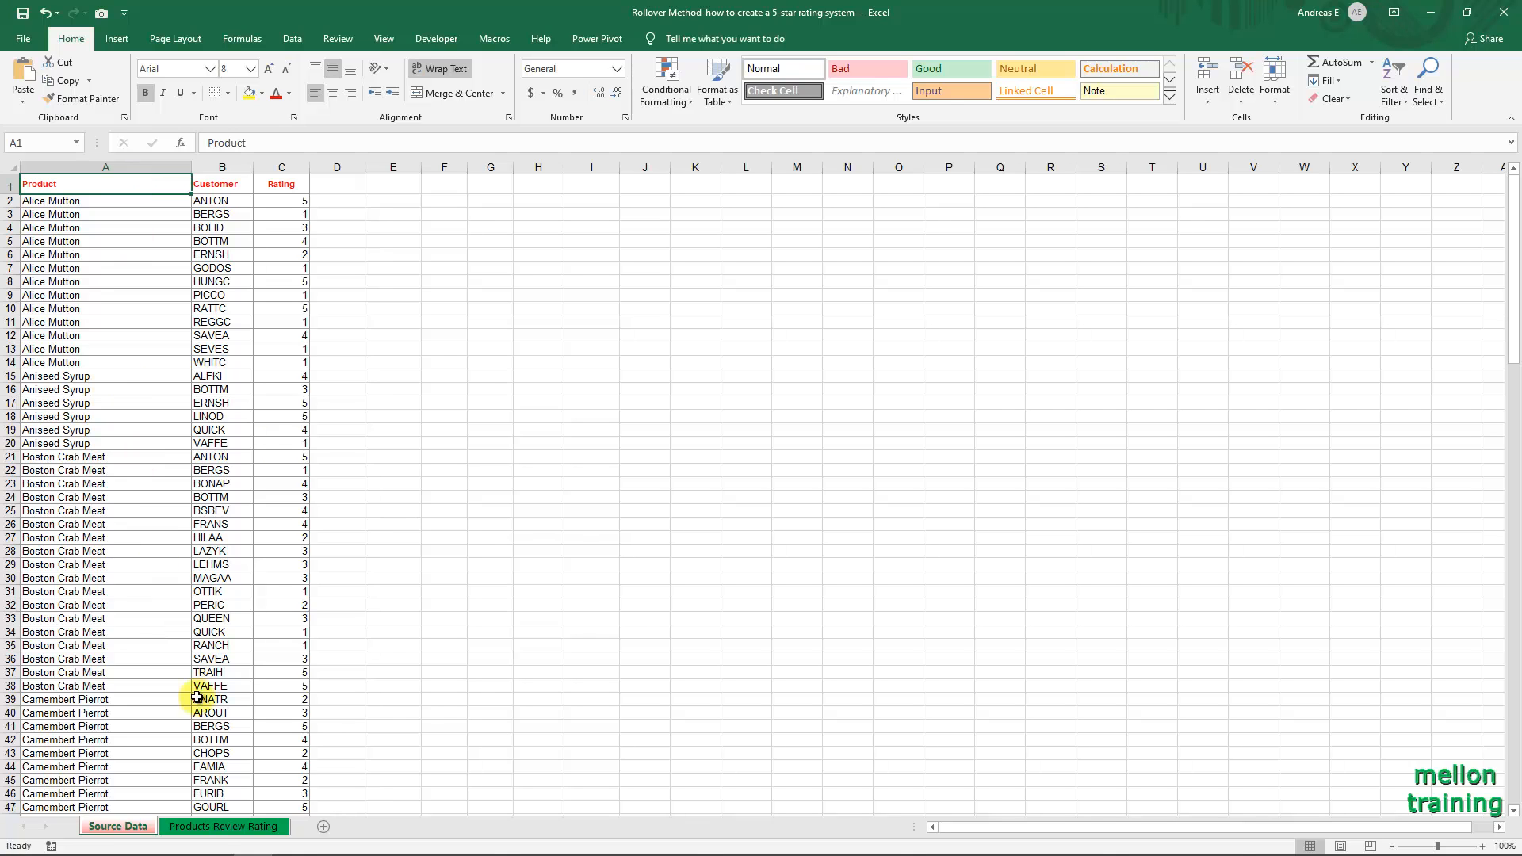
# Format the product, customer and rating data A1:C156 on the Source Data sheet as a blue medium-style table with headers.
pyautogui.click(213, 831)
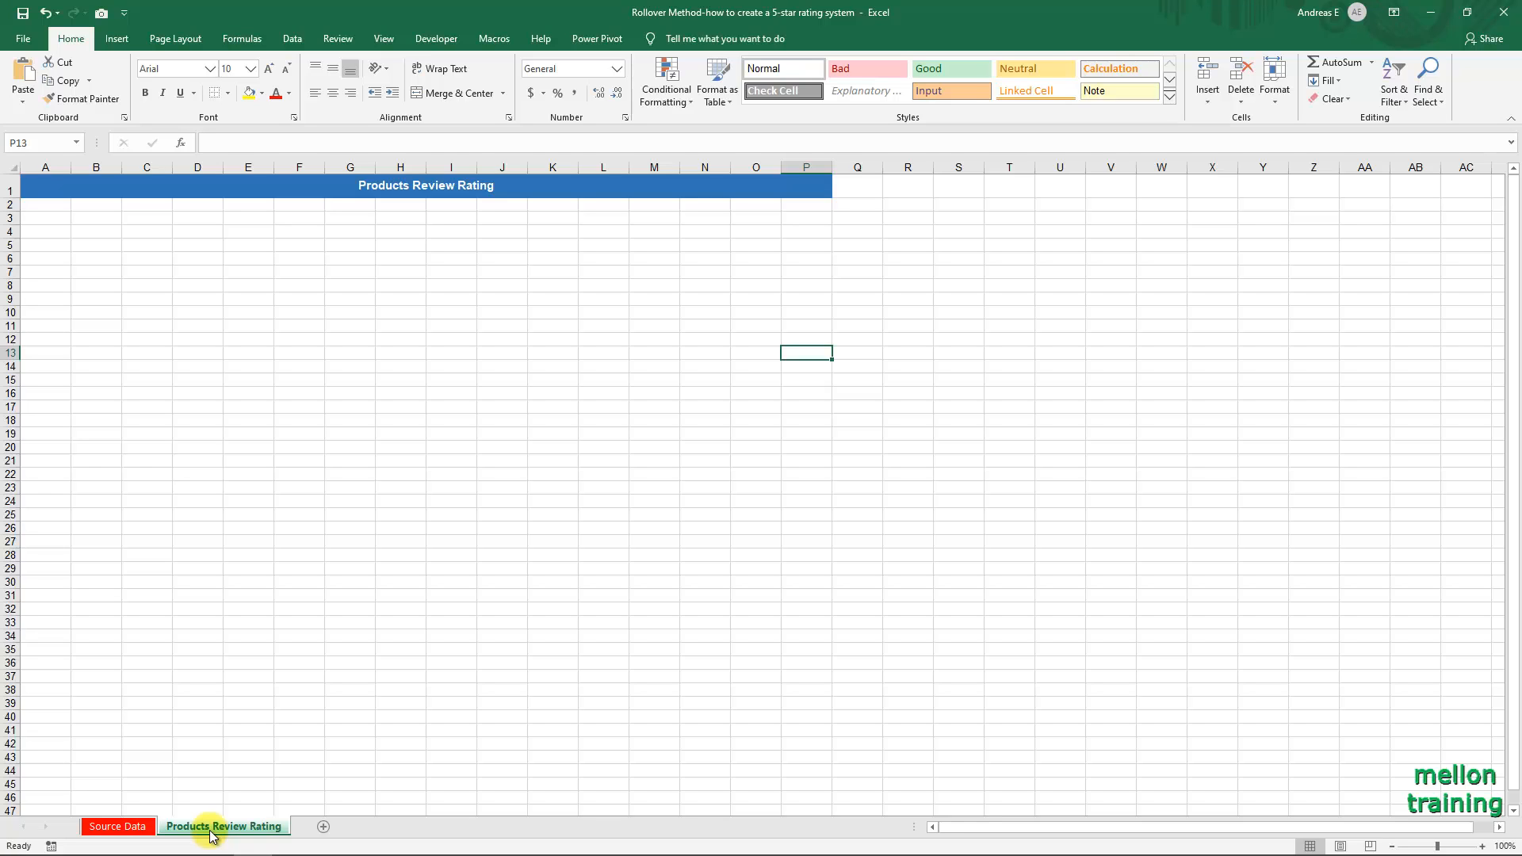
pyautogui.click(137, 829)
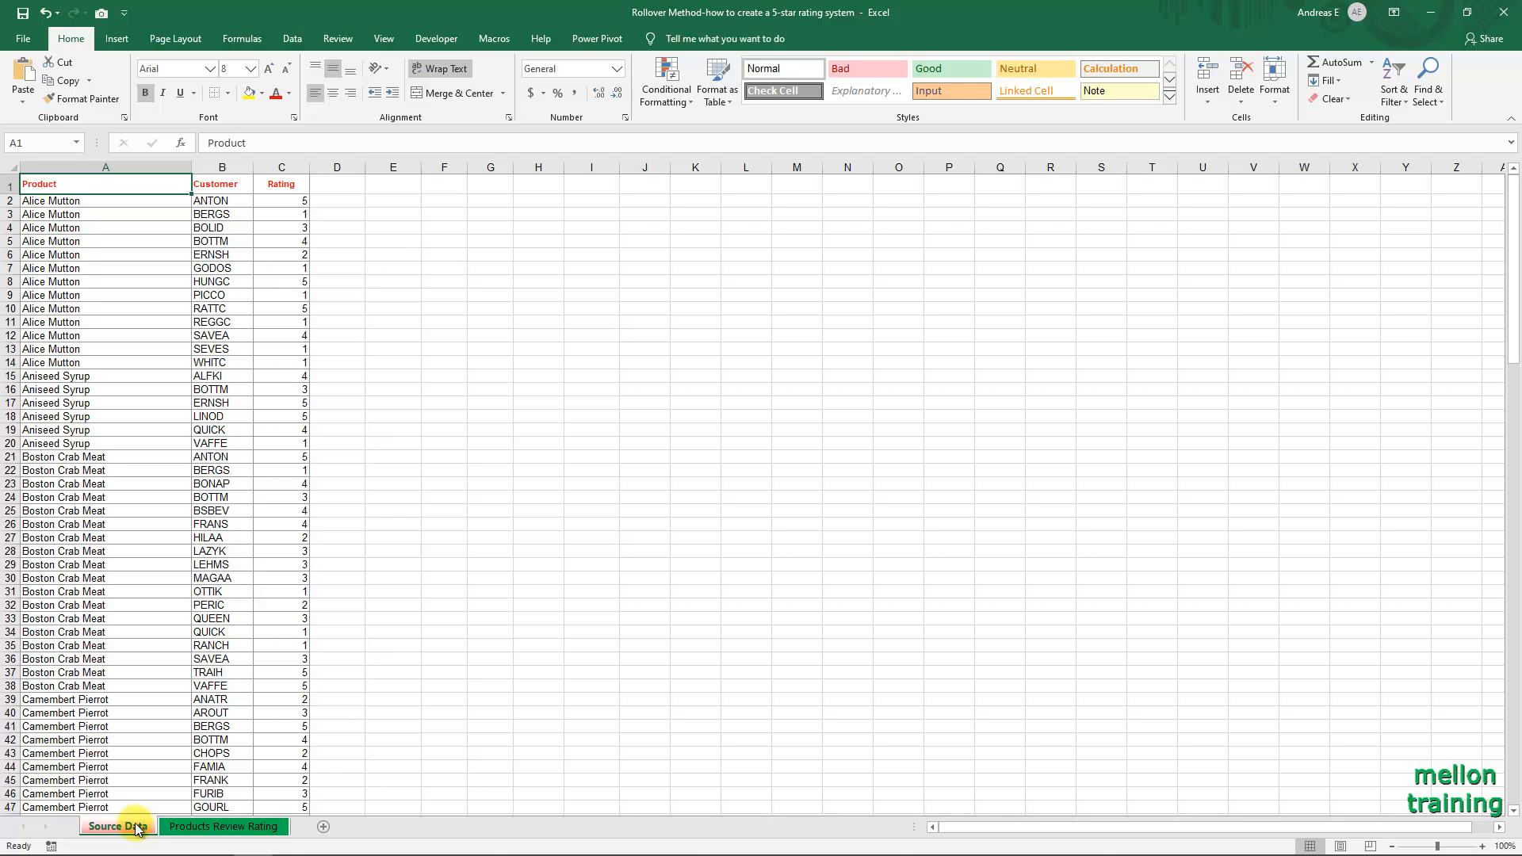
pyautogui.click(173, 389)
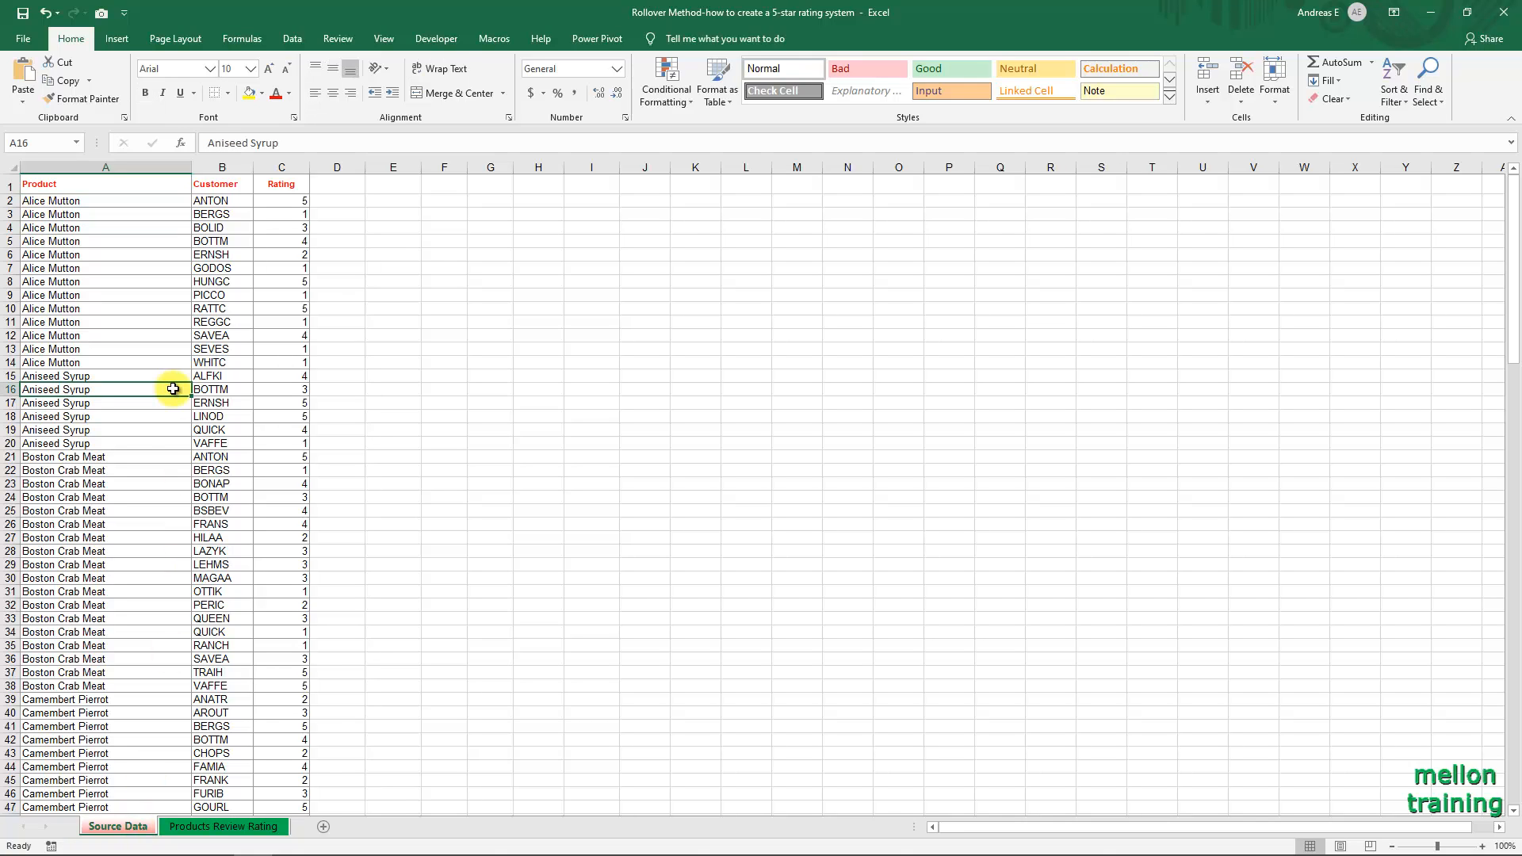
pyautogui.click(733, 102)
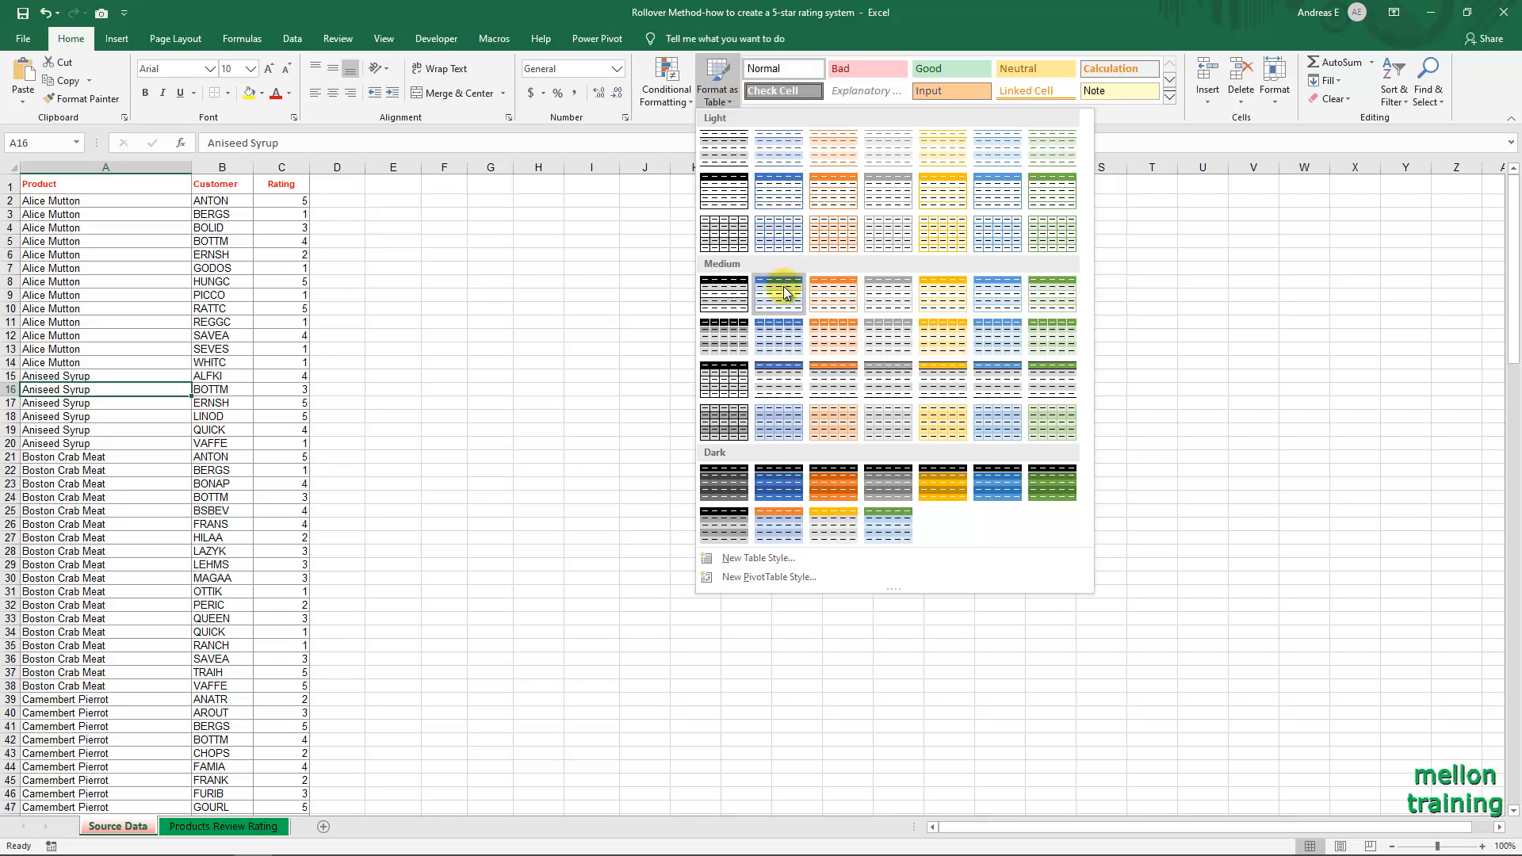
pyautogui.click(783, 336)
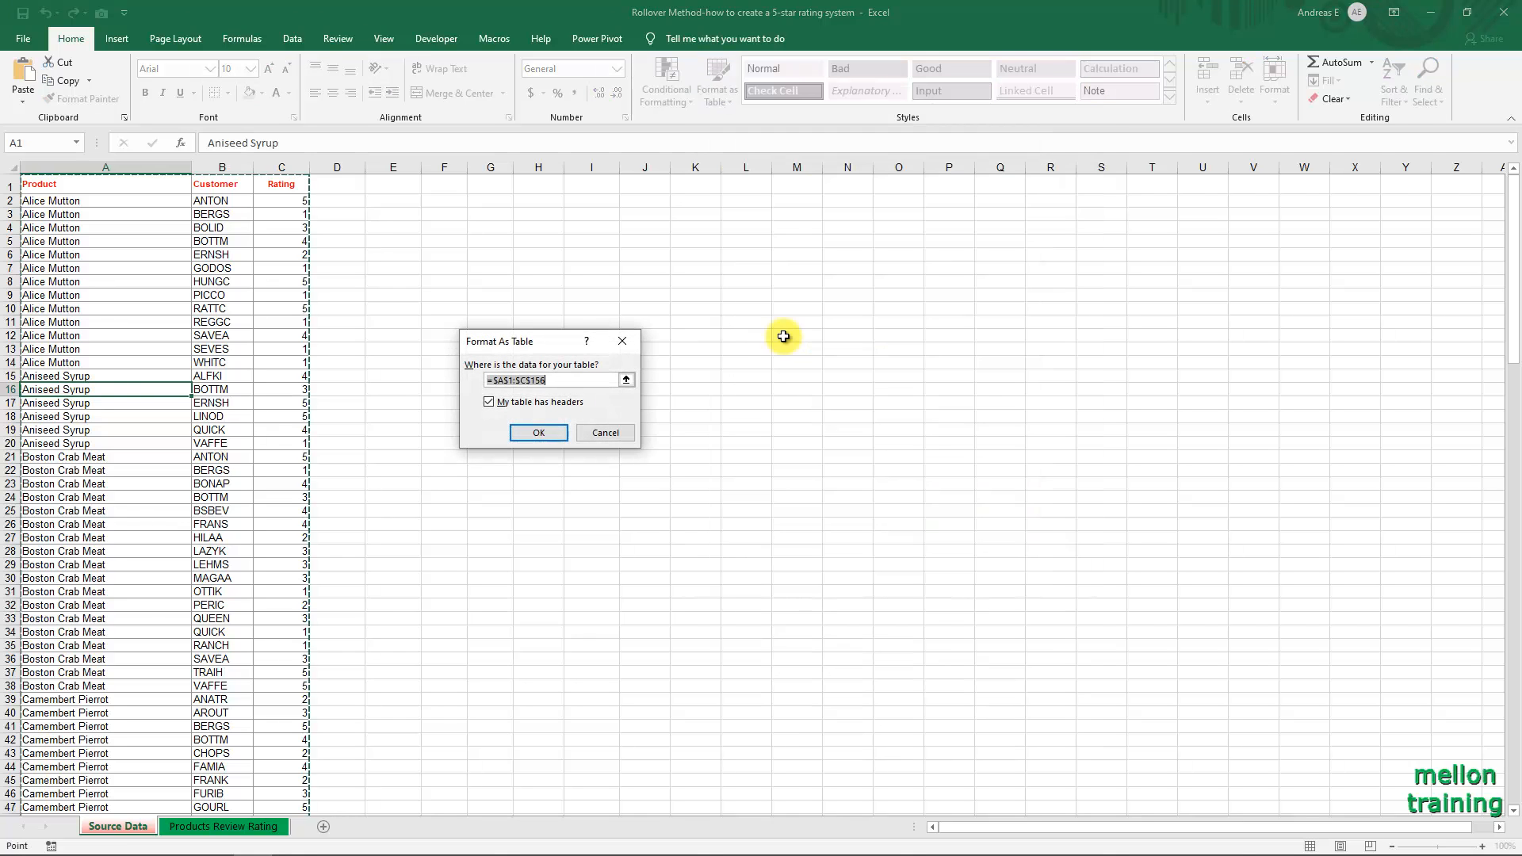
pyautogui.click(551, 435)
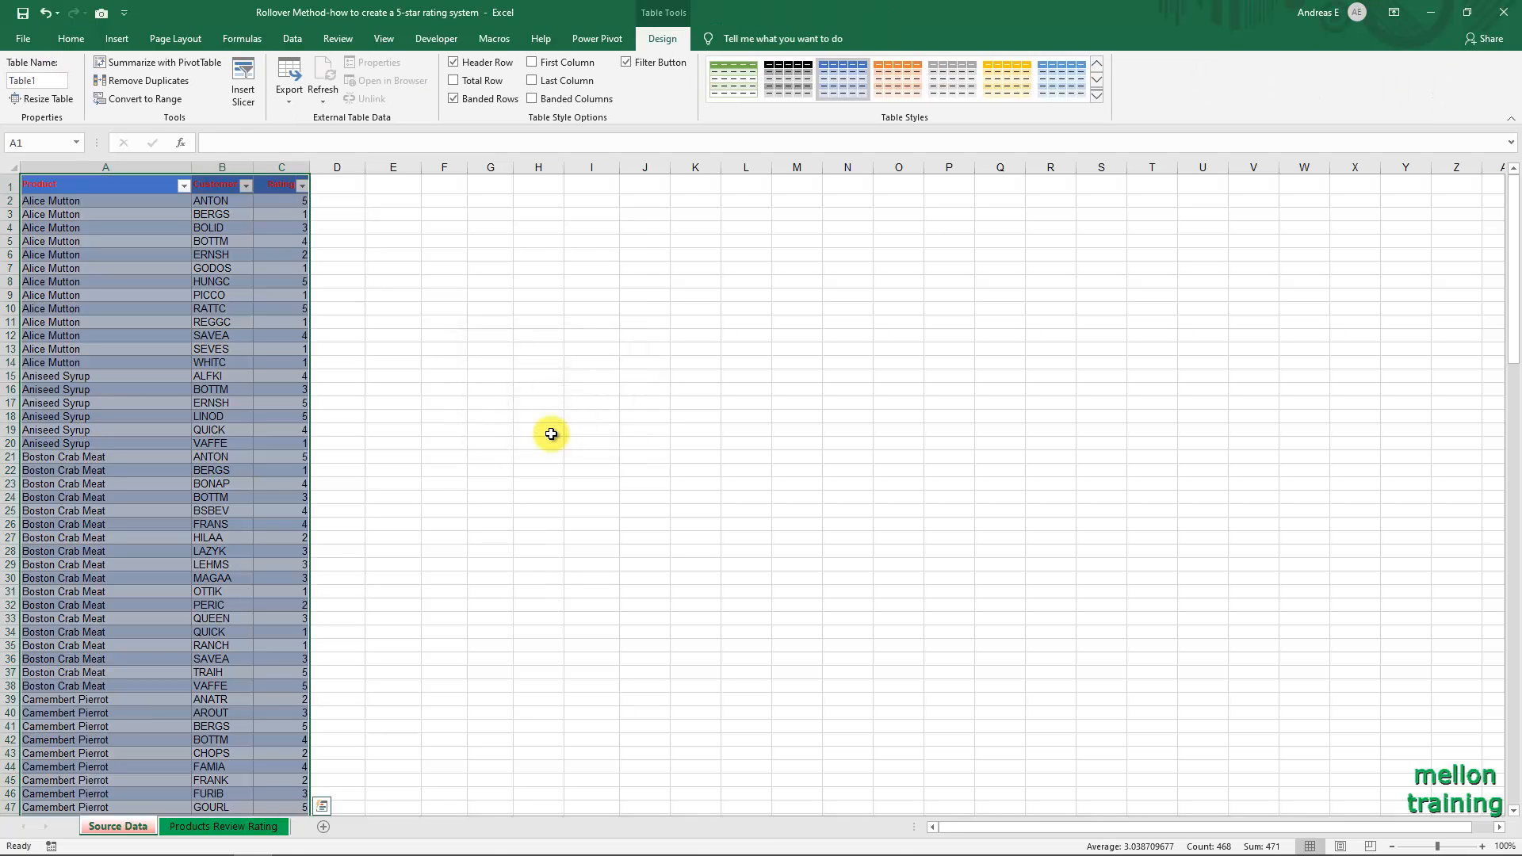
pyautogui.click(551, 434)
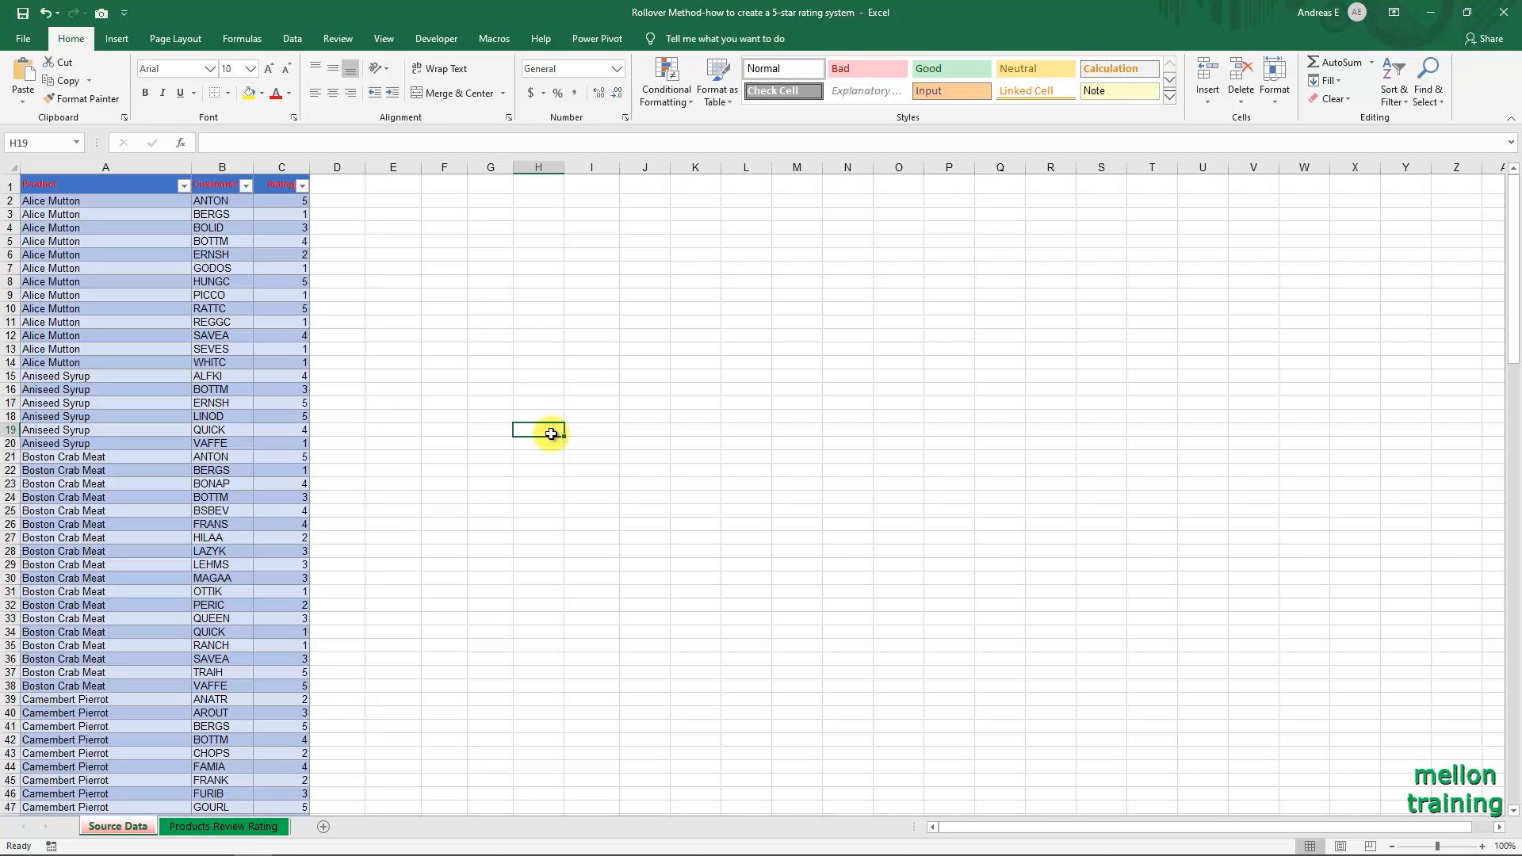
# Use Advanced Filter to copy only the unique records of the Product column, A1:A156, to cell E1 of the Source Data sheet.
pyautogui.click(305, 40)
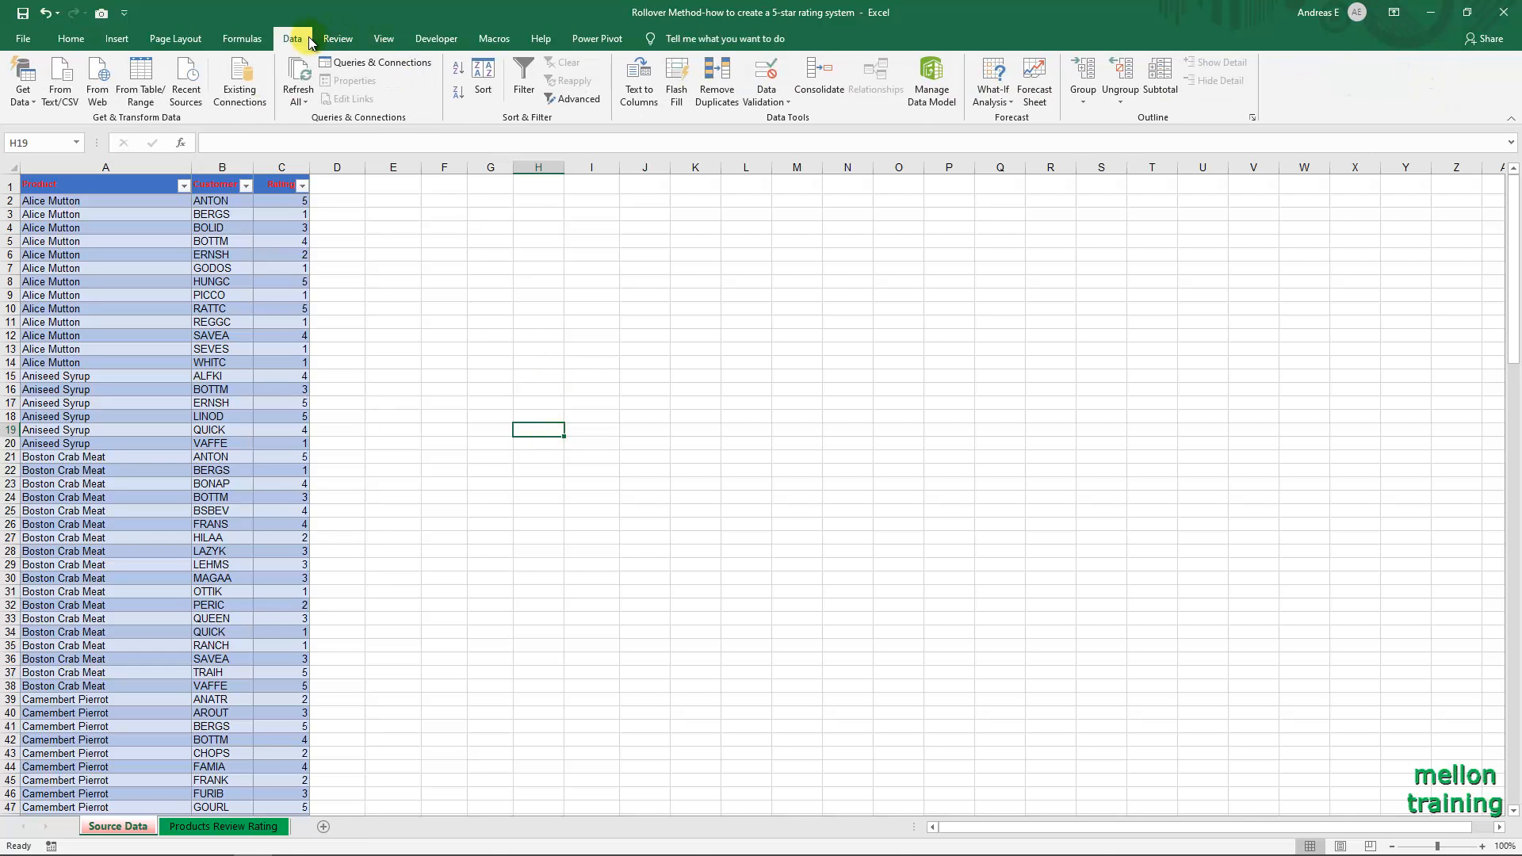
pyautogui.click(595, 105)
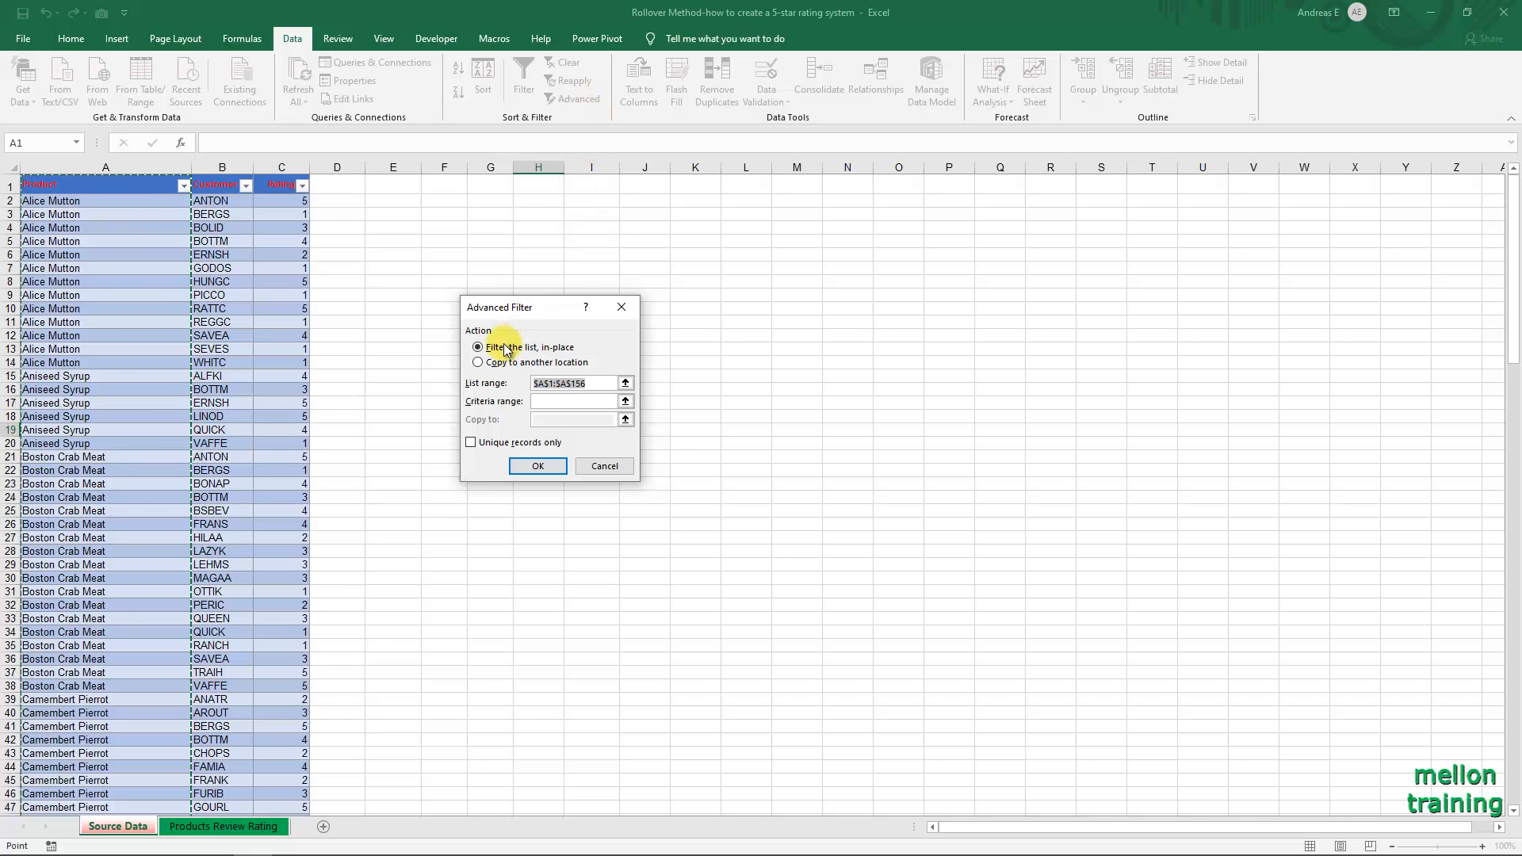
pyautogui.click(478, 362)
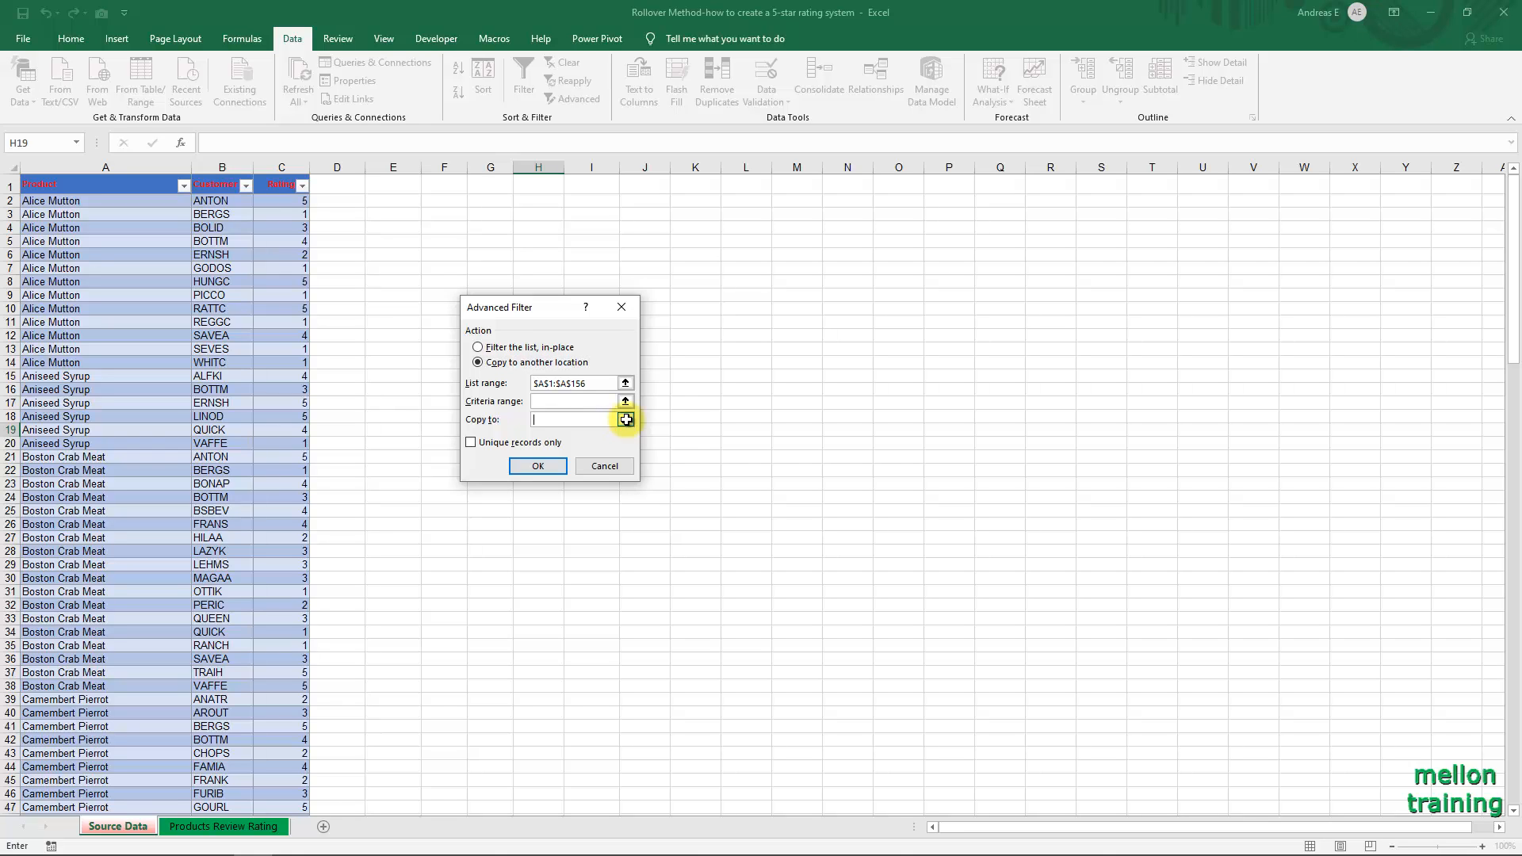
pyautogui.click(625, 421)
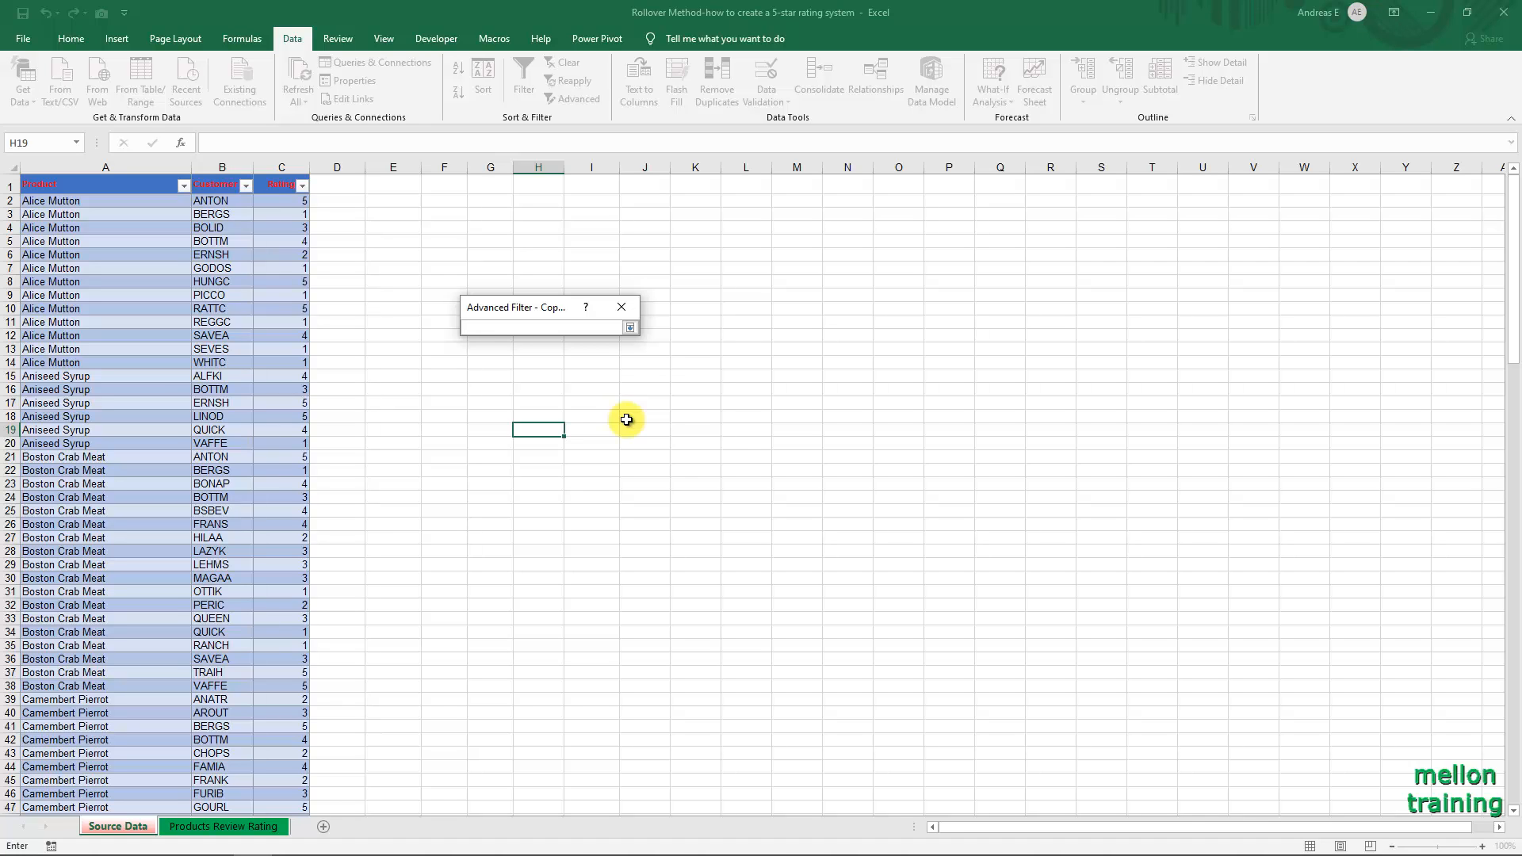
pyautogui.click(403, 189)
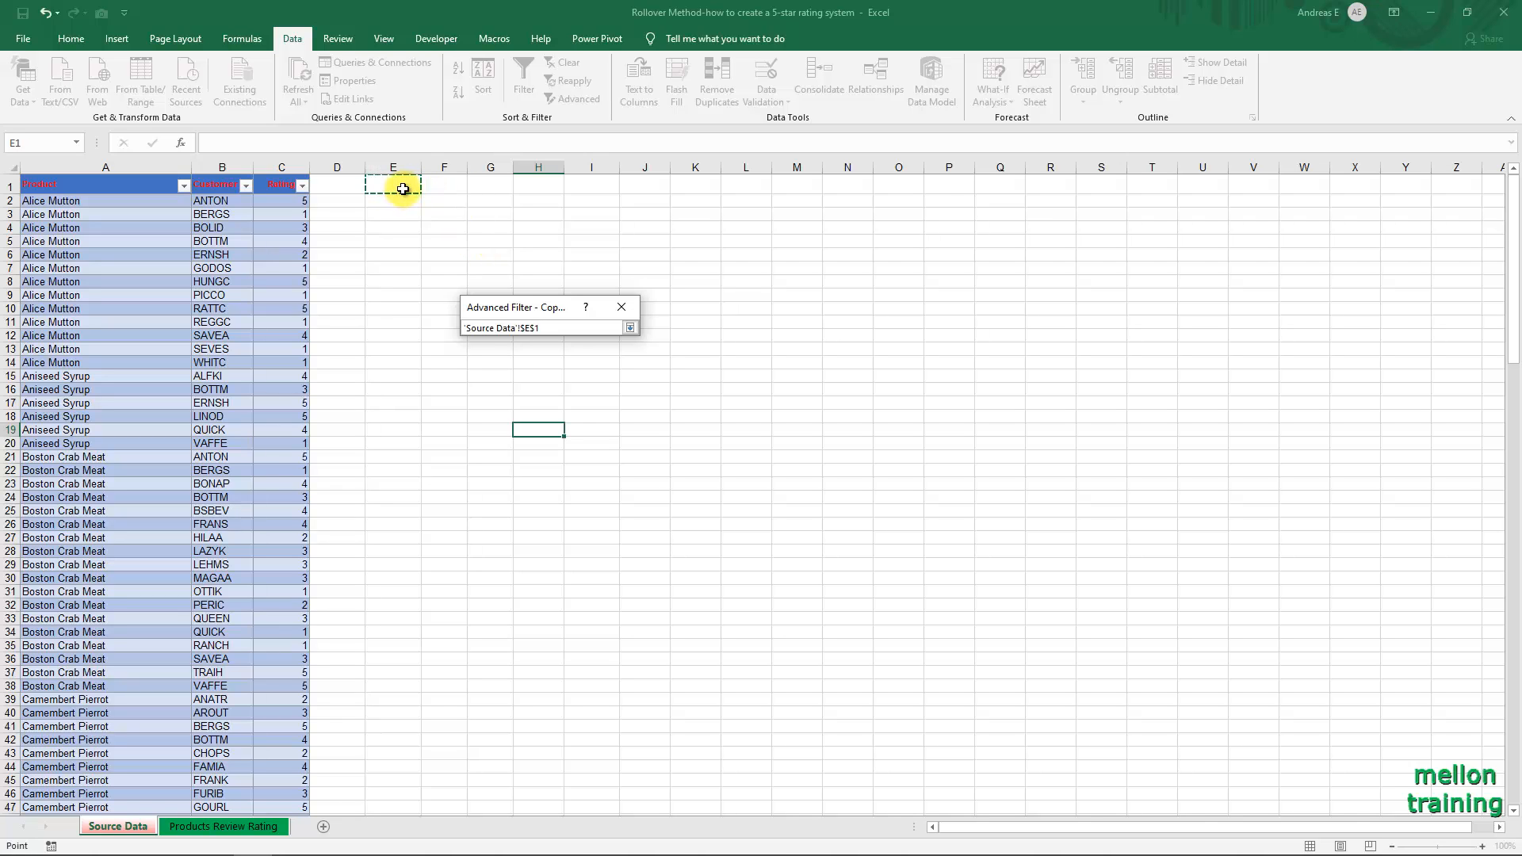
pyautogui.click(631, 327)
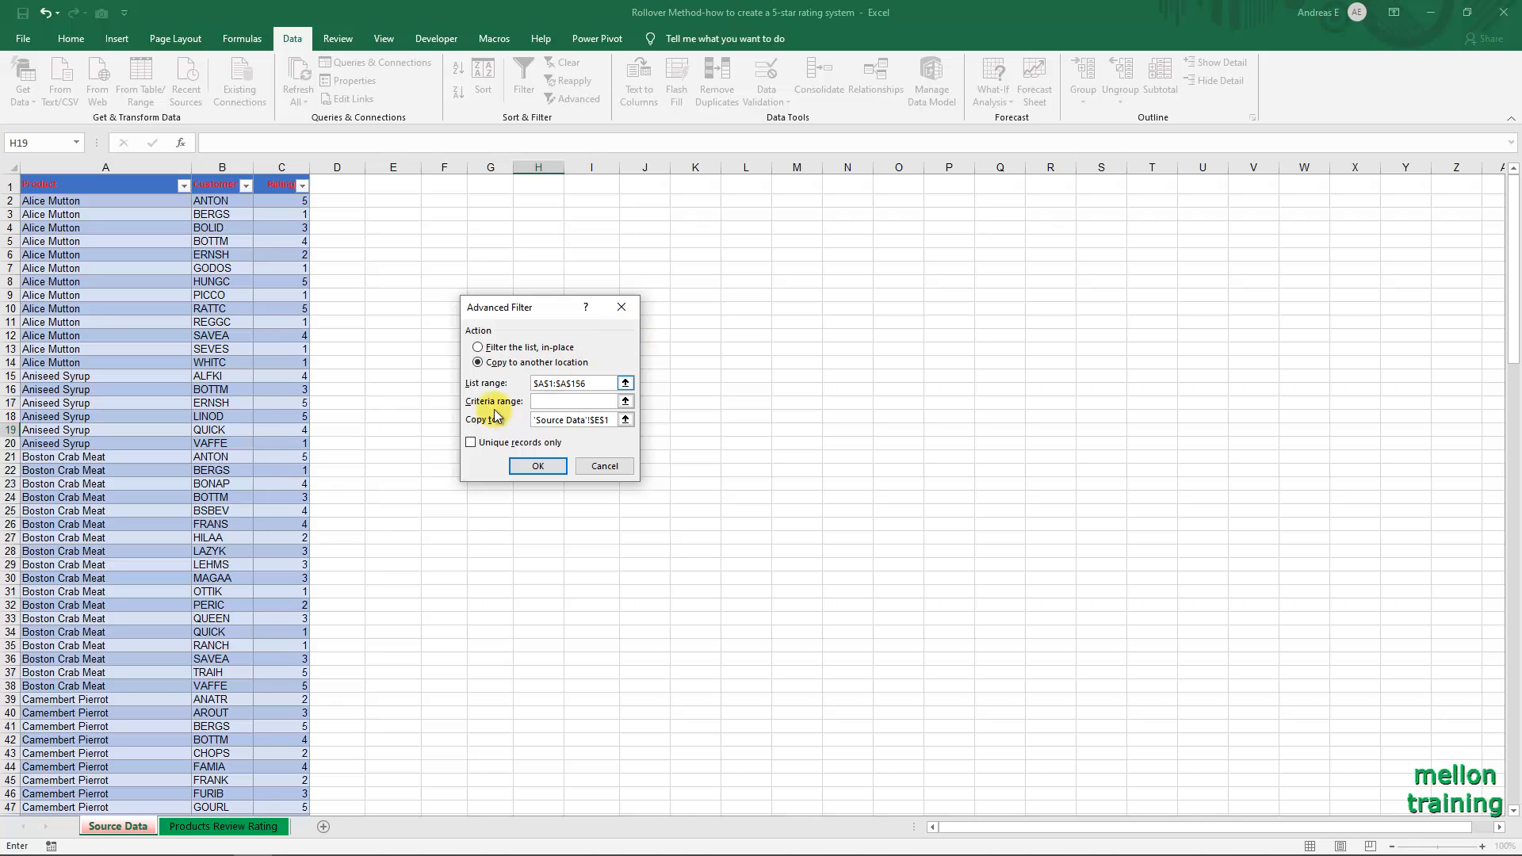
pyautogui.click(470, 442)
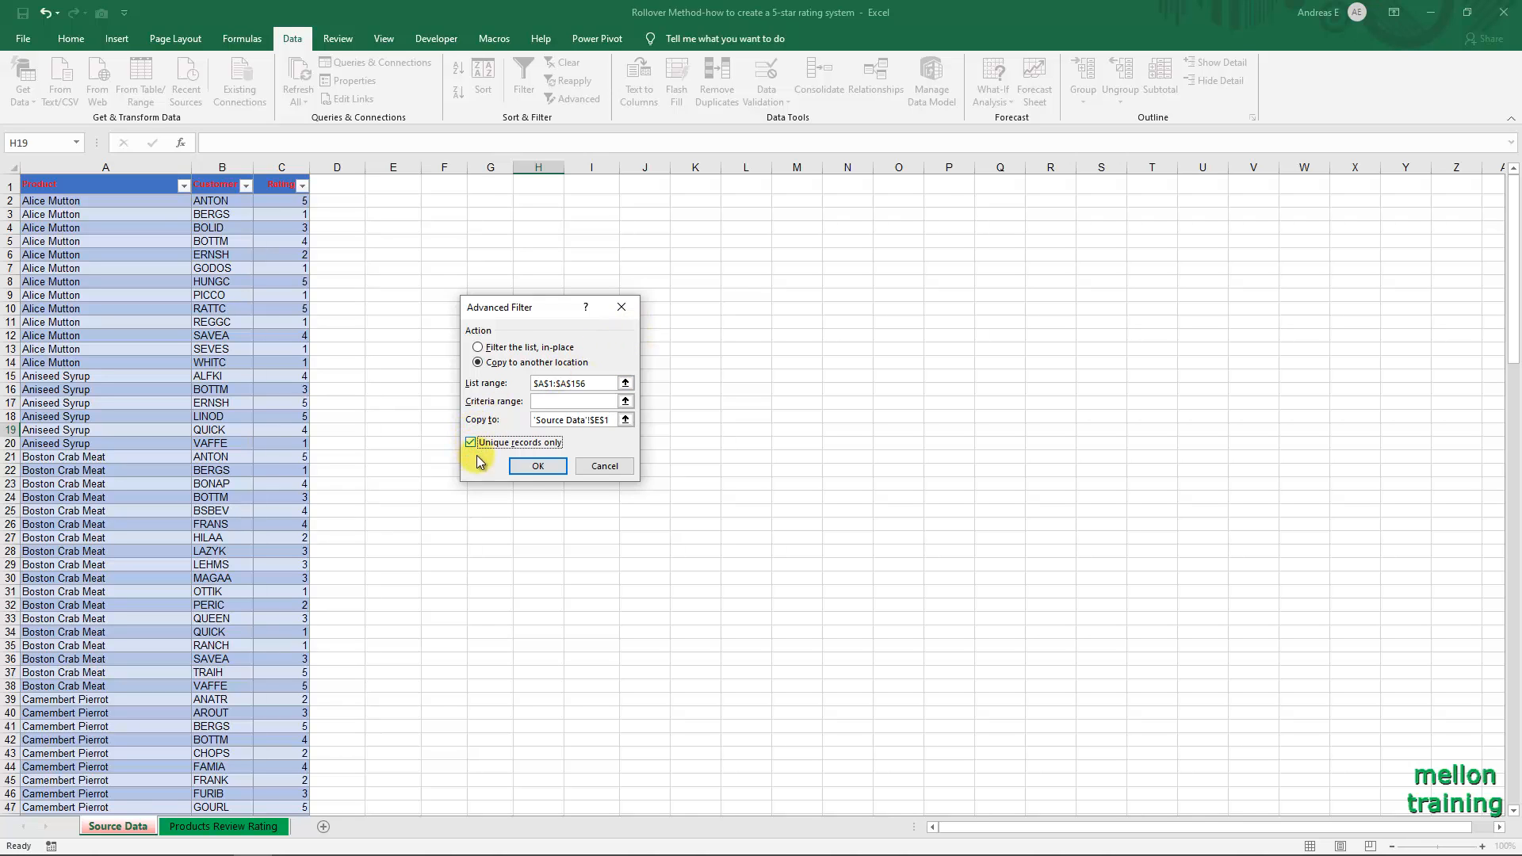
pyautogui.click(524, 468)
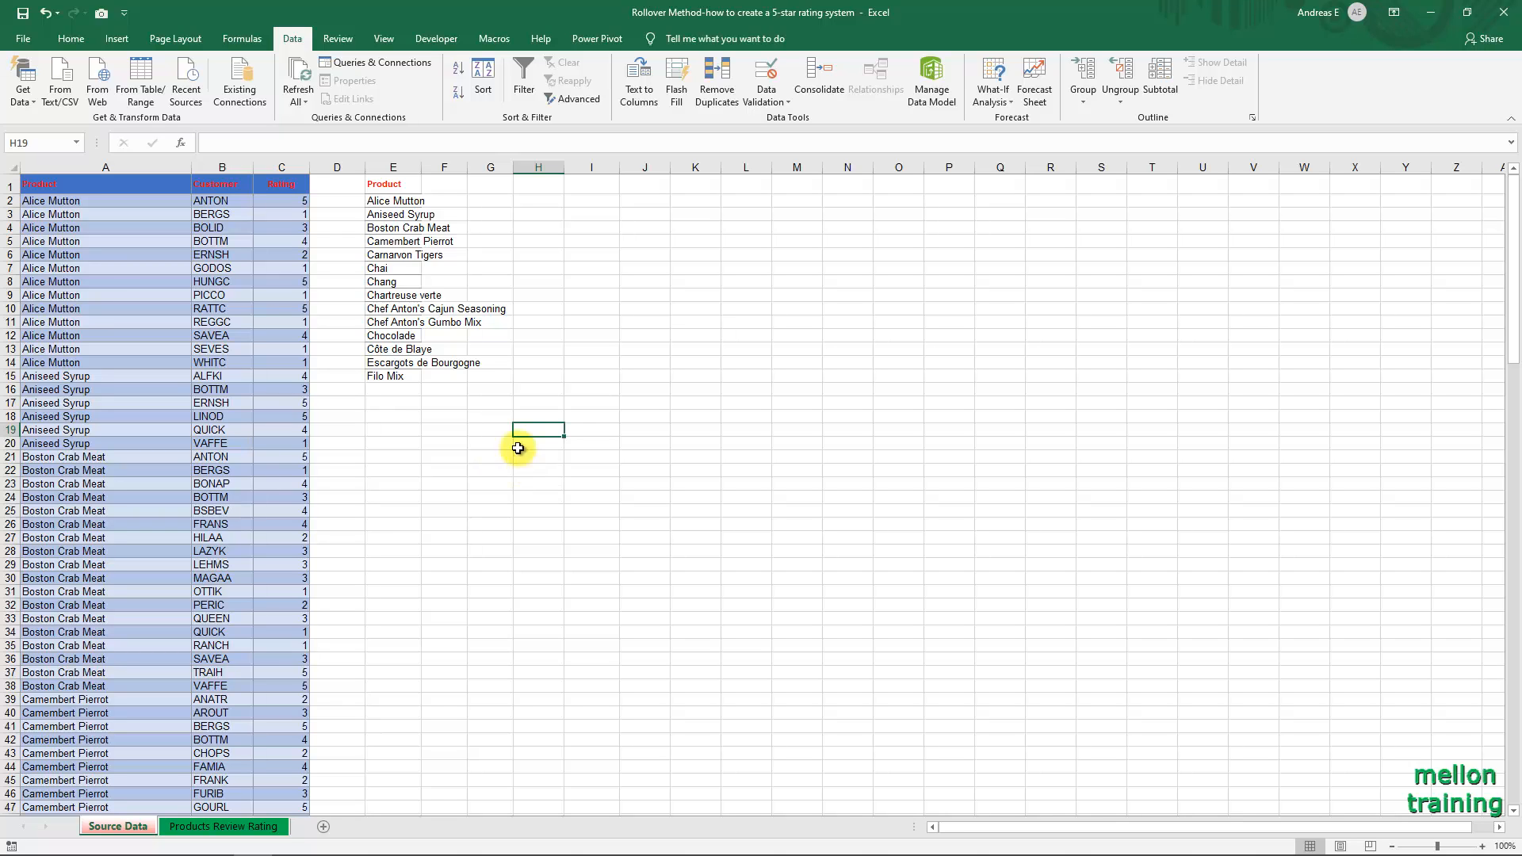
# Copy the unique product list E1:E15 to cell B5 of the Products Review Rating sheet and autofit column B.
pyautogui.moveTo(392, 189); pyautogui.dragTo(398, 376)
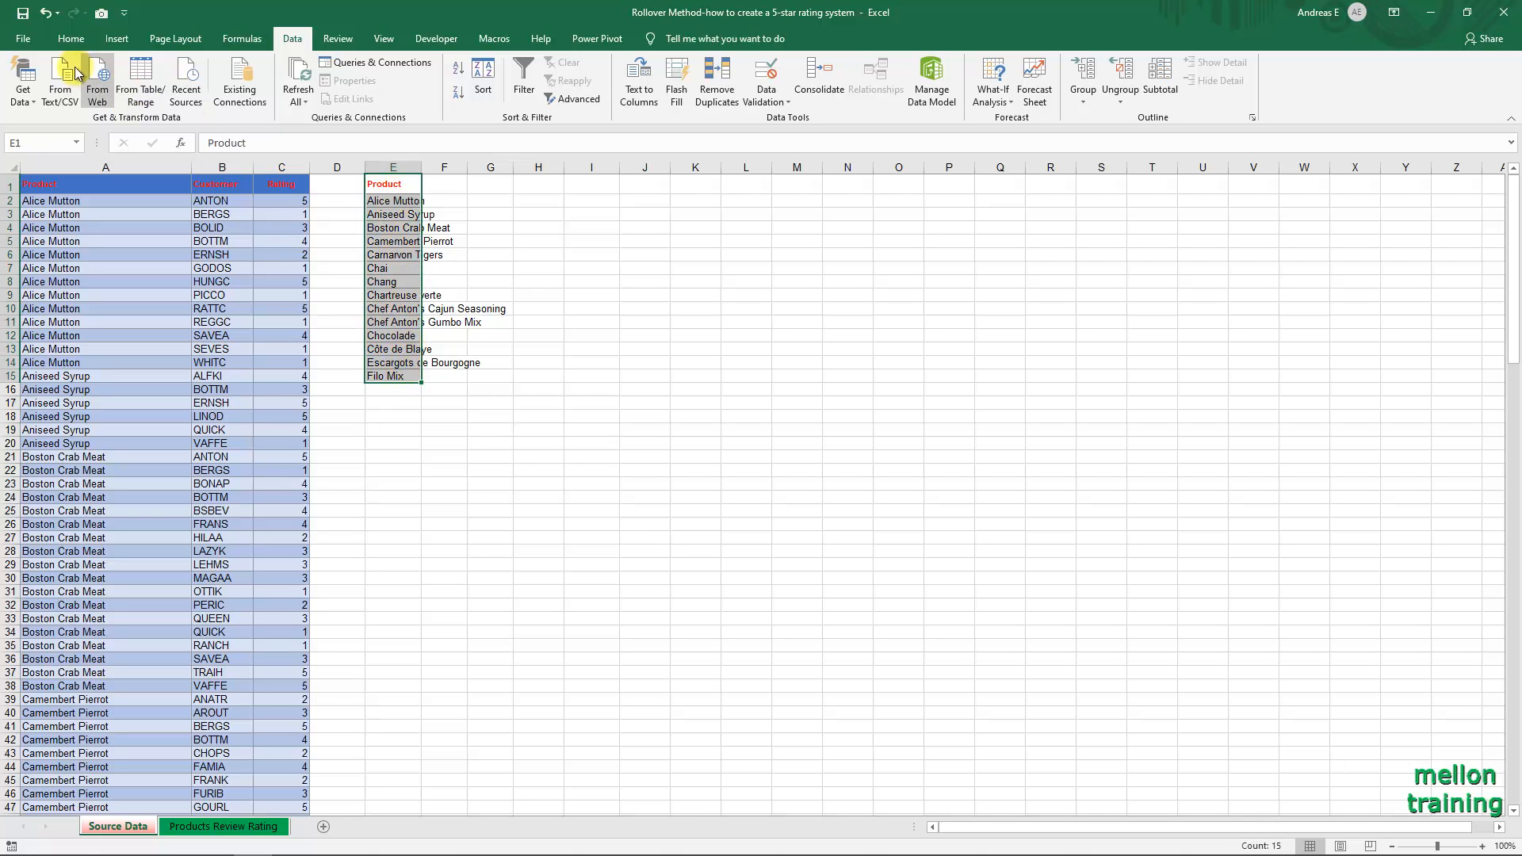
pyautogui.click(66, 40)
pyautogui.click(64, 81)
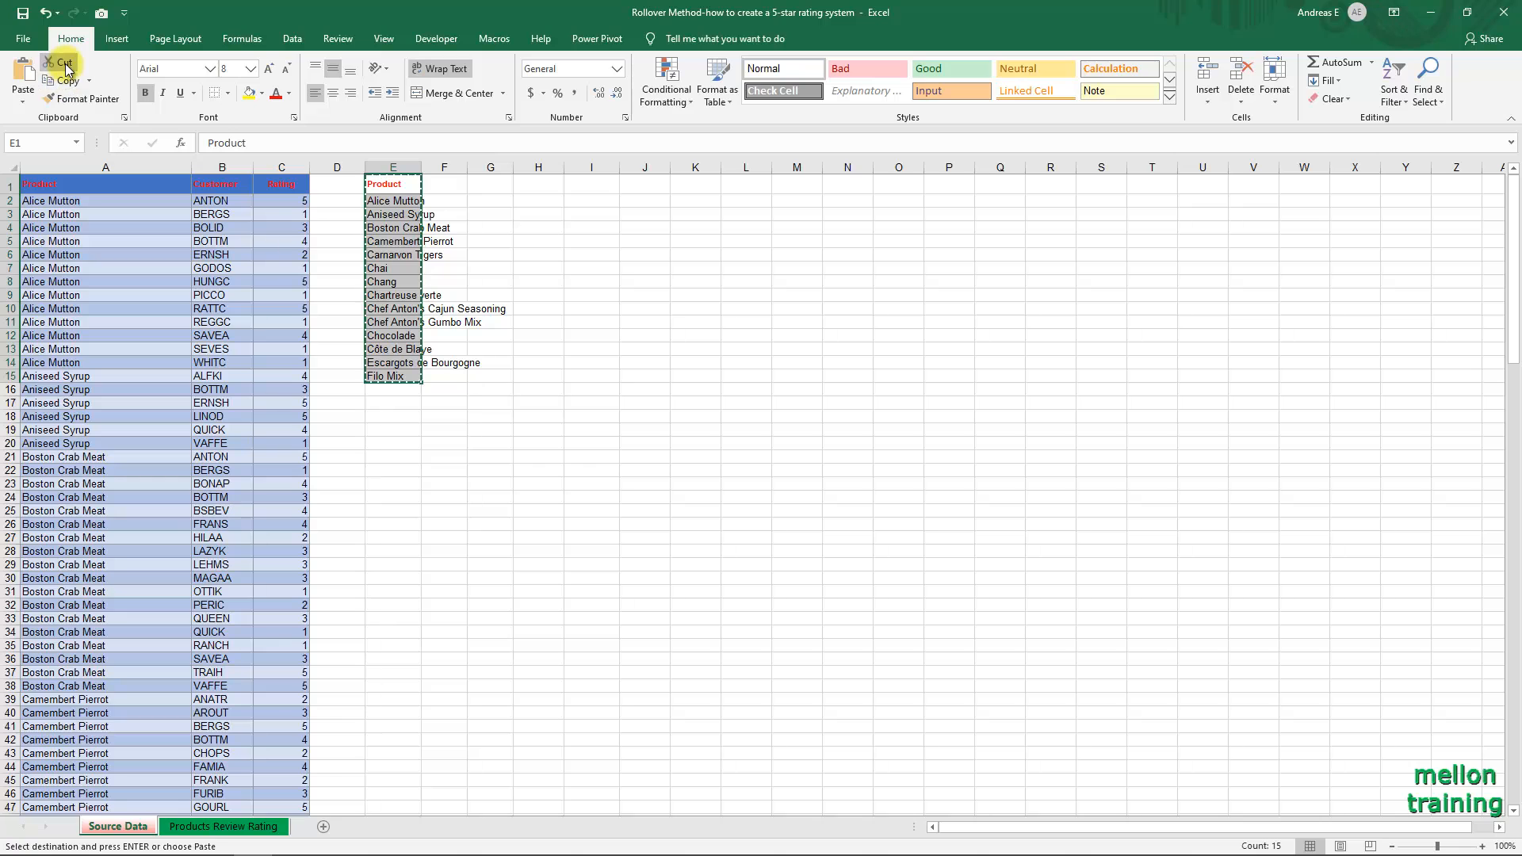
pyautogui.click(198, 829)
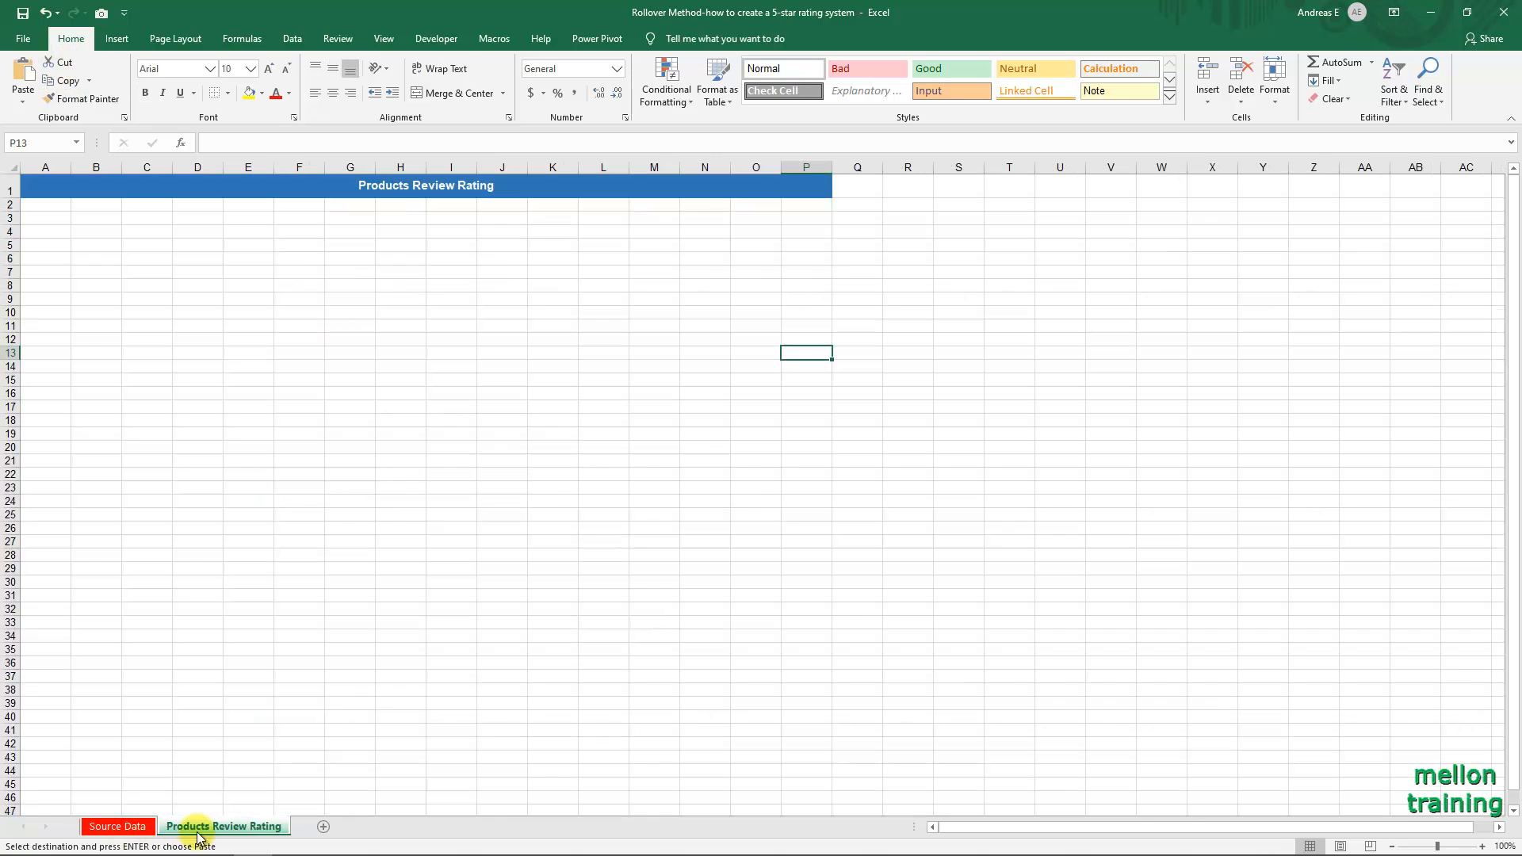
pyautogui.click(95, 245)
pyautogui.click(23, 76)
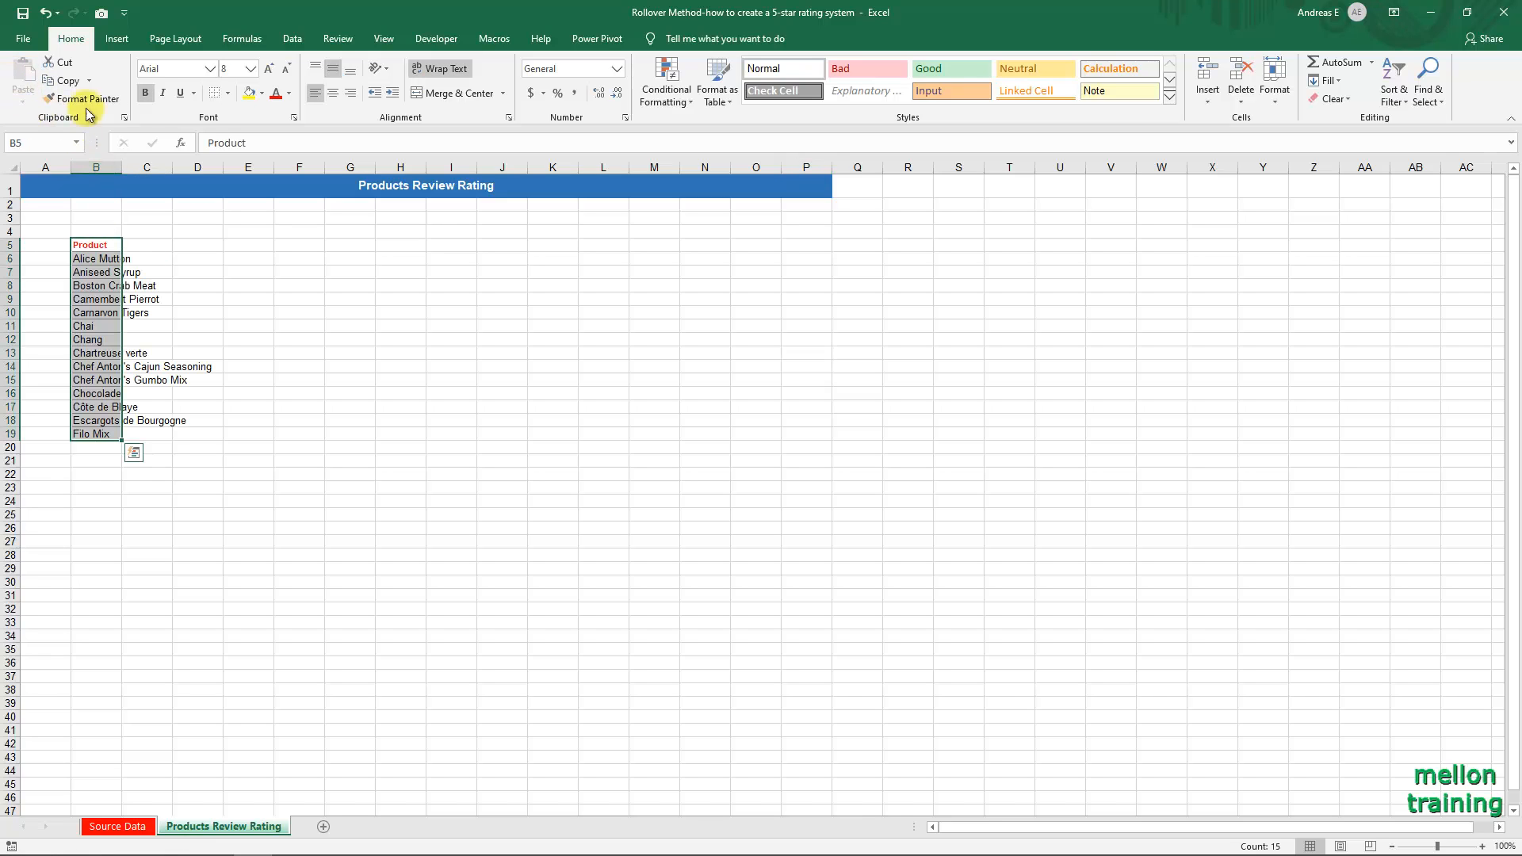
pyautogui.doubleClick(121, 167)
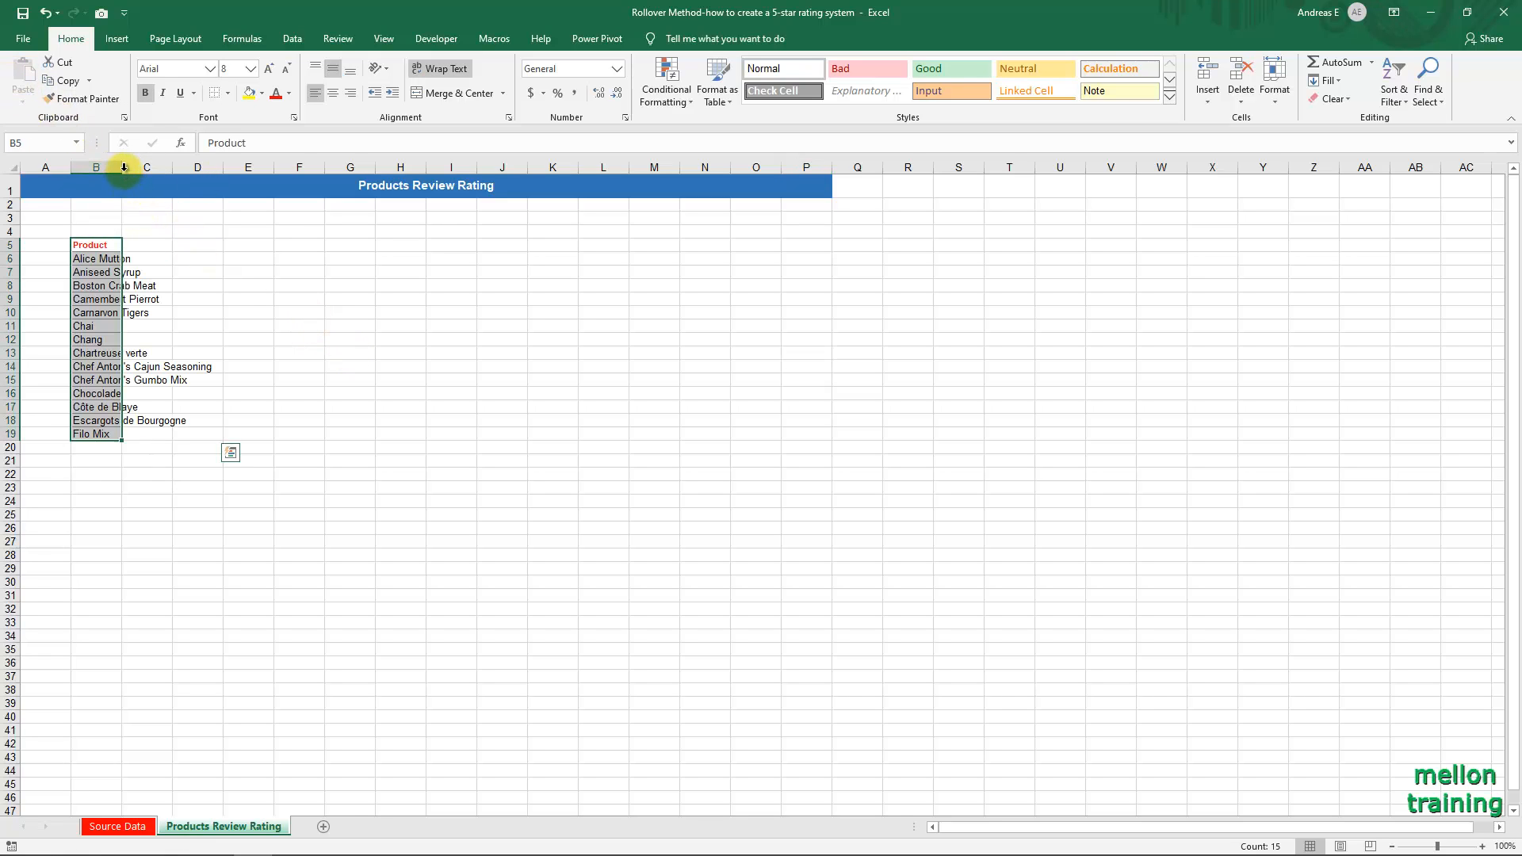
pyautogui.click(301, 405)
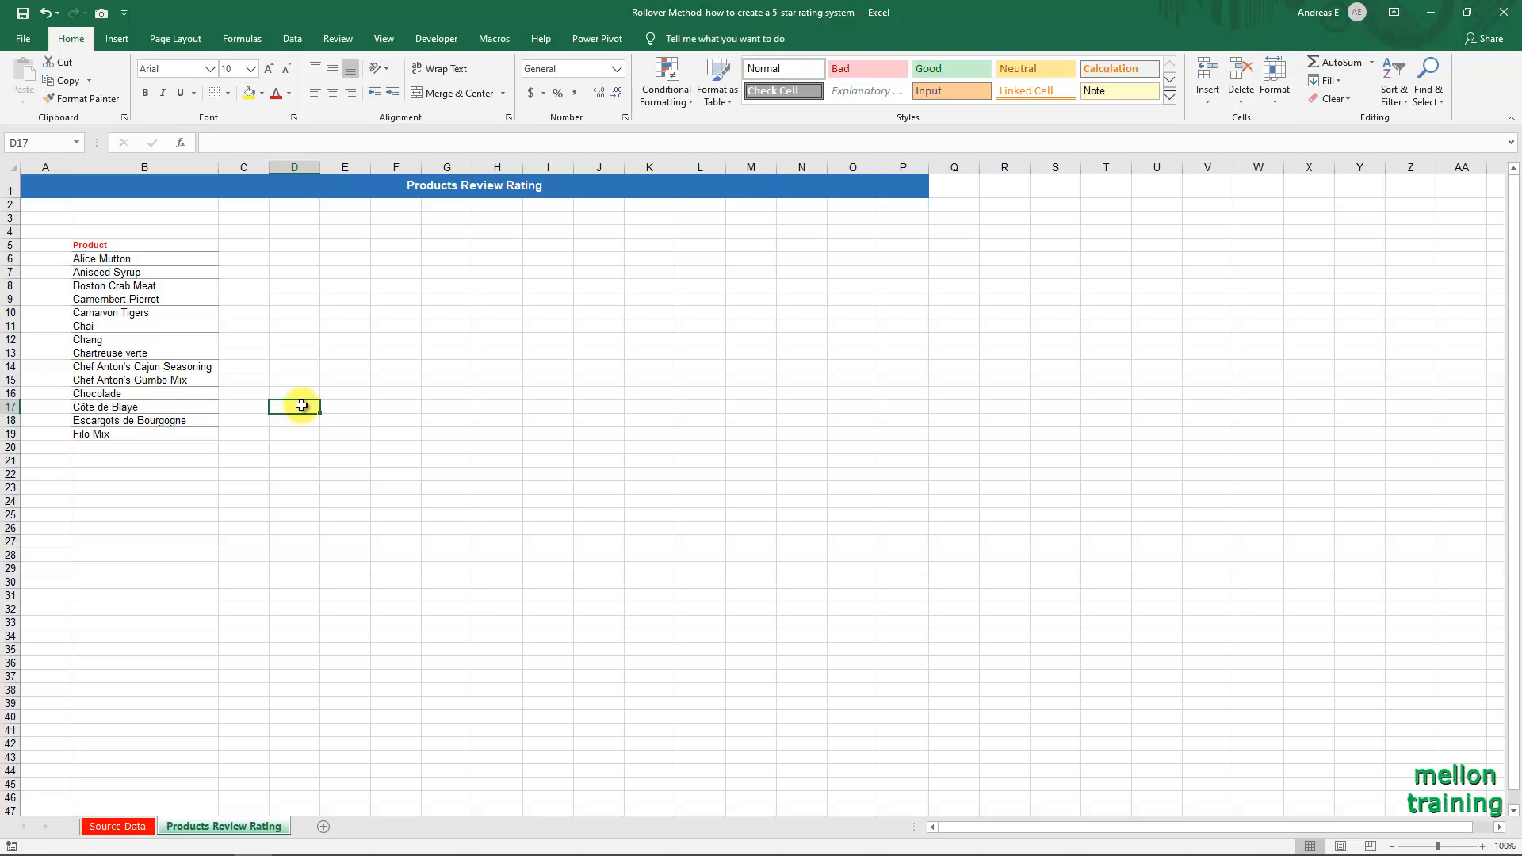
# Begin an AVERAGEIF formula in C6 beside Alice Mutton, with Table1[Product] as the range argument.
pyautogui.click(254, 260)
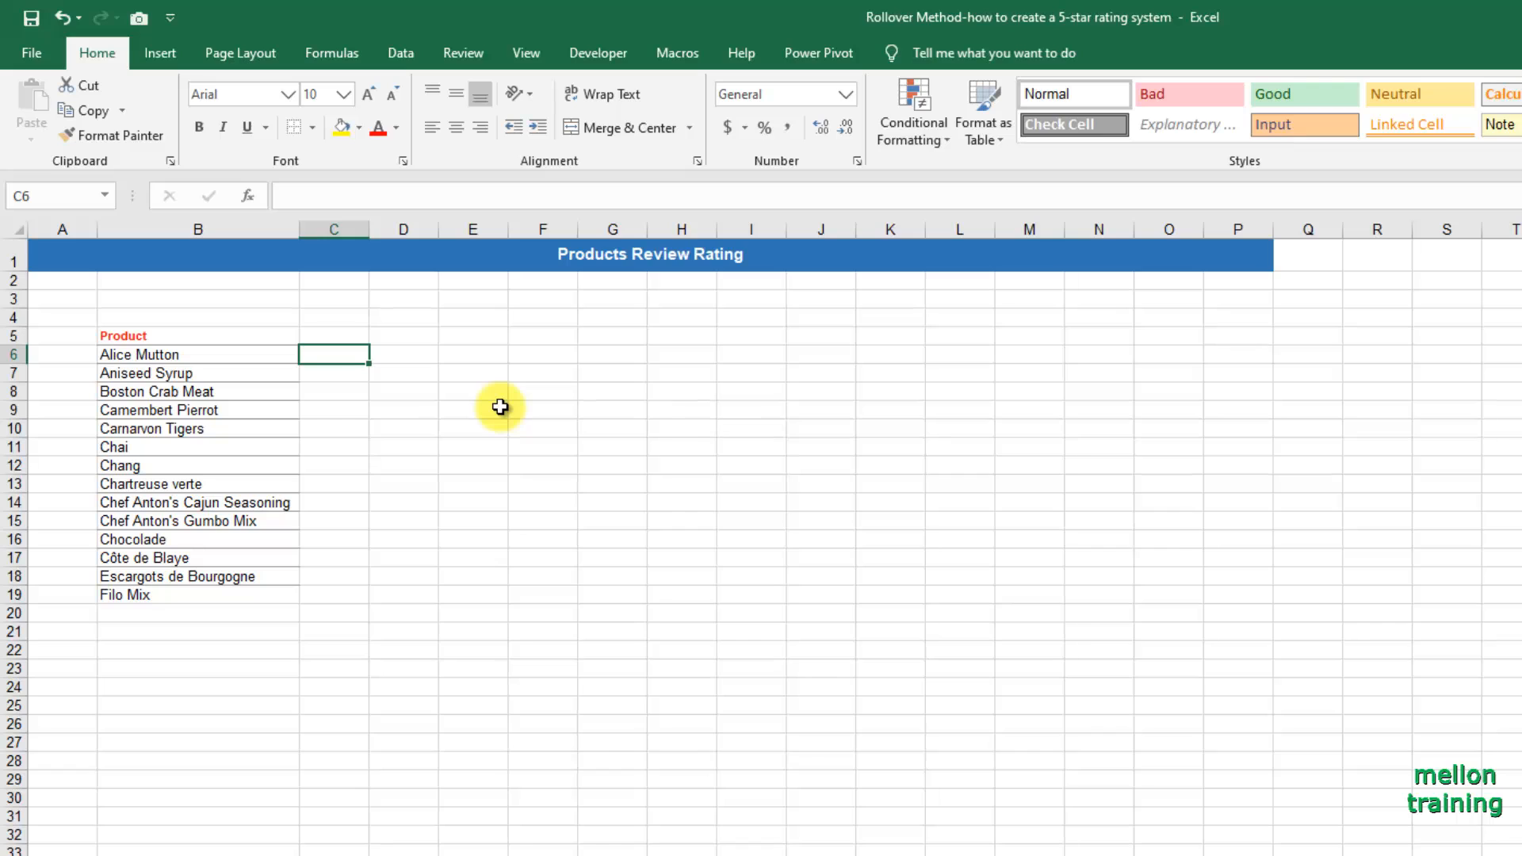
pyautogui.write('=a')
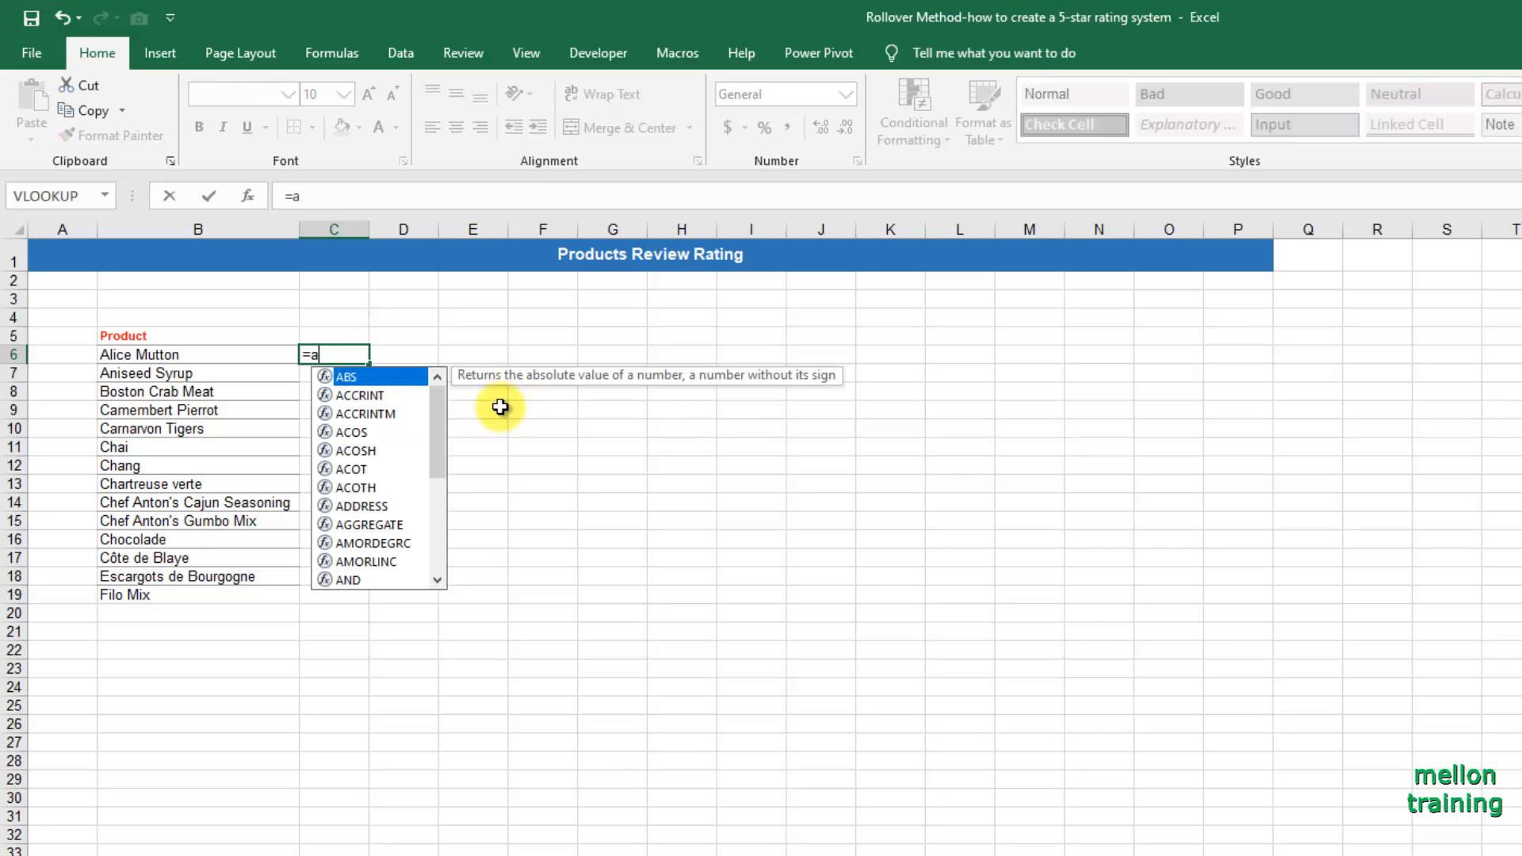
pyautogui.write('vera')
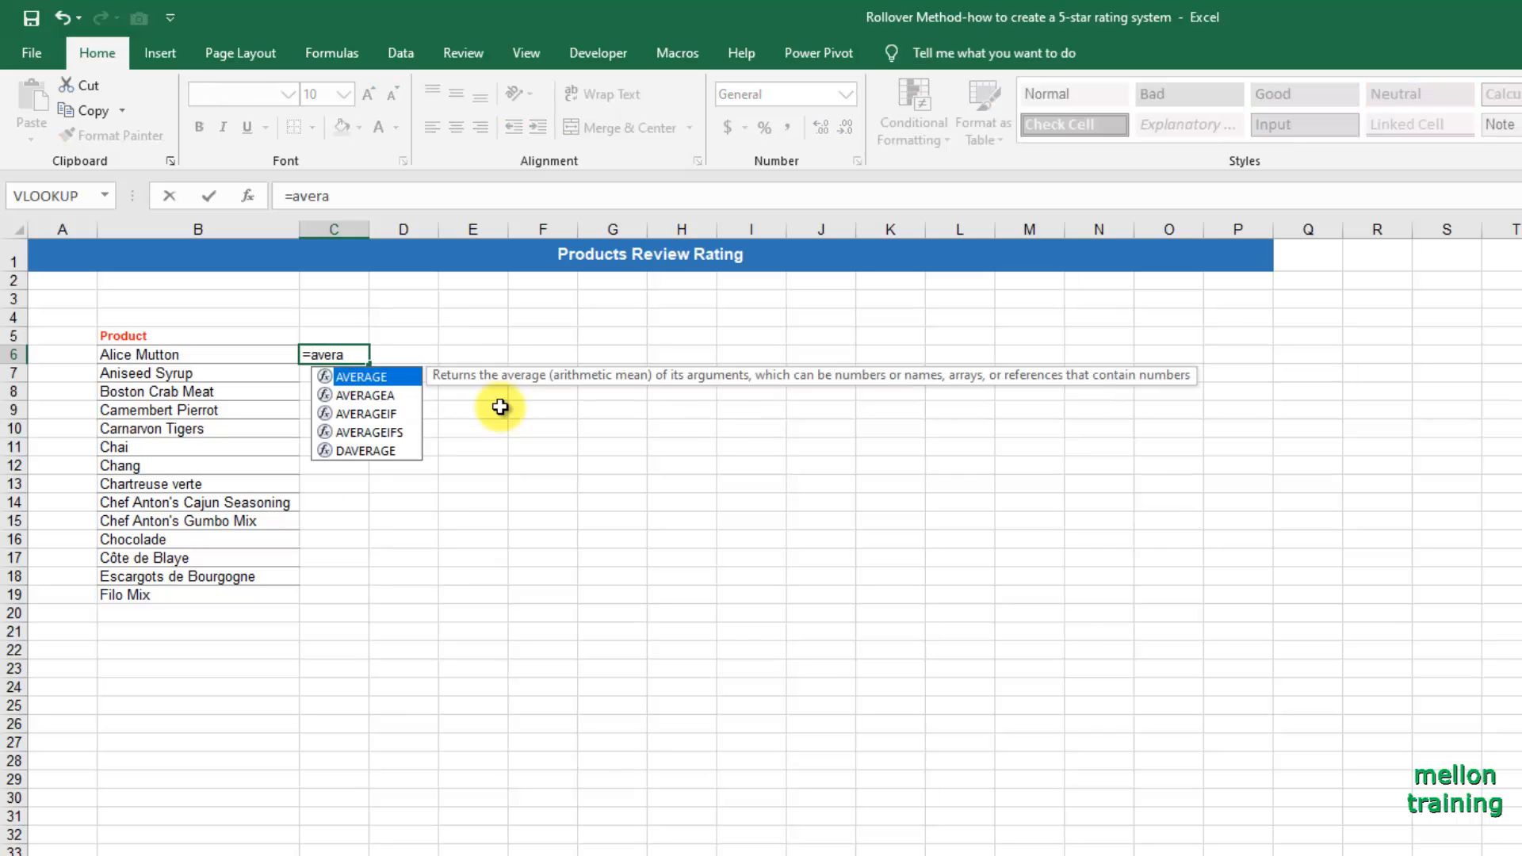
pyautogui.press('Down')
pyautogui.press('Down')
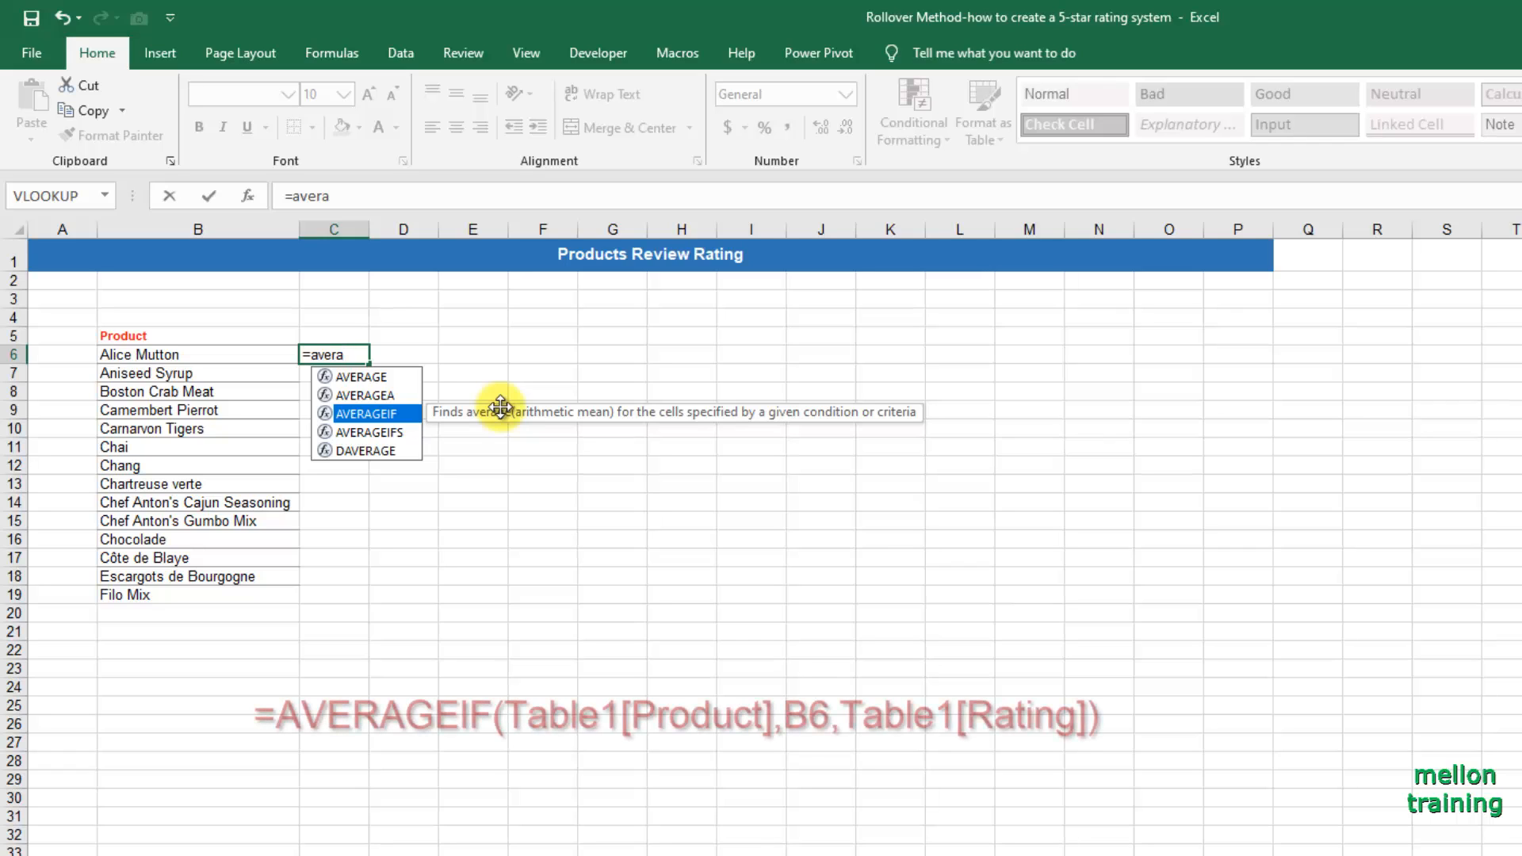
pyautogui.press('Tab')
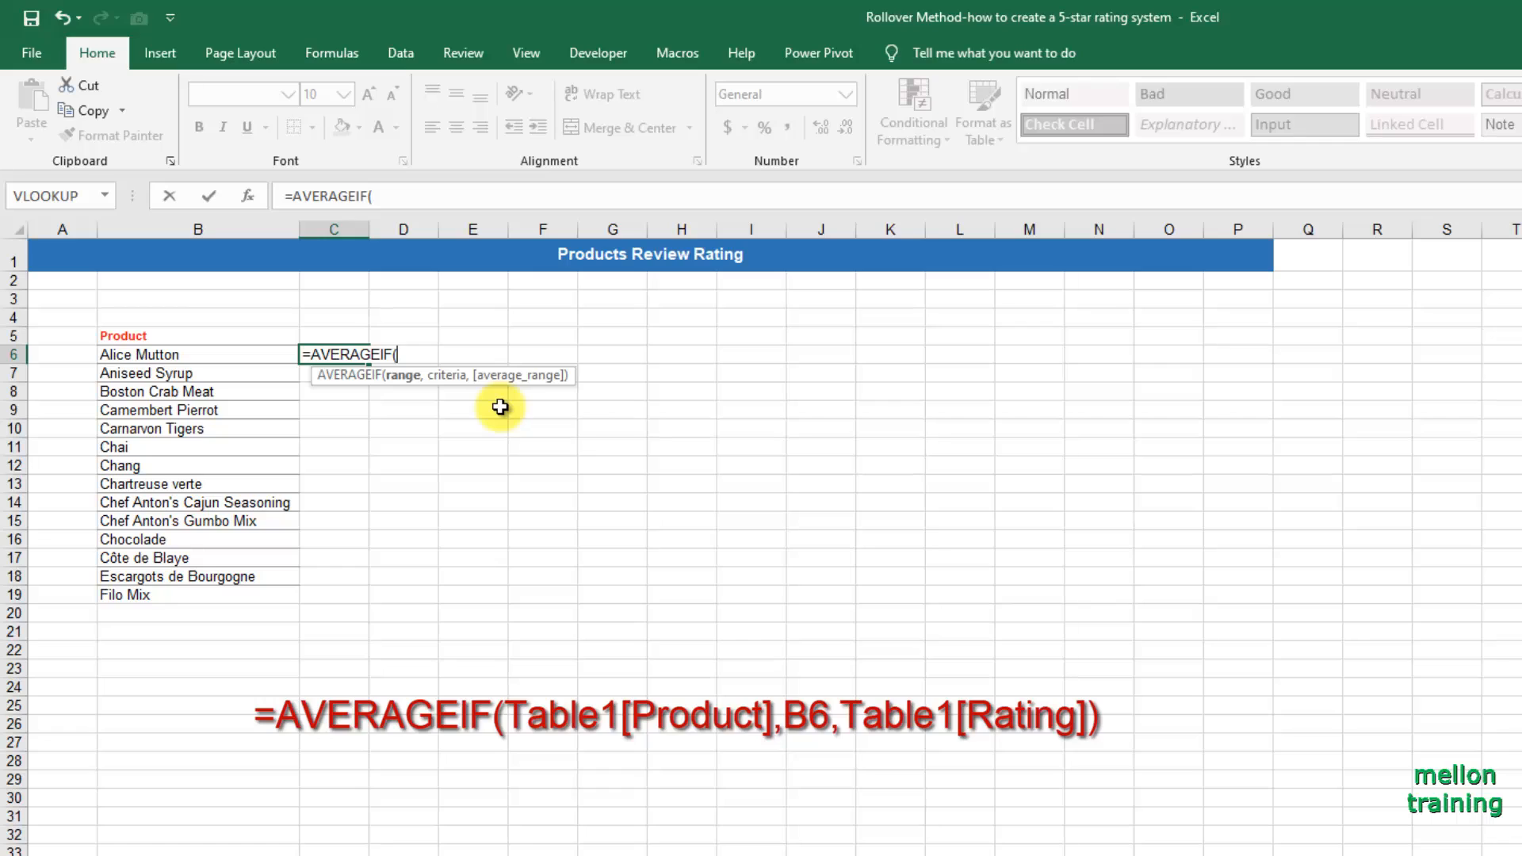
pyautogui.write('tabl')
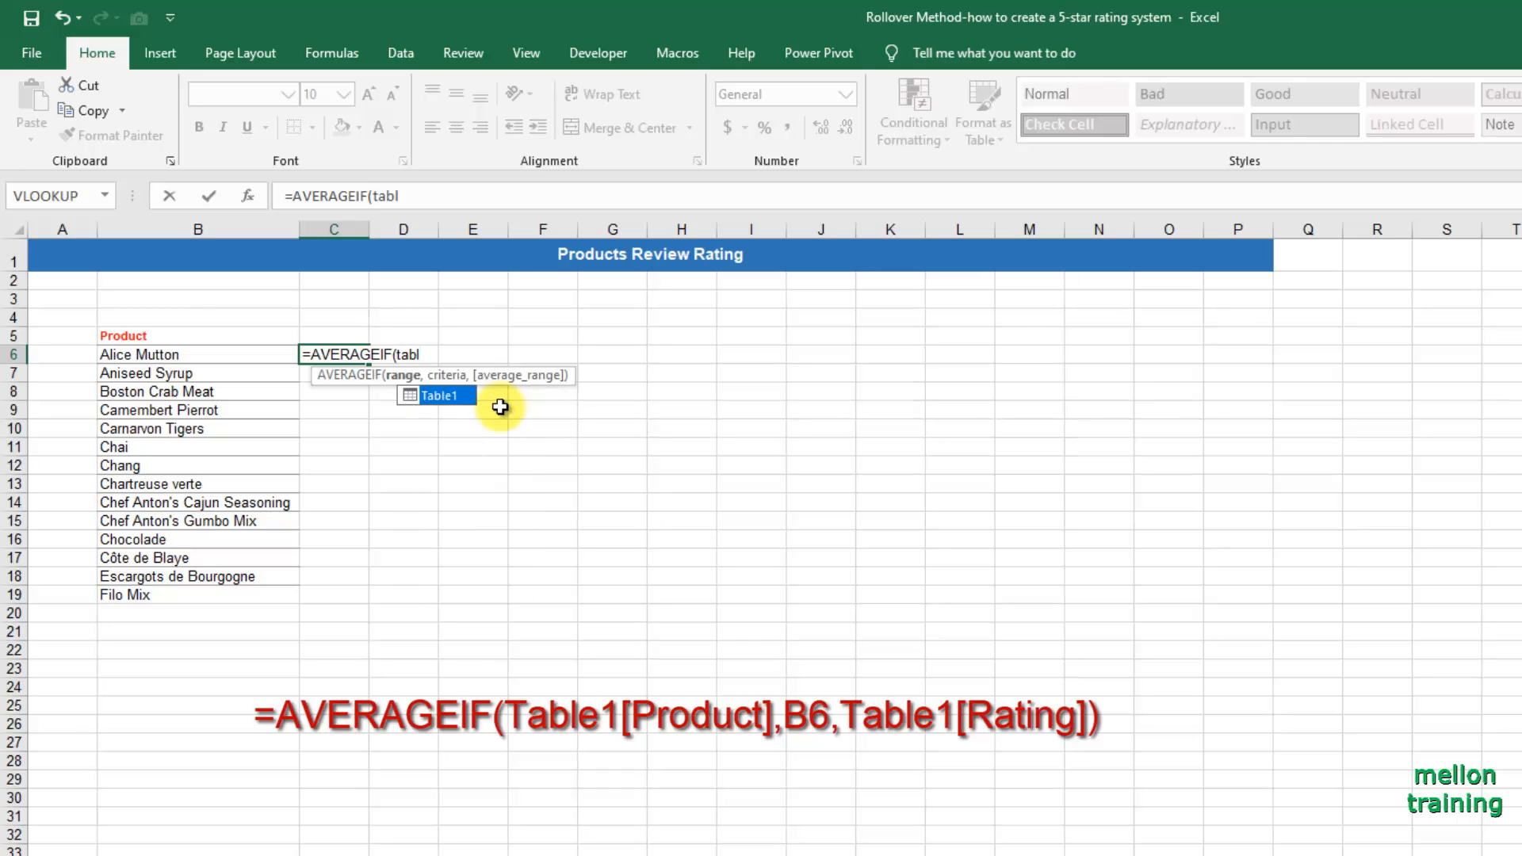
pyautogui.press('Tab')
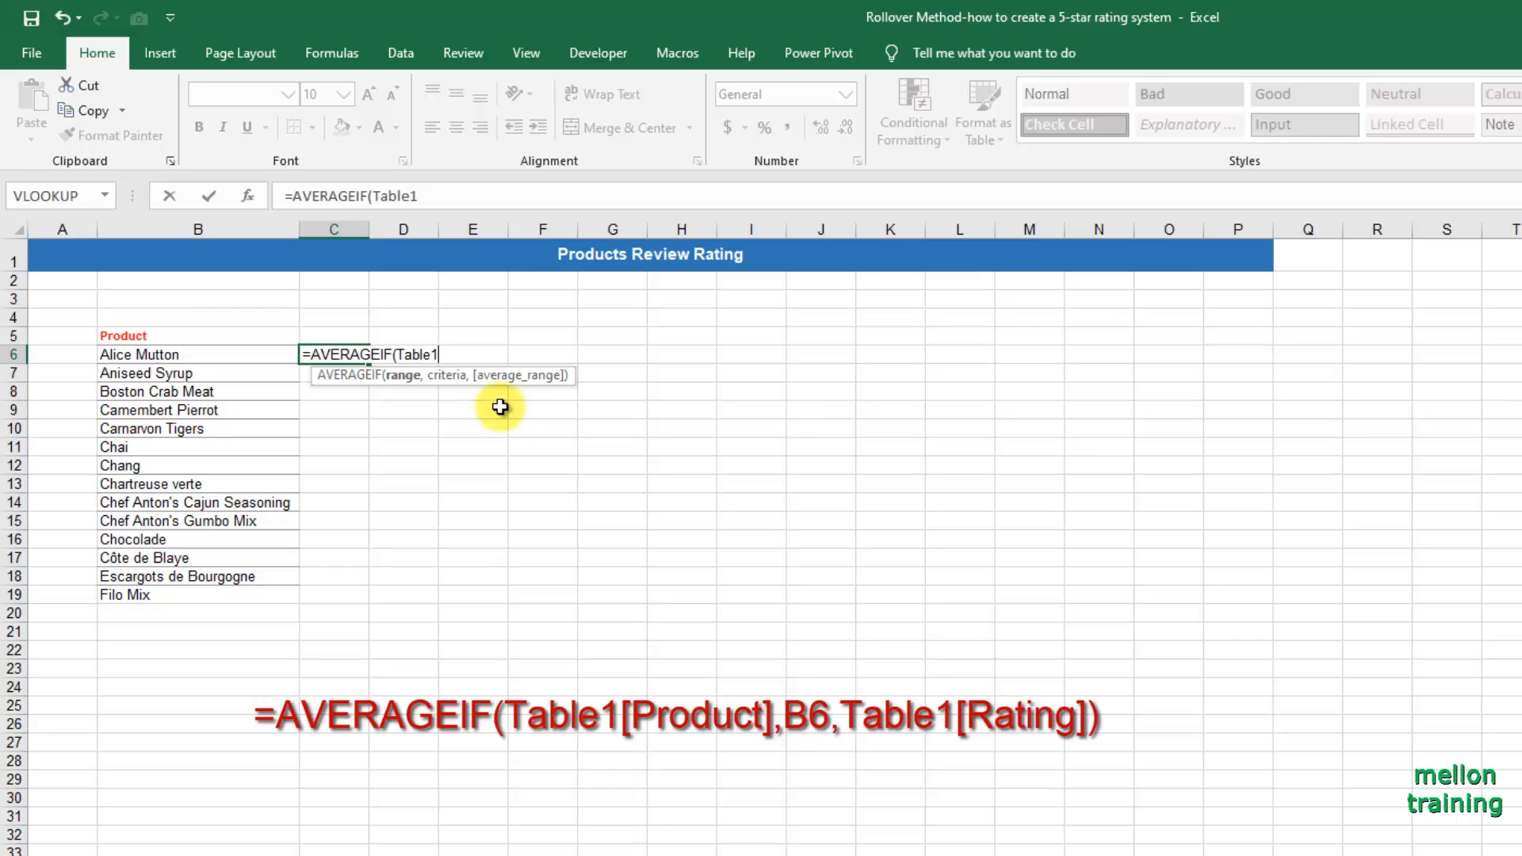
pyautogui.write('[')
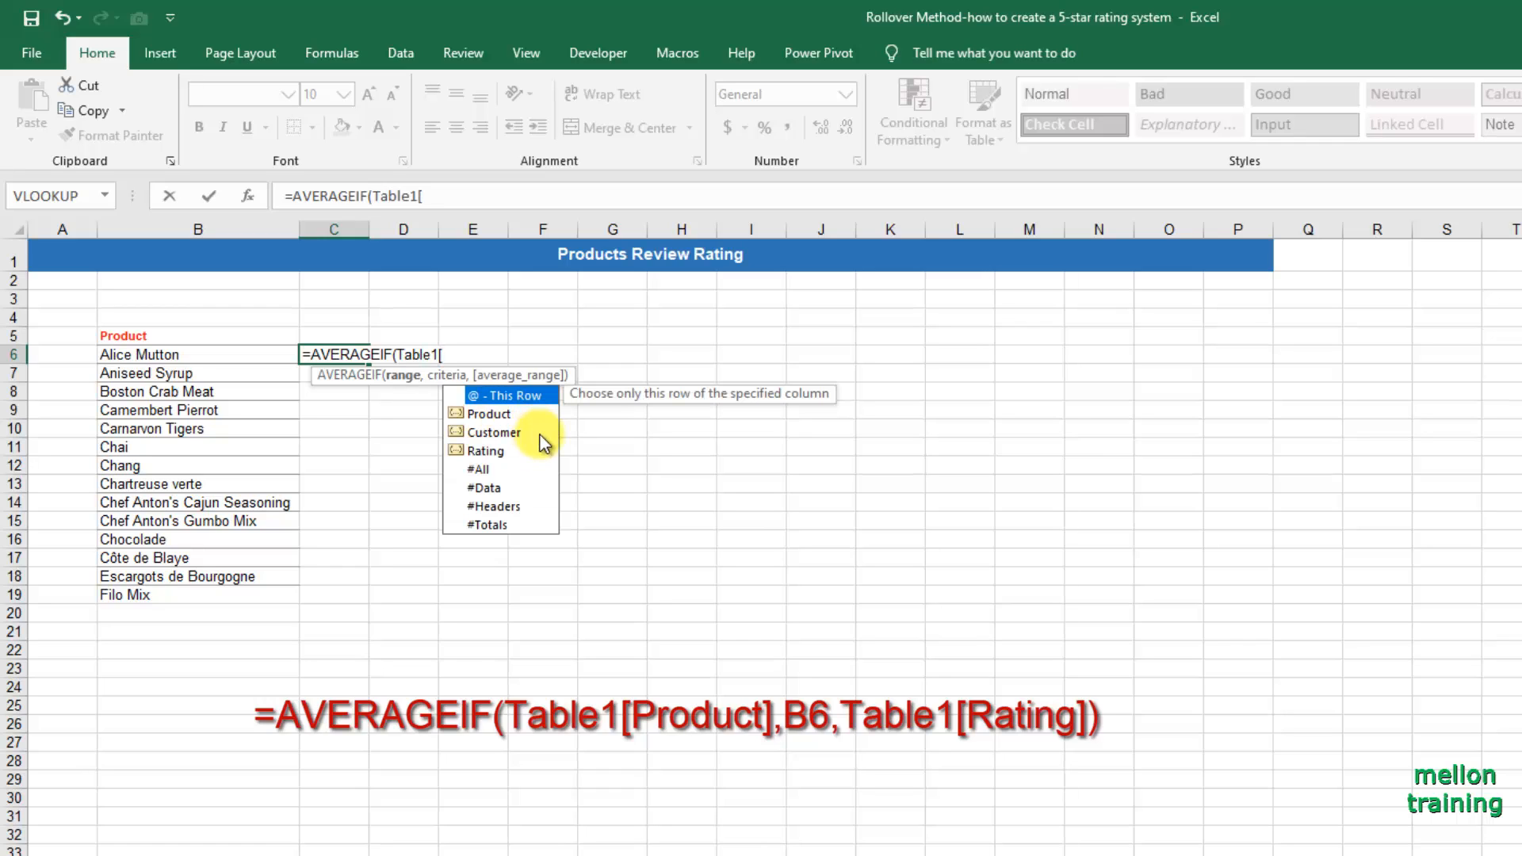
pyautogui.doubleClick(509, 413)
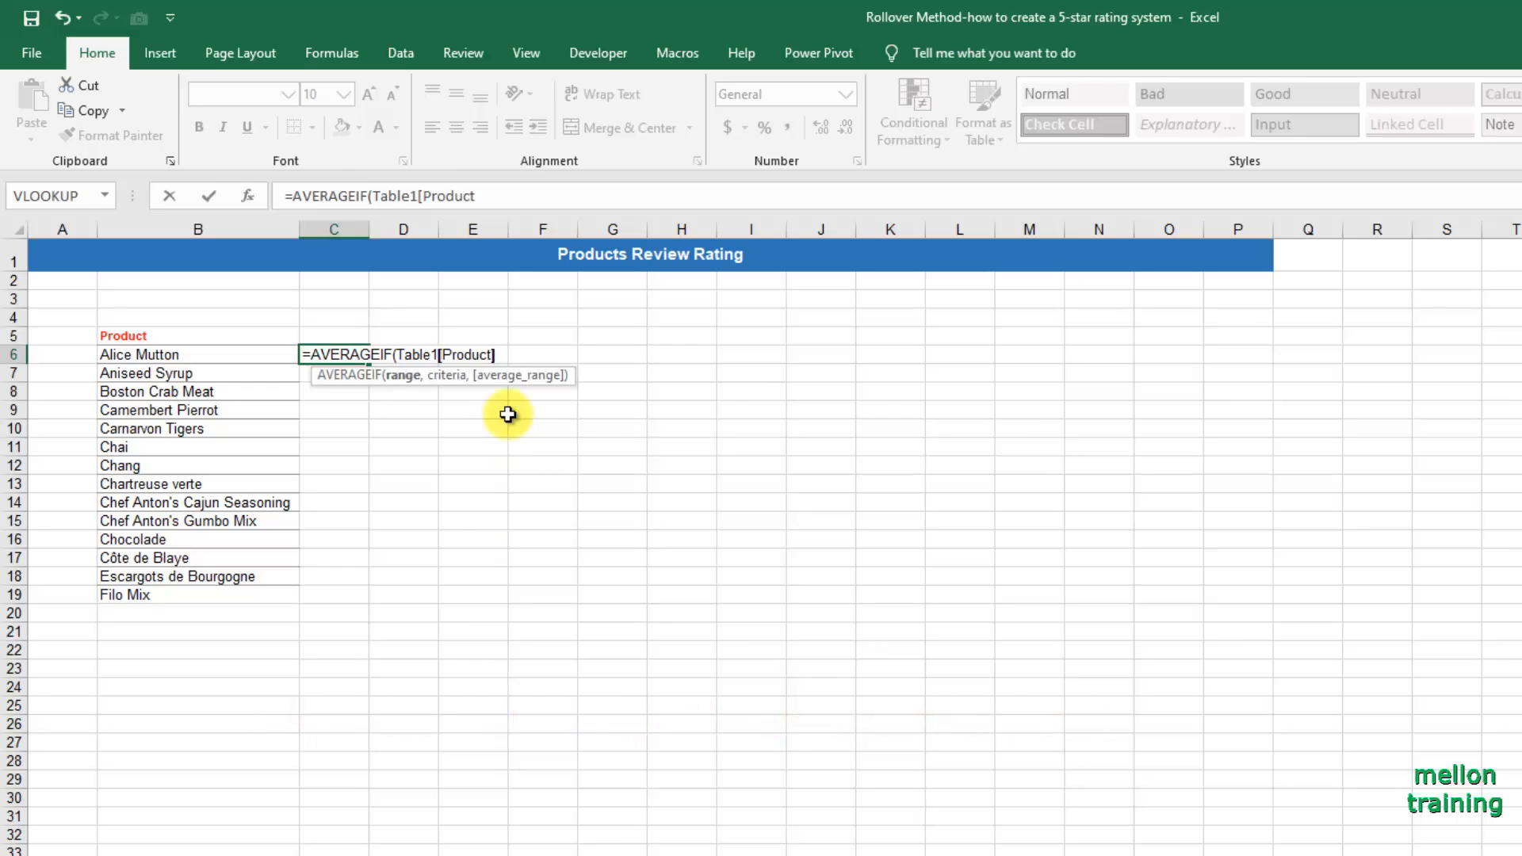
pyautogui.write('],')
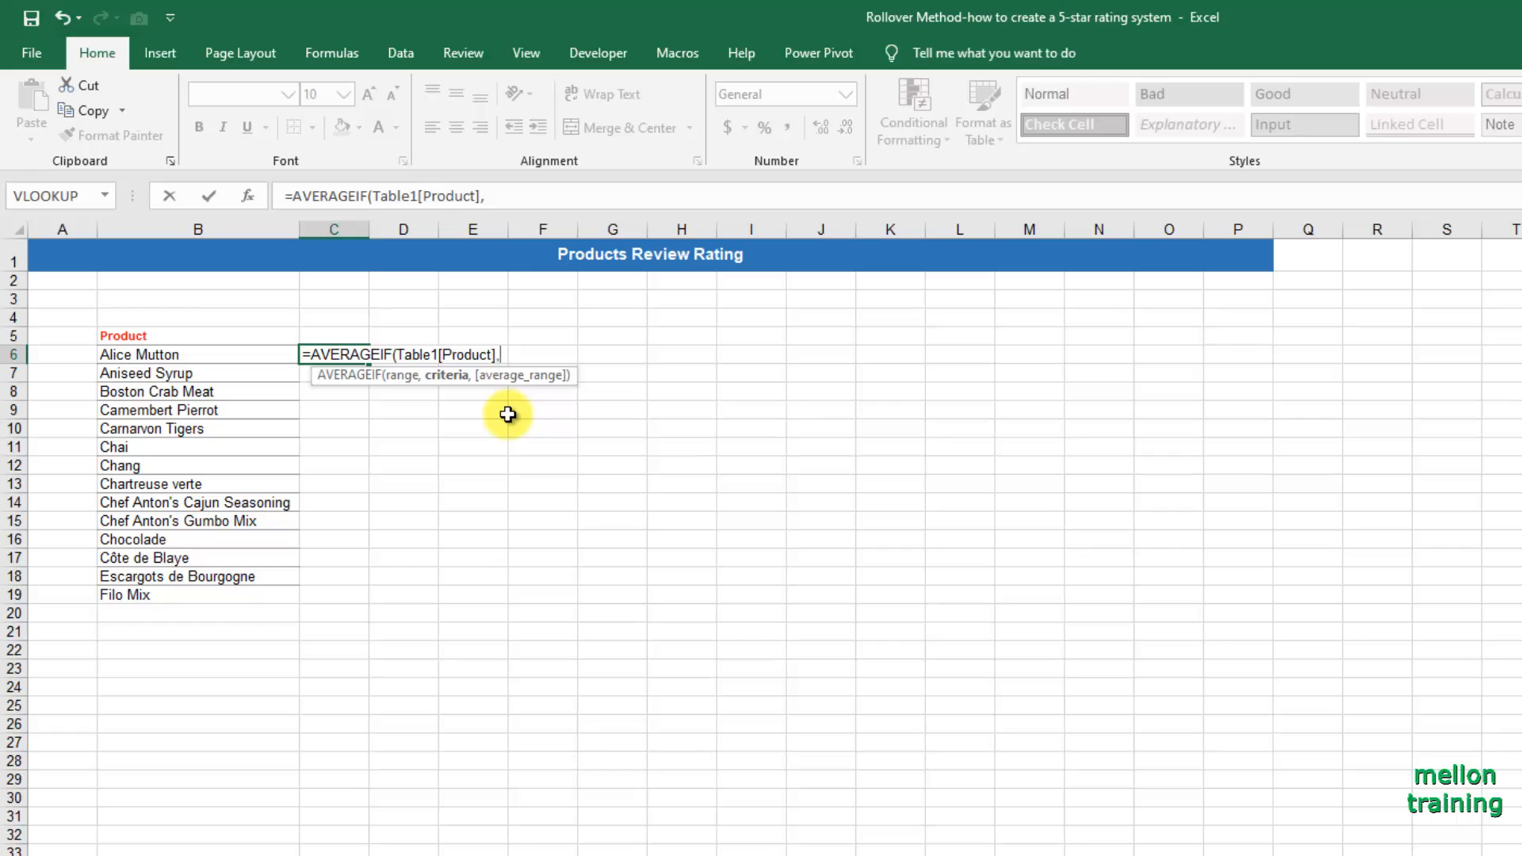
pyautogui.write('b6')
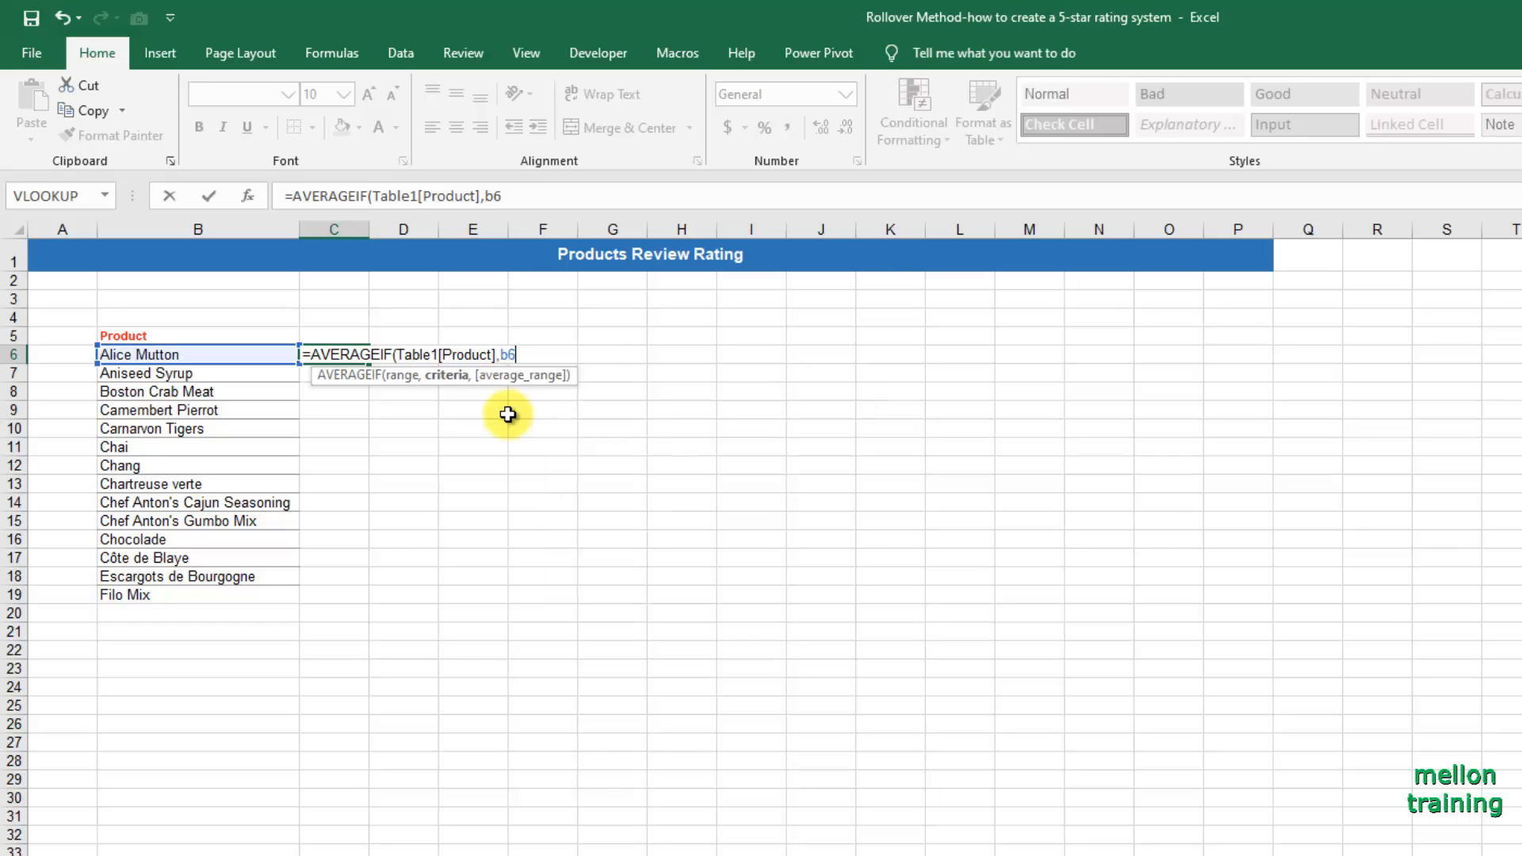
pyautogui.write(',ta')
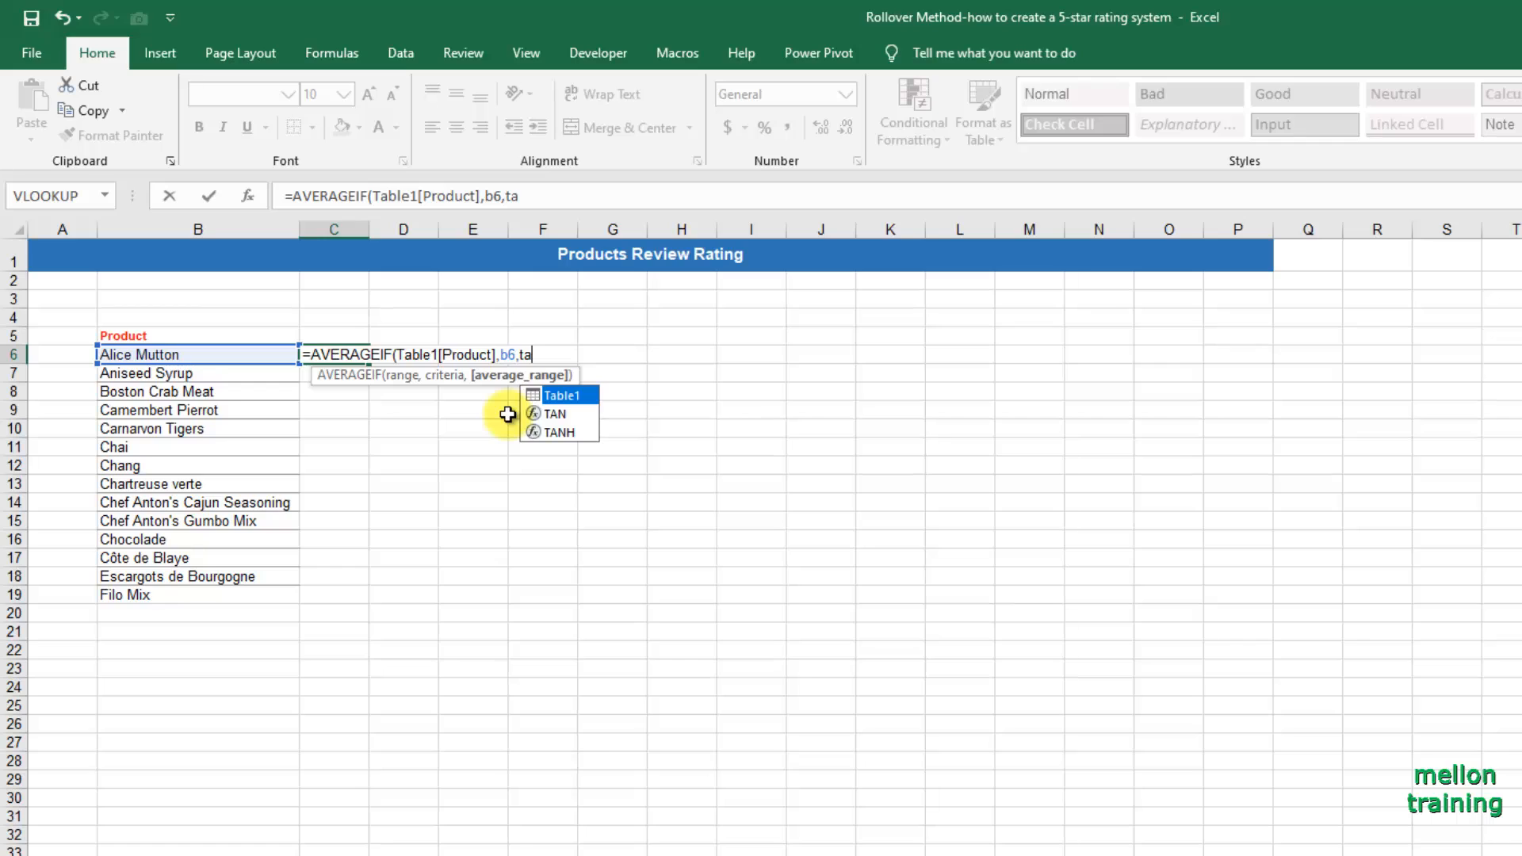
# Complete the AVERAGEIF formula in C6 with B6 as the criteria and Table1[Rating] as the average range.
pyautogui.press('Tab')
pyautogui.write('[r')
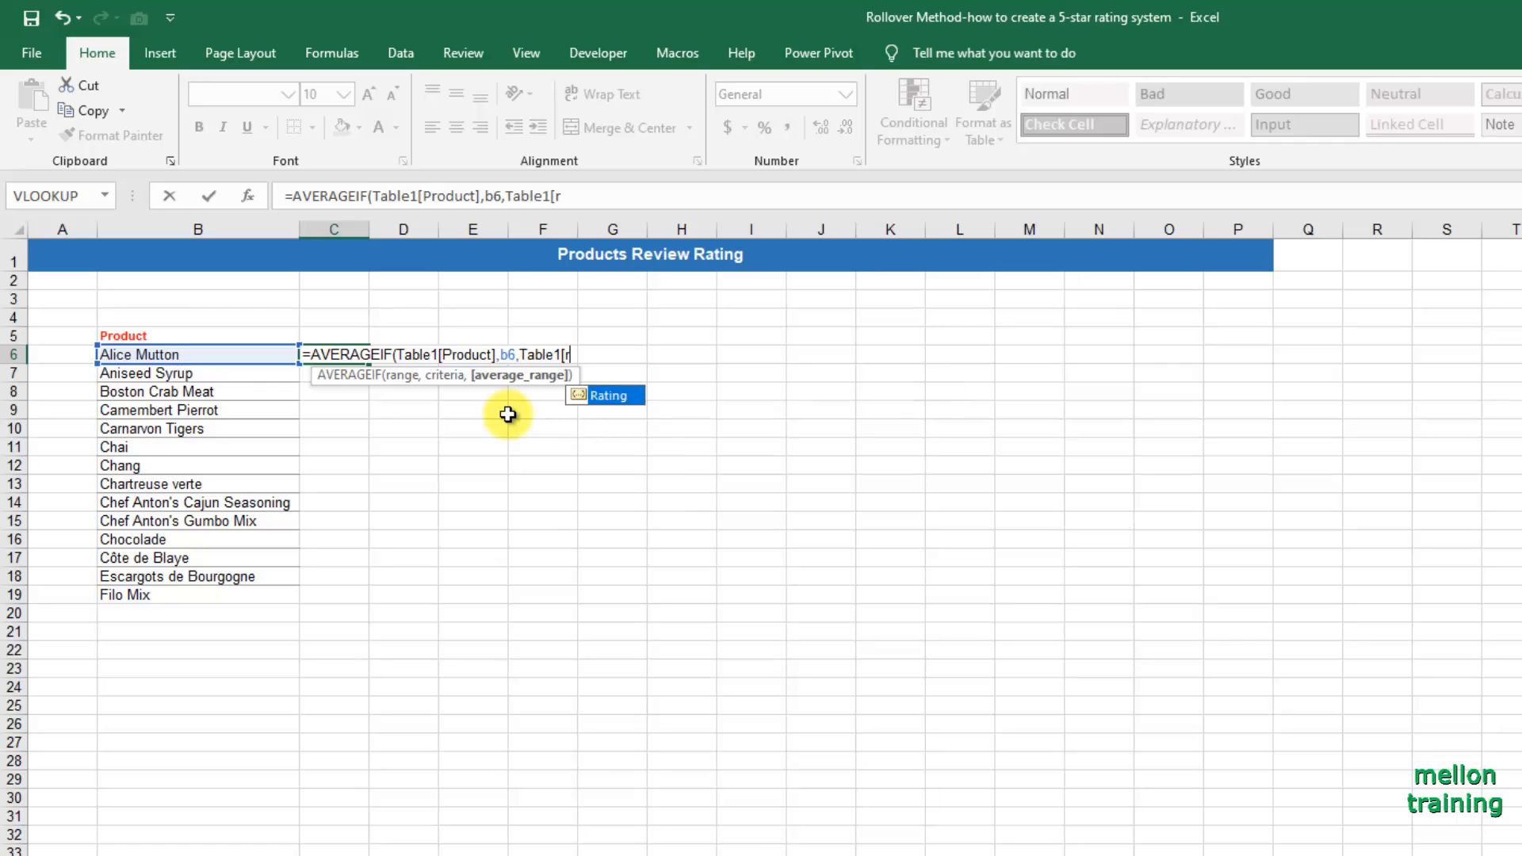
pyautogui.press('Tab')
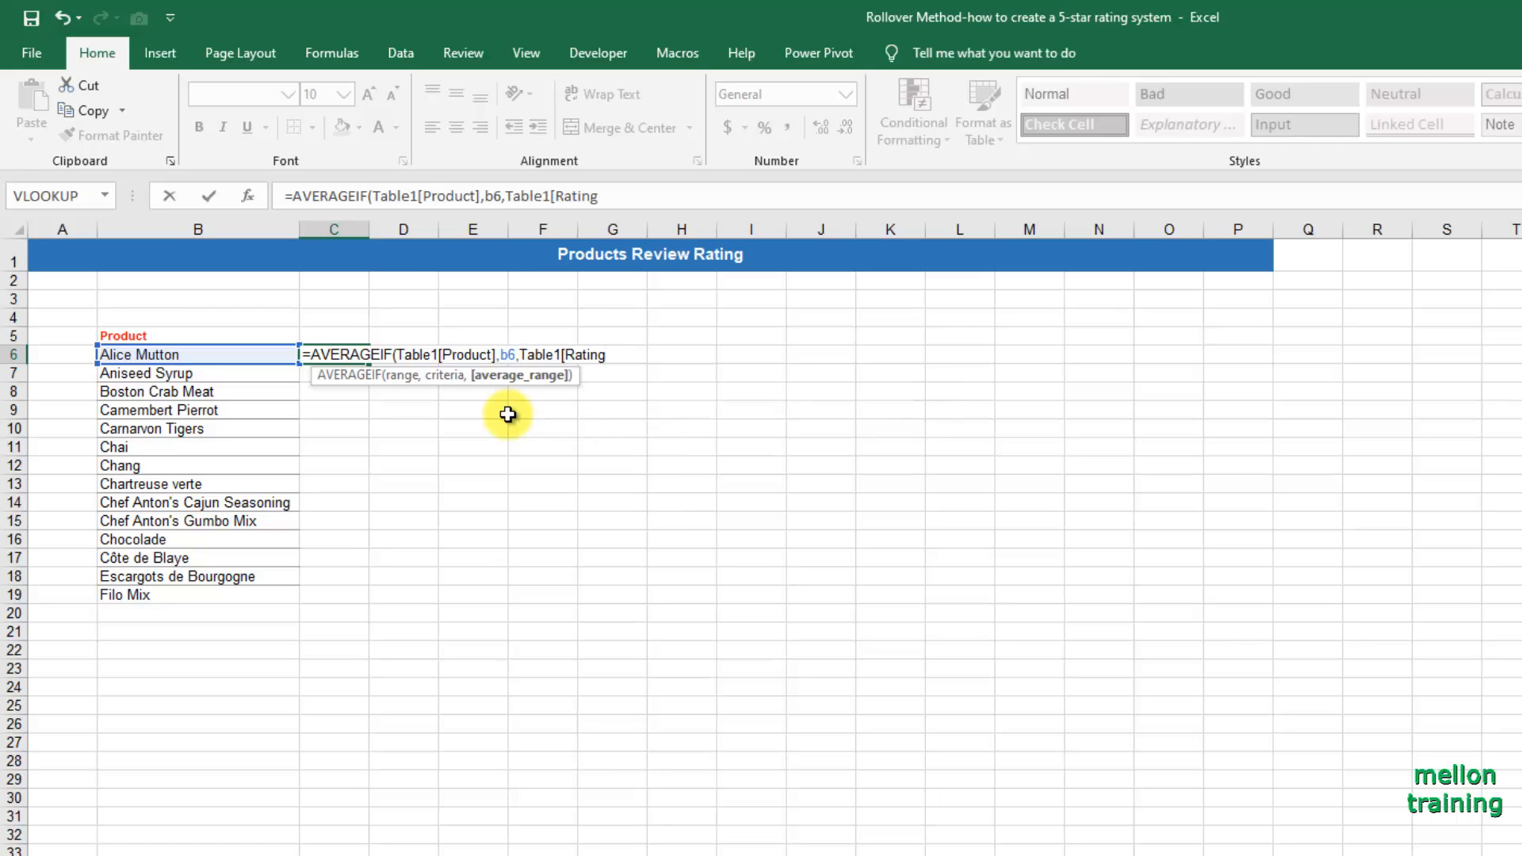
pyautogui.write('])')
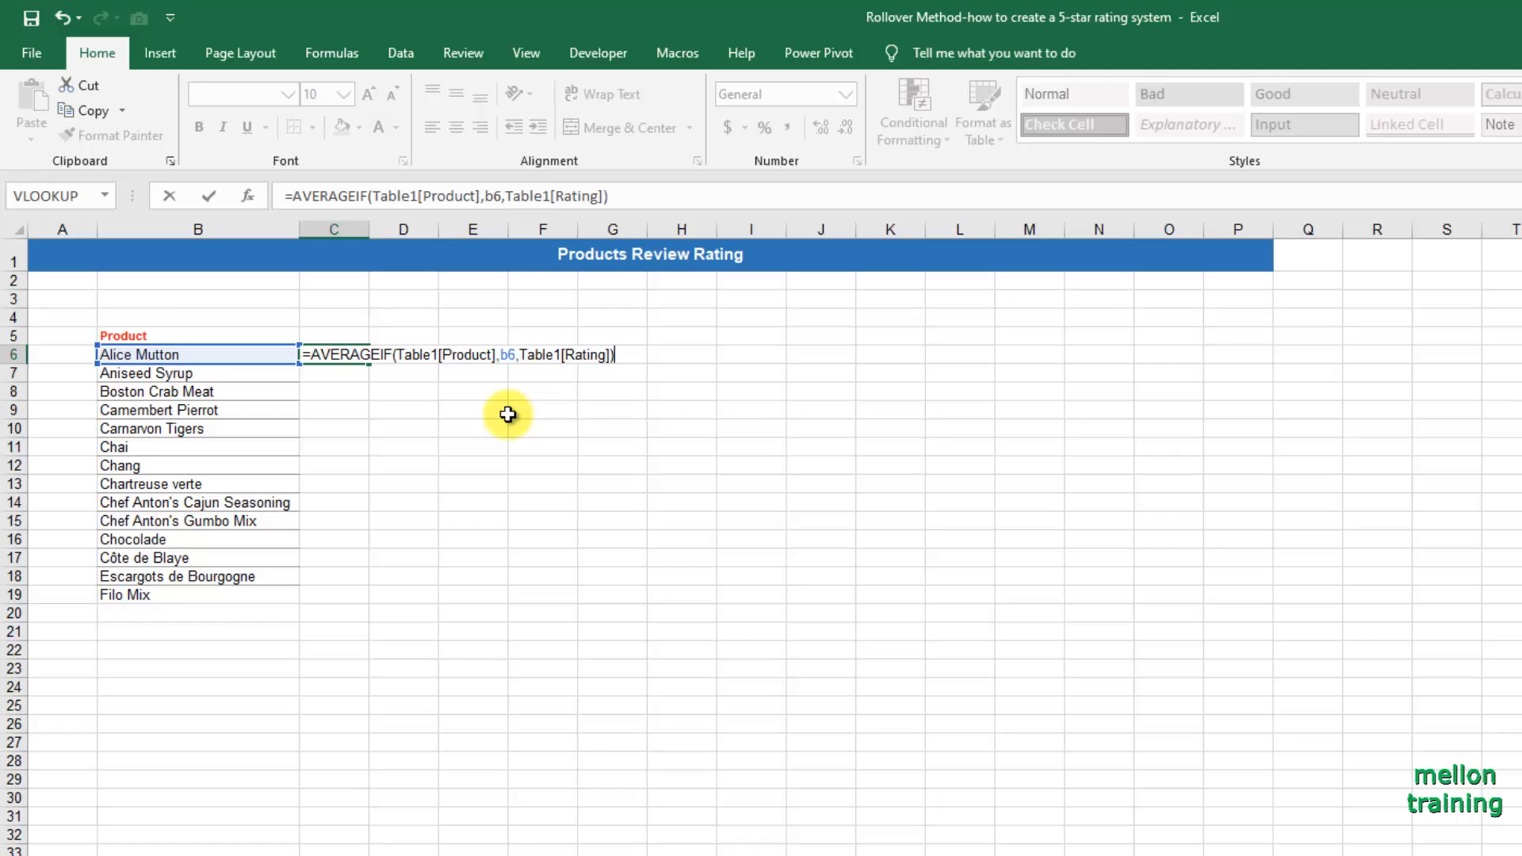
pyautogui.press('Return')
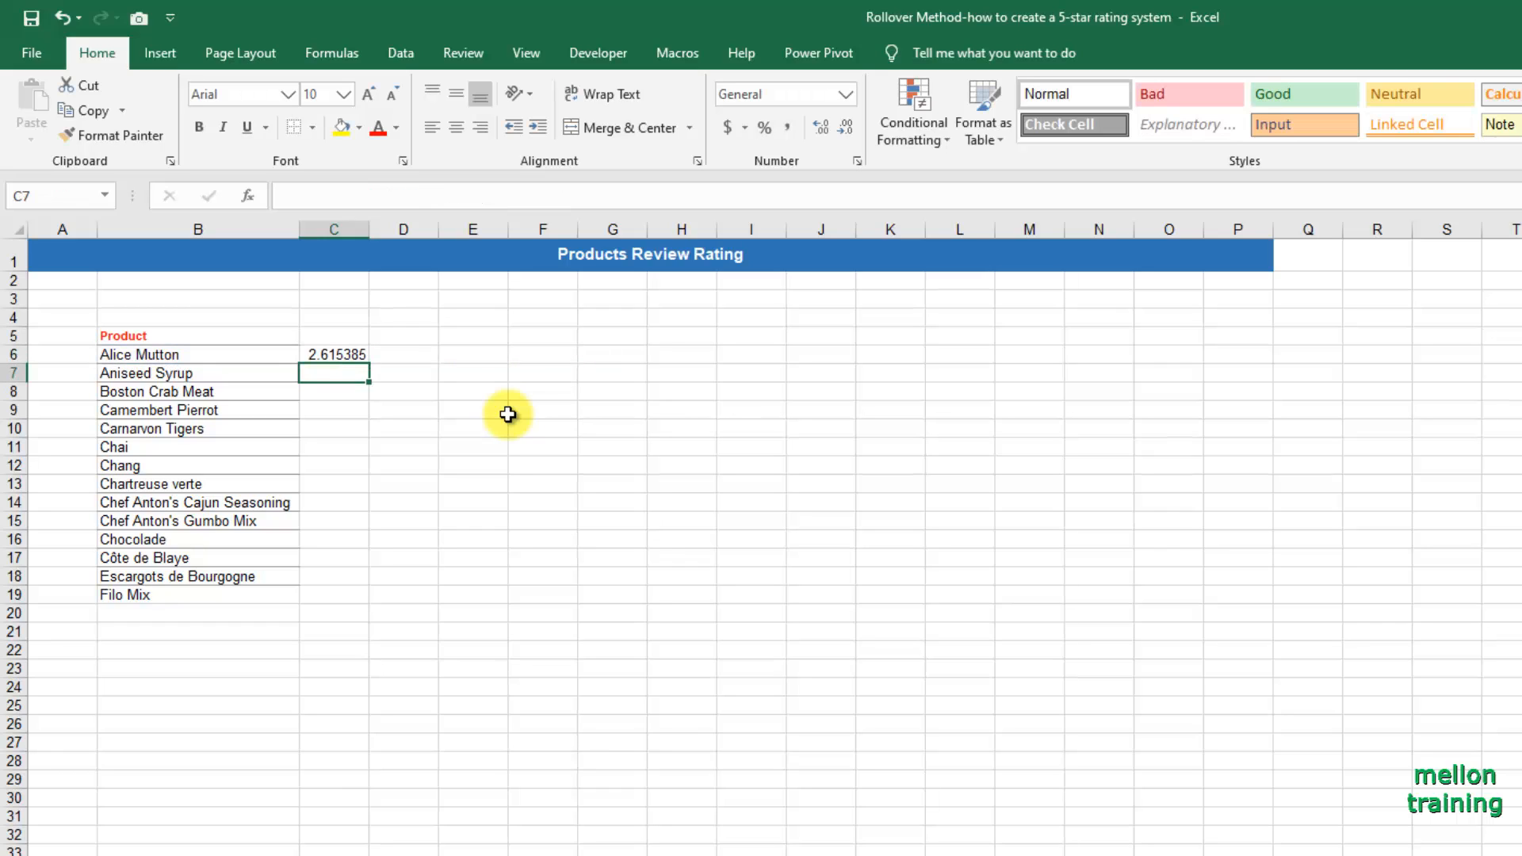
# Fill the average rating formula from C6 down to C19 and format the results with two decimal places.
pyautogui.press('Up')
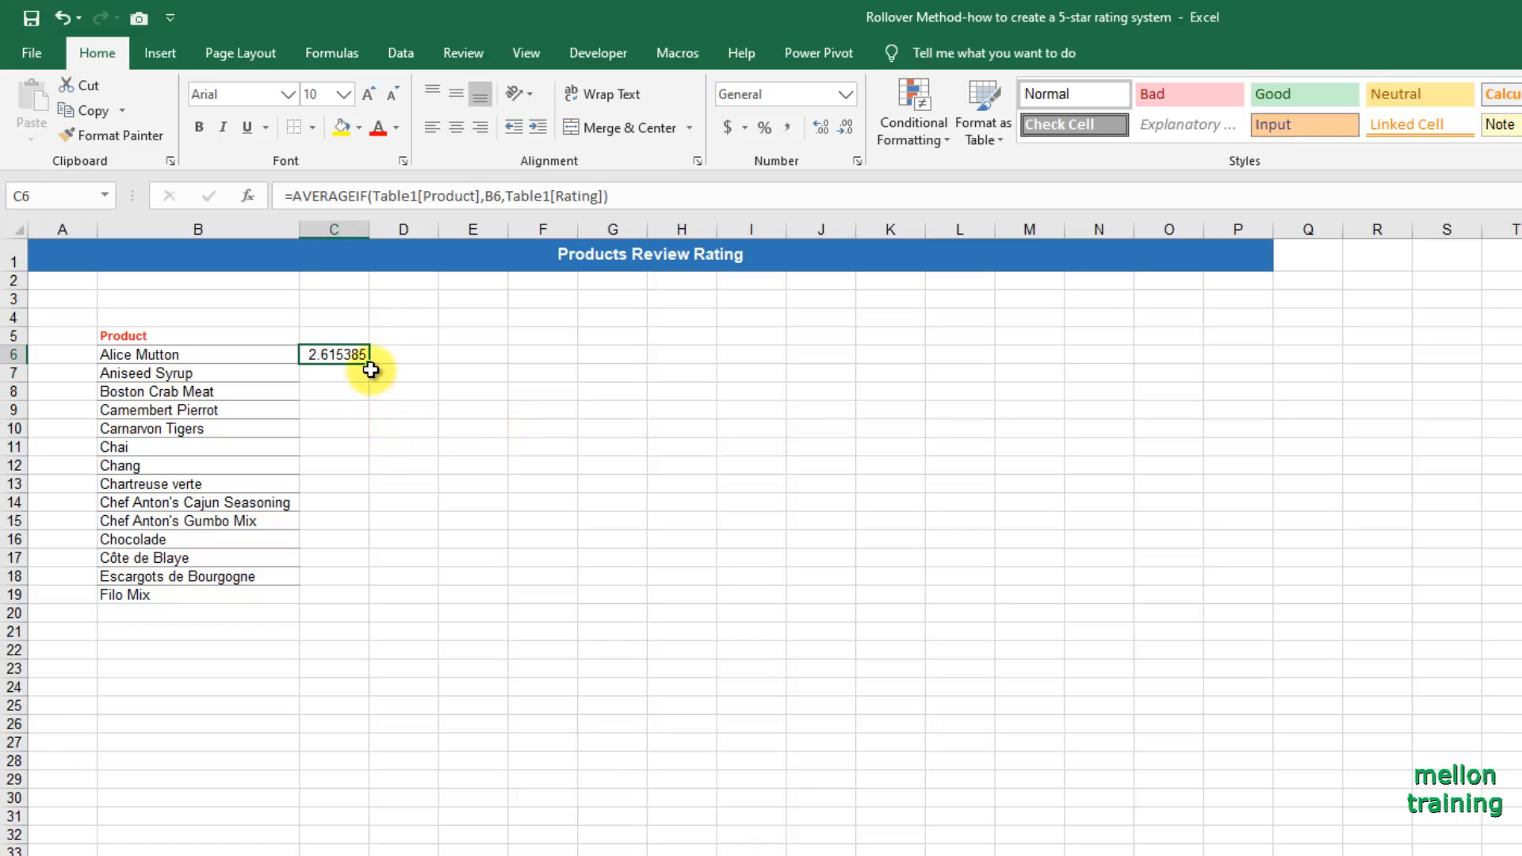
pyautogui.moveTo(370, 363); pyautogui.dragTo(379, 600)
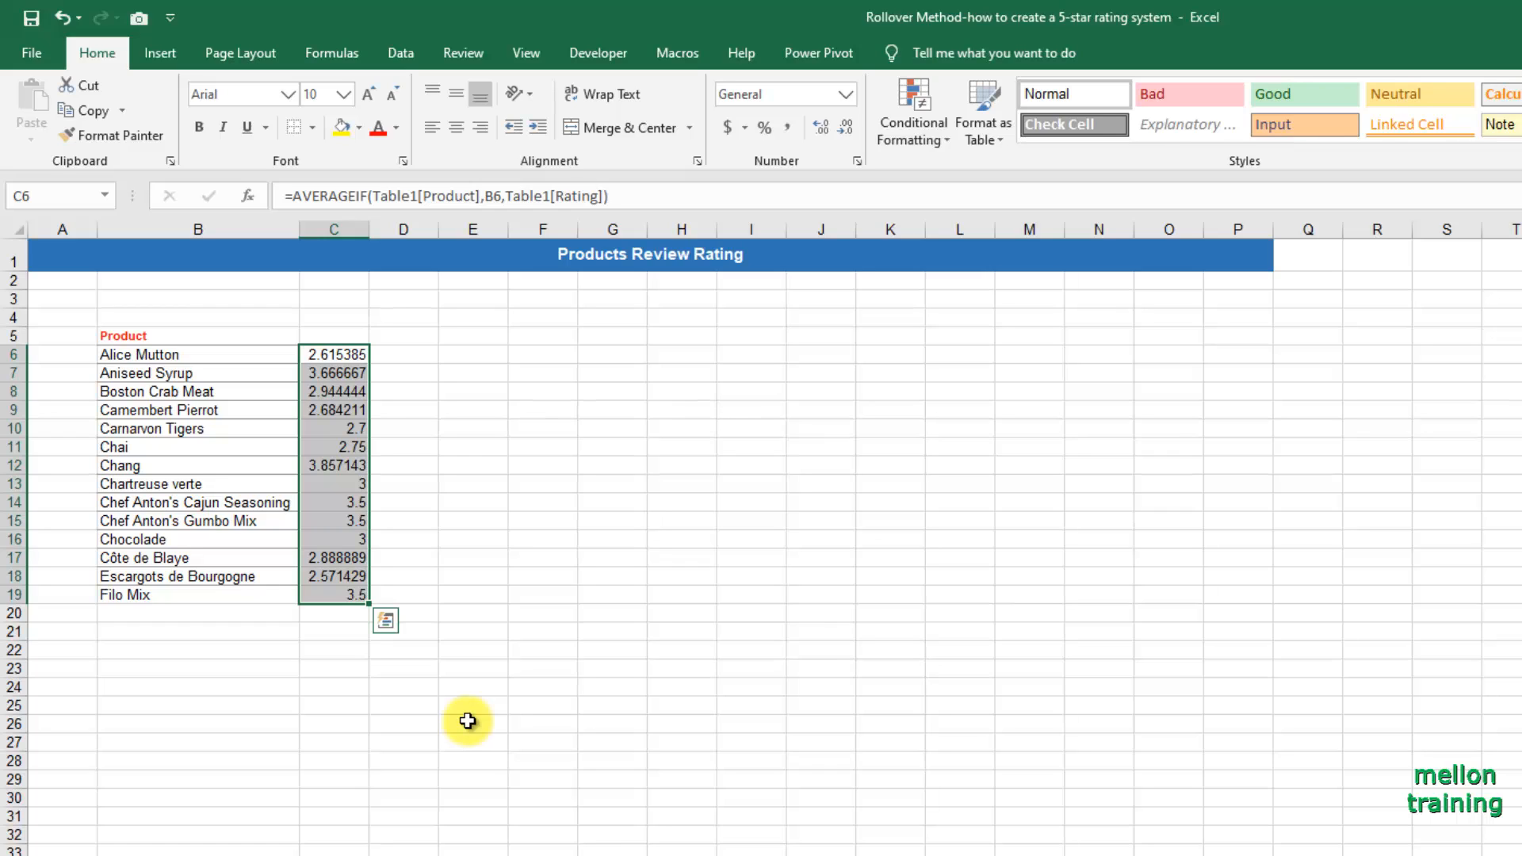
pyautogui.click(844, 129)
pyautogui.click(838, 130)
pyautogui.click(838, 130)
pyautogui.click(838, 130)
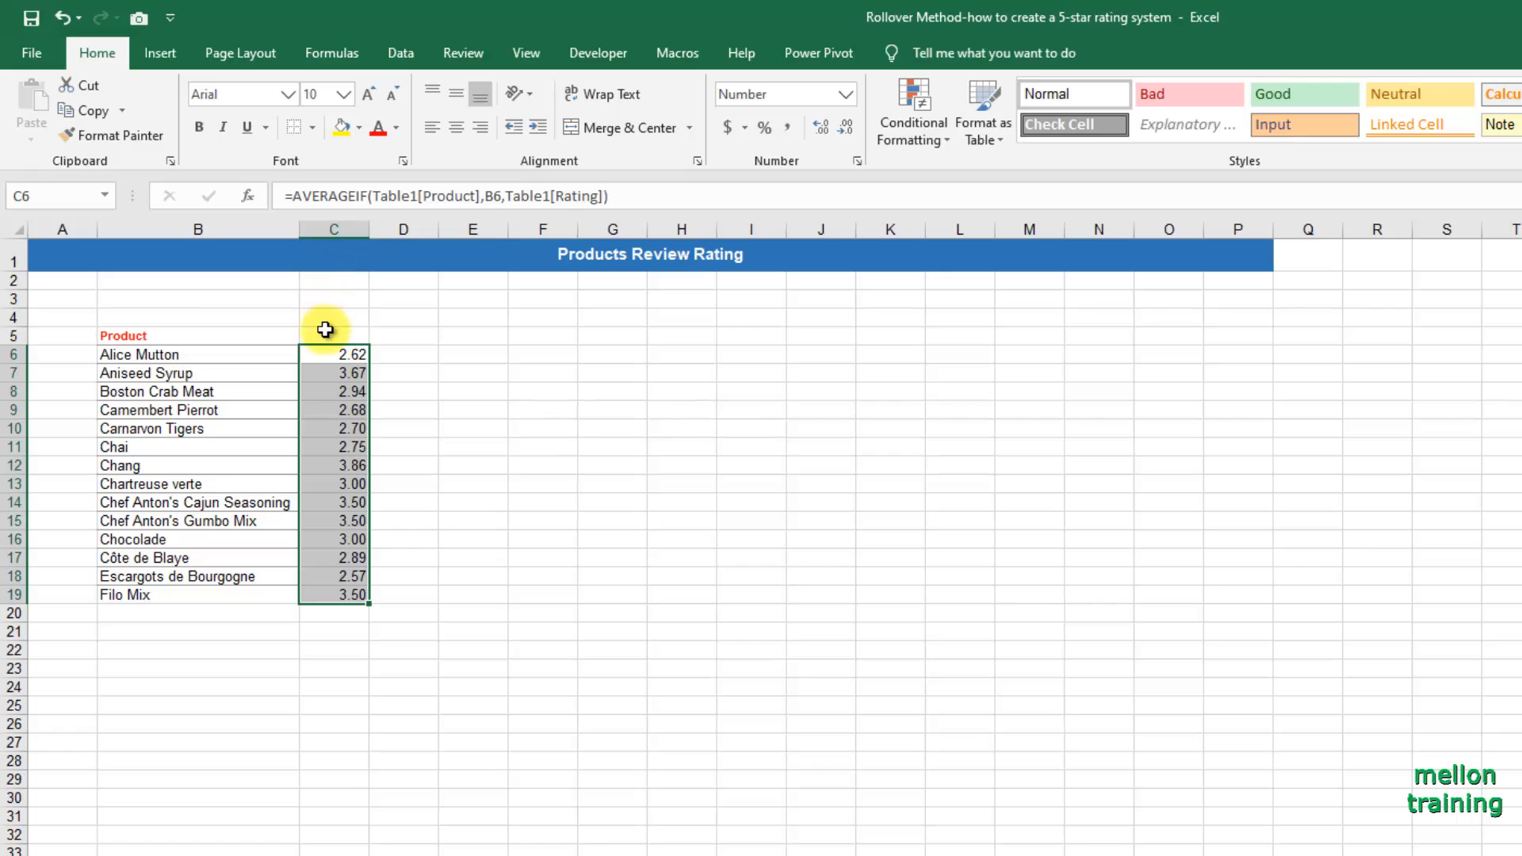
# Enter the header Rating in C5 and copy the Product header's formatting from B5 onto it.
pyautogui.click(324, 337)
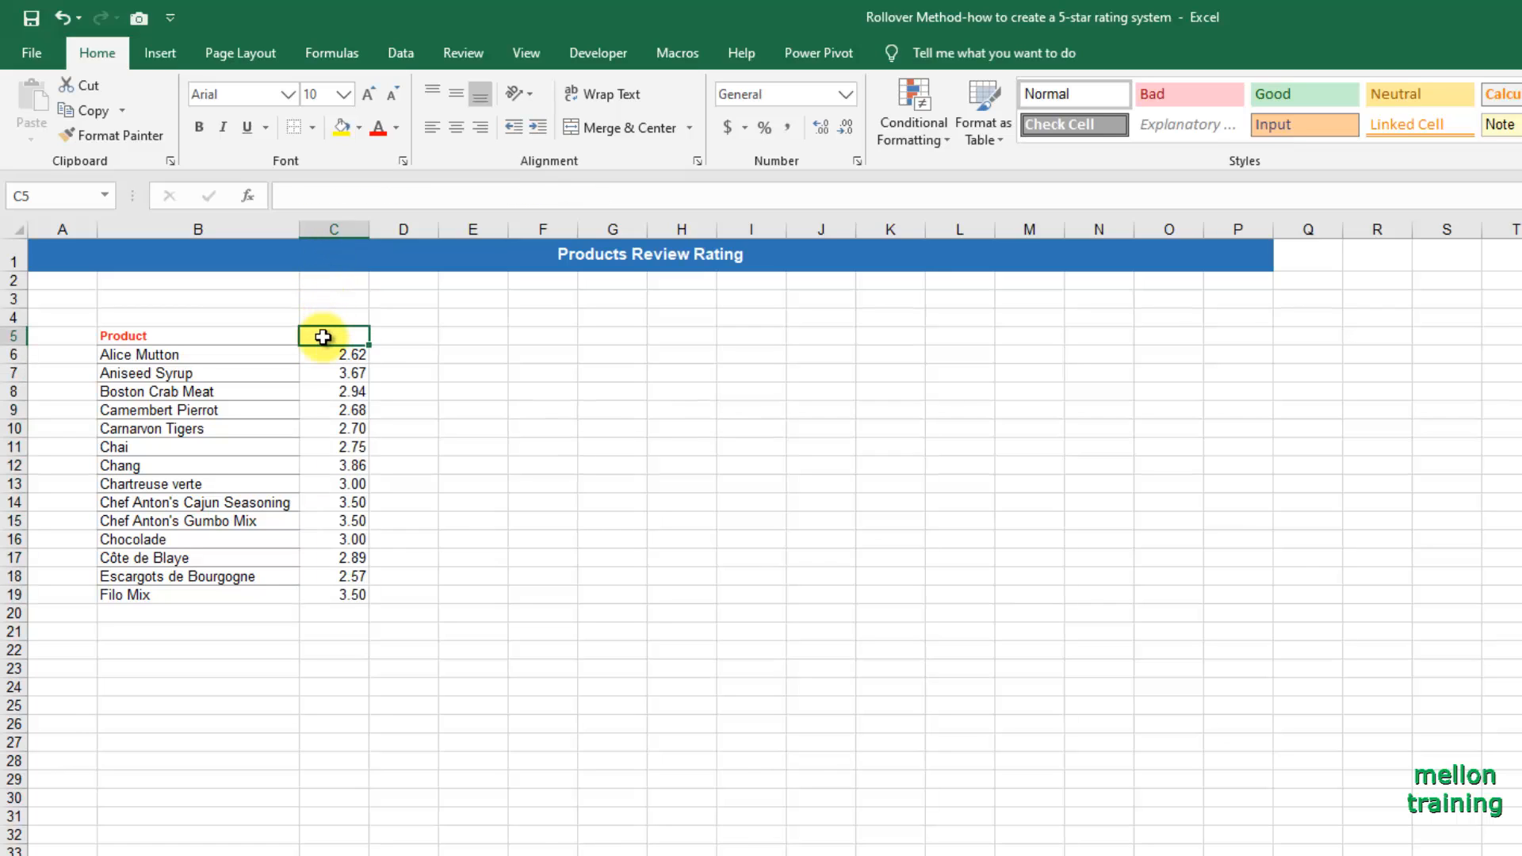
pyautogui.write('Rating')
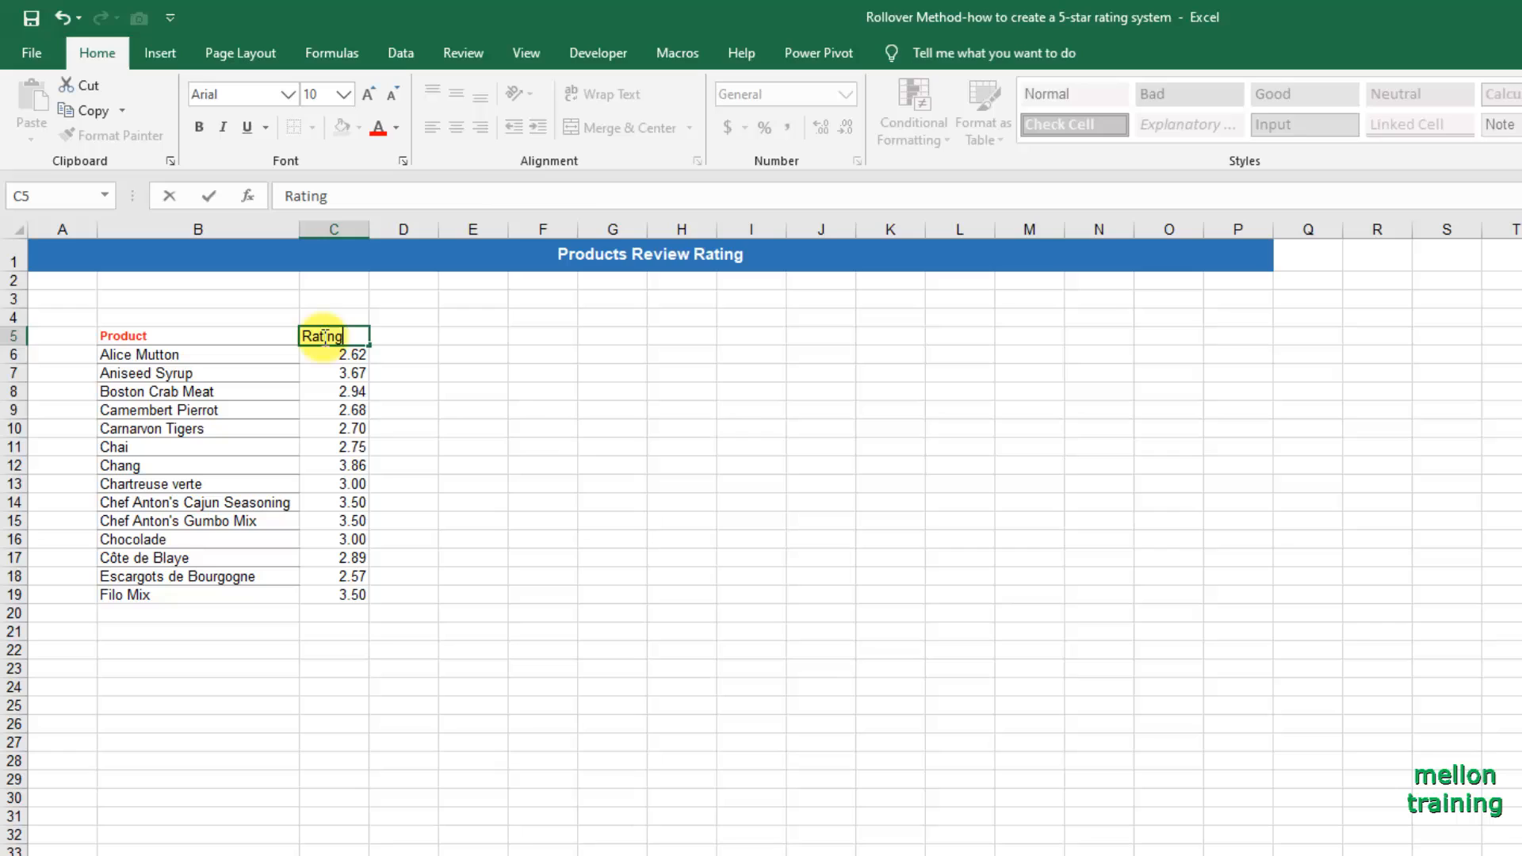
pyautogui.press('Return')
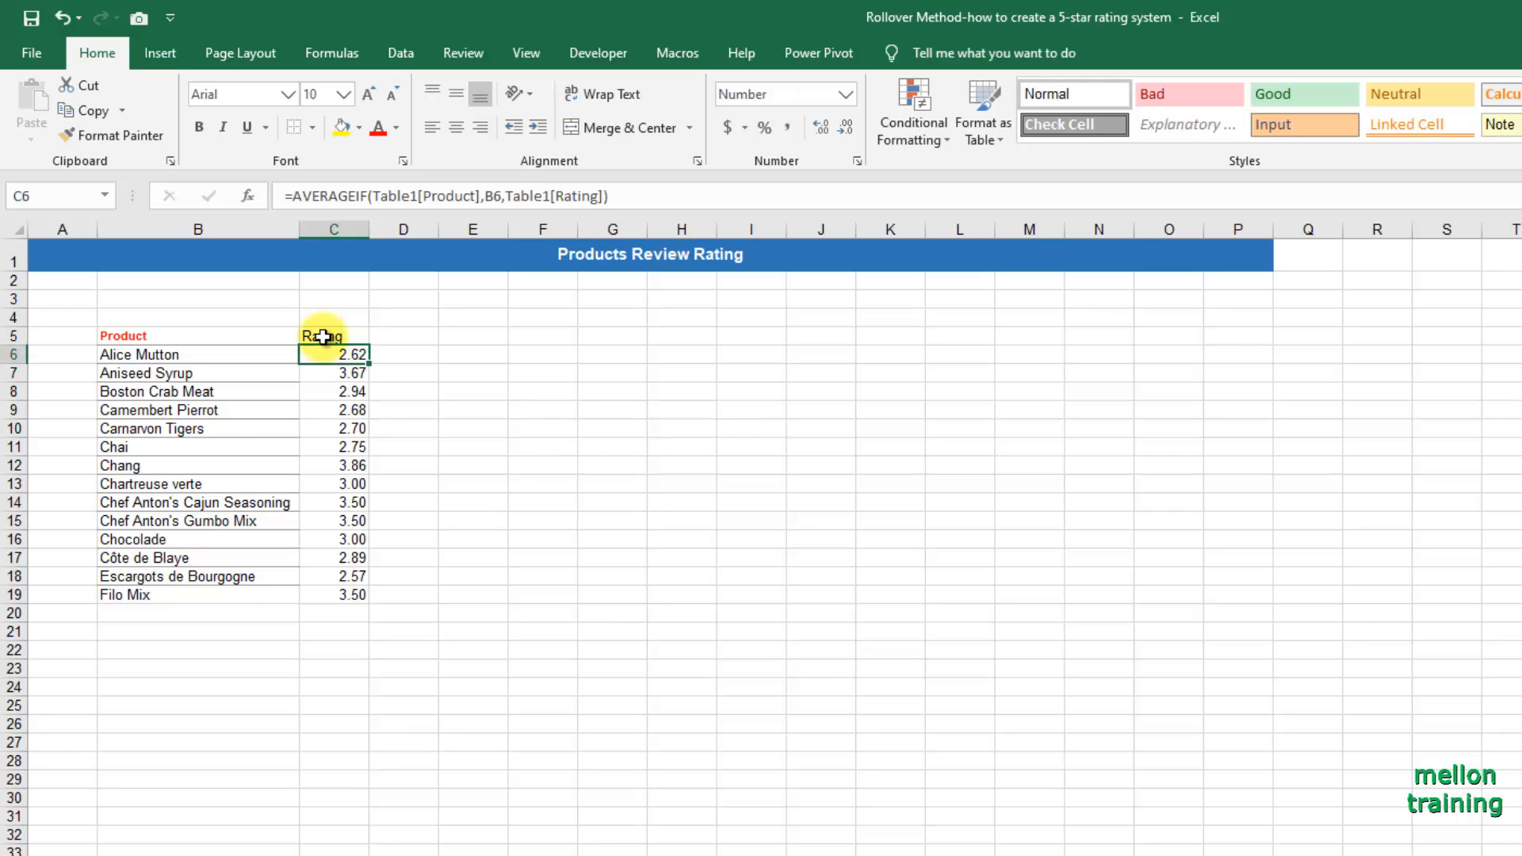
pyautogui.click(187, 336)
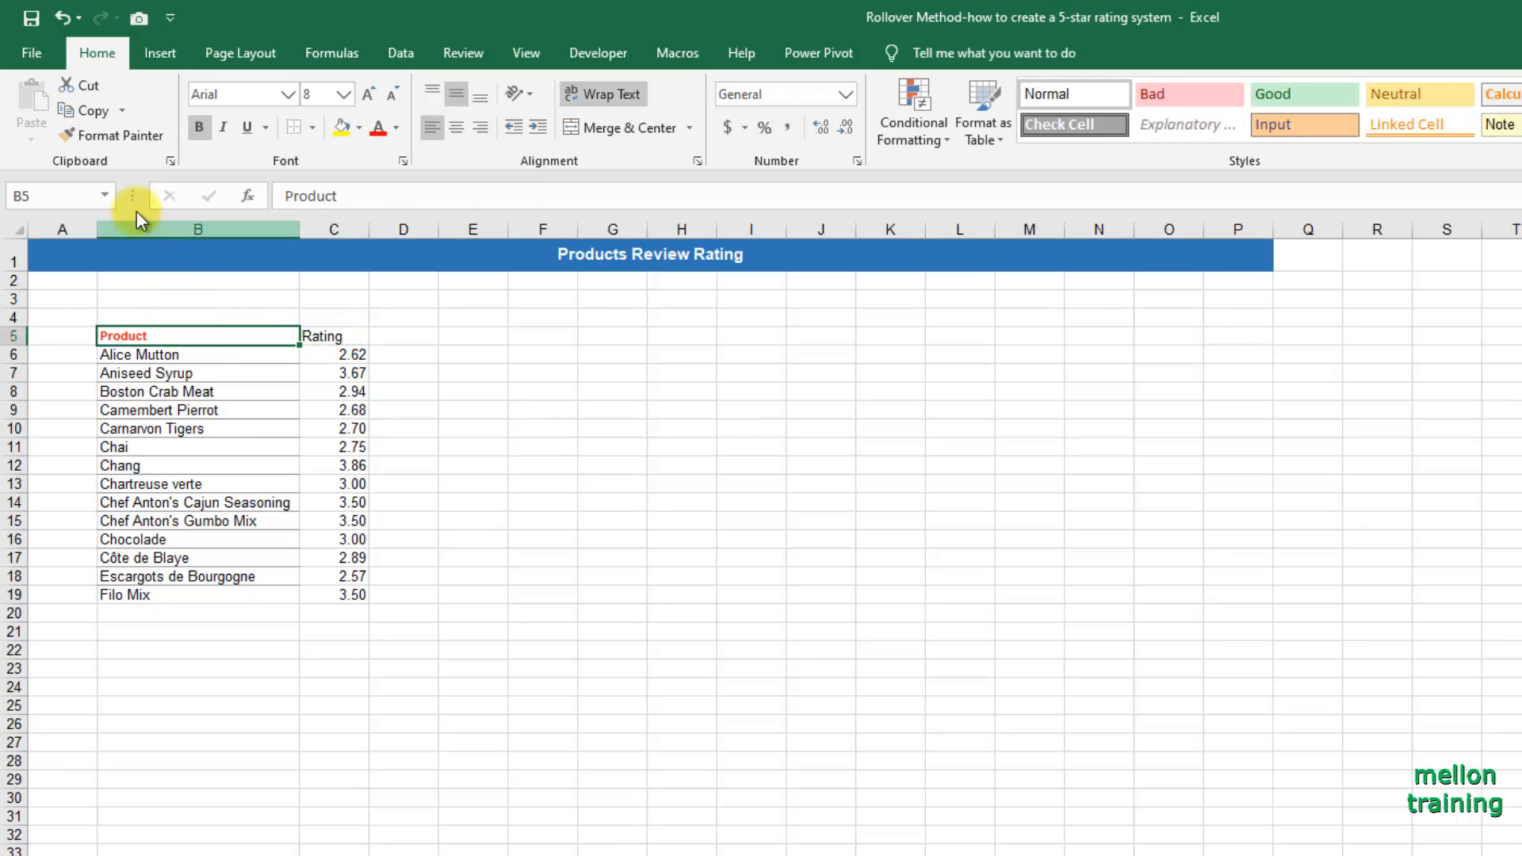
pyautogui.click(91, 133)
pyautogui.click(323, 335)
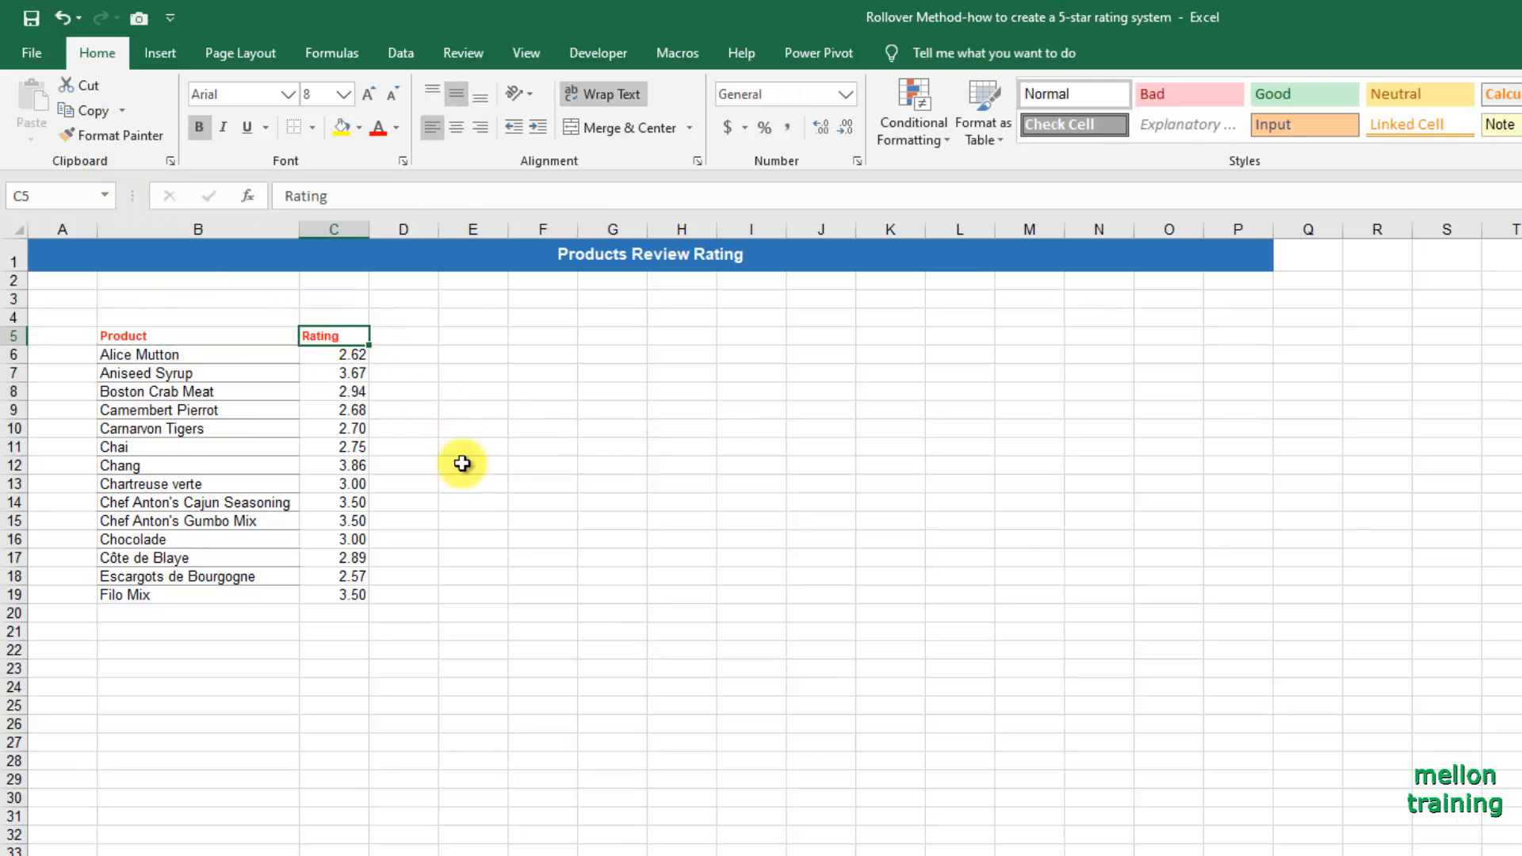
pyautogui.click(348, 616)
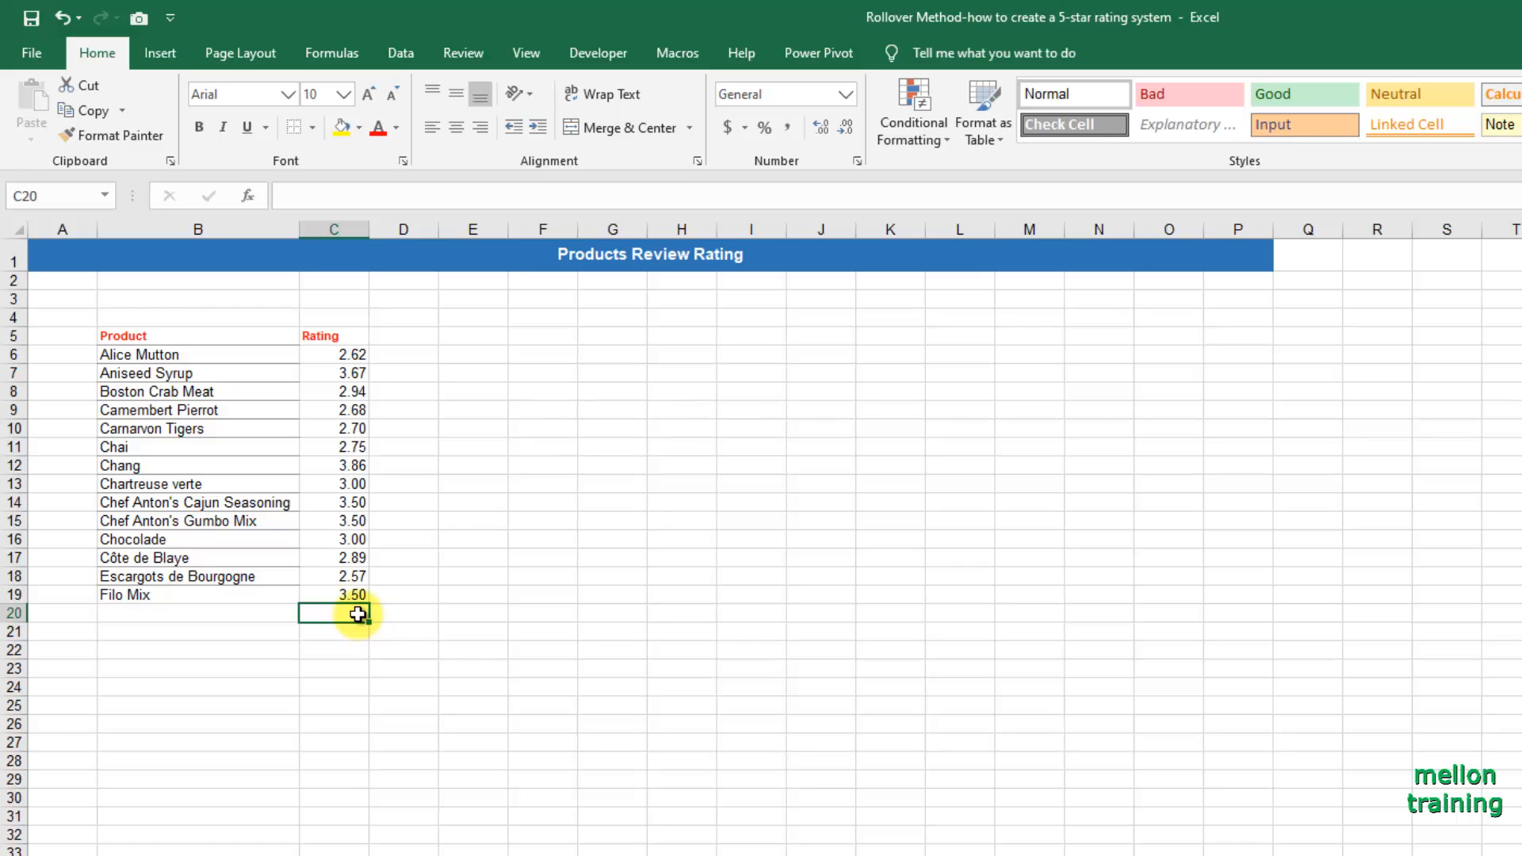
# Enter the header Star Rating in D5 and copy the Rating header's formatting from C5 onto it.
pyautogui.click(415, 338)
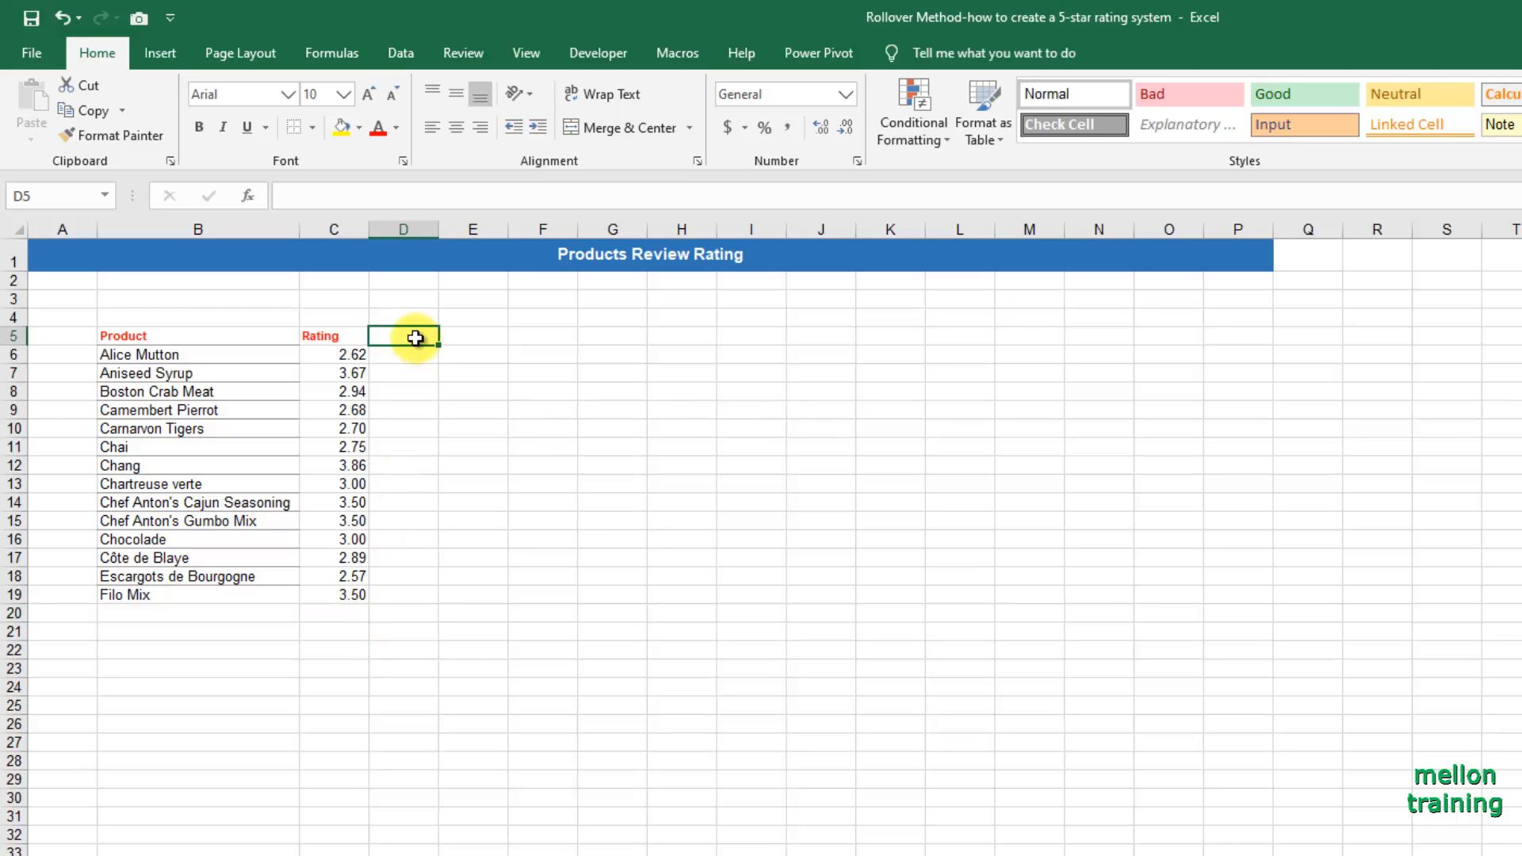
pyautogui.write('Star Rating')
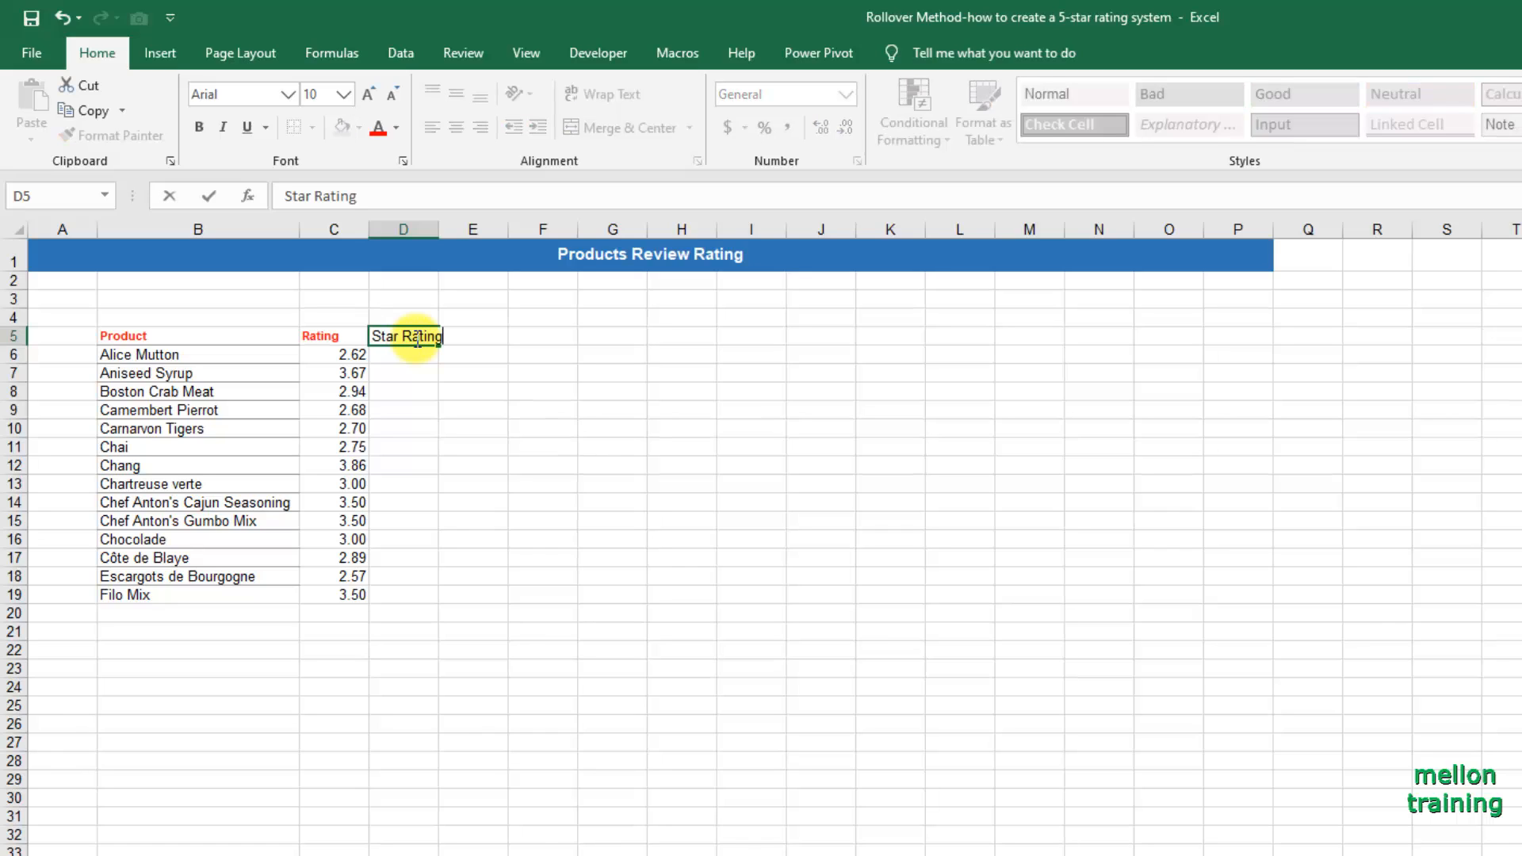
pyautogui.press('Return')
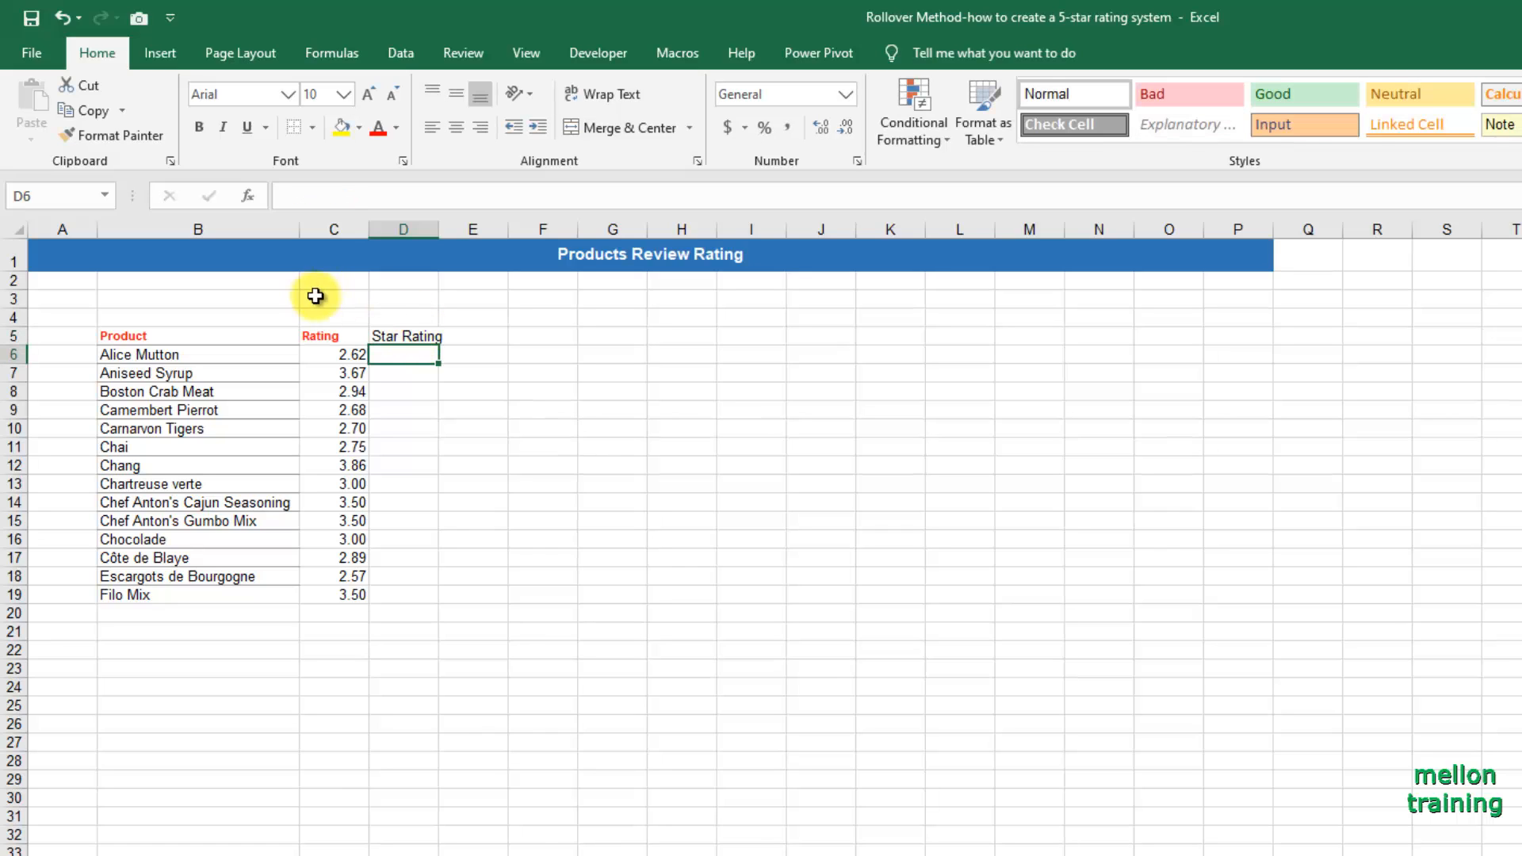
pyautogui.click(317, 336)
pyautogui.click(111, 136)
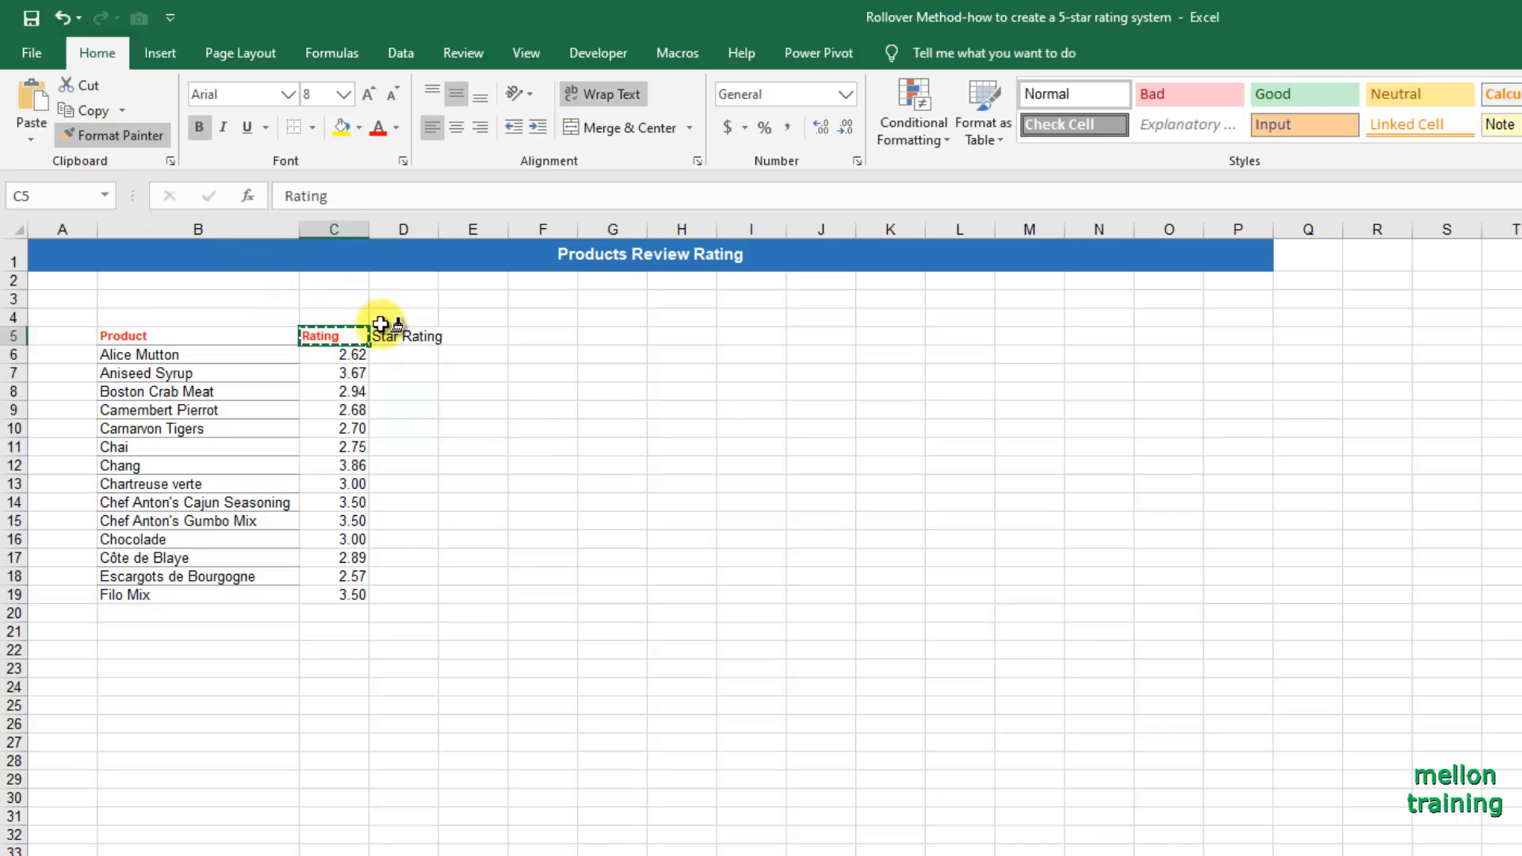
pyautogui.click(392, 336)
# Widen column D so the Star Rating header fits on one line, and autofit the height of row 5.
pyautogui.doubleClick(438, 229)
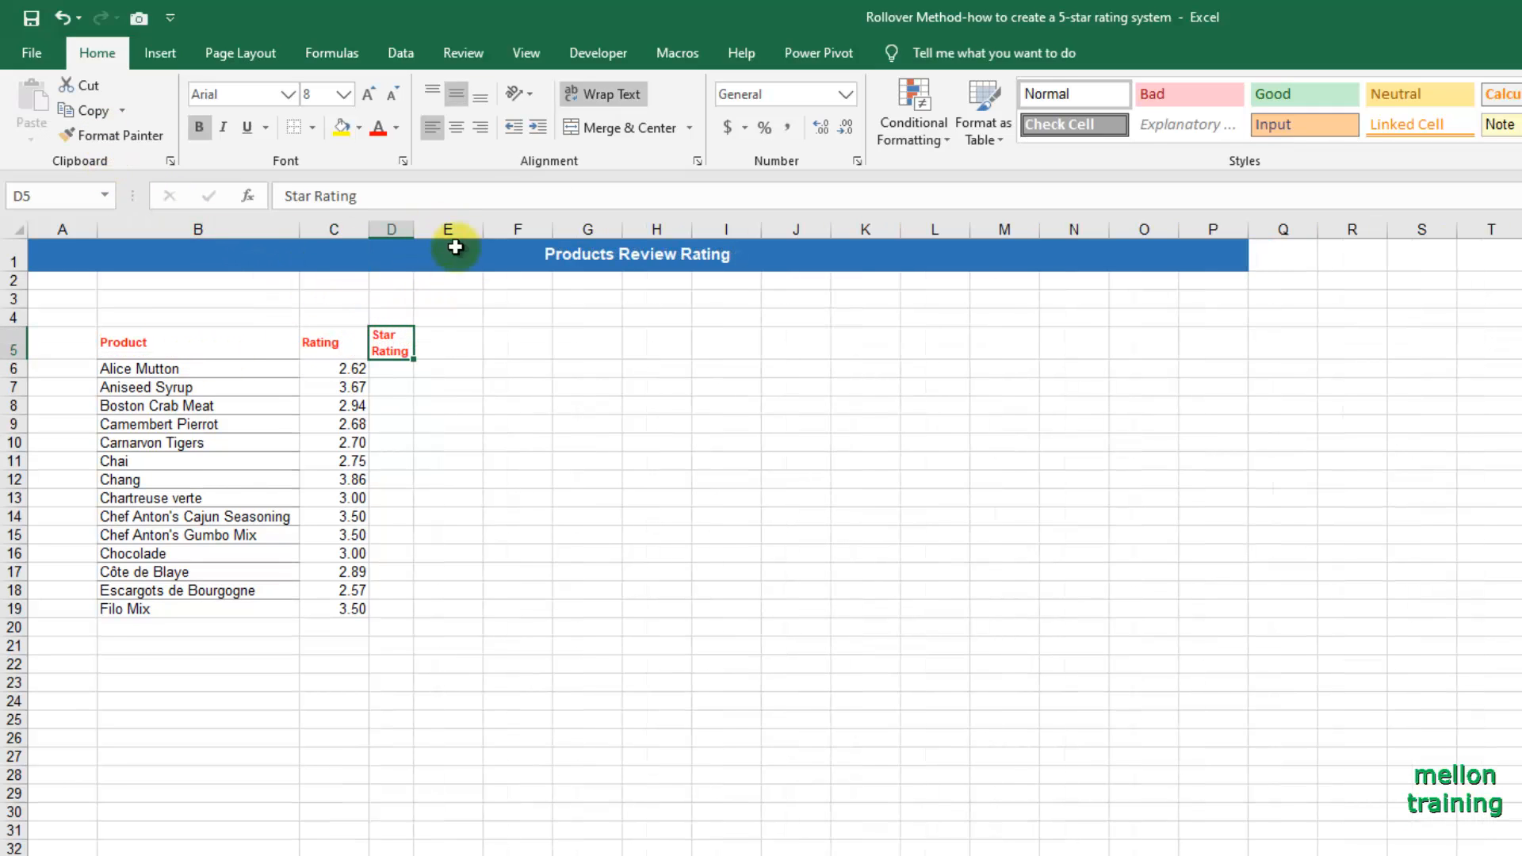
pyautogui.moveTo(414, 229); pyautogui.dragTo(453, 229)
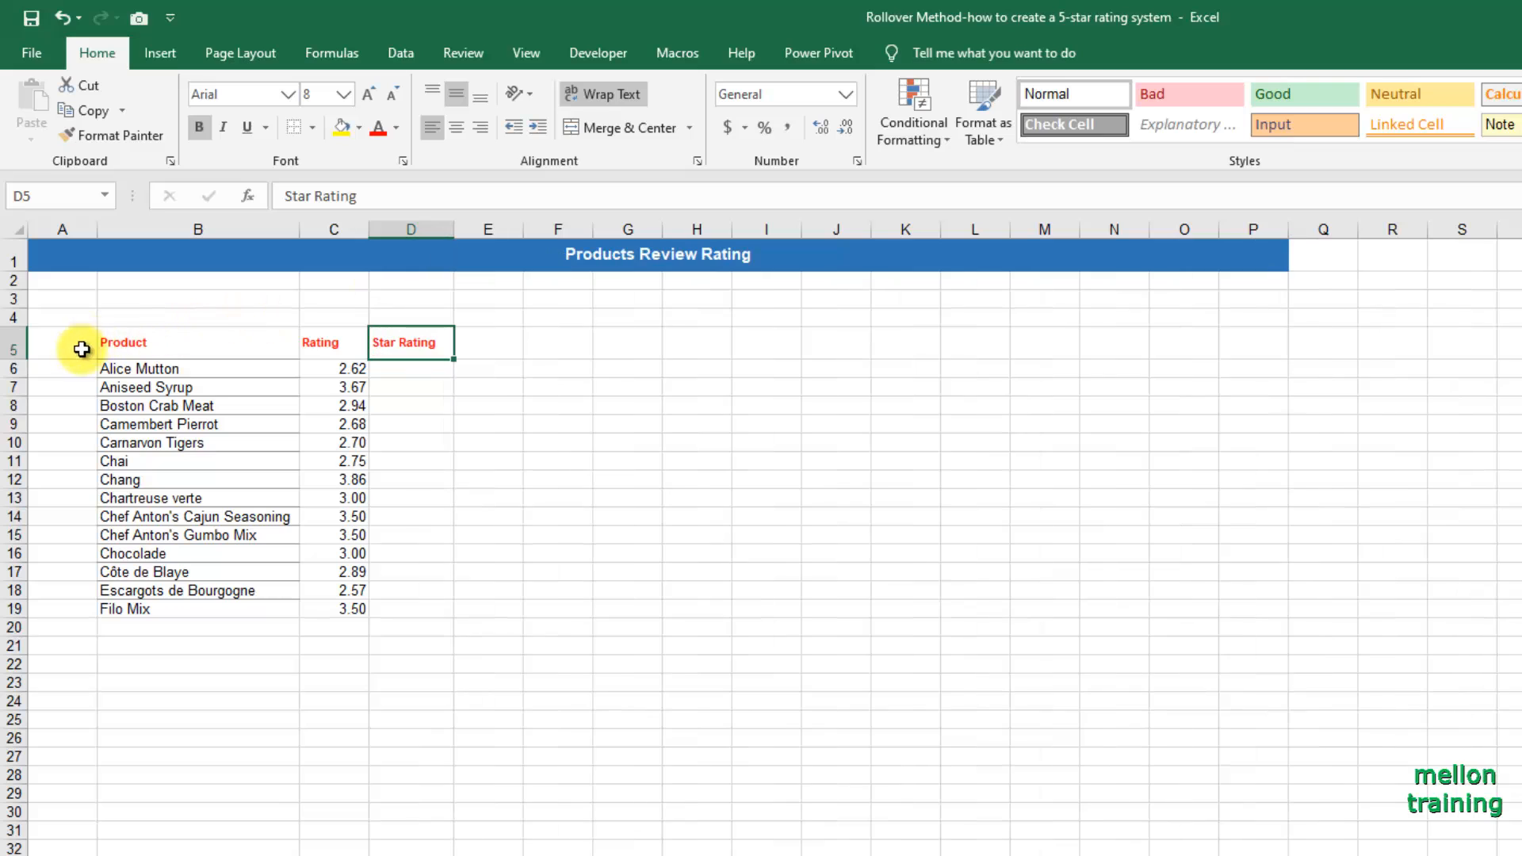
pyautogui.doubleClick(14, 359)
pyautogui.click(425, 355)
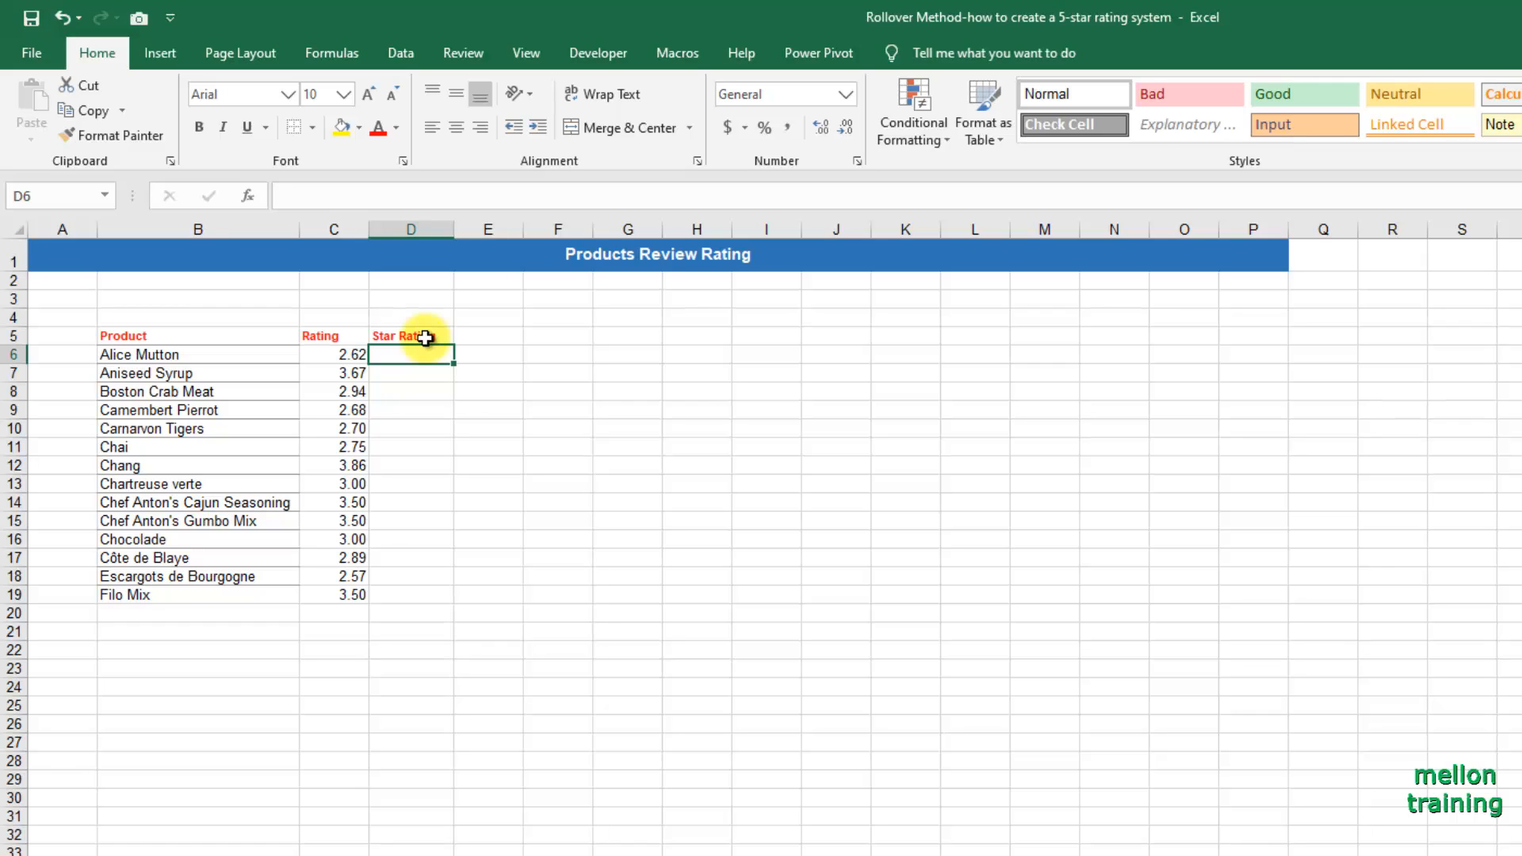
# Merge and center the Star Rating header across D5:H5.
pyautogui.click(426, 338)
pyautogui.moveTo(426, 337); pyautogui.dragTo(694, 336)
pyautogui.click(606, 127)
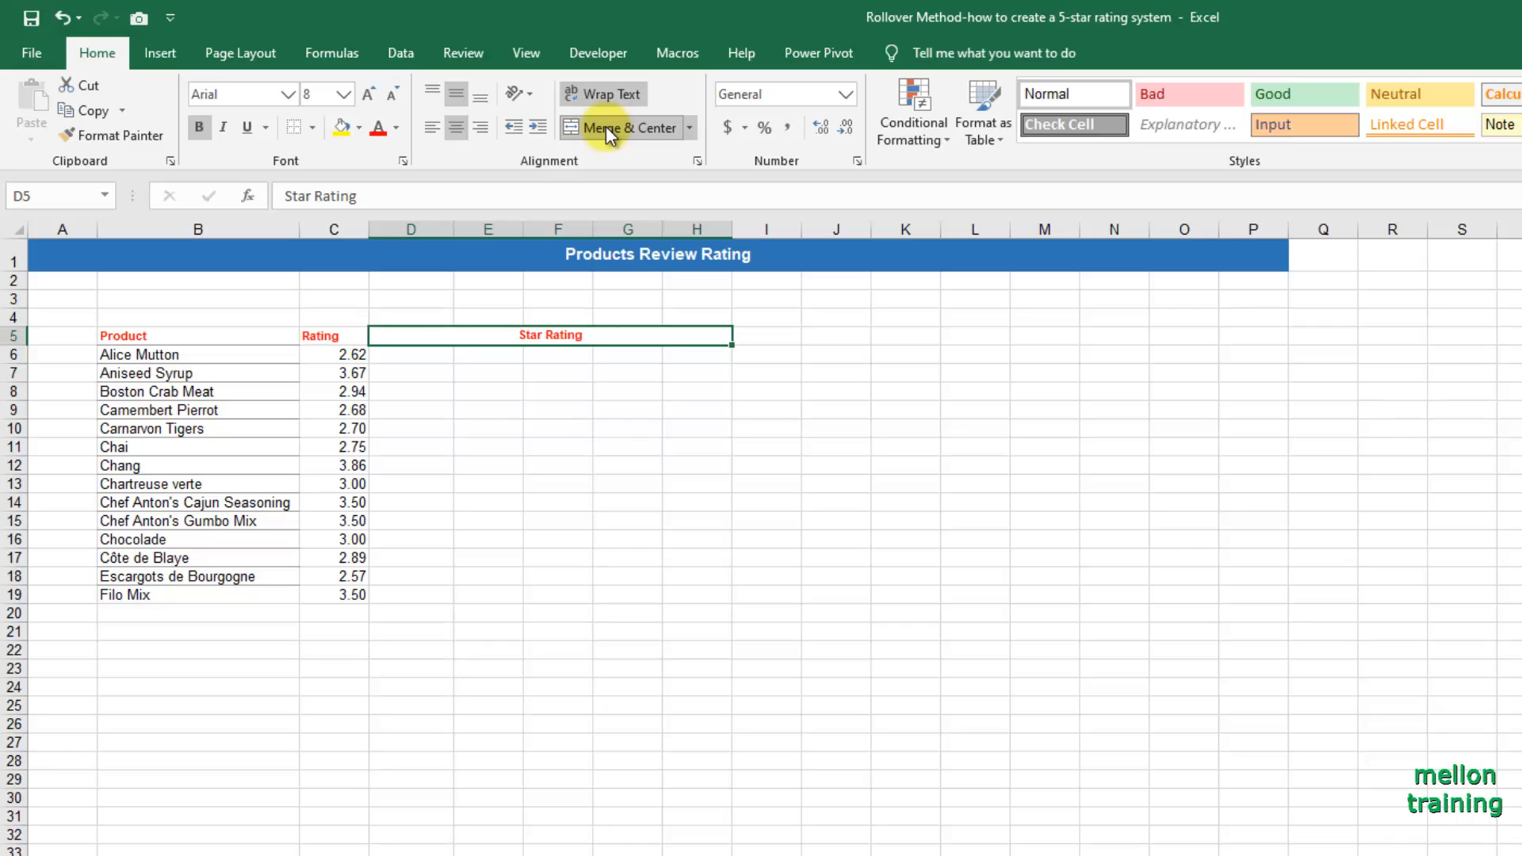
pyautogui.click(945, 141)
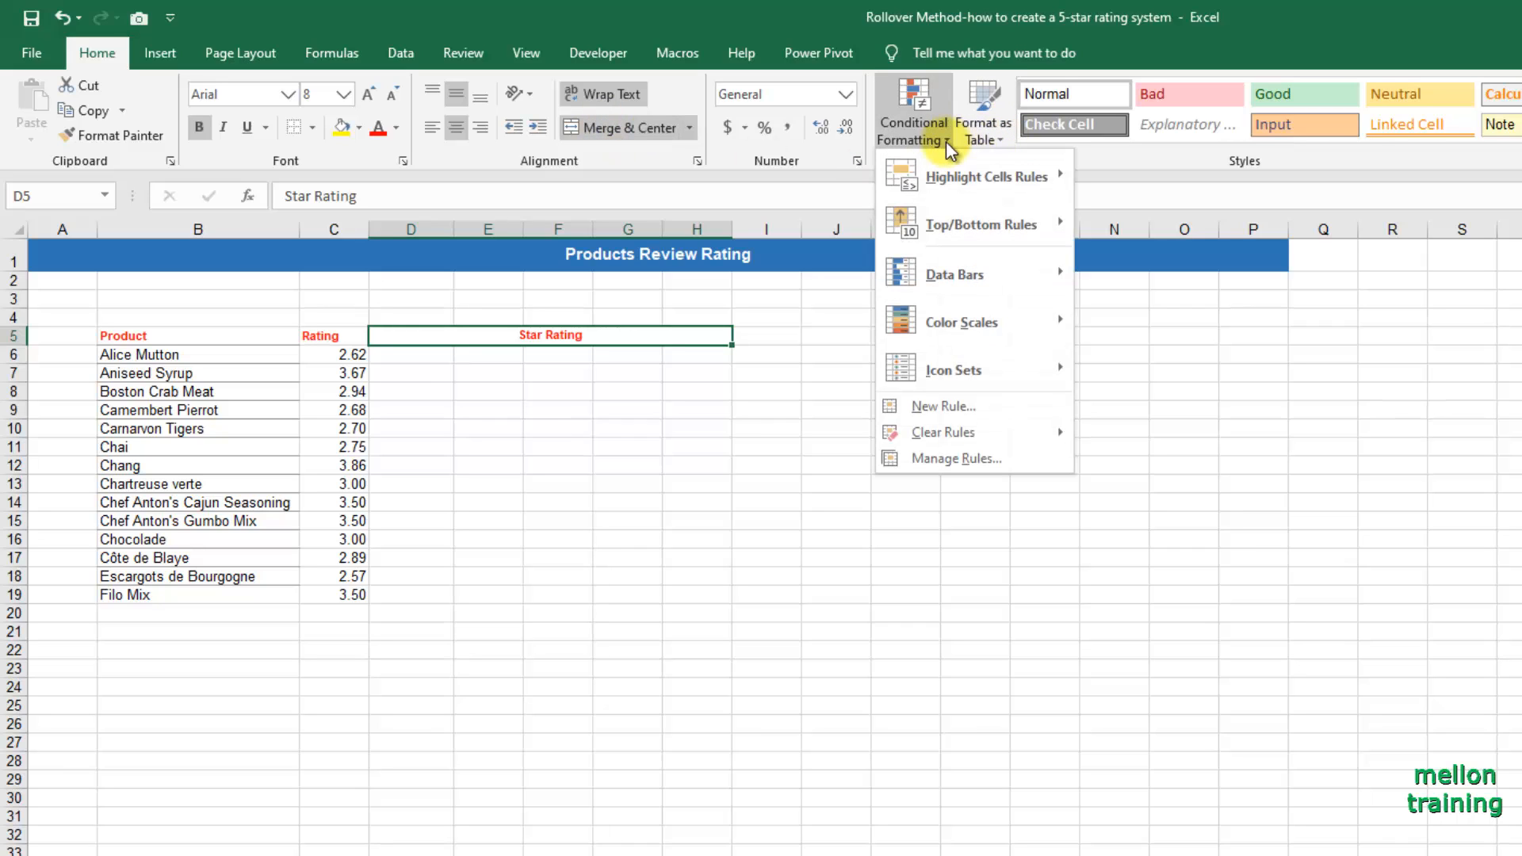
pyautogui.moveTo(1016, 377)
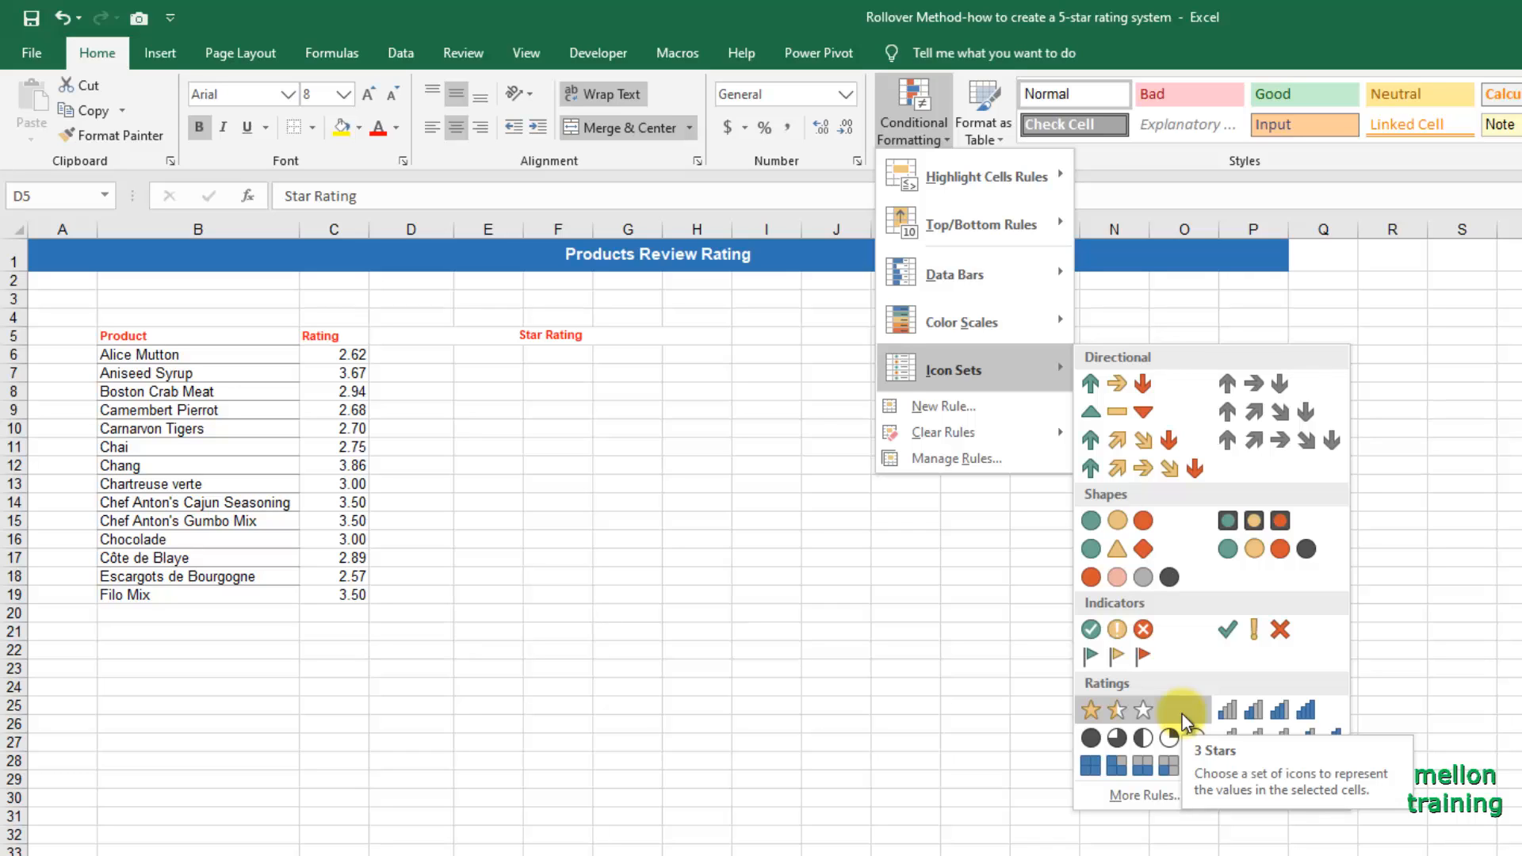
pyautogui.click(405, 317)
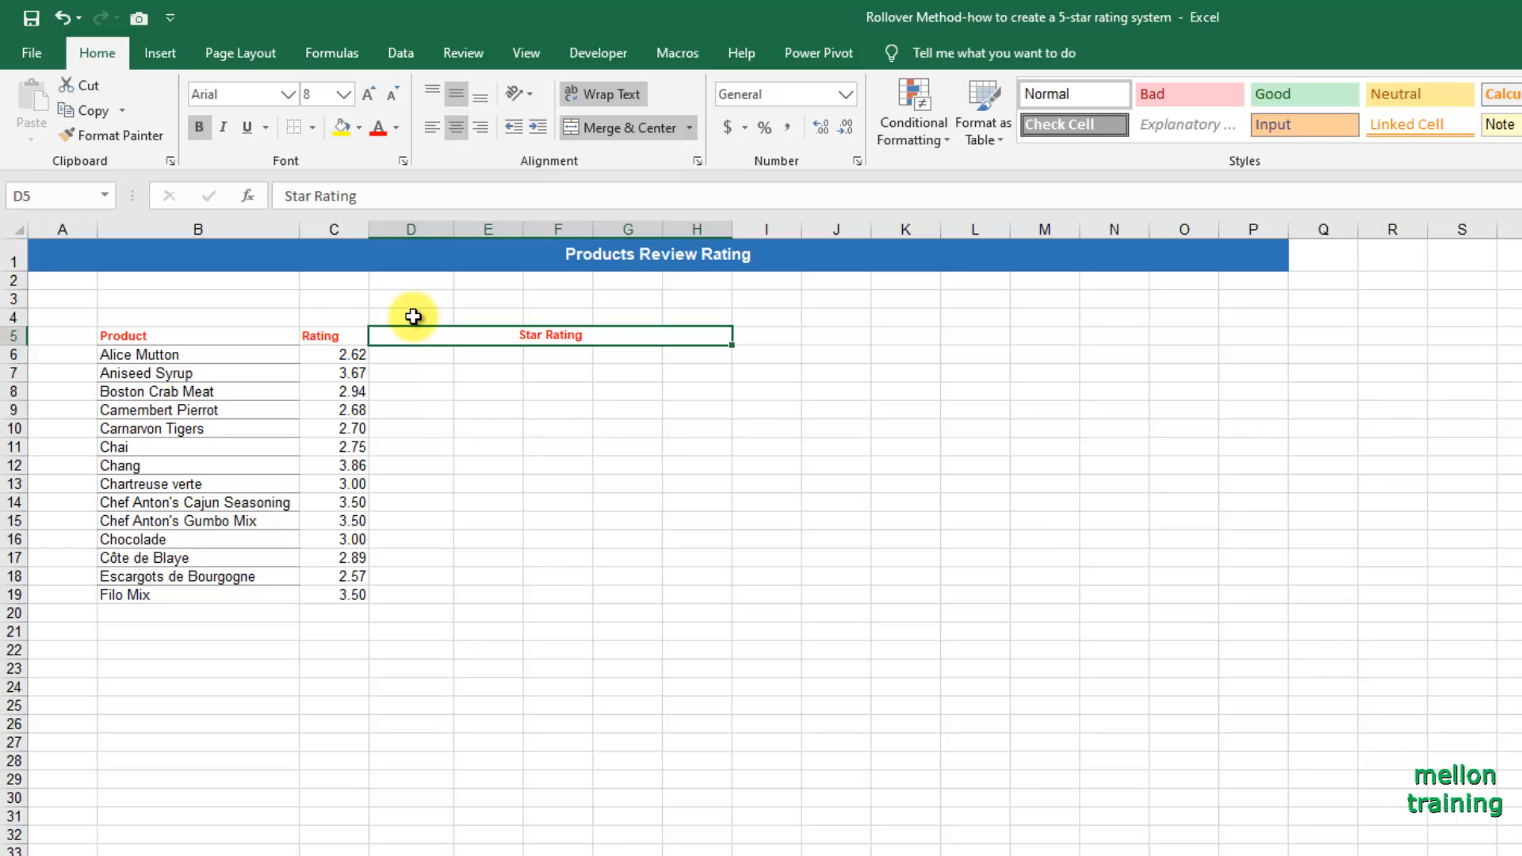
# Enter the star numbers 1, 2, 3, 4 and 5 across D4:H4 above the Star Rating header.
pyautogui.click(413, 317)
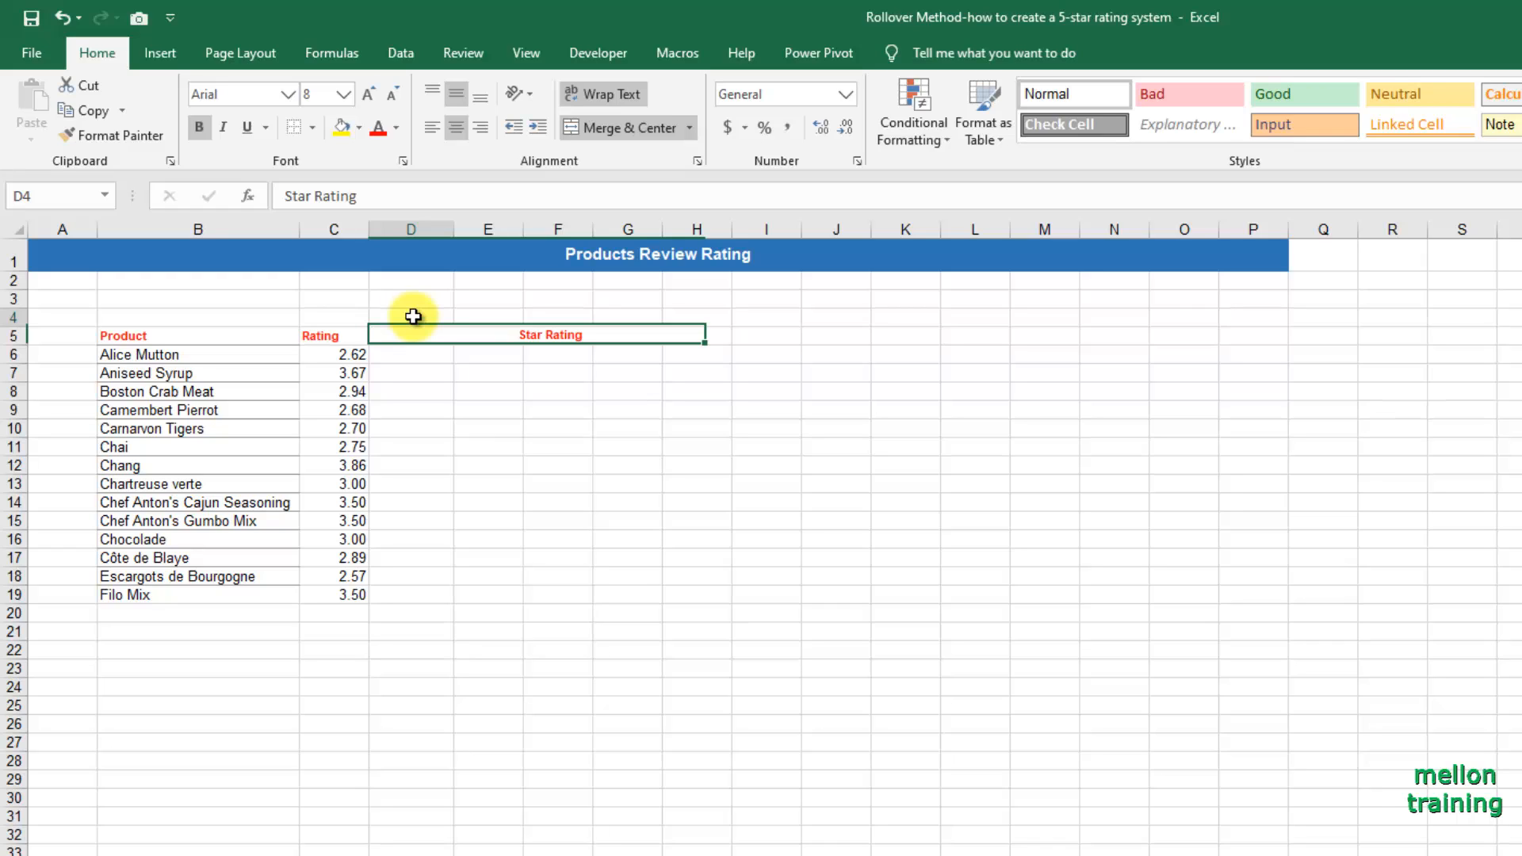
pyautogui.click(413, 317)
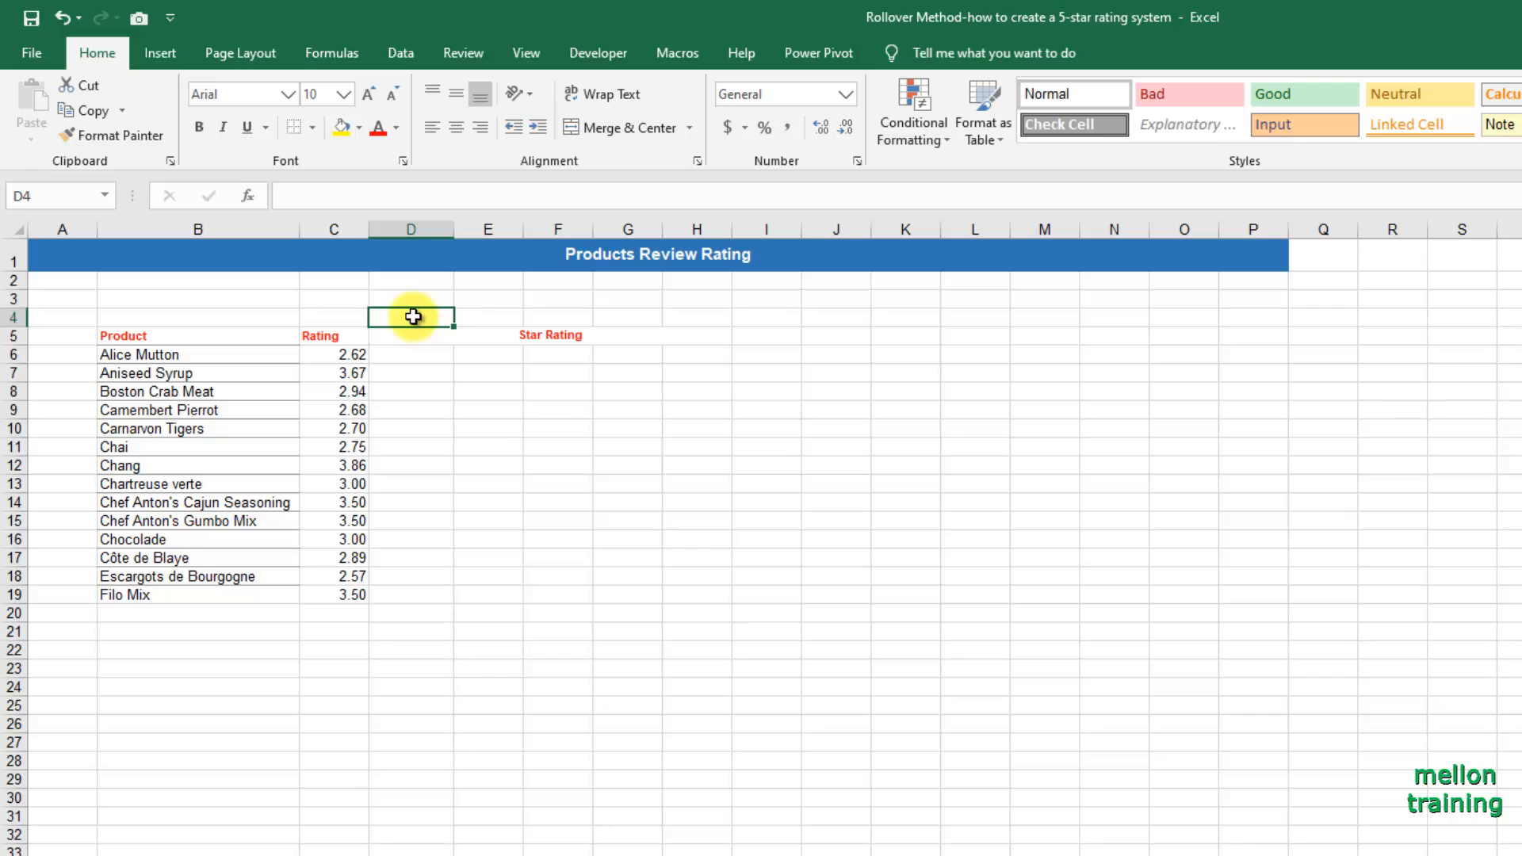
pyautogui.write('1')
pyautogui.press('Return')
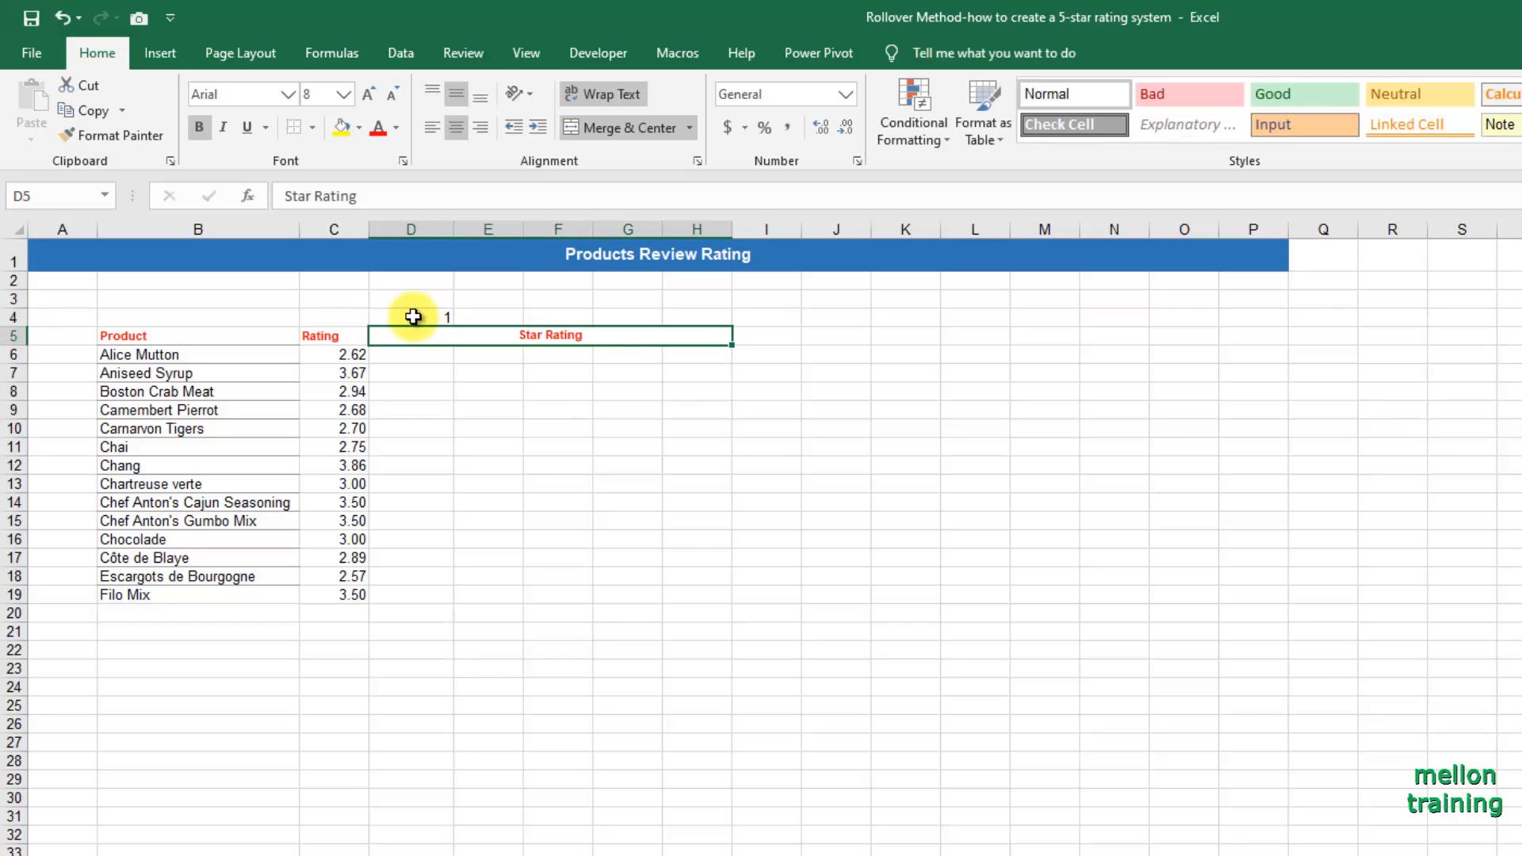
pyautogui.press('Up')
pyautogui.press('Right')
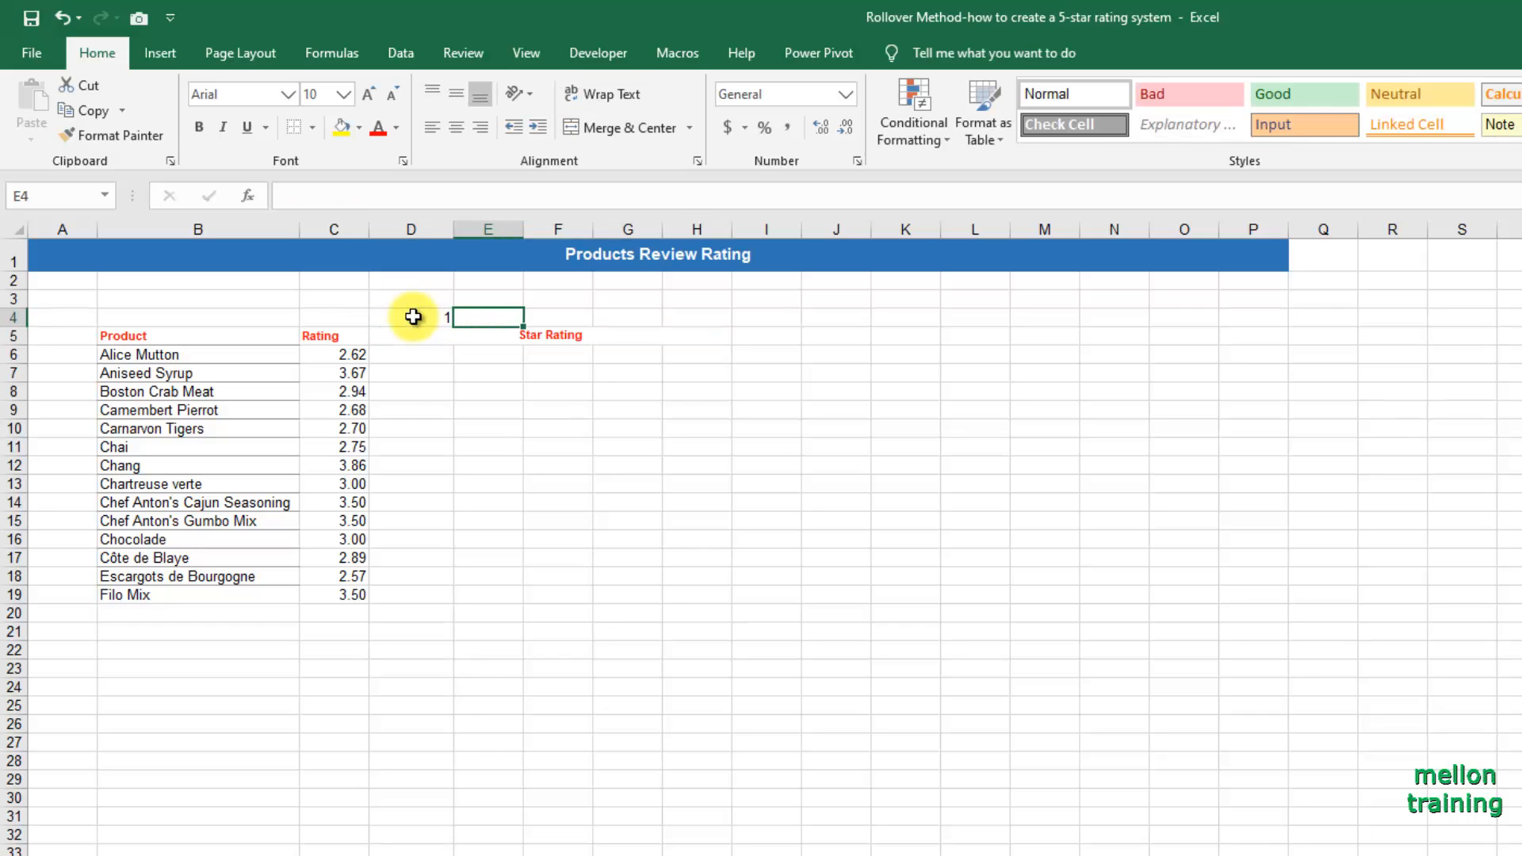
pyautogui.write('2')
pyautogui.press('Right')
pyautogui.write('3')
pyautogui.press('Right')
pyautogui.write('4')
pyautogui.press('Right')
pyautogui.write('5')
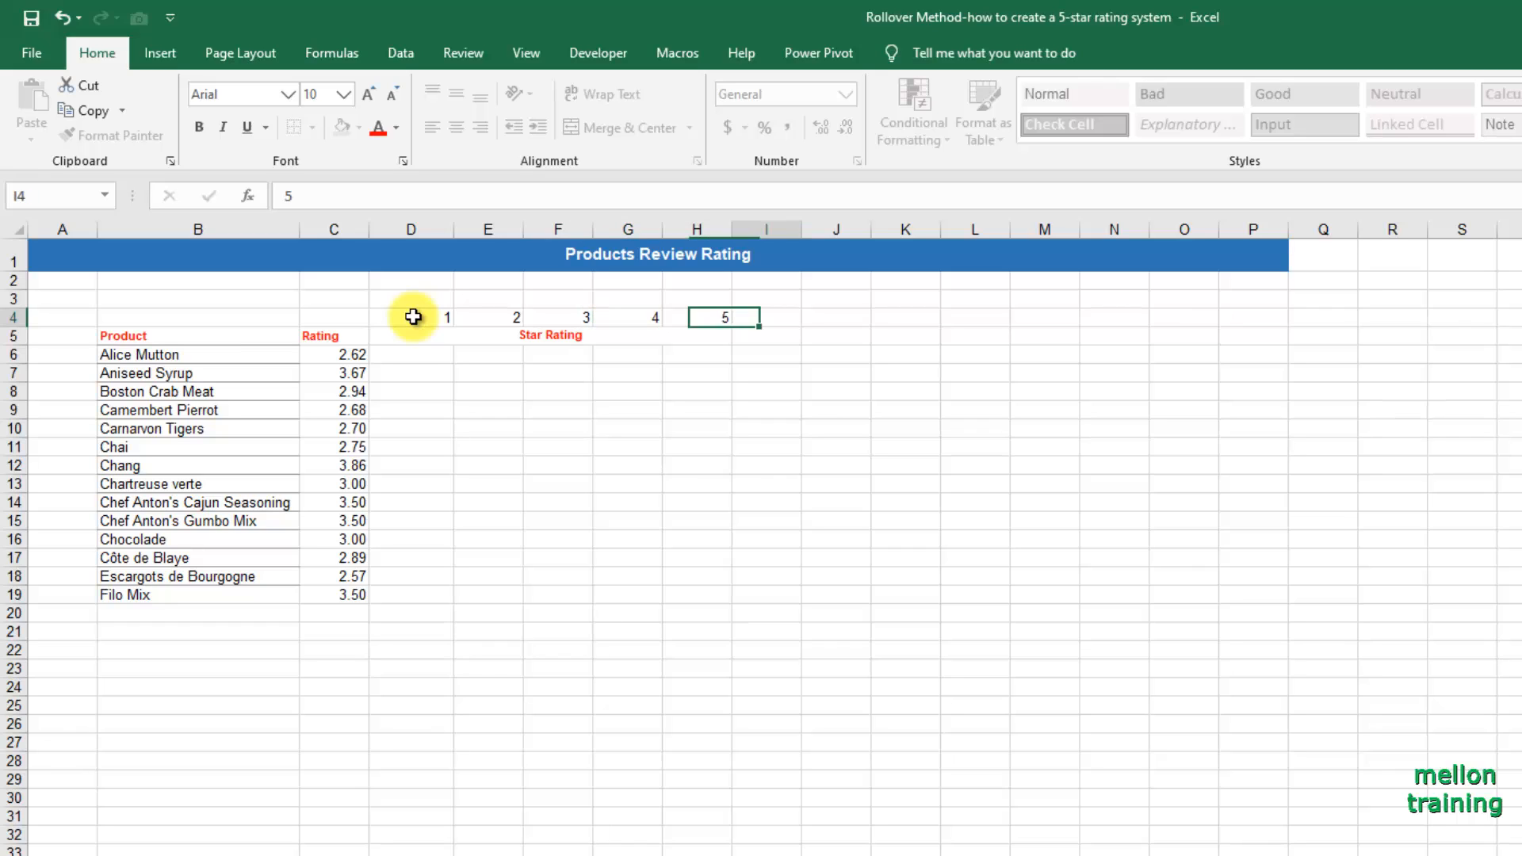
pyautogui.press('Right')
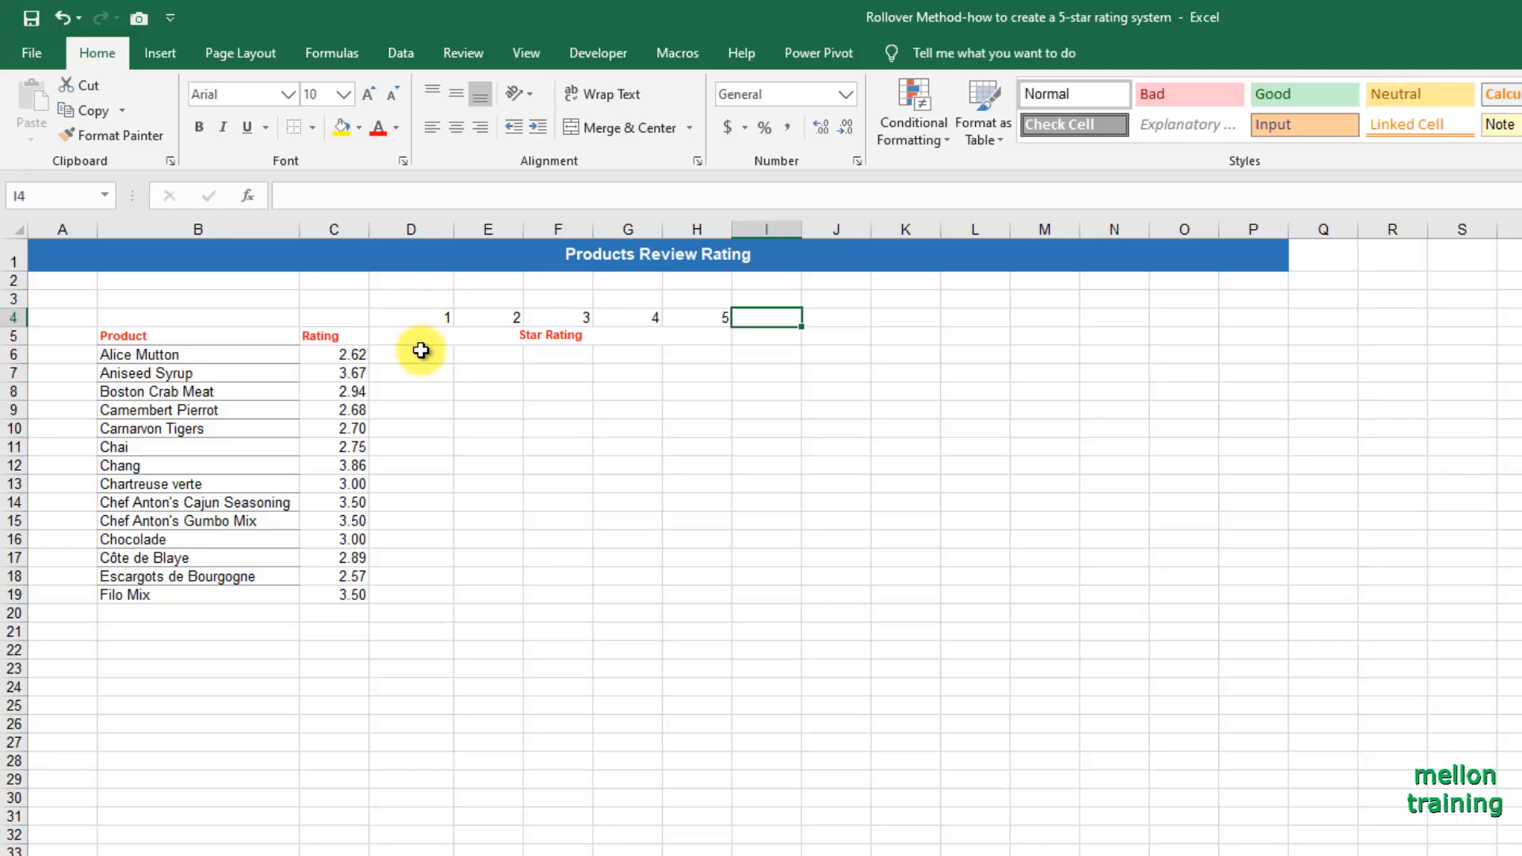
# Start an IF formula in D6 that tests $C6>=D$4 and returns 1 when true.
pyautogui.click(422, 354)
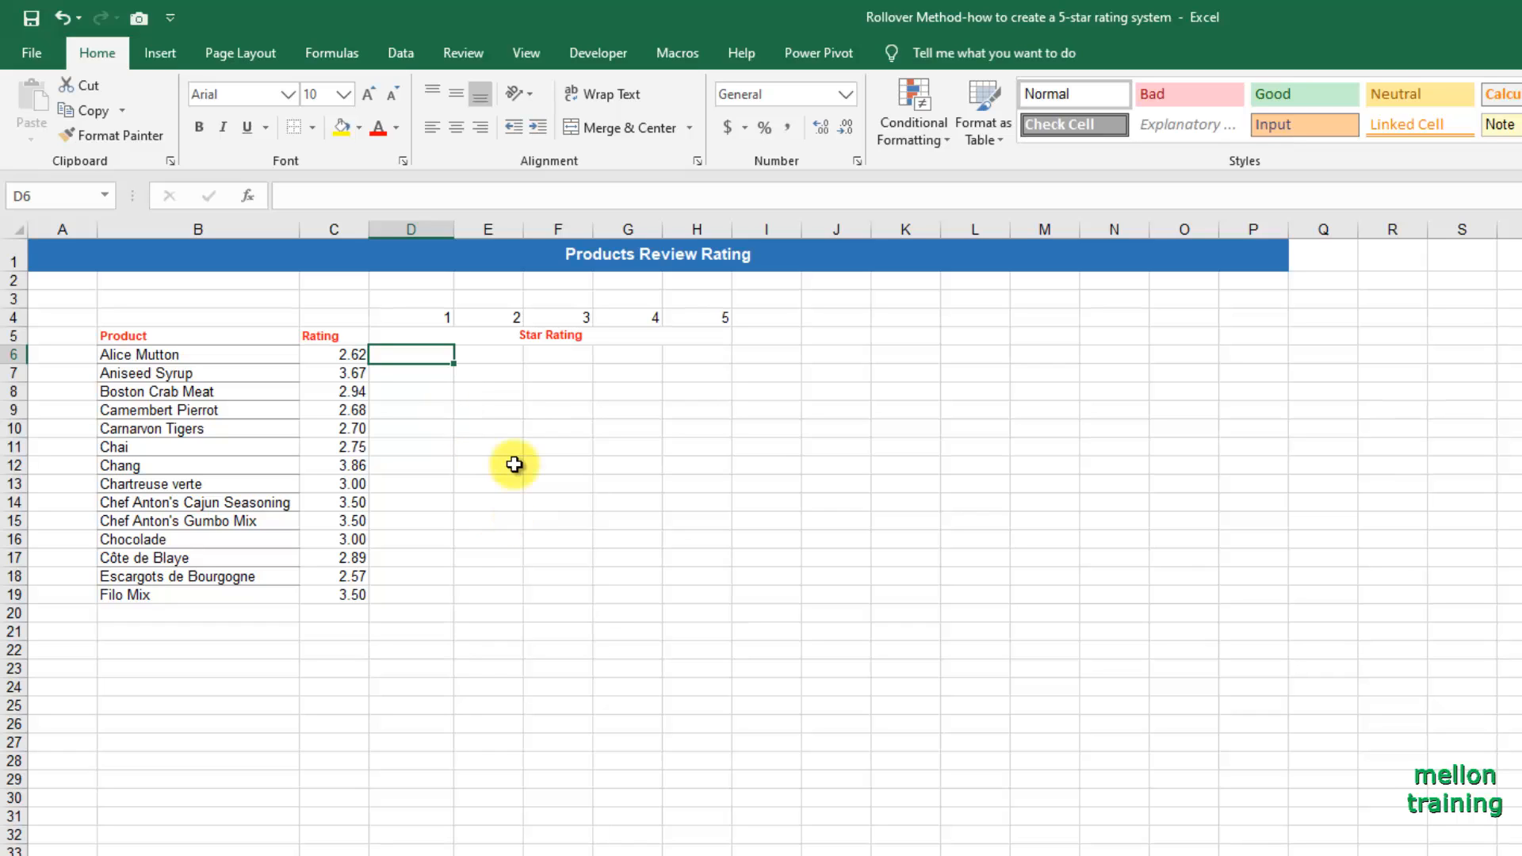
pyautogui.write('=IF(')
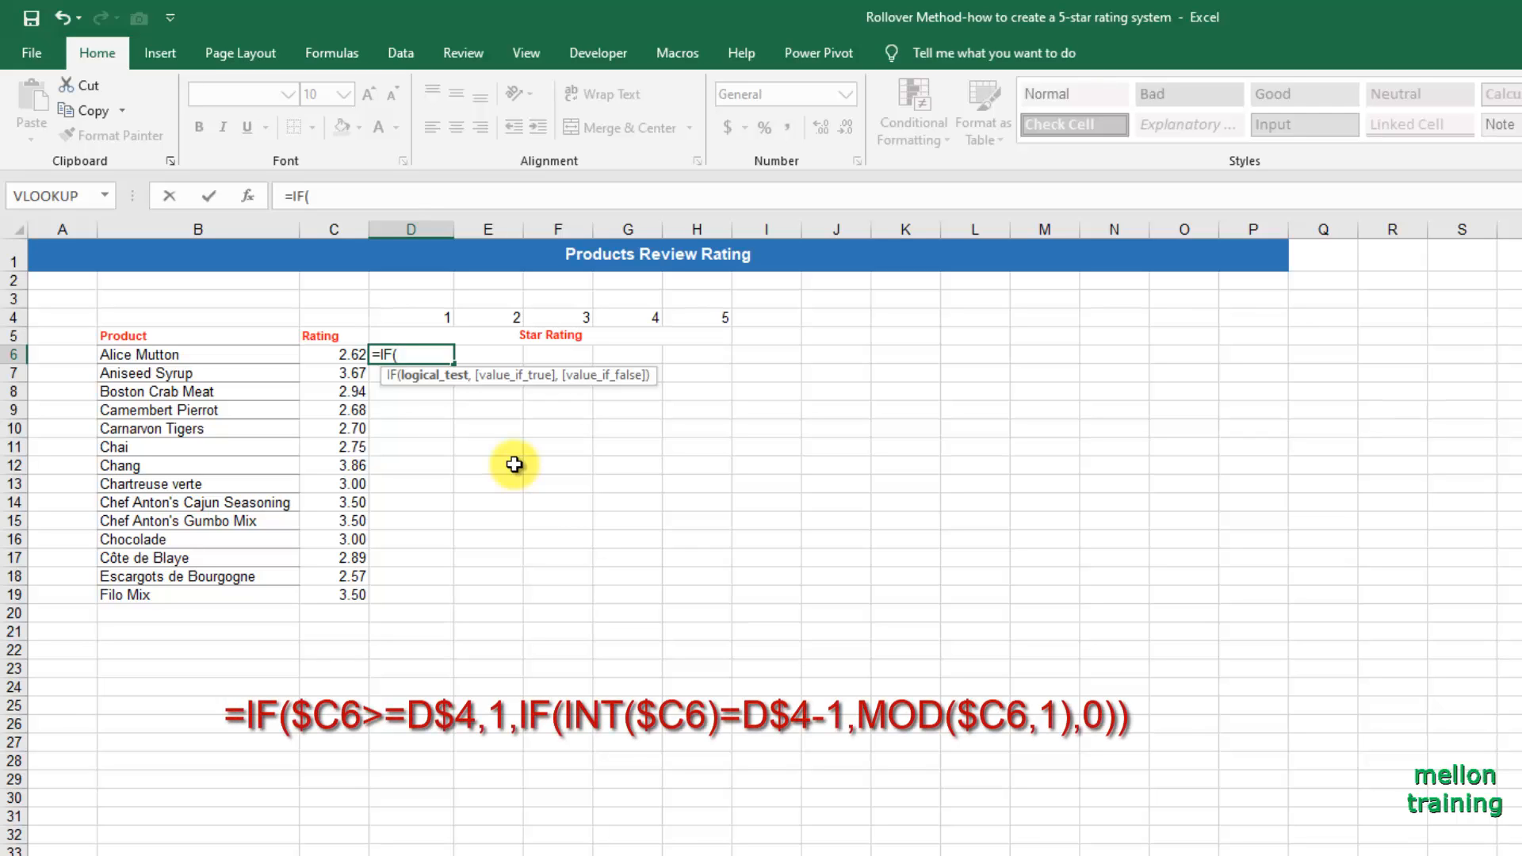
pyautogui.write('$C6')
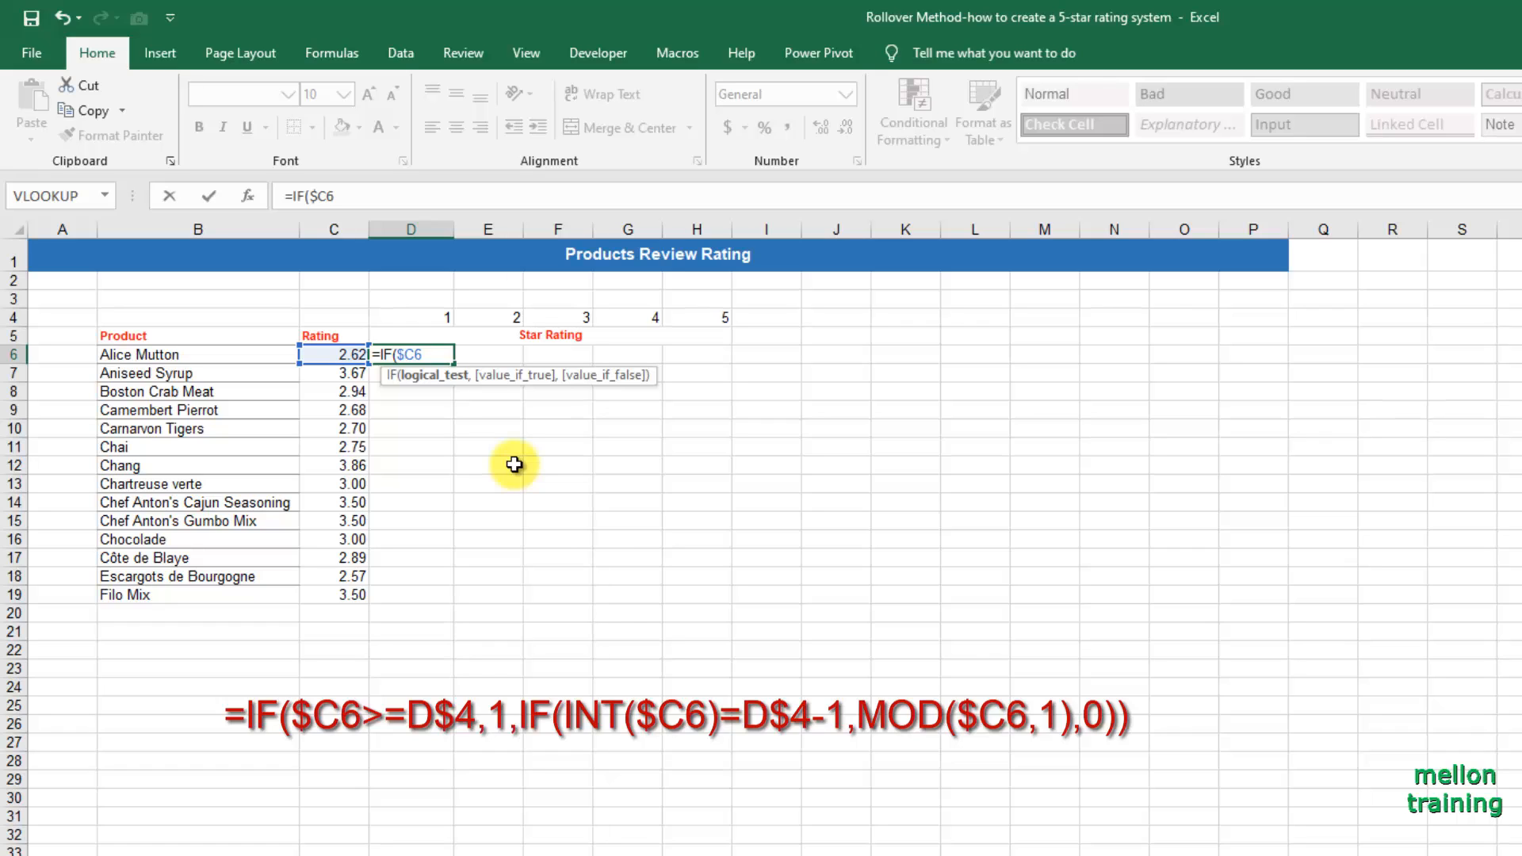
pyautogui.write('>=')
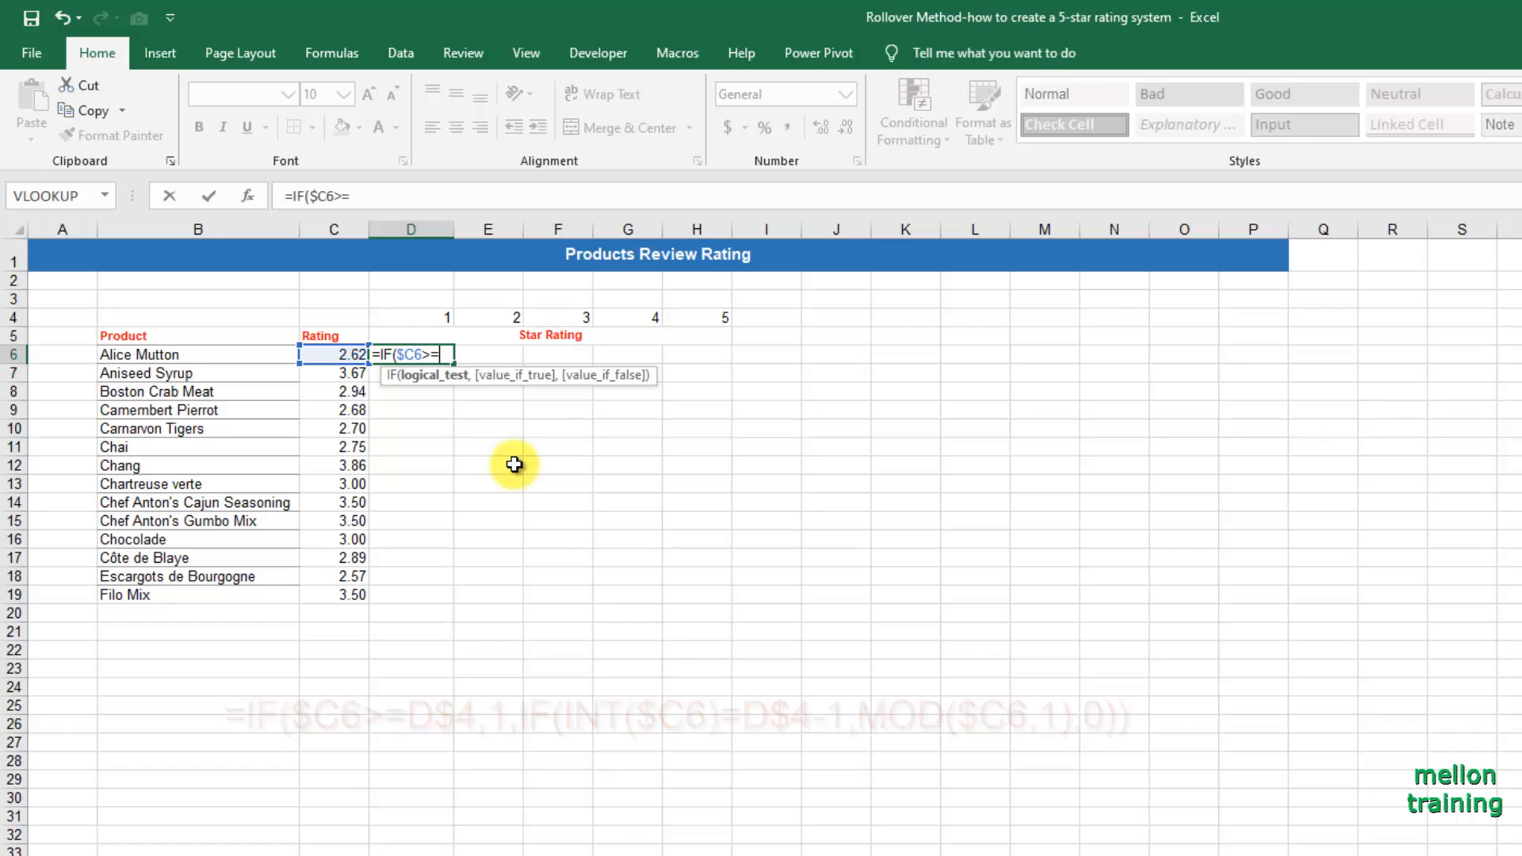
pyautogui.write('d$')
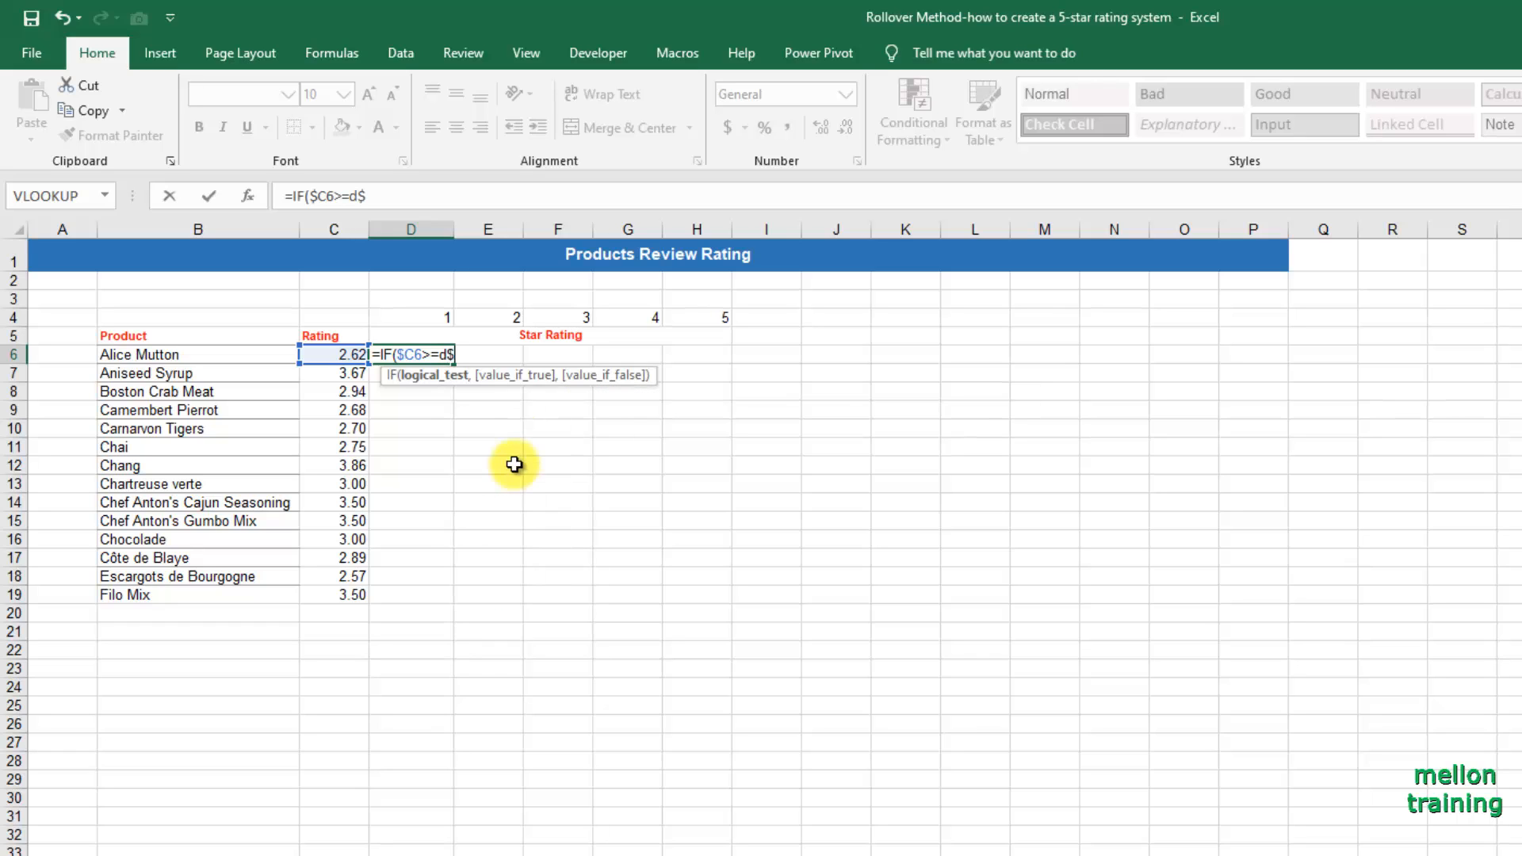
pyautogui.press('BackSpace')
pyautogui.press('BackSpace')
pyautogui.write('D$4')
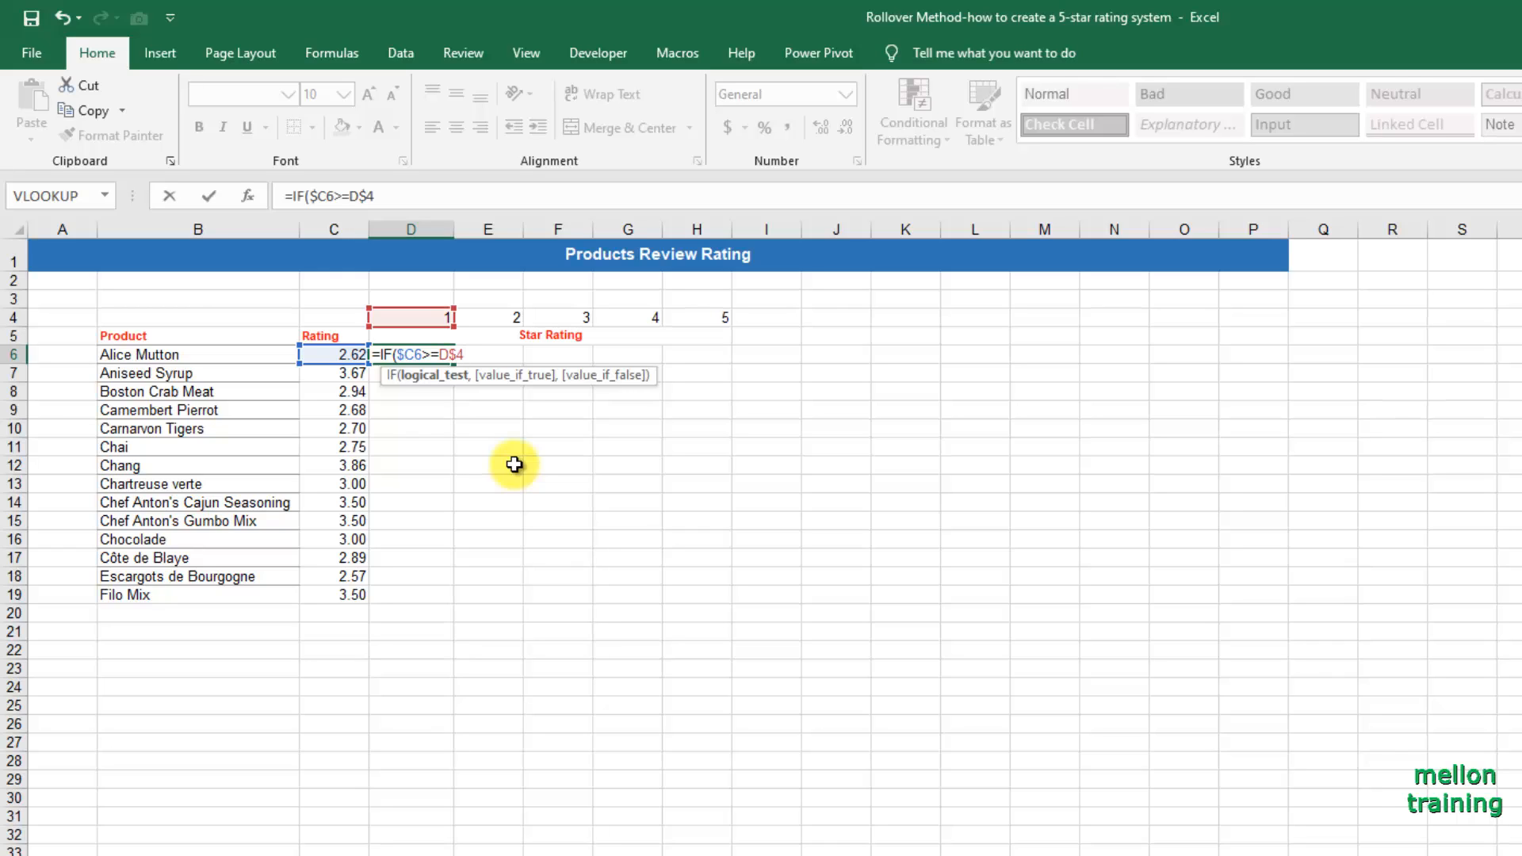
pyautogui.write(',')
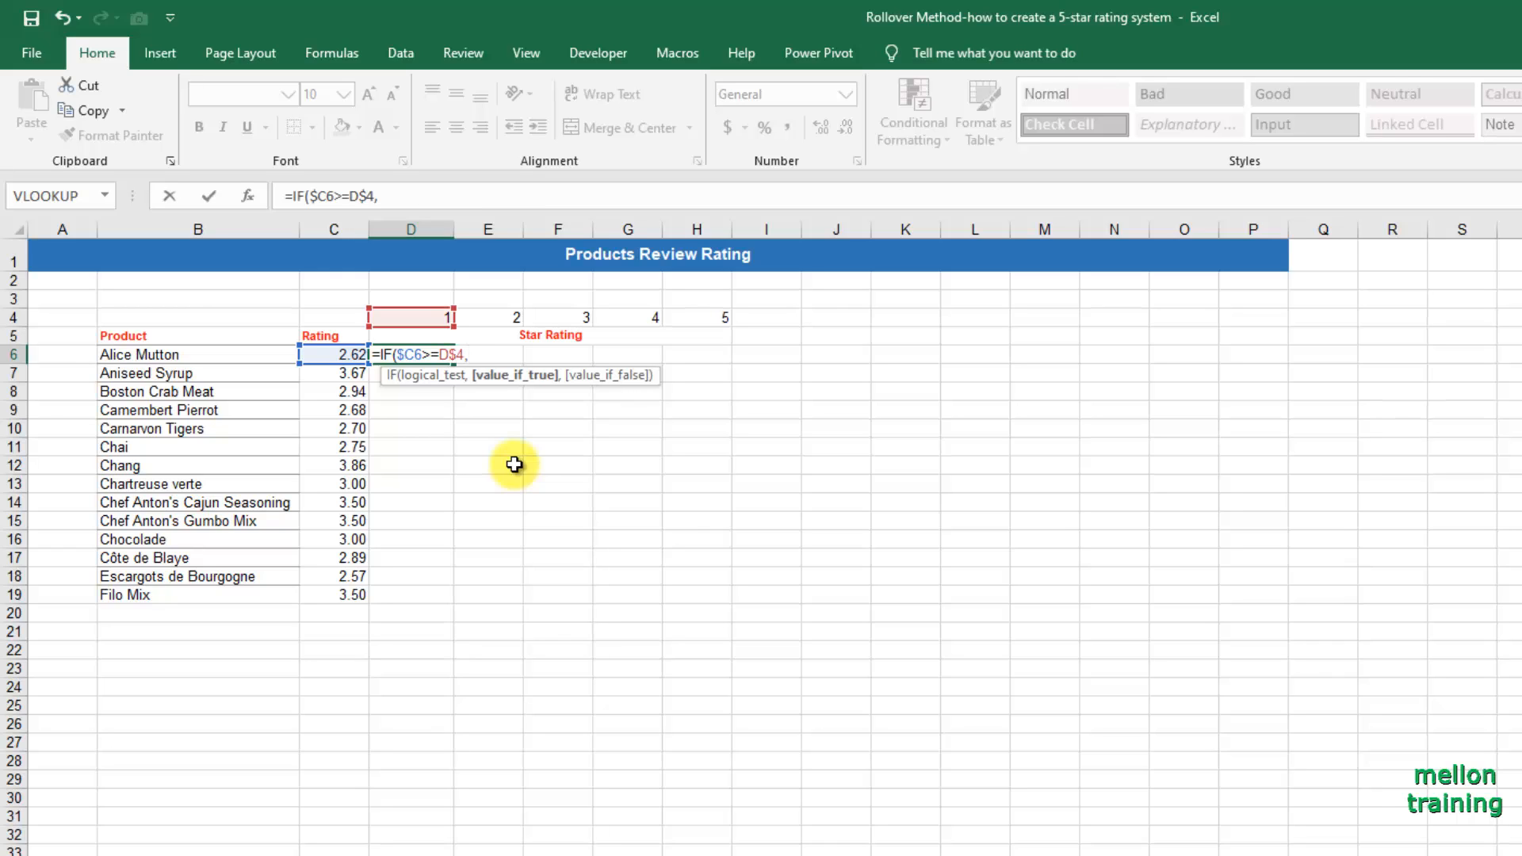
pyautogui.write('1,')
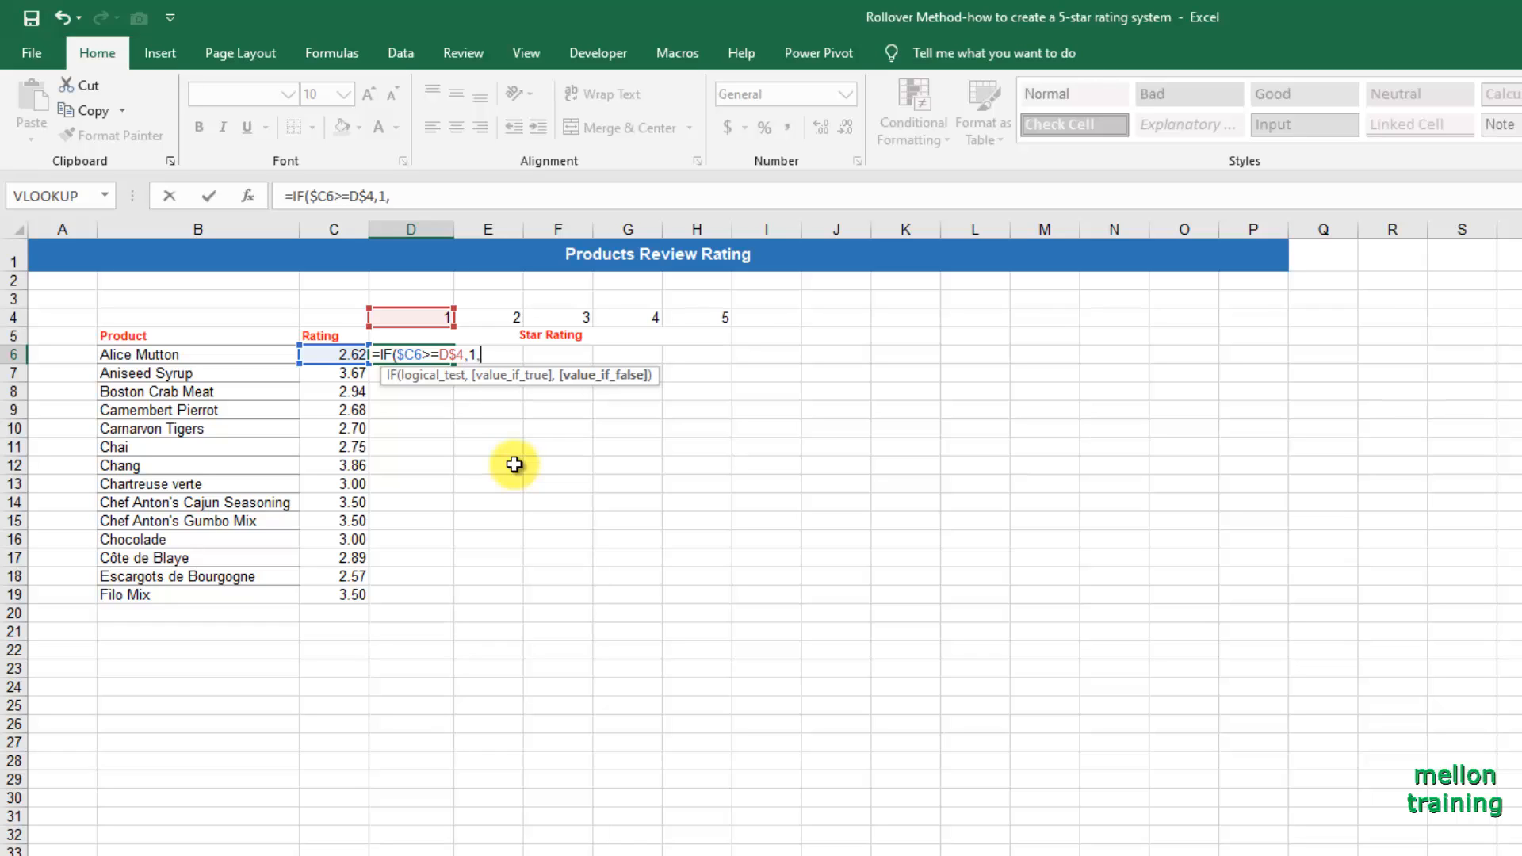
pyautogui.write('IF')
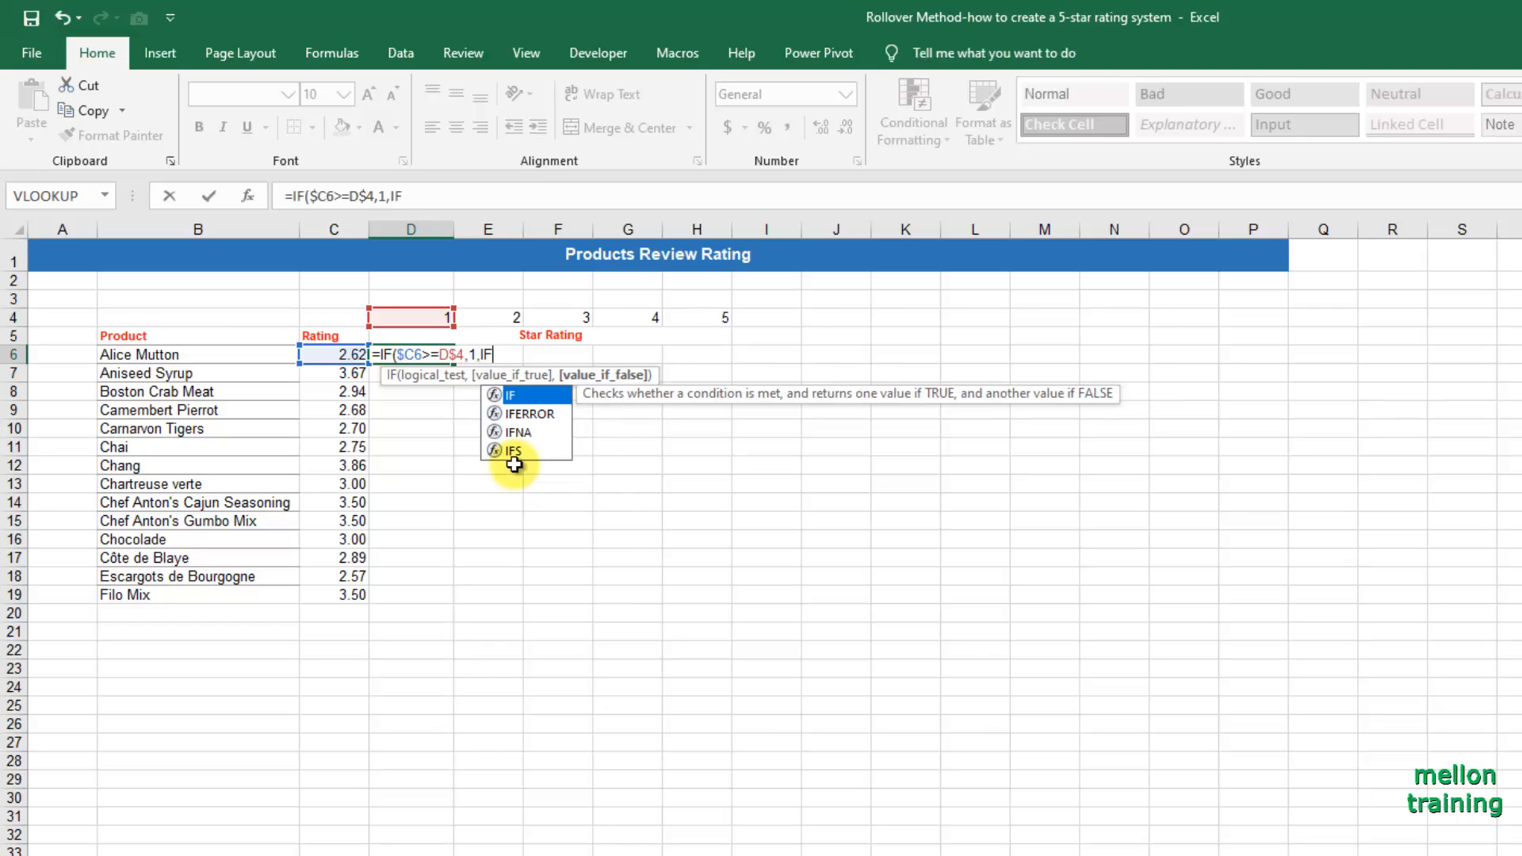
pyautogui.write('(IN')
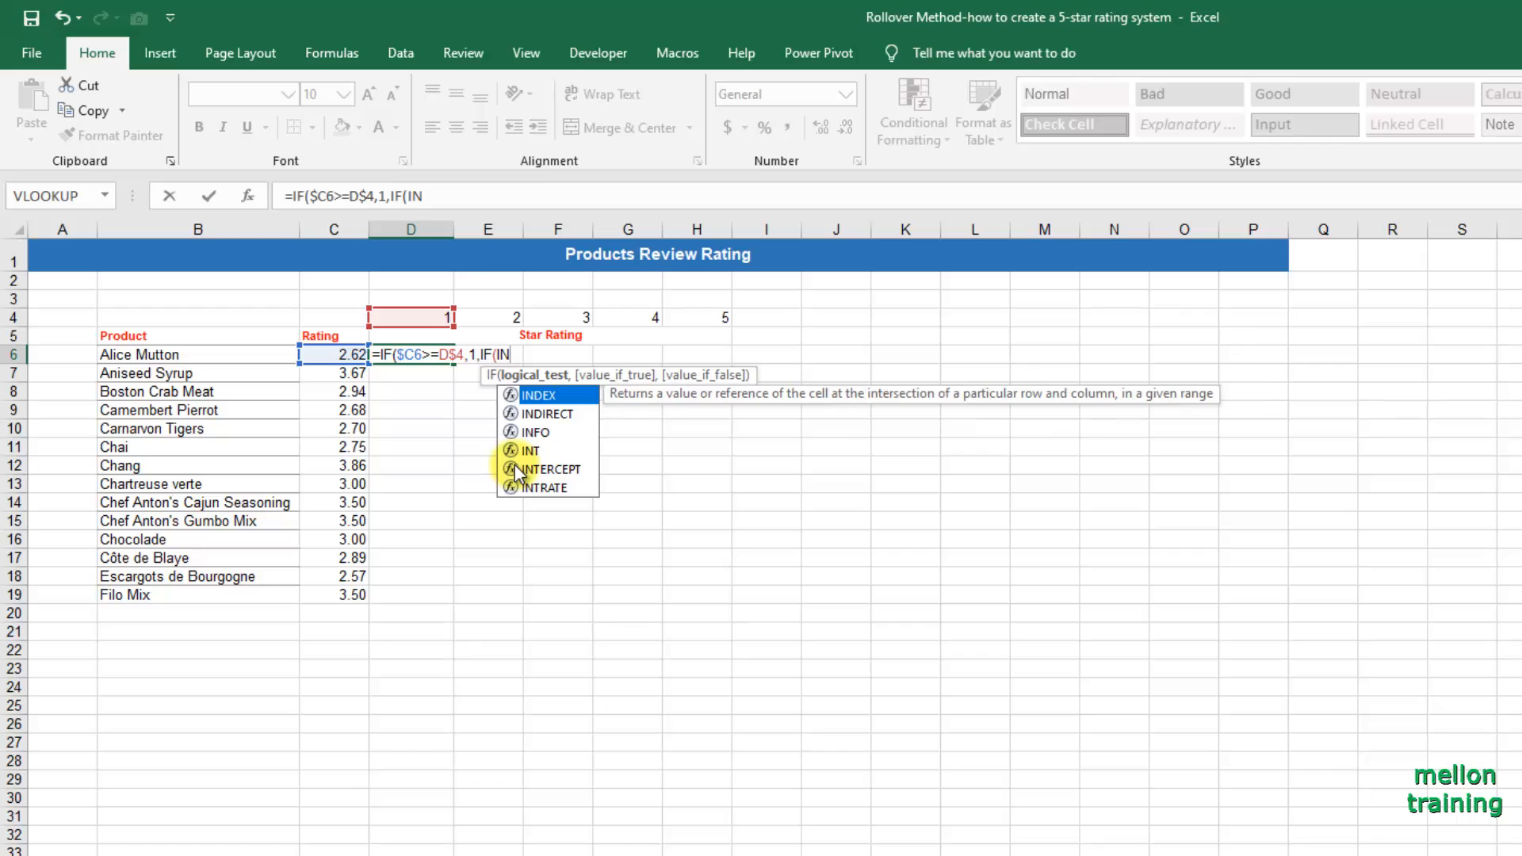
# Nest a second IF as the formula's false value, testing whether INT($C6)=D$4-1.
pyautogui.press('Down')
pyautogui.press('Down')
pyautogui.press('Down')
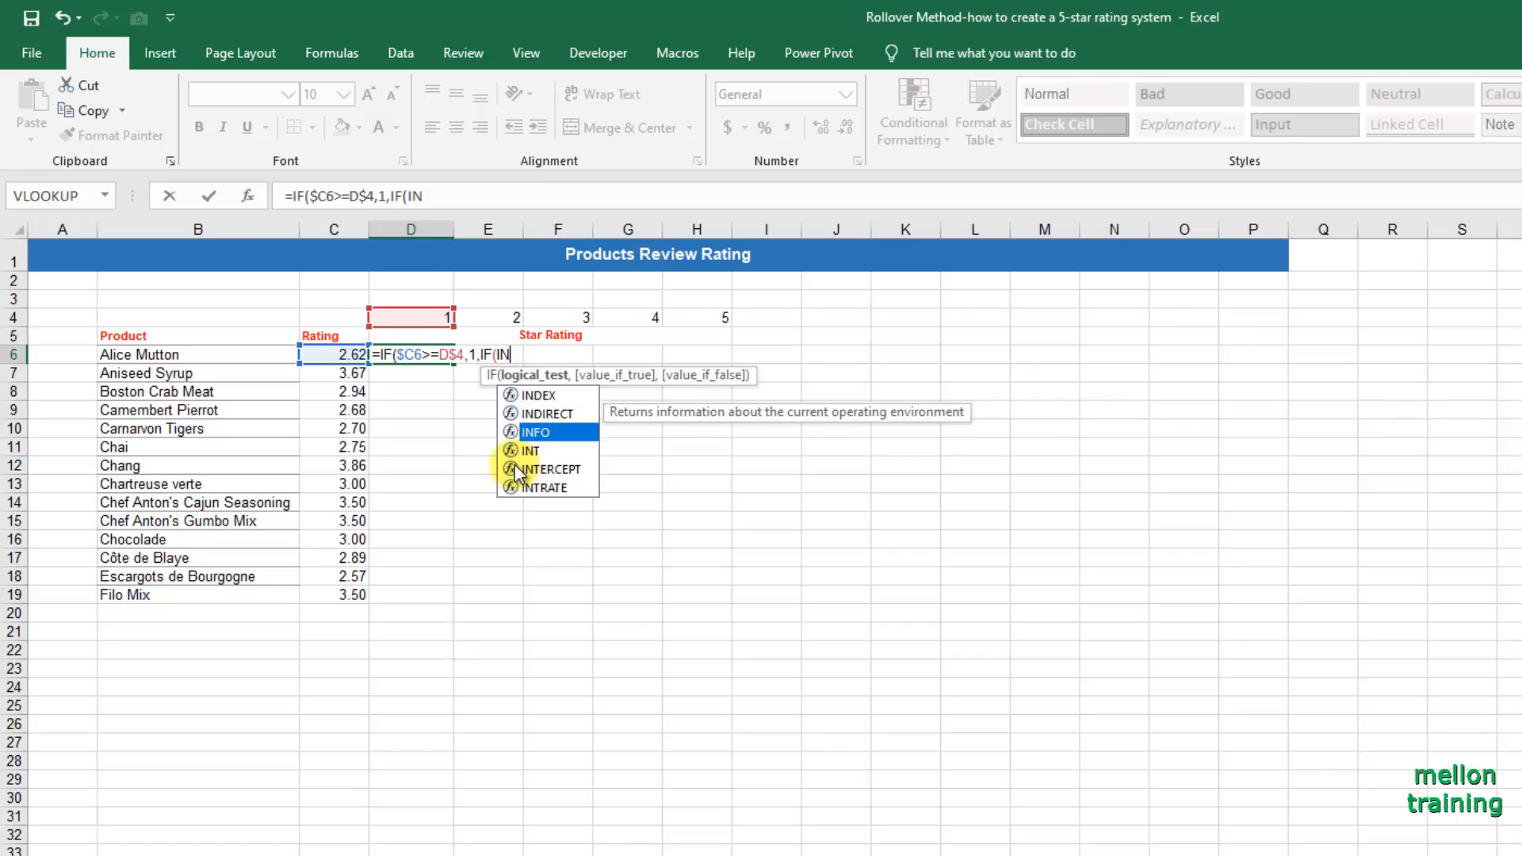
pyautogui.press('Tab')
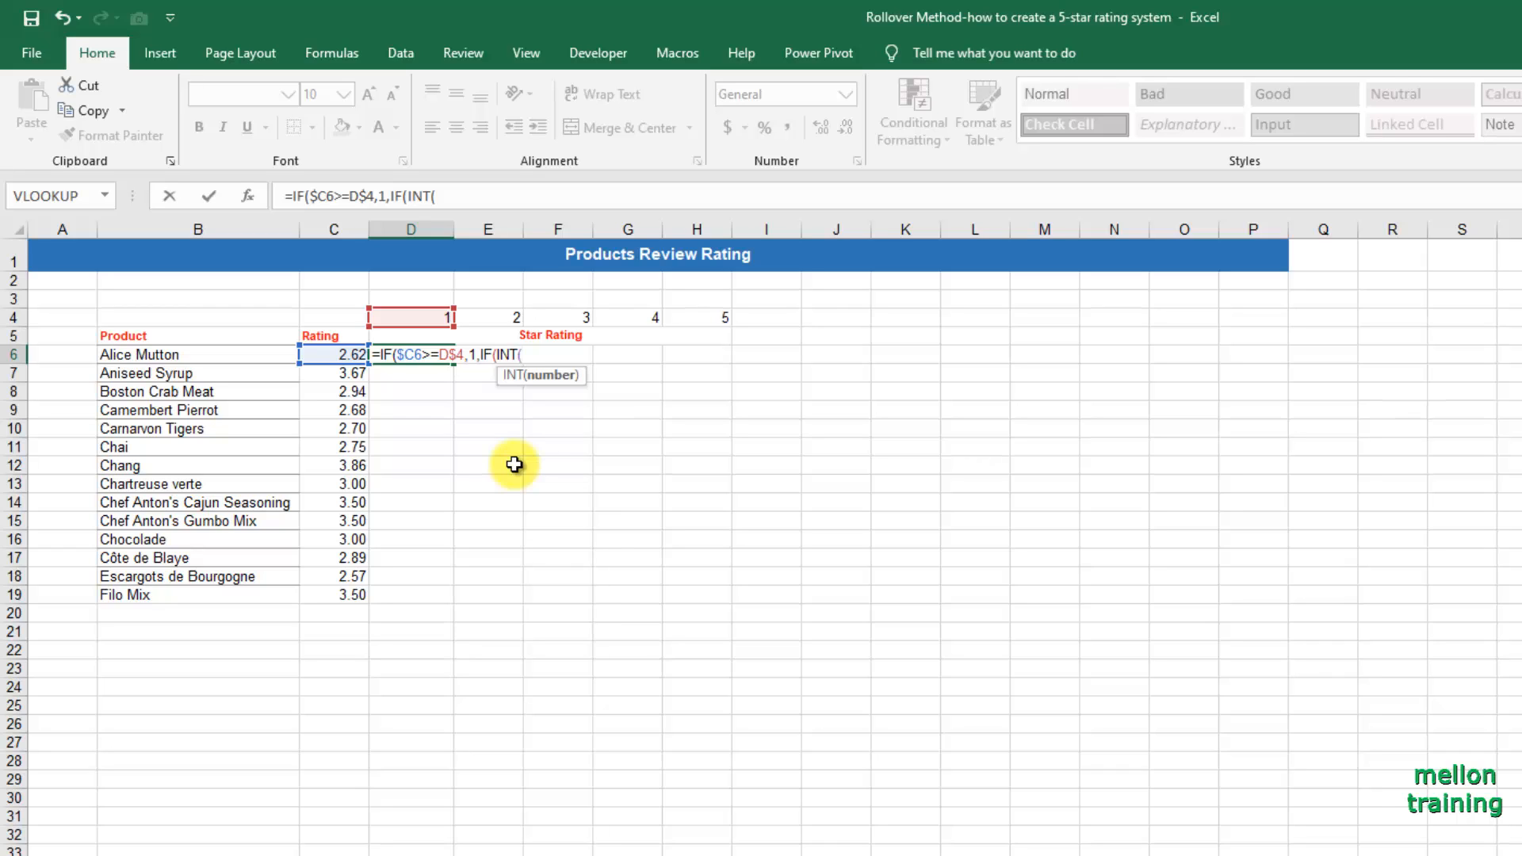
pyautogui.write('$C6')
pyautogui.write(')=')
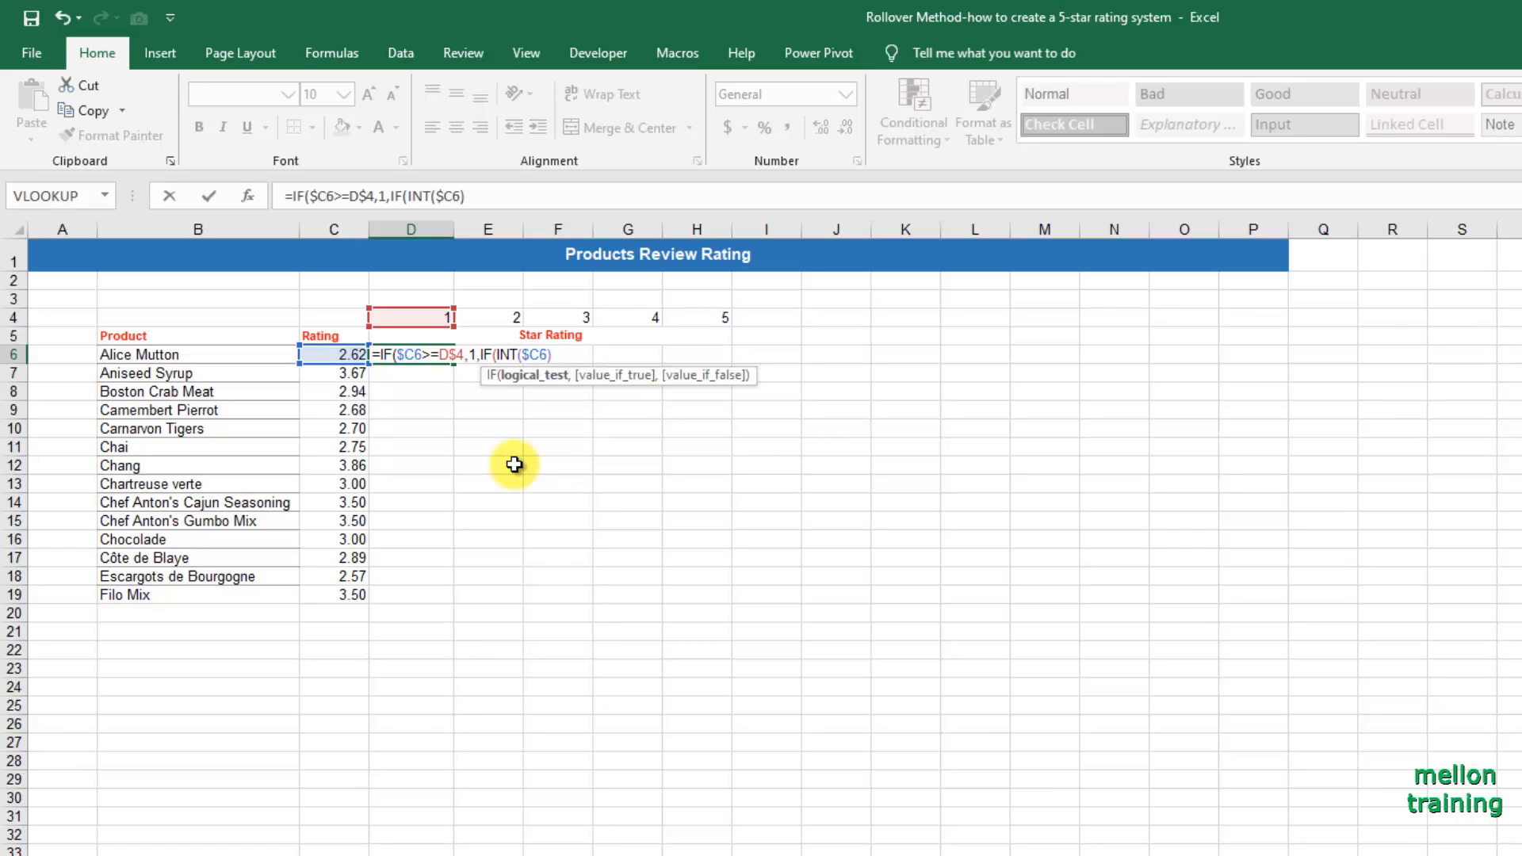
pyautogui.write('D$')
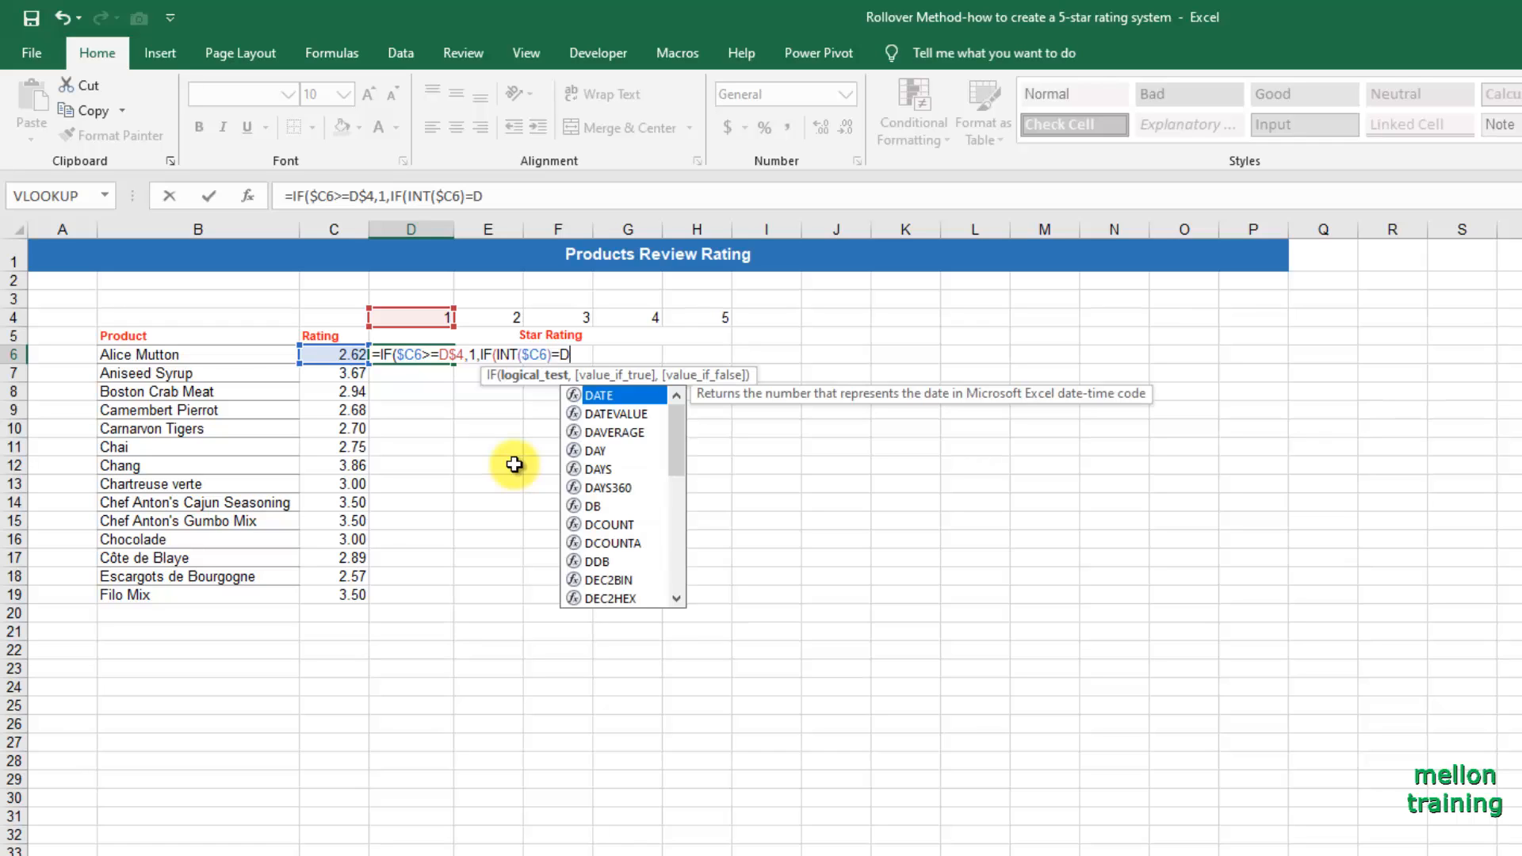
pyautogui.write('4')
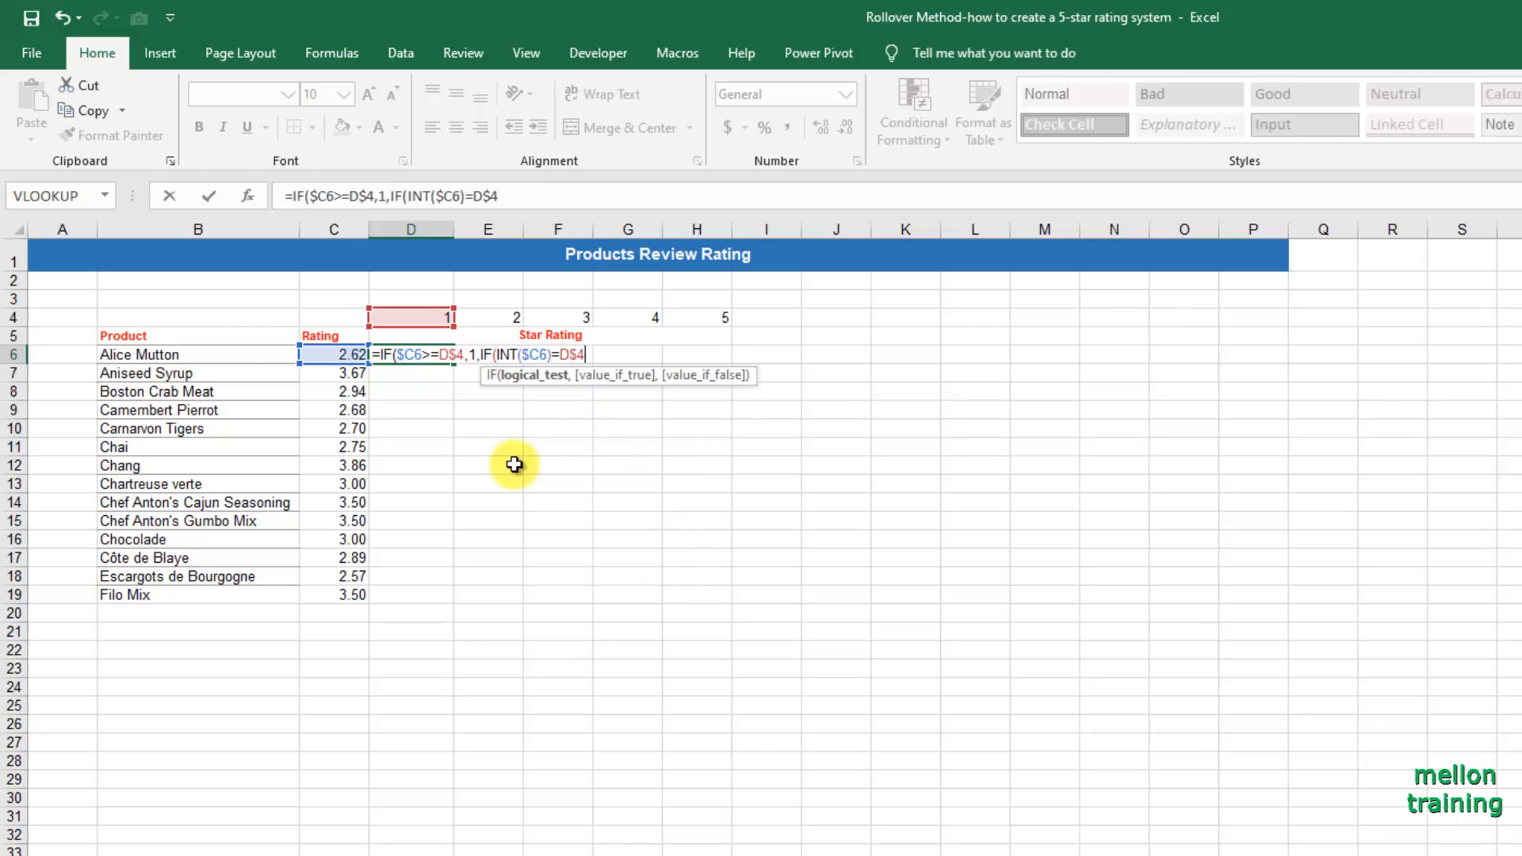
pyautogui.write('-1,MOD')
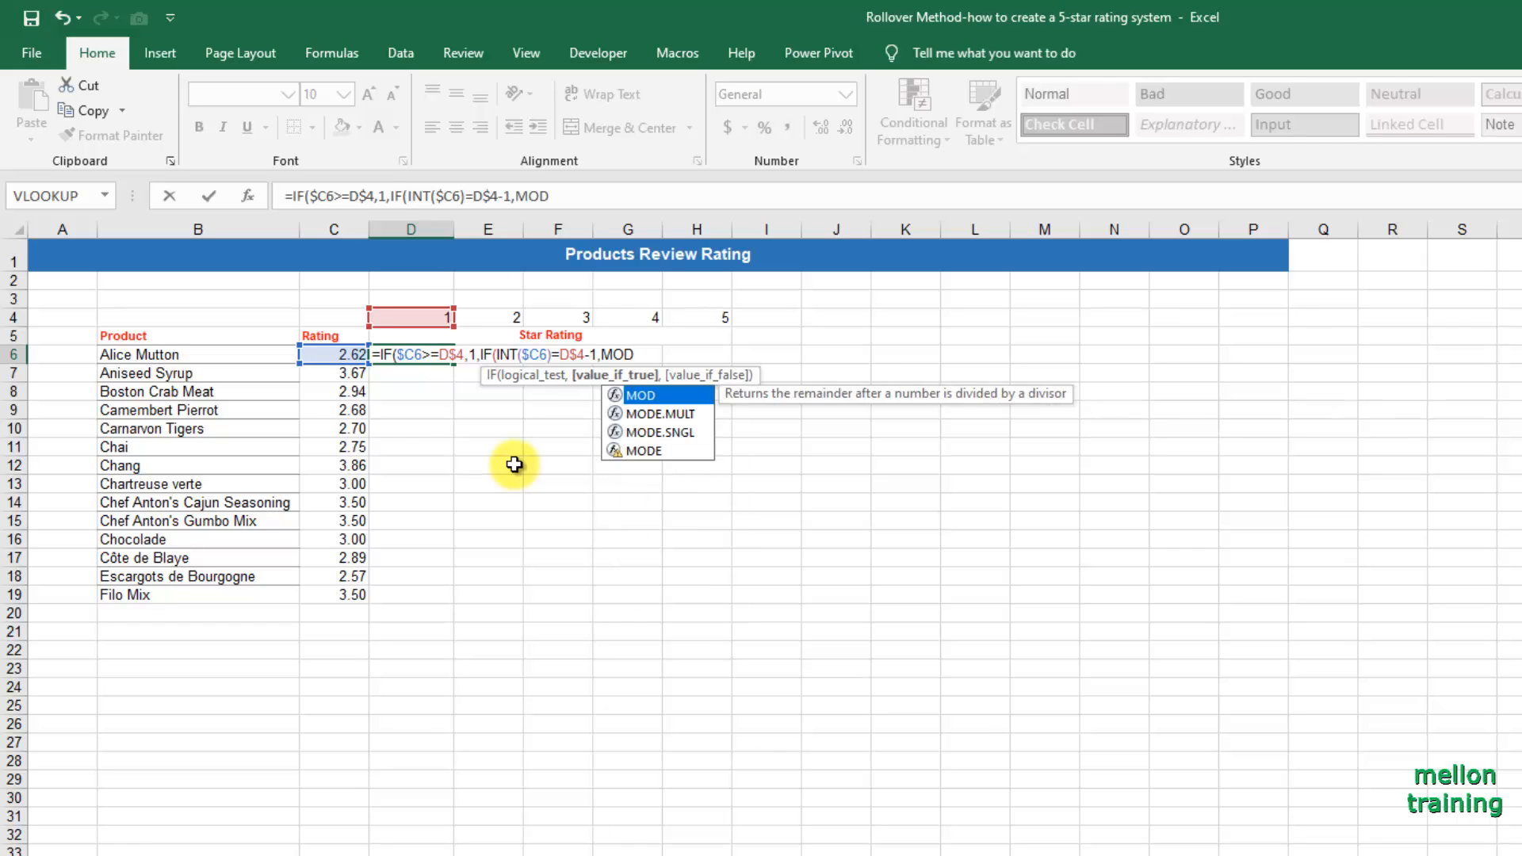
pyautogui.write('(')
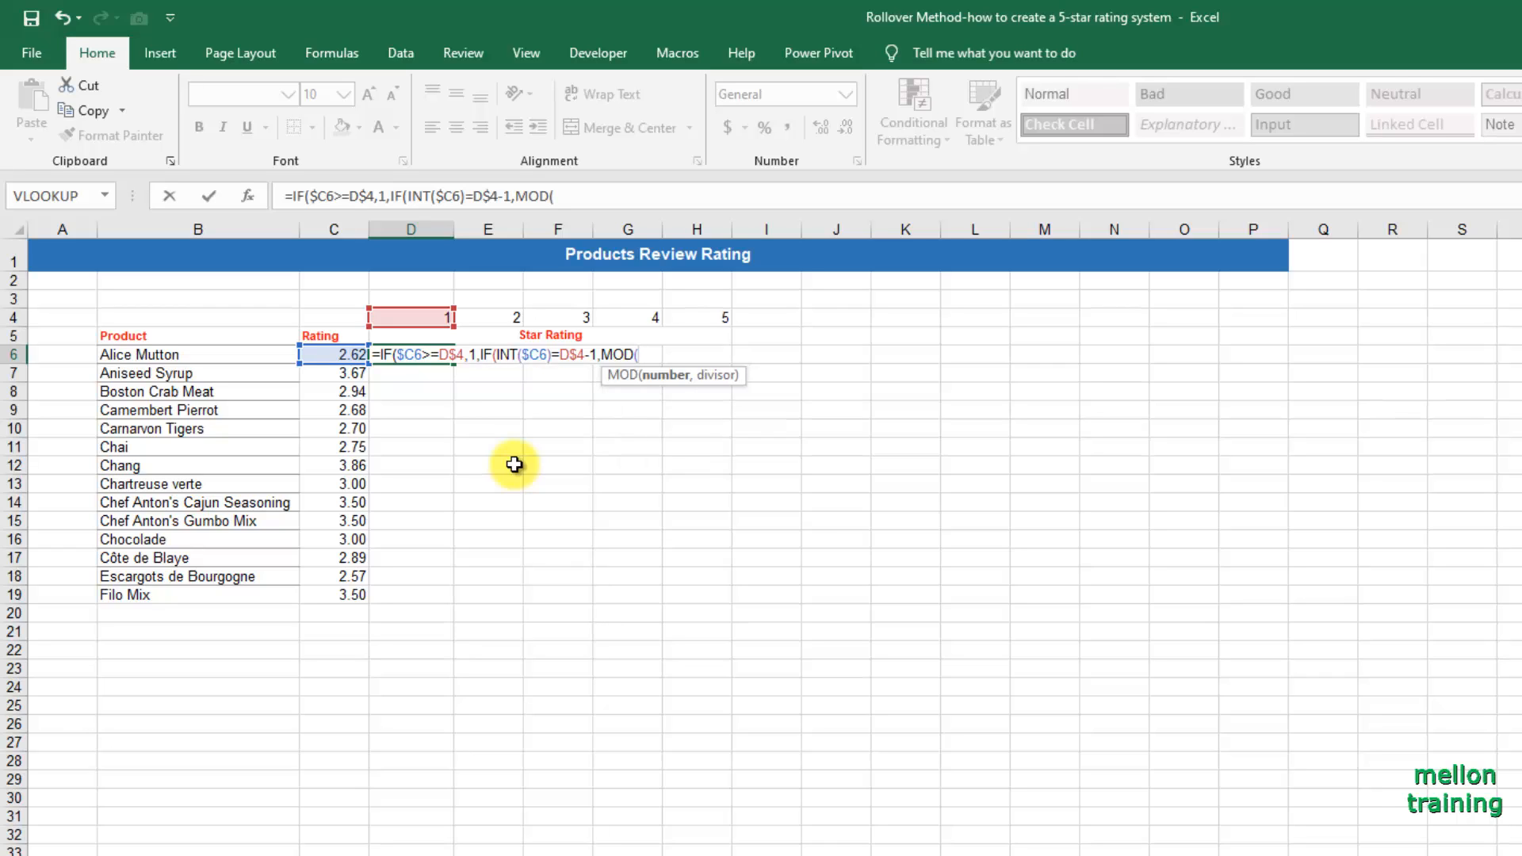
pyautogui.write('(')
# Complete the nested IF in D6 with MOD($C6,1) as its true value and 0 as its false value, and enter the formula.
pyautogui.press('BackSpace')
pyautogui.write('$C6,')
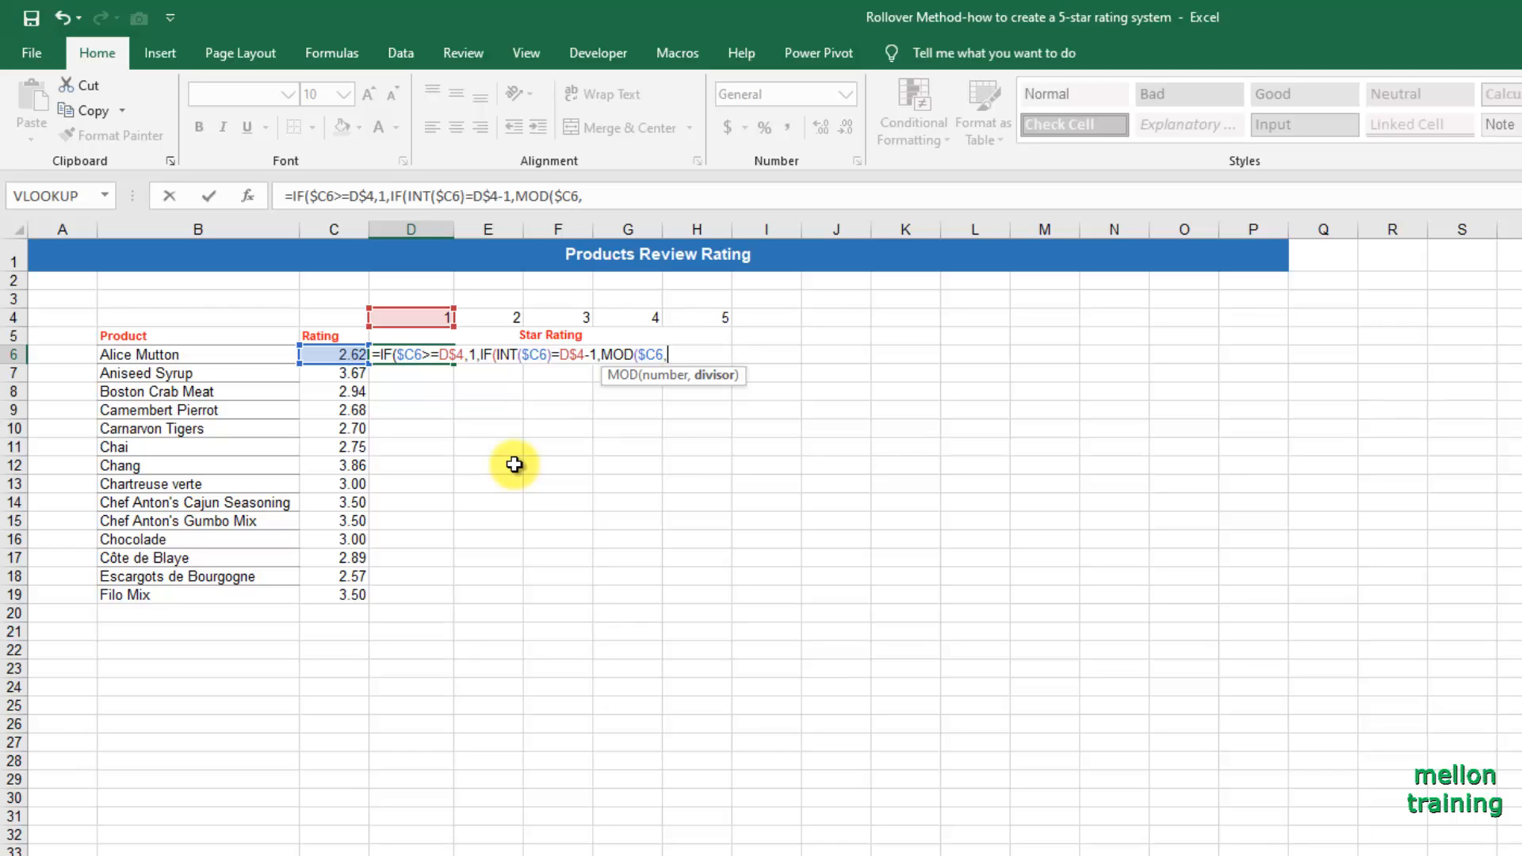
pyautogui.write('1)')
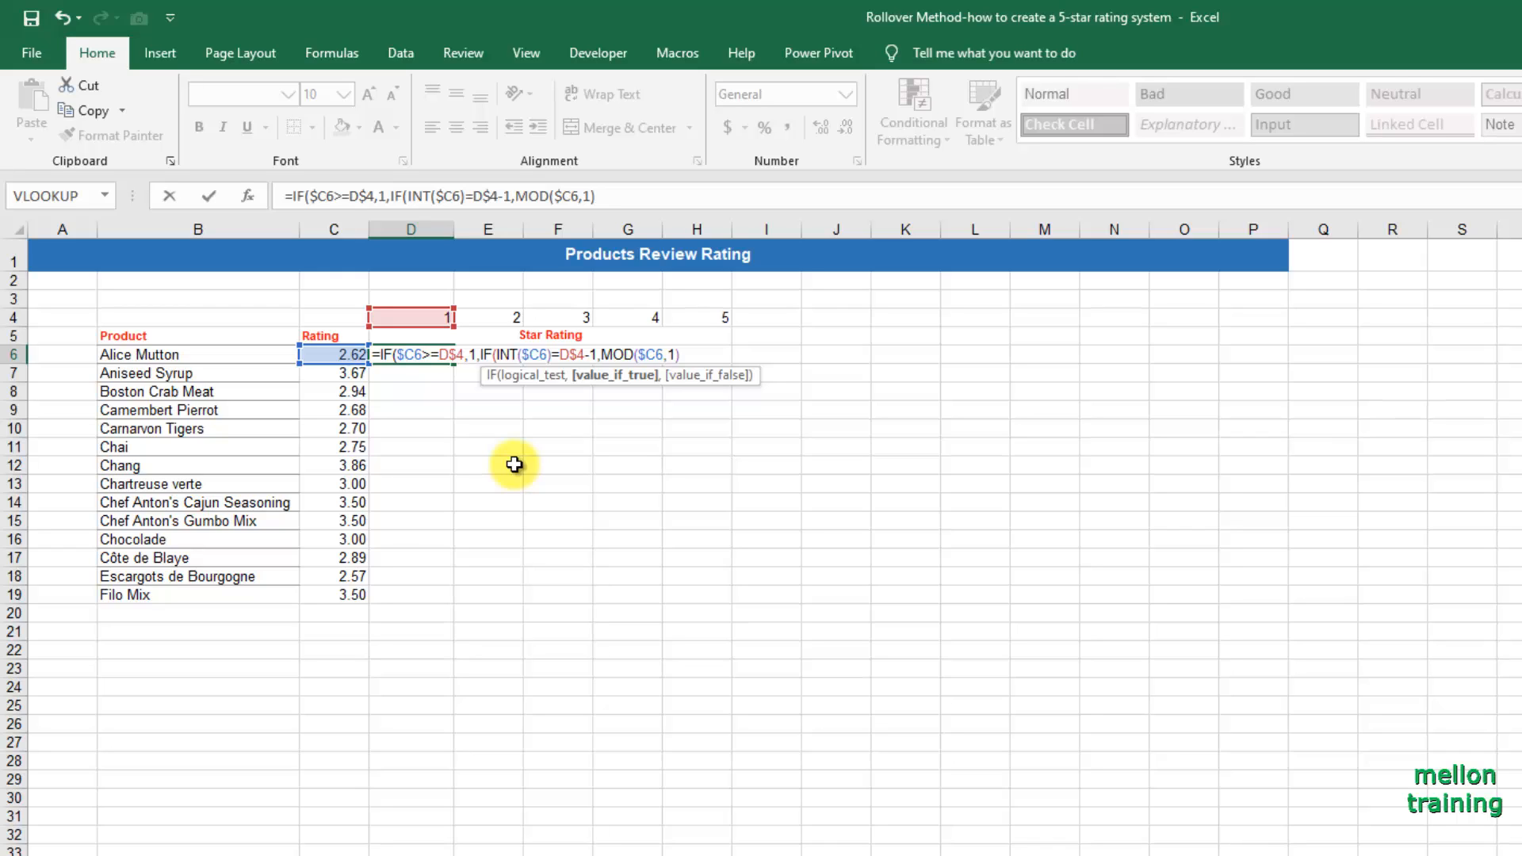
pyautogui.write(',')
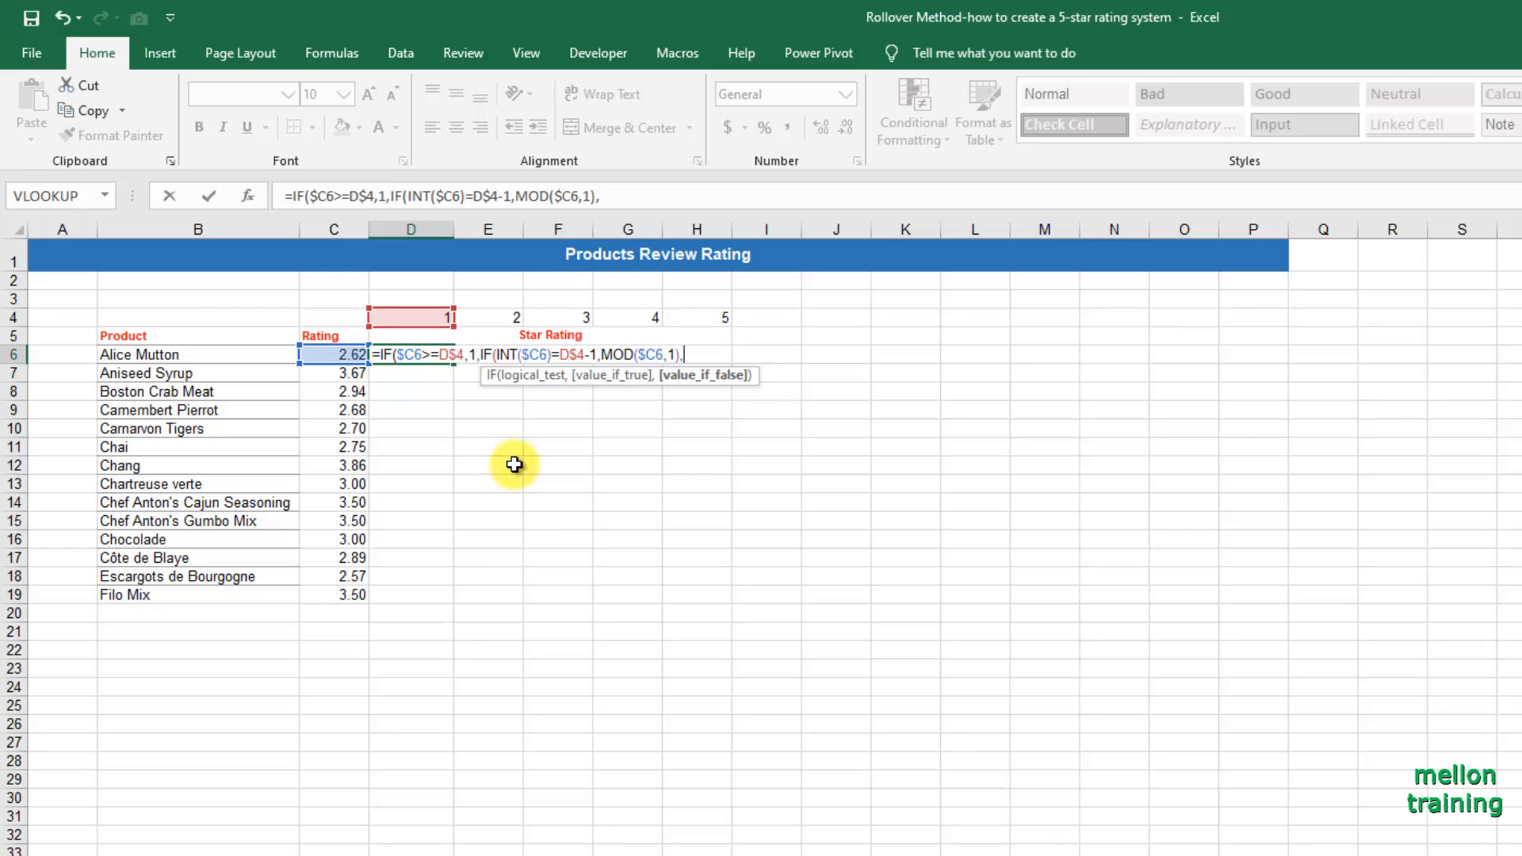
pyautogui.write('0))')
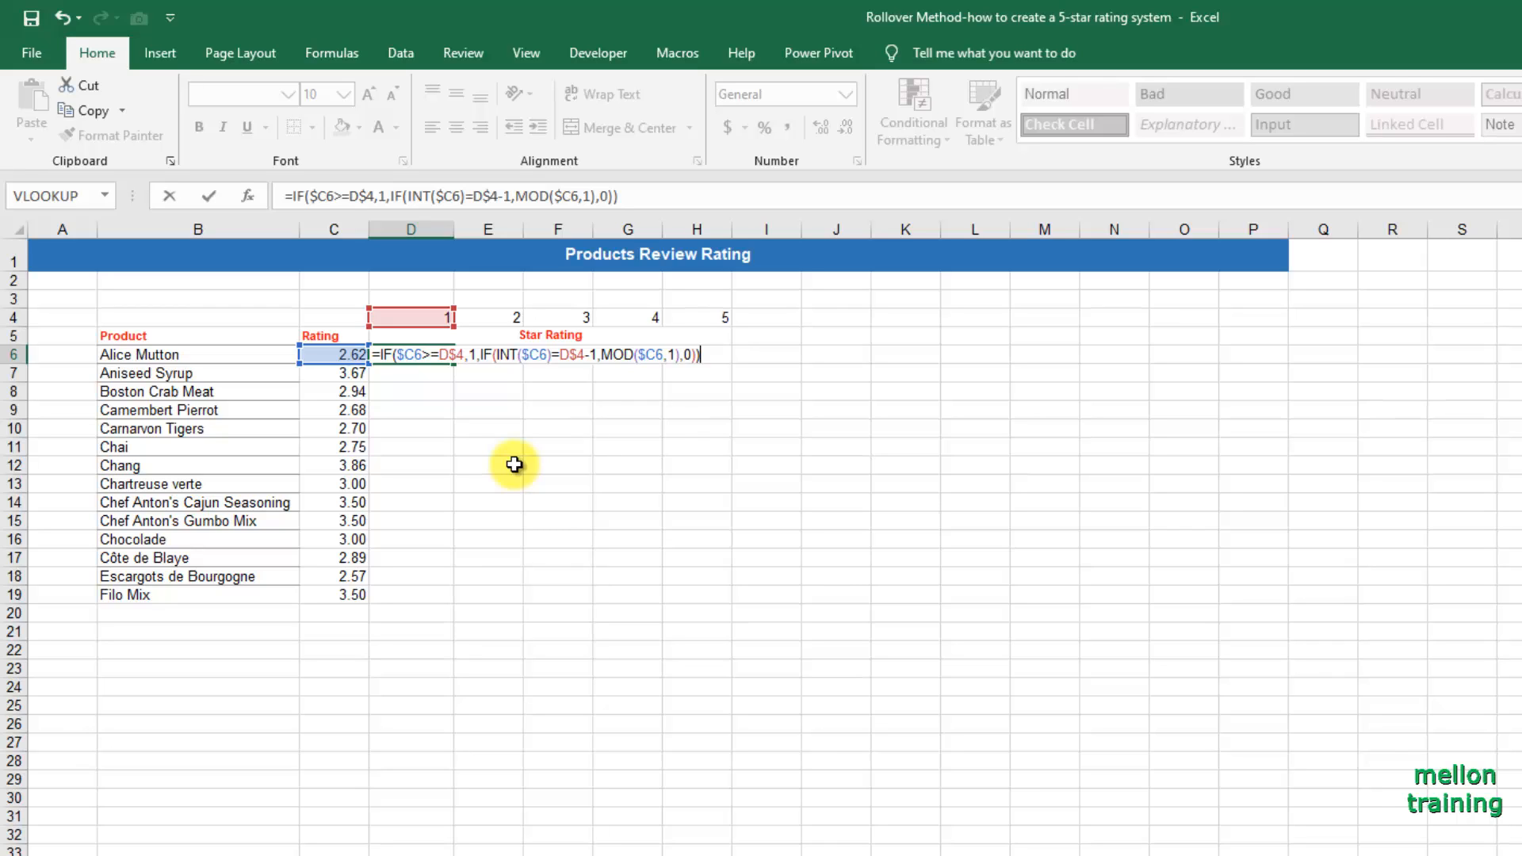
pyautogui.press('Return')
pyautogui.press('Up')
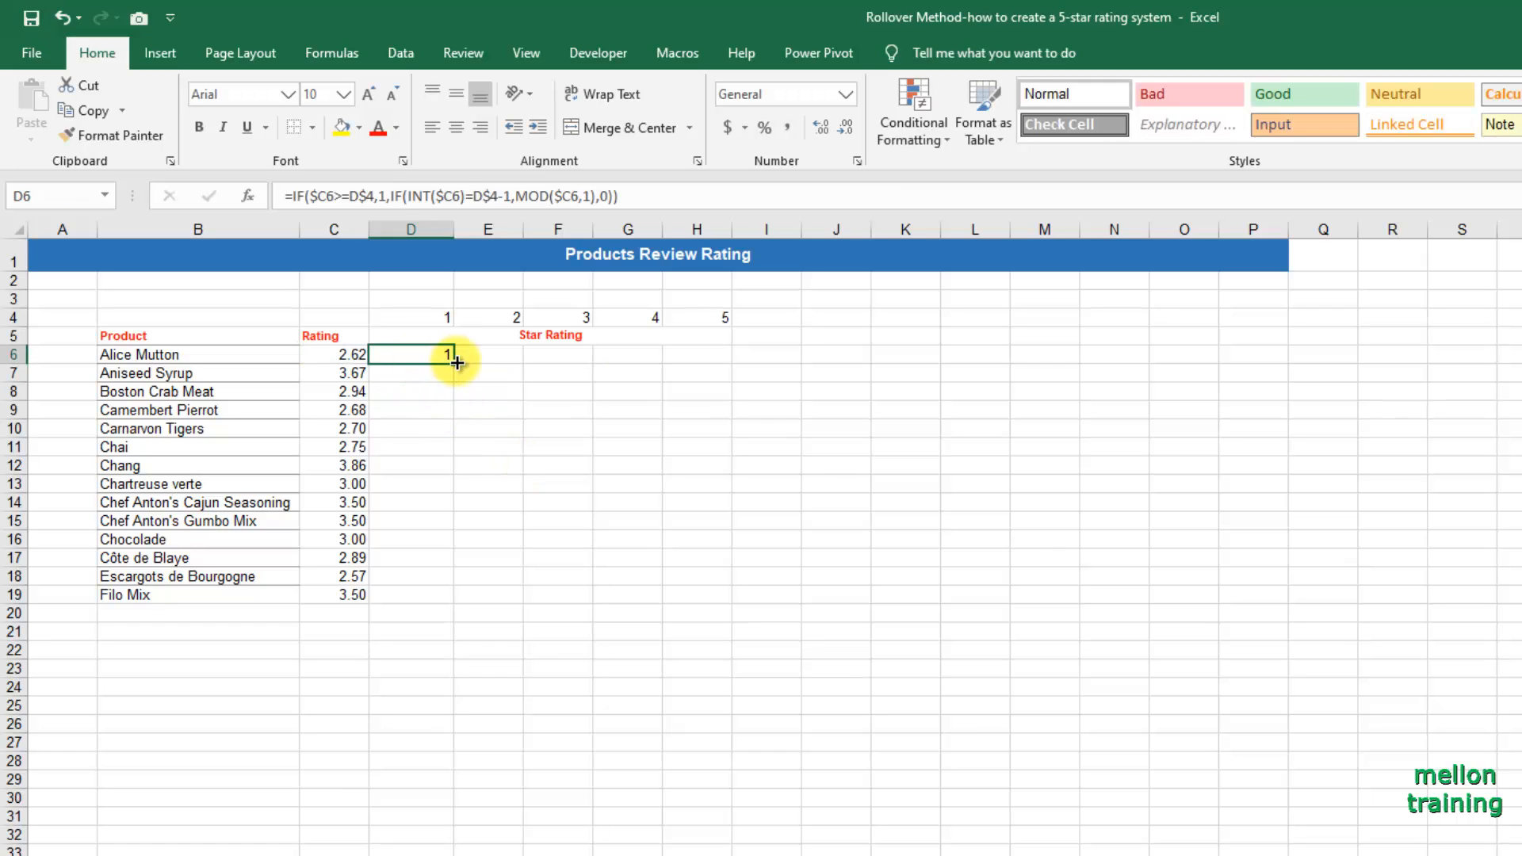
# Fill the D6 formula across D6:H19 and format the results with two decimal places.
pyautogui.moveTo(453, 362); pyautogui.dragTo(746, 619)
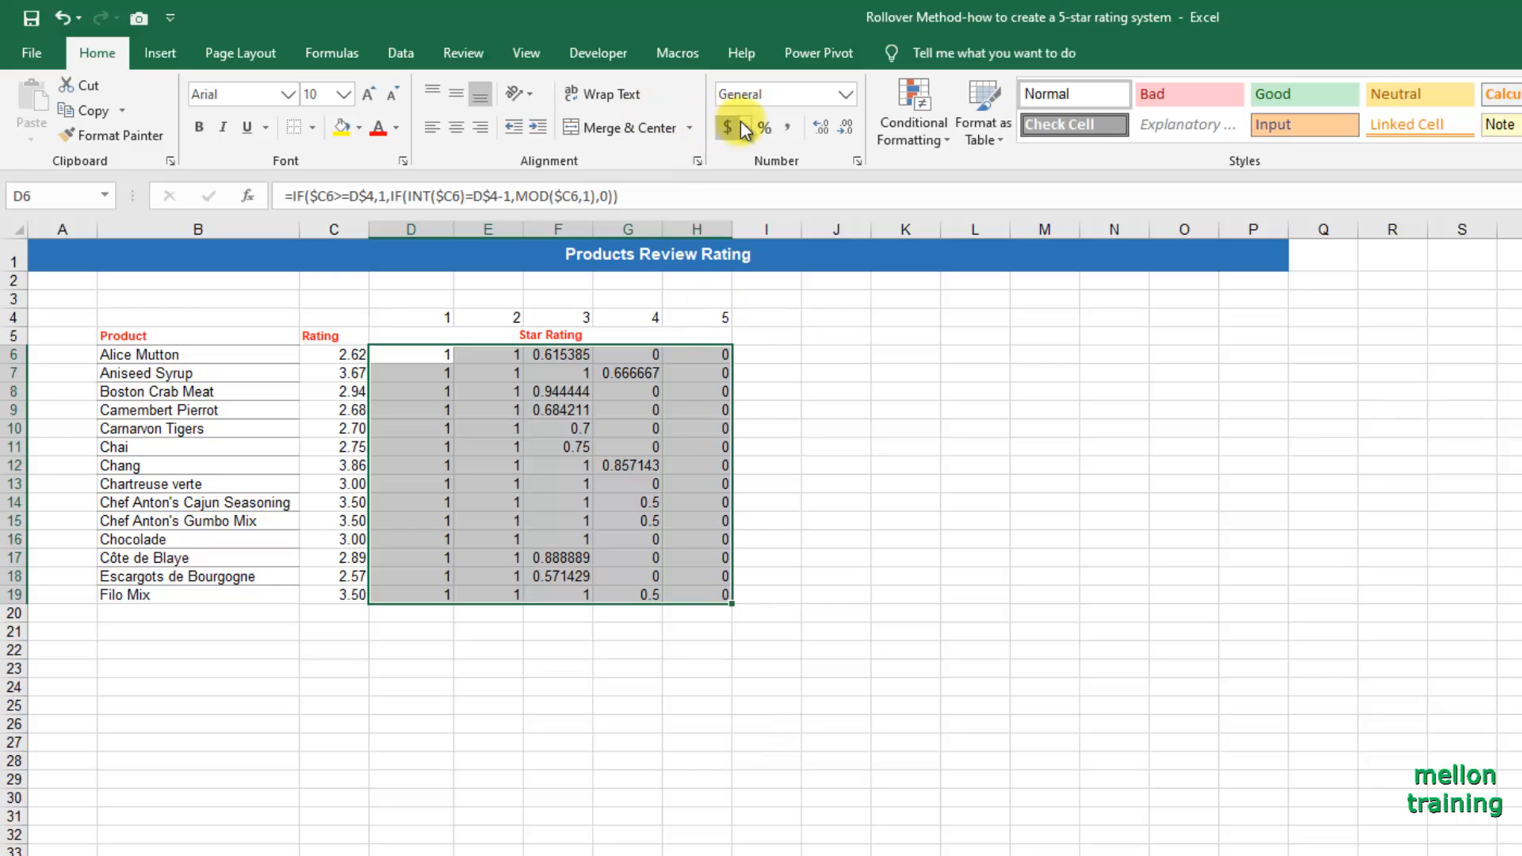
pyautogui.click(846, 128)
pyautogui.click(829, 132)
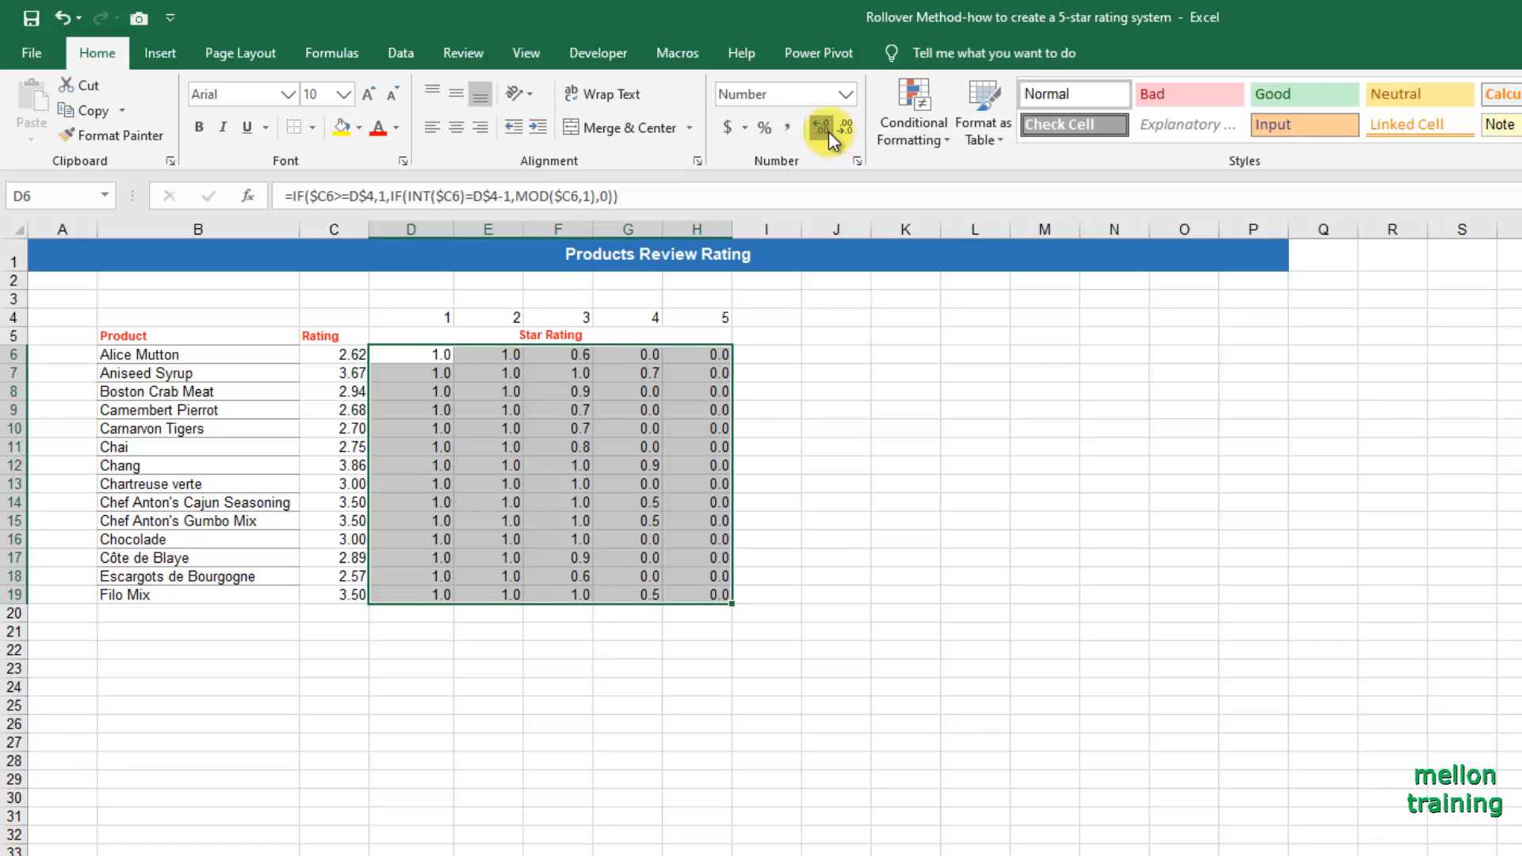
pyautogui.click(829, 132)
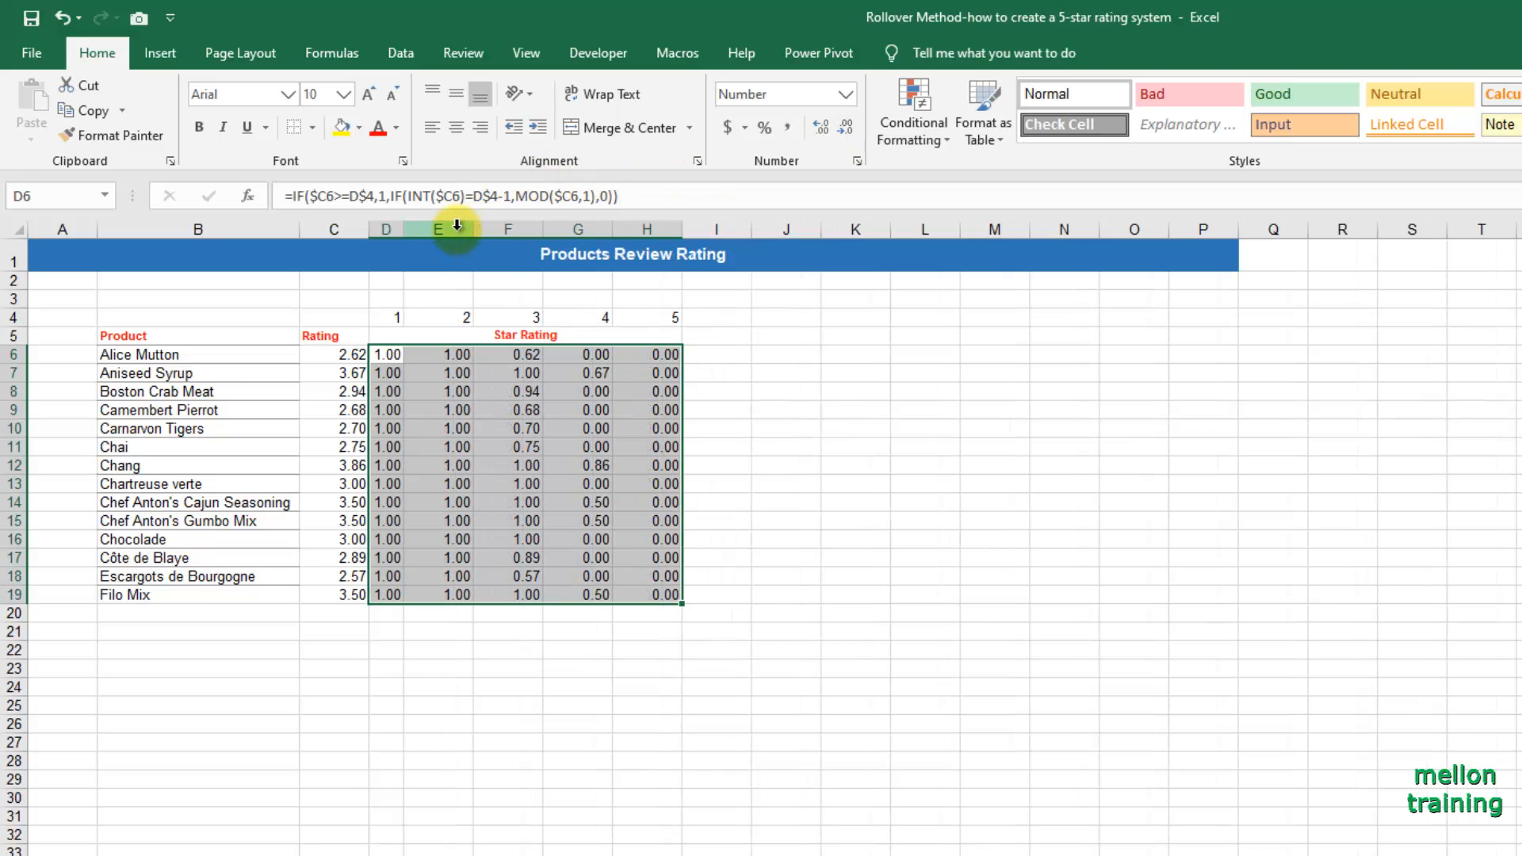
# Autofit the widths of star columns D through H to their contents and deselect the range.
pyautogui.doubleClick(473, 229)
pyautogui.doubleClick(505, 229)
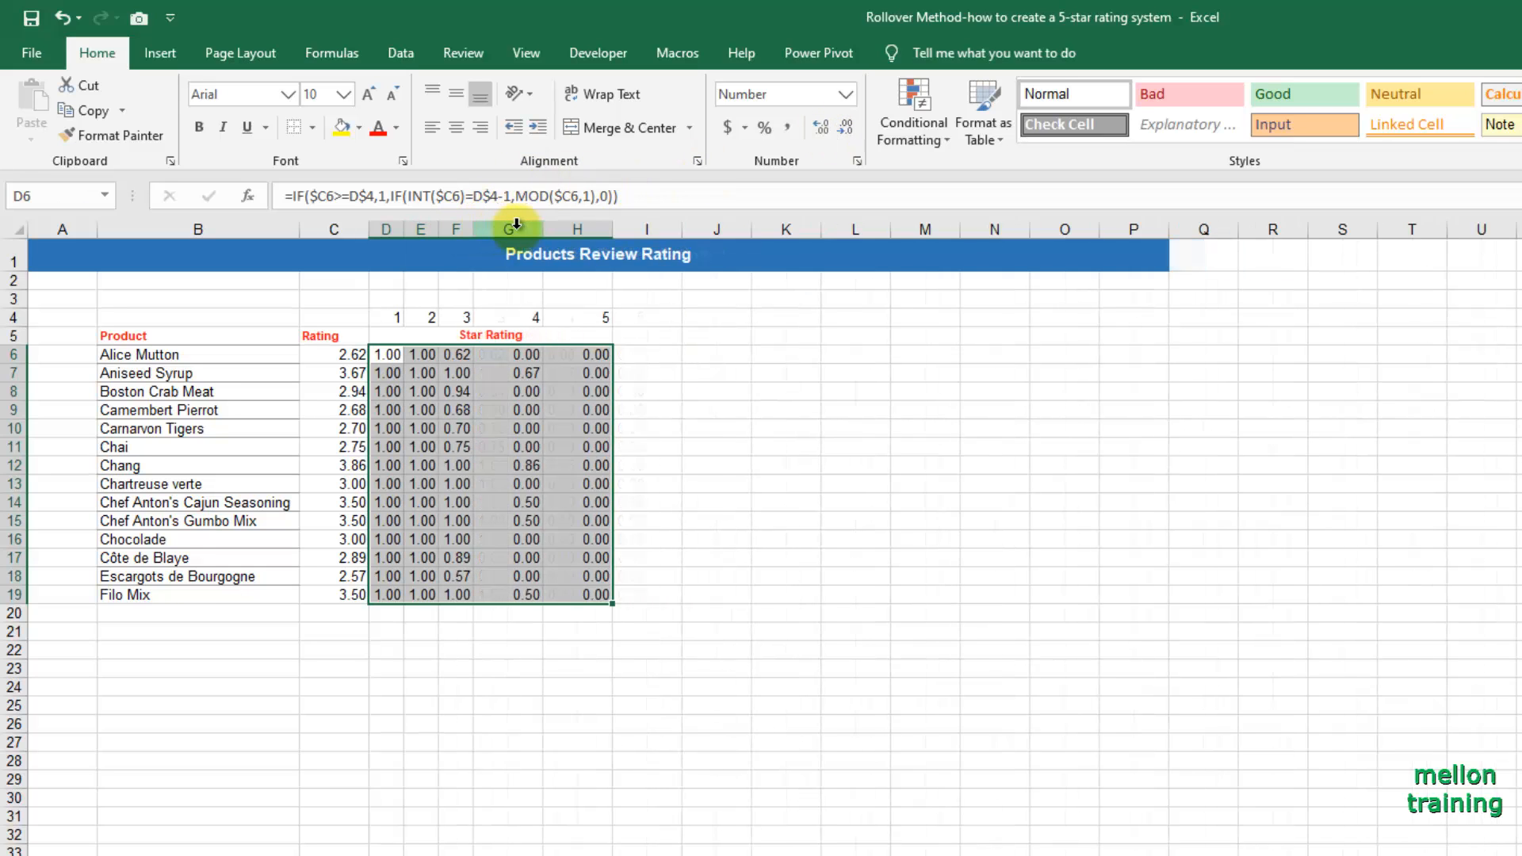
pyautogui.doubleClick(543, 228)
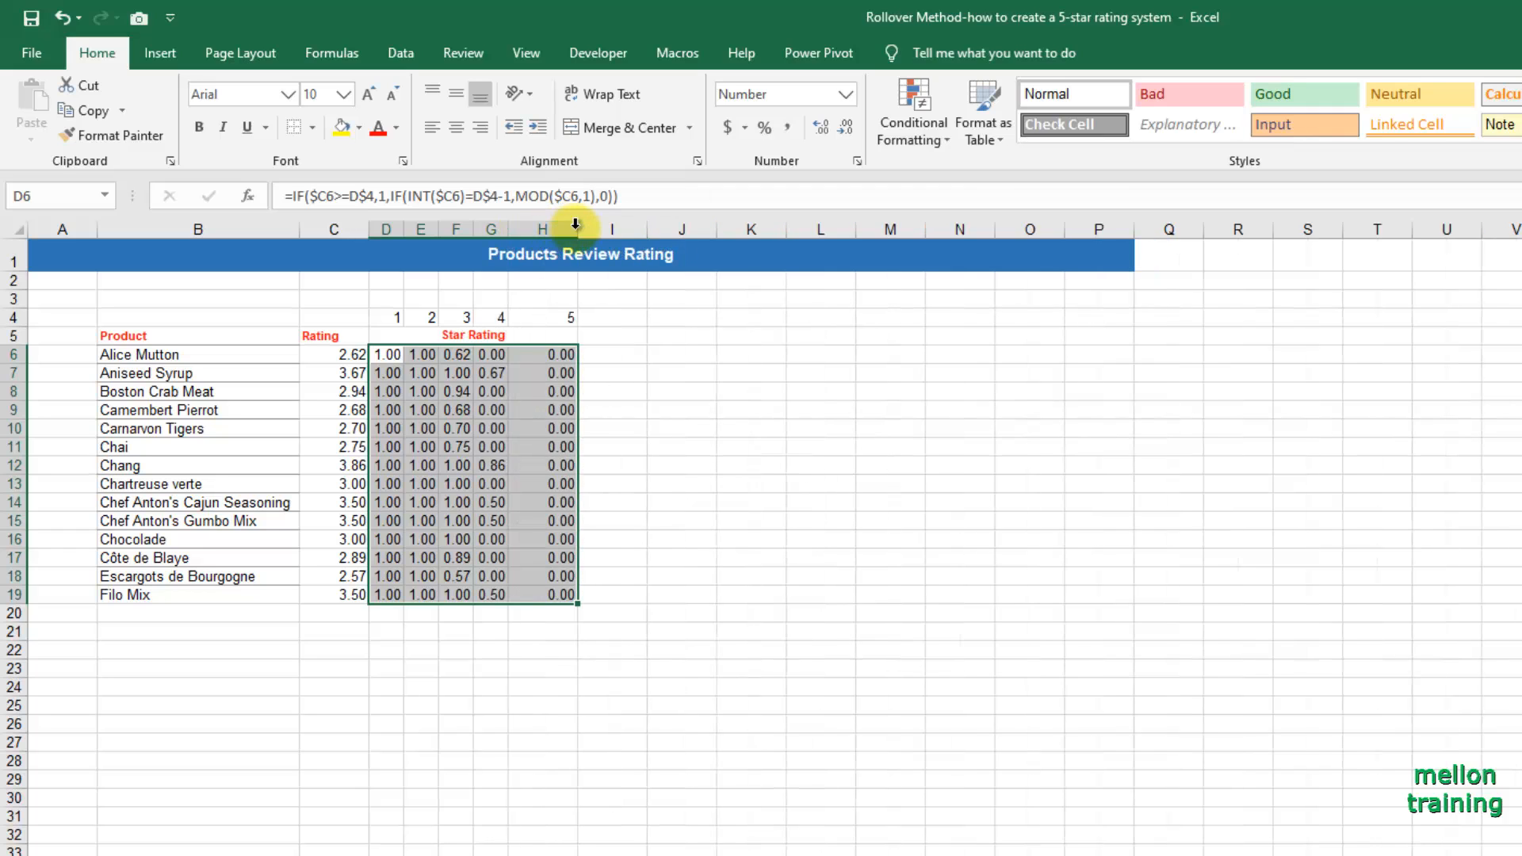
pyautogui.doubleClick(578, 229)
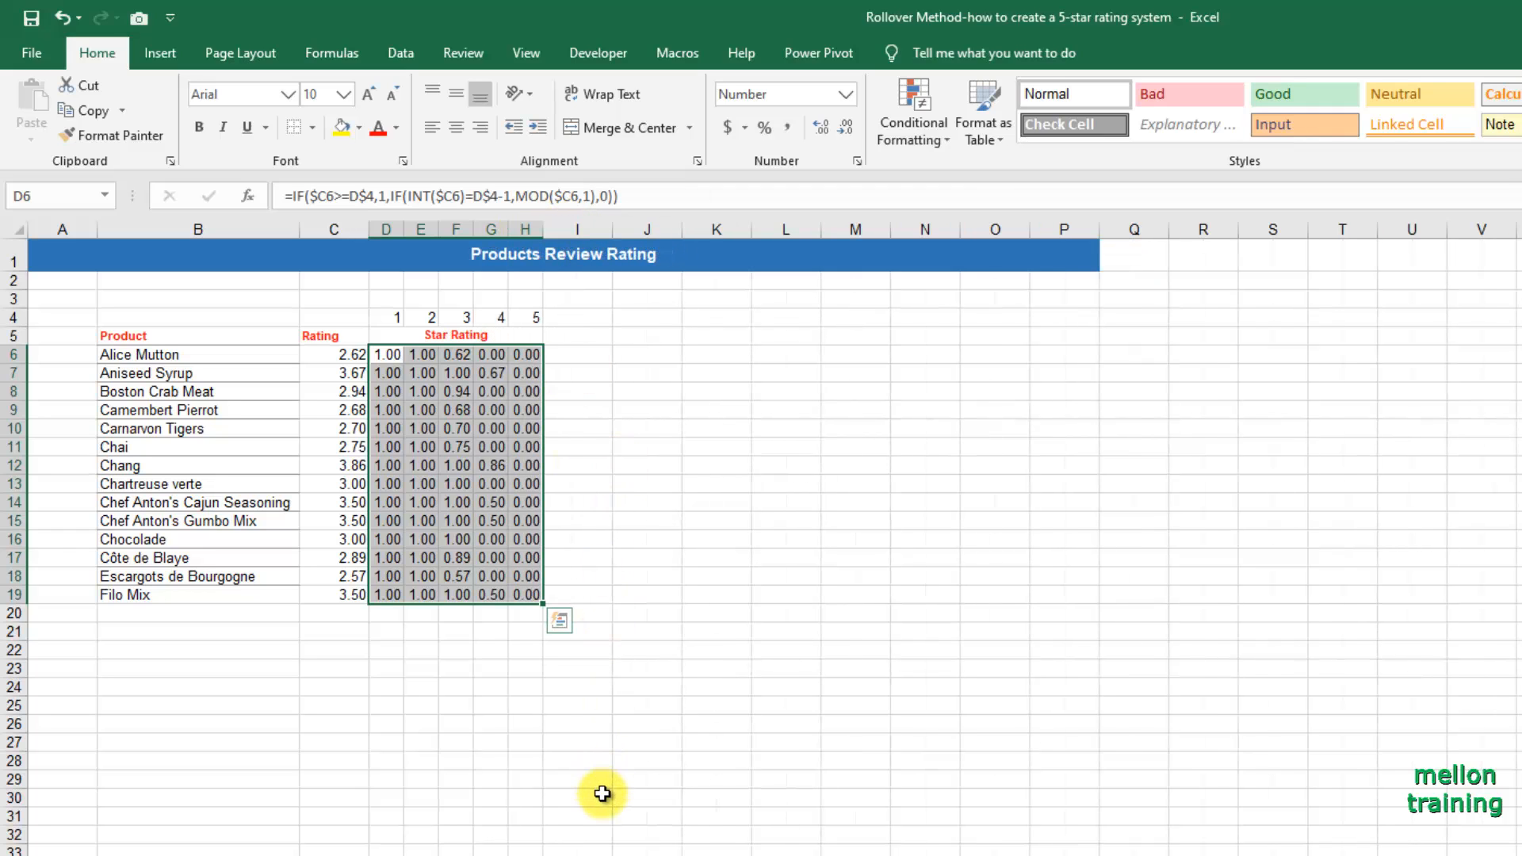
pyautogui.click(58, 614)
# Start a new conditional formatting rule for D6:H19 using the Icon Sets format style with the three-star icon style.
pyautogui.click(394, 353)
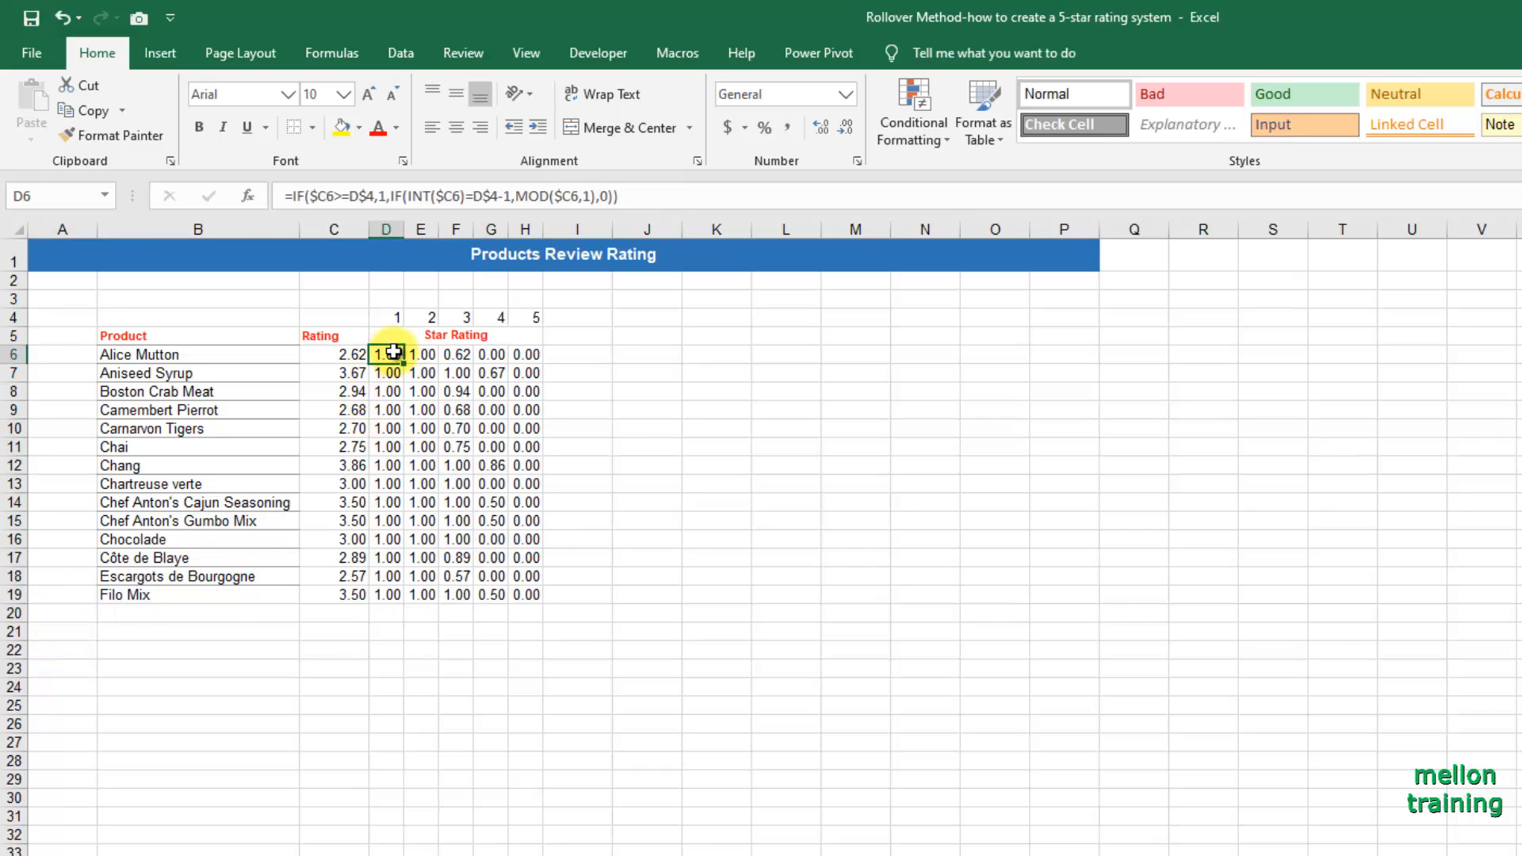
pyautogui.moveTo(394, 353); pyautogui.dragTo(539, 593)
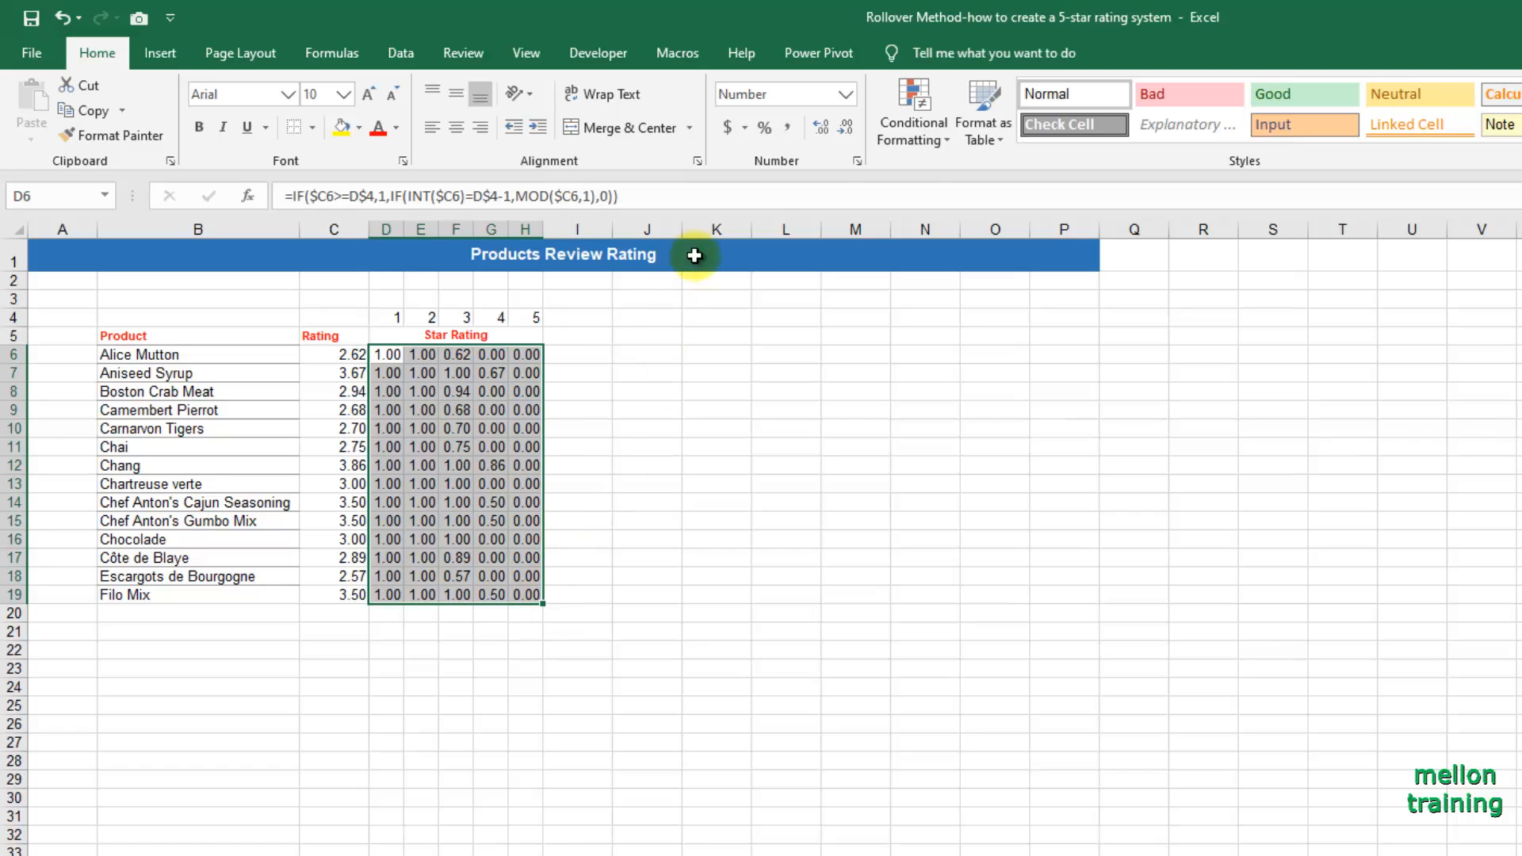
pyautogui.click(946, 147)
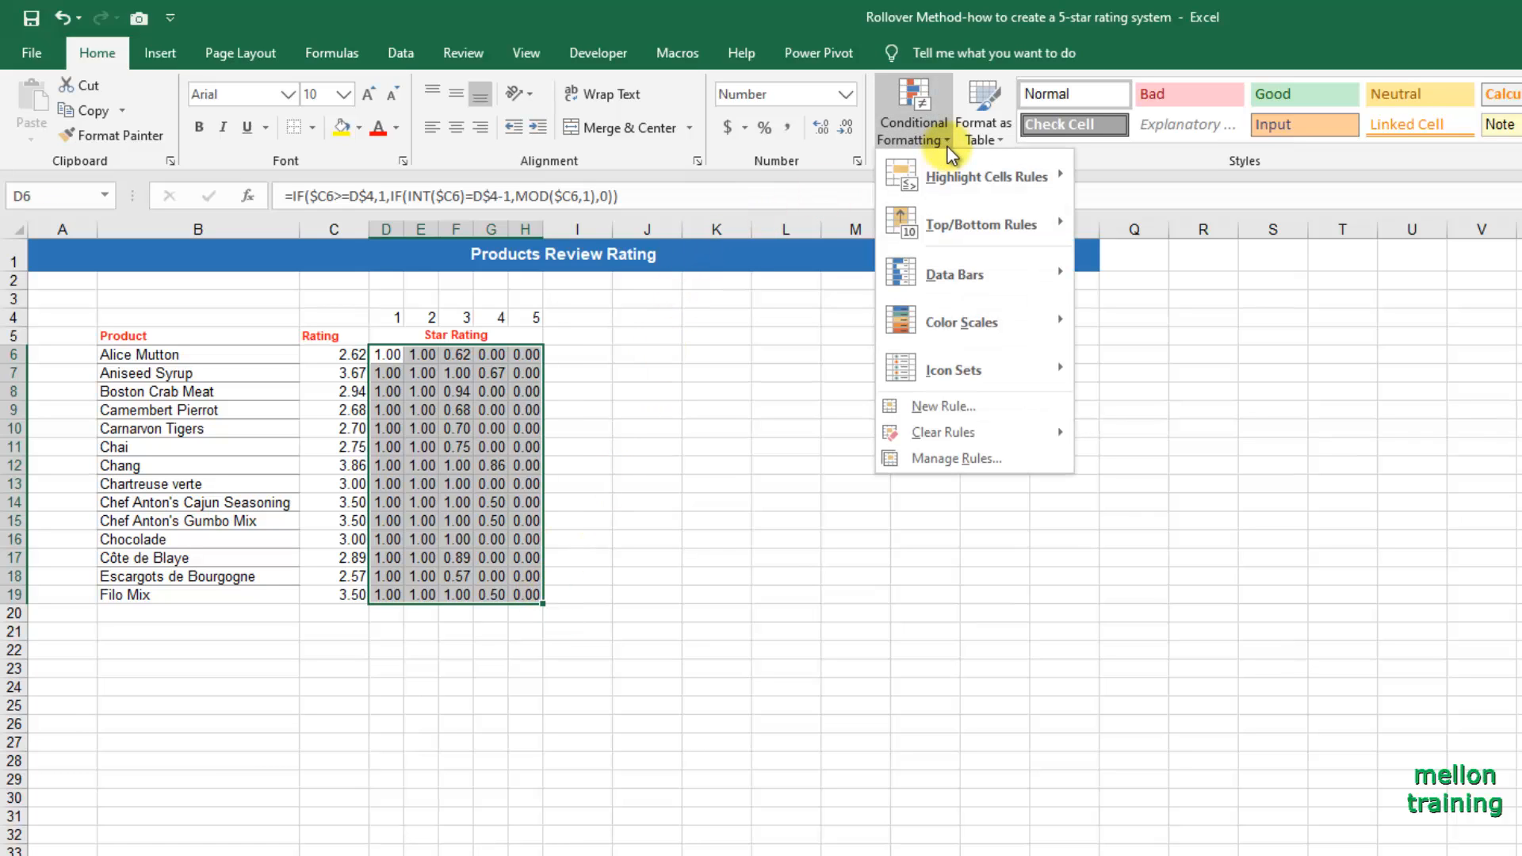
pyautogui.click(962, 400)
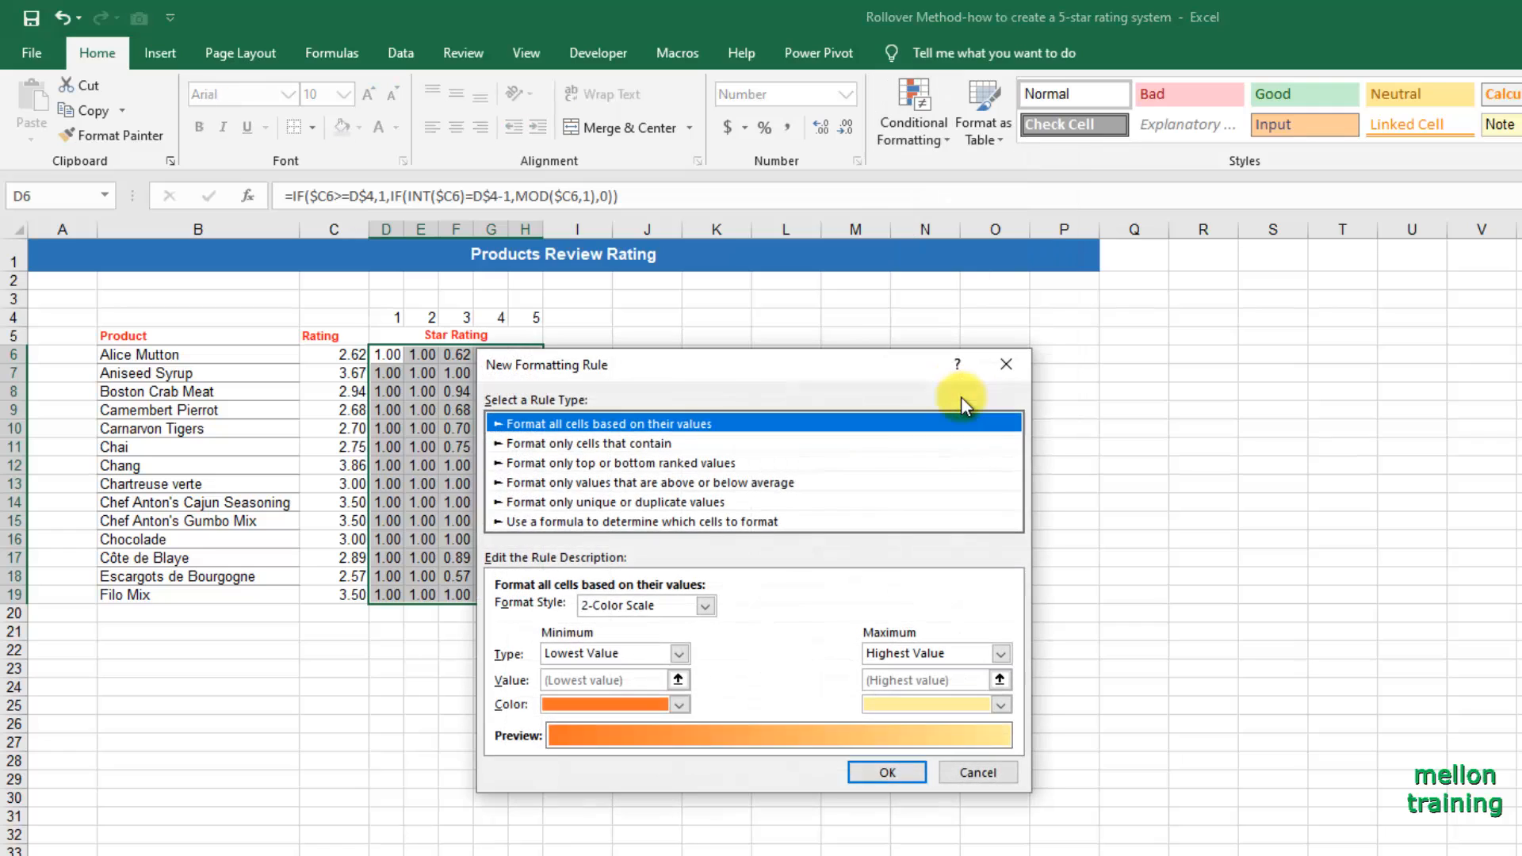
pyautogui.click(706, 603)
pyautogui.click(675, 669)
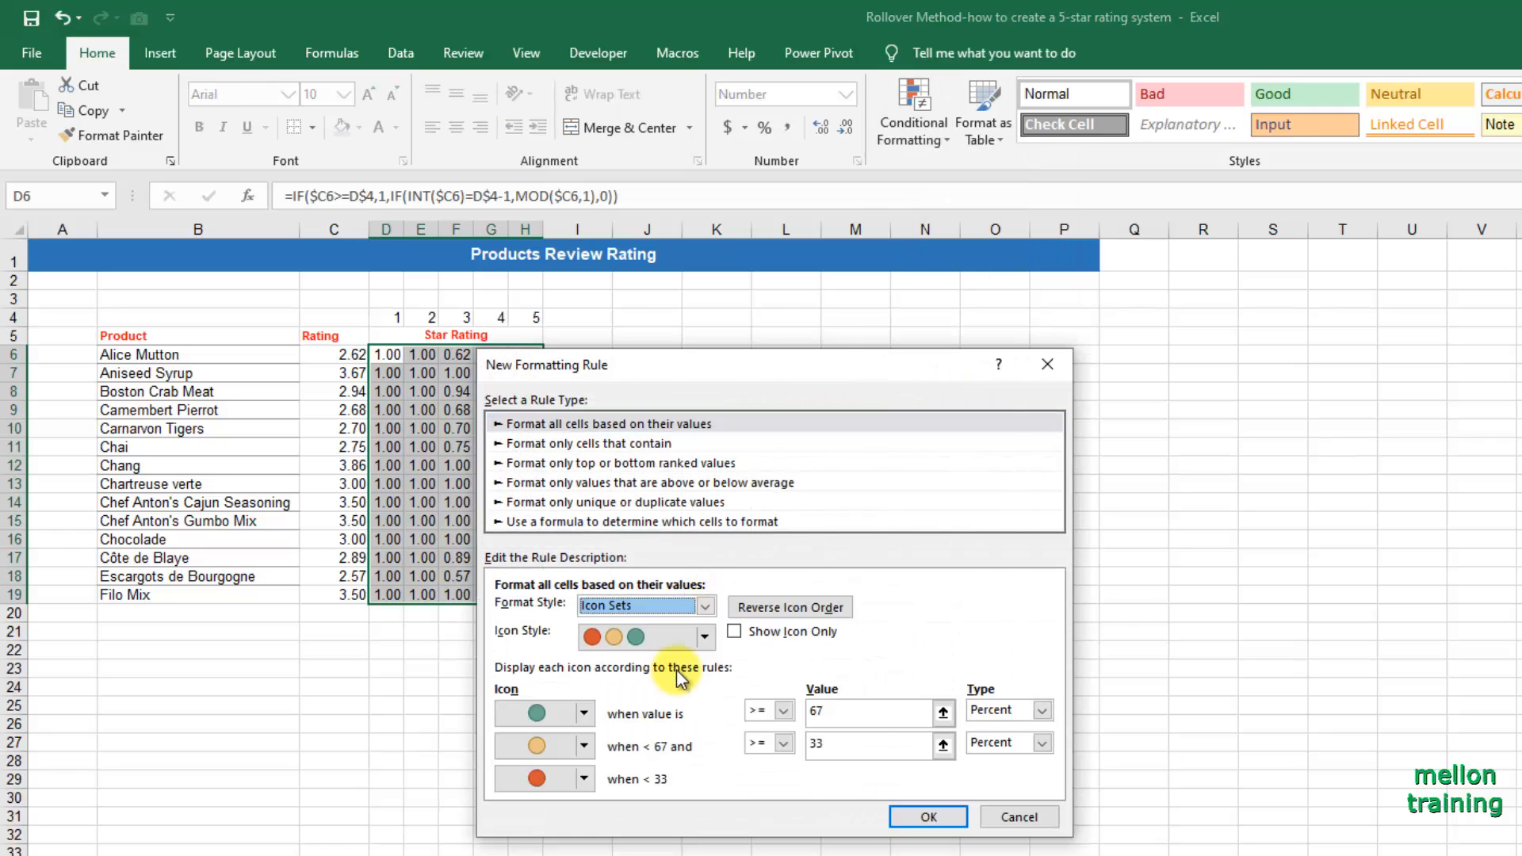
pyautogui.click(705, 641)
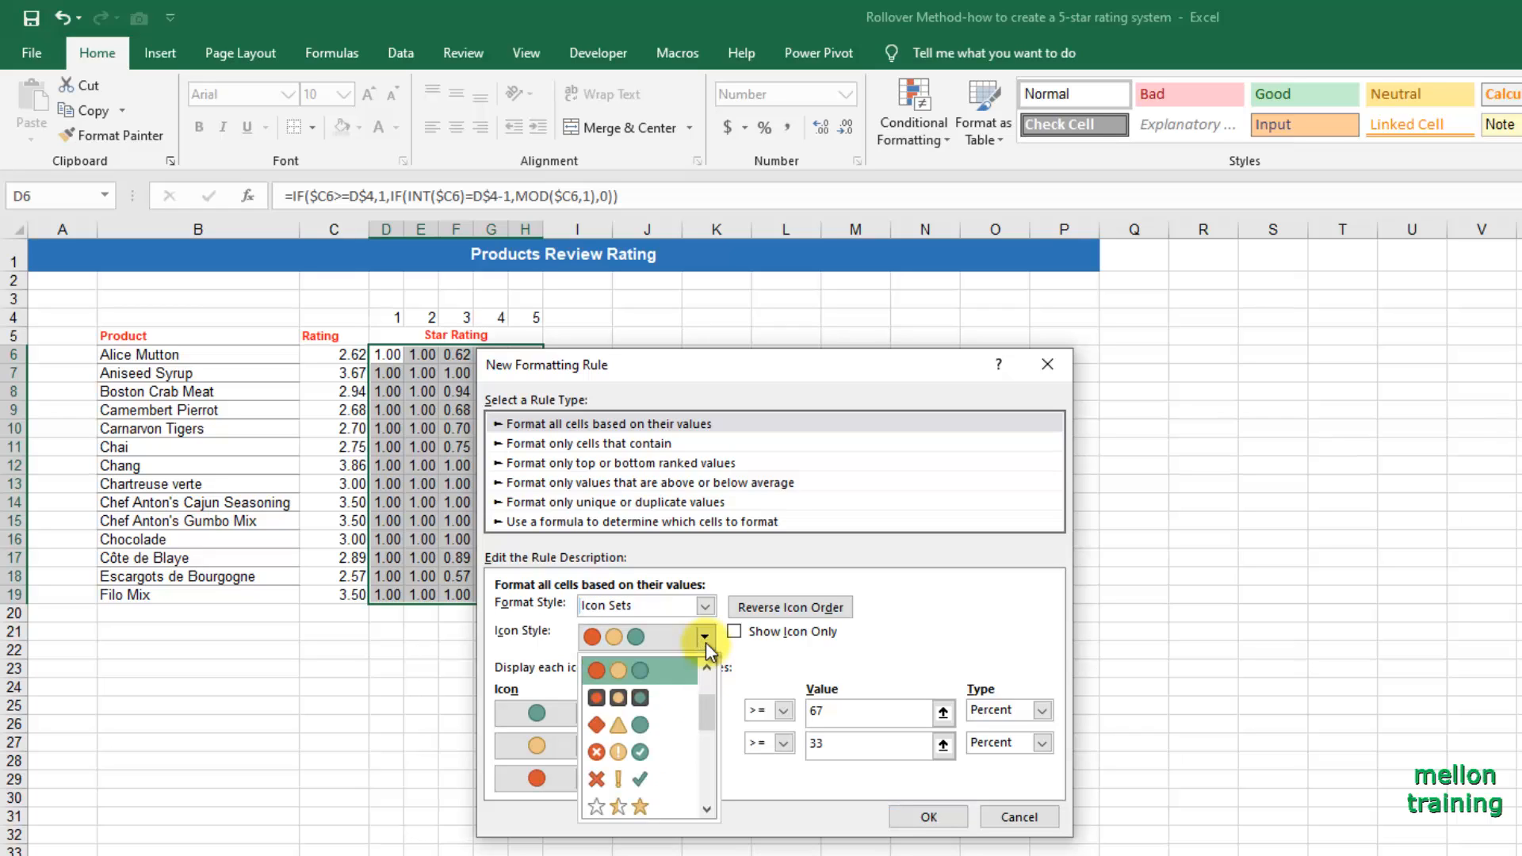
pyautogui.click(634, 806)
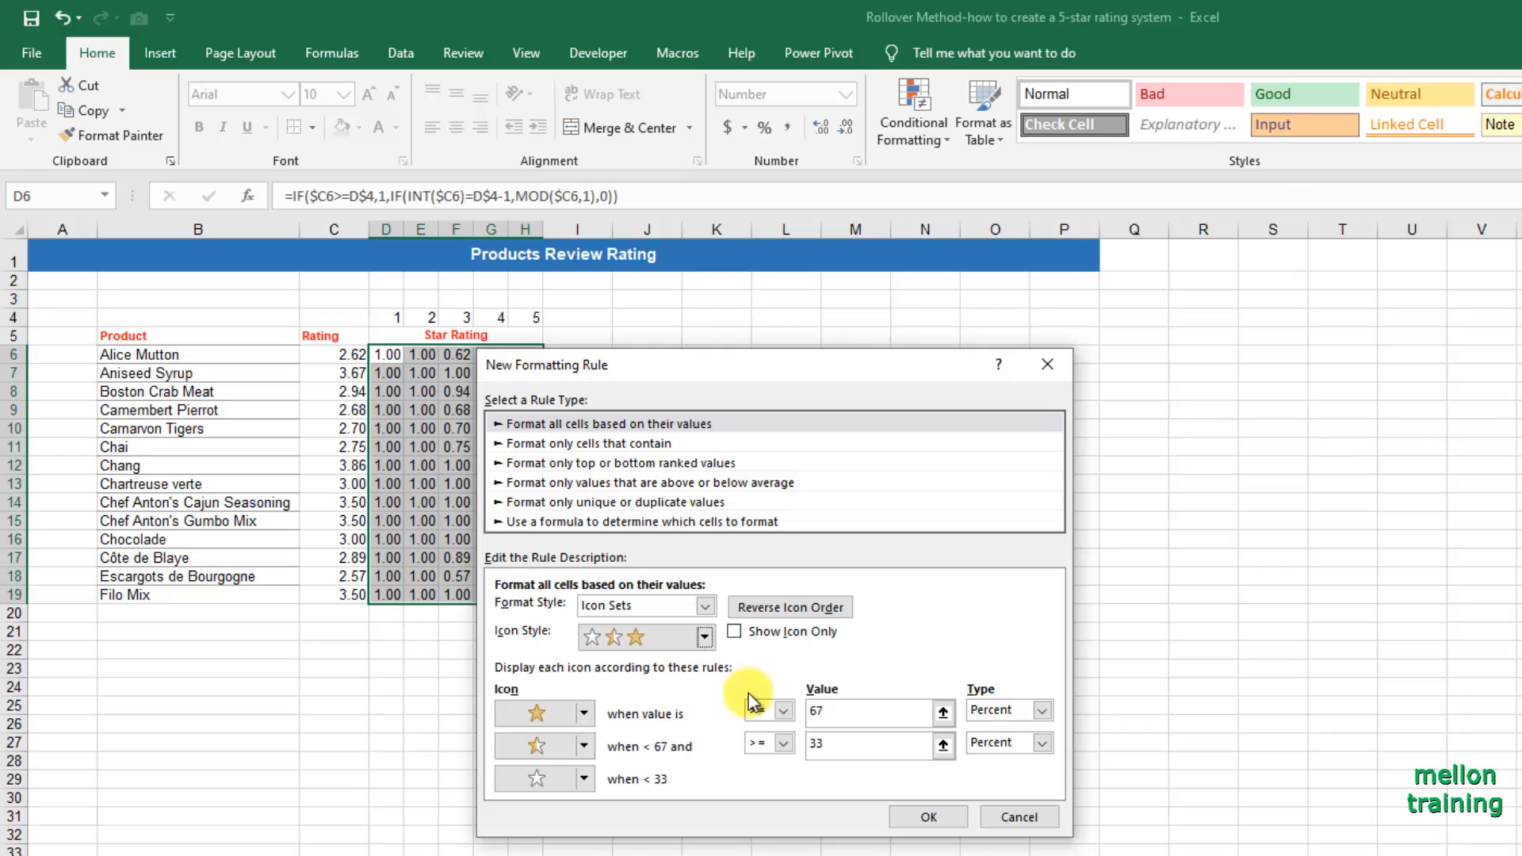
# Change both icon threshold types to Number, with 1 for the full star and 0.5 for the half star.
pyautogui.click(1042, 711)
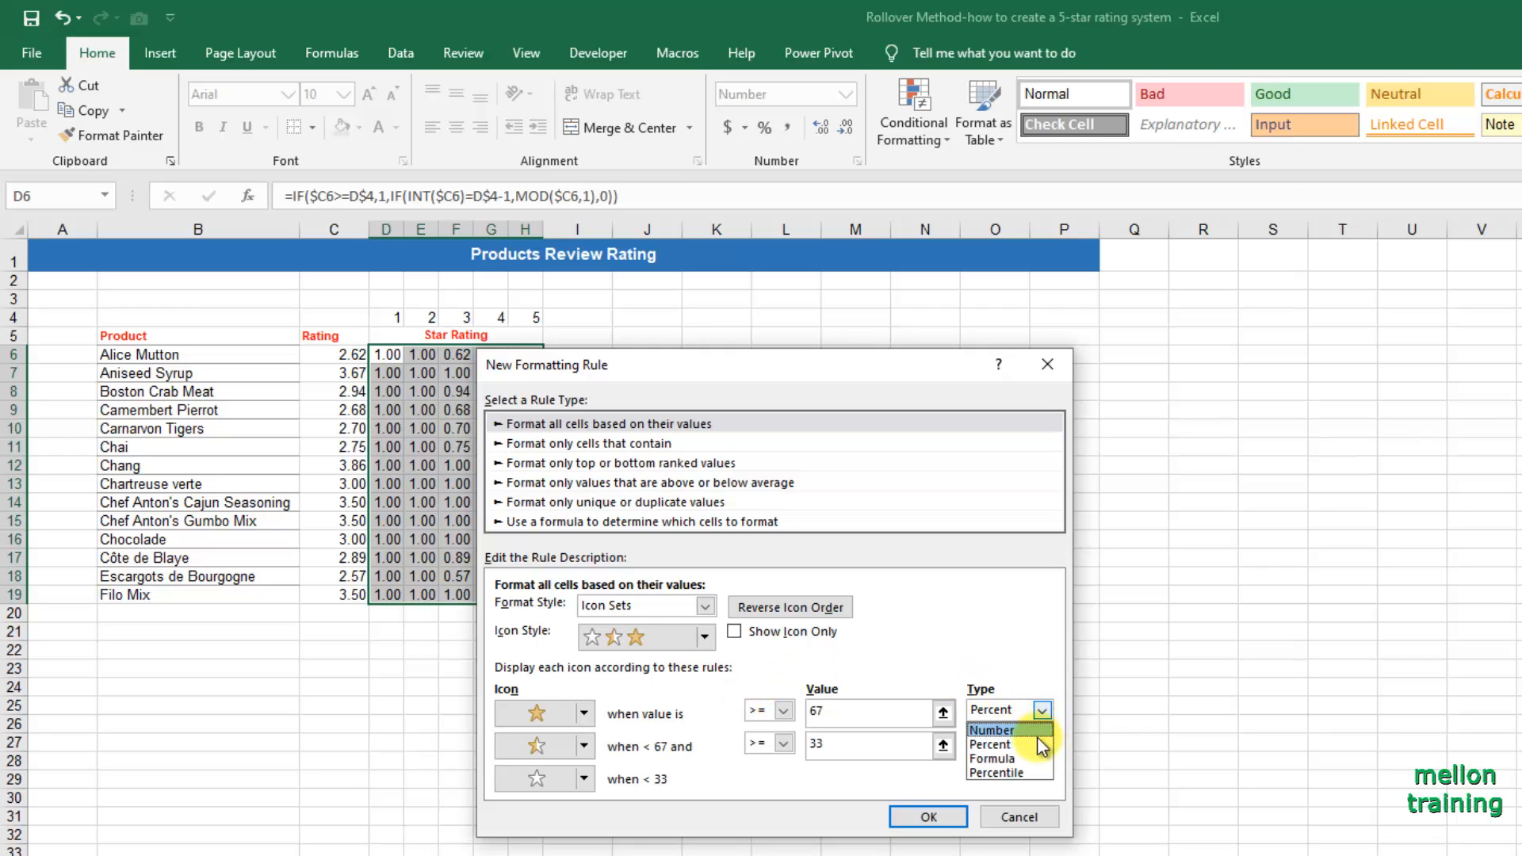
pyautogui.click(1037, 733)
pyautogui.click(1041, 743)
pyautogui.click(1029, 763)
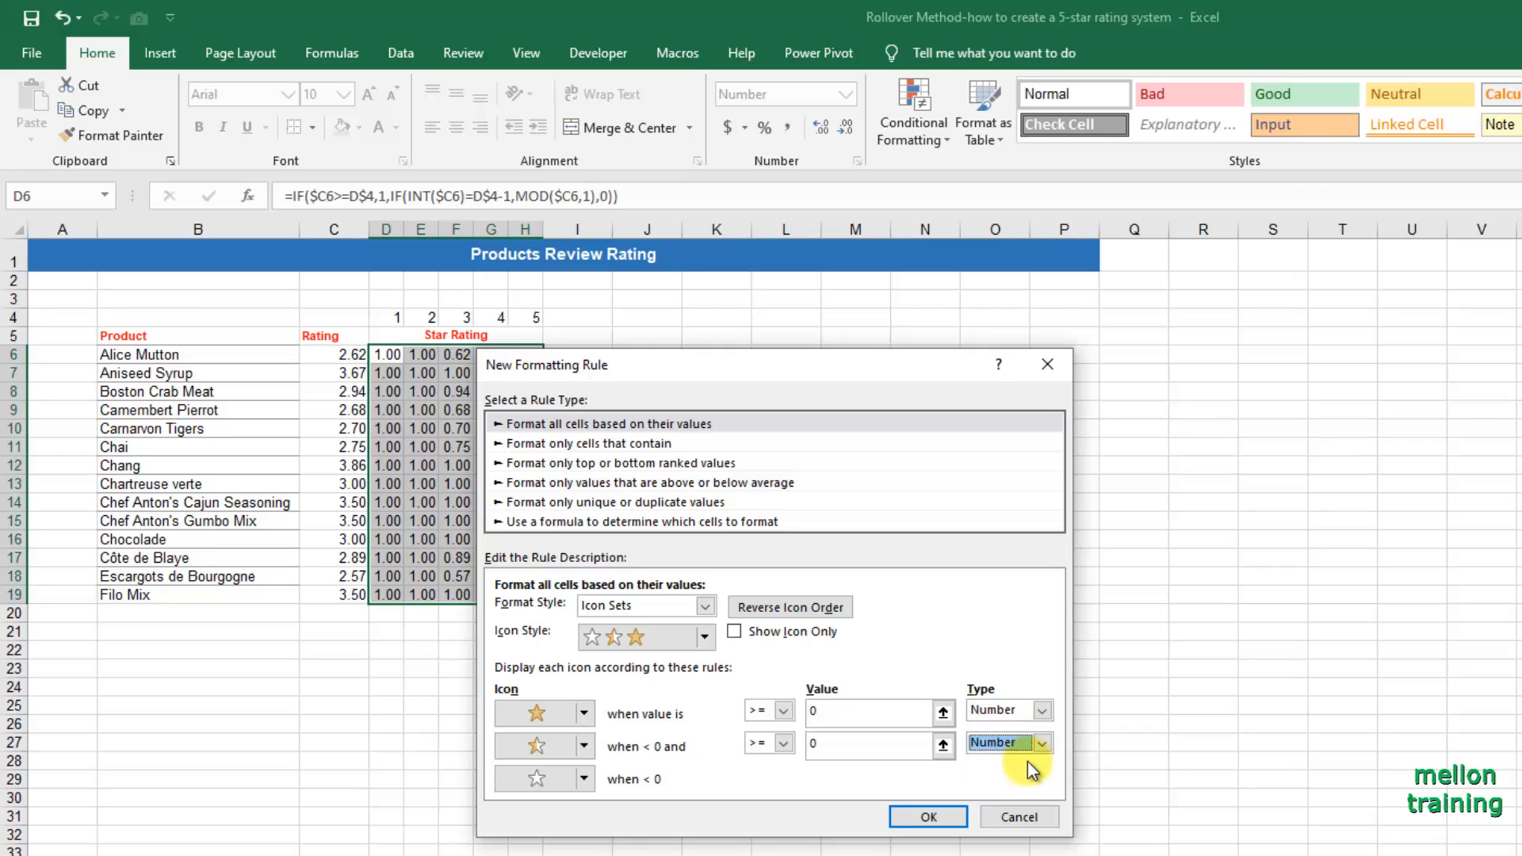
pyautogui.click(845, 712)
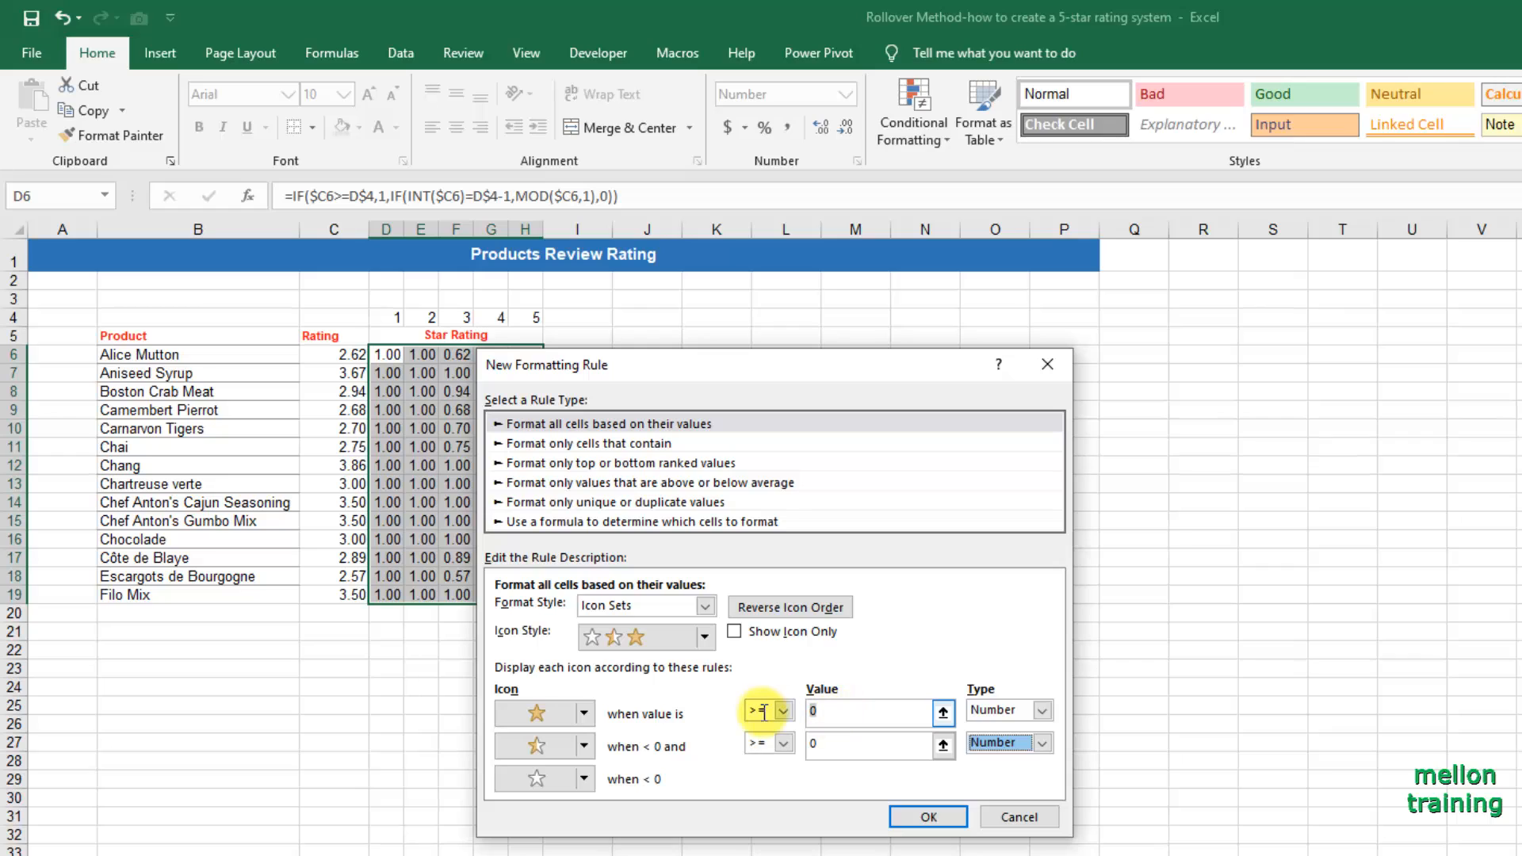
pyautogui.write('1')
pyautogui.click(828, 744)
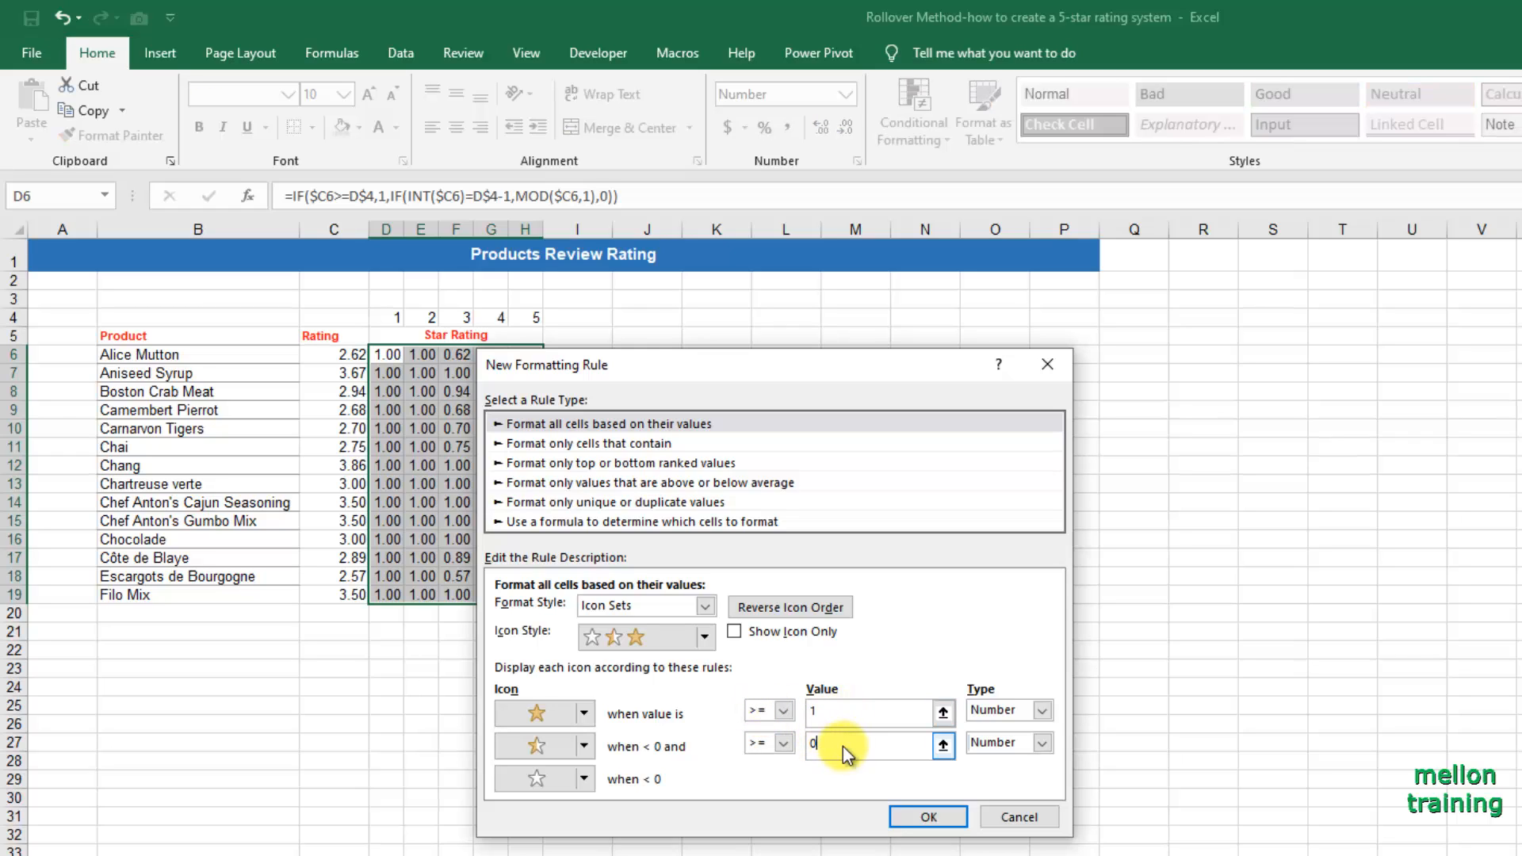
pyautogui.write('0.')
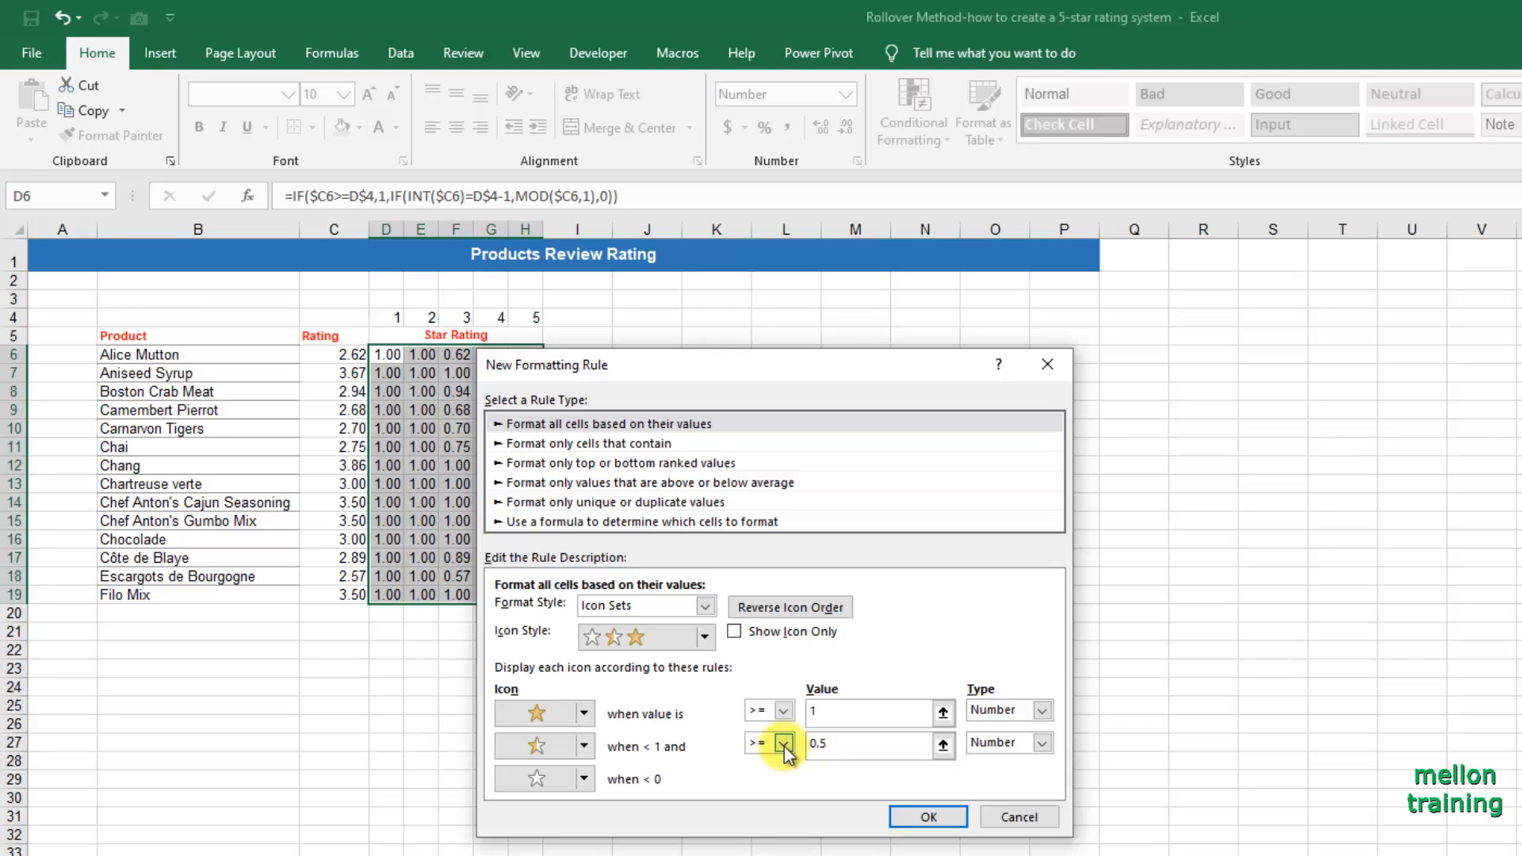
pyautogui.write('5')
# Show only the icons without the cell values, apply the star rule to D6:H19 and deselect the range.
pyautogui.click(735, 632)
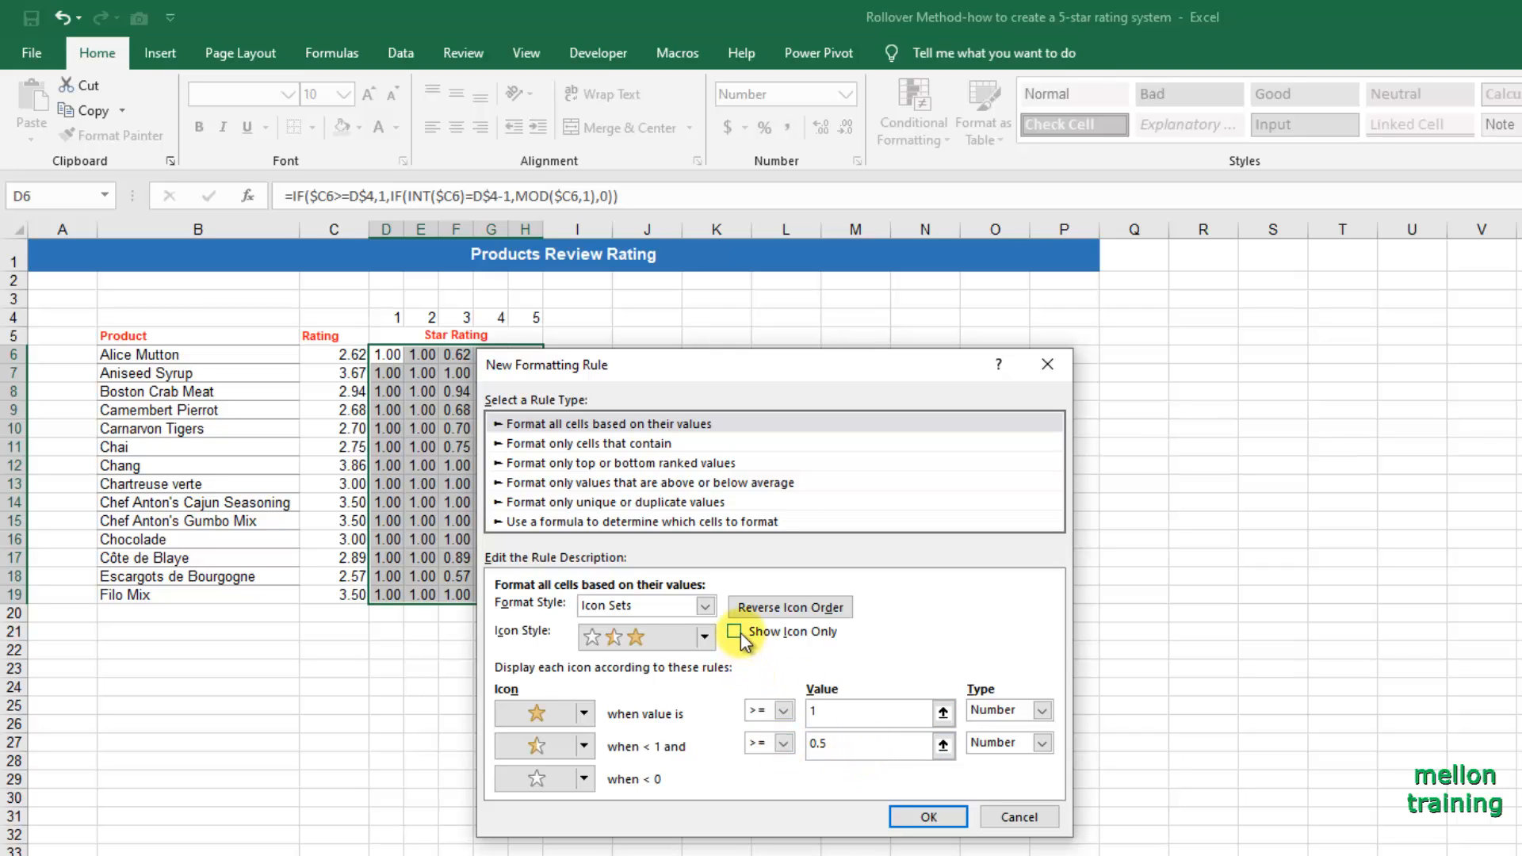
pyautogui.click(922, 819)
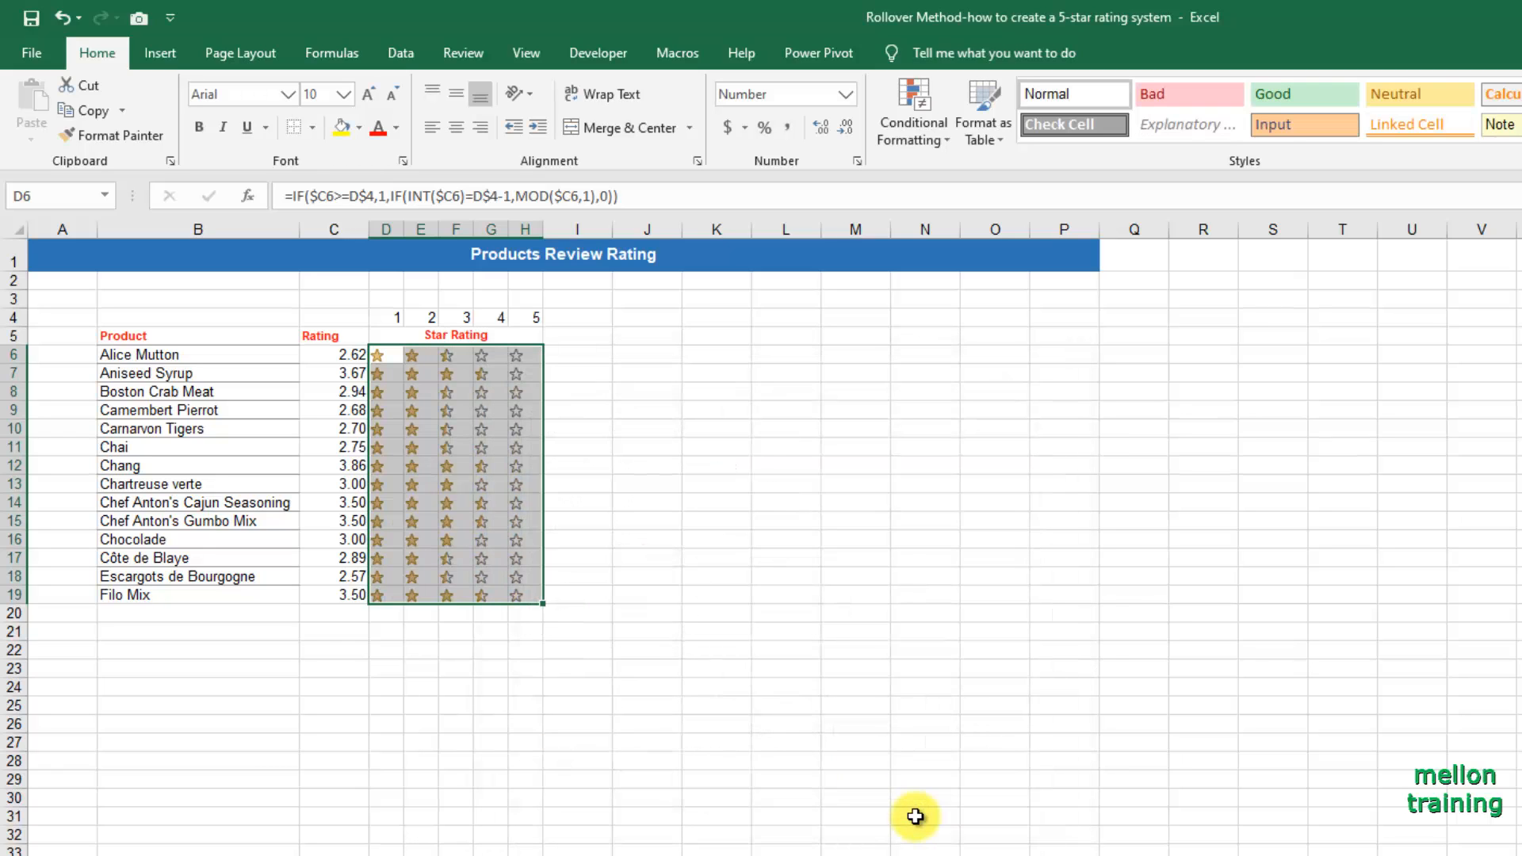
pyautogui.click(874, 816)
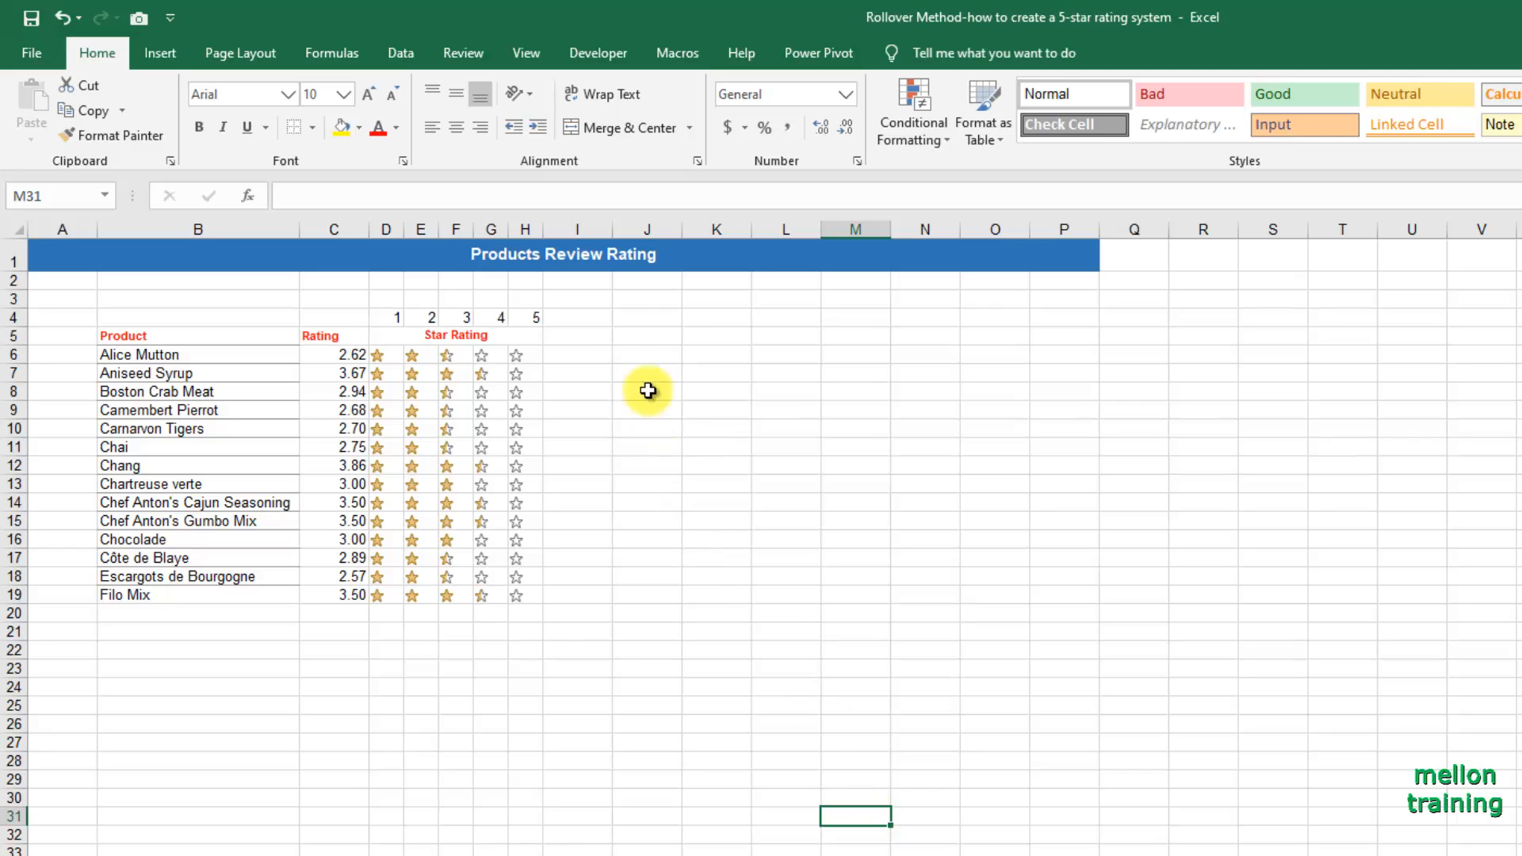
# Enter the rating headers 1, 2, 3, 4 and 5 across J4:N4.
pyautogui.click(645, 321)
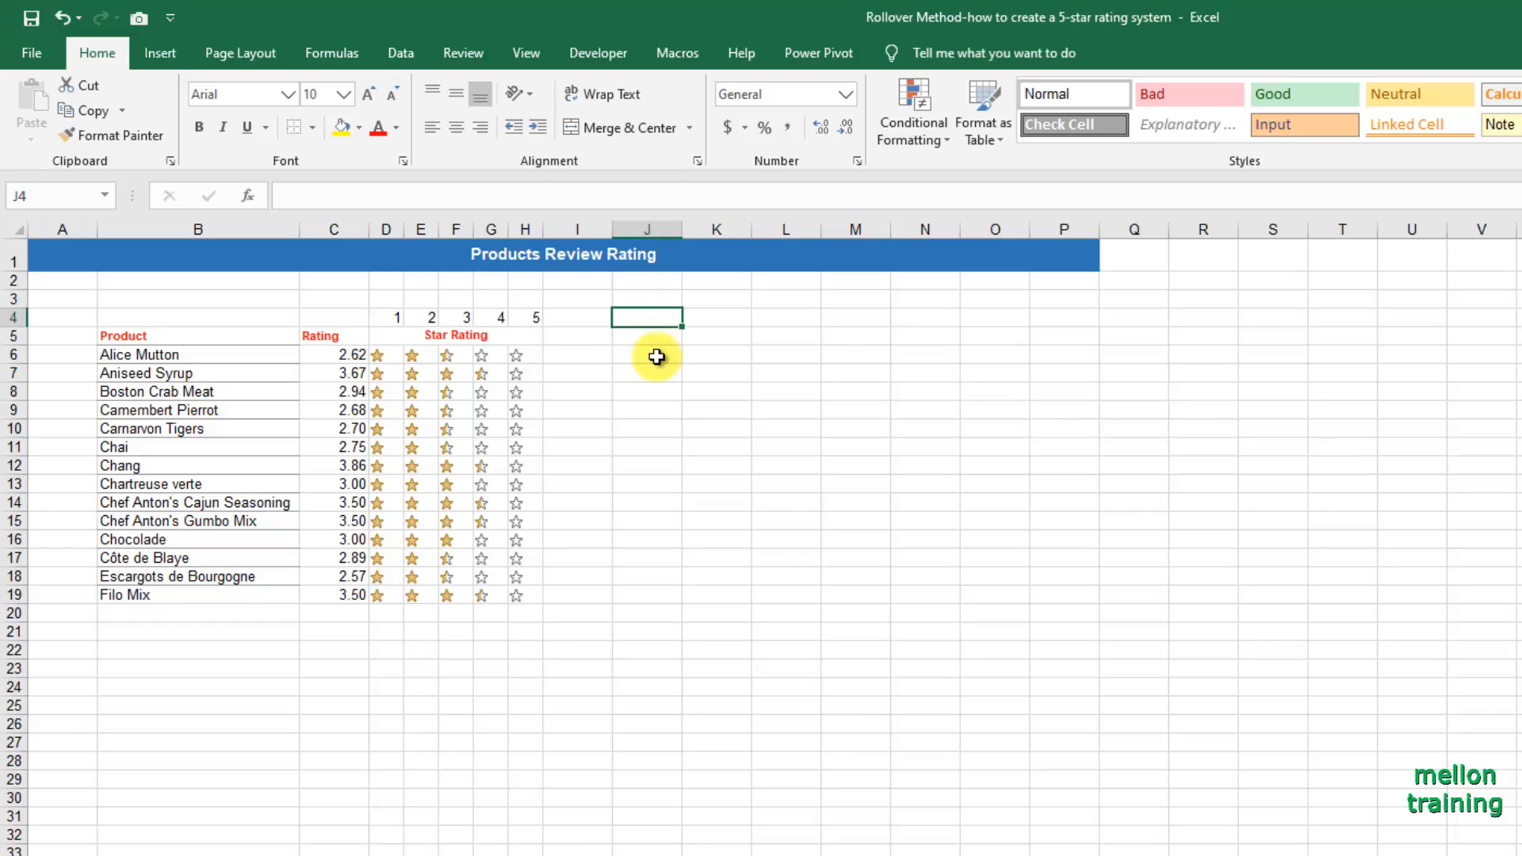
pyautogui.write('1\t2\t3\t4\t5')
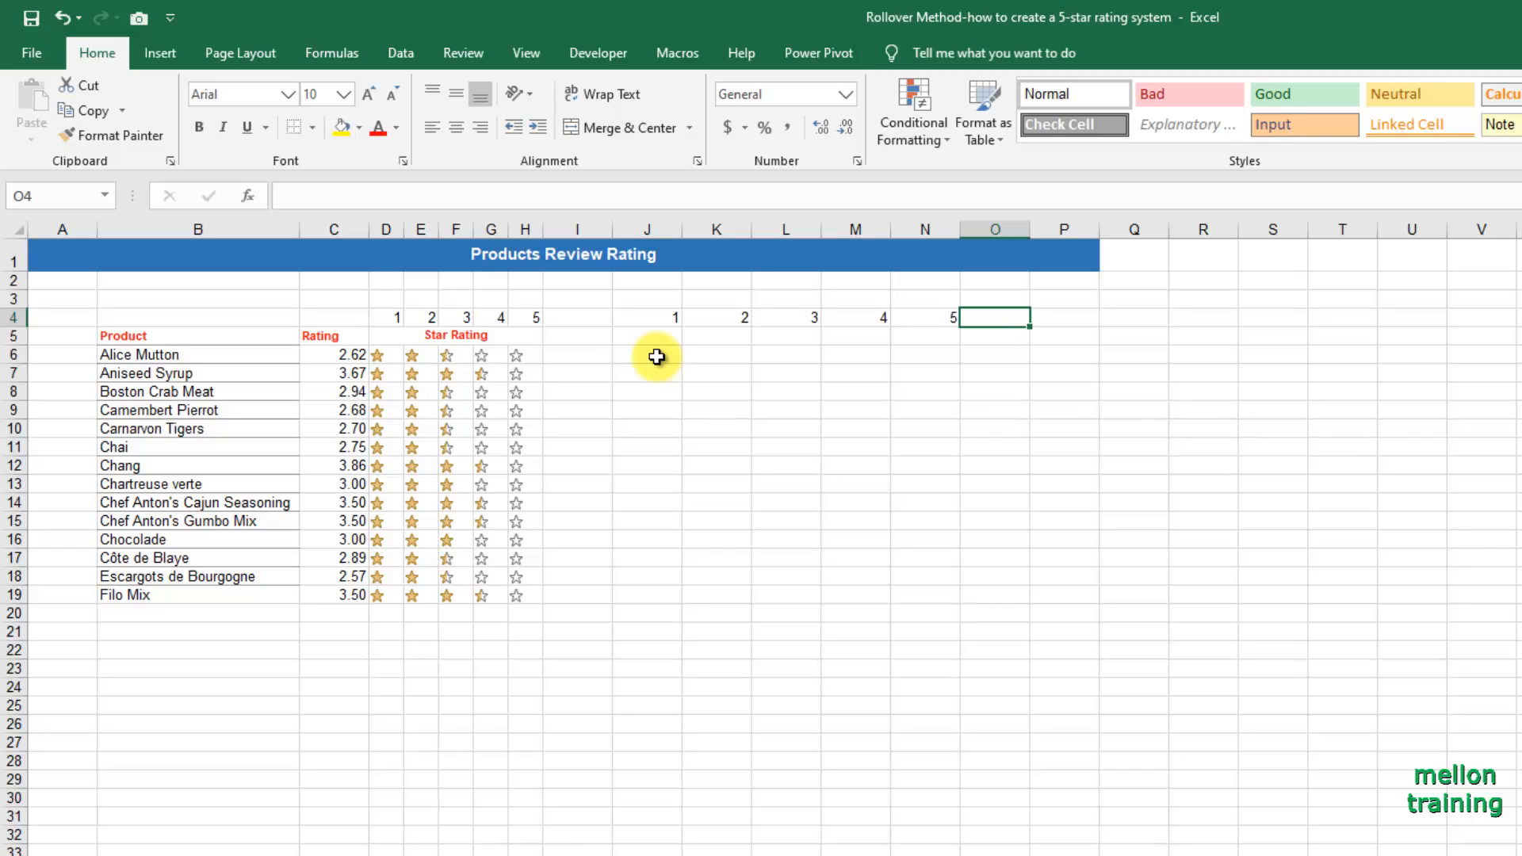
# Begin a COUNTIFS formula in J6 with Table1[[Product]:[Product]] as the first criteria range.
pyautogui.click(656, 357)
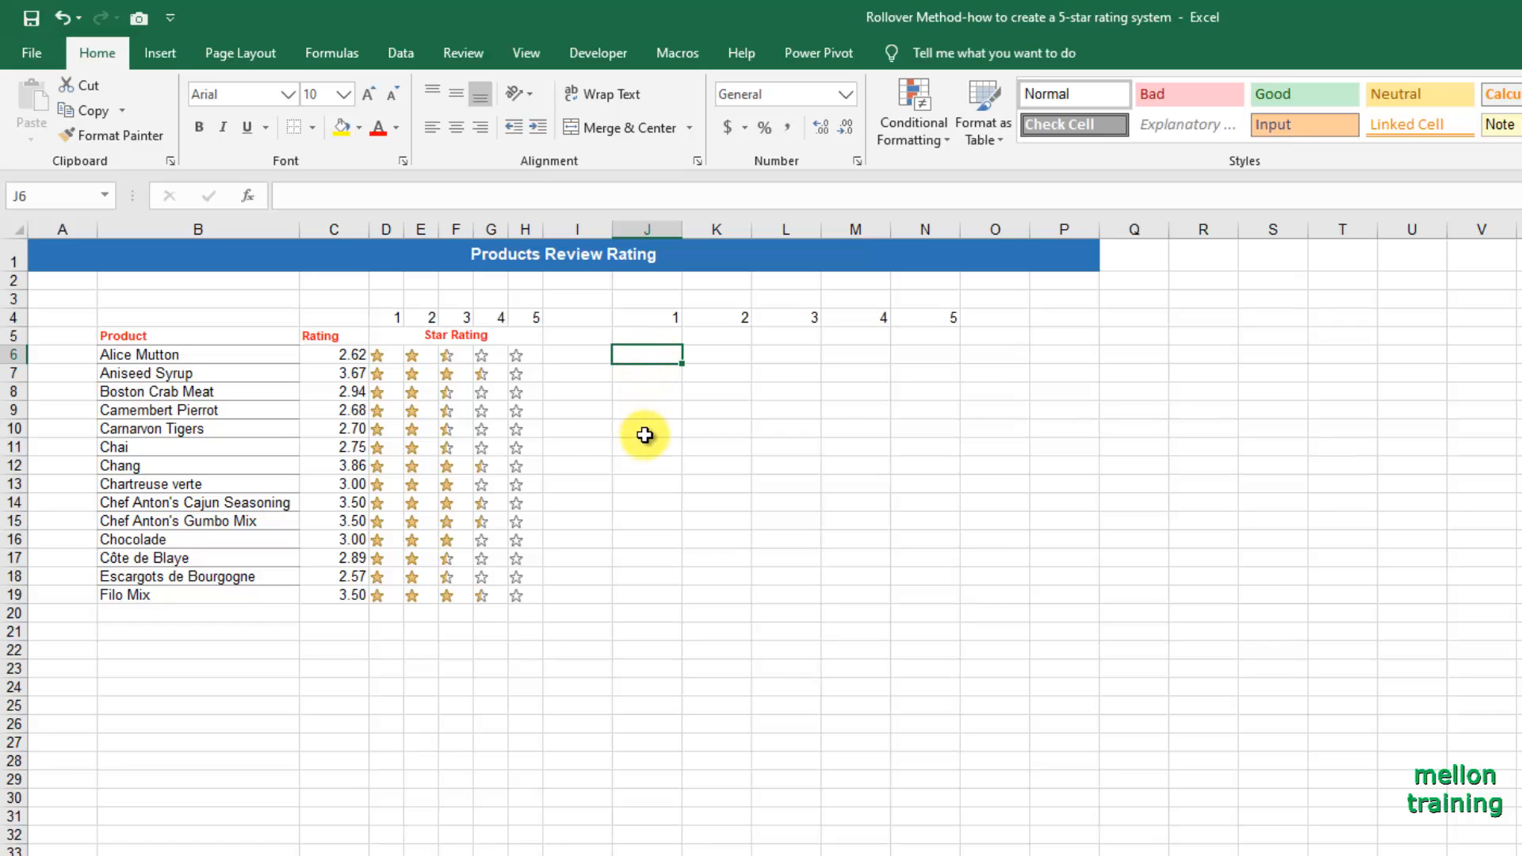
pyautogui.write('=COUNTI')
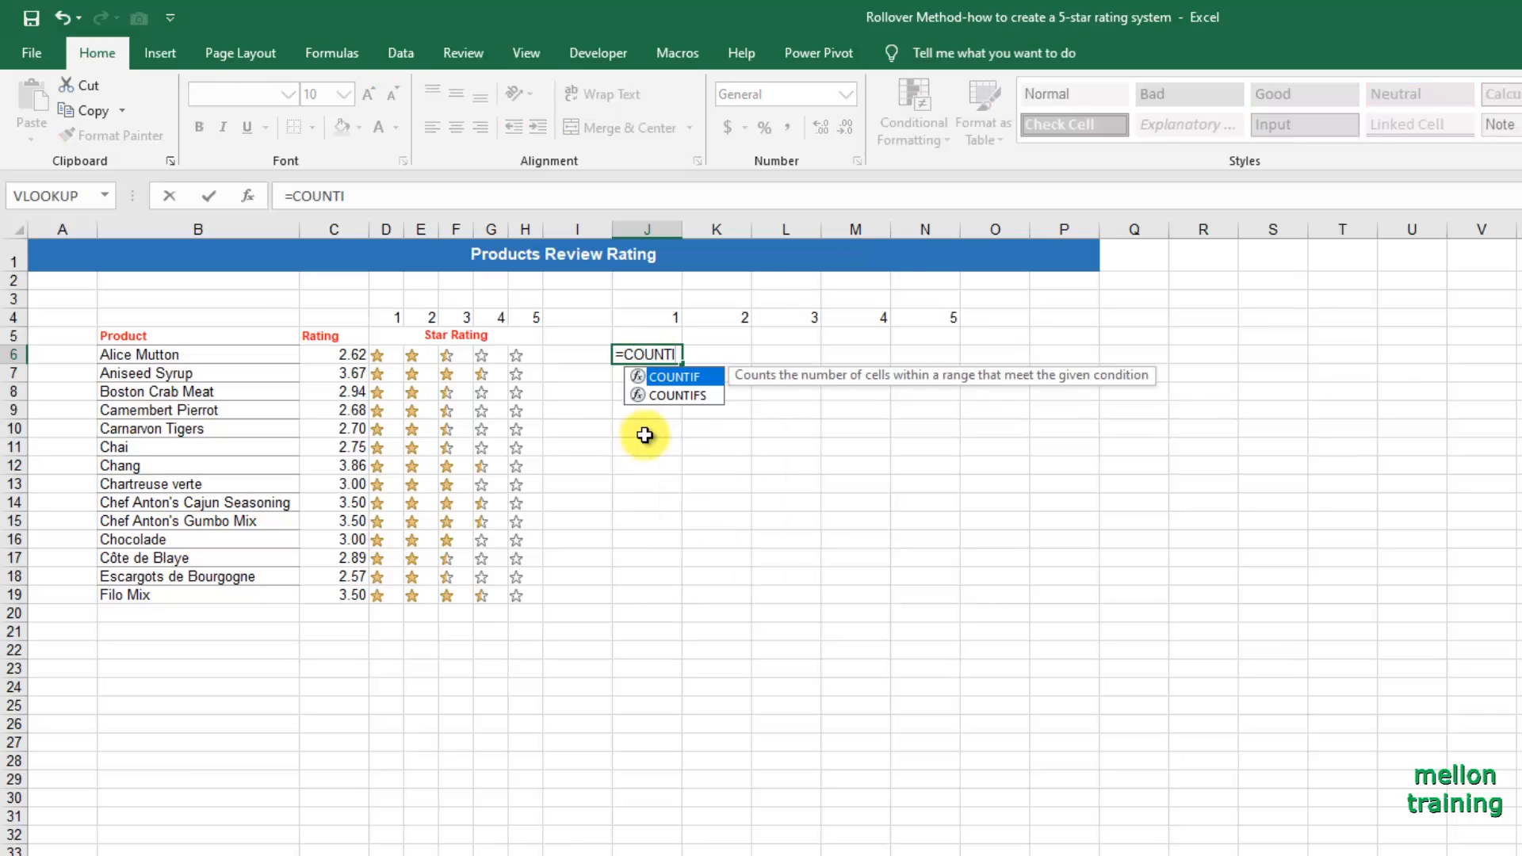
pyautogui.press('Down')
pyautogui.press('Tab')
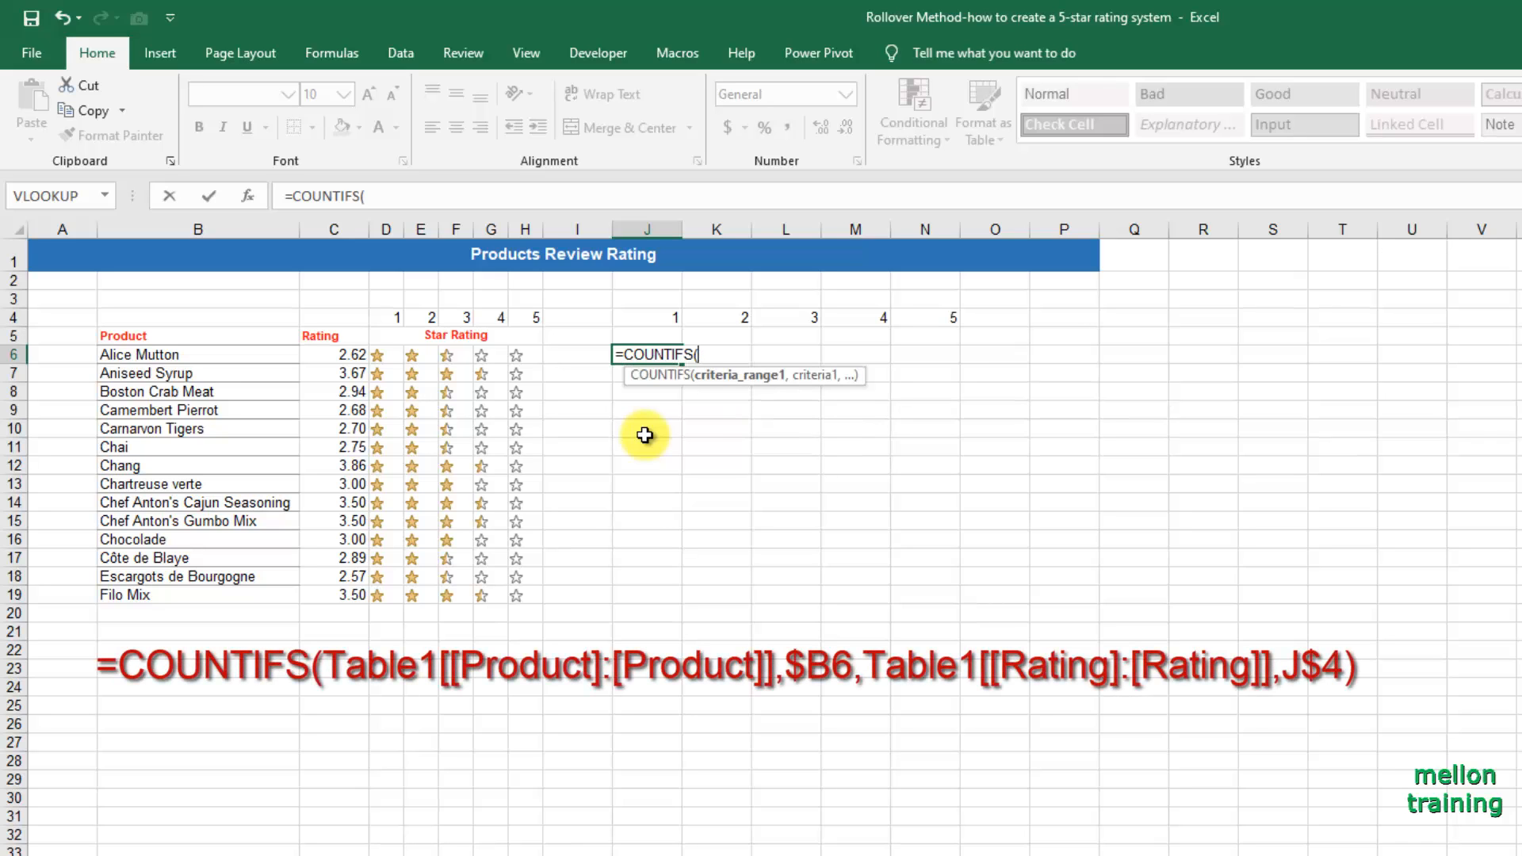
pyautogui.write('Table1[')
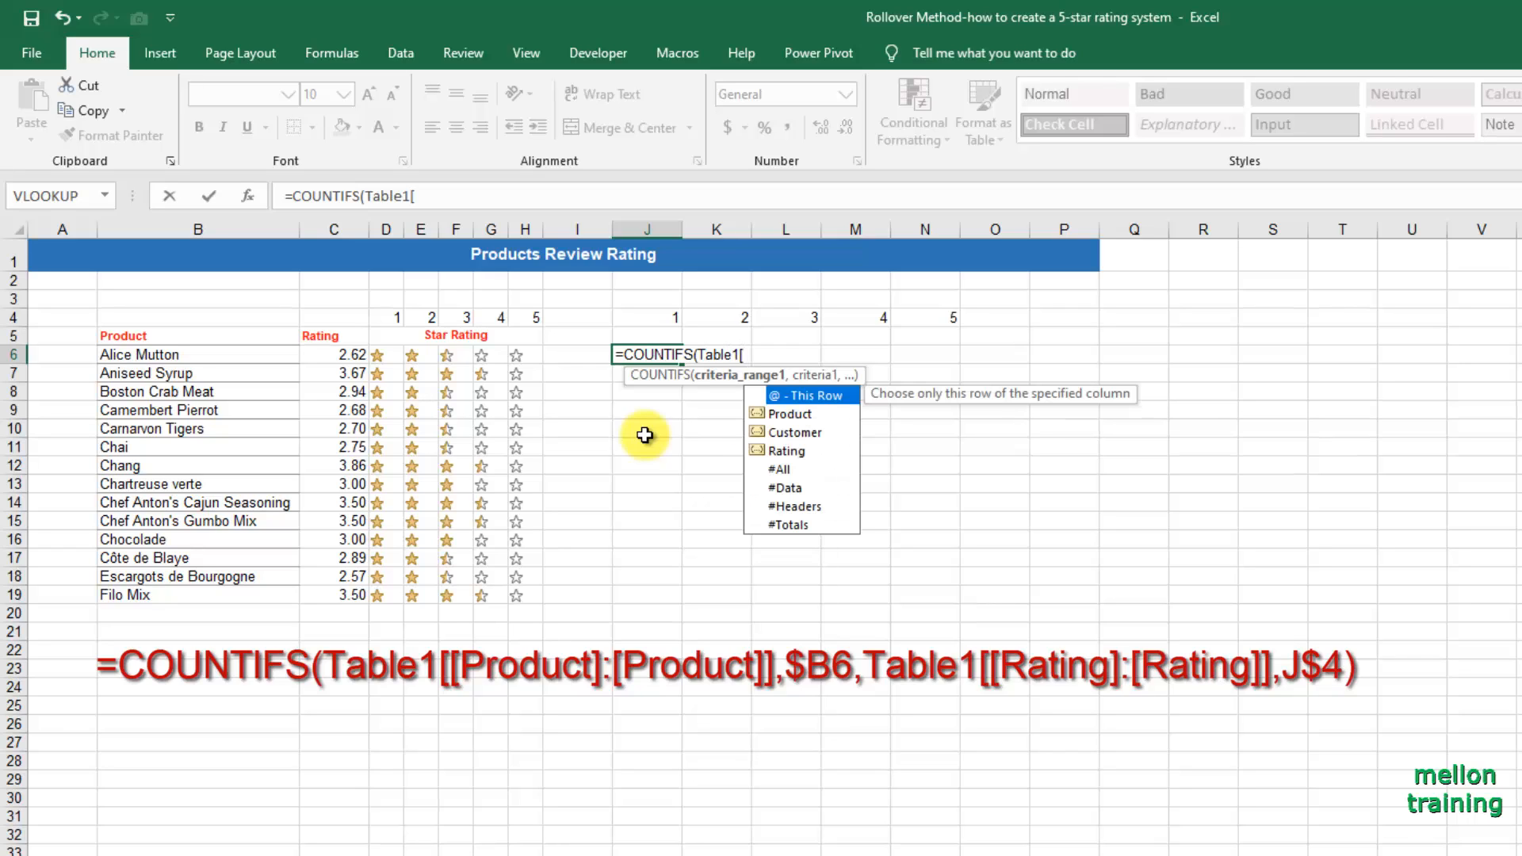
pyautogui.write('[')
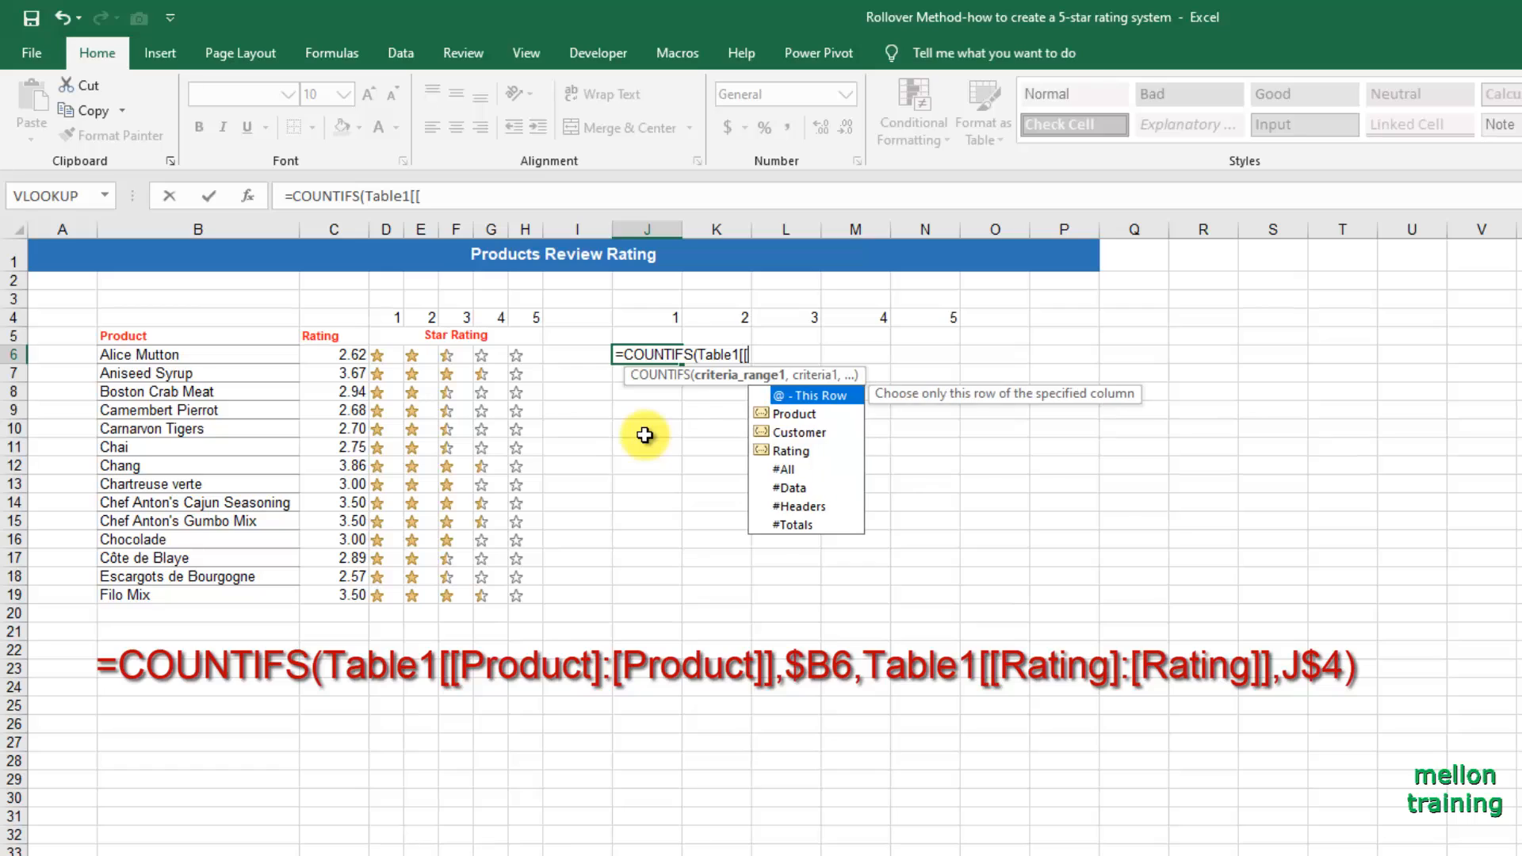
pyautogui.write('pRO')
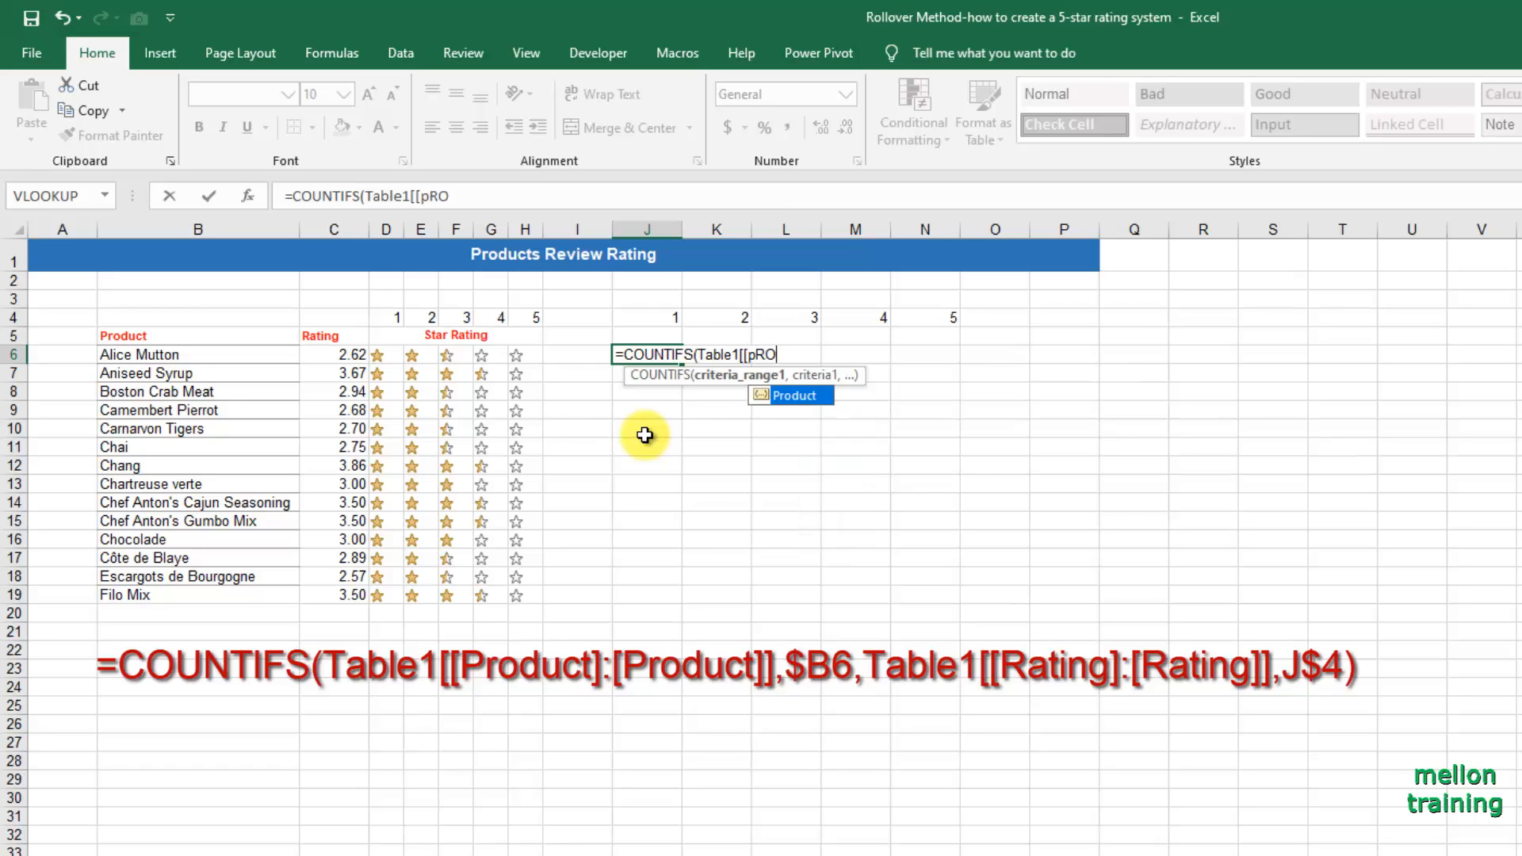
pyautogui.press('Tab')
pyautogui.write(']:')
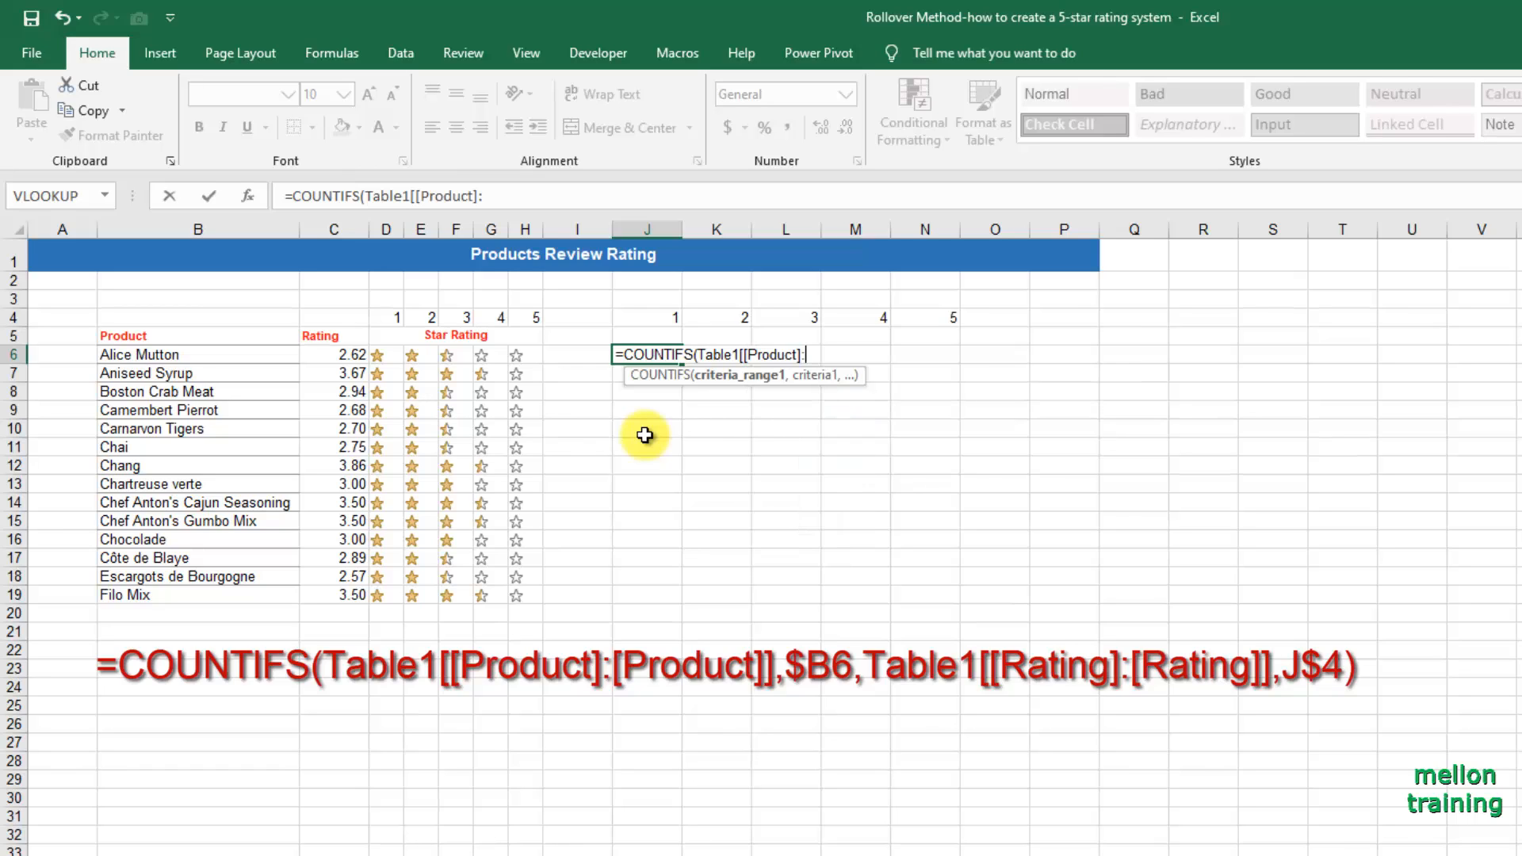
pyautogui.write('[')
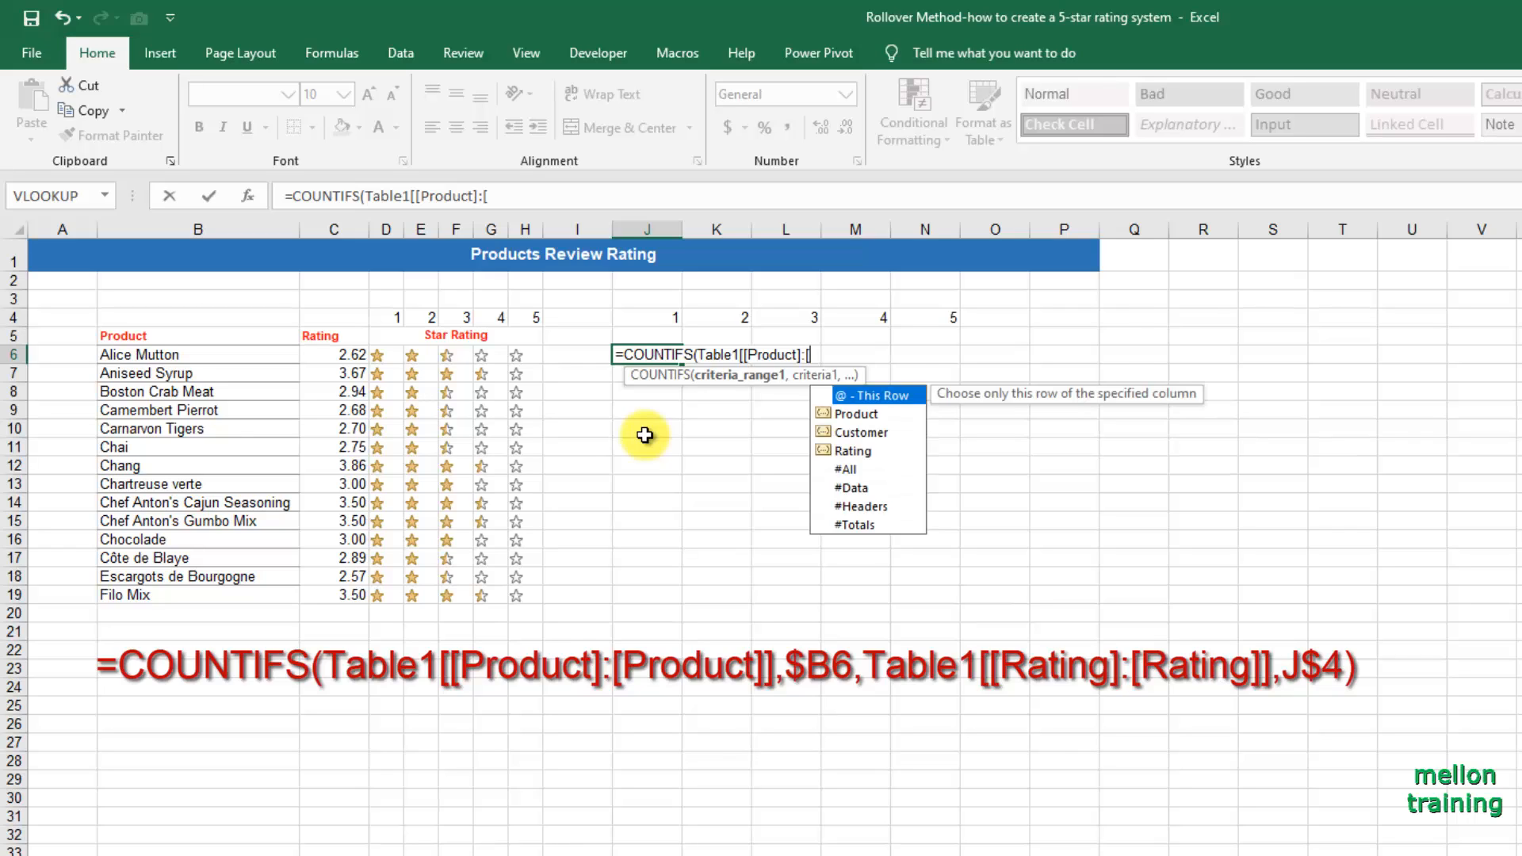
pyautogui.press('Down')
pyautogui.press('Tab')
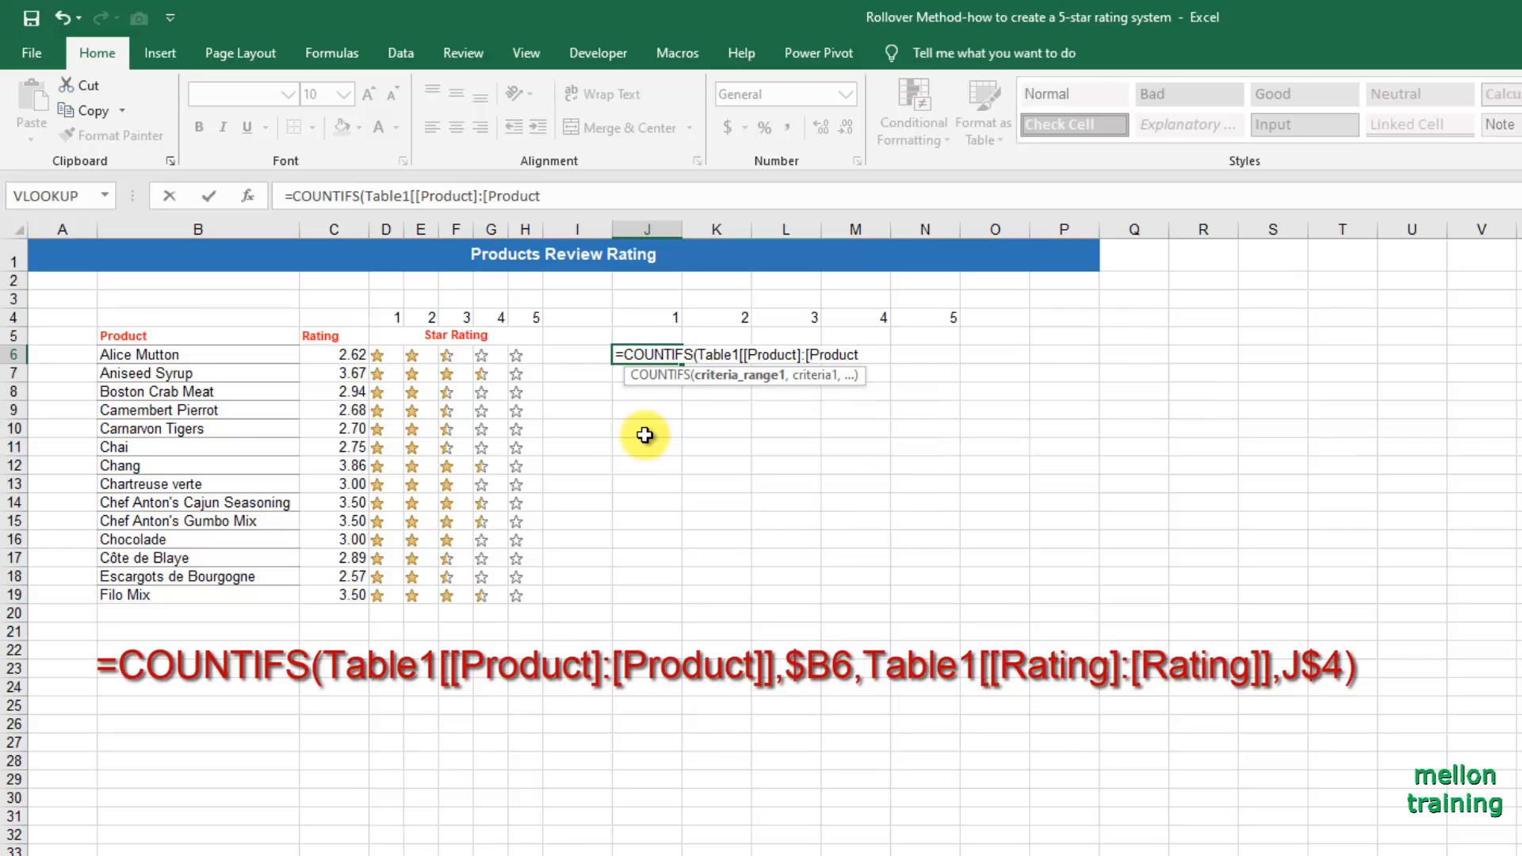
pyautogui.write(']],')
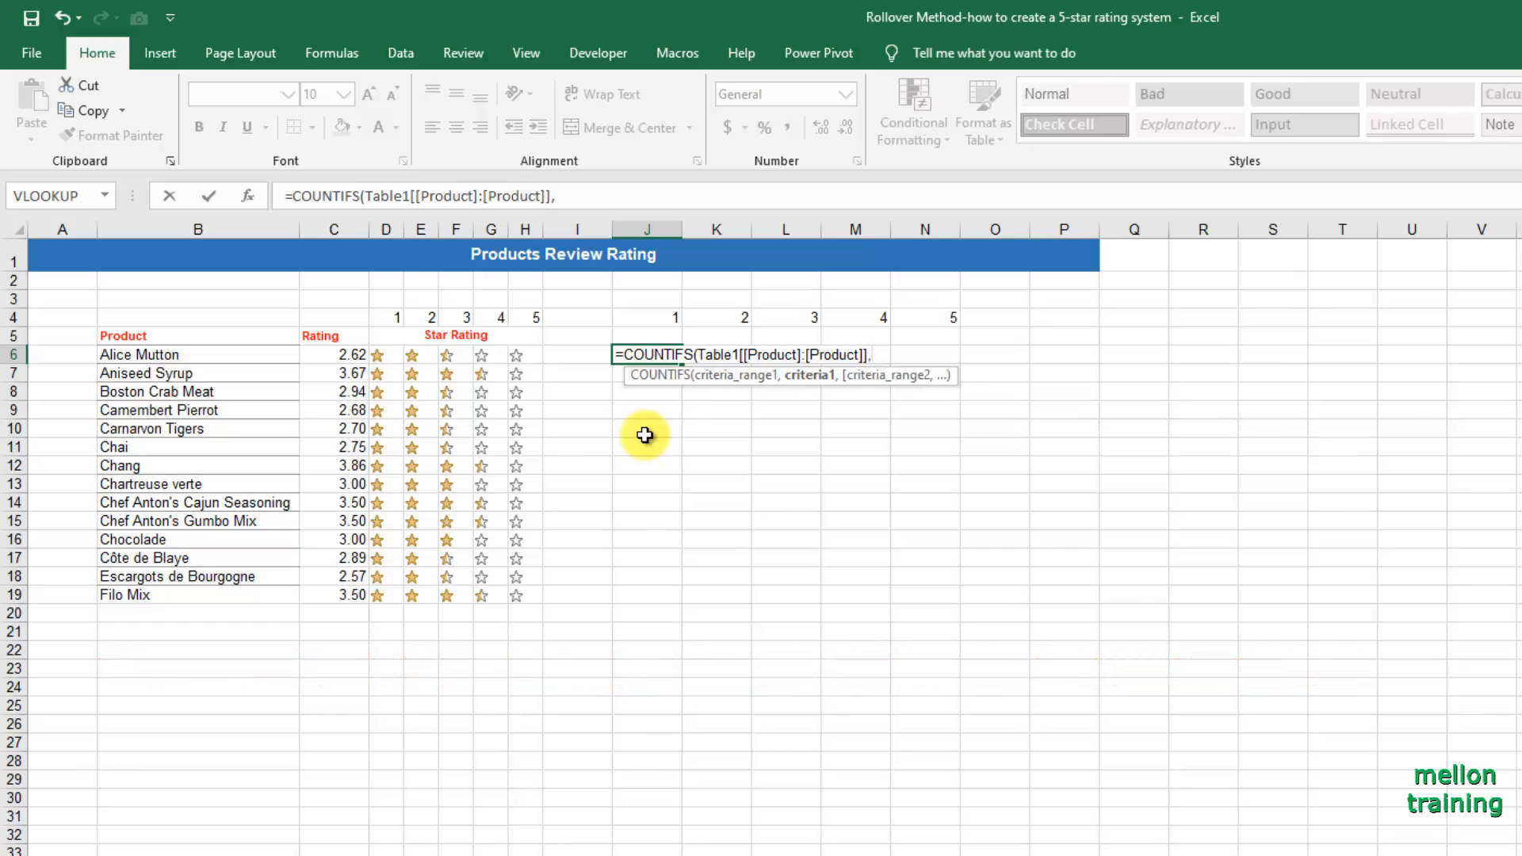
pyautogui.write('$B6')
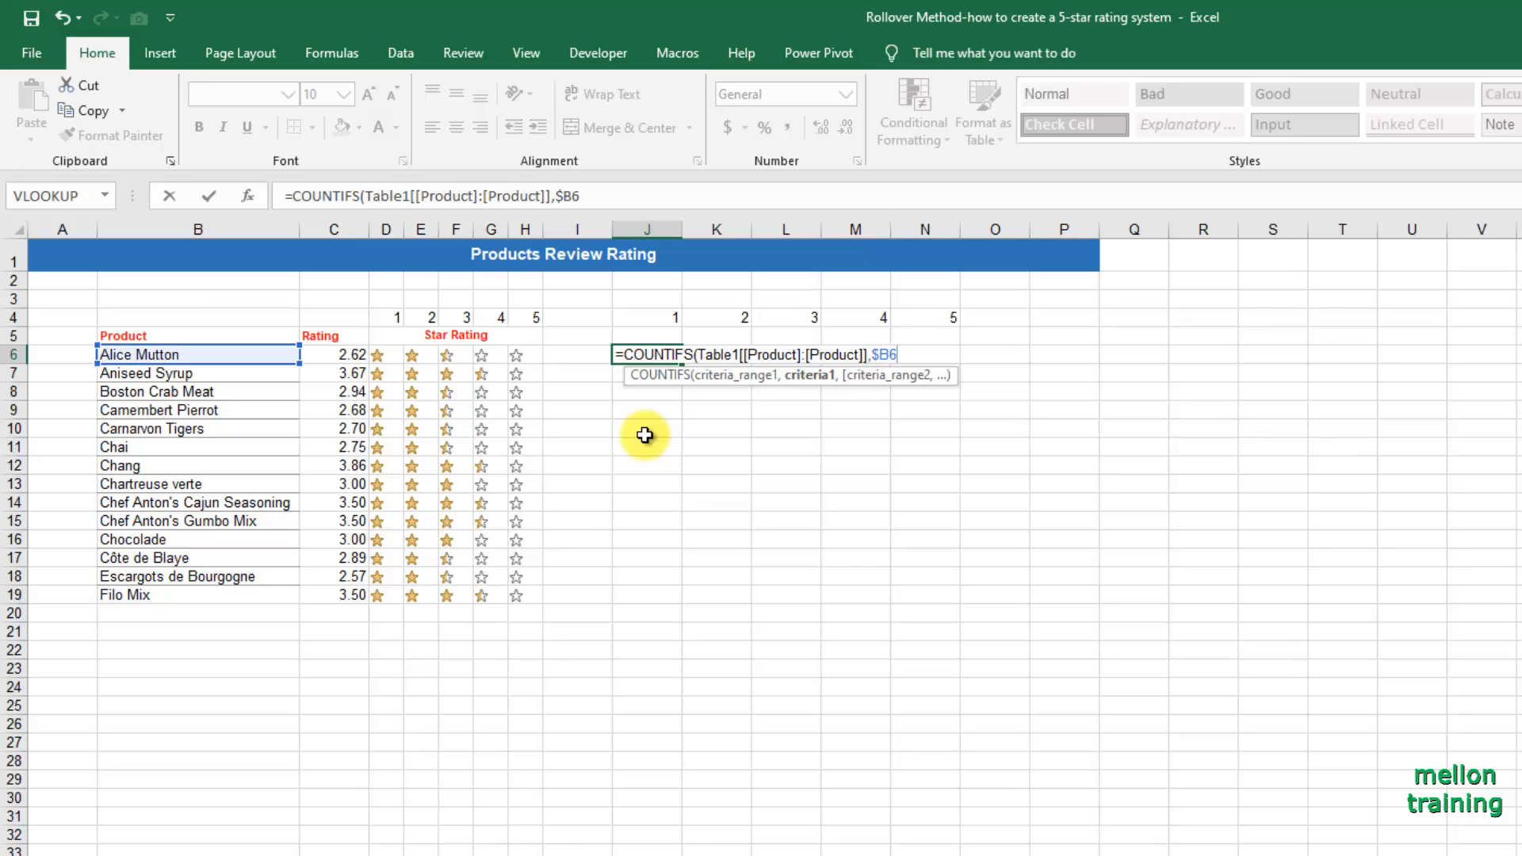
pyautogui.write(',')
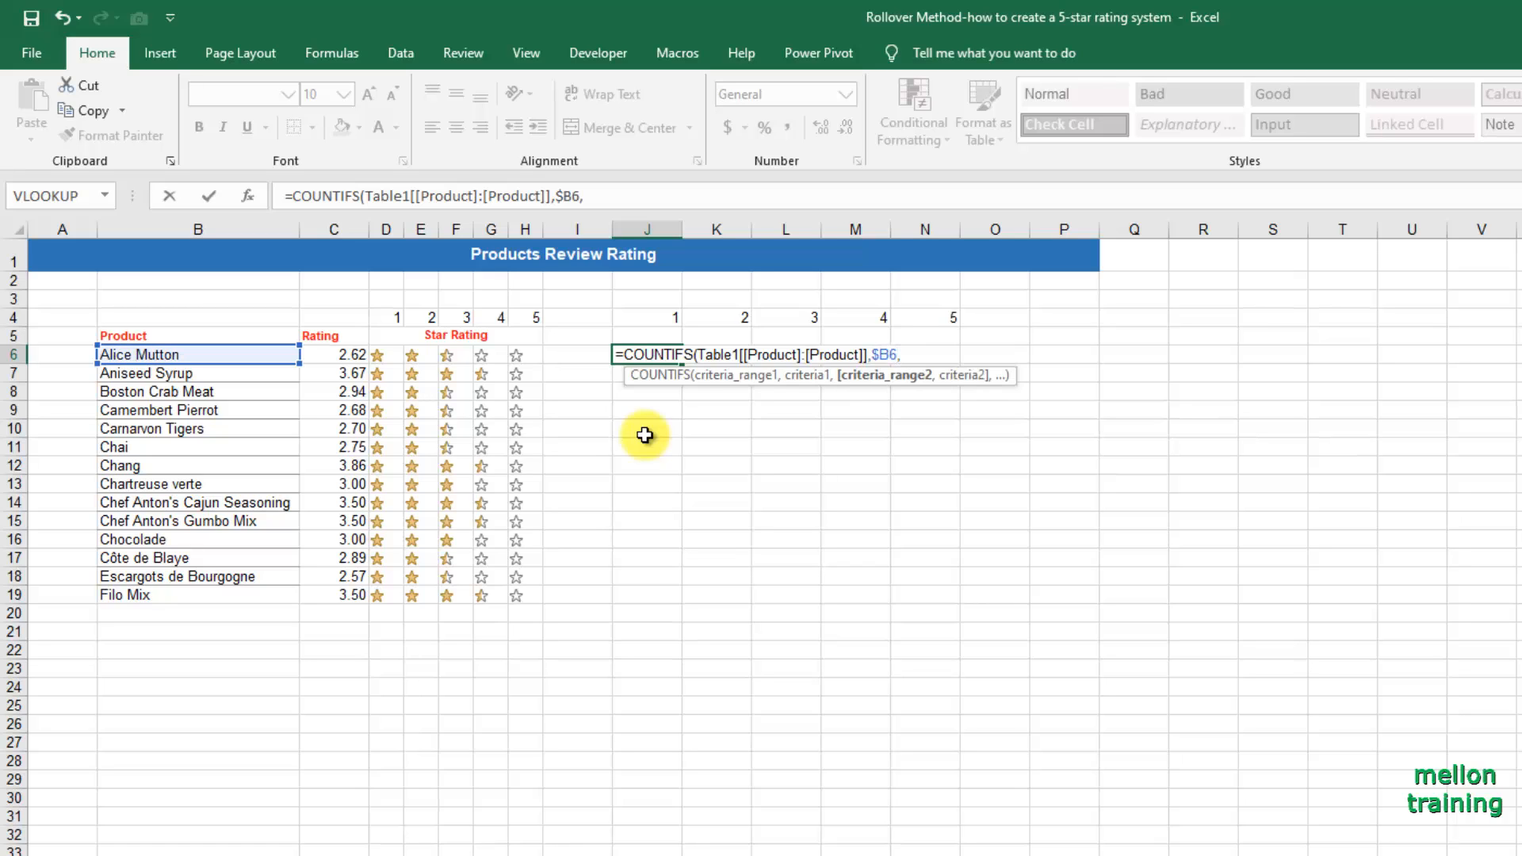
pyautogui.write('Table1[[Ra')
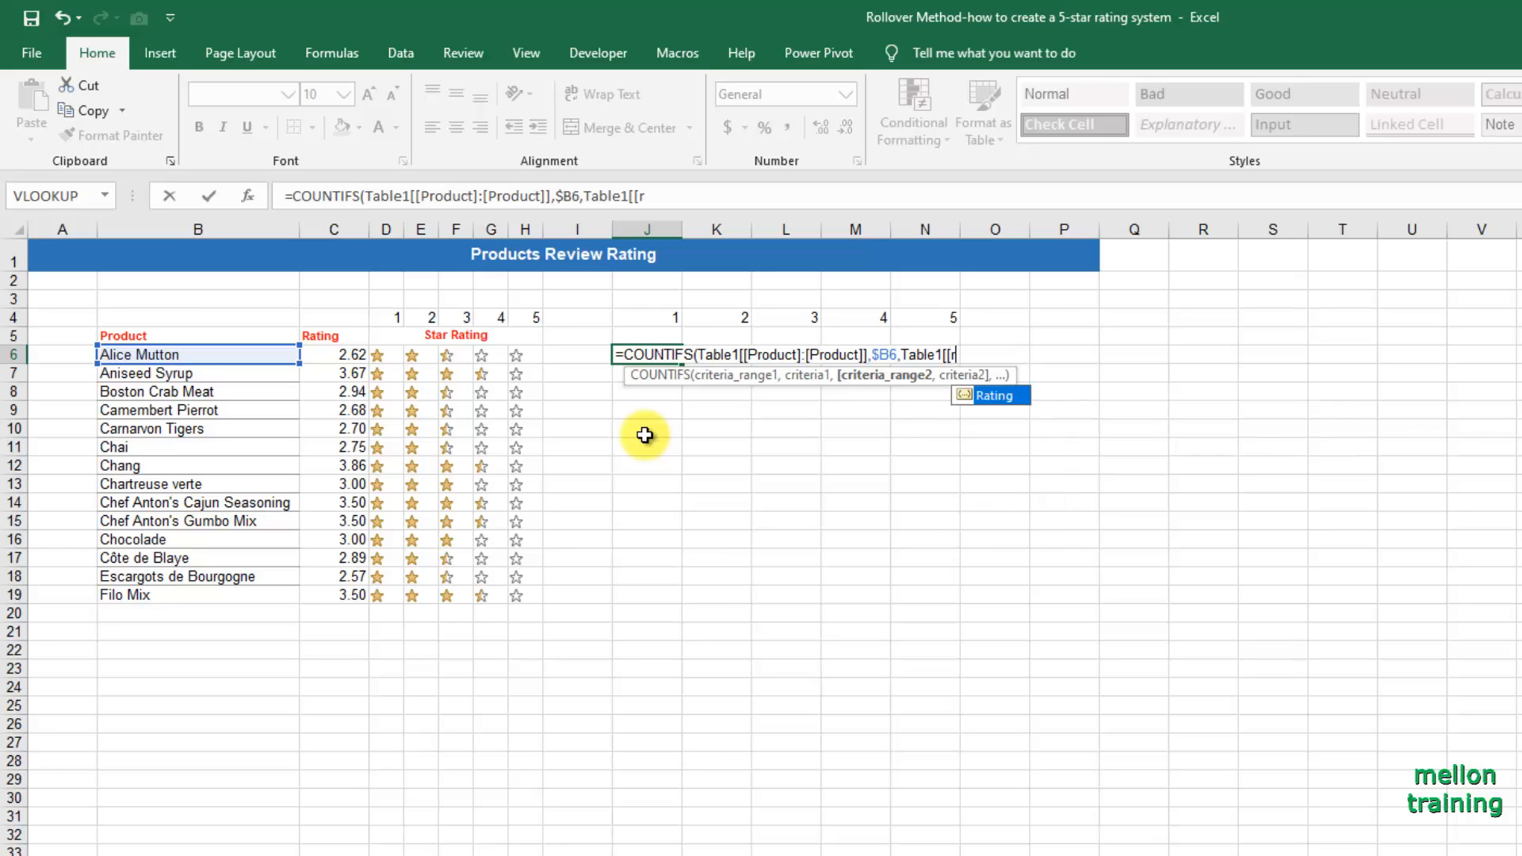
# Add Table1[[Rating]:[Rating]] as the second criteria range of the J6 COUNTIFS formula.
pyautogui.press('Tab')
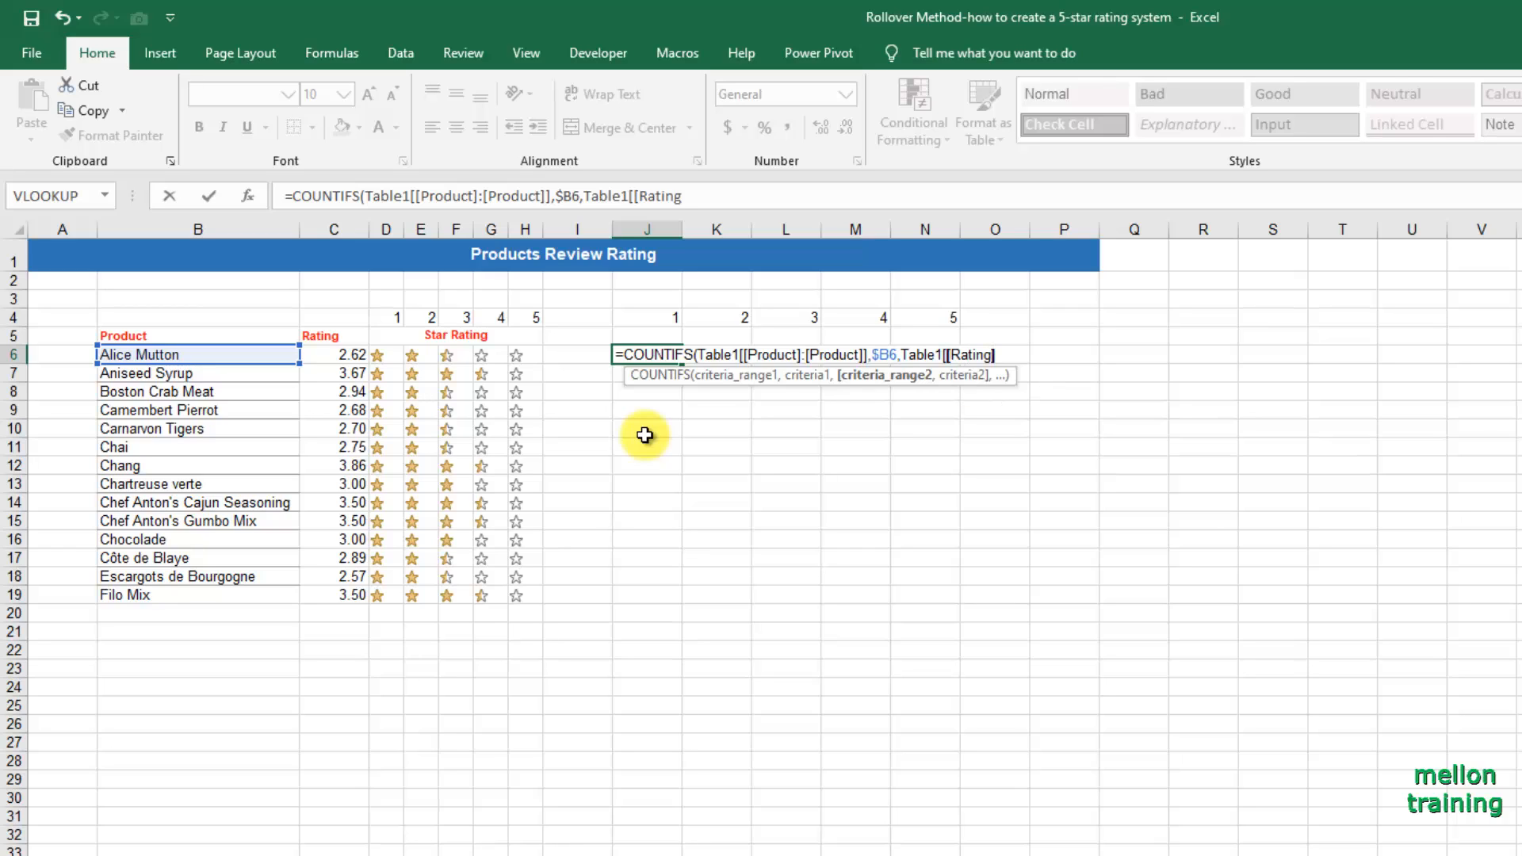
pyautogui.write(':[')
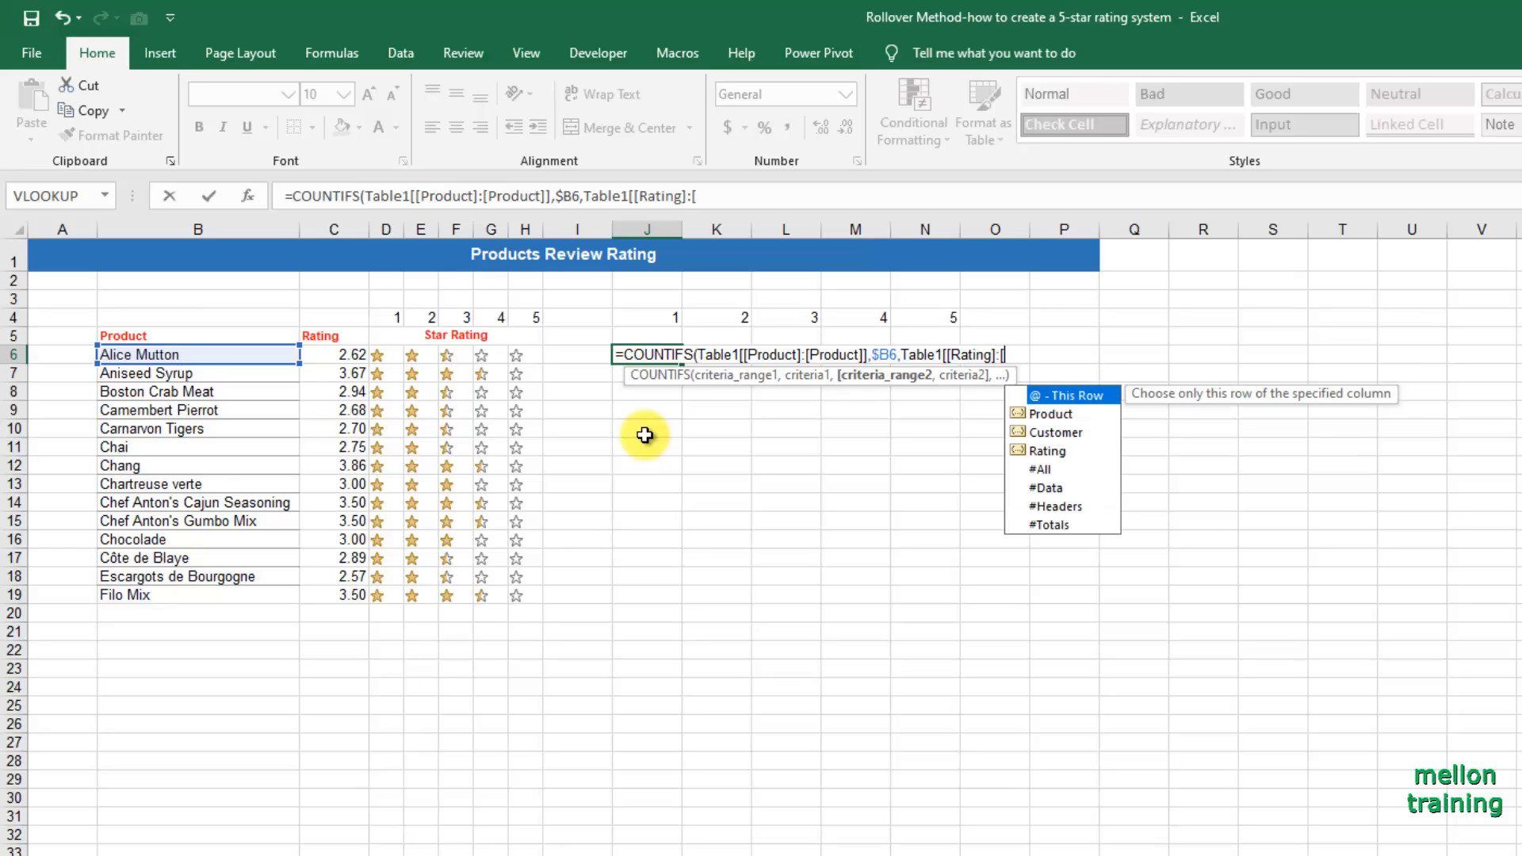
pyautogui.press('Down')
pyautogui.press('Down')
pyautogui.press('Down')
pyautogui.press('Tab')
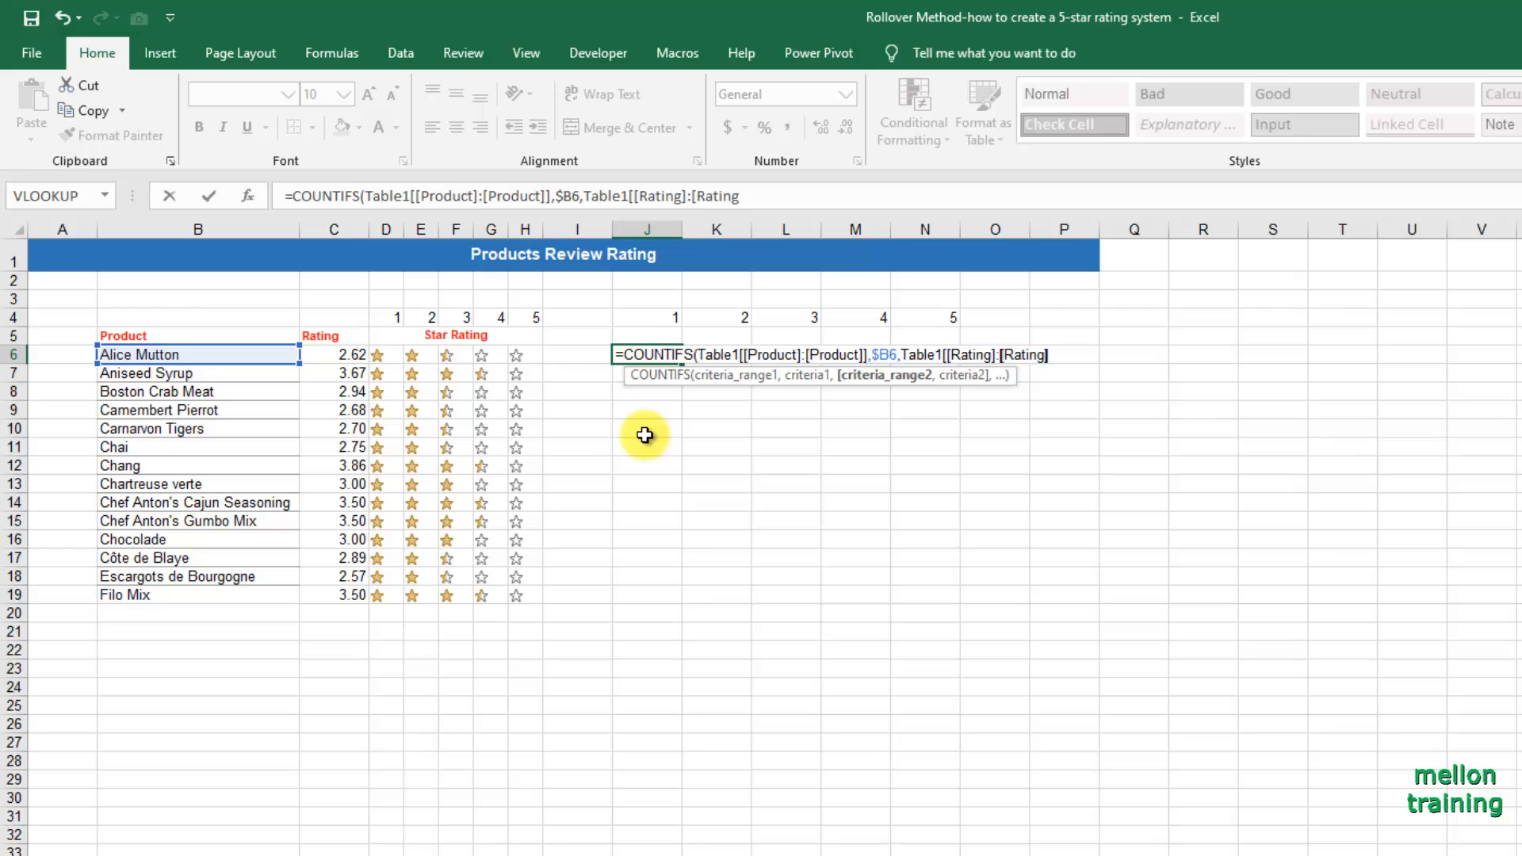
pyautogui.write(']],')
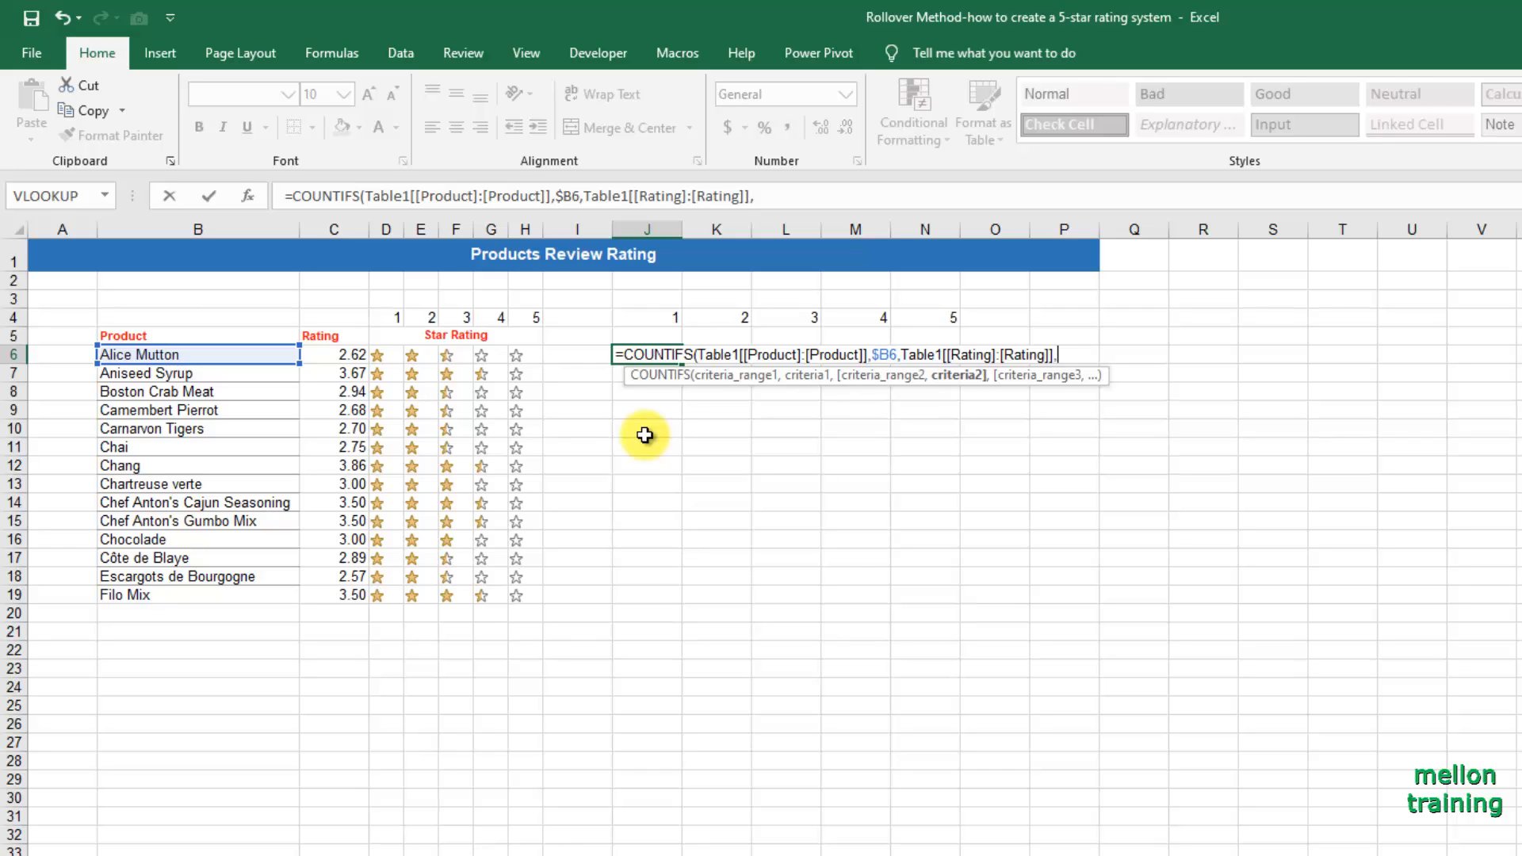
pyautogui.write('J$4')
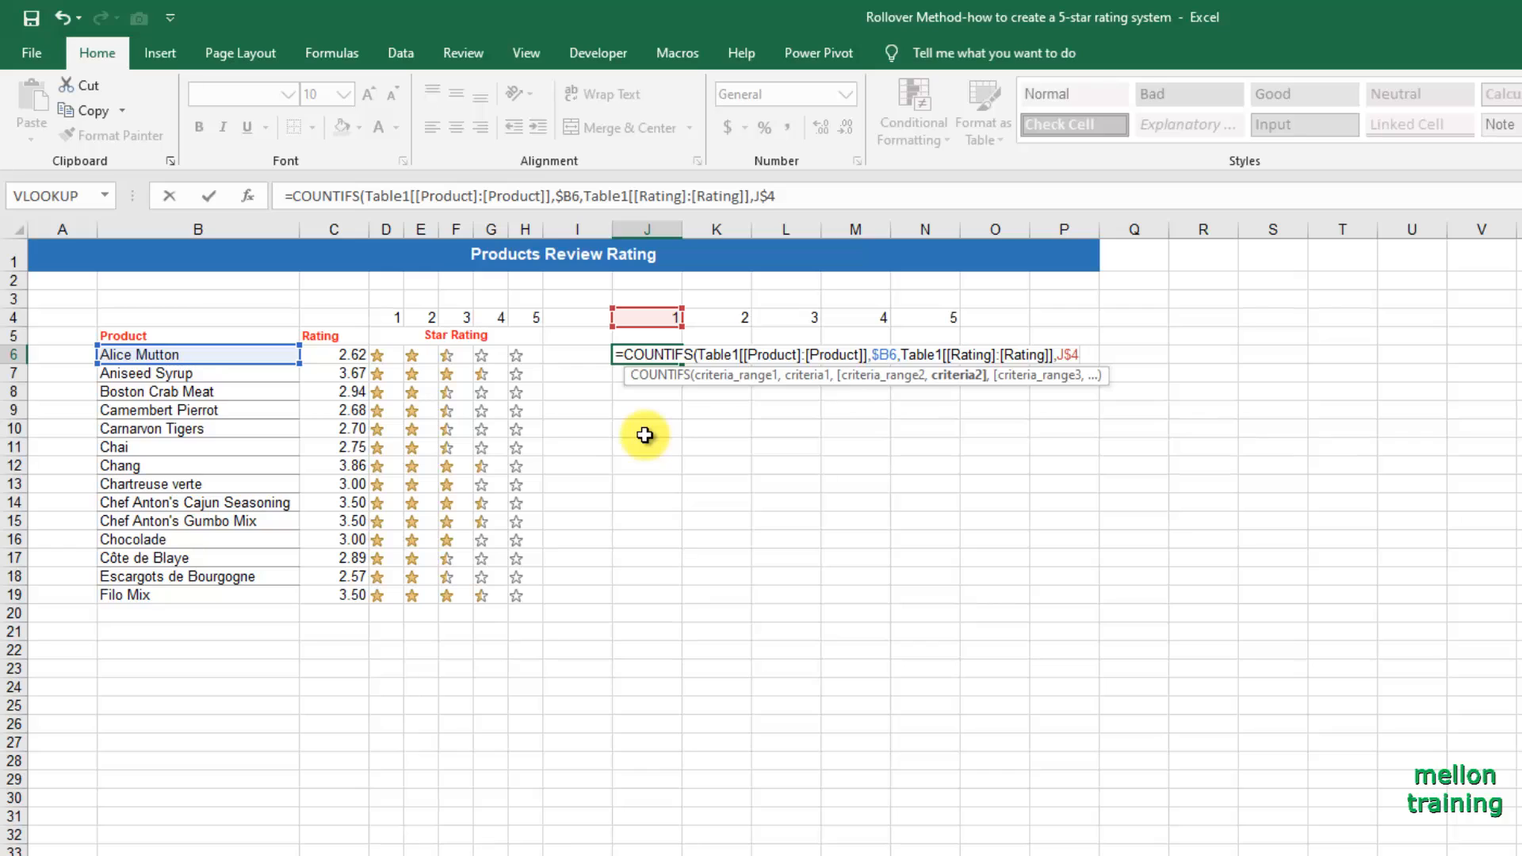
pyautogui.write(')')
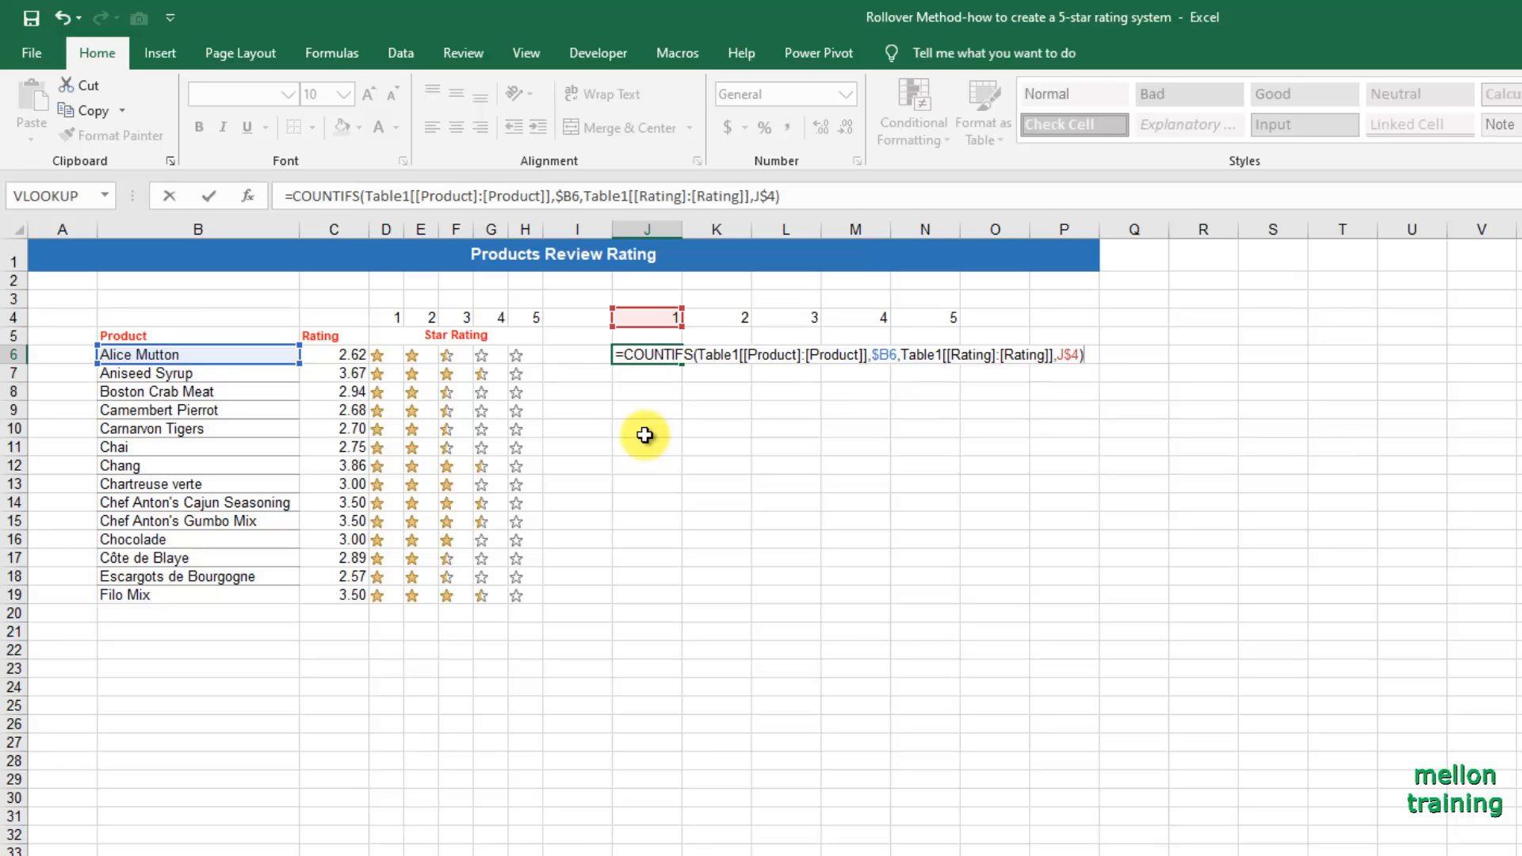
# Complete the J6 COUNTIFS formula with J$4 as the second criterion and enter it.
pyautogui.press('Return')
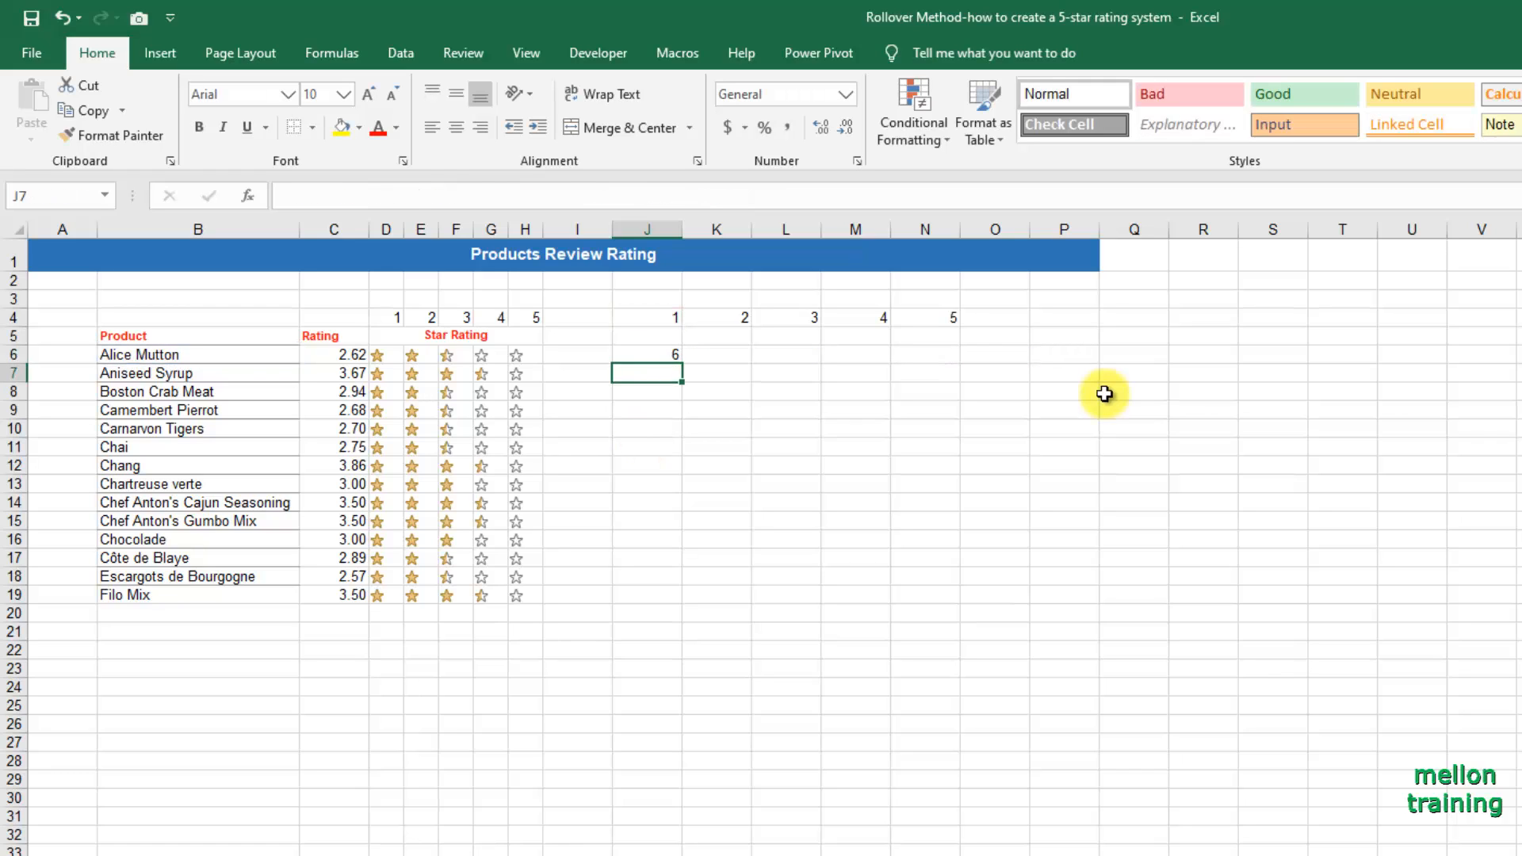
# Fill the J6 COUNTIFS formula across the range J6:N19.
pyautogui.press('Up')
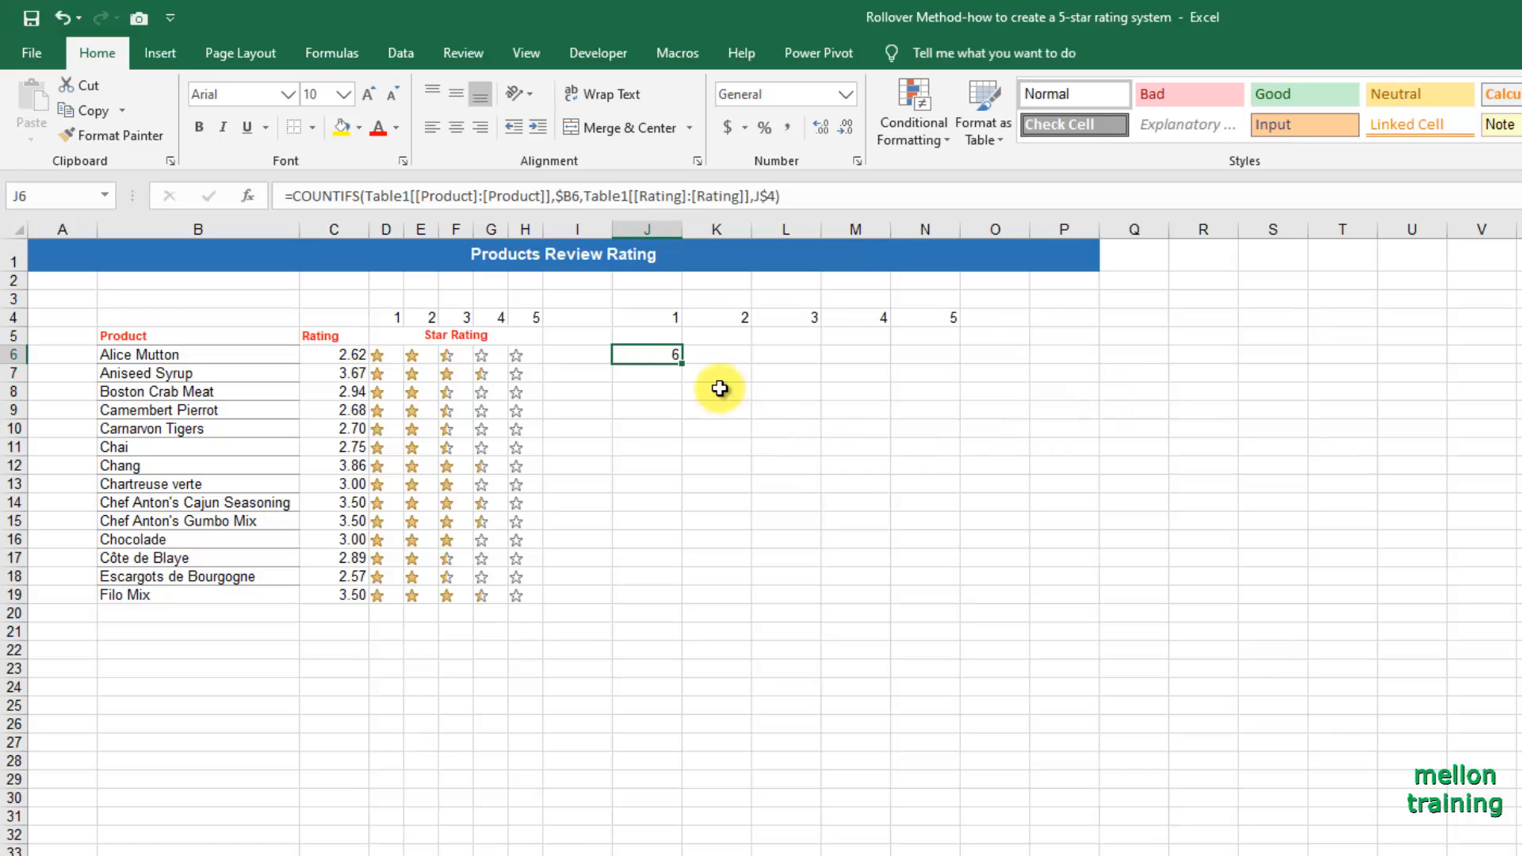
pyautogui.moveTo(684, 368); pyautogui.dragTo(979, 602)
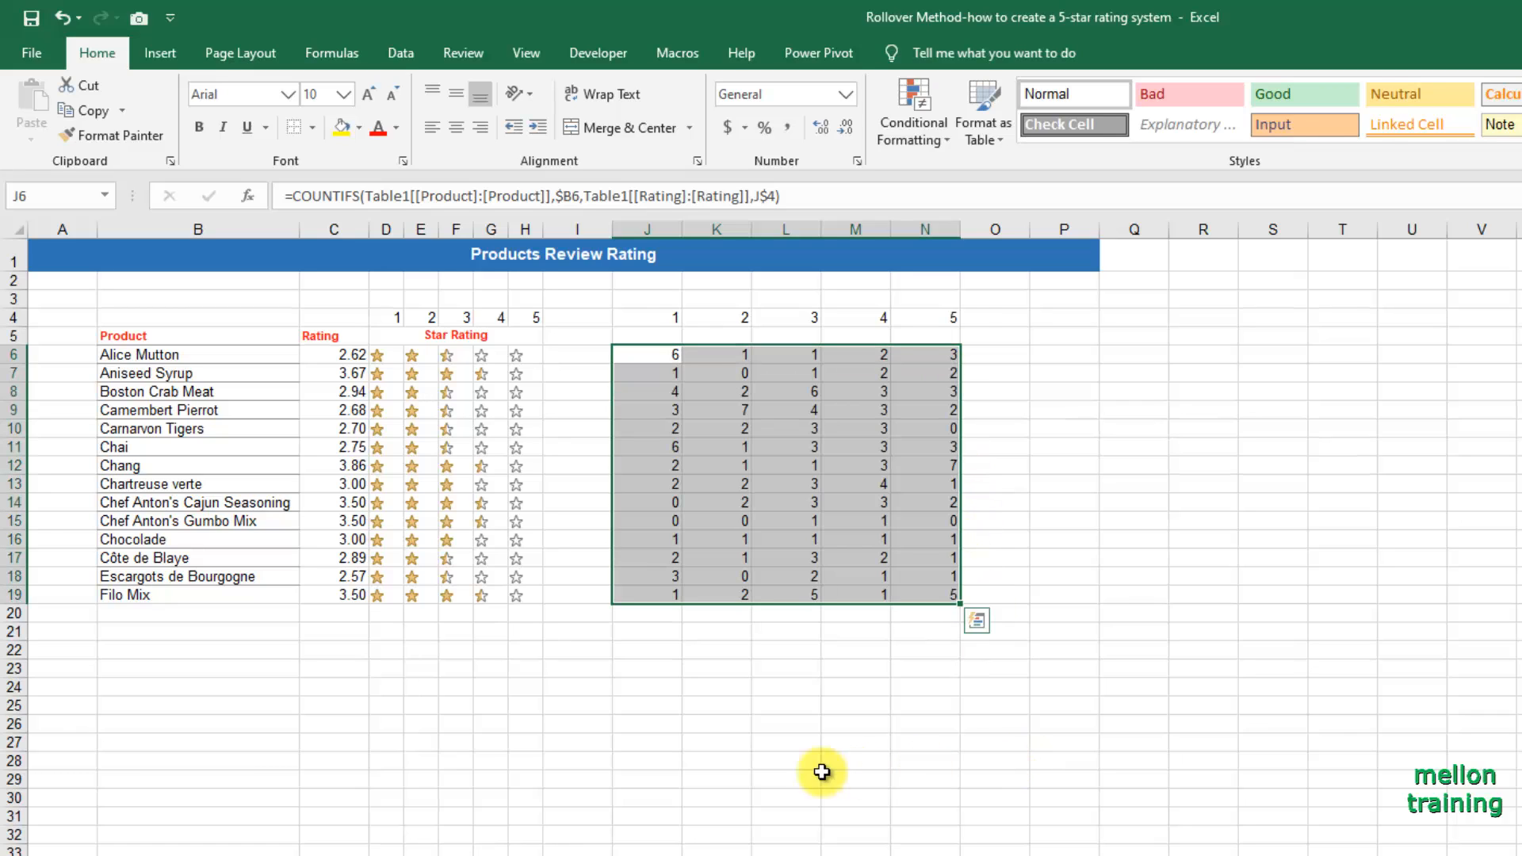
# Examine the individual Filo Mix ratings at the end of the Source Data sheet to check the 5-star count.
pyautogui.click(158, 593)
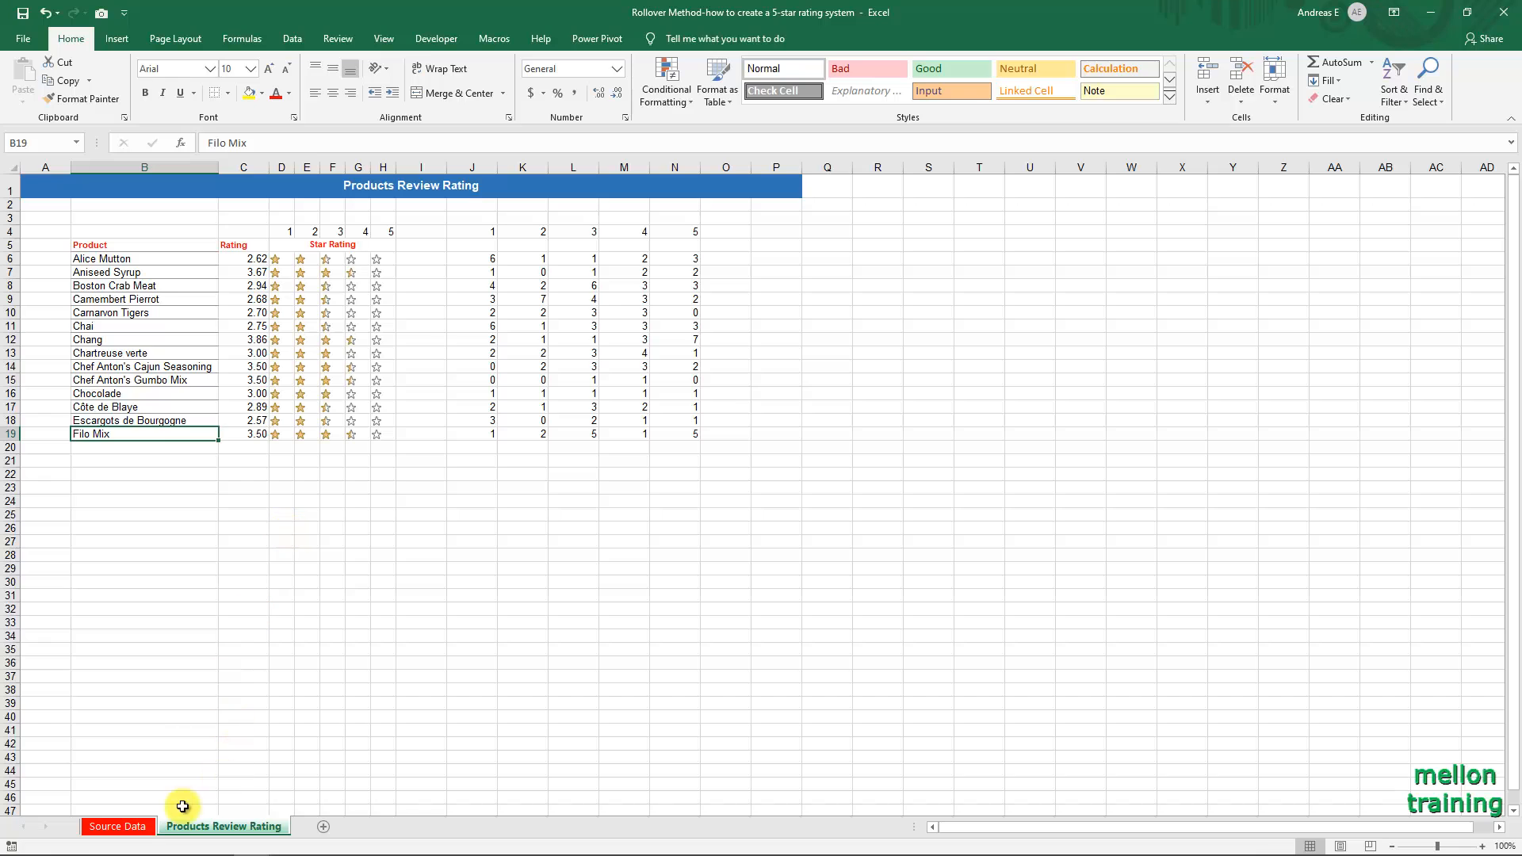
pyautogui.click(117, 826)
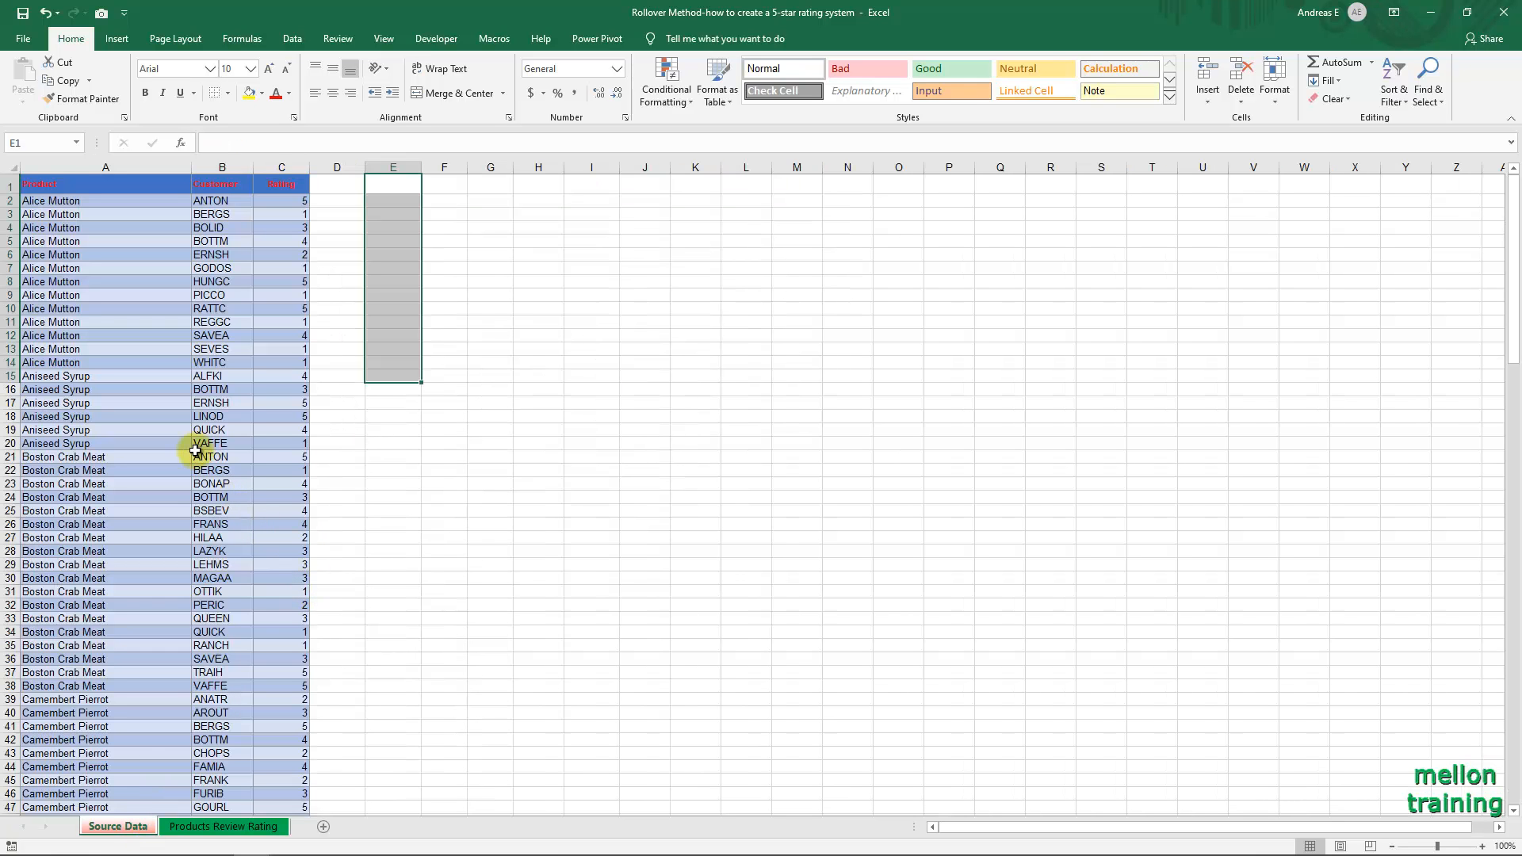
pyautogui.scroll(-3, 238, 512)
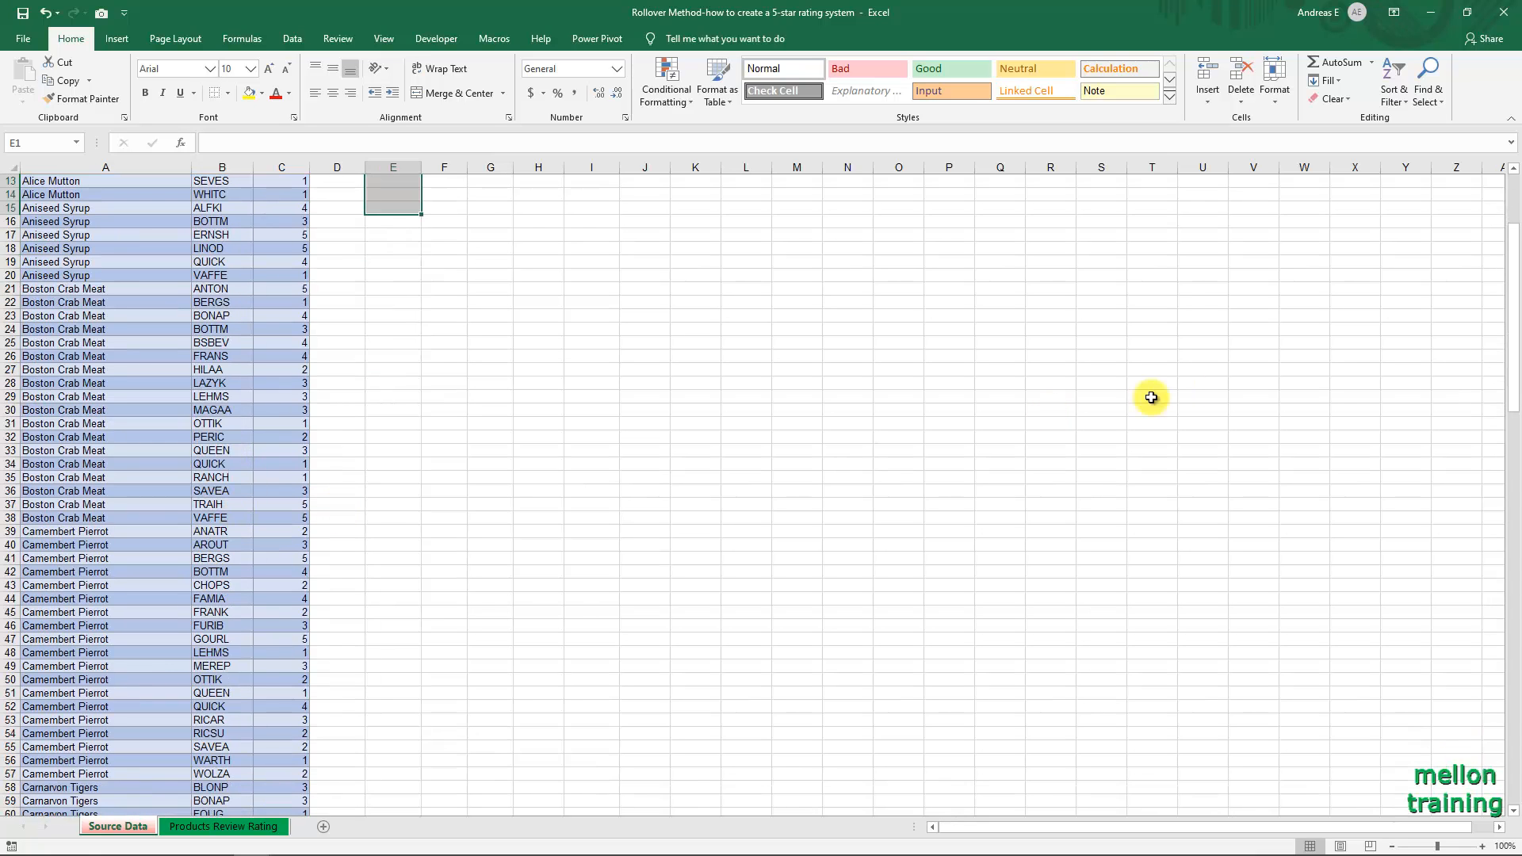
pyautogui.moveTo(1512, 289); pyautogui.dragTo(1516, 715)
pyautogui.scroll(-5, 784, 636)
pyautogui.click(396, 478)
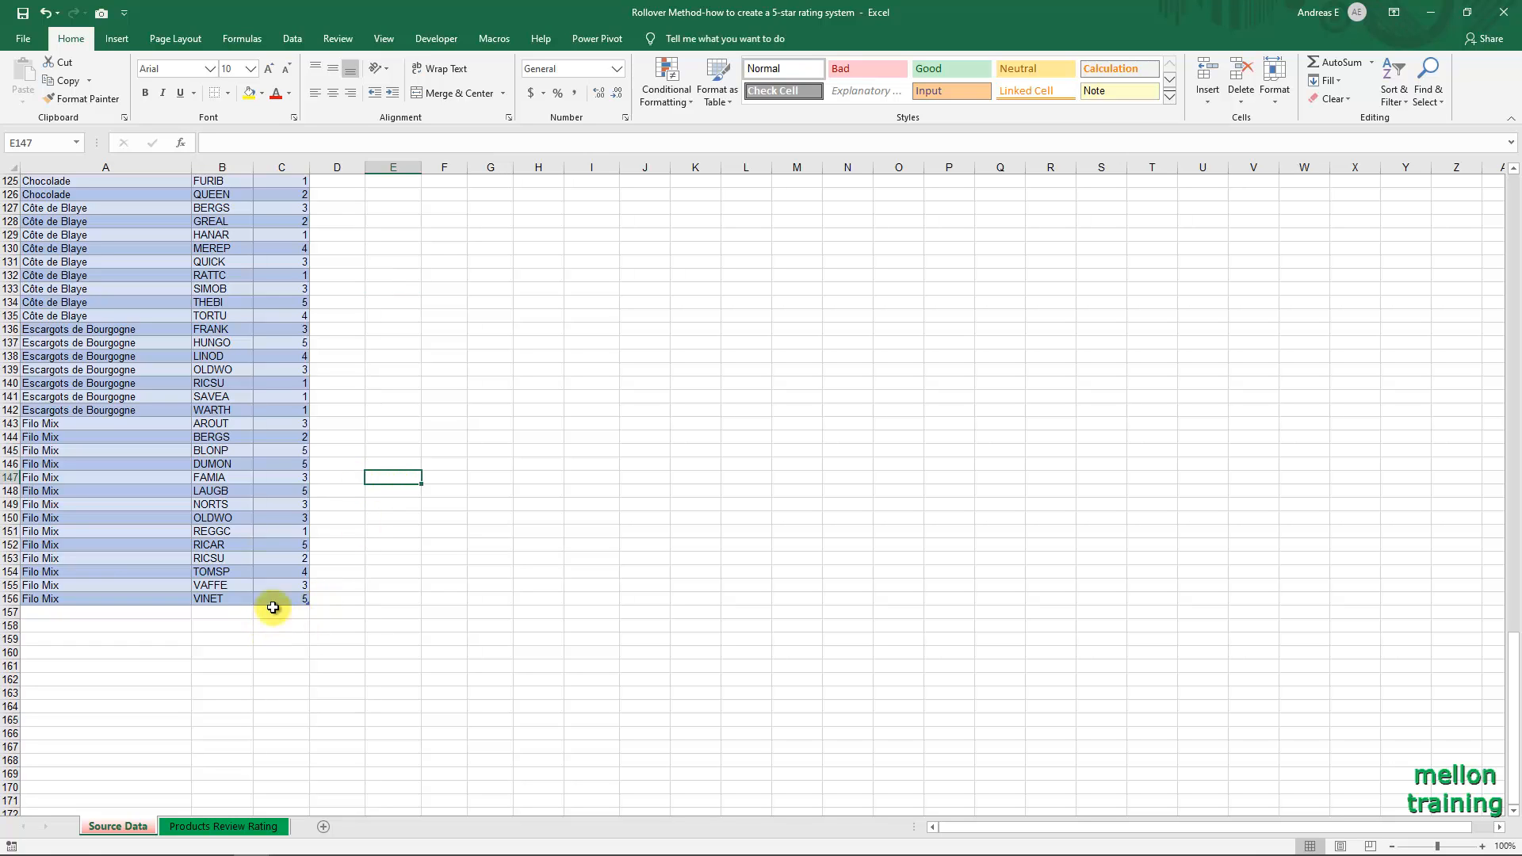
pyautogui.click(285, 572)
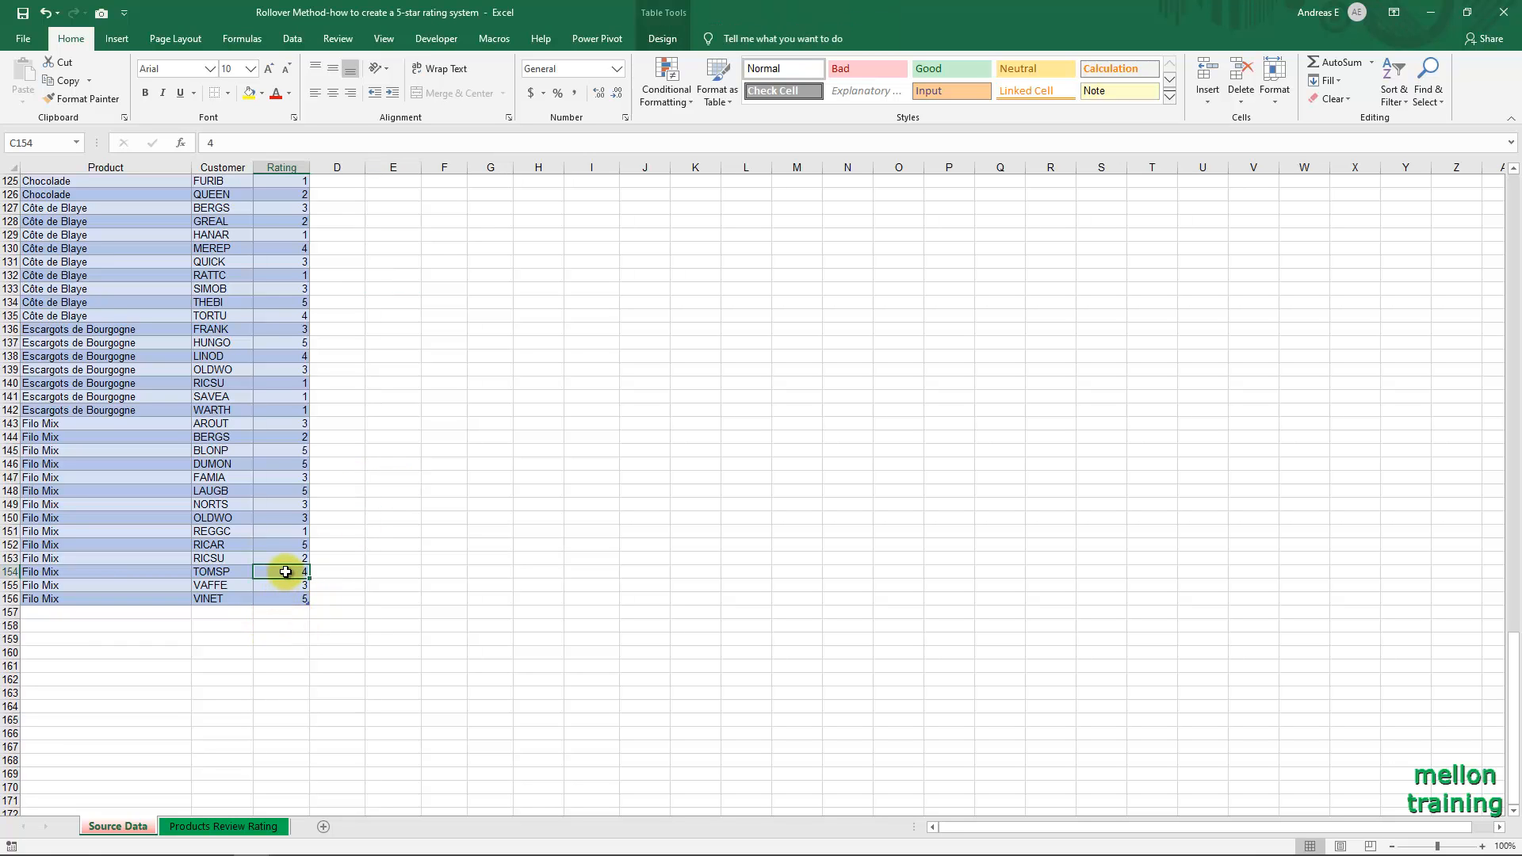
pyautogui.click(287, 600)
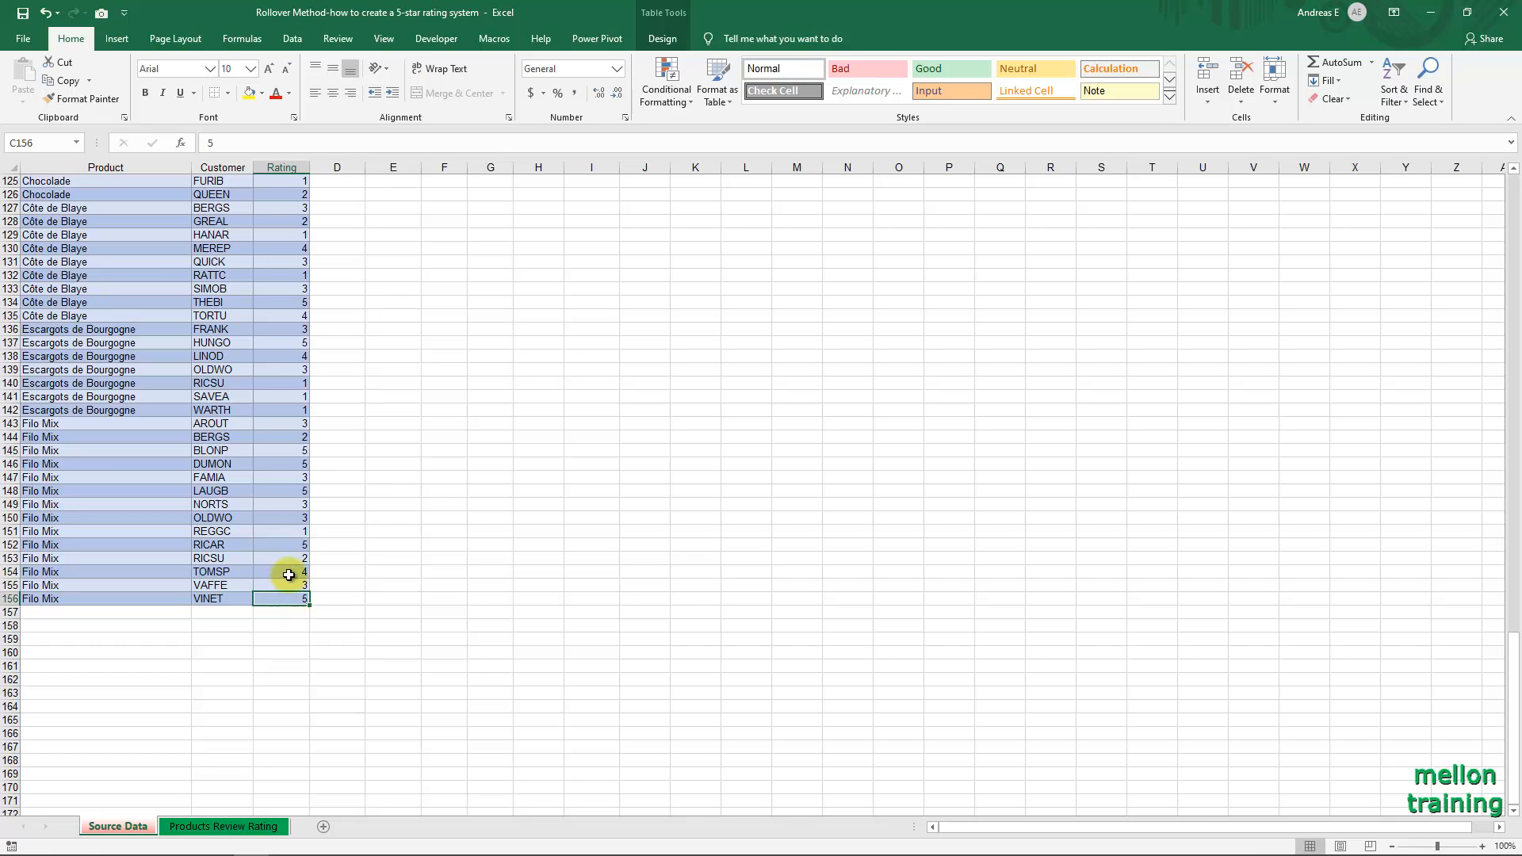
pyautogui.click(284, 545)
pyautogui.click(287, 490)
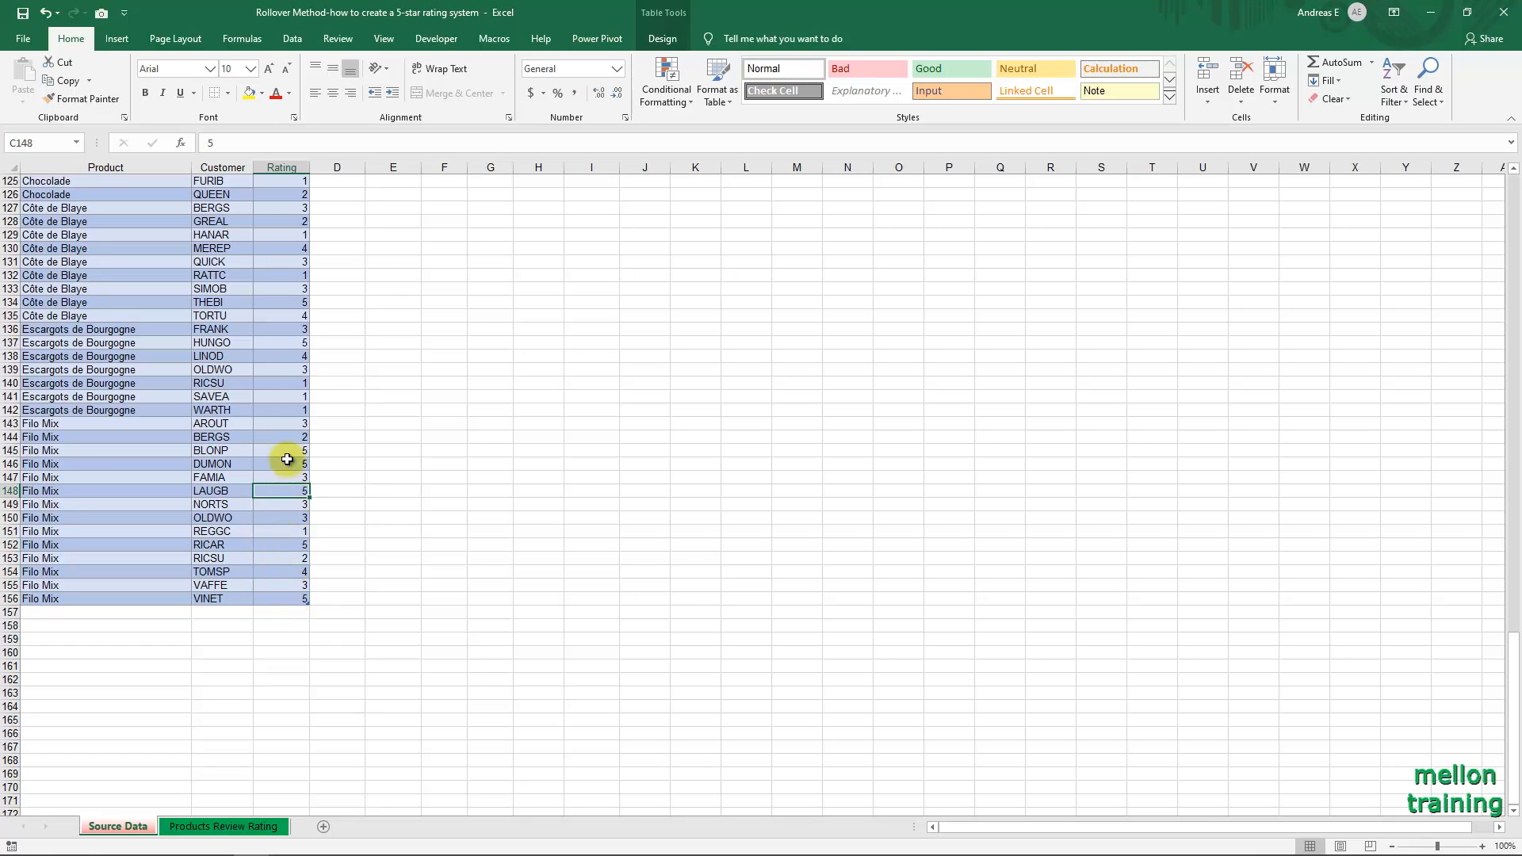
pyautogui.click(270, 464)
pyautogui.click(281, 451)
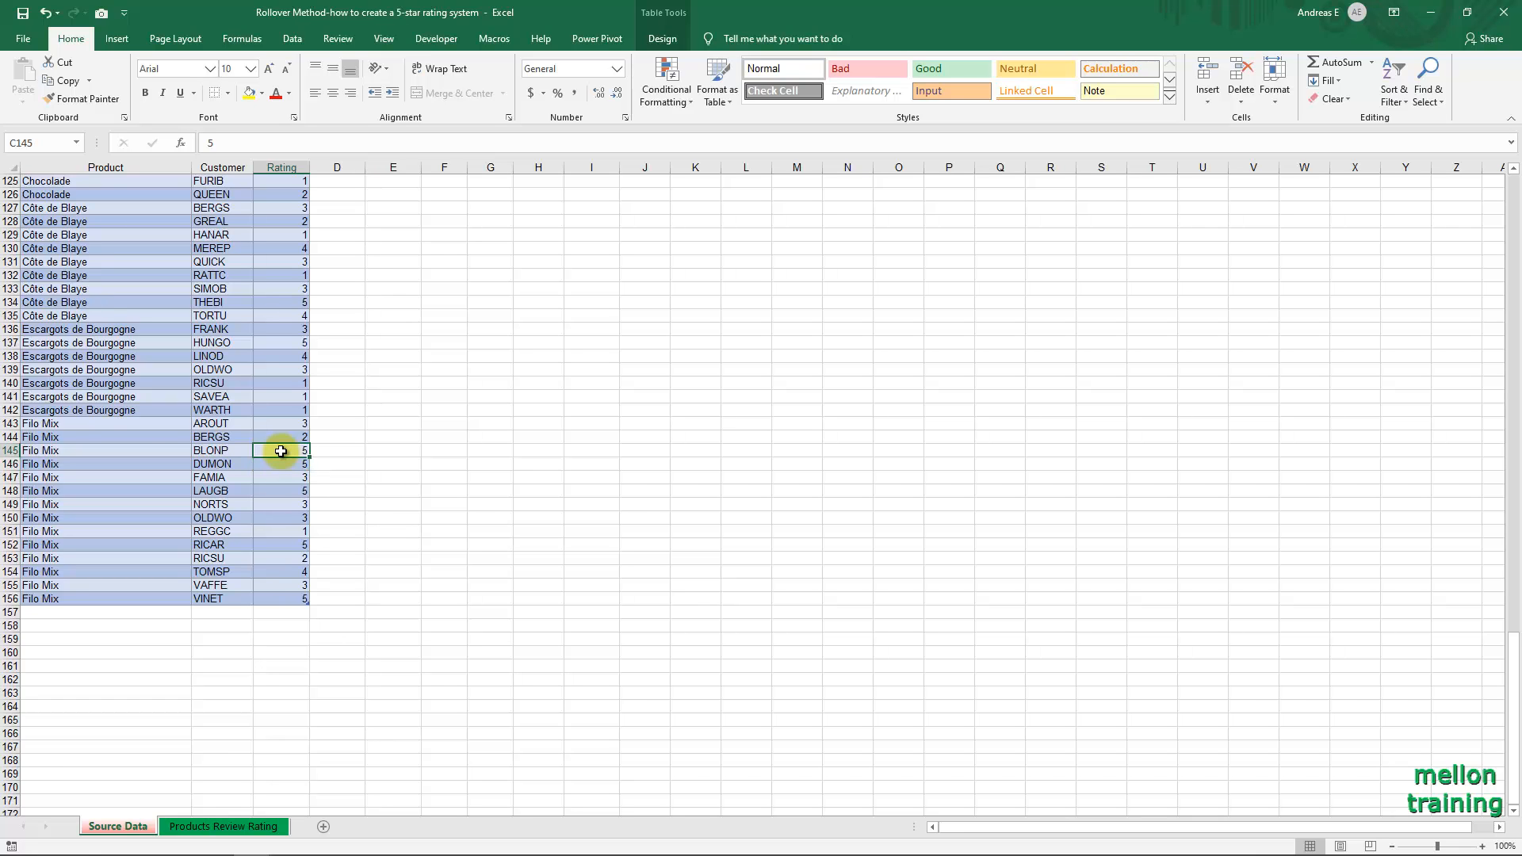
# Narrow columns J to N on the Products Review Rating sheet to fit their contents.
pyautogui.click(259, 827)
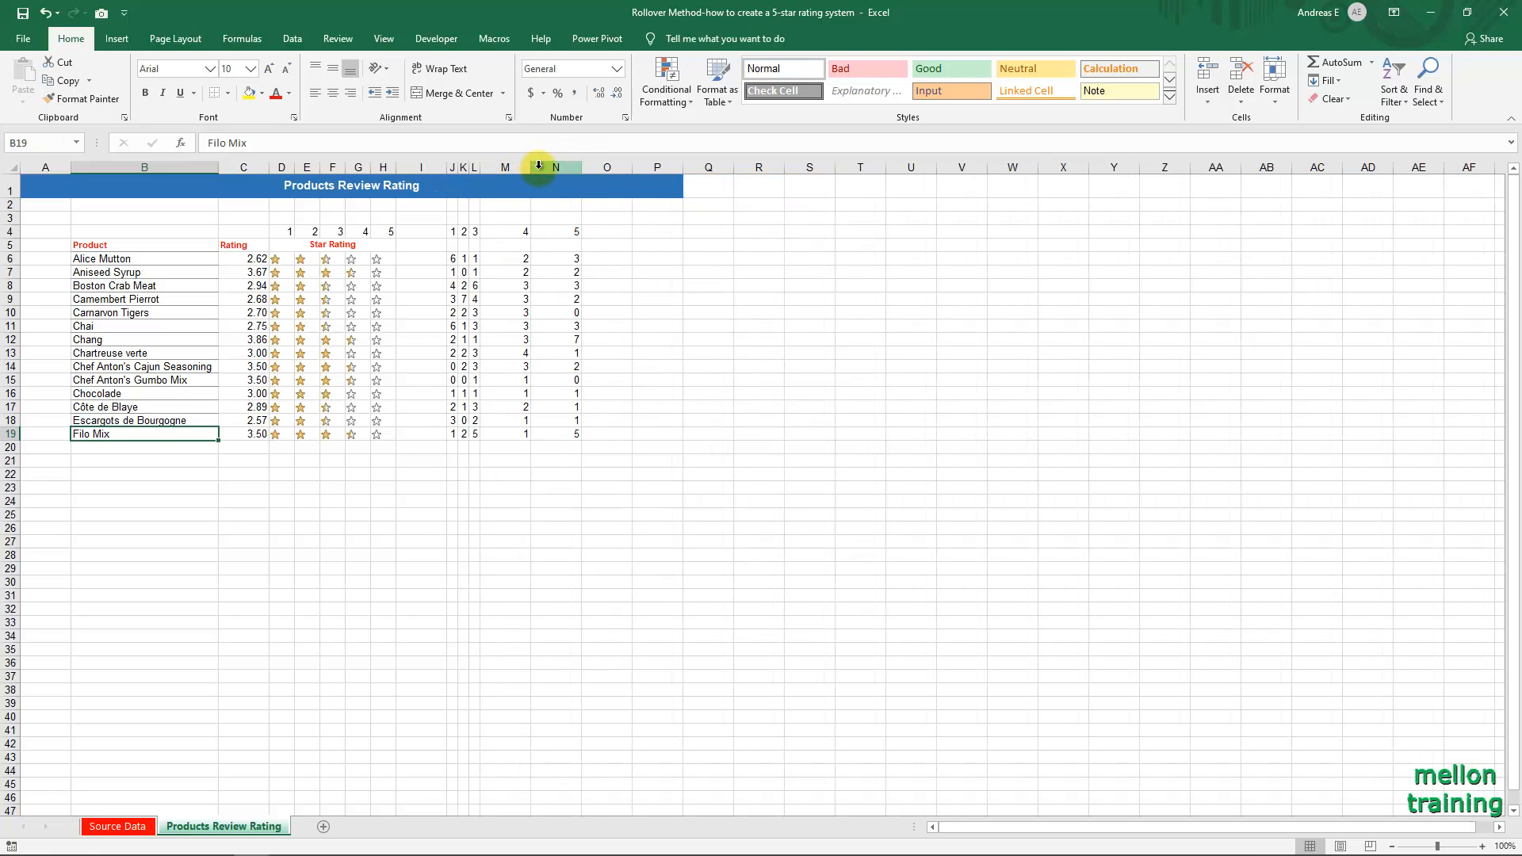
pyautogui.moveTo(531, 168); pyautogui.dragTo(535, 167)
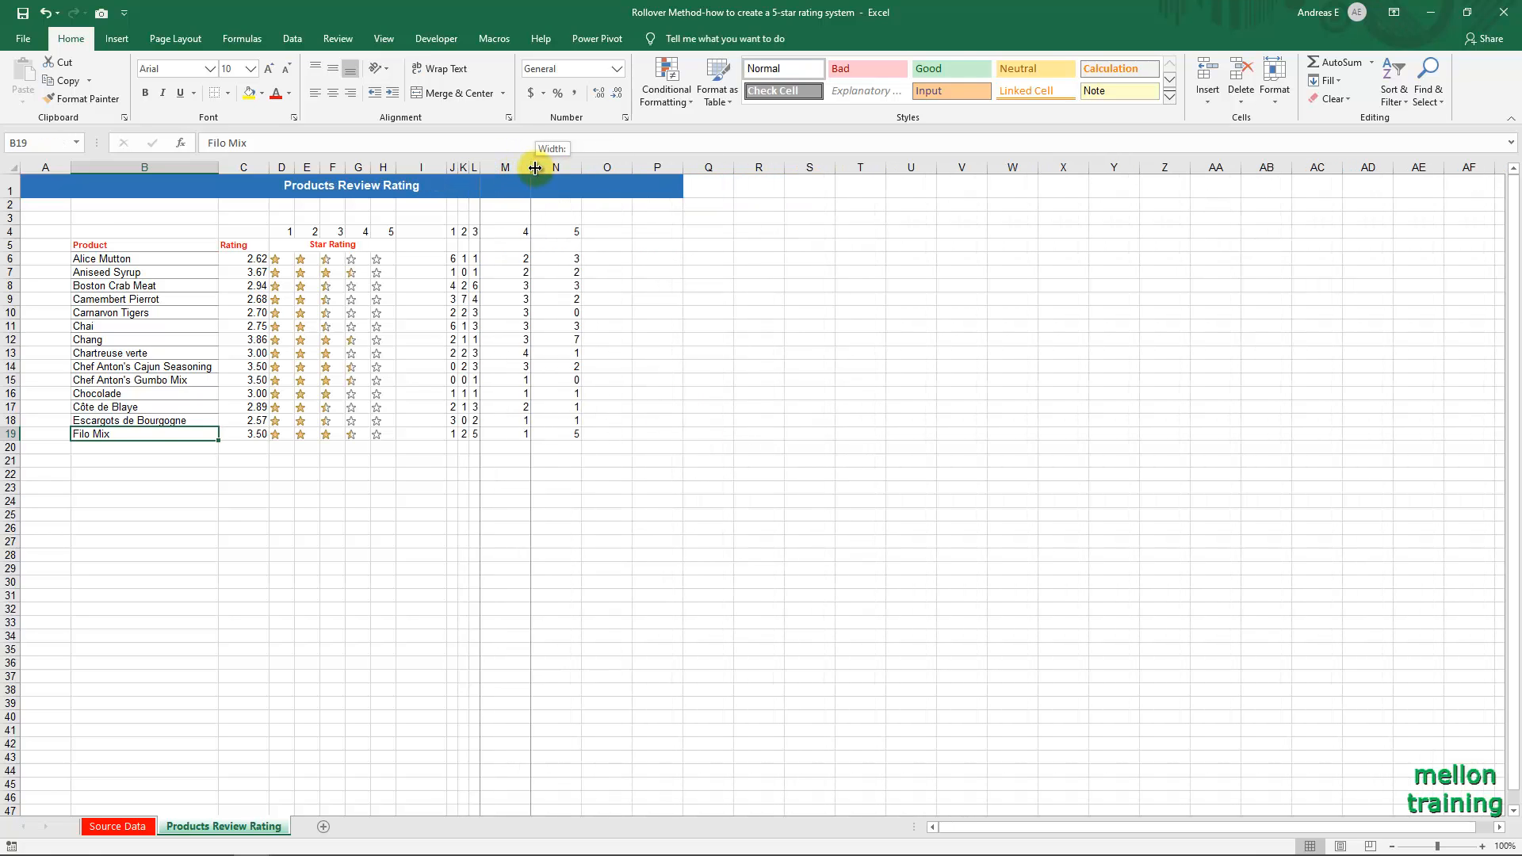
pyautogui.doubleClick(535, 167)
pyautogui.doubleClick(543, 167)
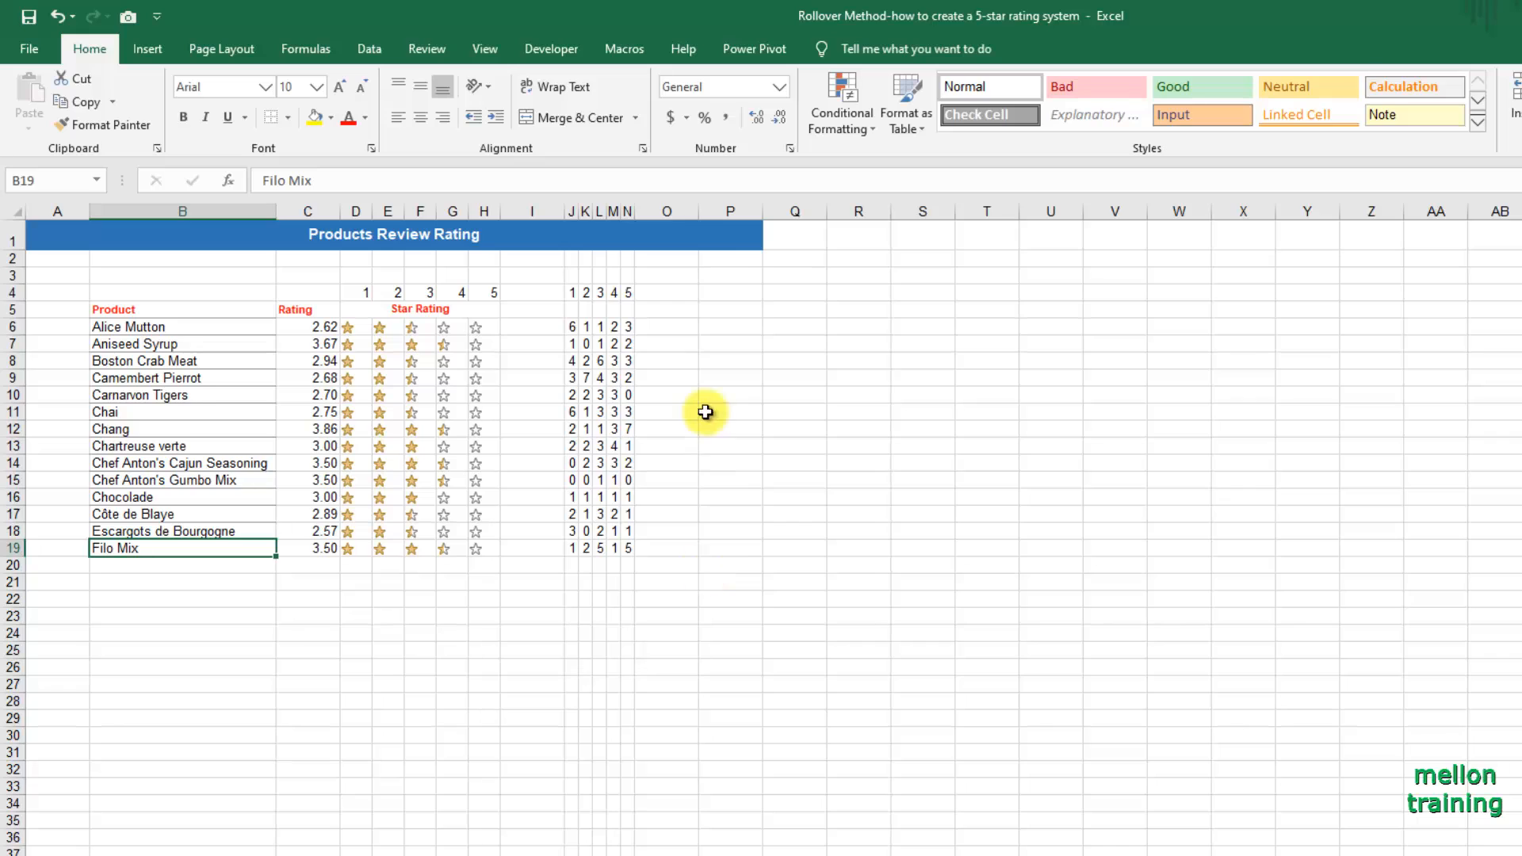
# Enter the heading Total Reviews in O4 and fit column O to its width.
pyautogui.click(672, 289)
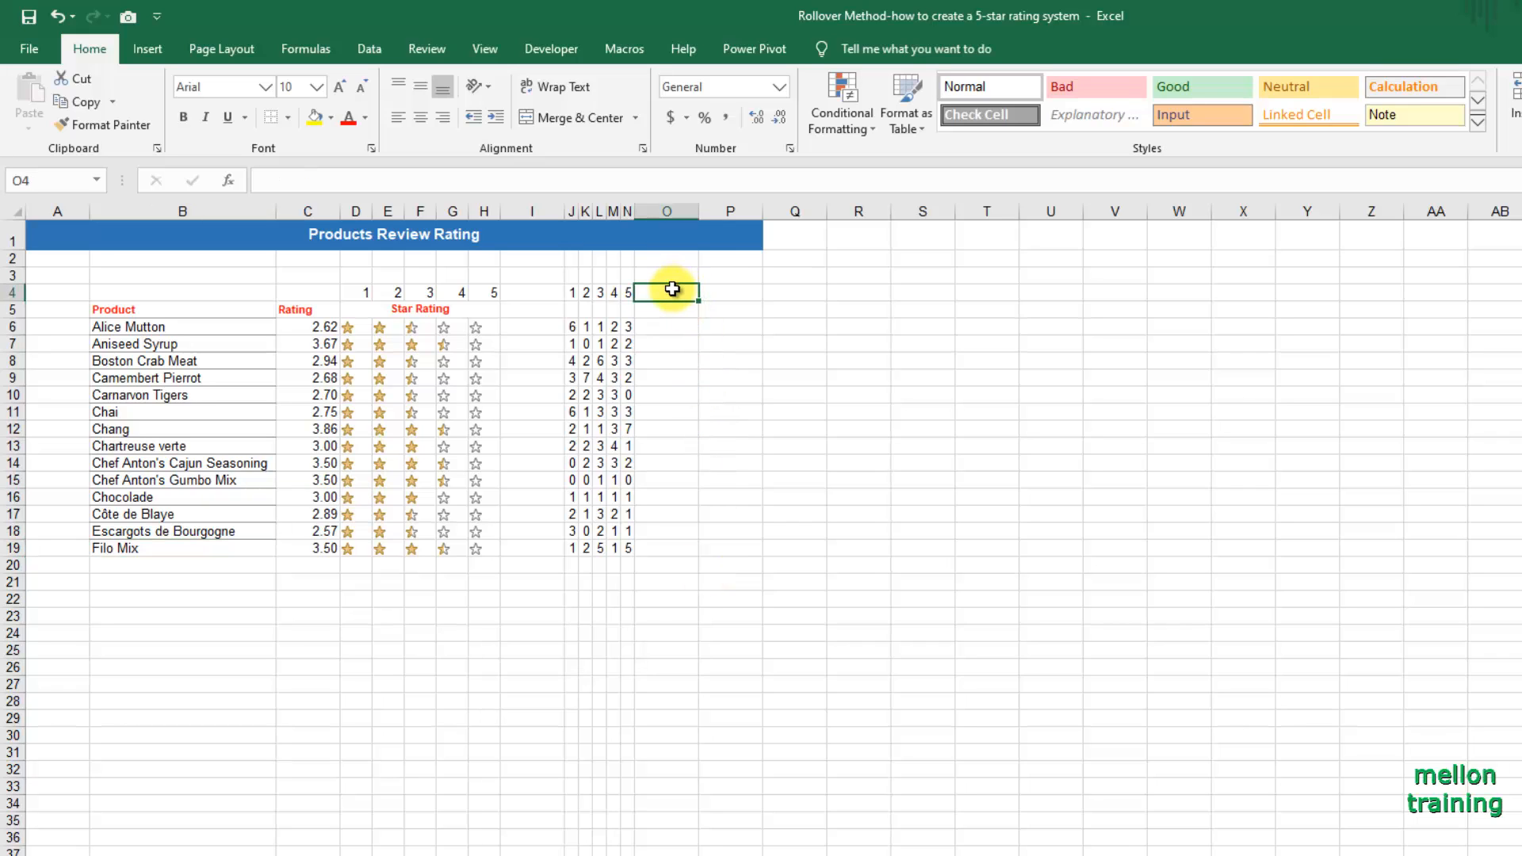
pyautogui.write('Total')
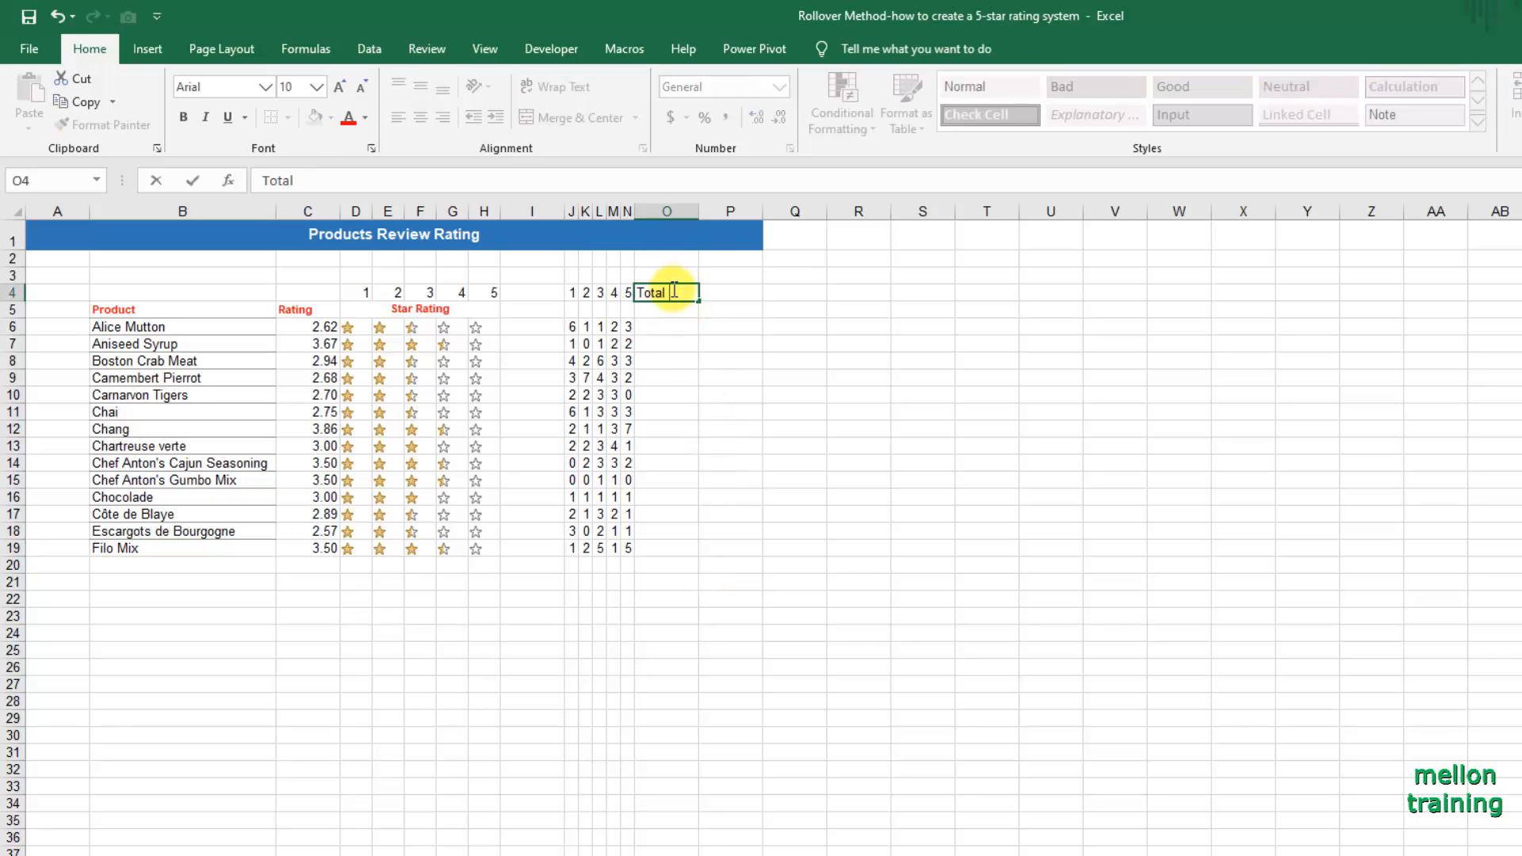
pyautogui.write(' Reviews')
pyautogui.hotkey('ctrl', 'Return')
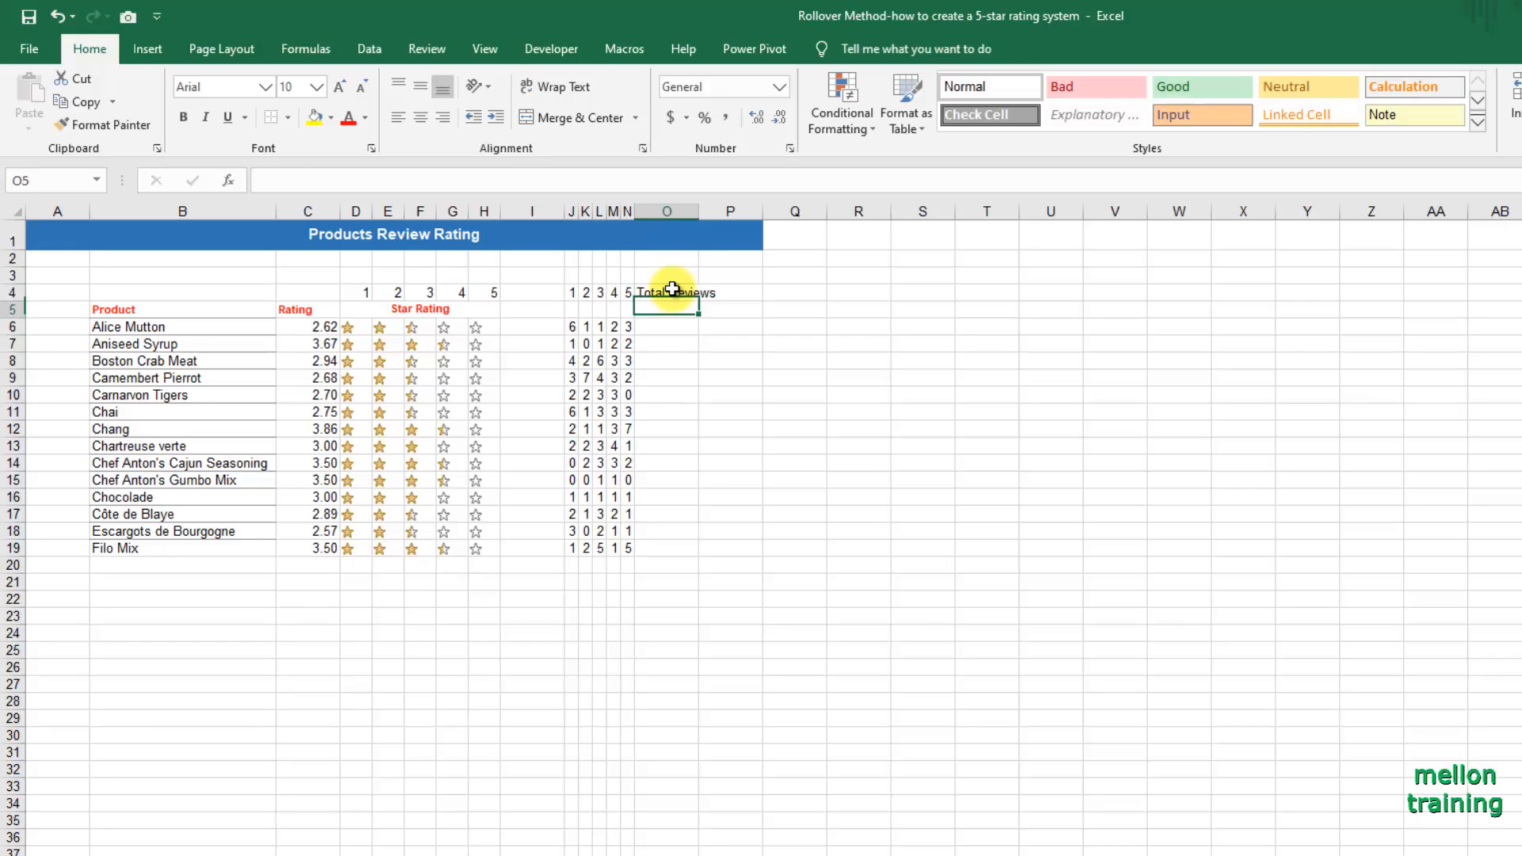
pyautogui.doubleClick(699, 211)
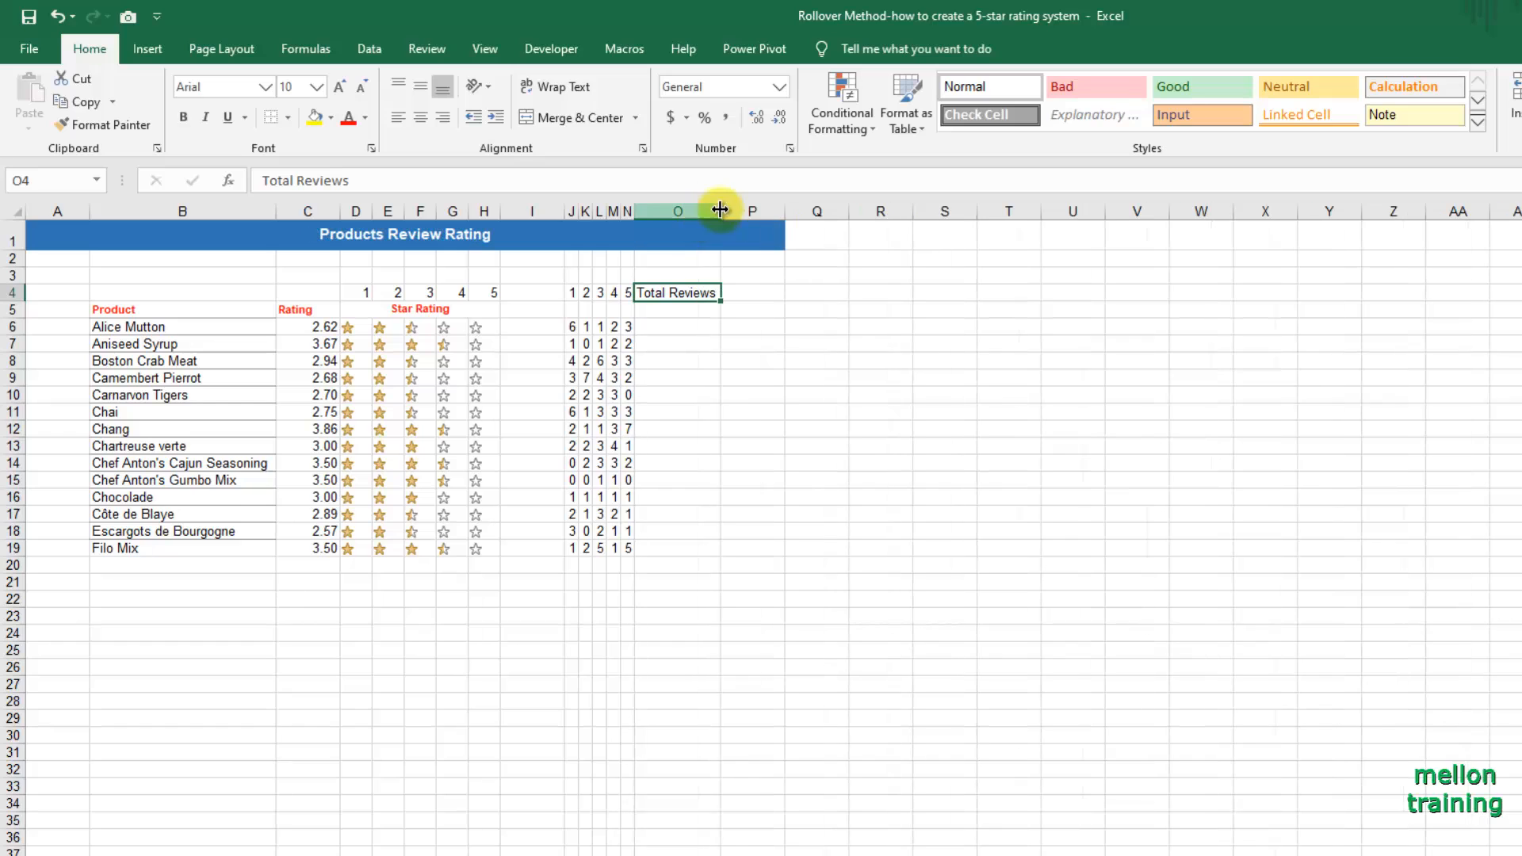
# Sum J6:N6 in O6 and fill the formula down to O19.
pyautogui.click(670, 327)
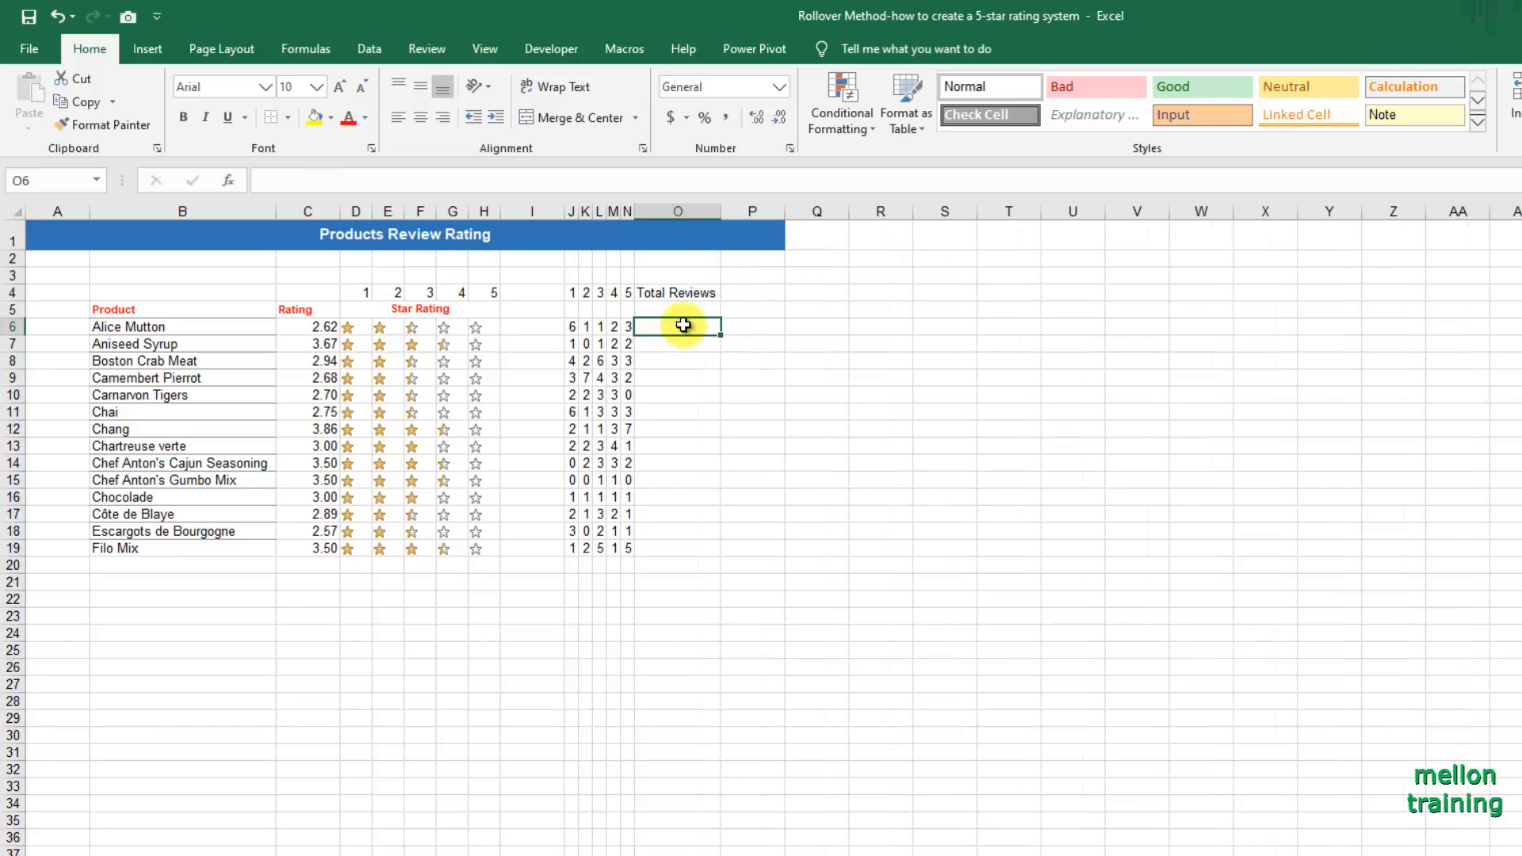
pyautogui.hotkey('alt', '=')
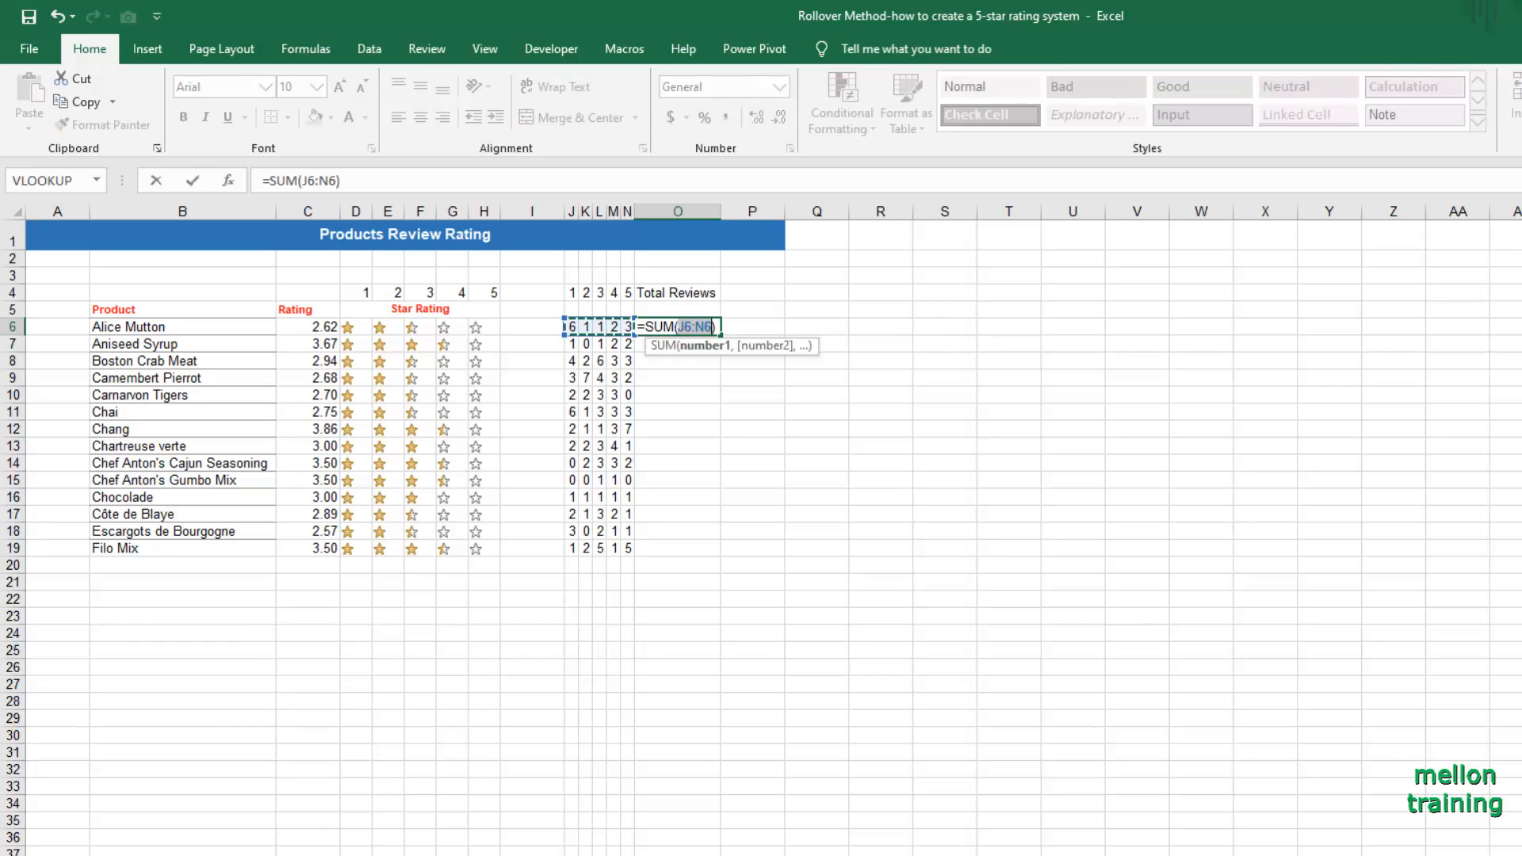
pyautogui.press('Return')
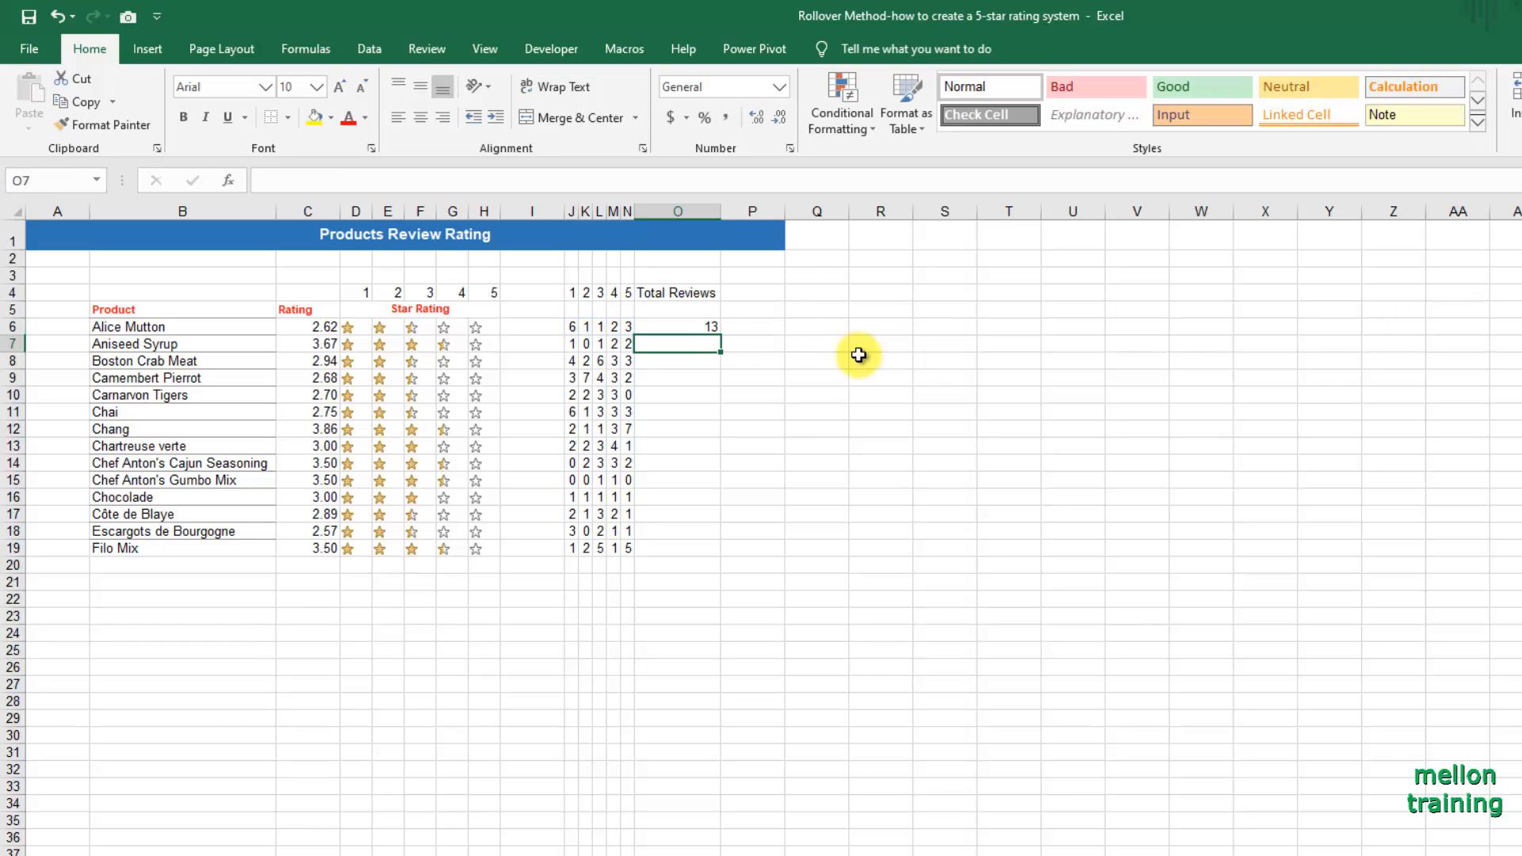
pyautogui.click(698, 327)
pyautogui.moveTo(720, 334); pyautogui.dragTo(736, 555)
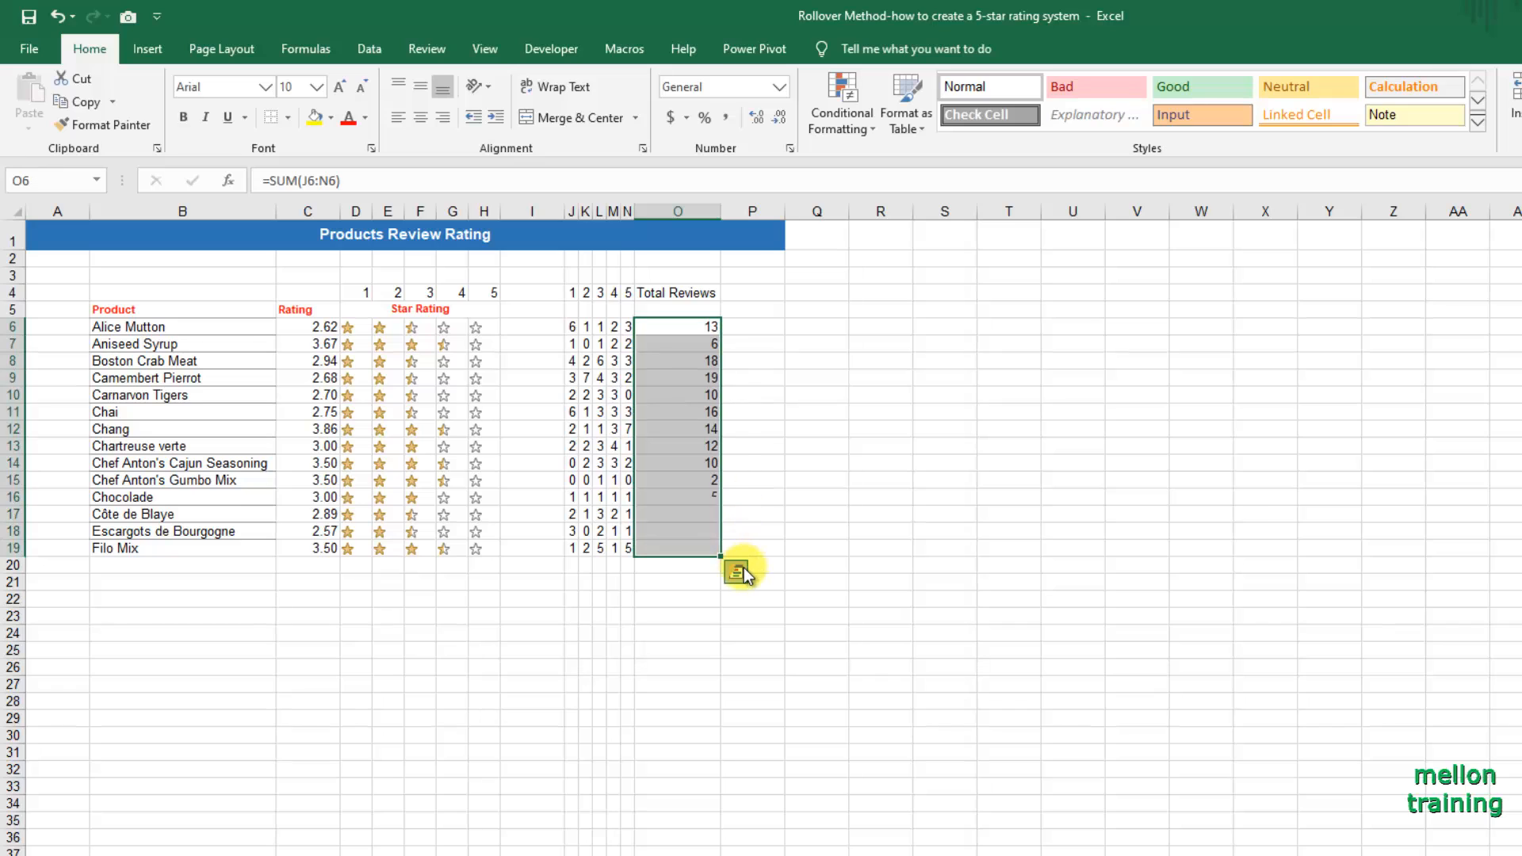
pyautogui.click(803, 510)
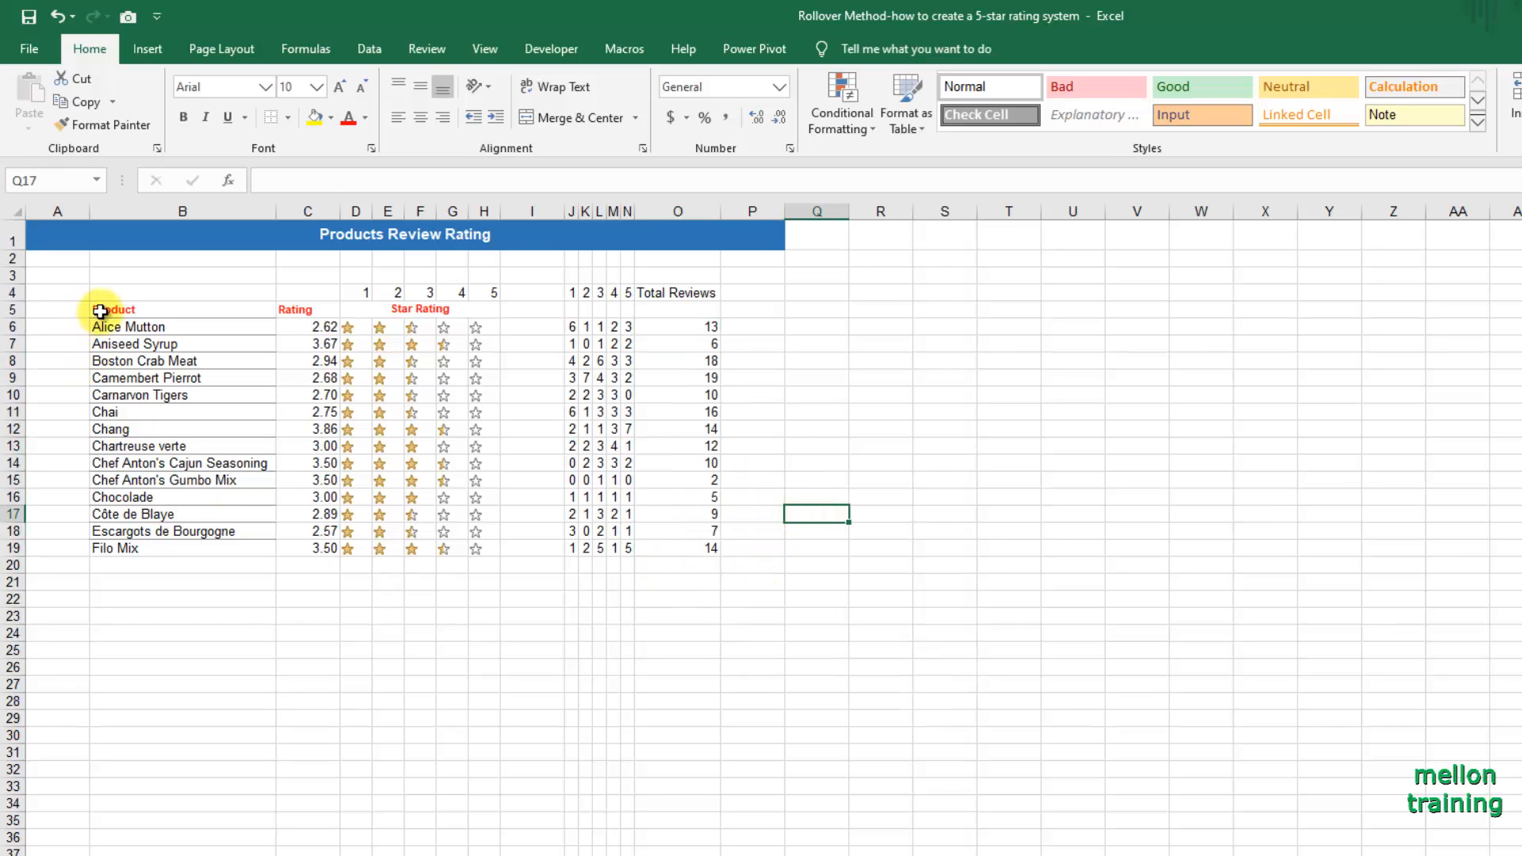
# Apply thick outside borders around the product rating table B5:H19.
pyautogui.moveTo(96, 309); pyautogui.dragTo(466, 550)
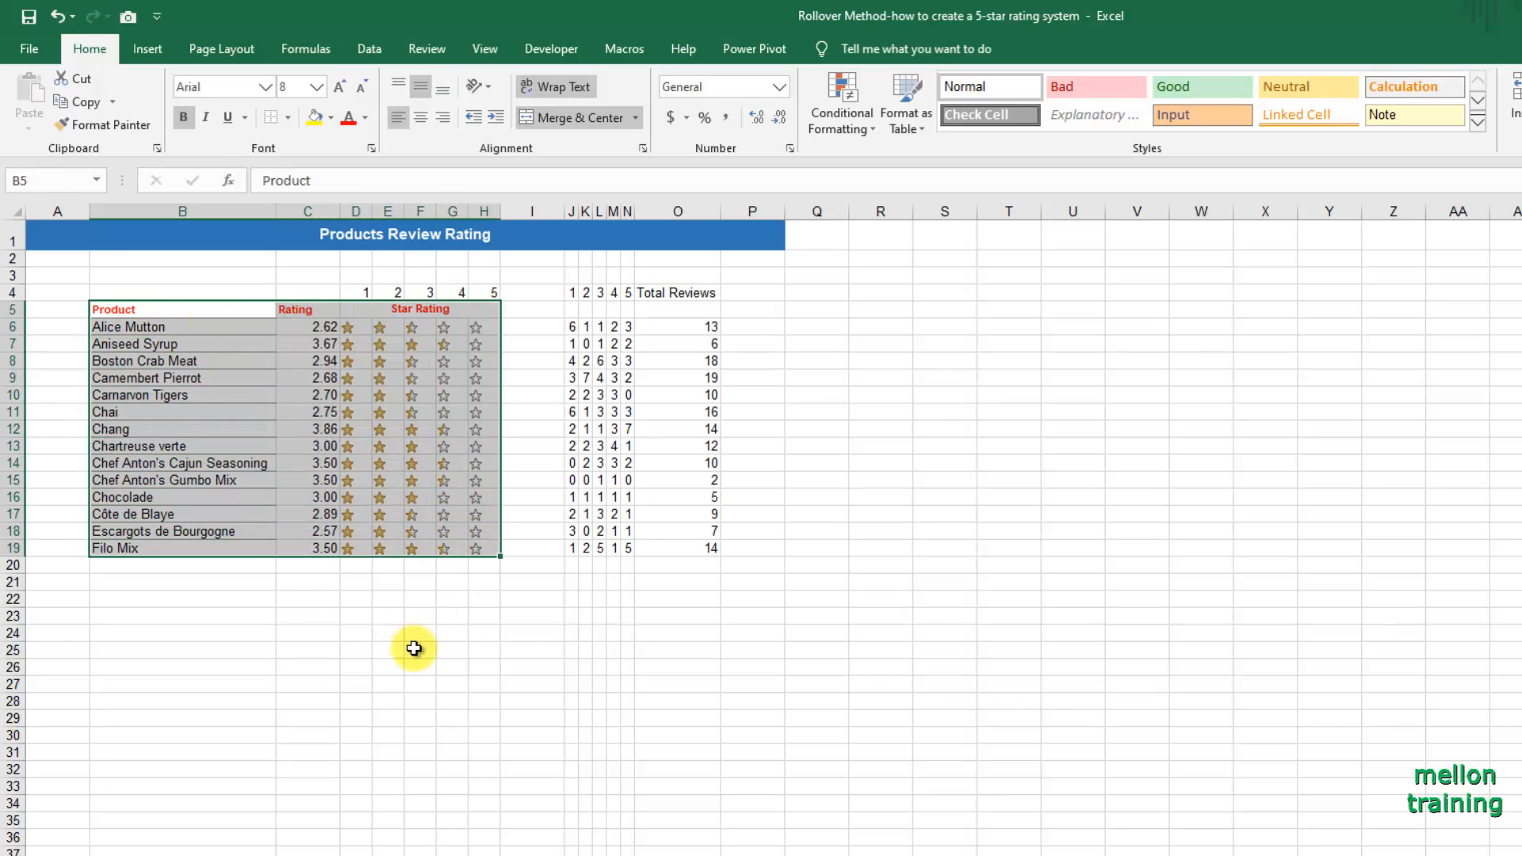
pyautogui.click(287, 117)
pyautogui.click(325, 270)
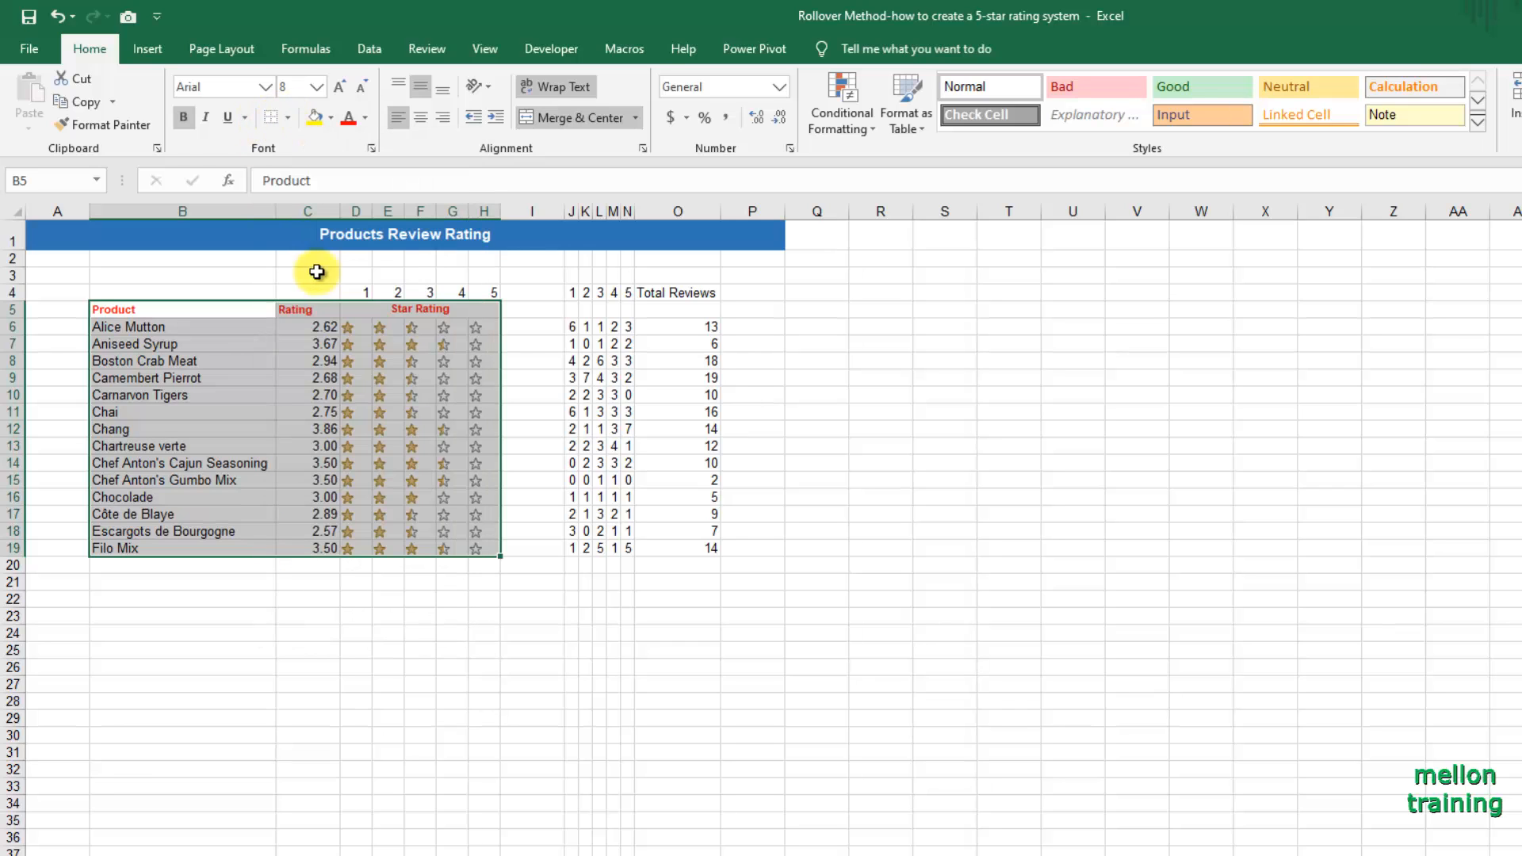
pyautogui.click(290, 119)
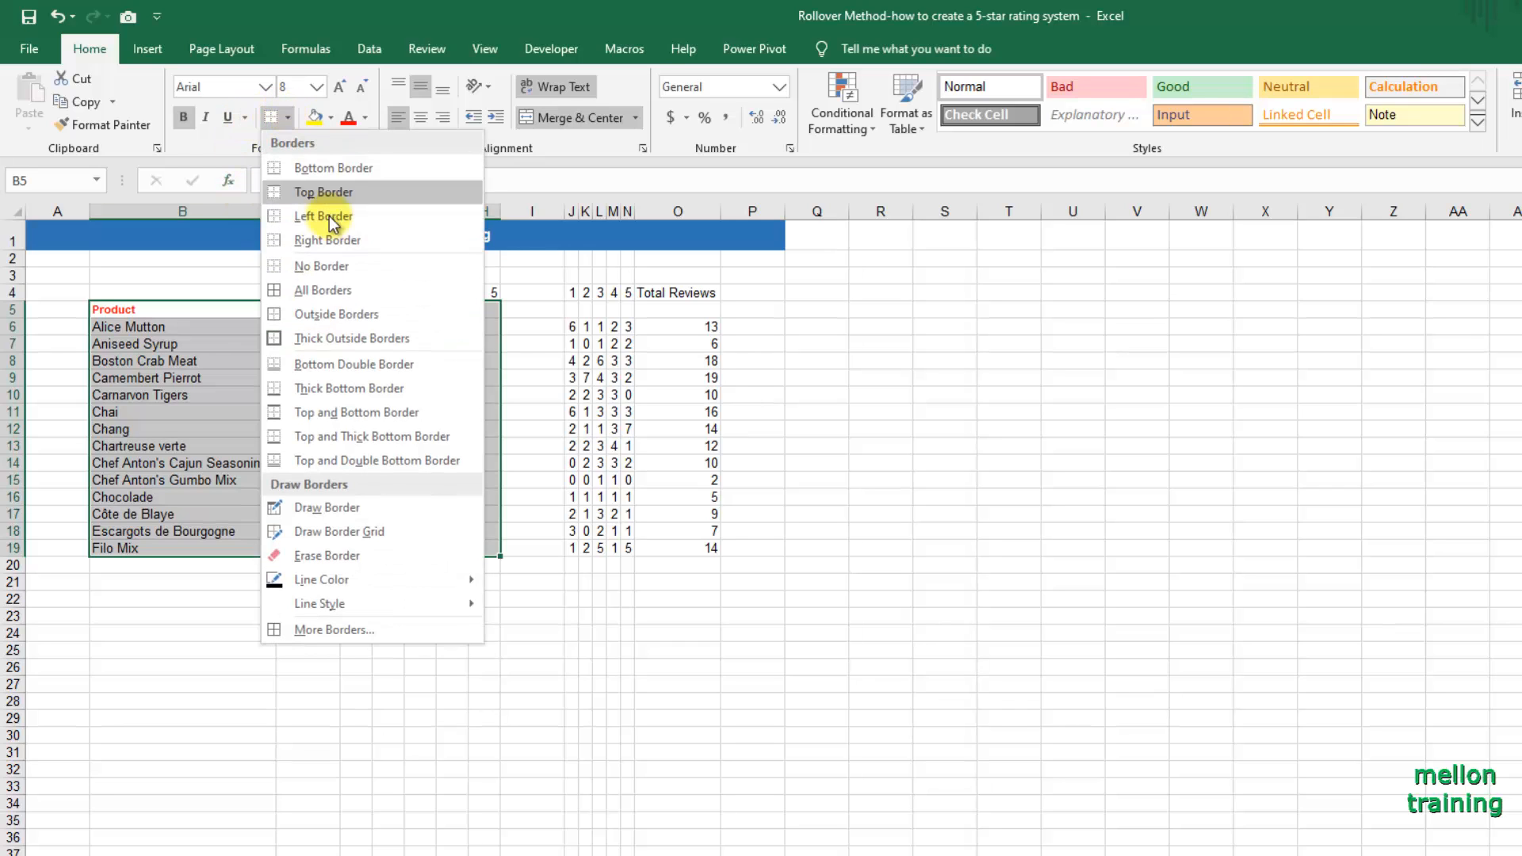
pyautogui.click(341, 338)
# Fill the header row B5:H5 with light blue and apply thick outside borders to it.
pyautogui.moveTo(199, 311); pyautogui.dragTo(412, 308)
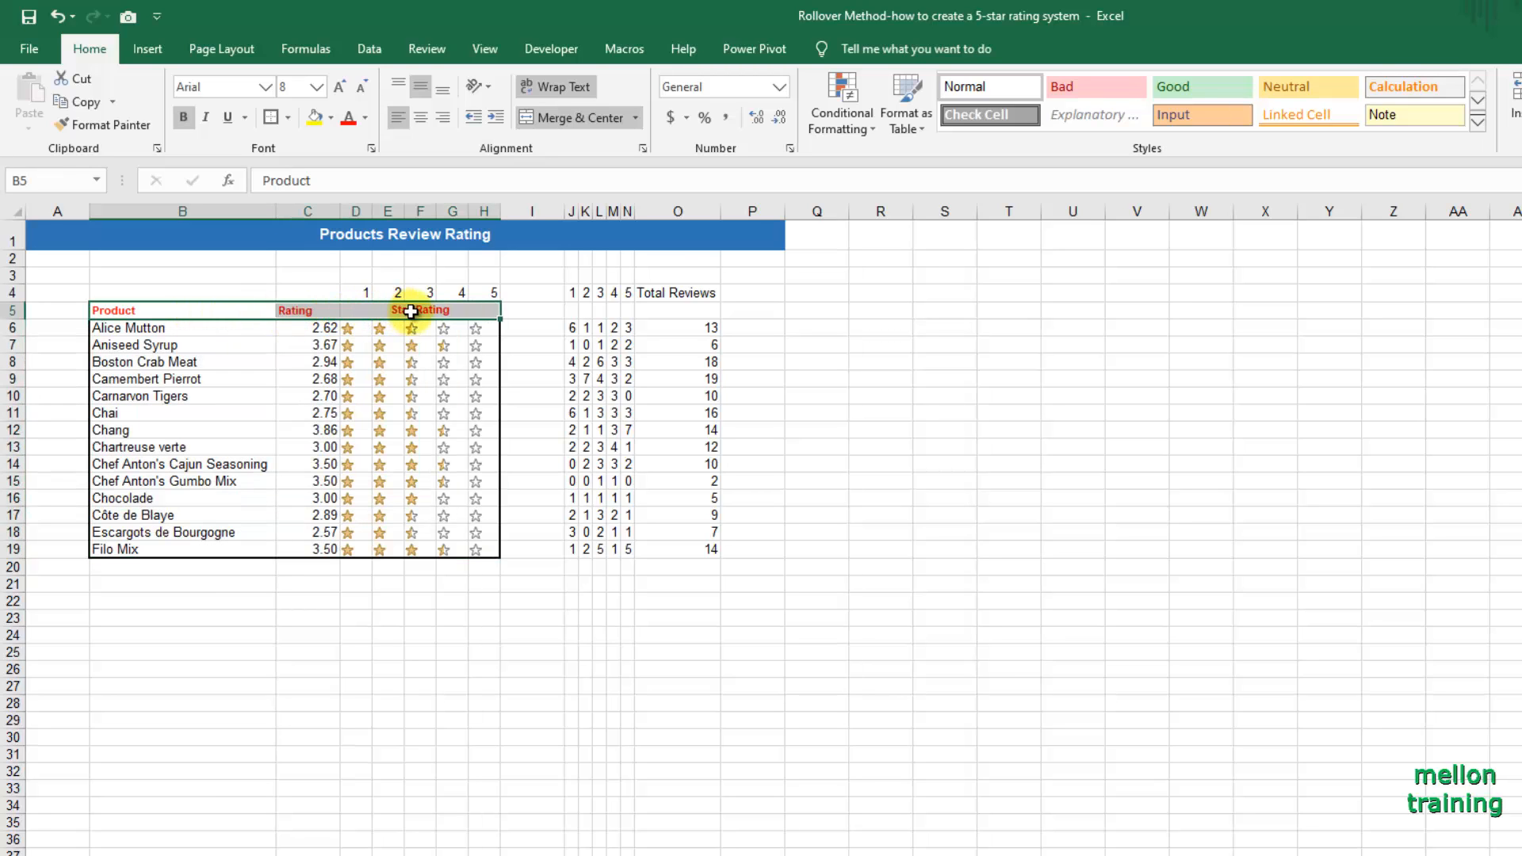
pyautogui.click(330, 117)
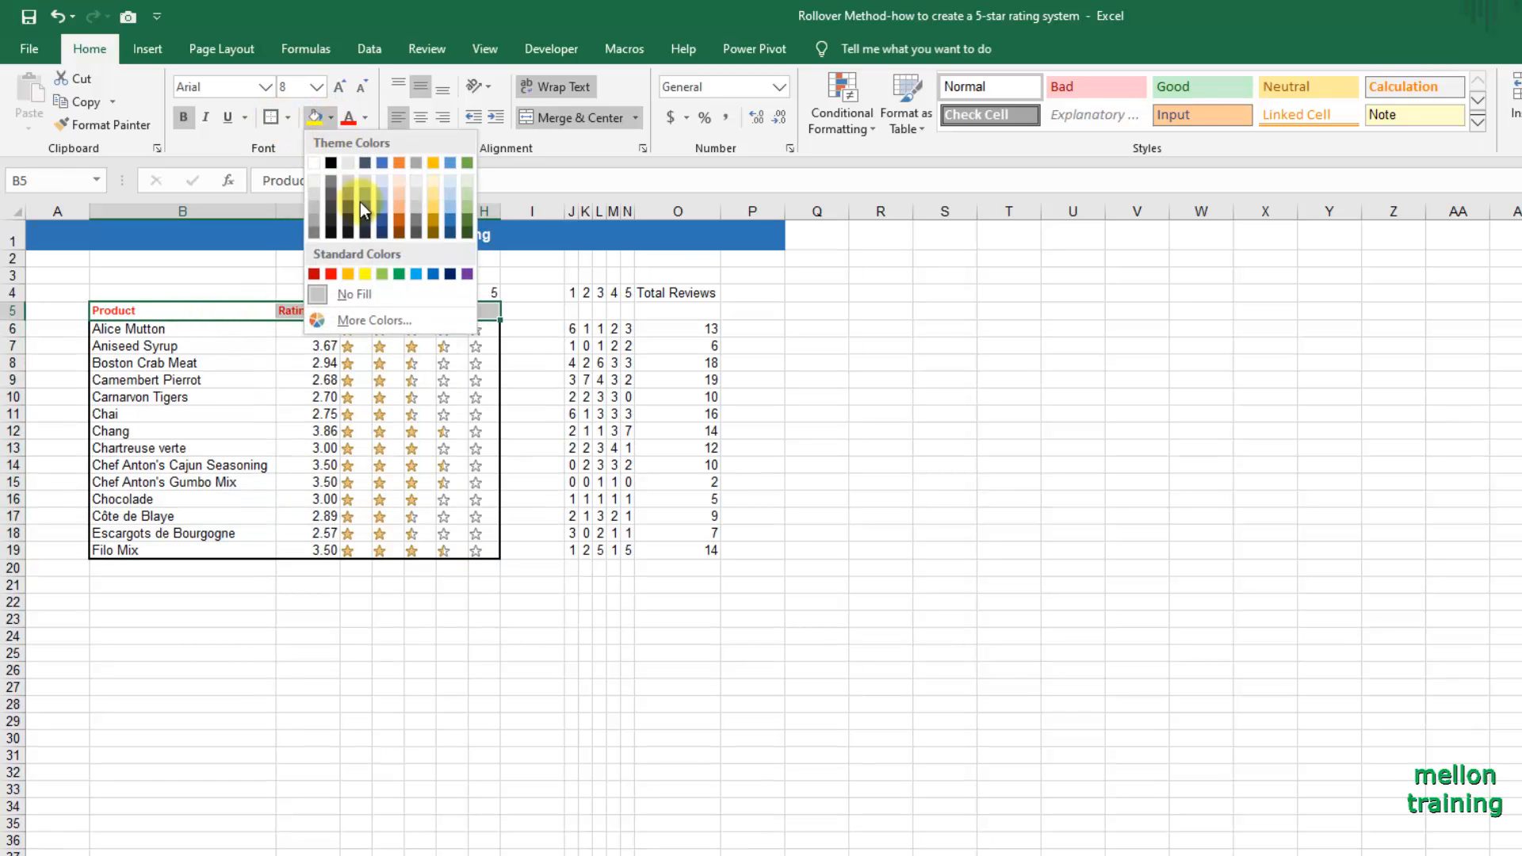
pyautogui.click(449, 186)
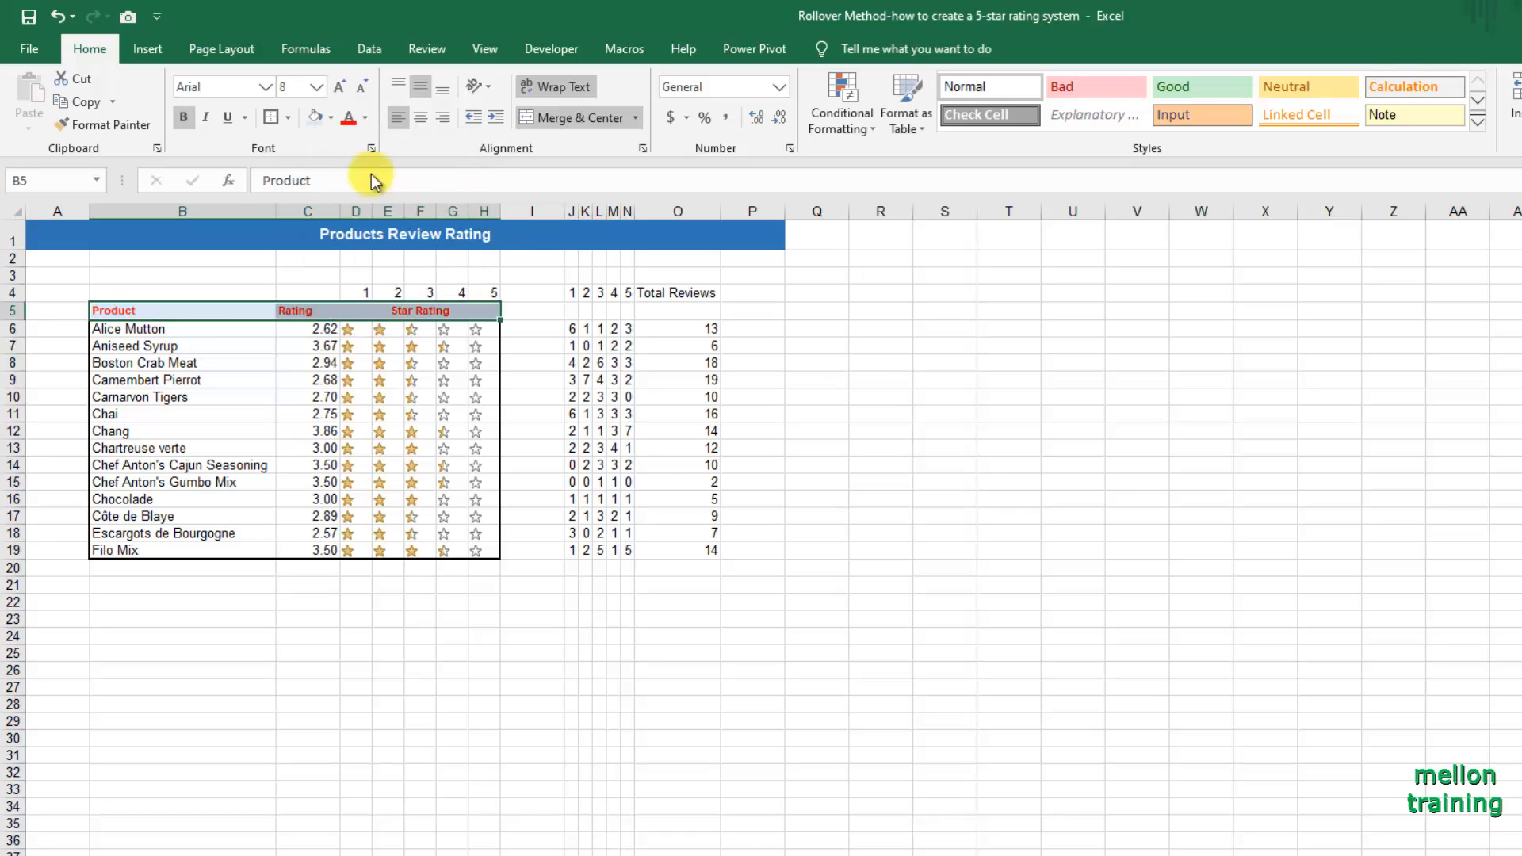
pyautogui.click(288, 118)
pyautogui.click(1005, 476)
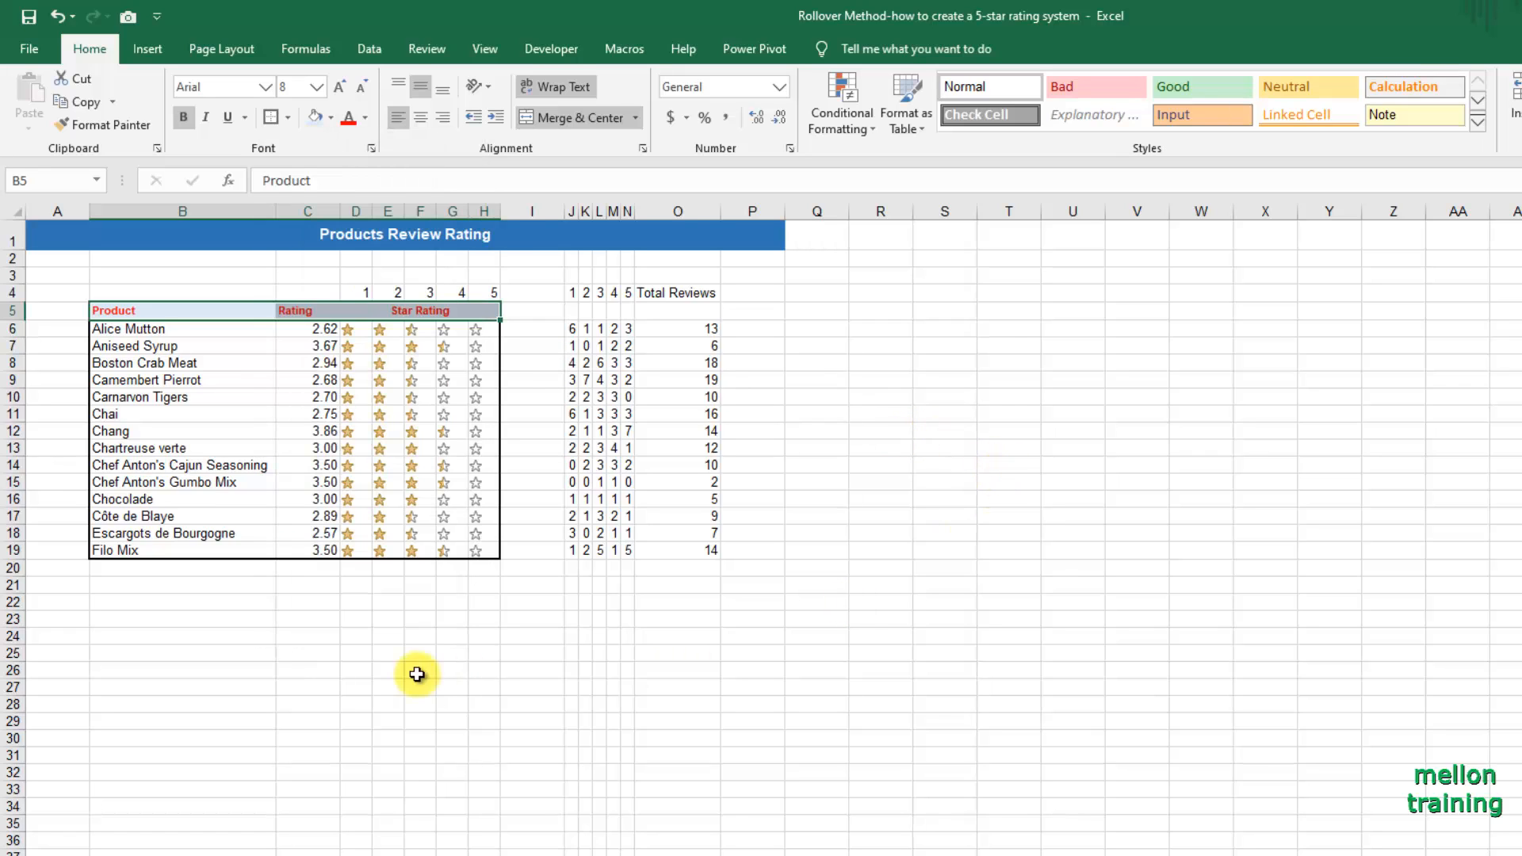
# Narrow the star rating columns D to H so the star icons sit close together.
pyautogui.click(307, 686)
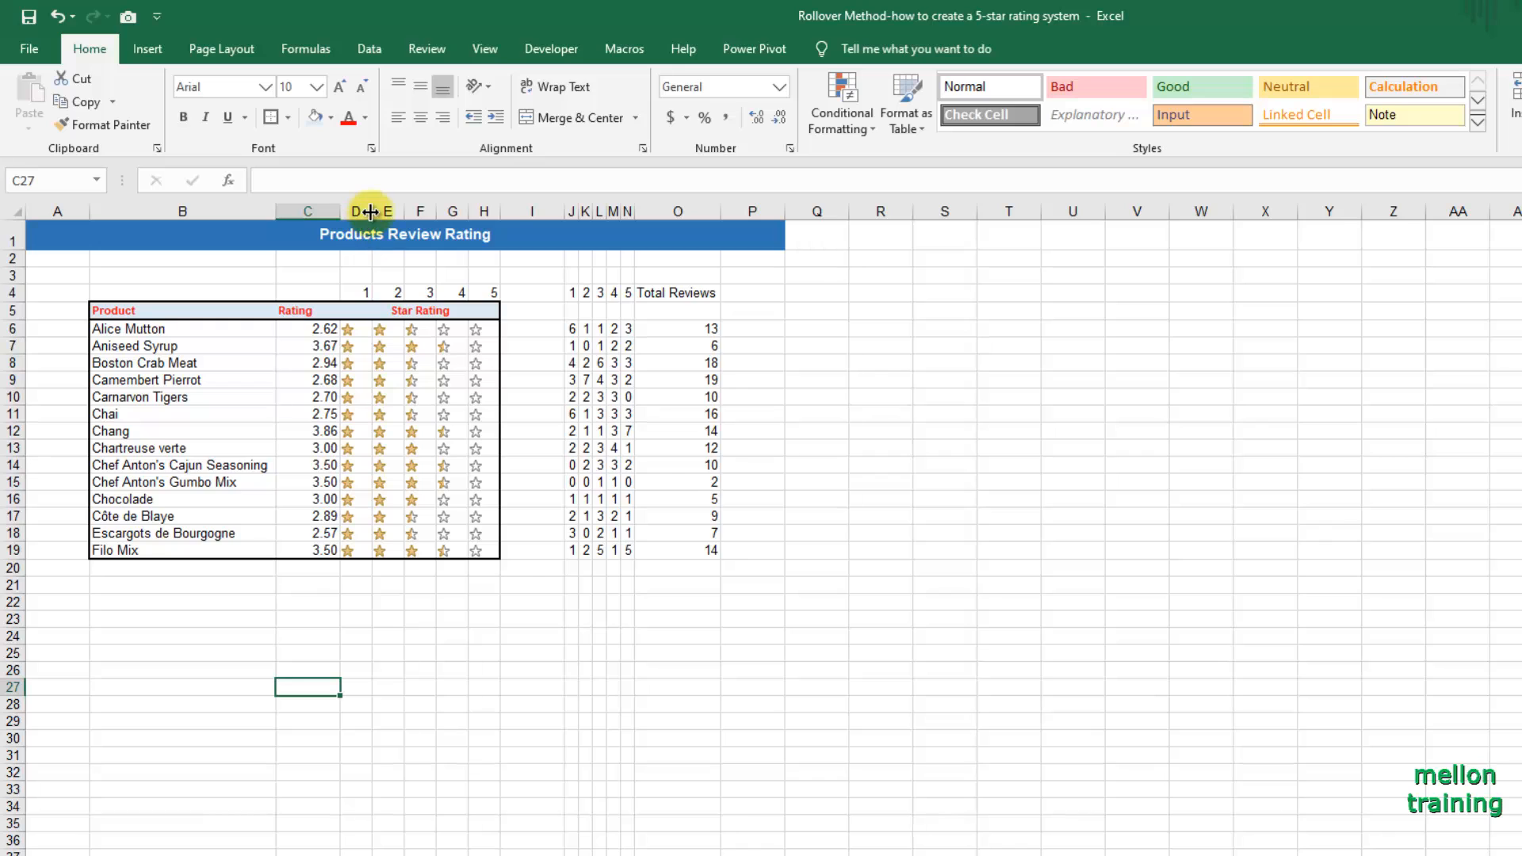
pyautogui.moveTo(372, 209); pyautogui.dragTo(409, 211)
pyautogui.click(151, 668)
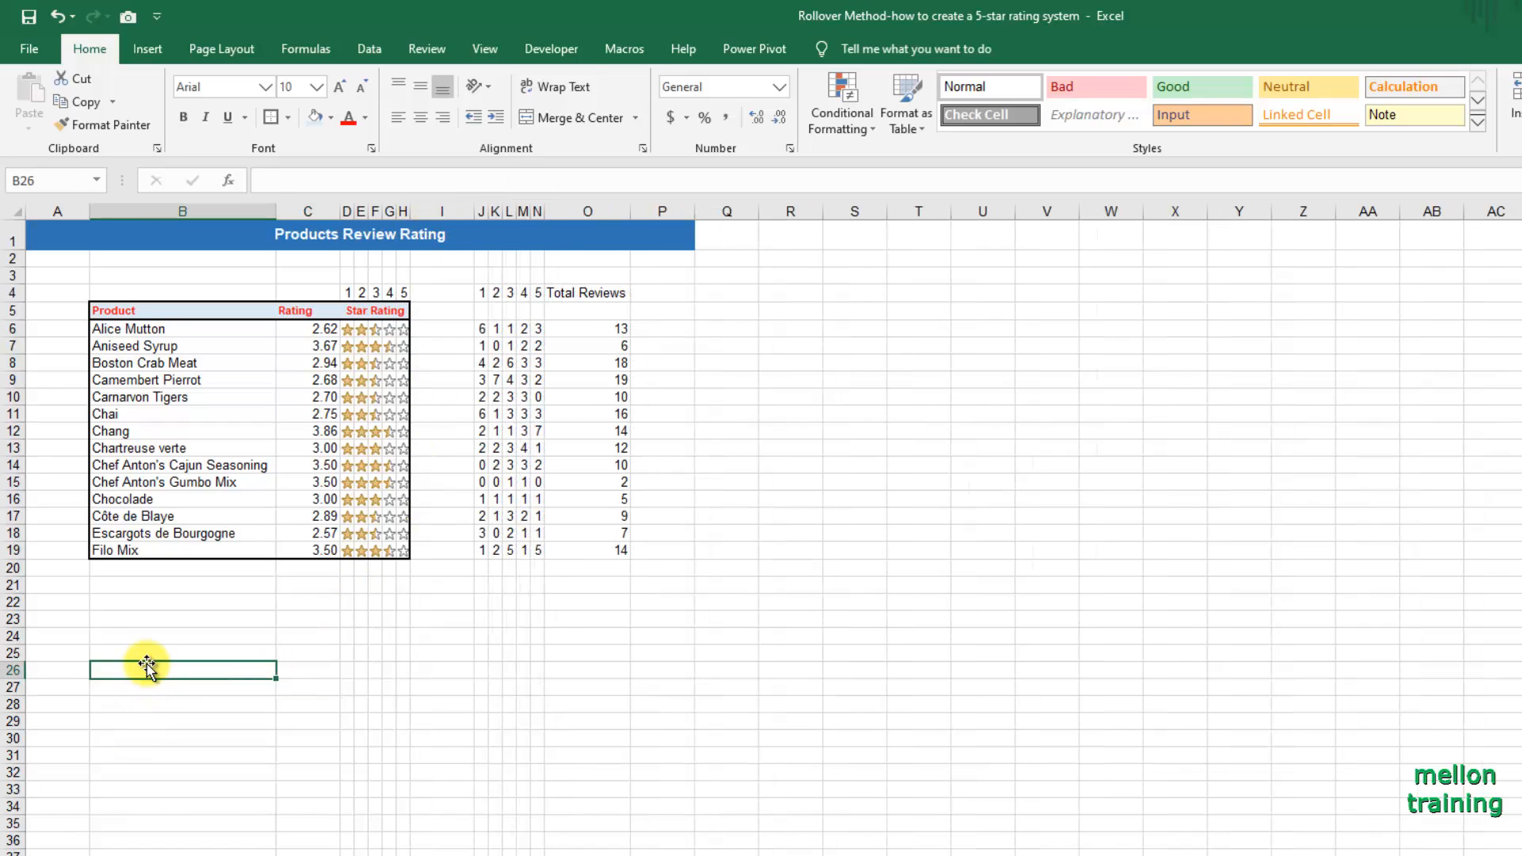
# Add a data validation list to cell B22 using the product names in =$B$6:$B$19 as its source.
pyautogui.click(148, 602)
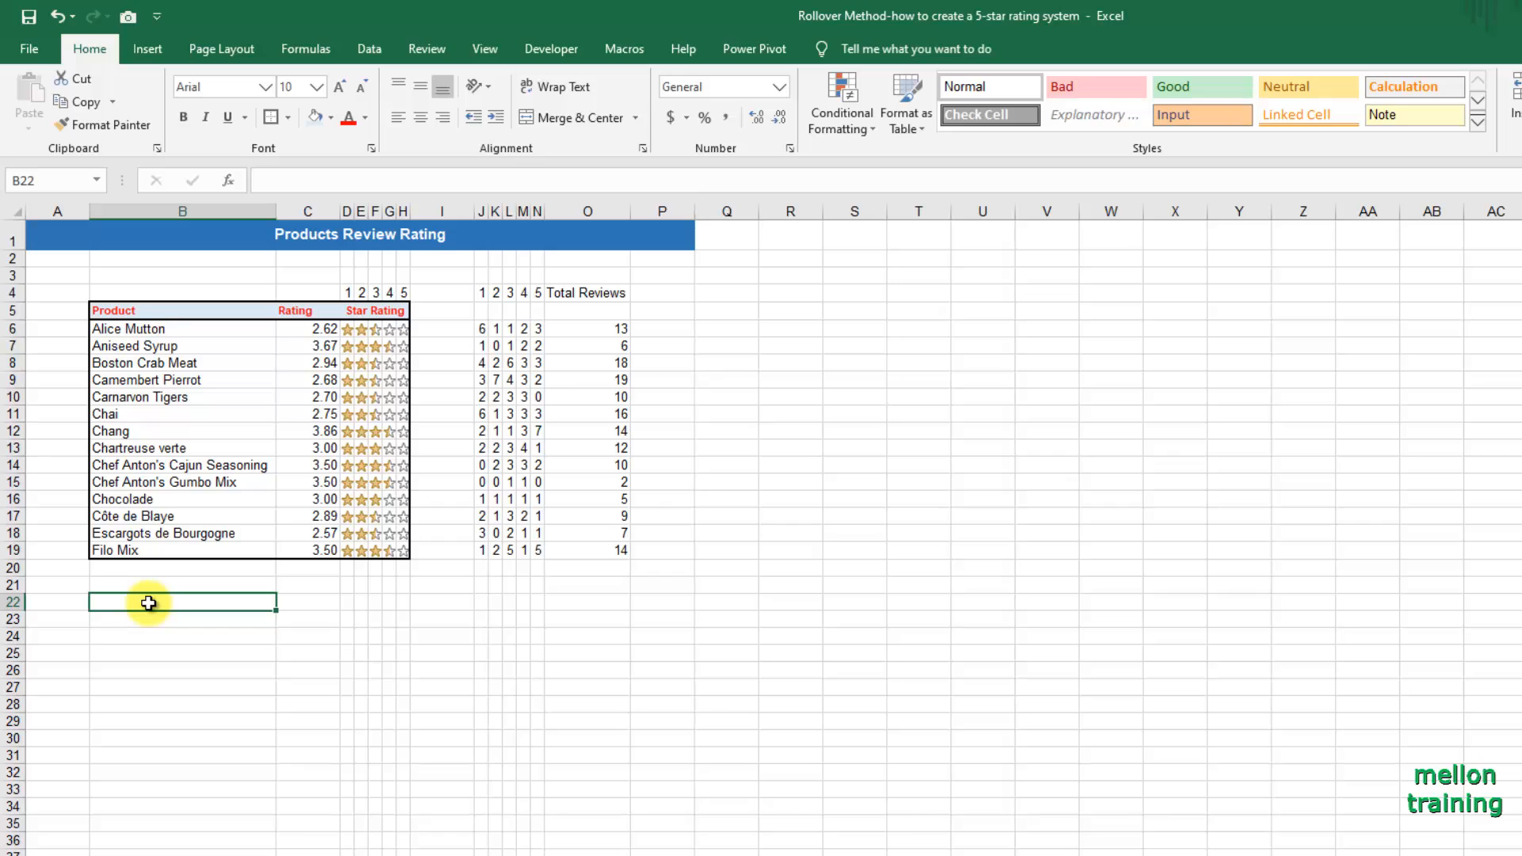
pyautogui.click(369, 49)
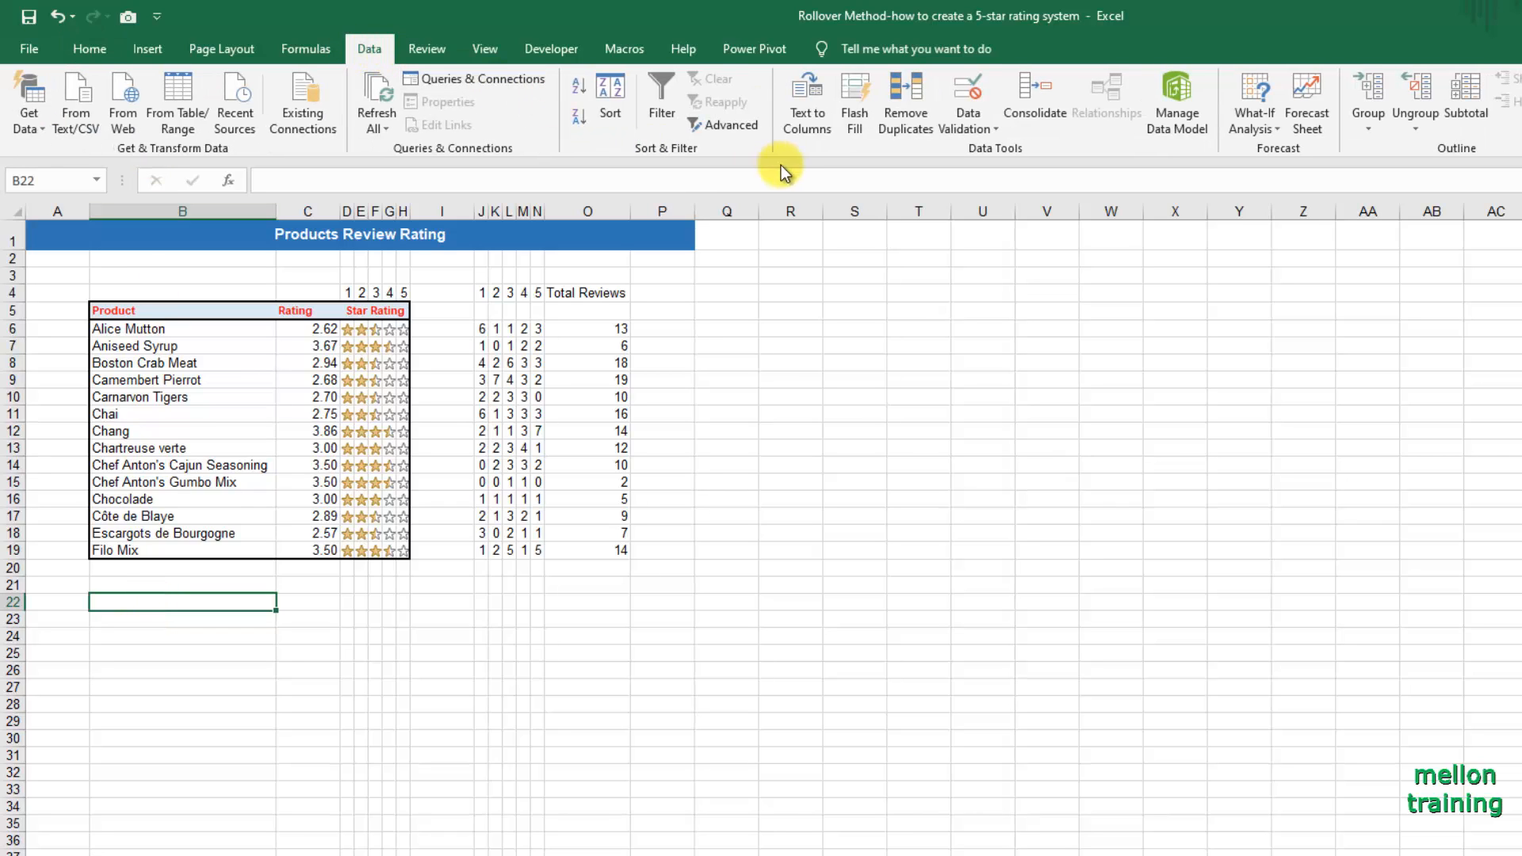
pyautogui.click(990, 123)
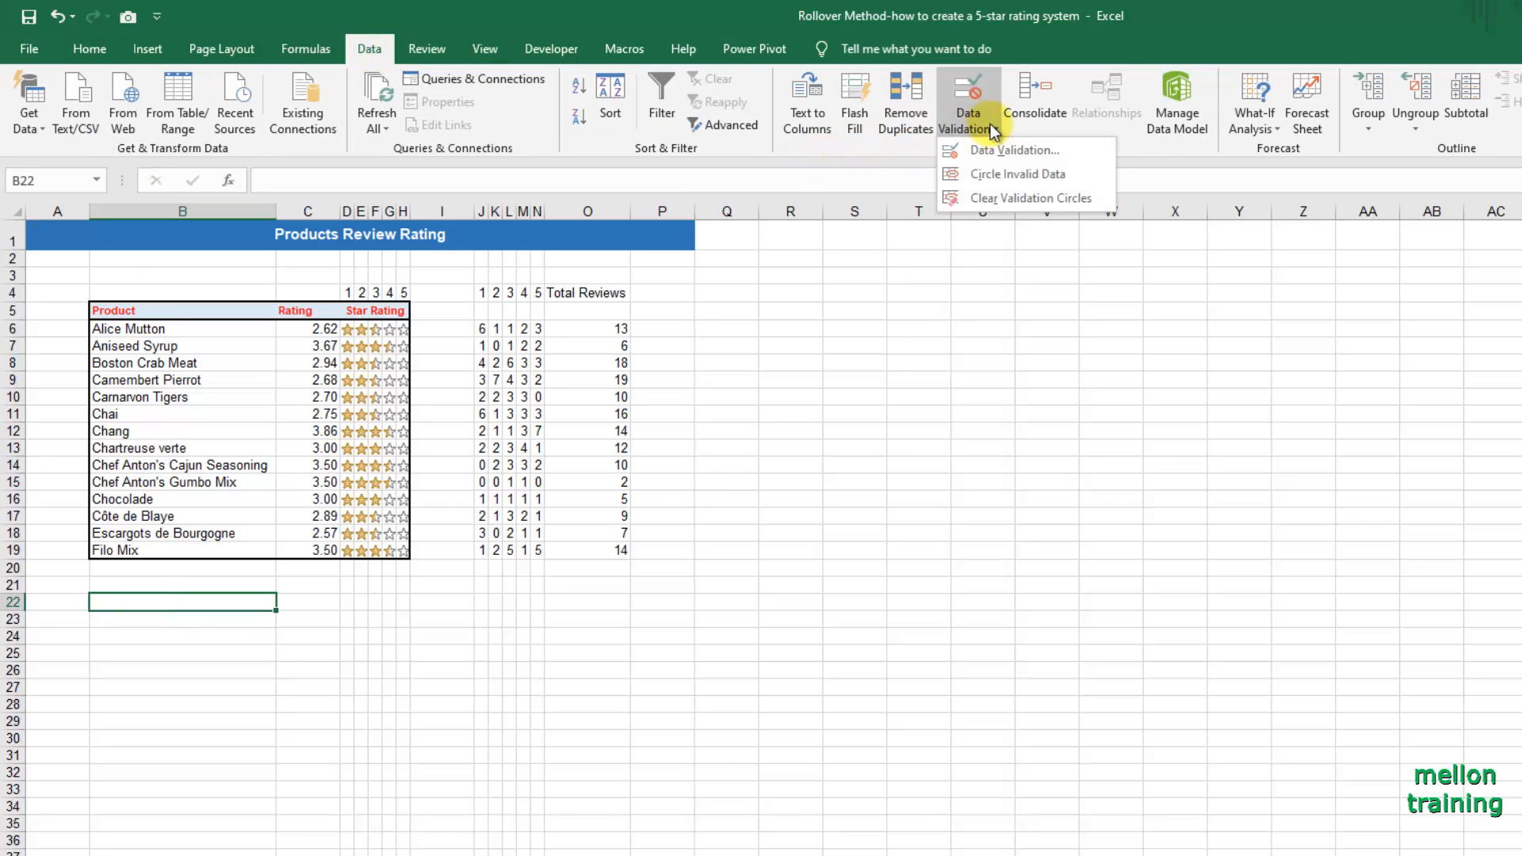
pyautogui.click(1040, 151)
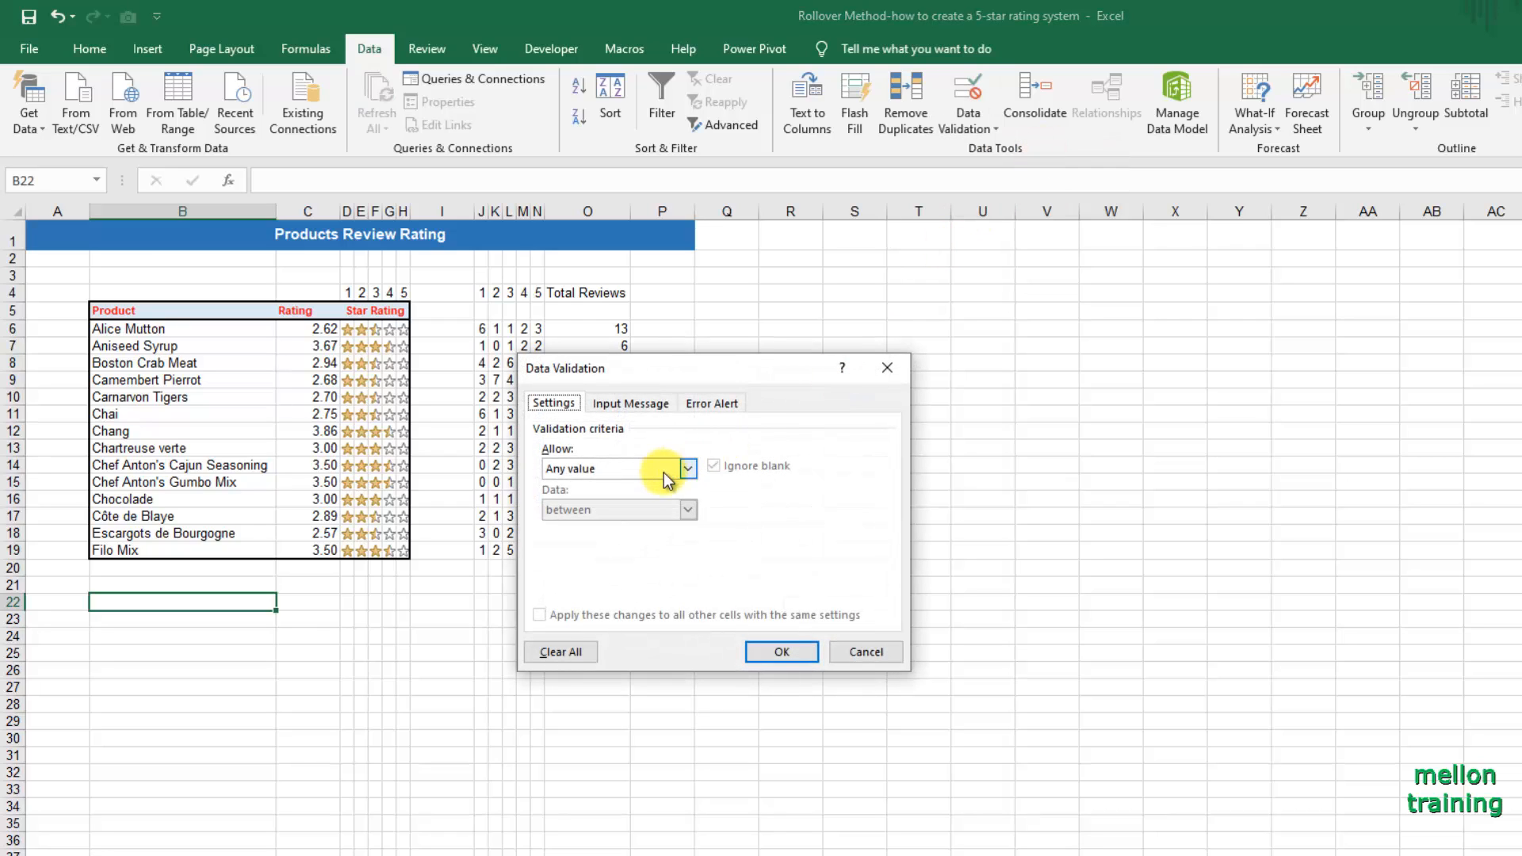
pyautogui.click(688, 469)
pyautogui.click(614, 525)
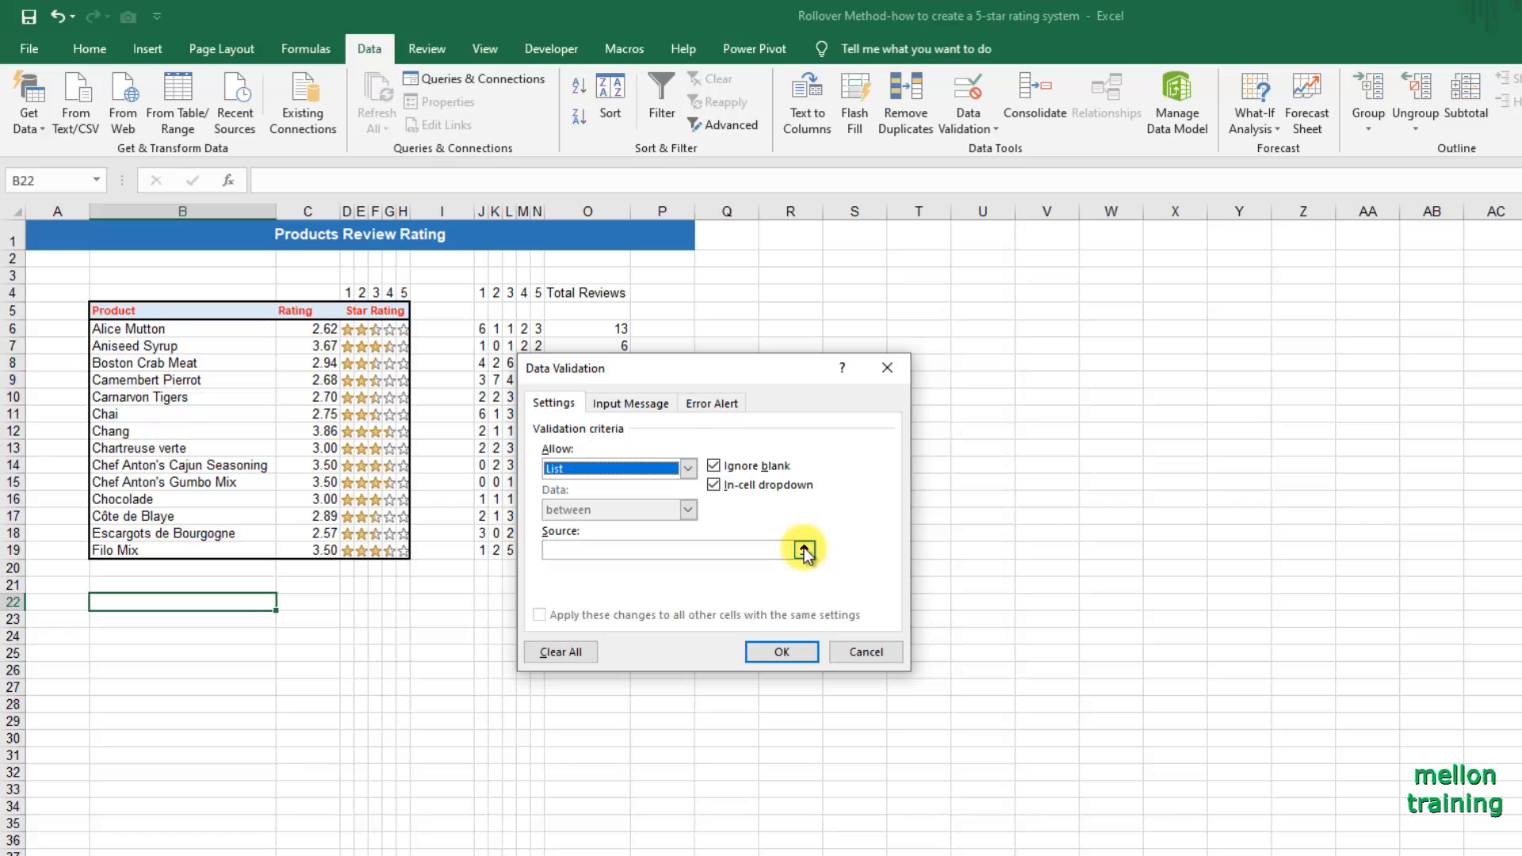
pyautogui.click(804, 548)
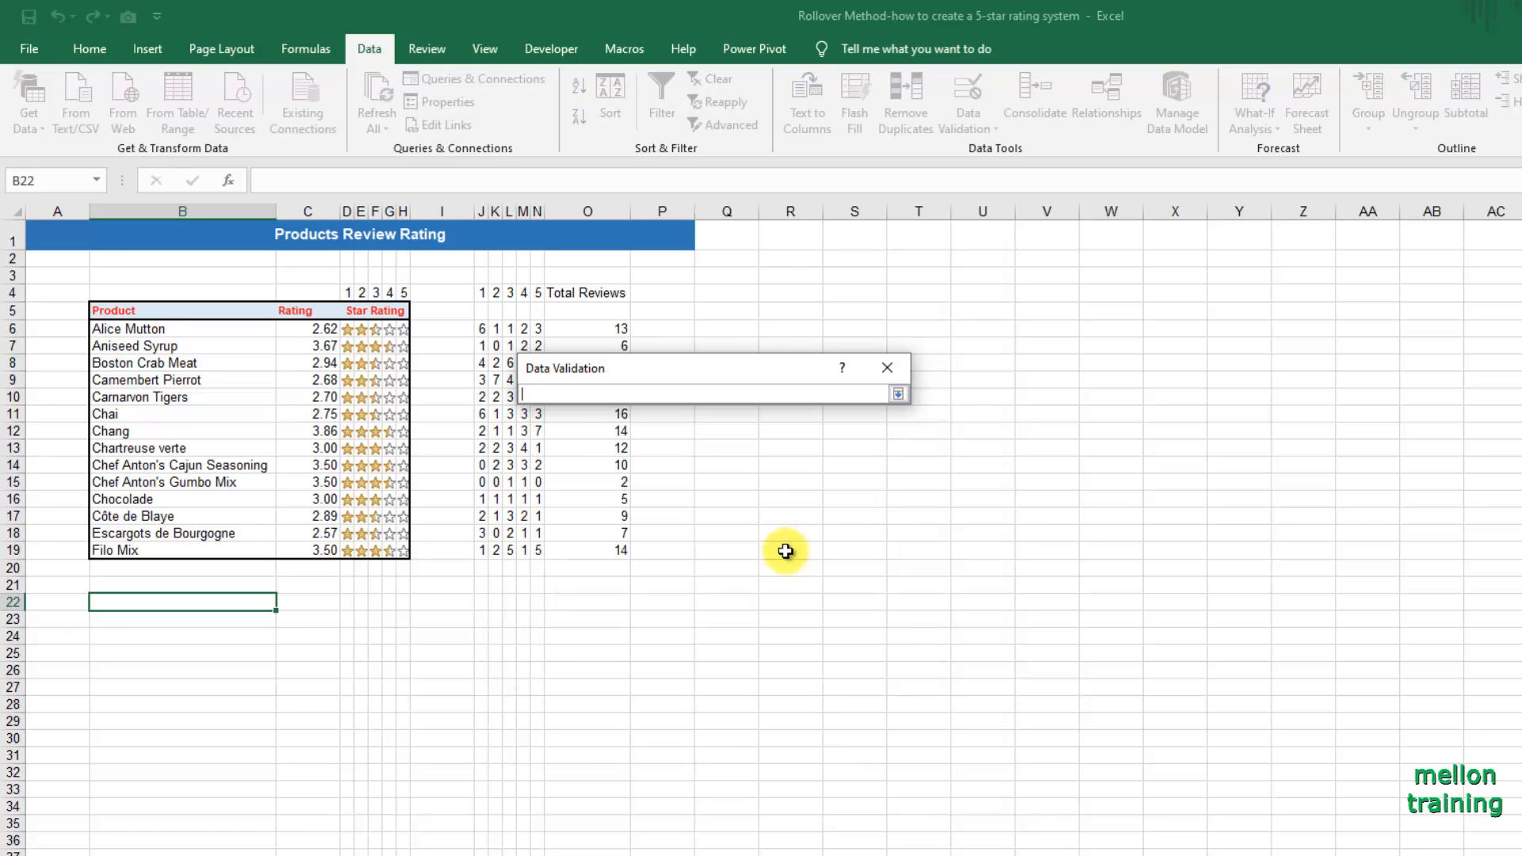
pyautogui.moveTo(141, 330); pyautogui.dragTo(158, 552)
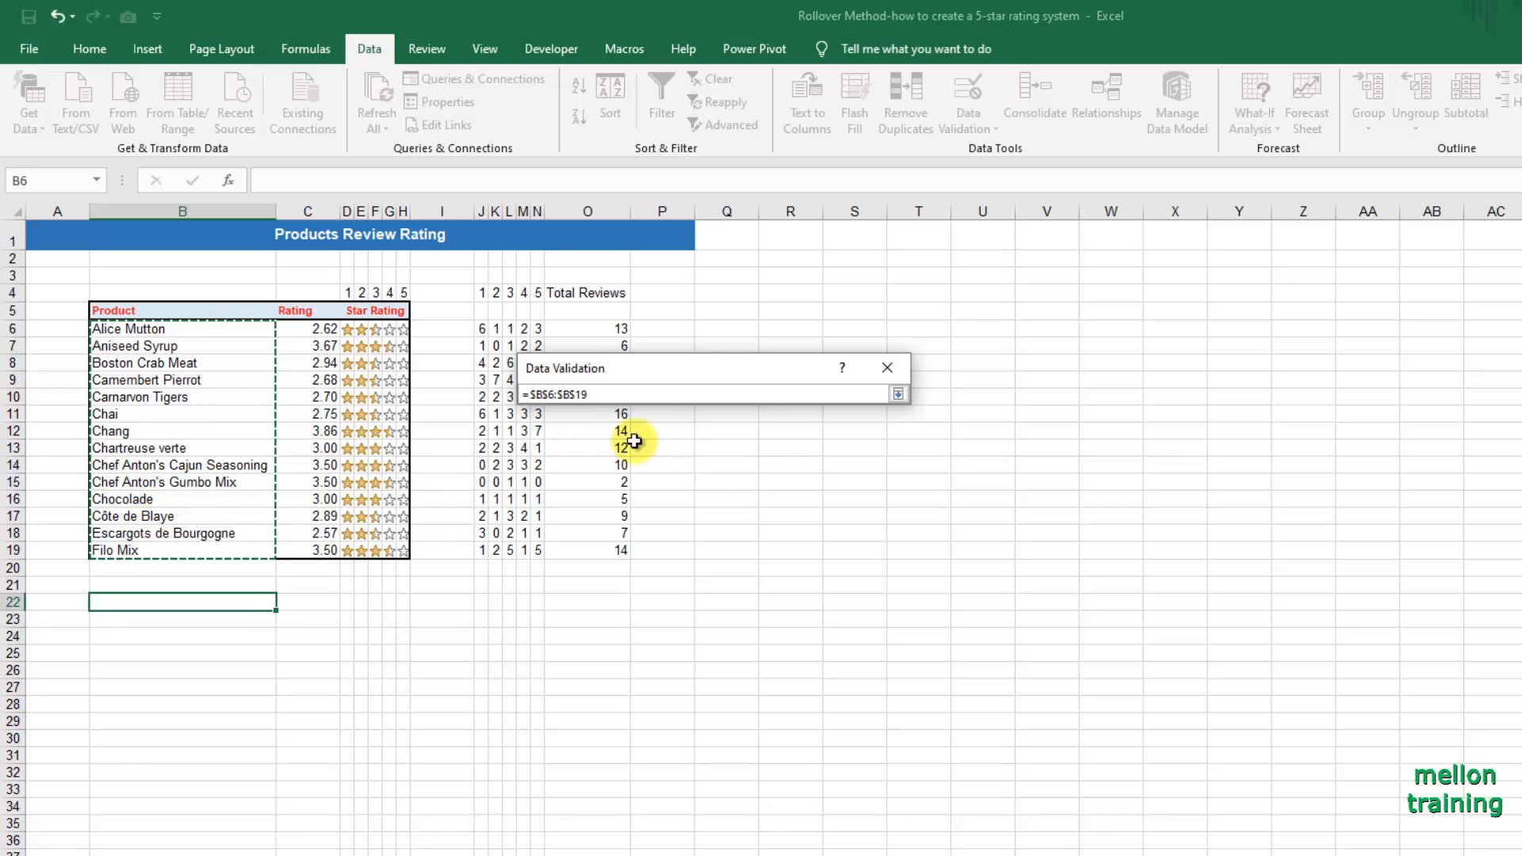
pyautogui.click(898, 393)
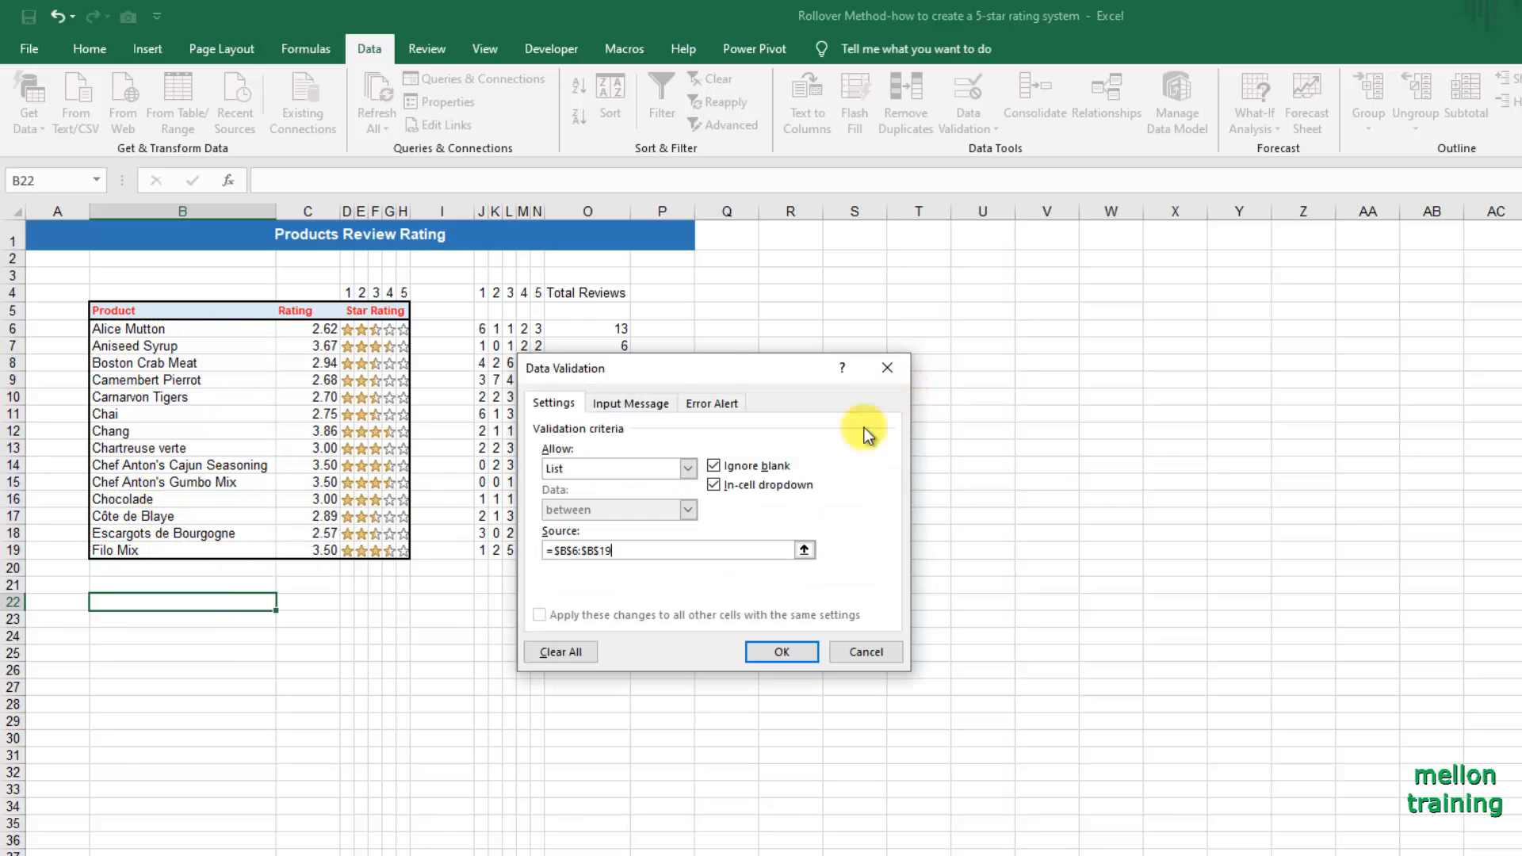
pyautogui.click(782, 652)
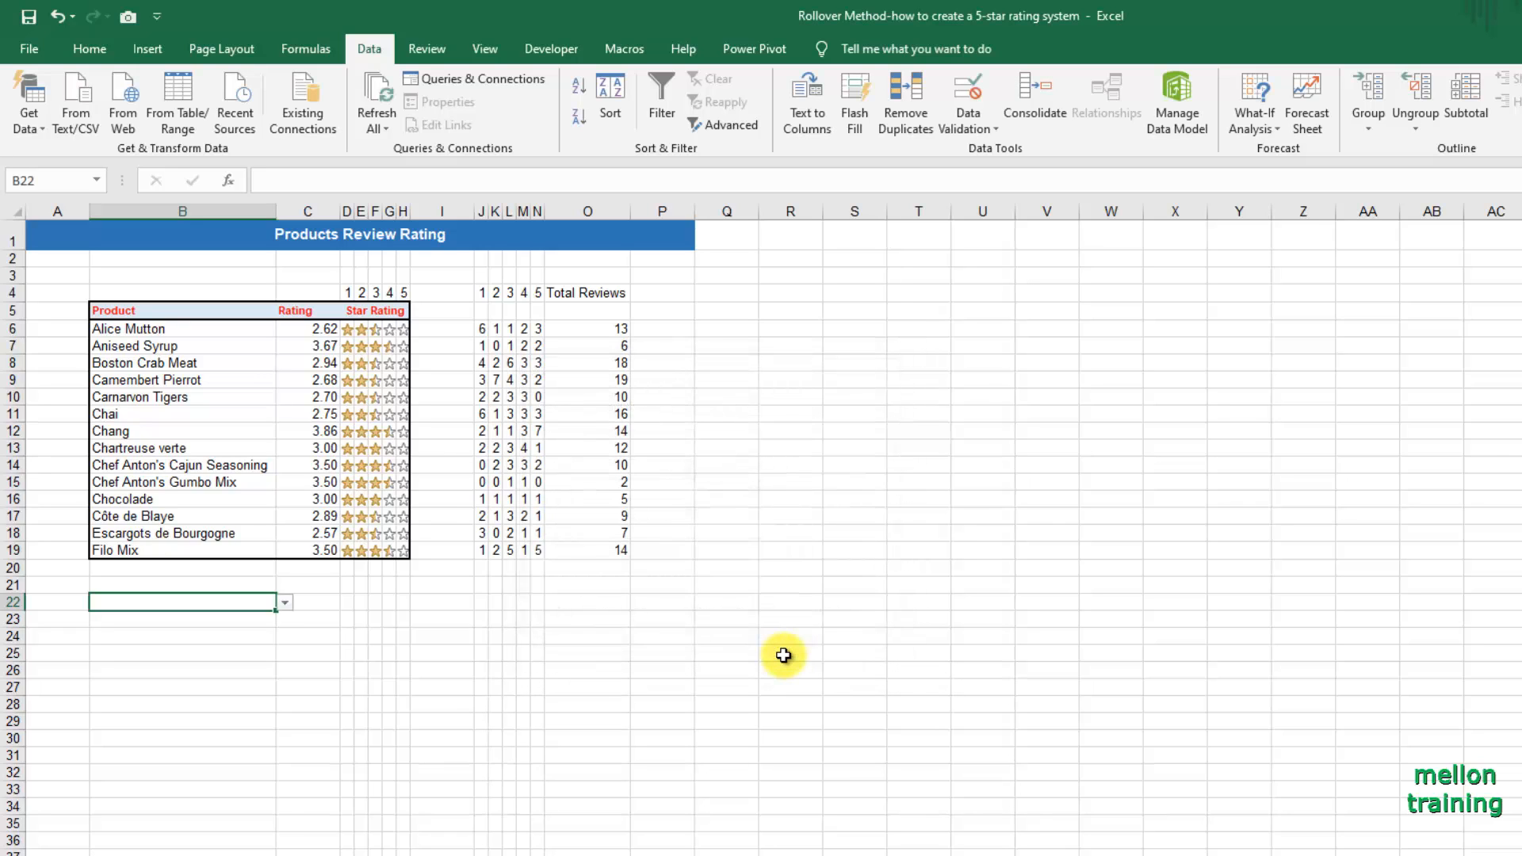
# Choose Boston Crab Meat from the B22 product list and name the cell Product_Selection.
pyautogui.click(285, 603)
pyautogui.press('Escape')
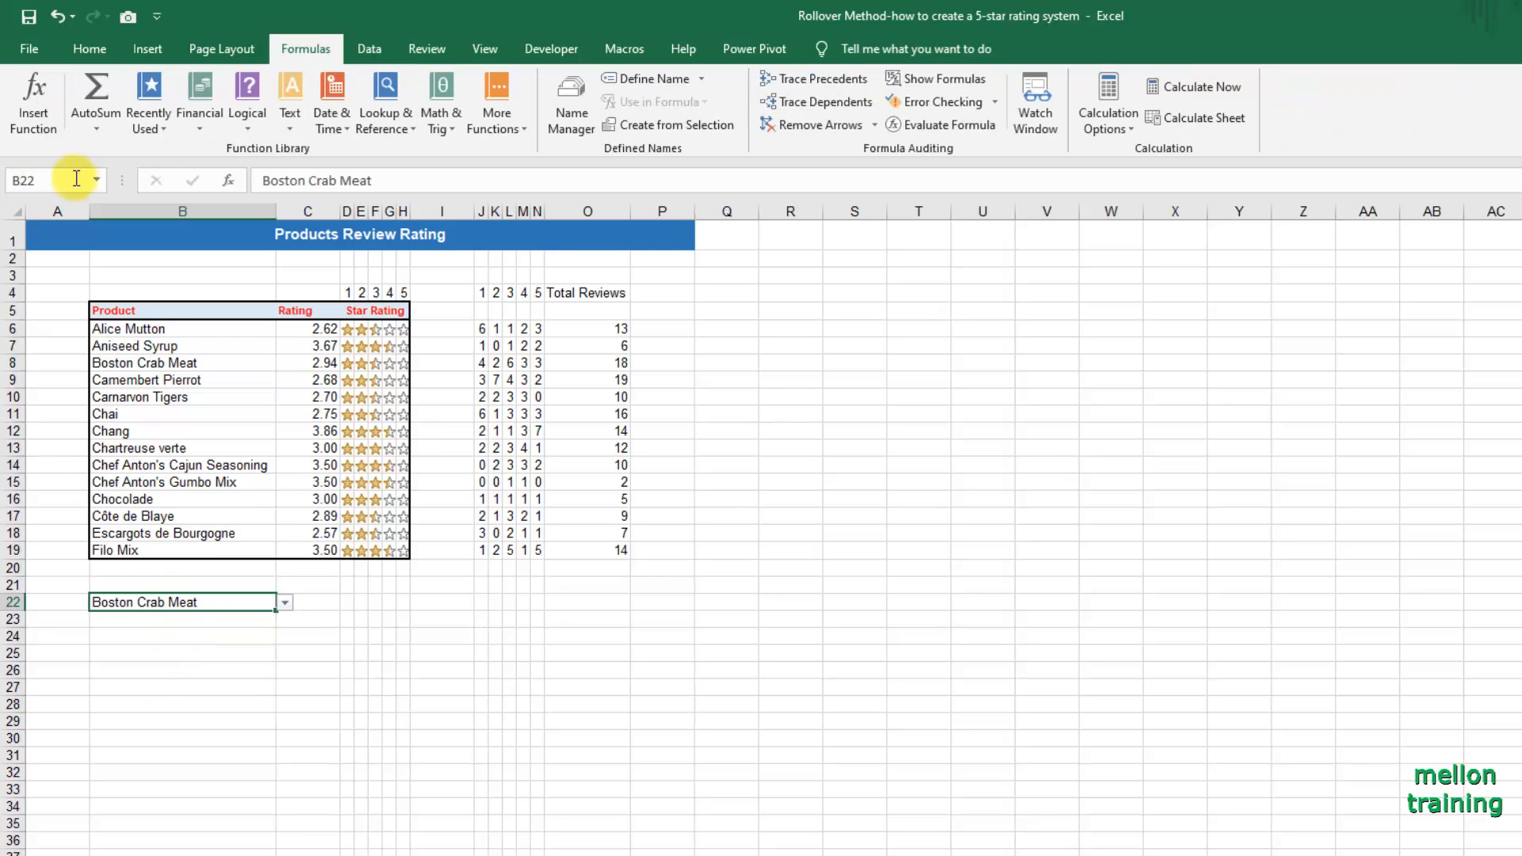
pyautogui.click(68, 177)
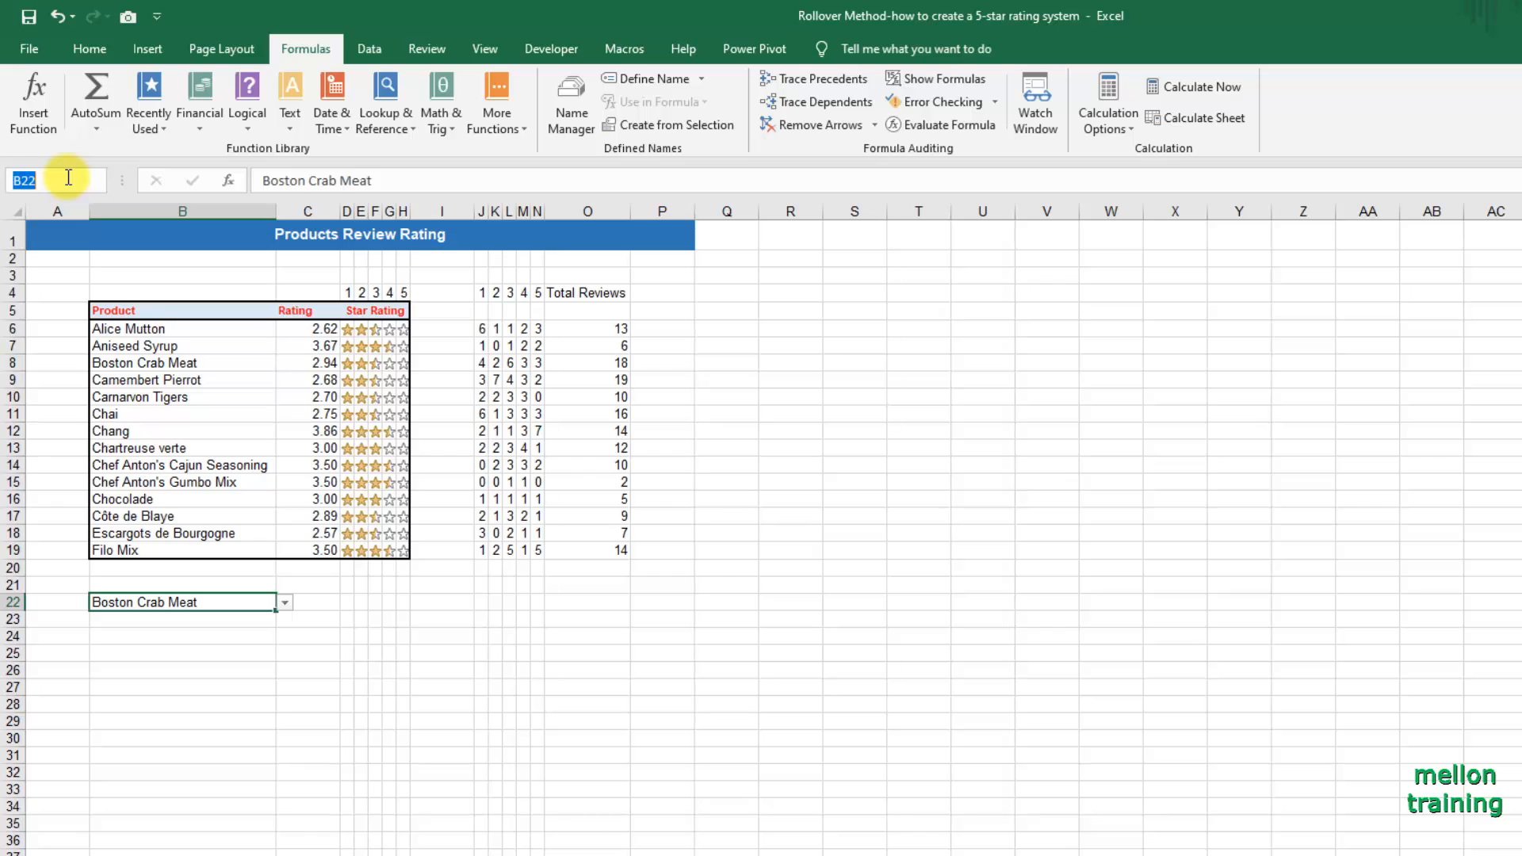
pyautogui.write('Pro')
pyautogui.write('duct')
pyautogui.write('_Selection')
pyautogui.press('Return')
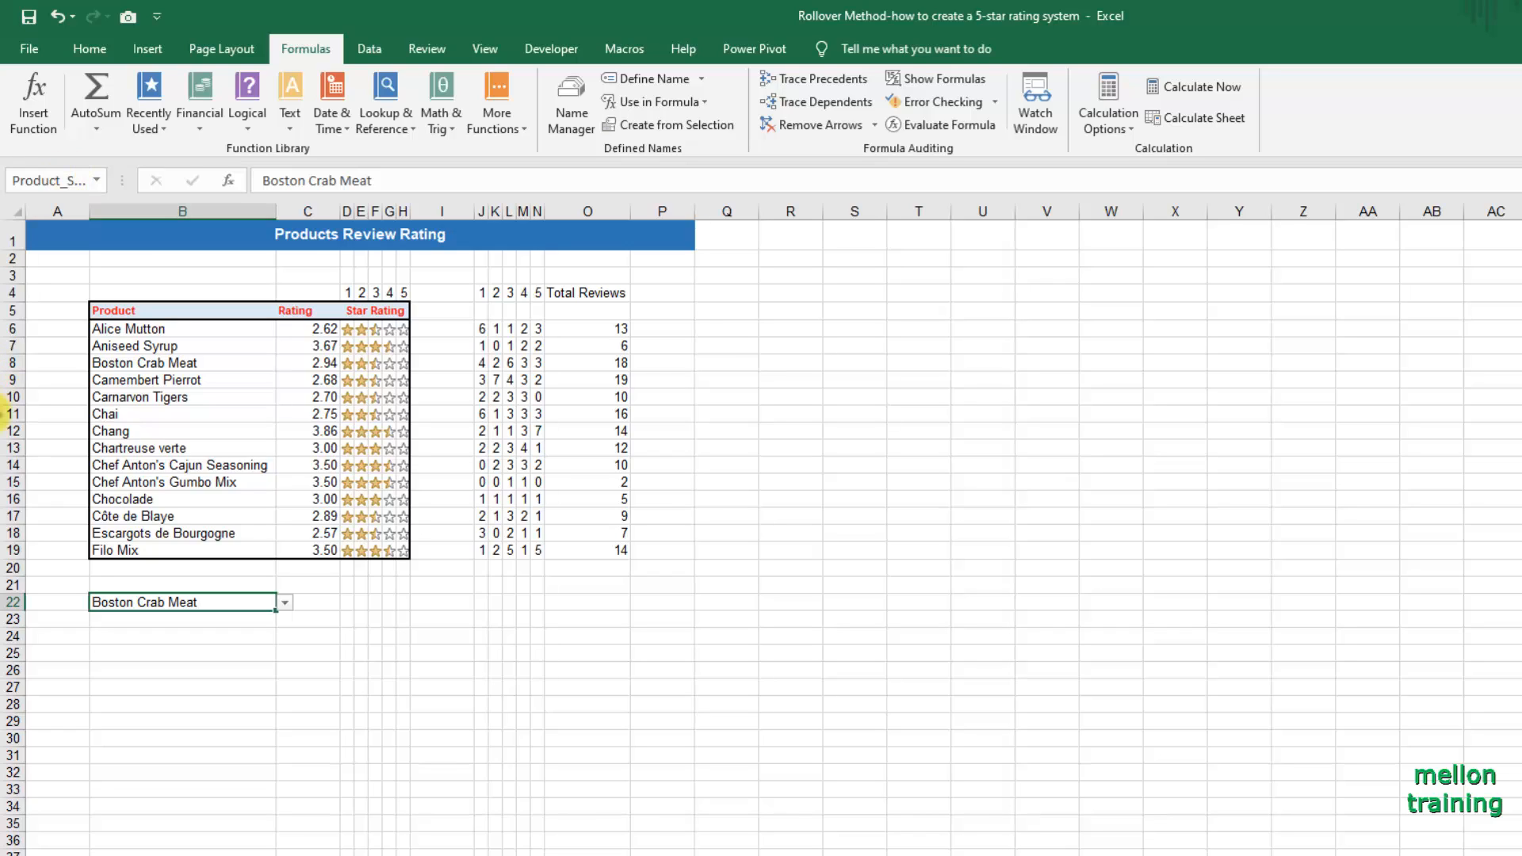
# Enter =MATCH(Product_Selection,B6:B19,0) in A22 to return the selected product's position in the product list.
pyautogui.click(58, 603)
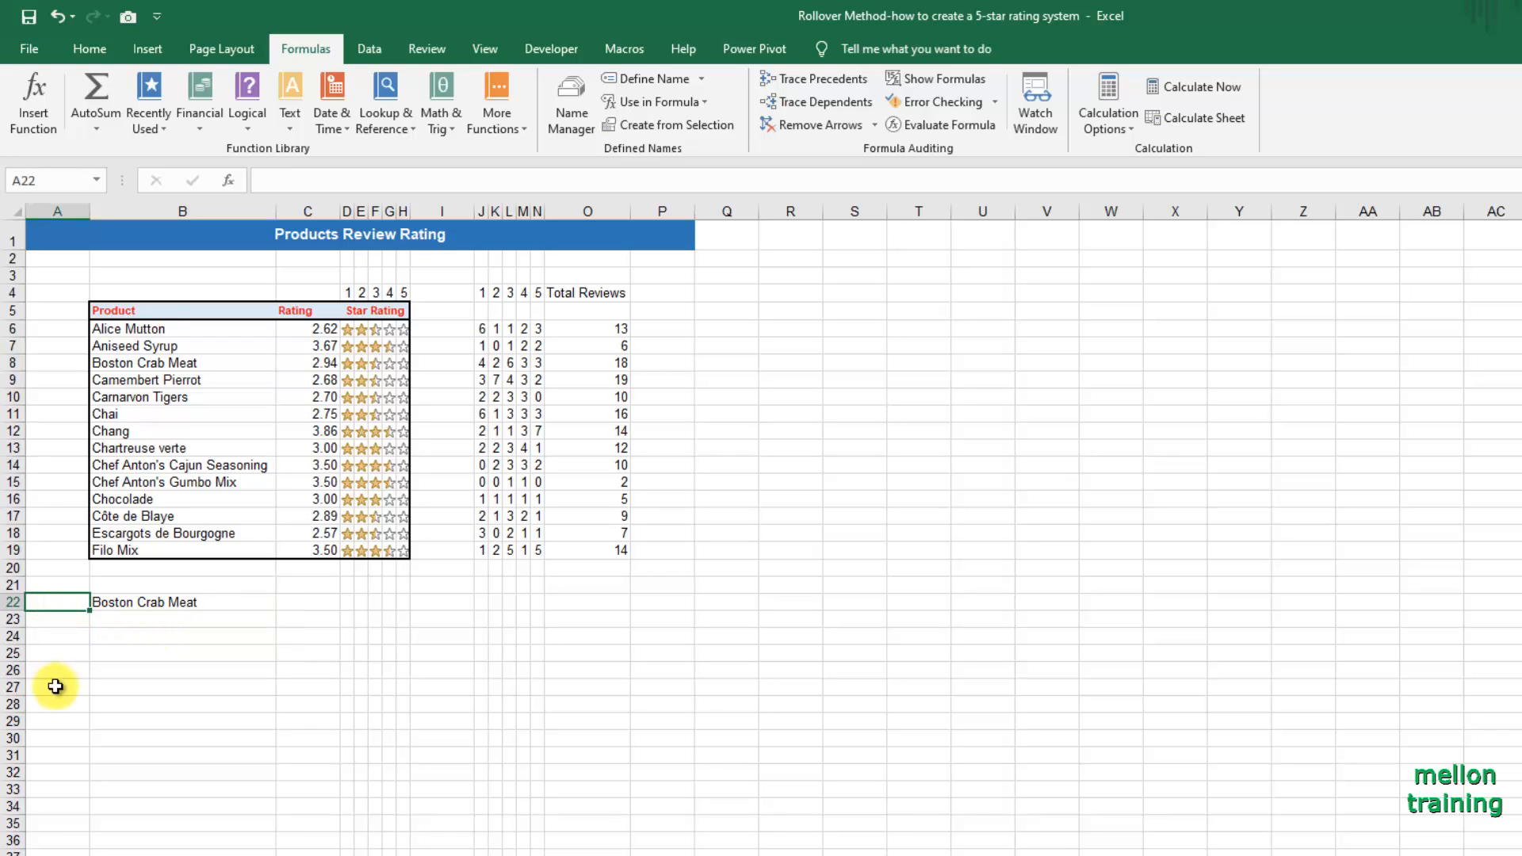
pyautogui.write('=')
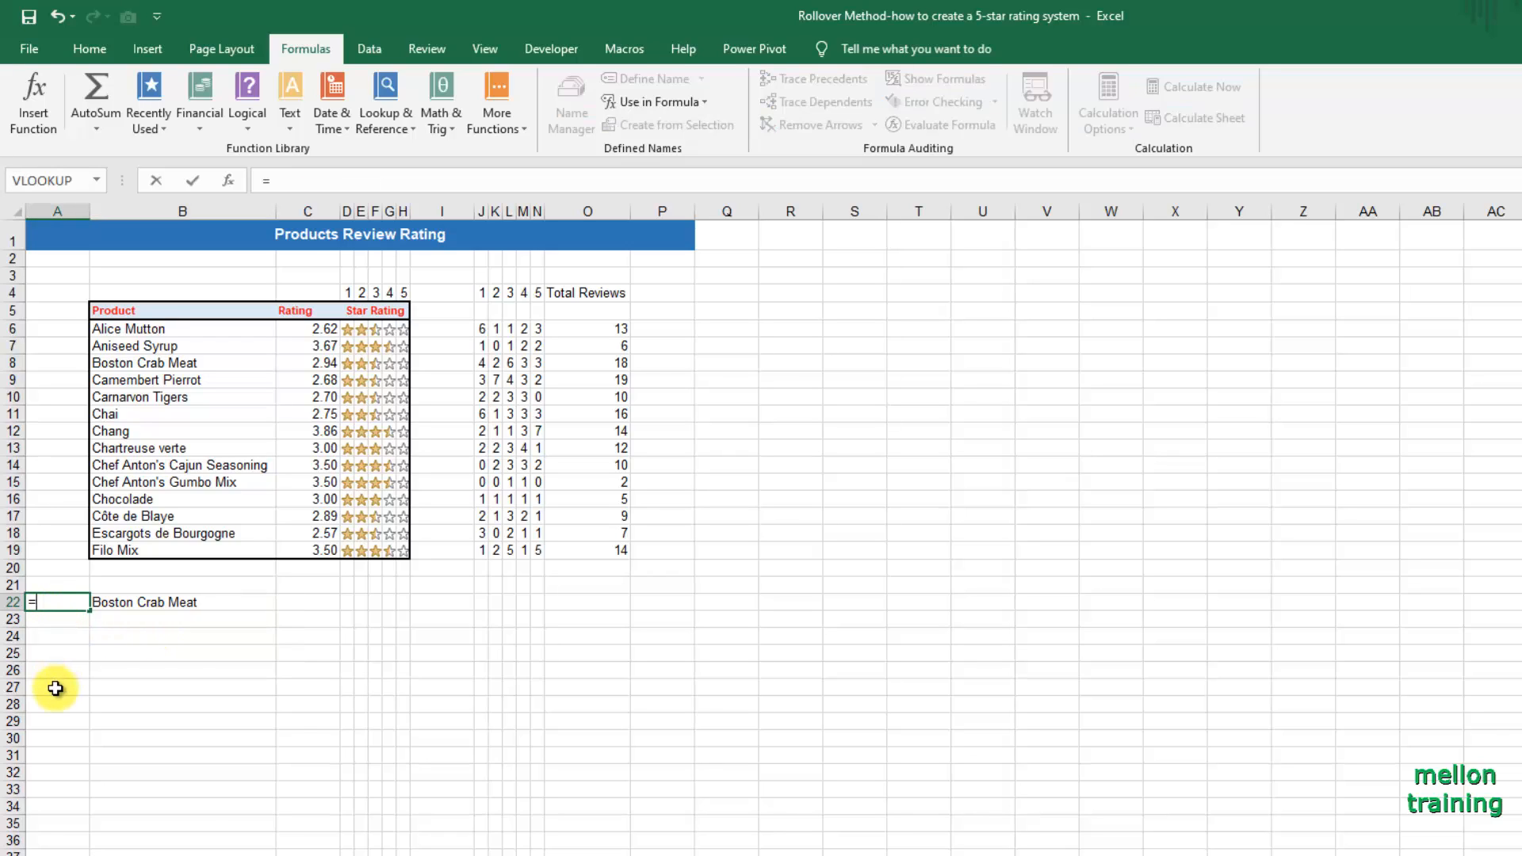
pyautogui.write('match')
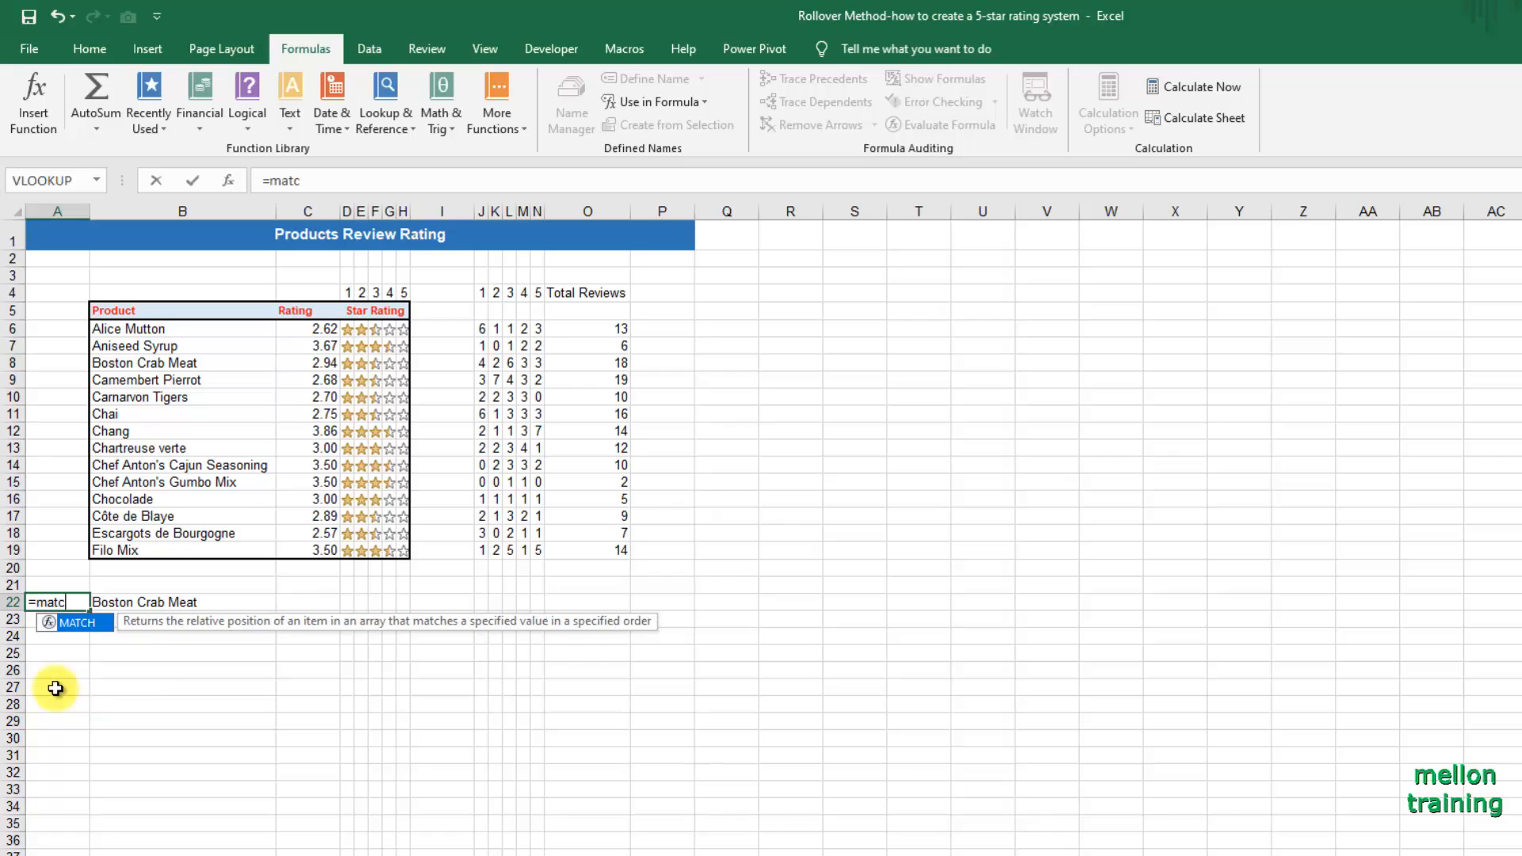
pyautogui.press('Tab')
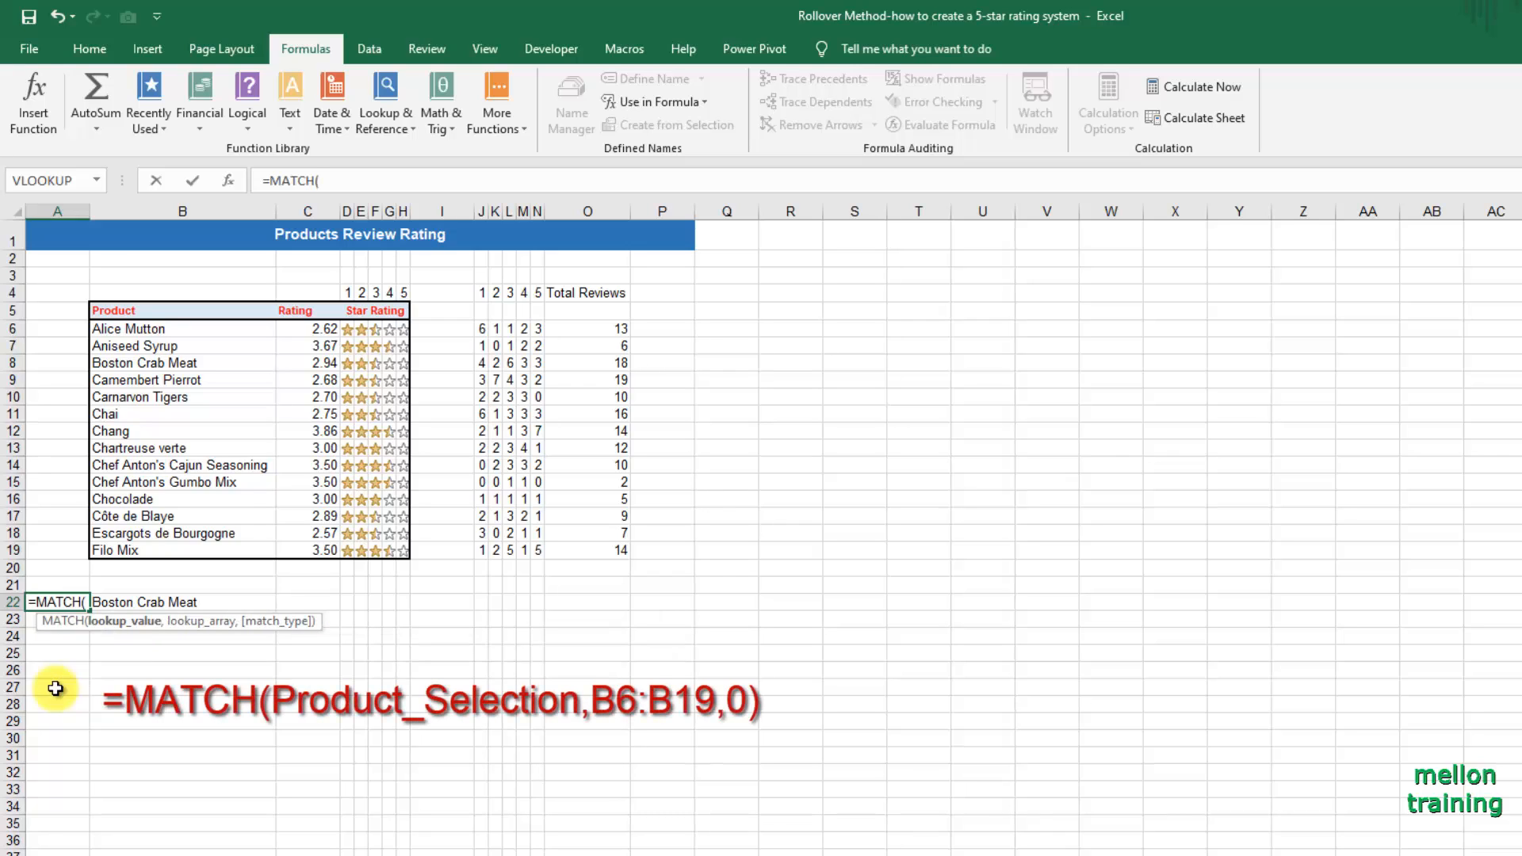
pyautogui.write('p')
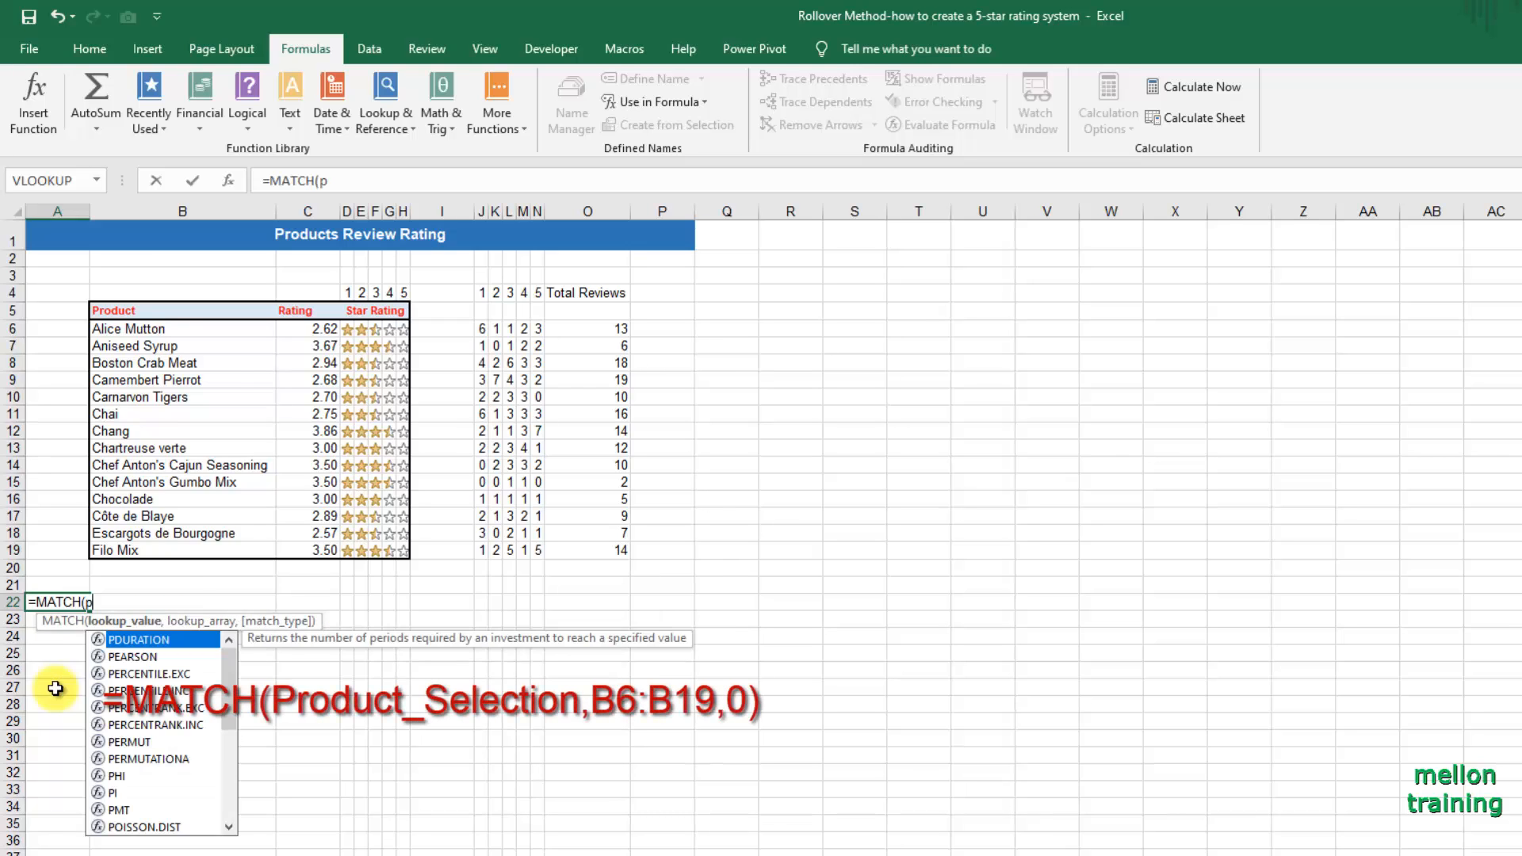
pyautogui.write('rod')
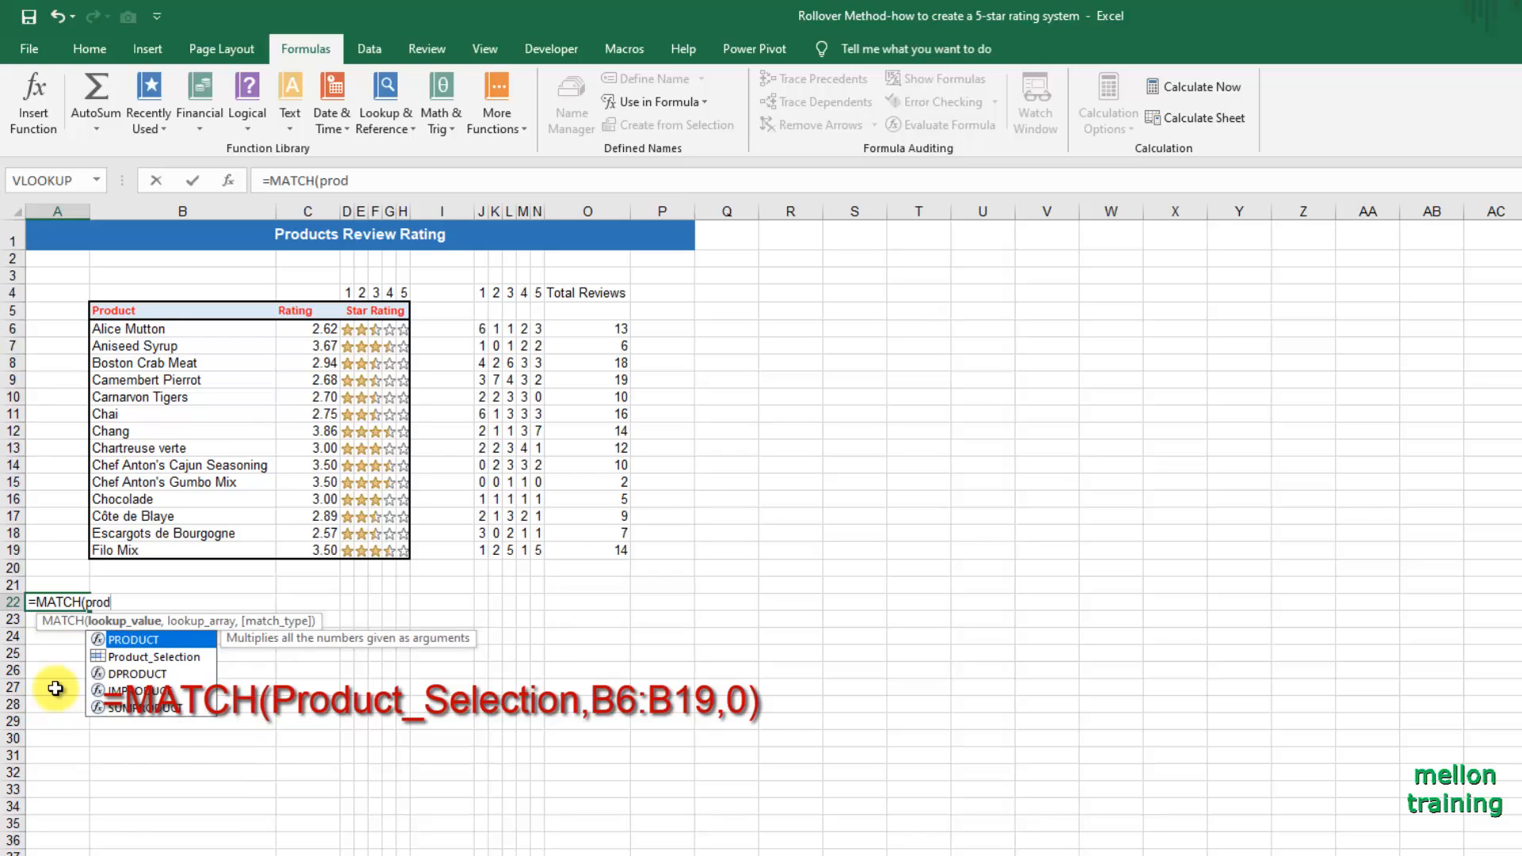
pyautogui.doubleClick(152, 656)
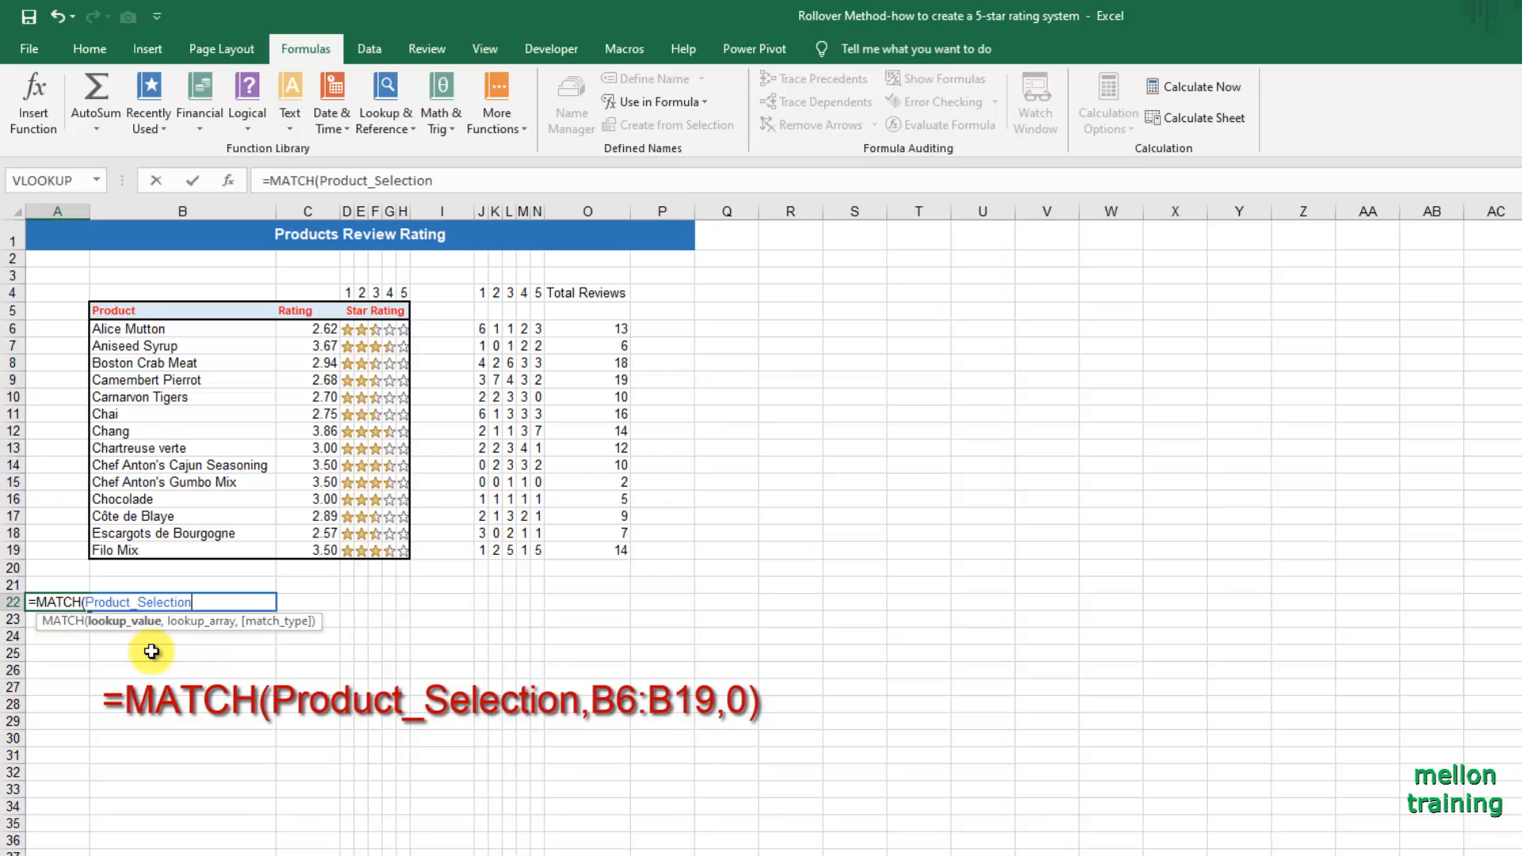
pyautogui.write(',')
pyautogui.moveTo(170, 329); pyautogui.dragTo(205, 553)
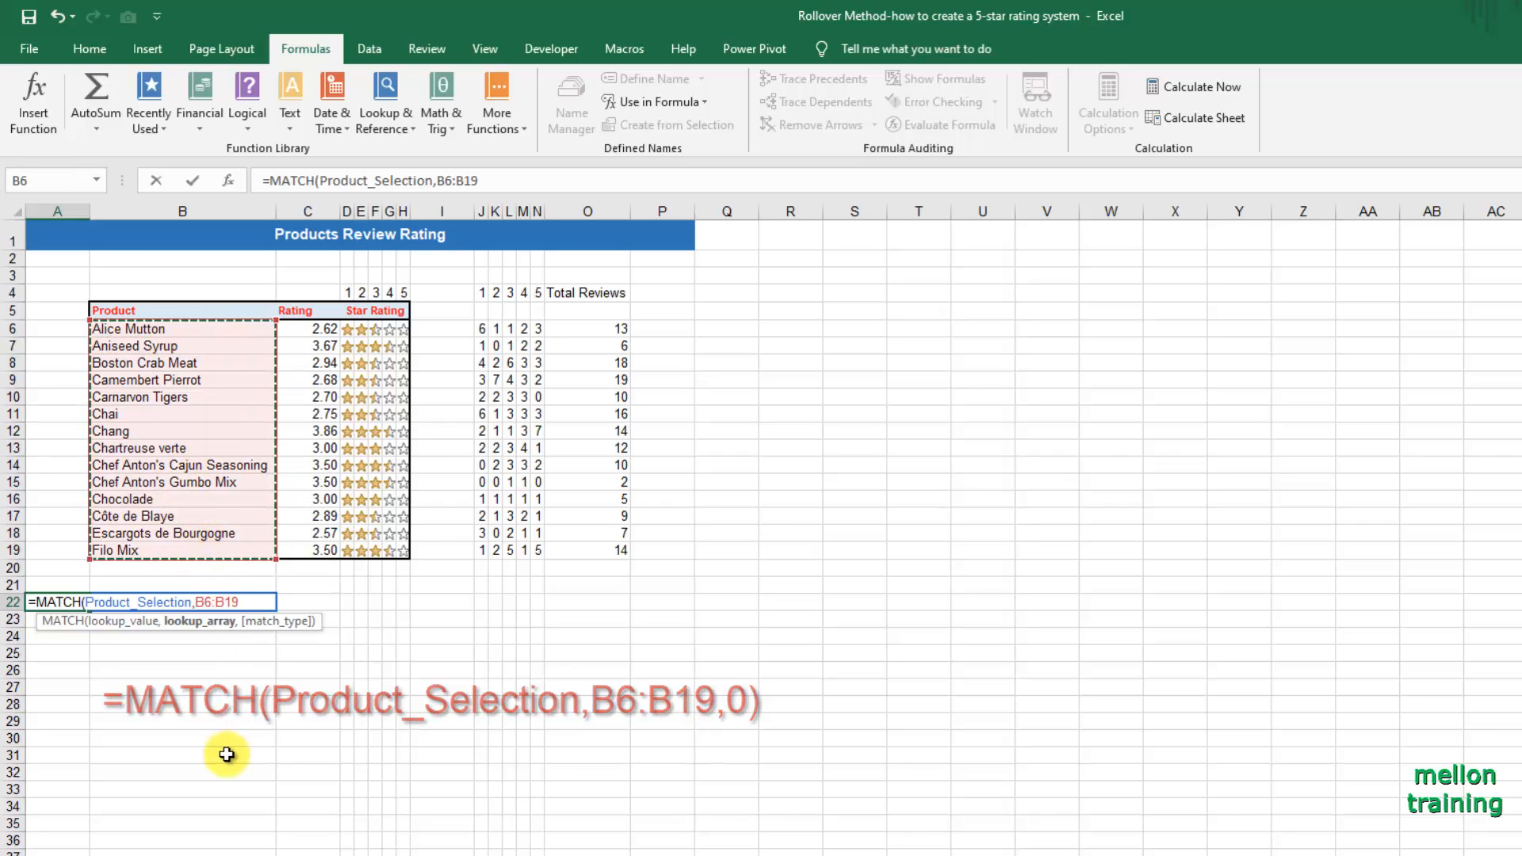
pyautogui.write(',')
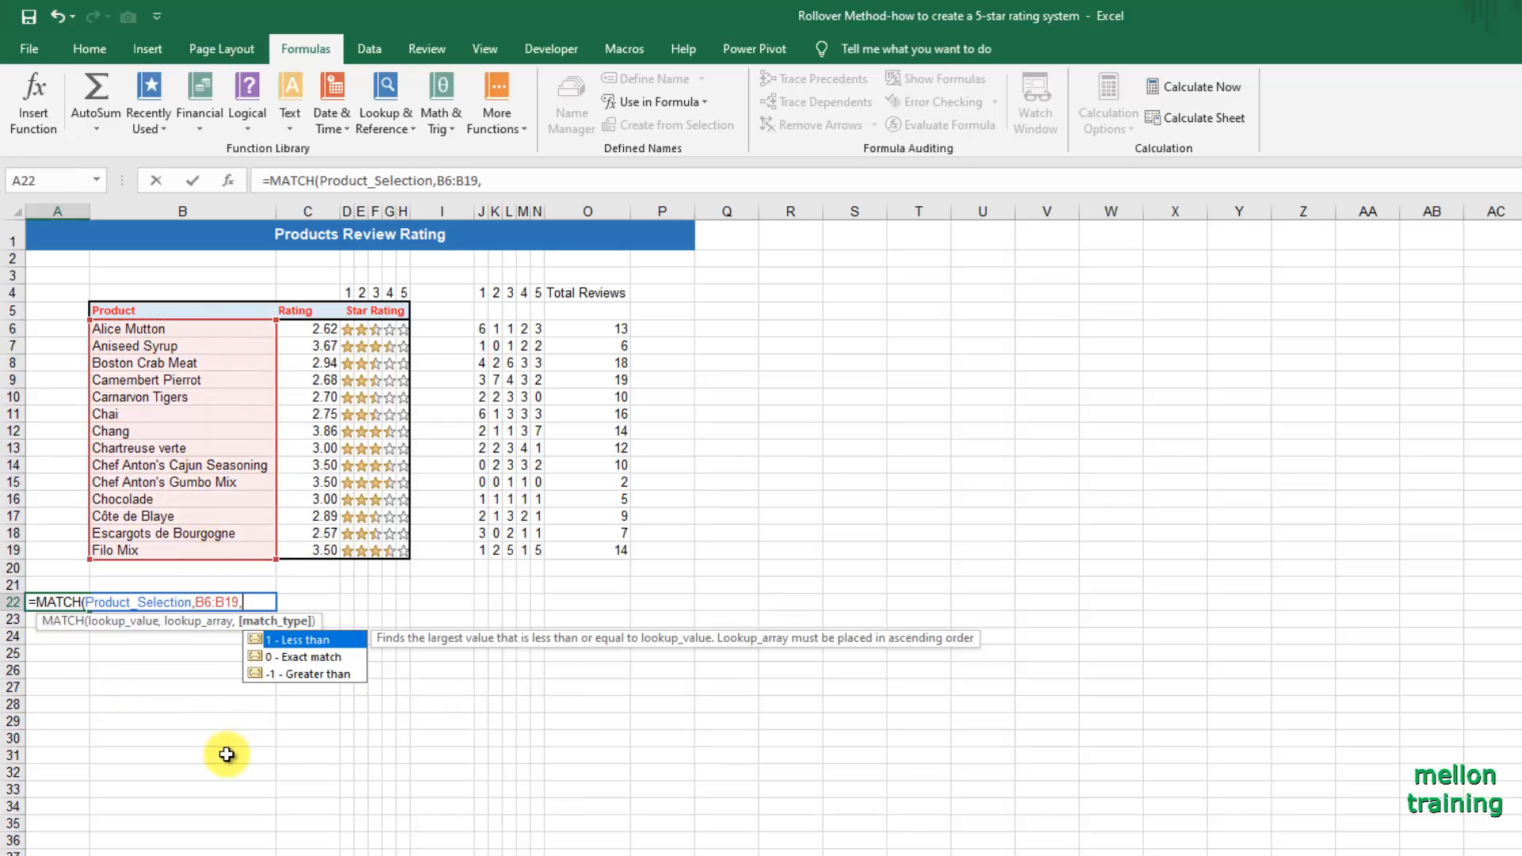
pyautogui.write('0)')
pyautogui.press('Return')
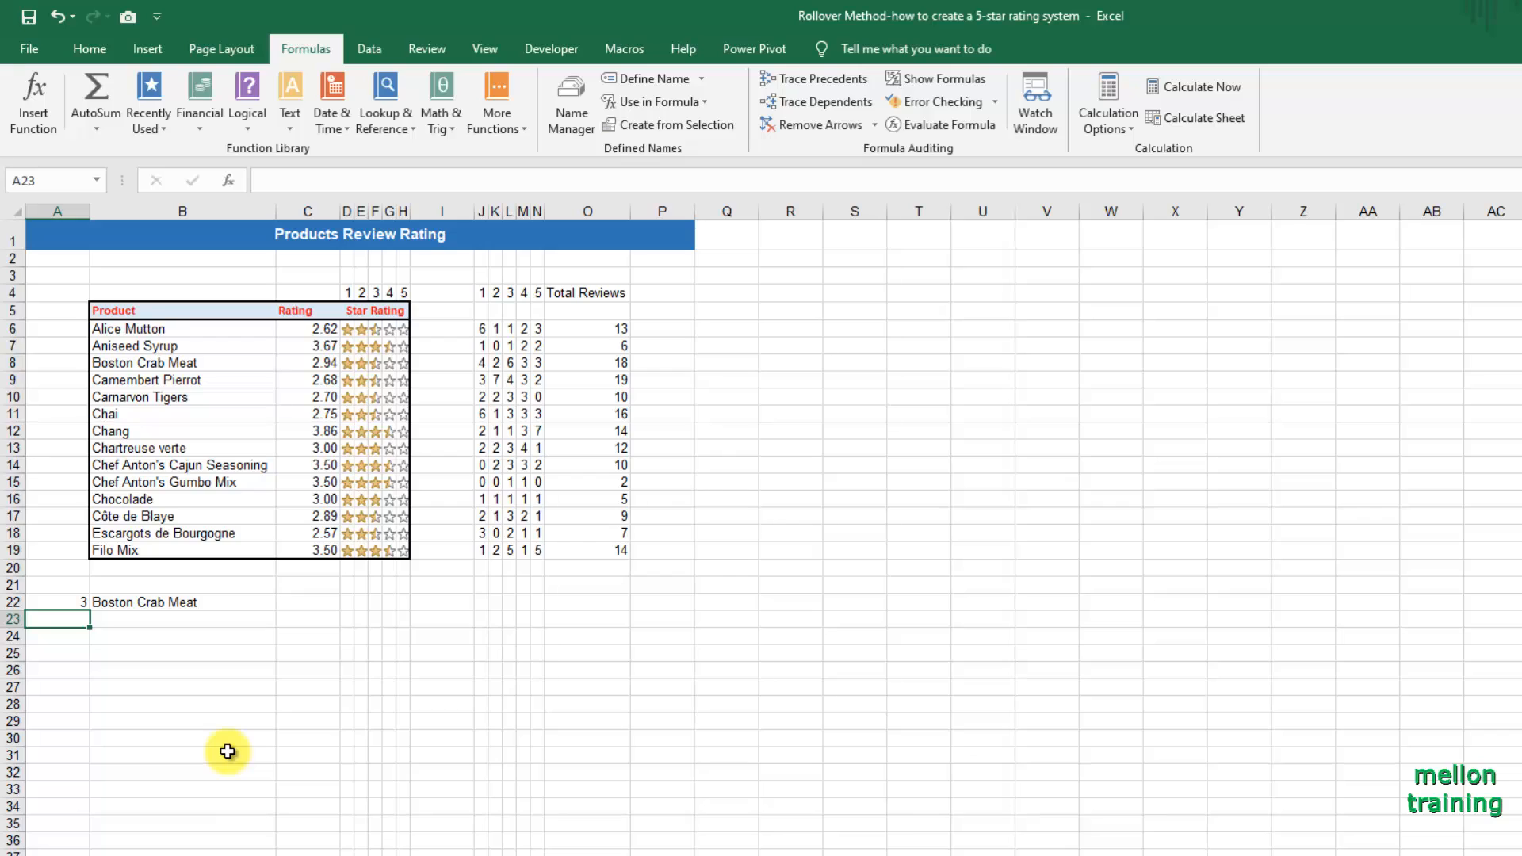
# Switch the product selection in B22 to Chai to test the MATCH formula.
pyautogui.click(248, 603)
pyautogui.click(285, 604)
pyautogui.click(200, 658)
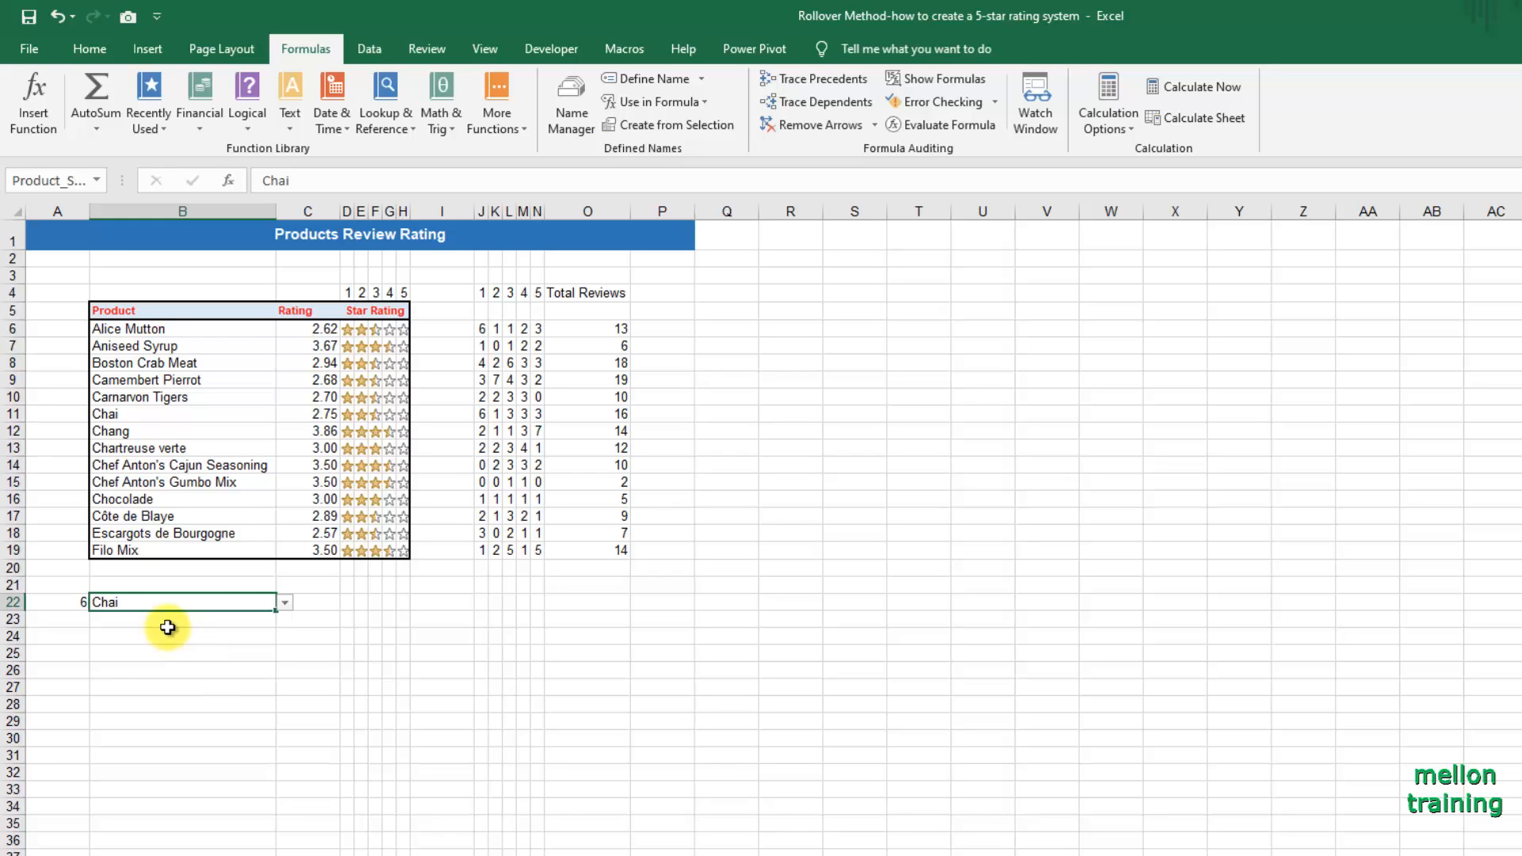
# Merge and center the product selection cell across B22:C22.
pyautogui.moveTo(171, 603); pyautogui.dragTo(303, 603)
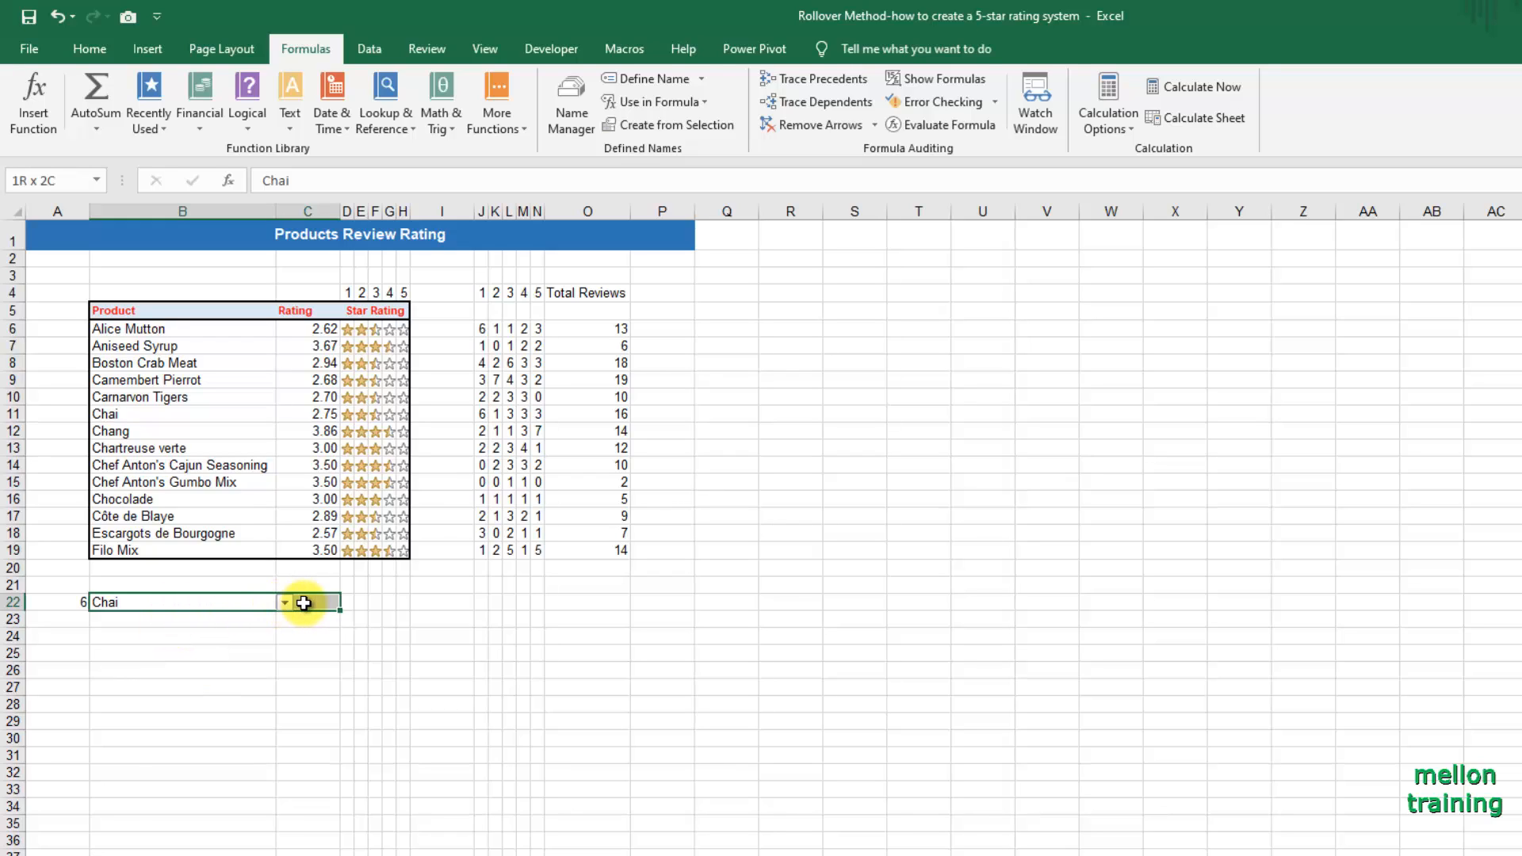
pyautogui.click(87, 50)
pyautogui.click(583, 120)
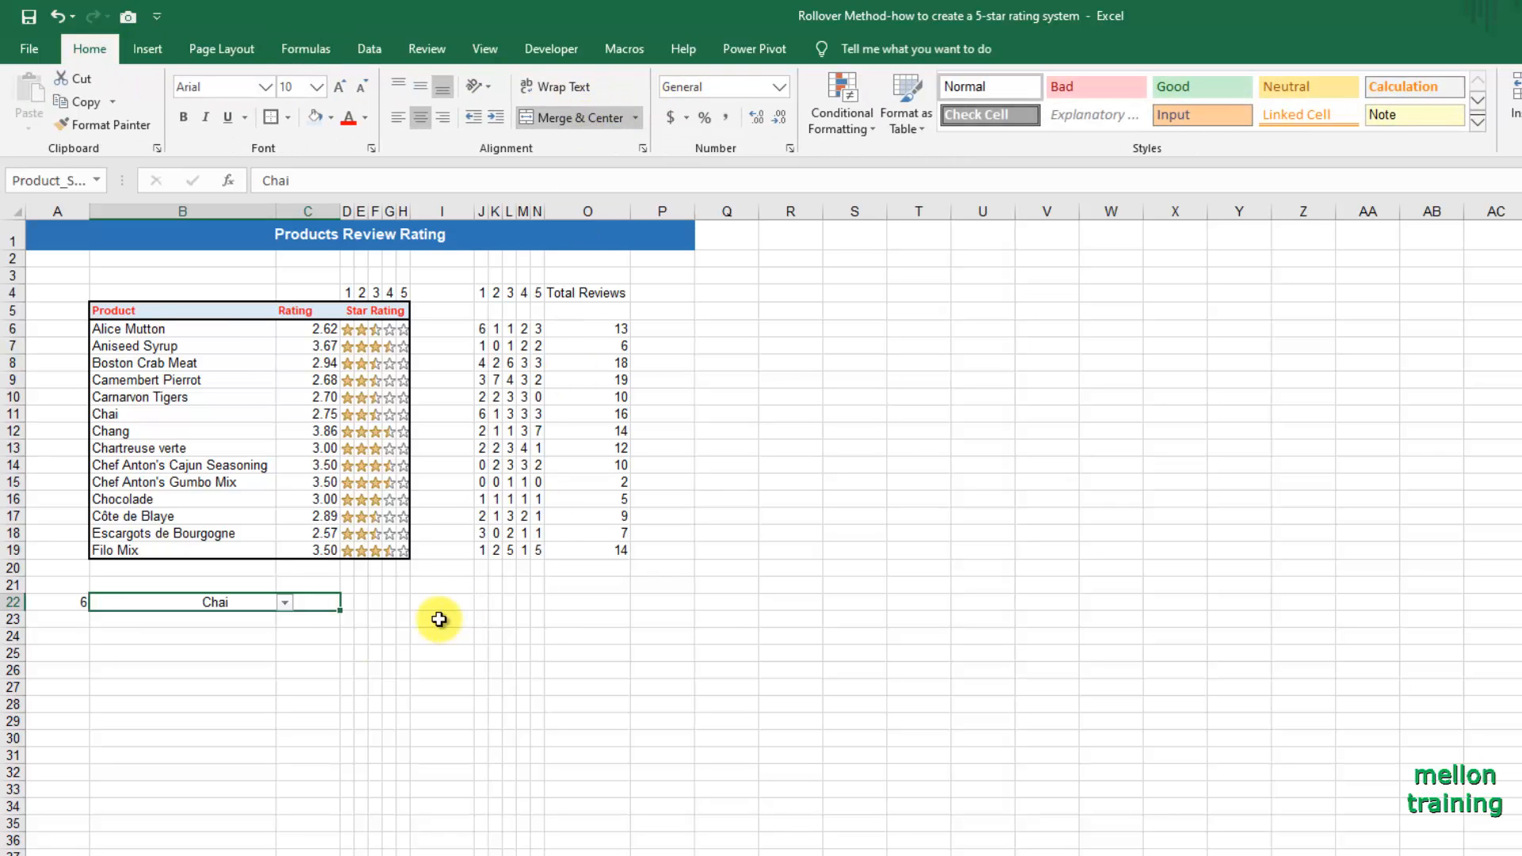
# Test the merged product list by choosing Chef Anton's Gumbo Mix and finally Chef Anton's Cajun Seasoning.
pyautogui.click(285, 603)
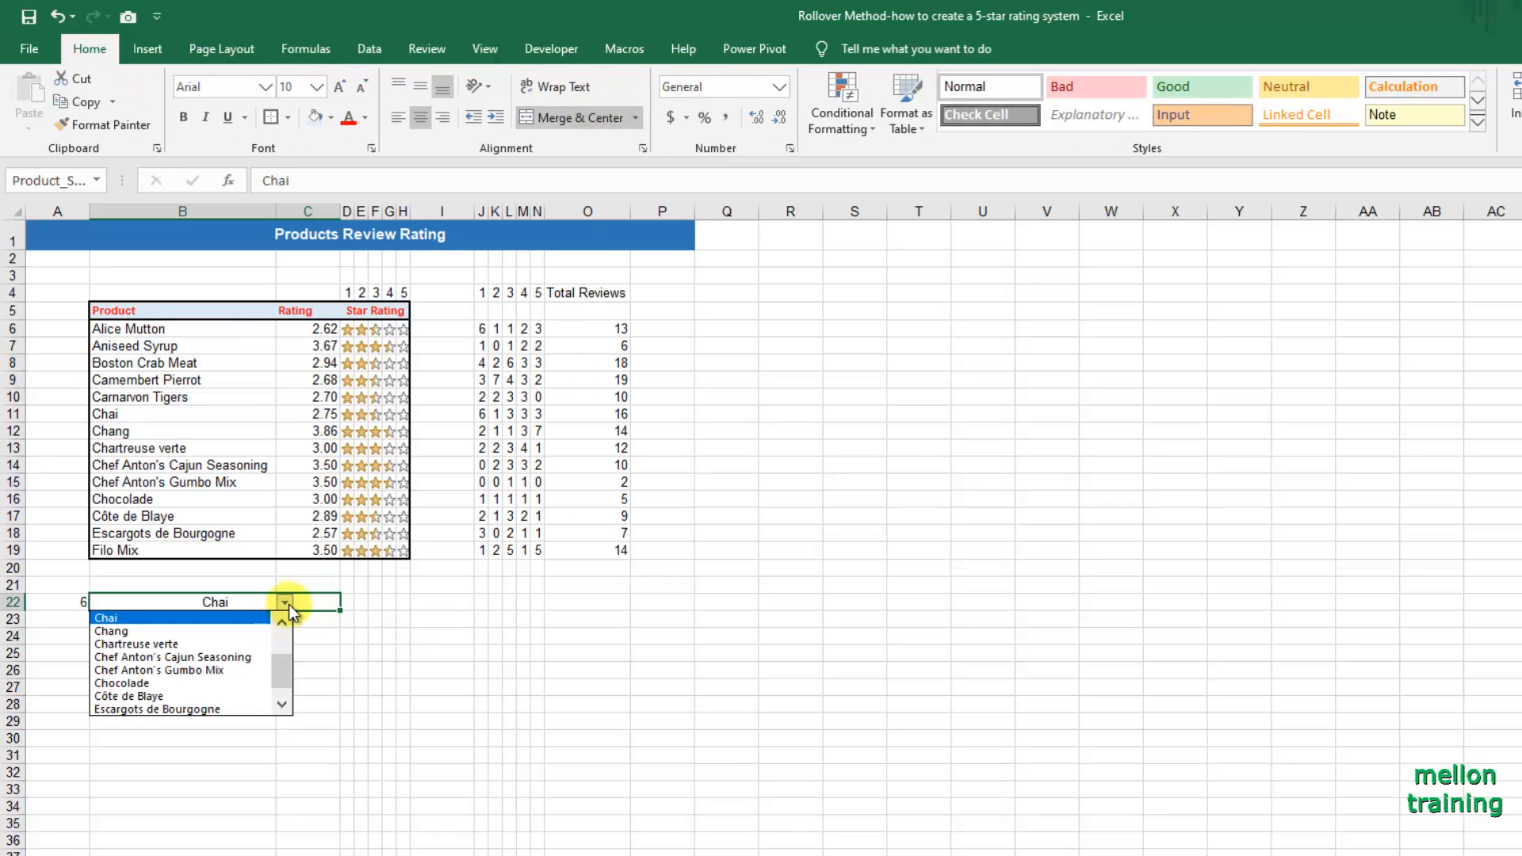
pyautogui.click(190, 672)
pyautogui.click(299, 669)
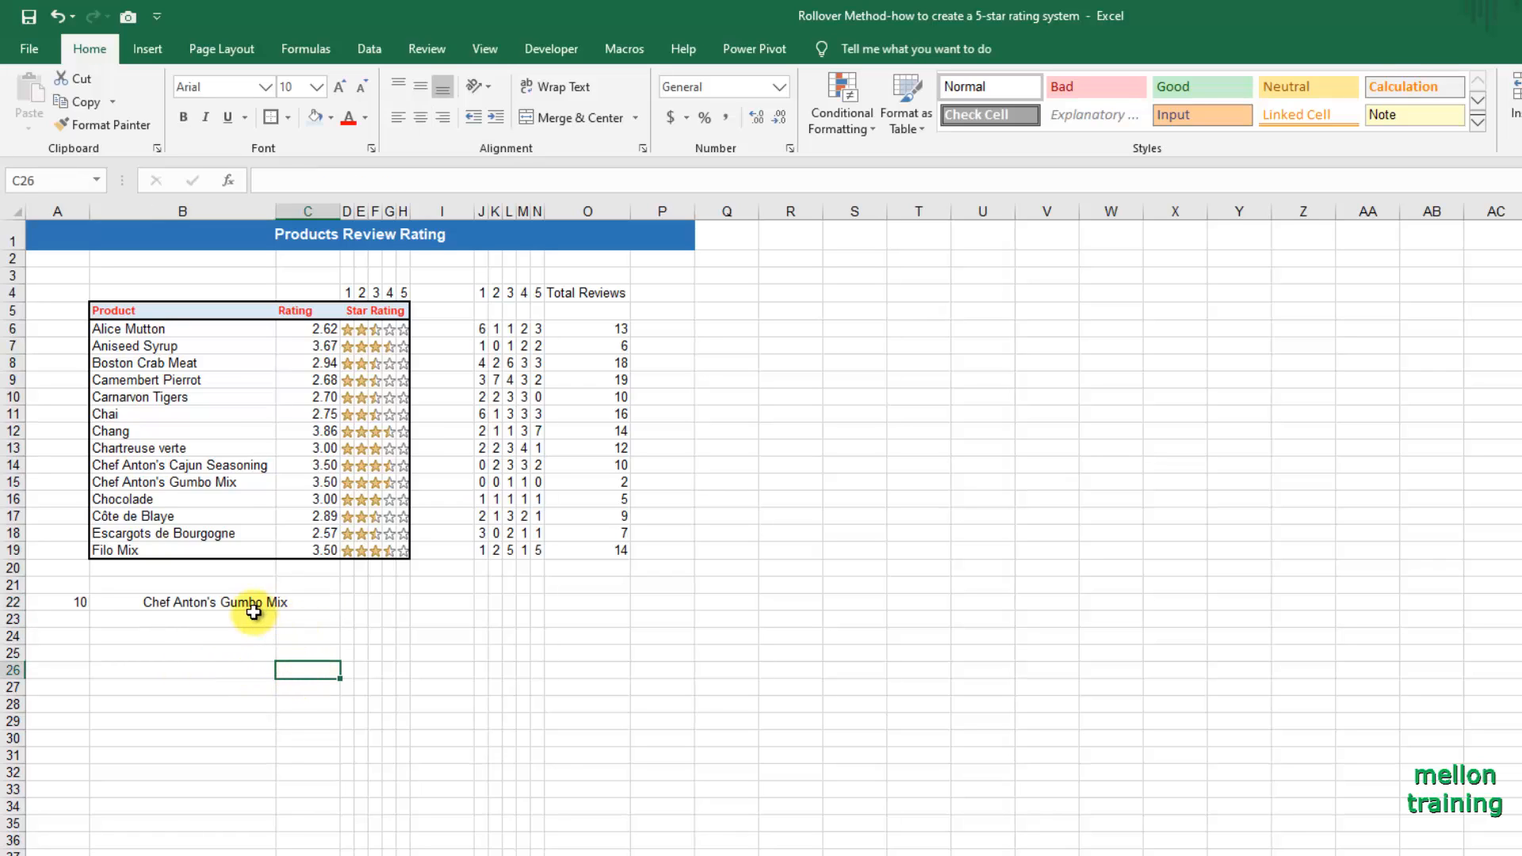
pyautogui.click(272, 602)
pyautogui.click(349, 603)
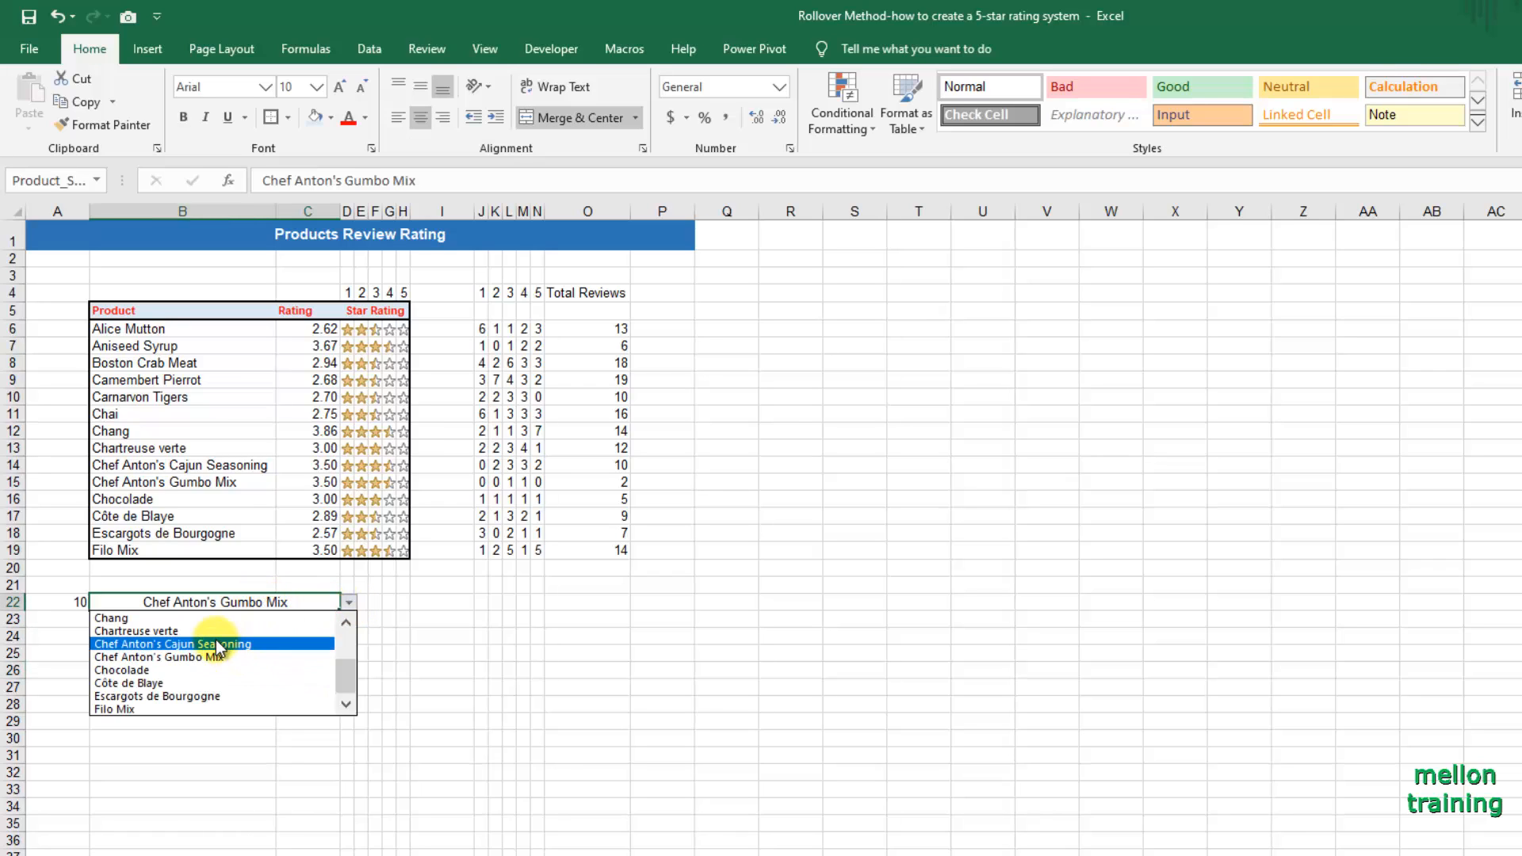
pyautogui.click(306, 634)
pyautogui.click(227, 812)
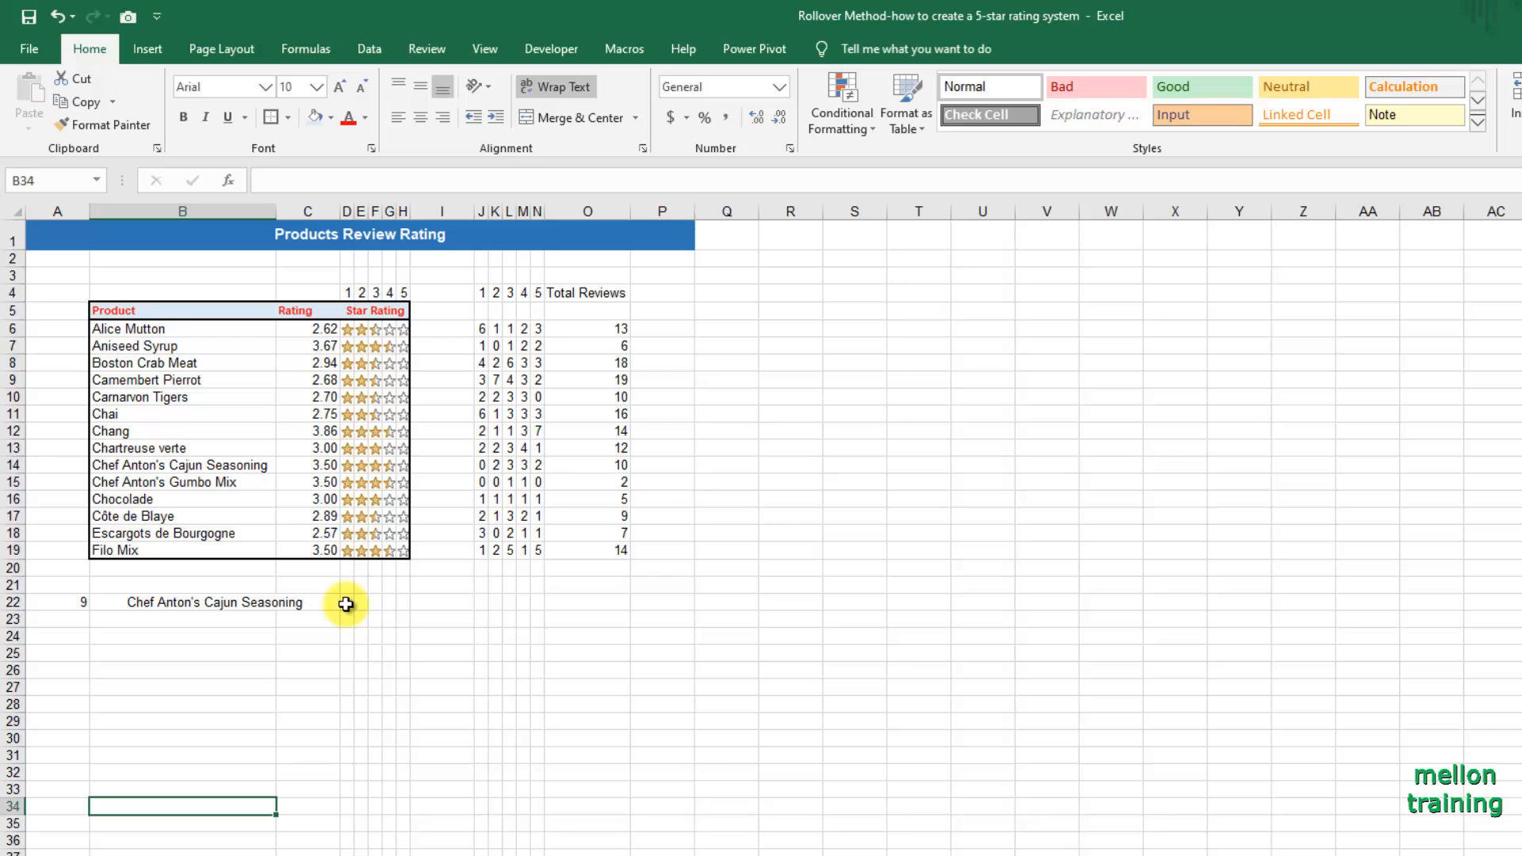
# Start an INDEX formula in D22 with $J$6:$N$19 as the array and $A$22 as the row number.
pyautogui.click(346, 604)
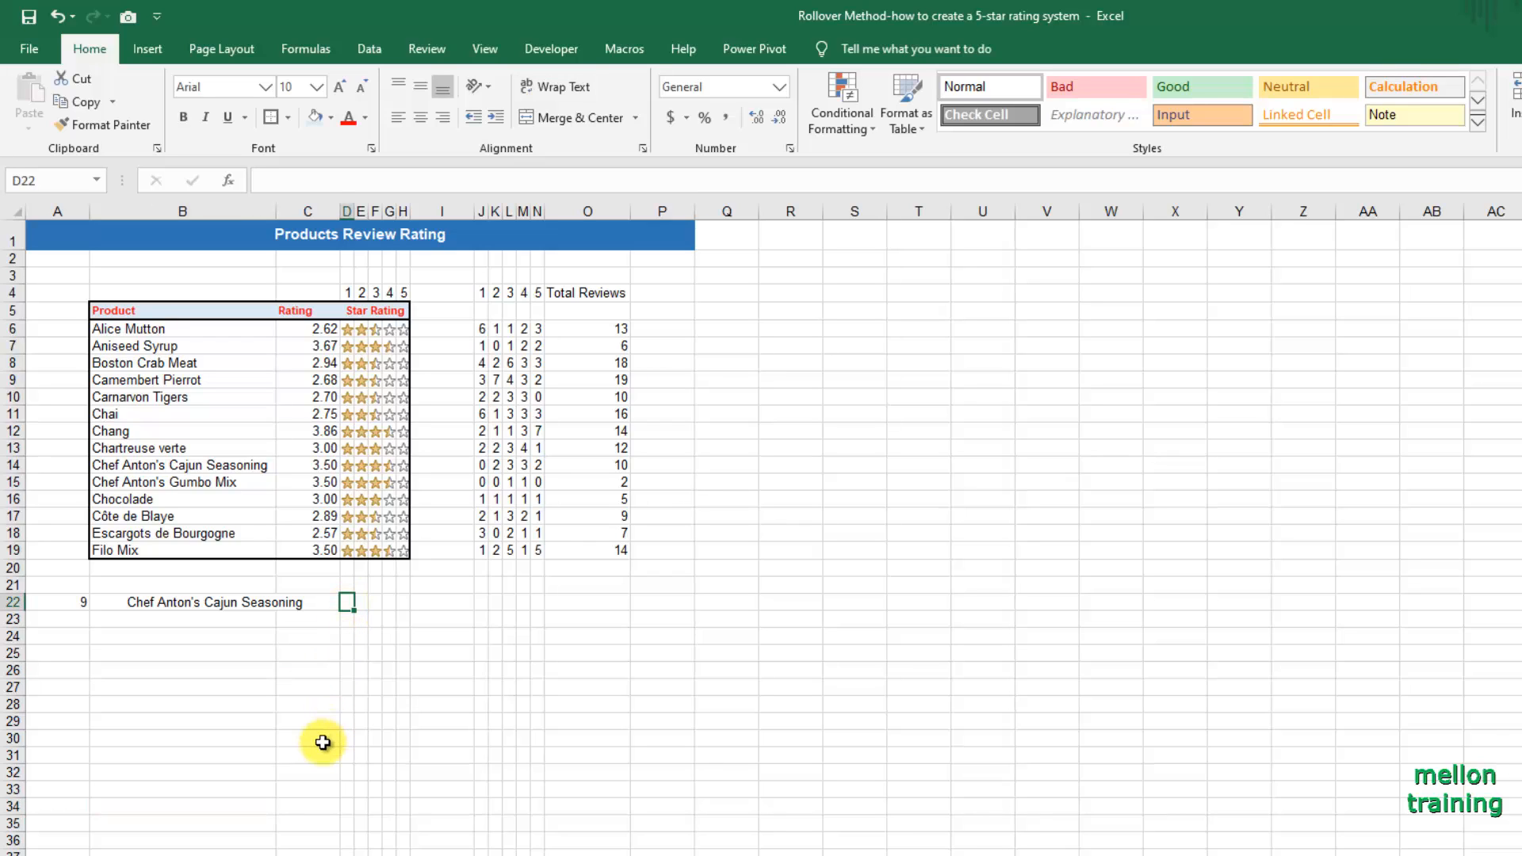
pyautogui.write('=ind')
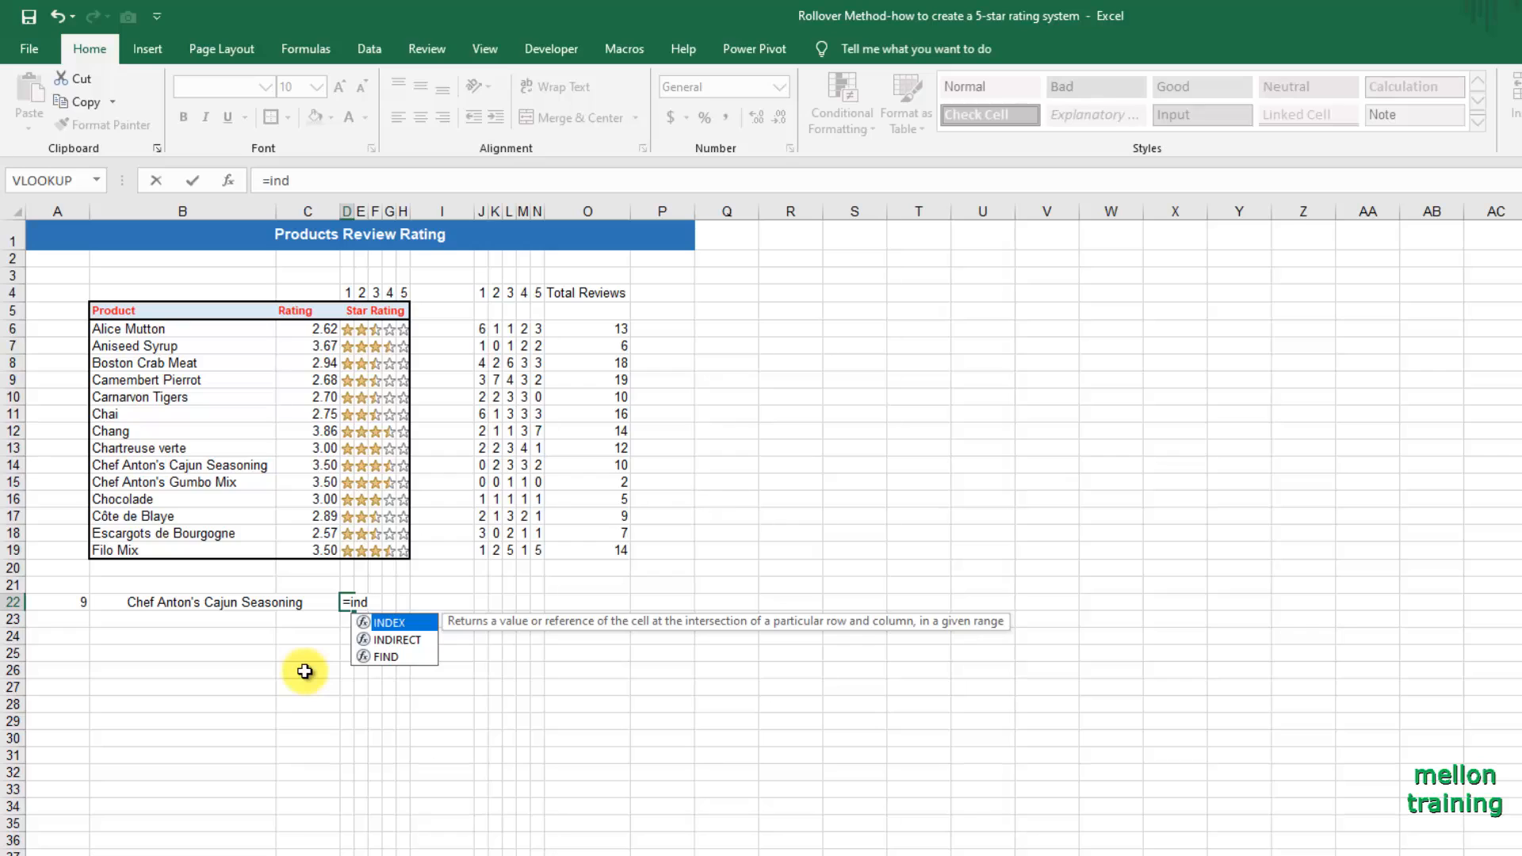
pyautogui.press('Tab')
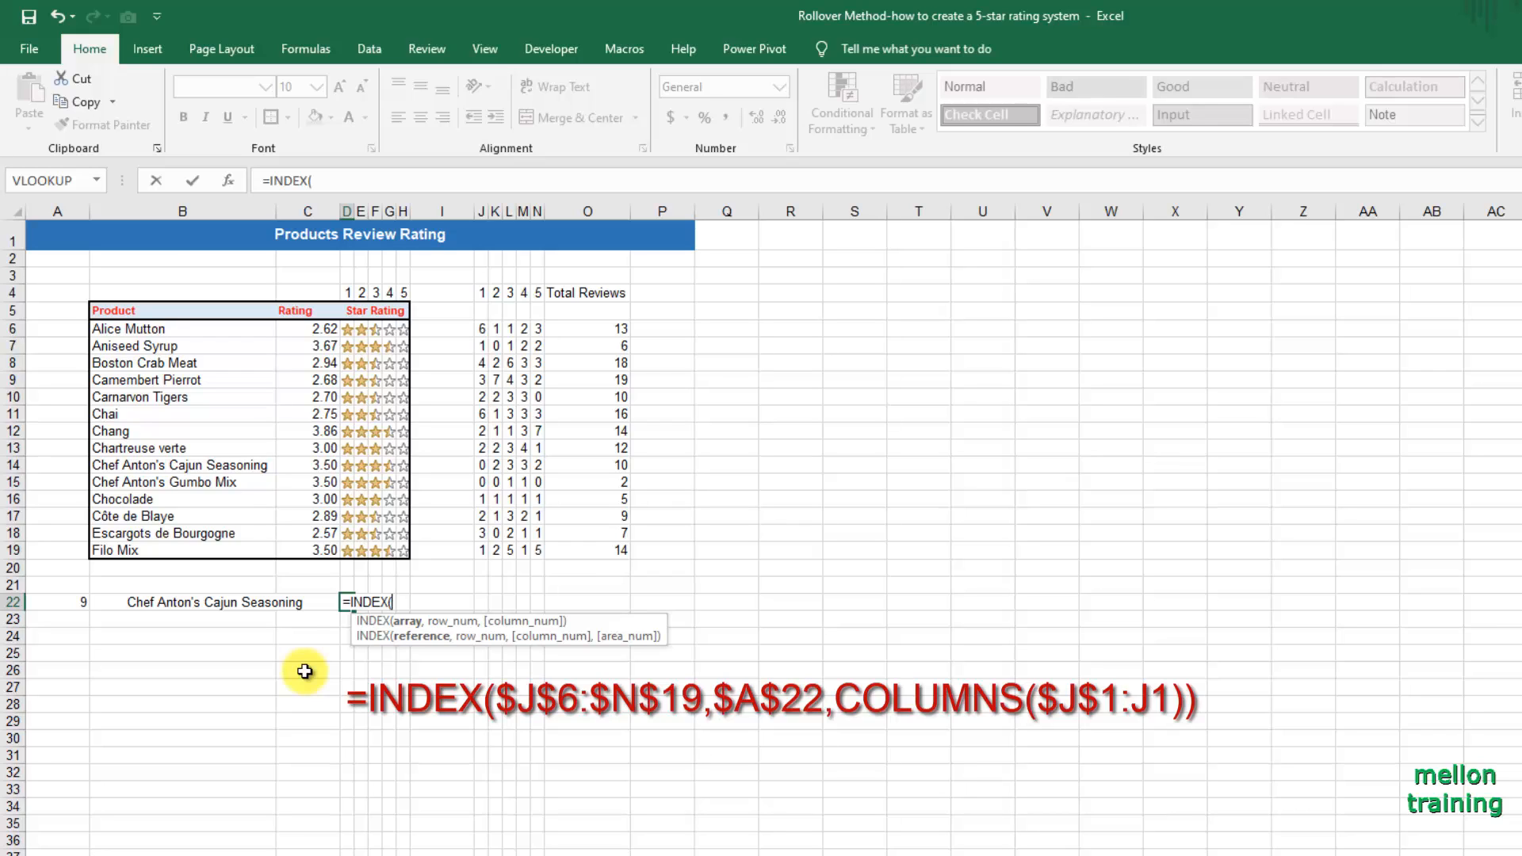
pyautogui.moveTo(484, 332); pyautogui.dragTo(538, 550)
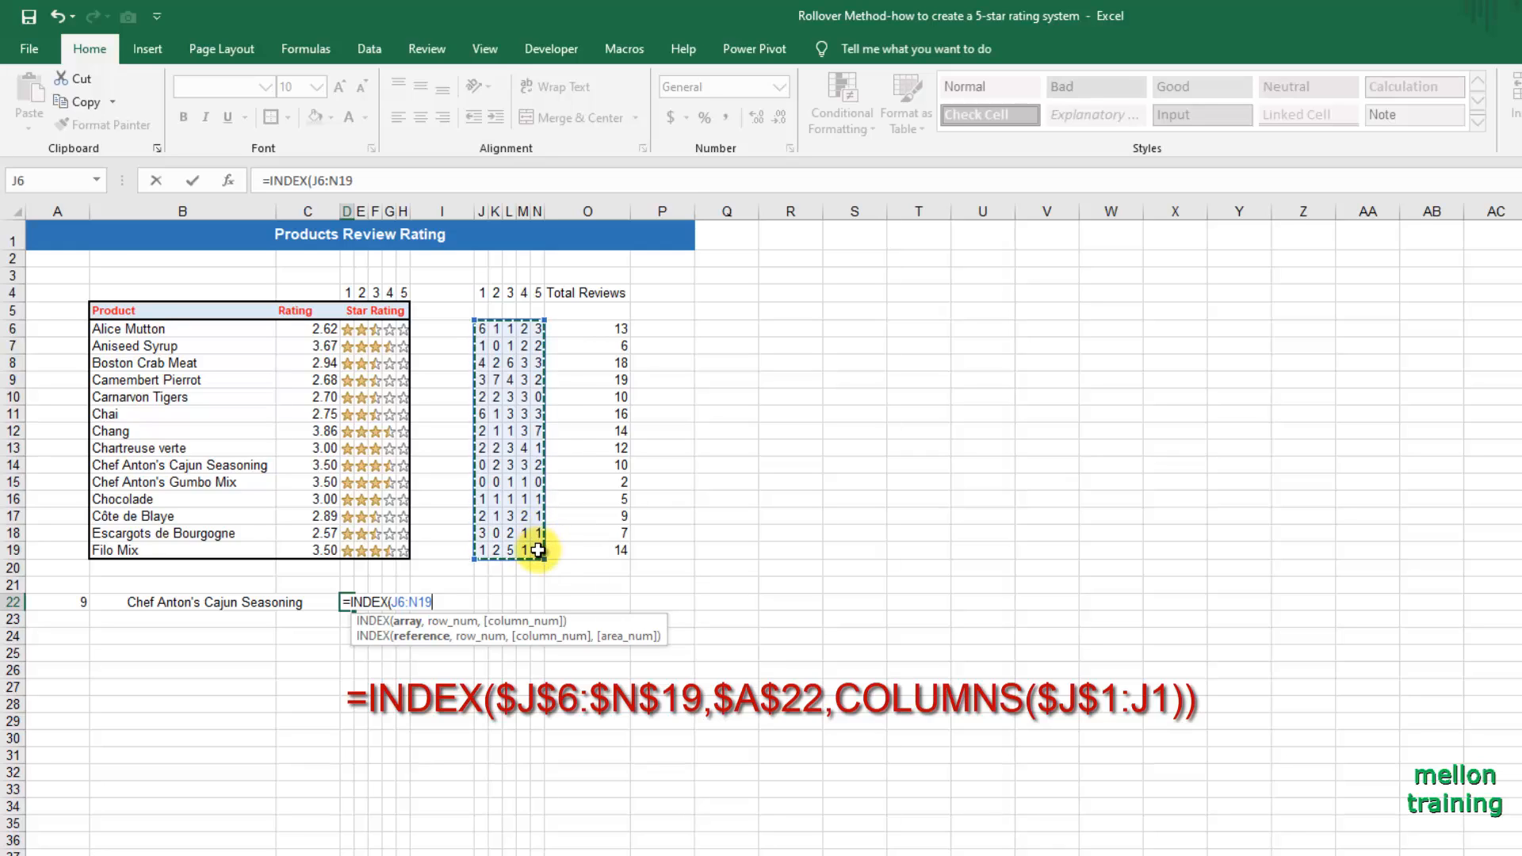
pyautogui.press('F4')
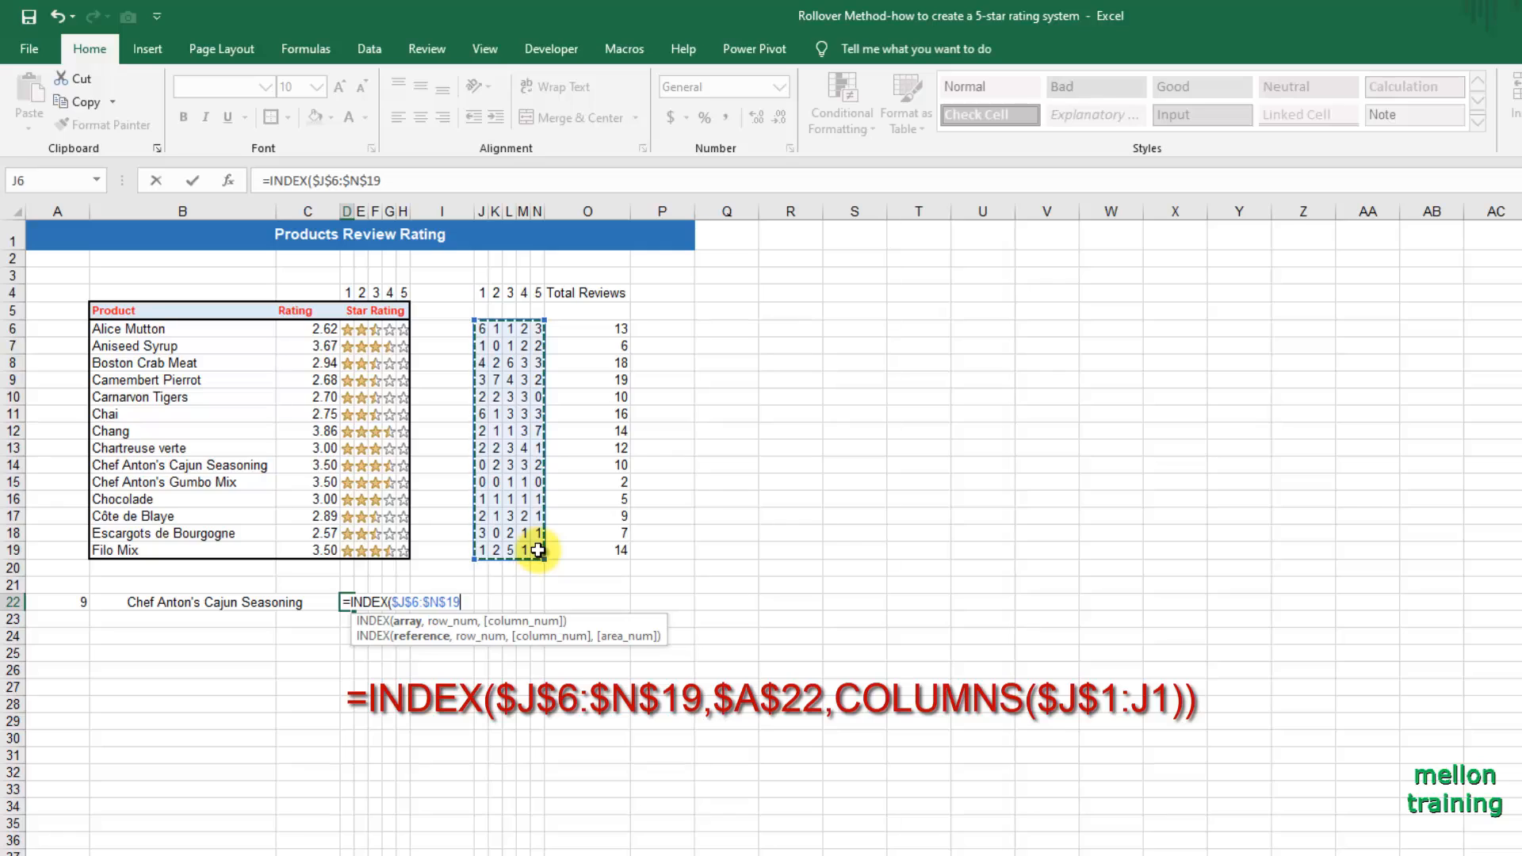
pyautogui.write(',')
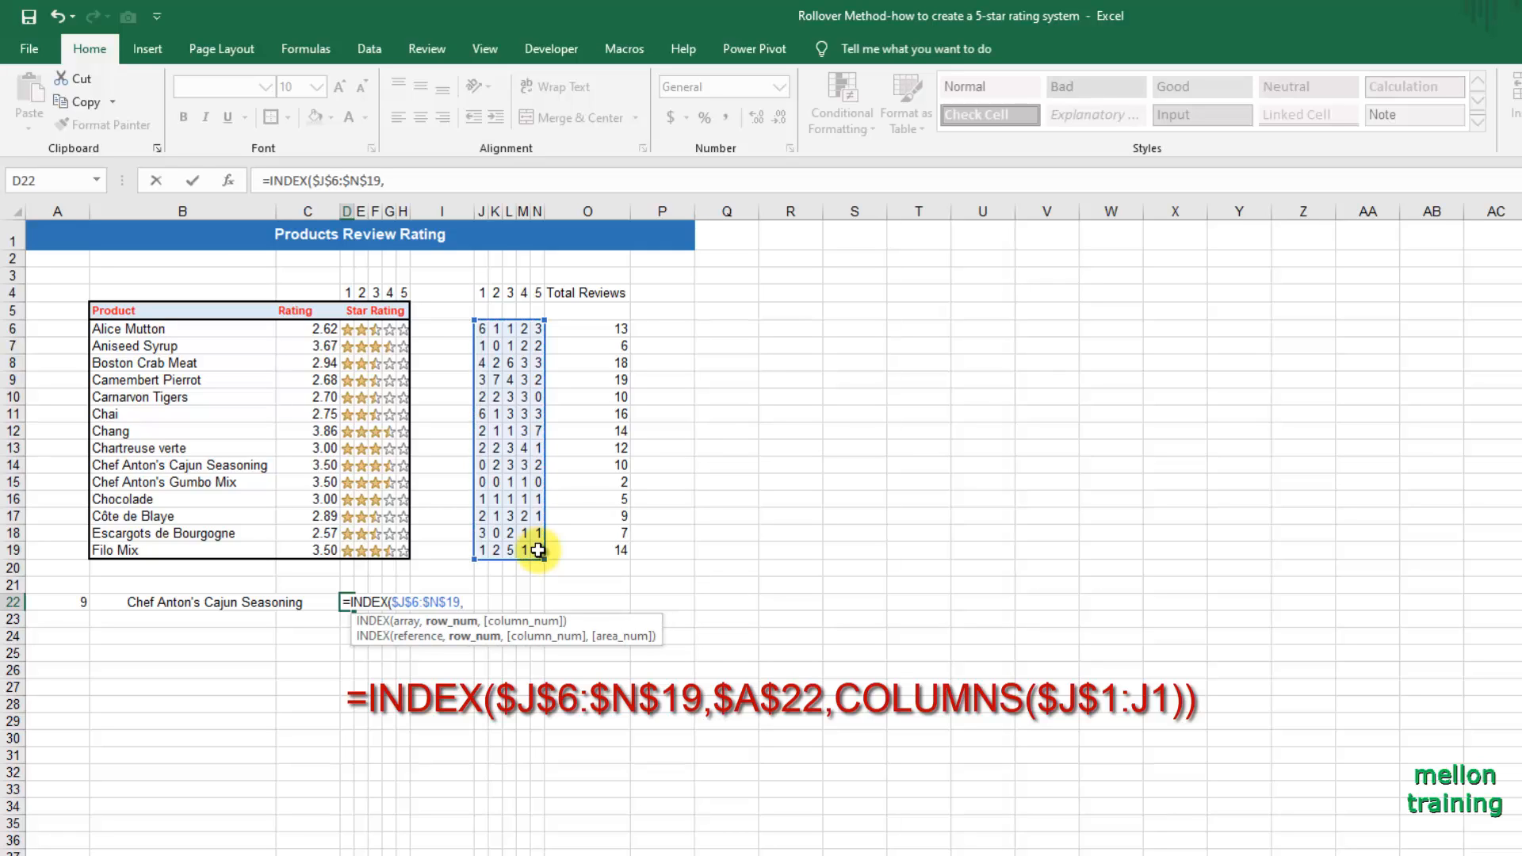
pyautogui.write('a22')
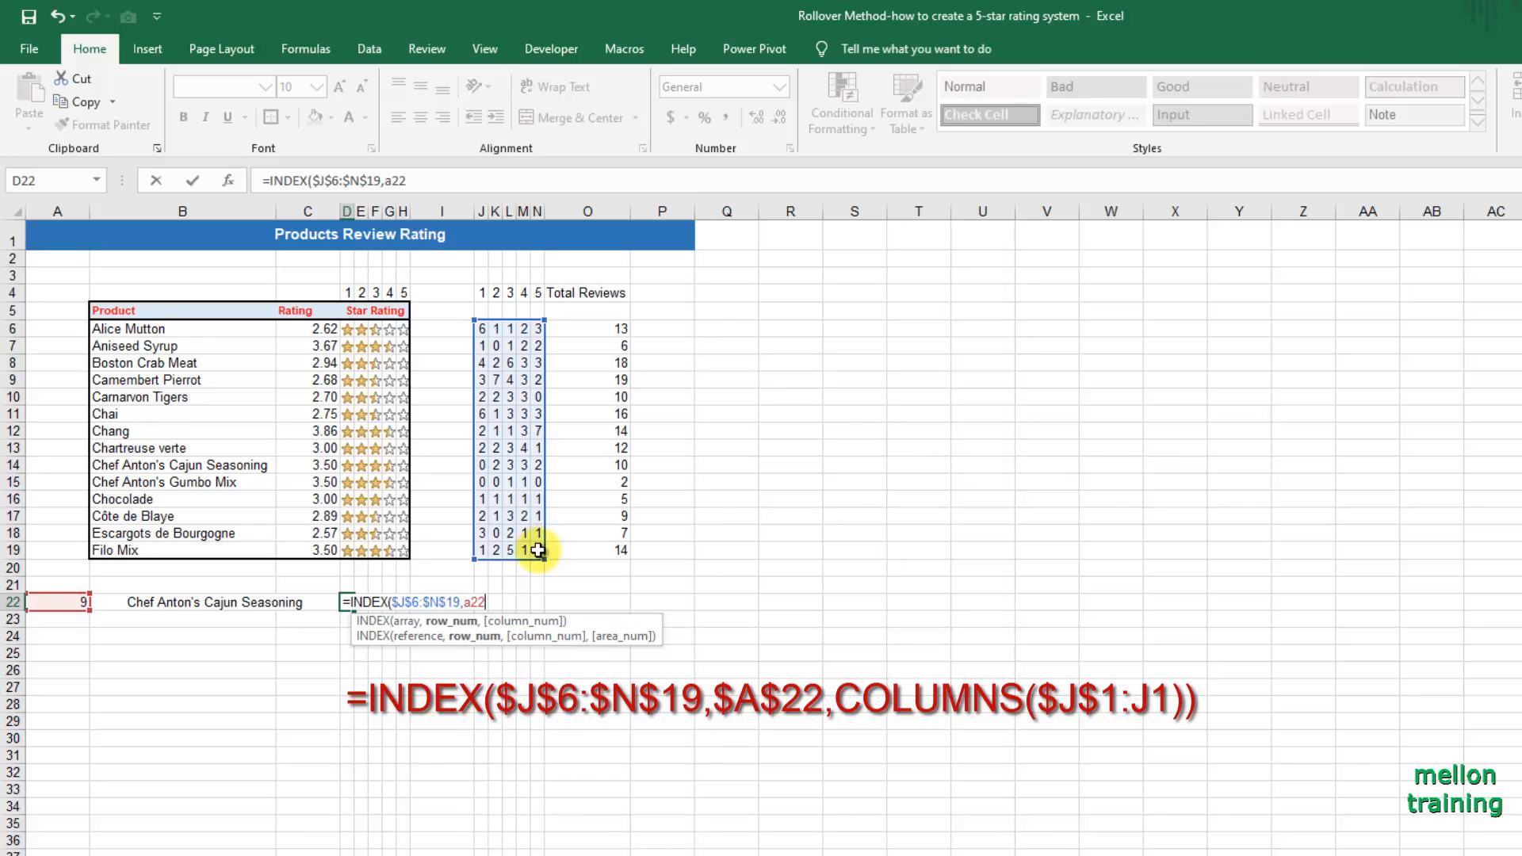
pyautogui.press('F4')
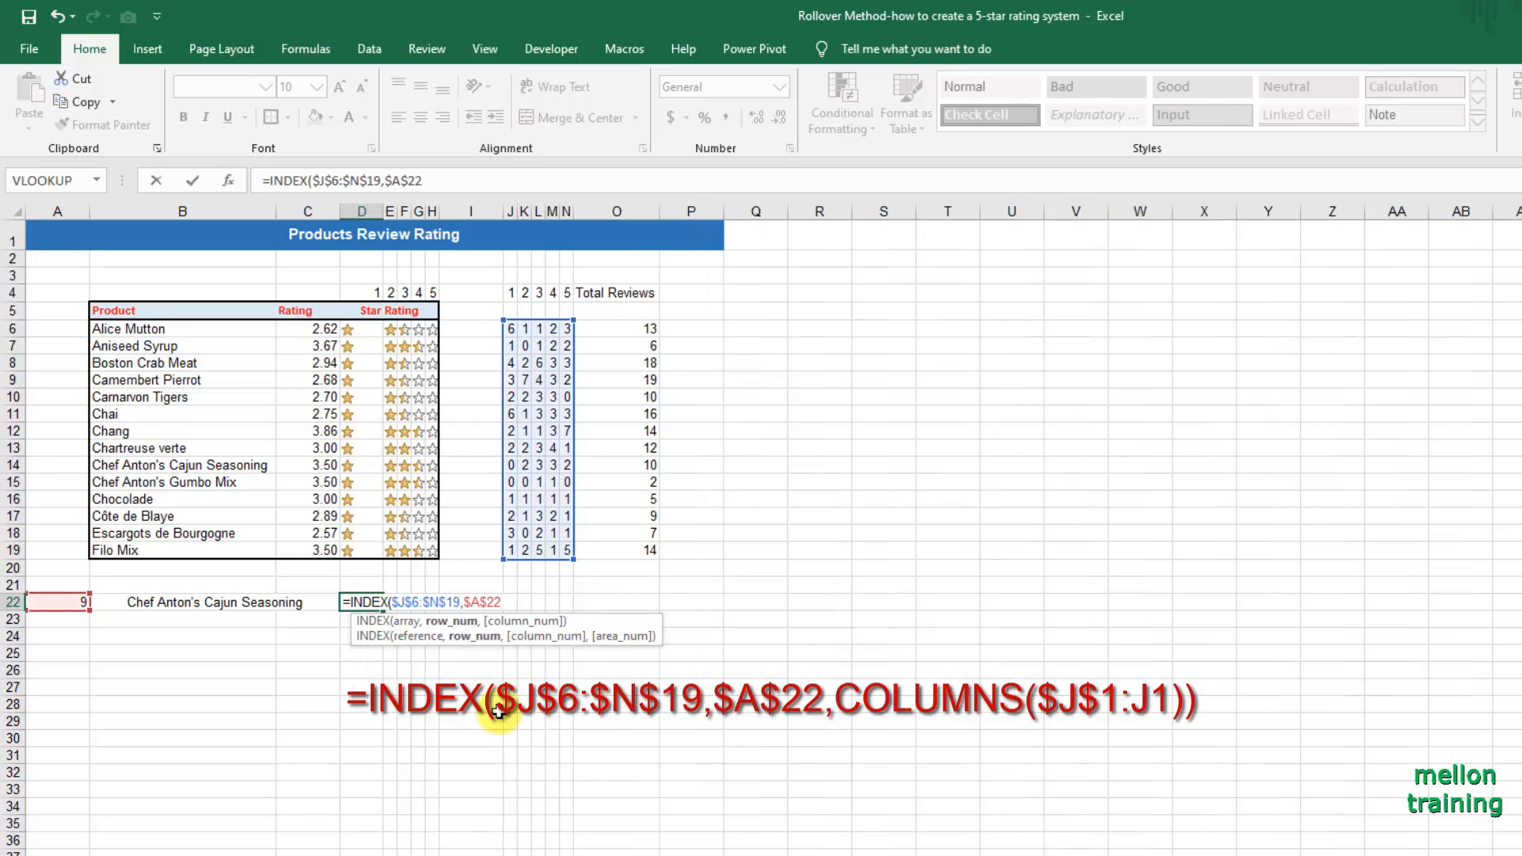
pyautogui.write(',')
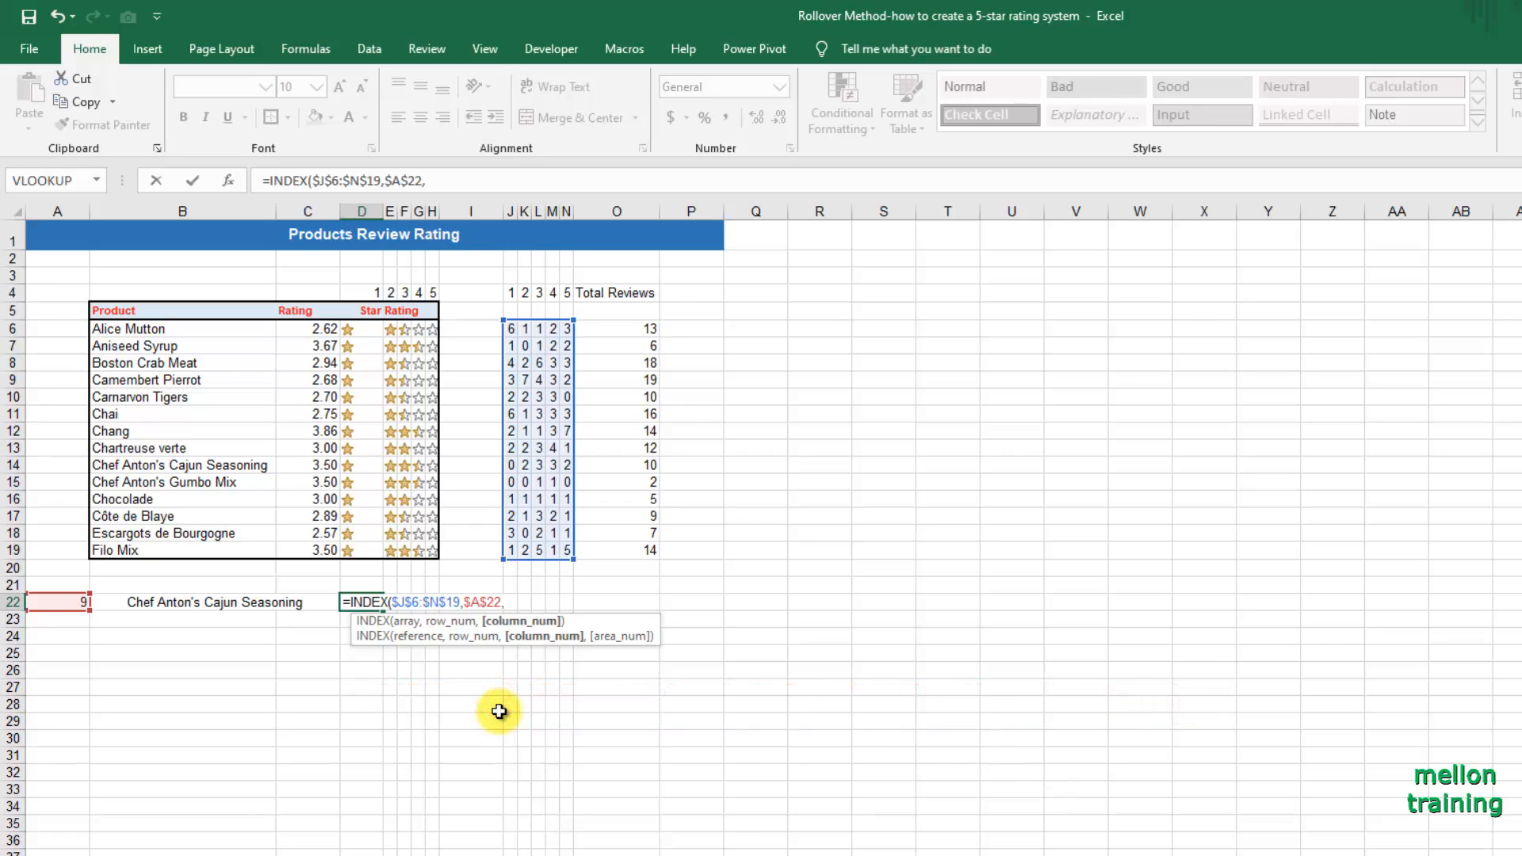
pyautogui.write('COLU')
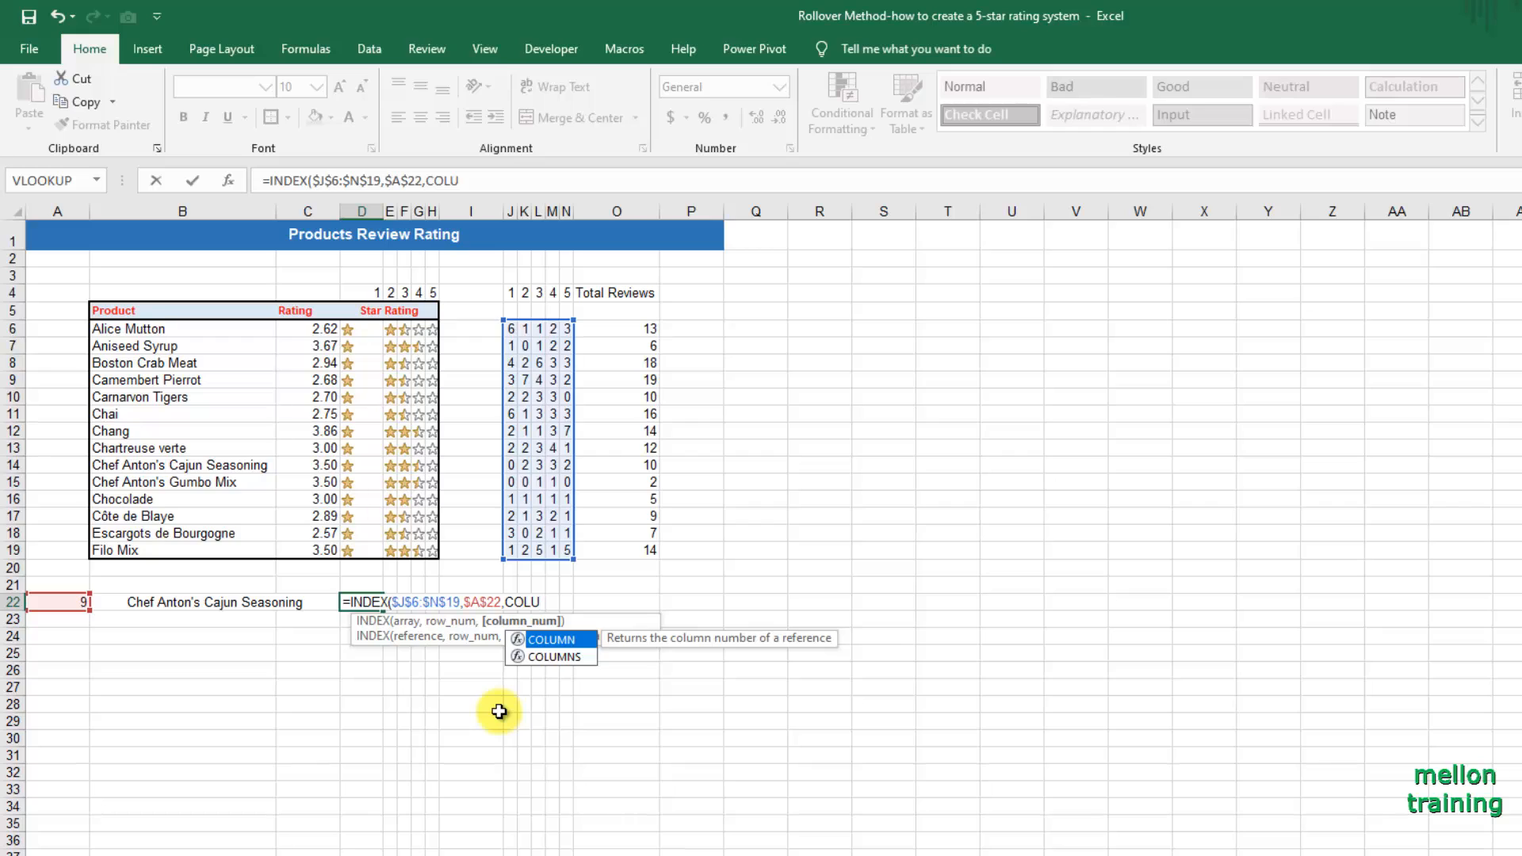
# Complete the D22 INDEX formula with COLUMNS($J$1:J1) as the column number and enter it, keeping the cell selected.
pyautogui.doubleClick(555, 656)
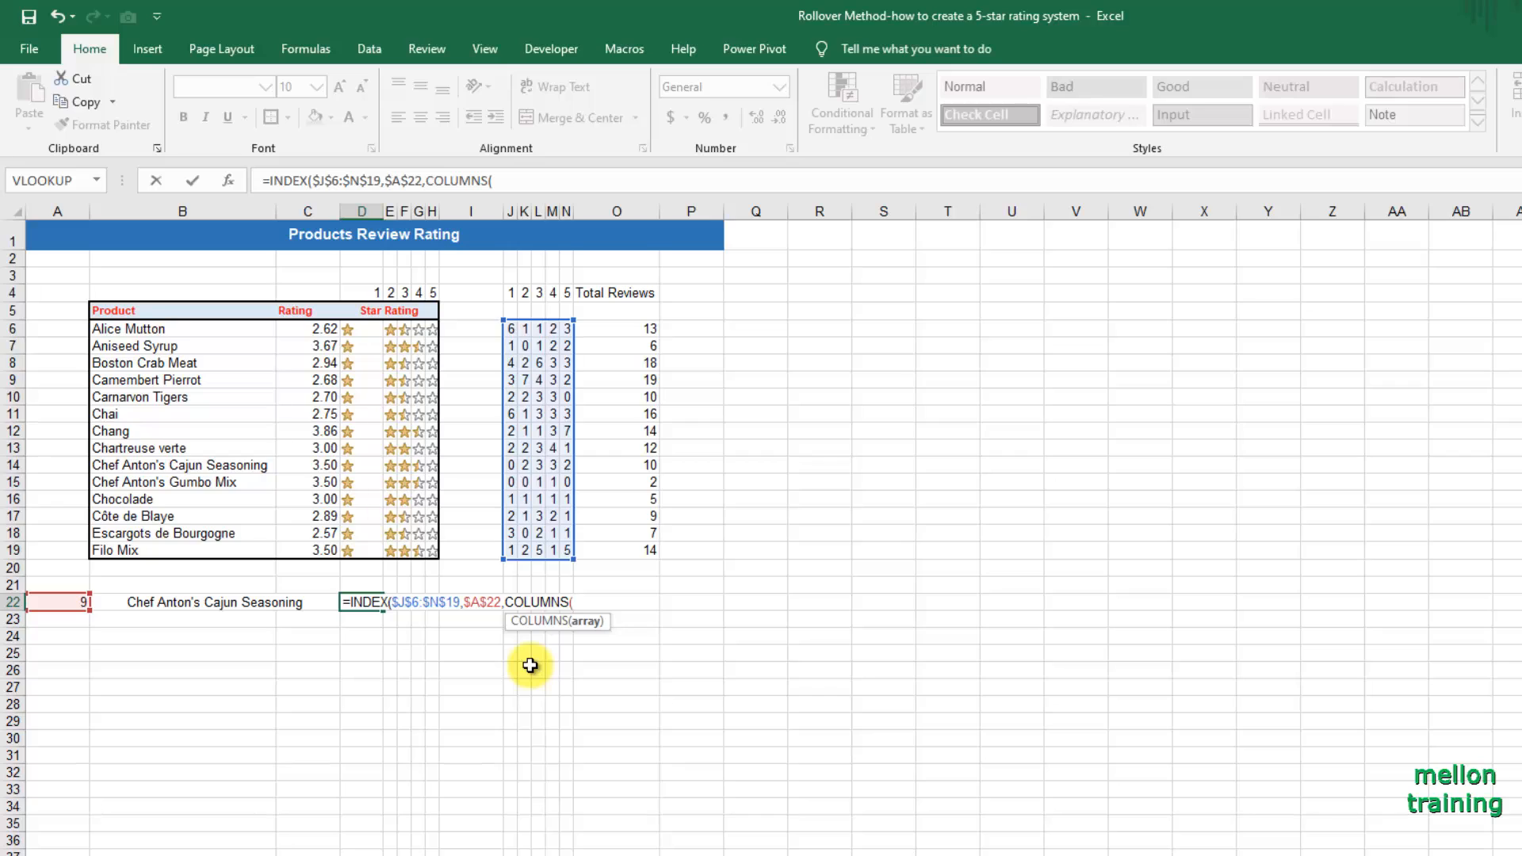
pyautogui.write('J1')
pyautogui.press('F4')
pyautogui.write(':J1))')
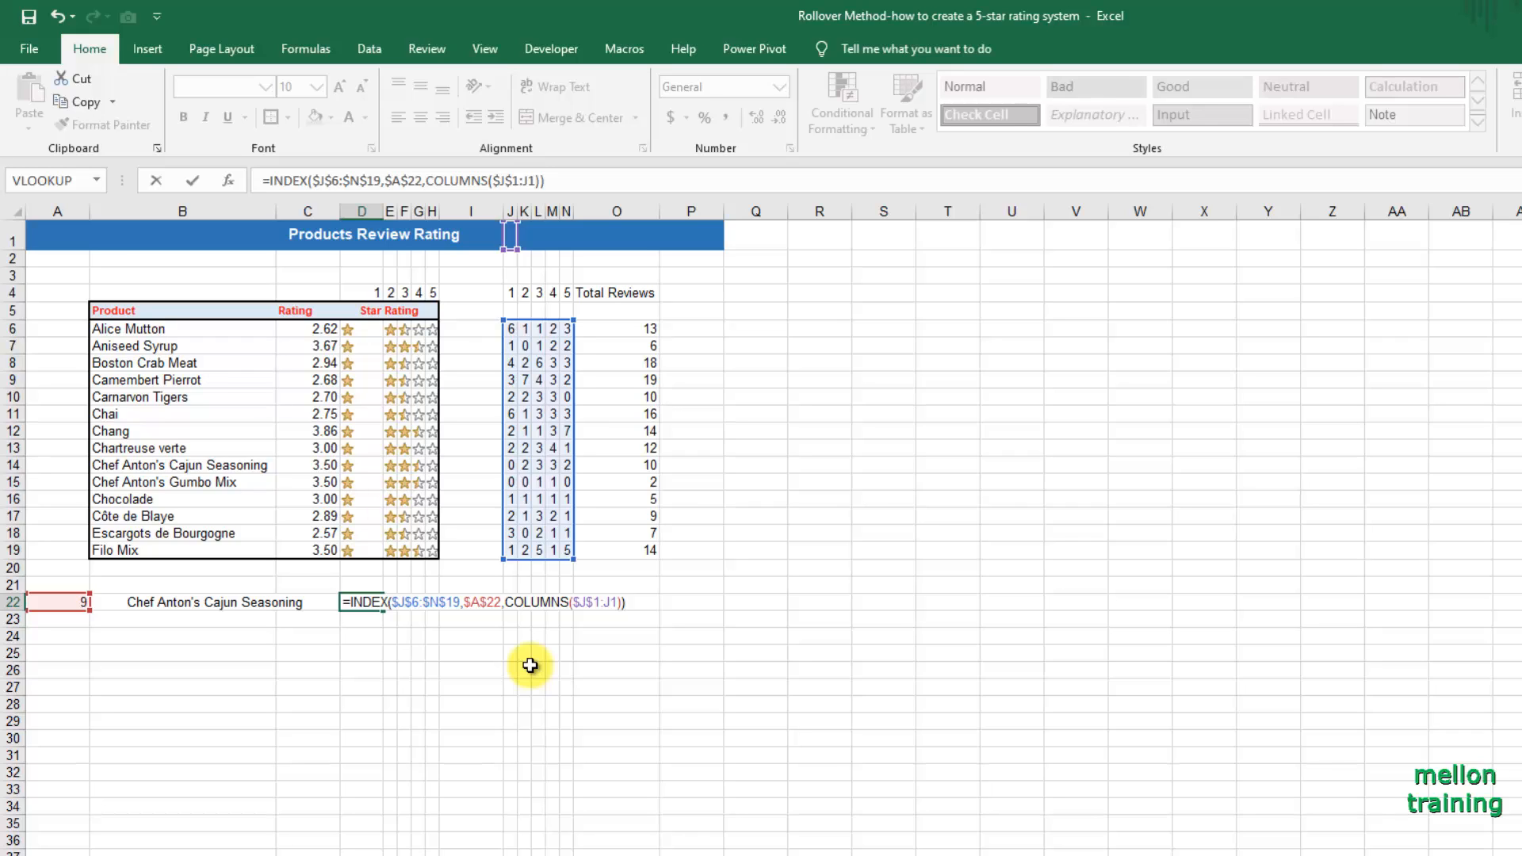
pyautogui.hotkey('ctrl', 'Return')
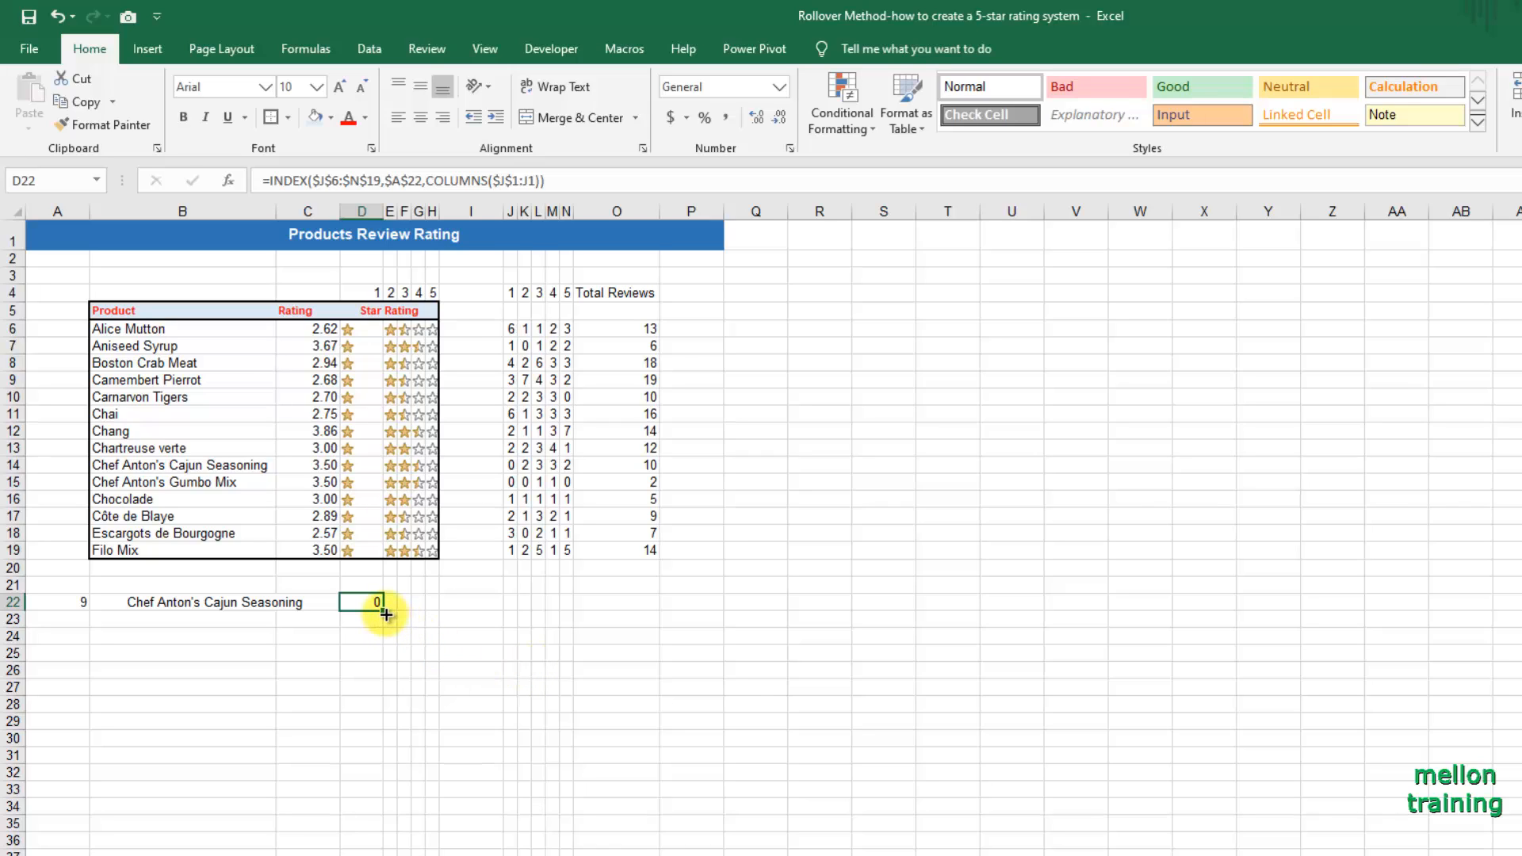
# Fill the INDEX formula from D22 across to H22 and autofit the width of column D.
pyautogui.moveTo(382, 610); pyautogui.dragTo(436, 606)
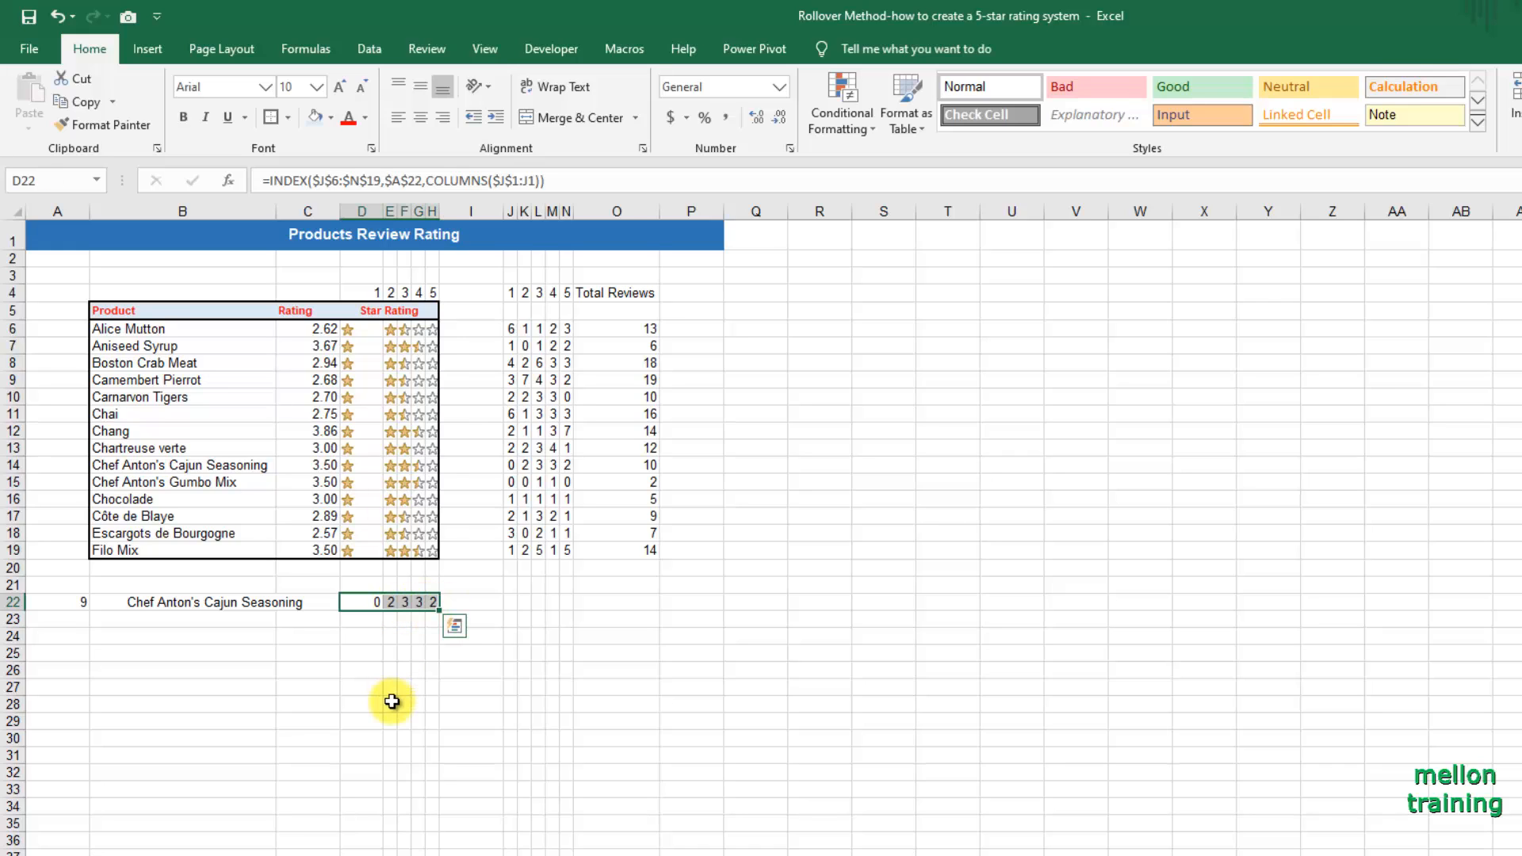
pyautogui.click(392, 701)
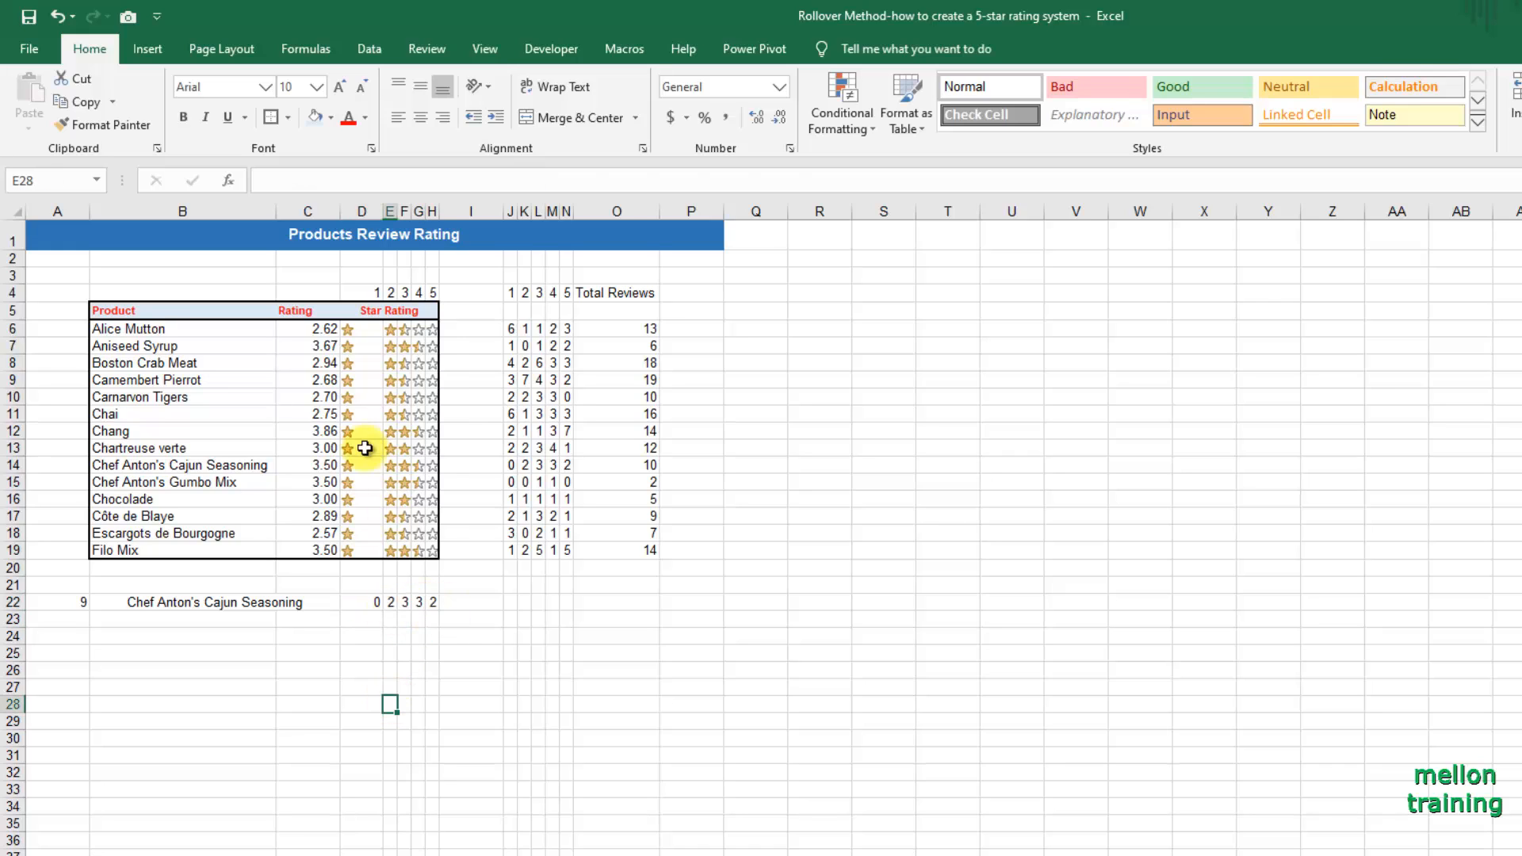
pyautogui.doubleClick(384, 212)
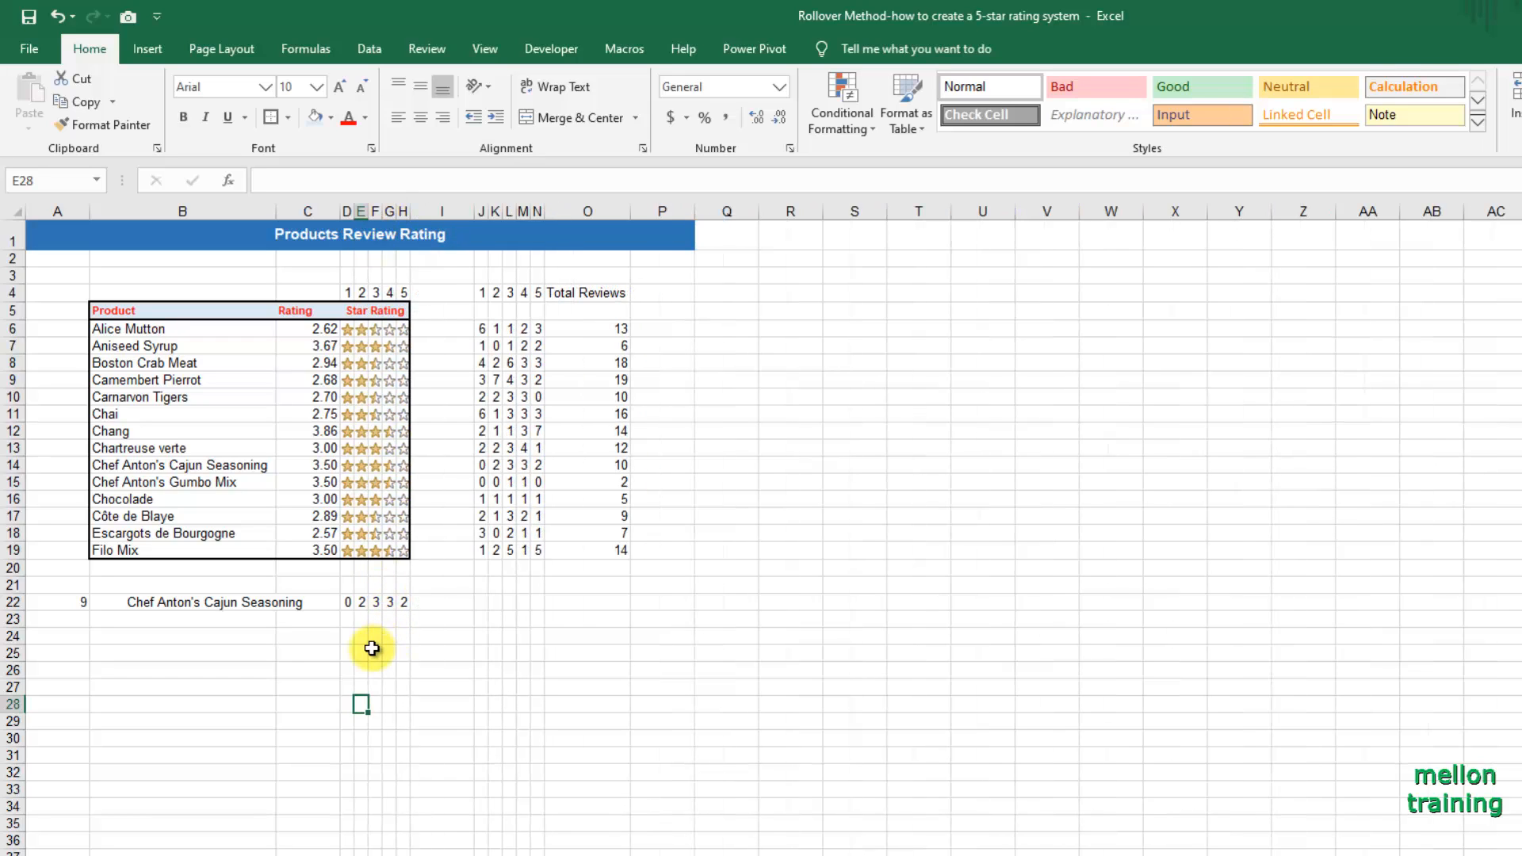
# Test the rating count lookup by choosing Alice Mutton in the product list in B22.
pyautogui.click(210, 608)
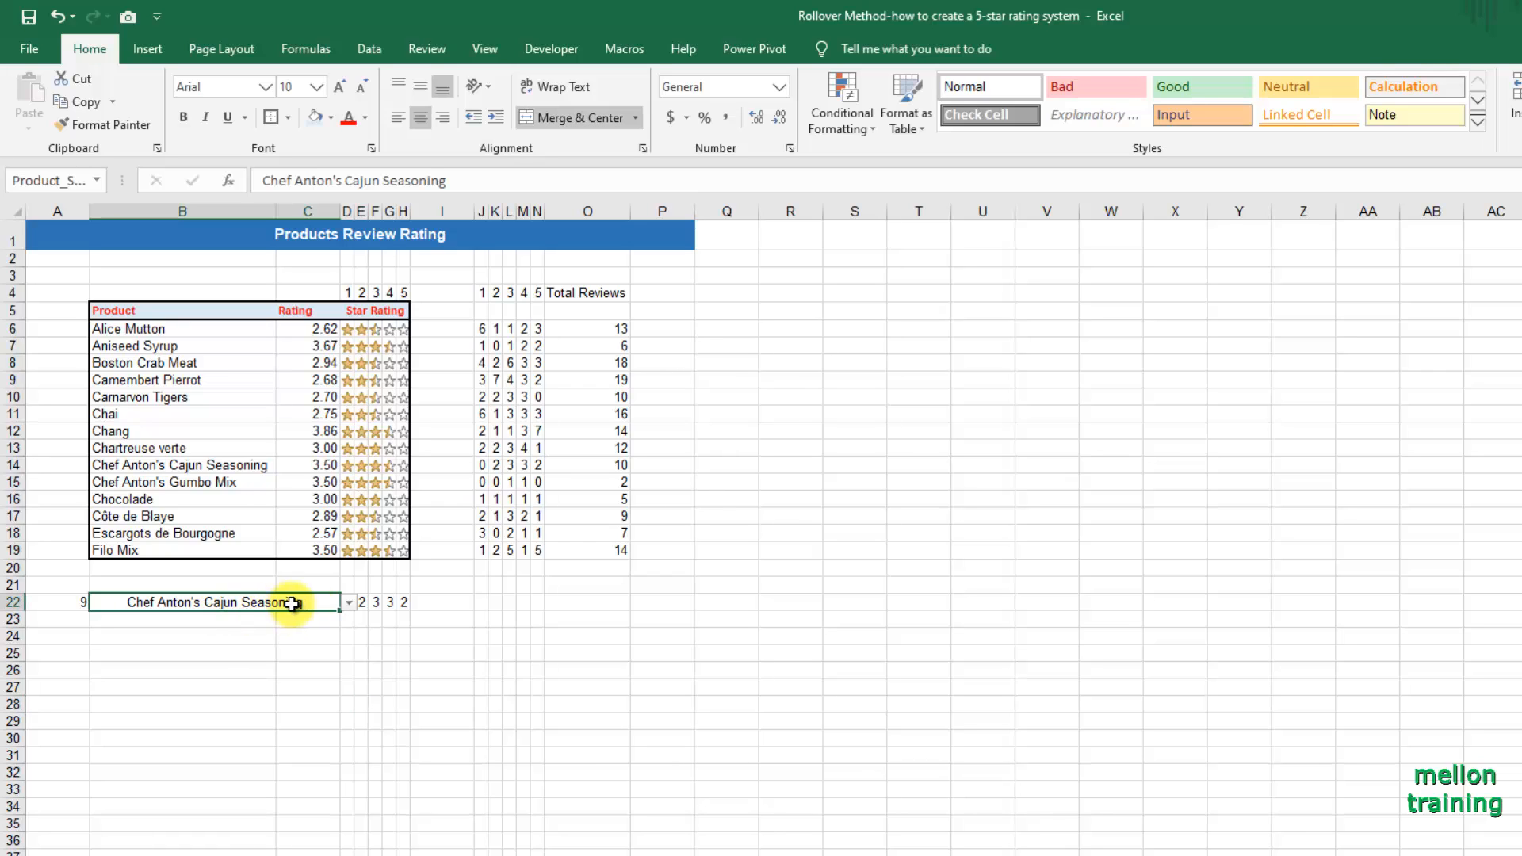
pyautogui.click(349, 601)
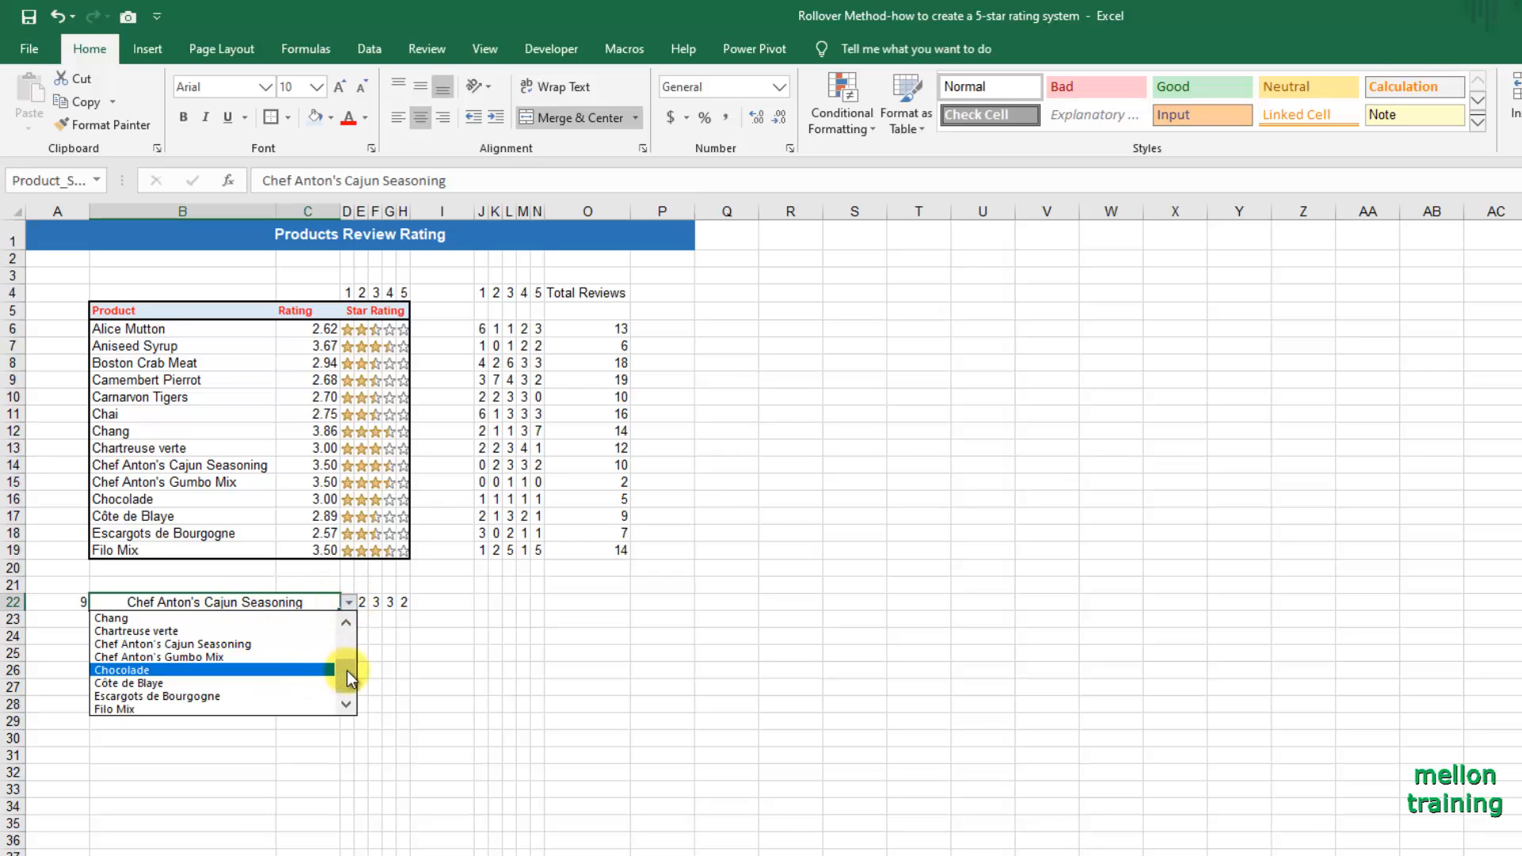
pyautogui.moveTo(347, 671); pyautogui.dragTo(355, 606)
pyautogui.click(187, 620)
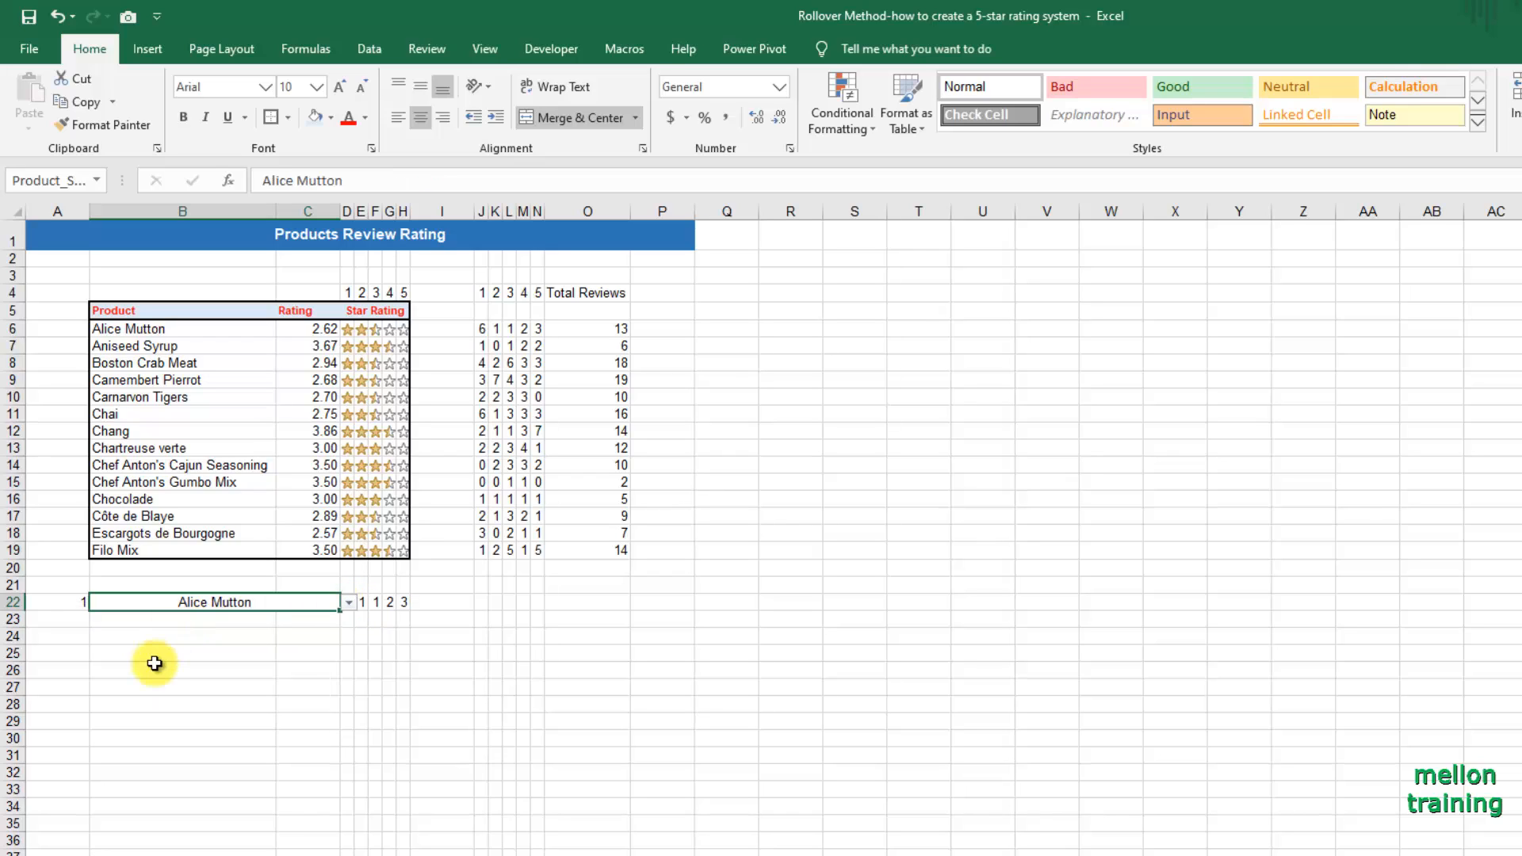
pyautogui.click(266, 654)
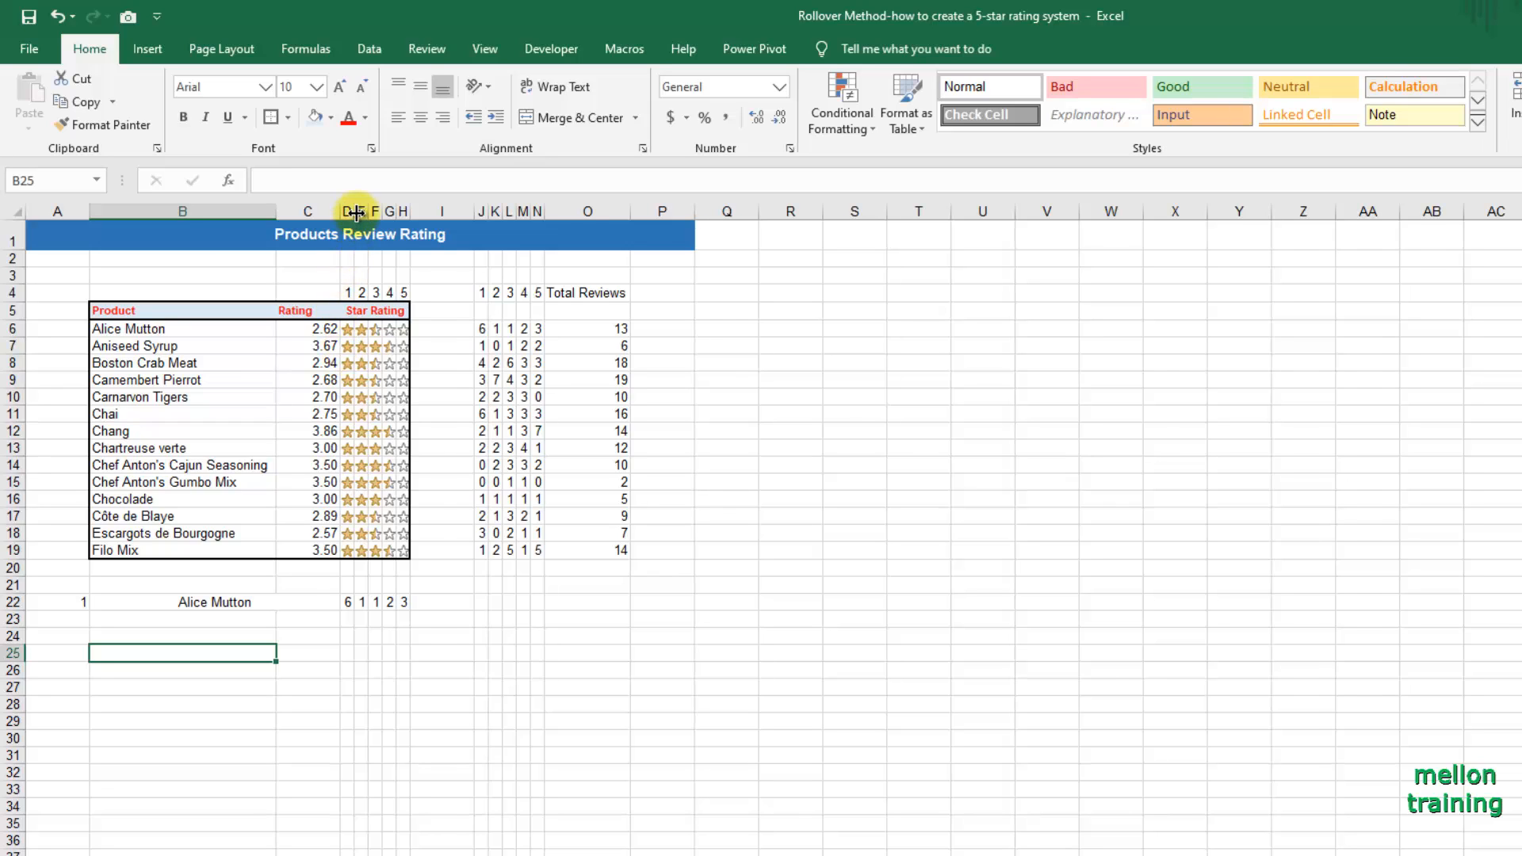
# Widen columns D through H to one equal width.
pyautogui.moveTo(360, 213); pyautogui.dragTo(455, 213)
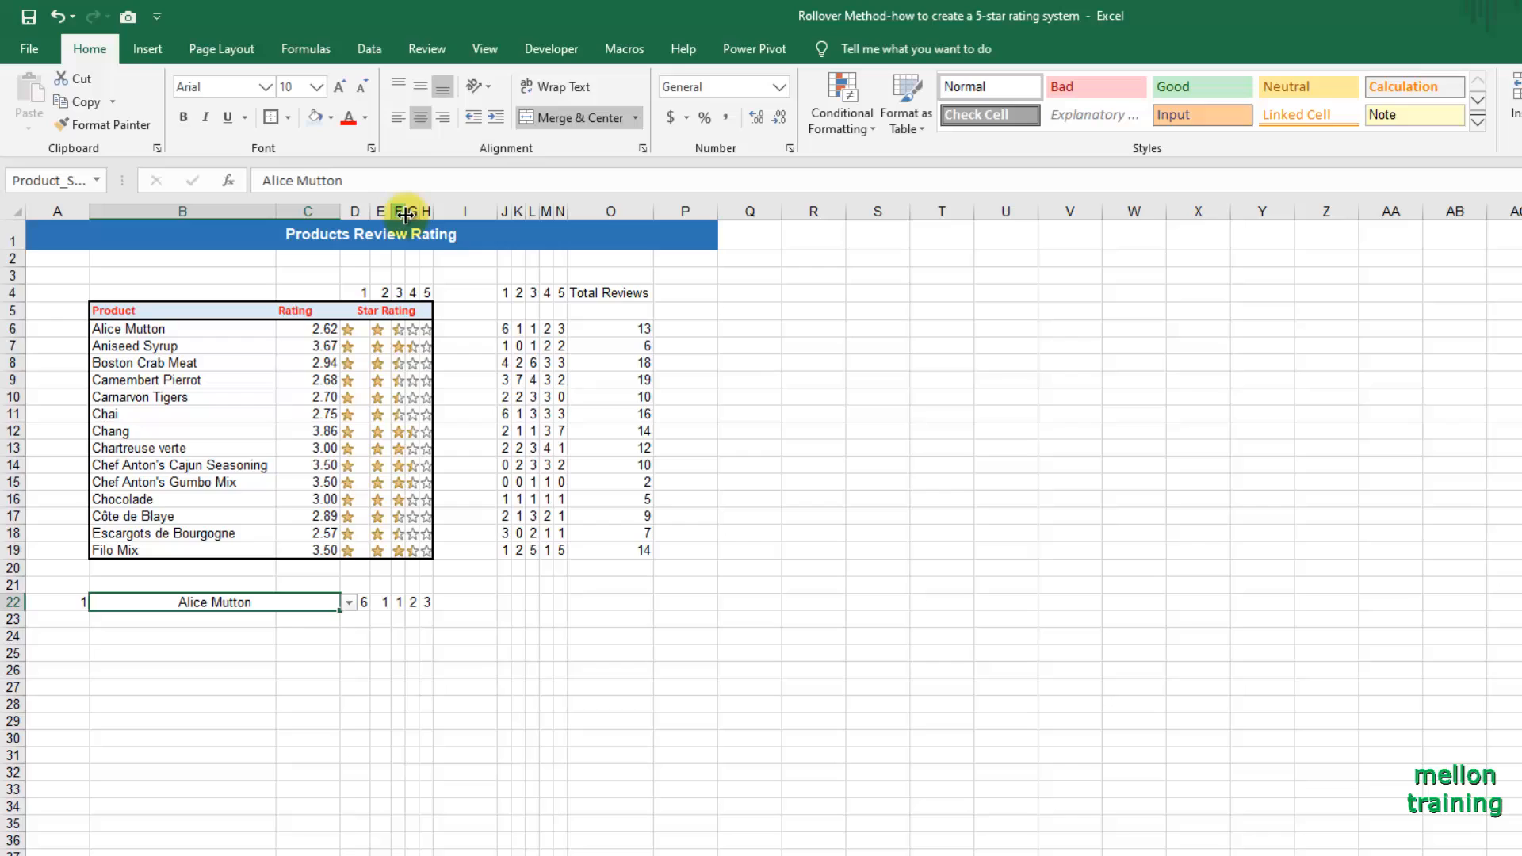
pyautogui.click(413, 213)
pyautogui.moveTo(434, 213); pyautogui.dragTo(395, 213)
pyautogui.click(495, 448)
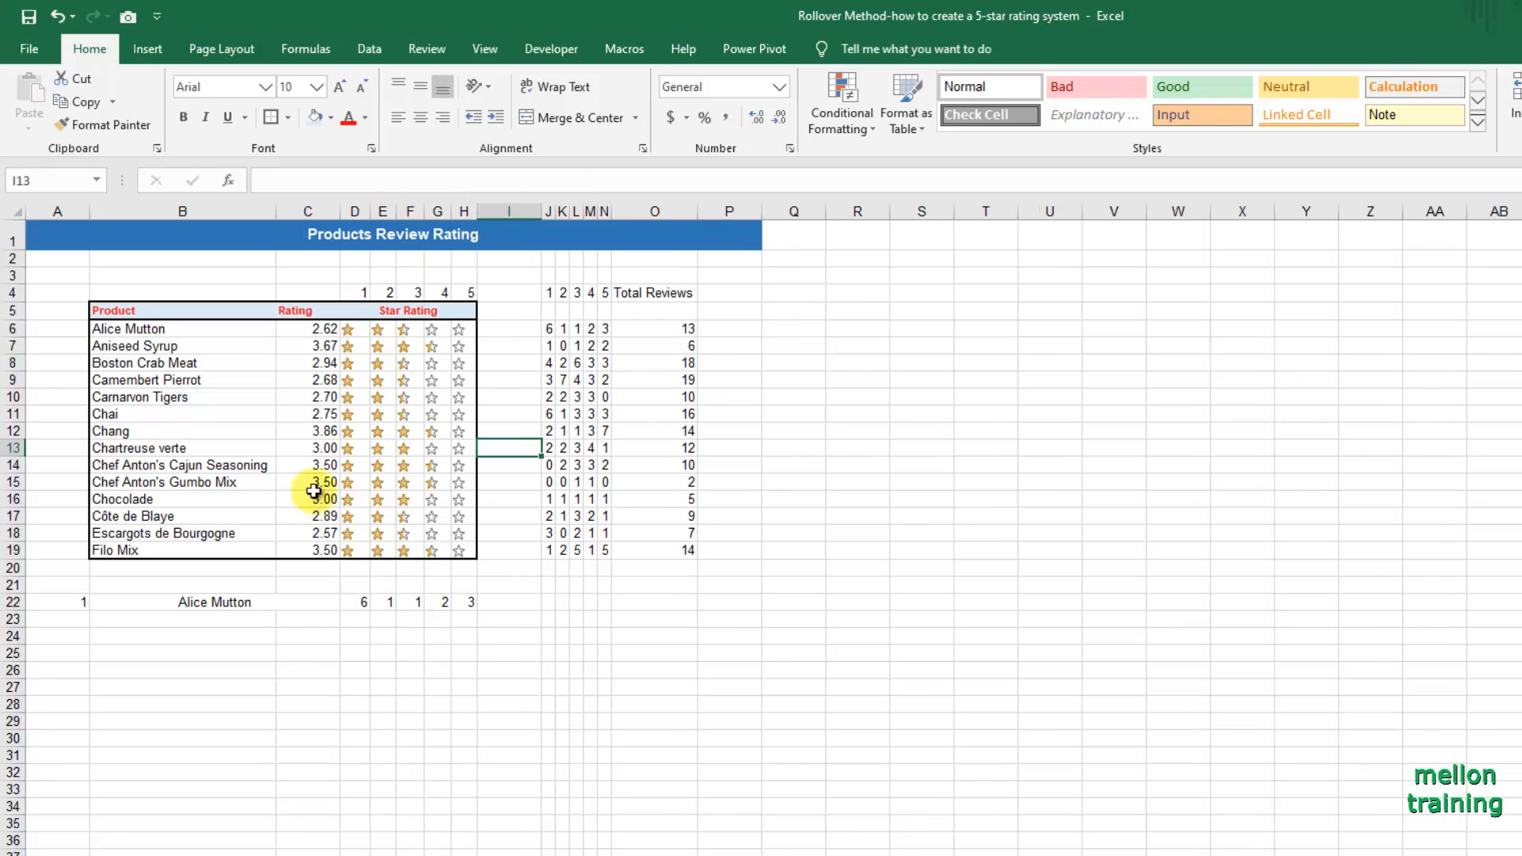
# Insert a 2-D clustered bar chart from B22:H22 and place it just below the product selection row.
pyautogui.click(230, 607)
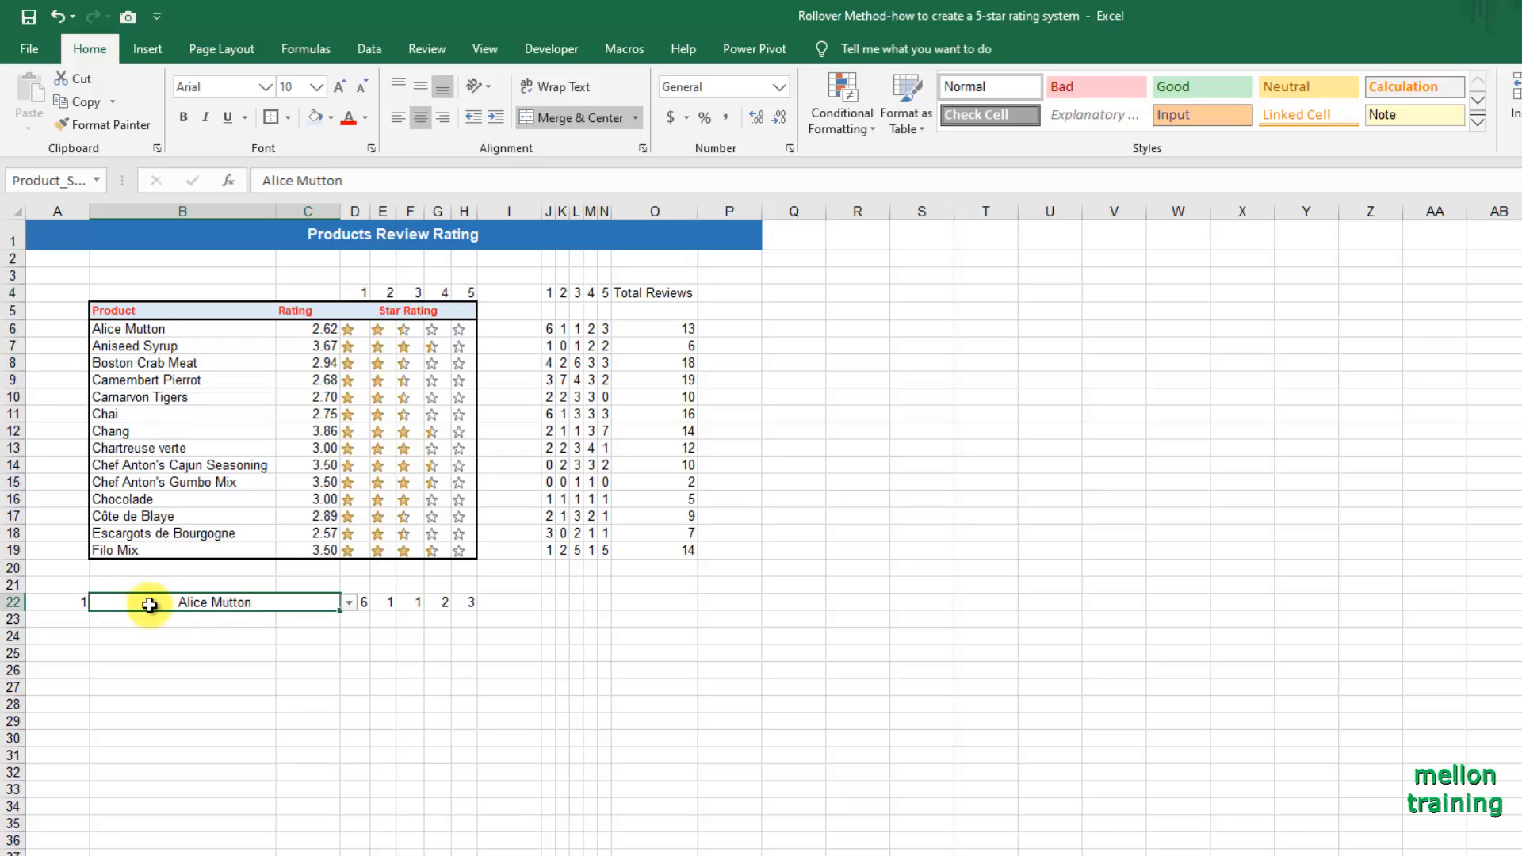
pyautogui.moveTo(150, 605); pyautogui.dragTo(476, 603)
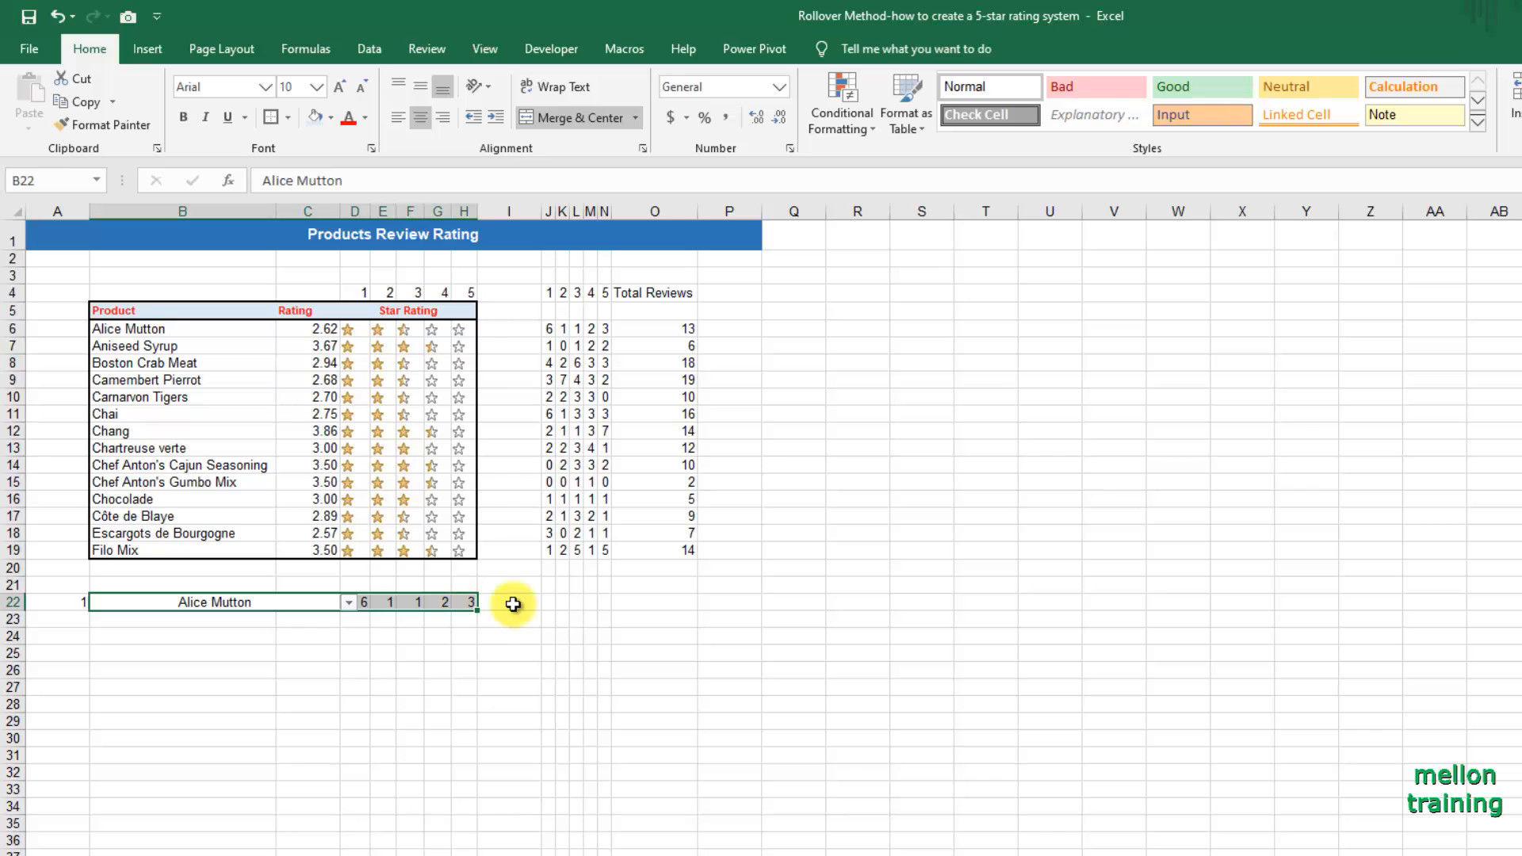
pyautogui.click(147, 48)
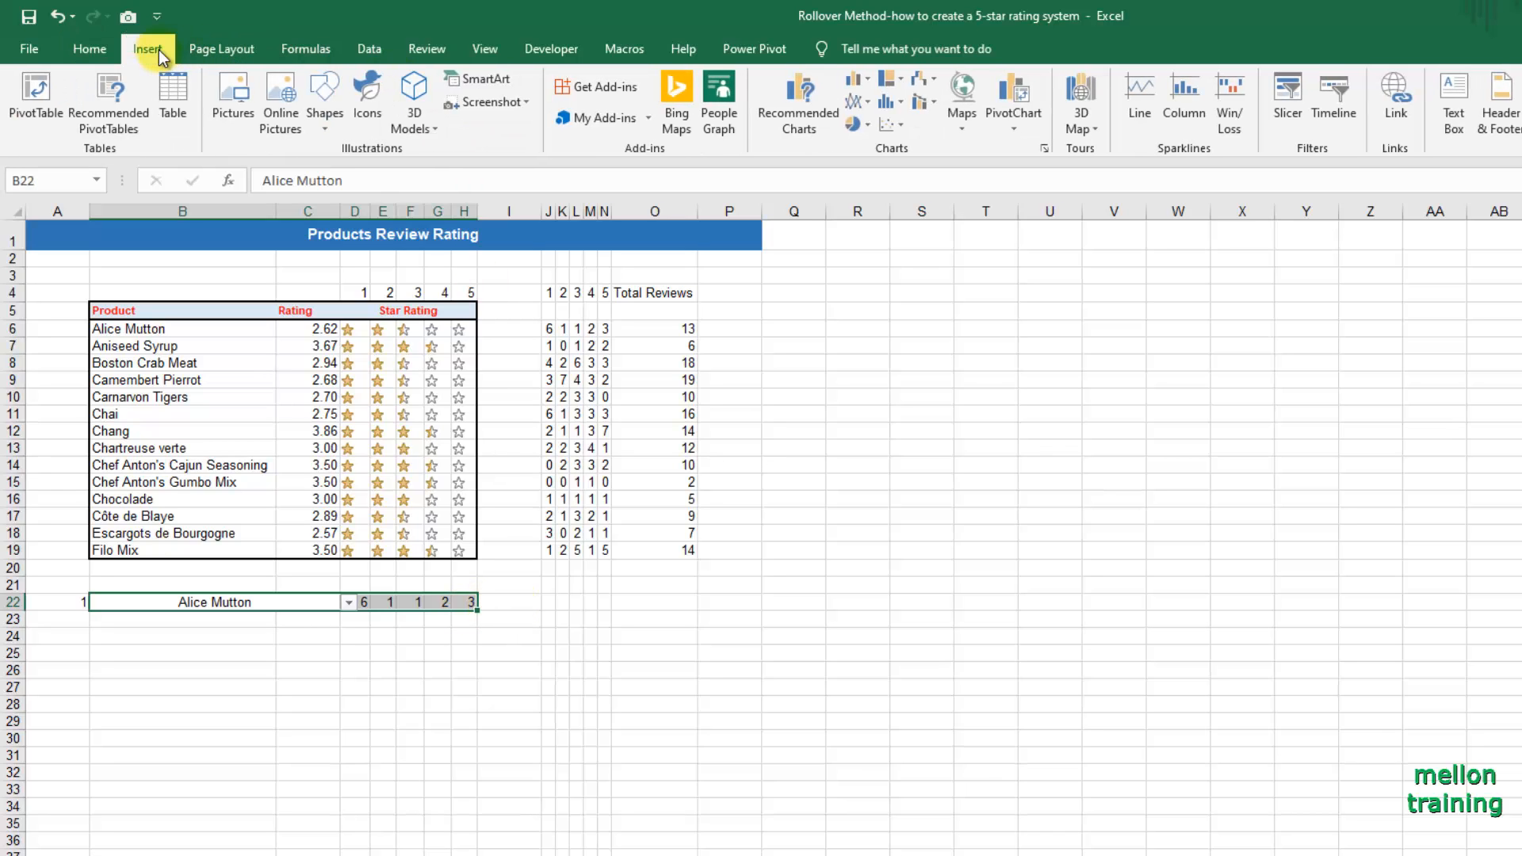
pyautogui.click(858, 80)
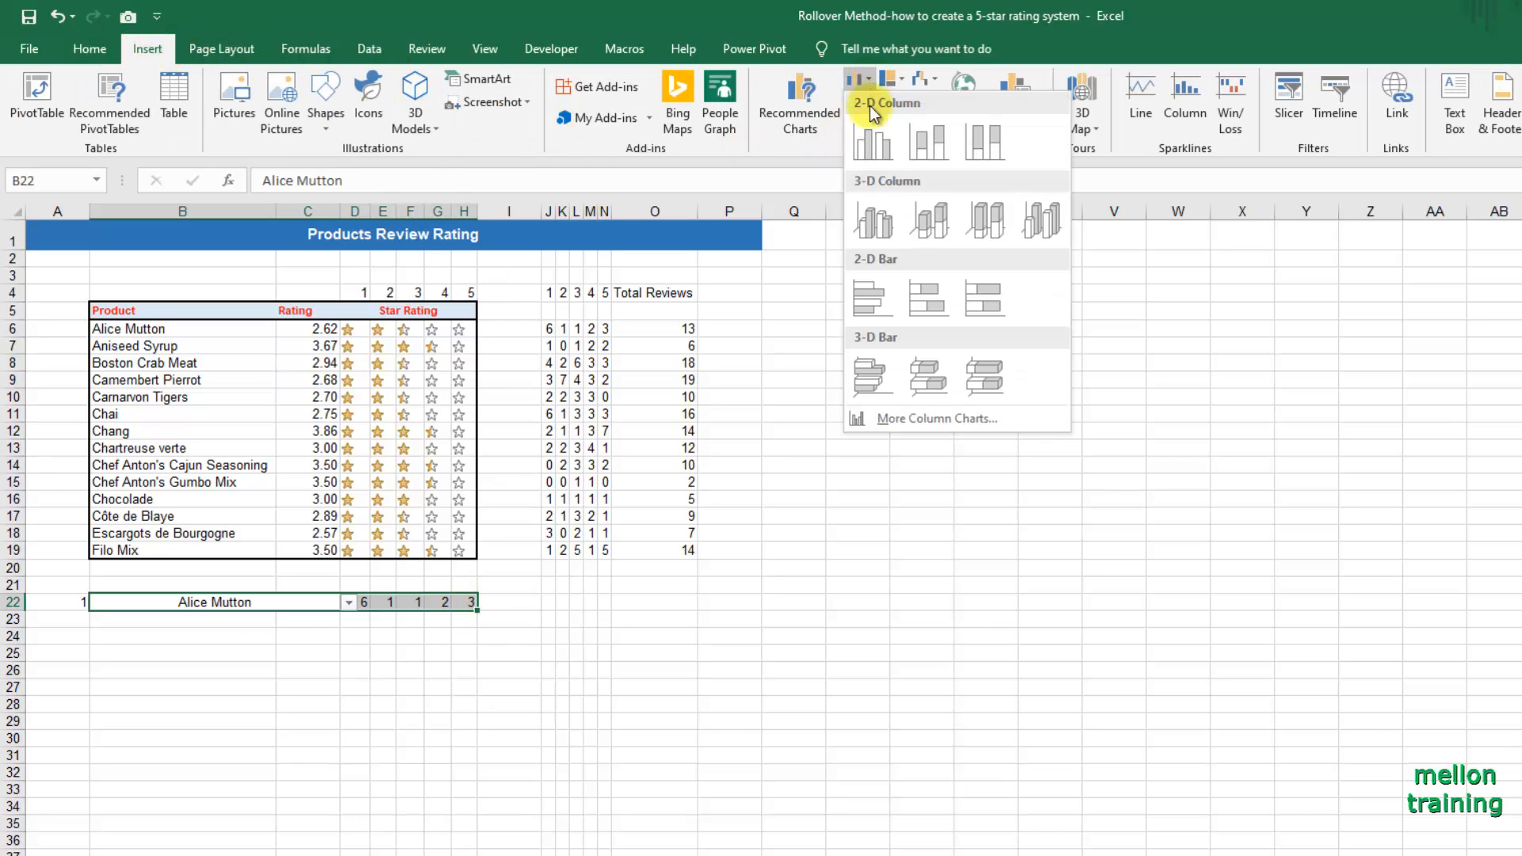
pyautogui.click(881, 306)
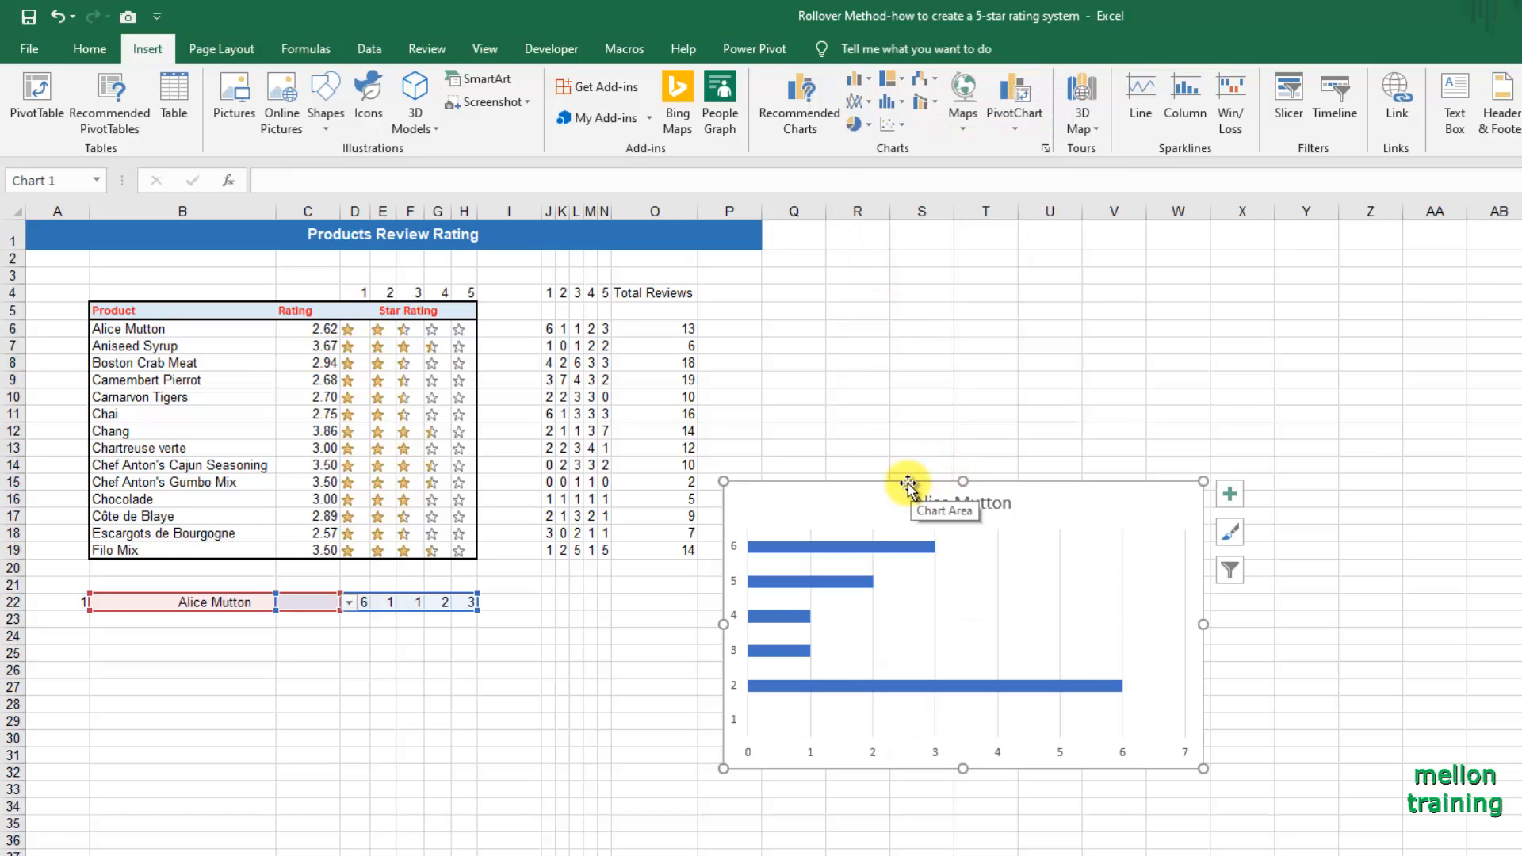
pyautogui.moveTo(908, 483); pyautogui.dragTo(528, 668)
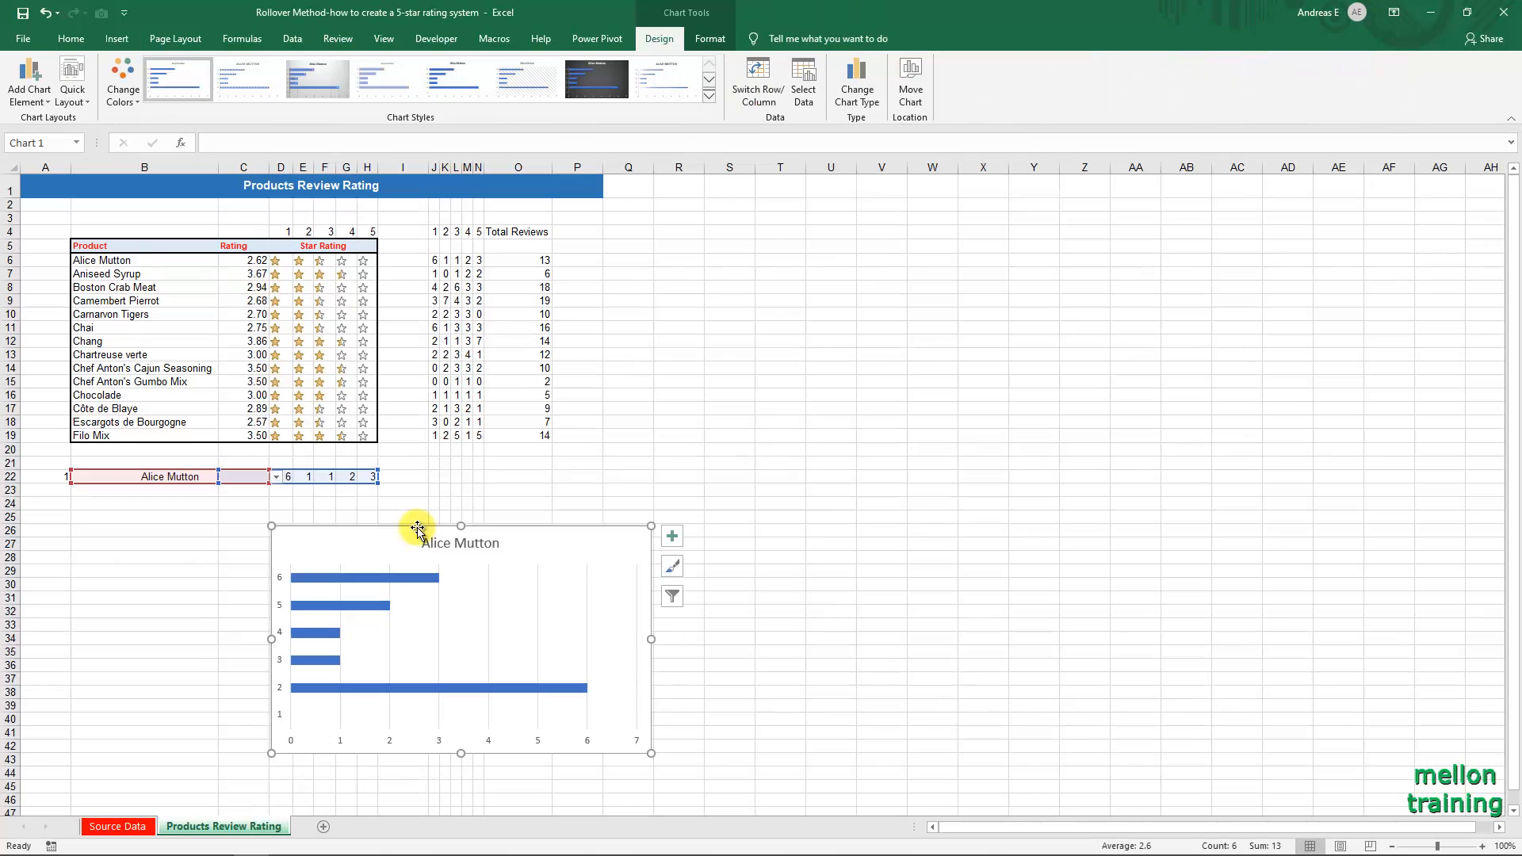
# Test the chart by switching the product selection in B22 to Boston Crab Meat and finally Chartreuse verte.
pyautogui.click(252, 475)
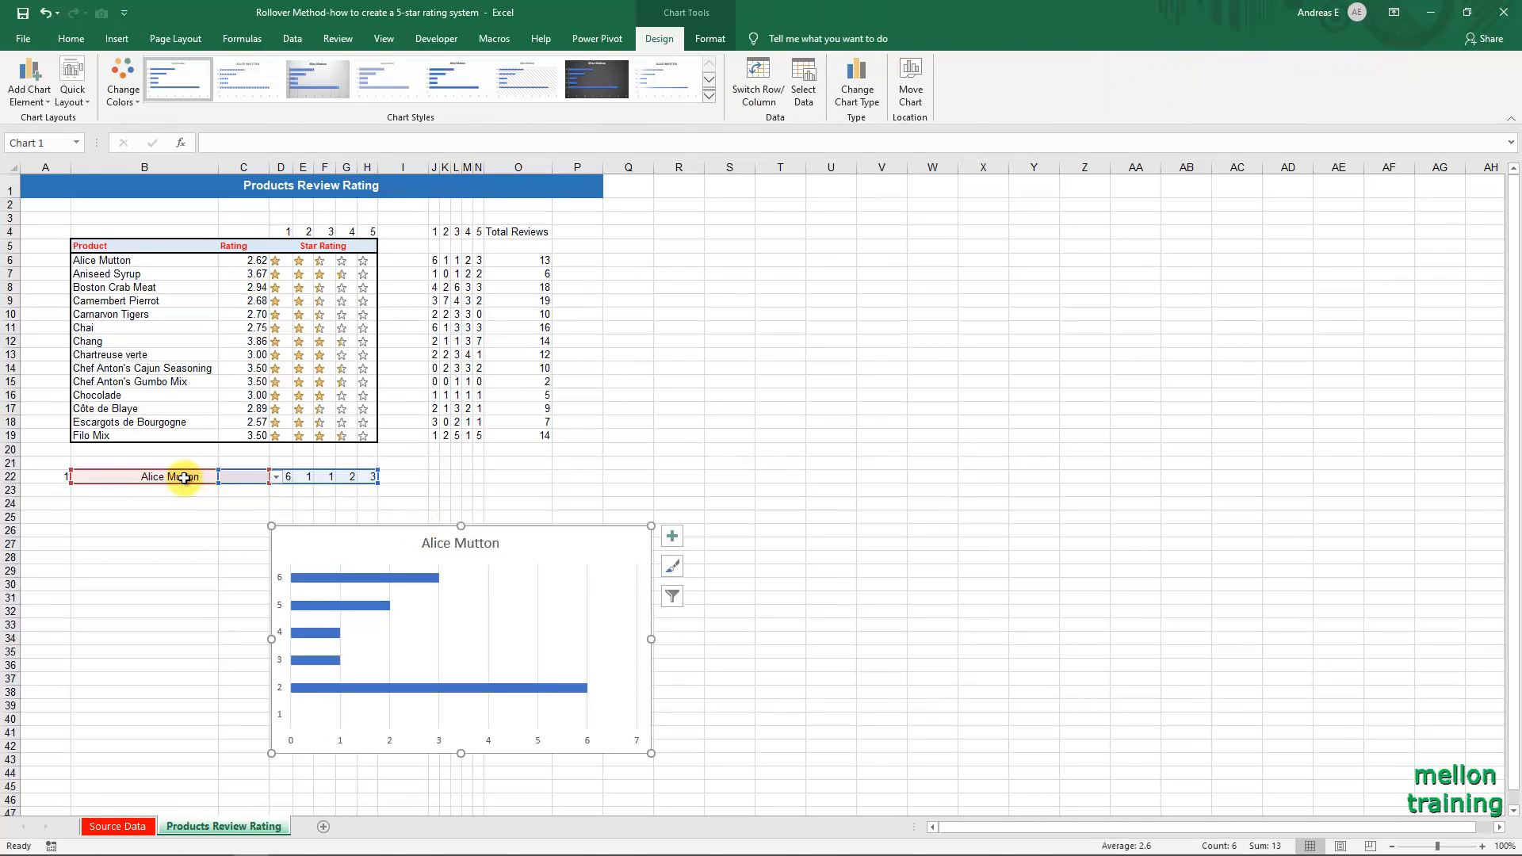
pyautogui.click(275, 478)
pyautogui.click(174, 509)
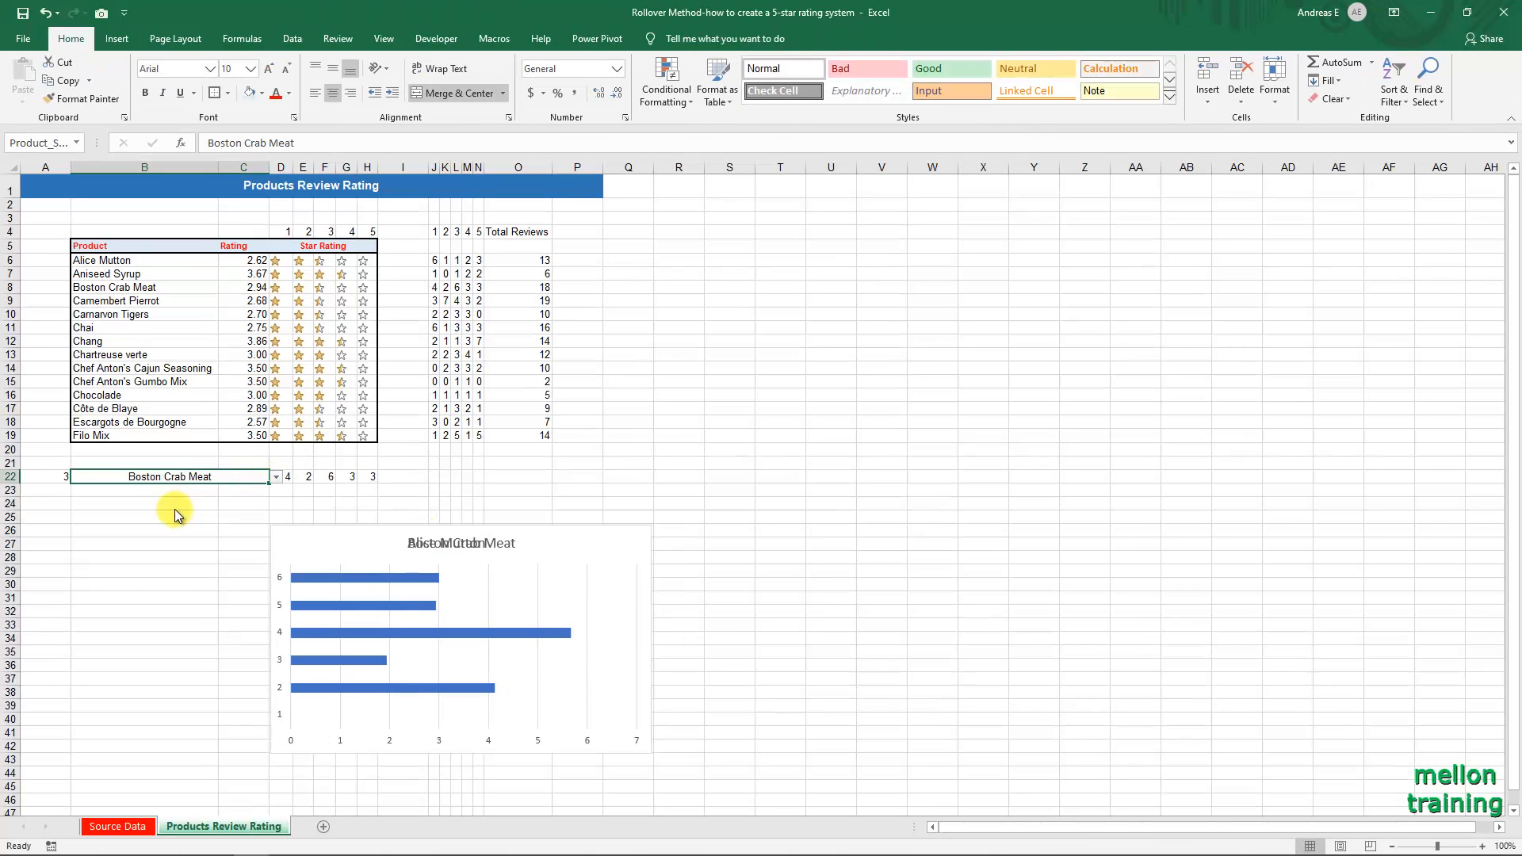
pyautogui.click(275, 477)
pyautogui.click(146, 540)
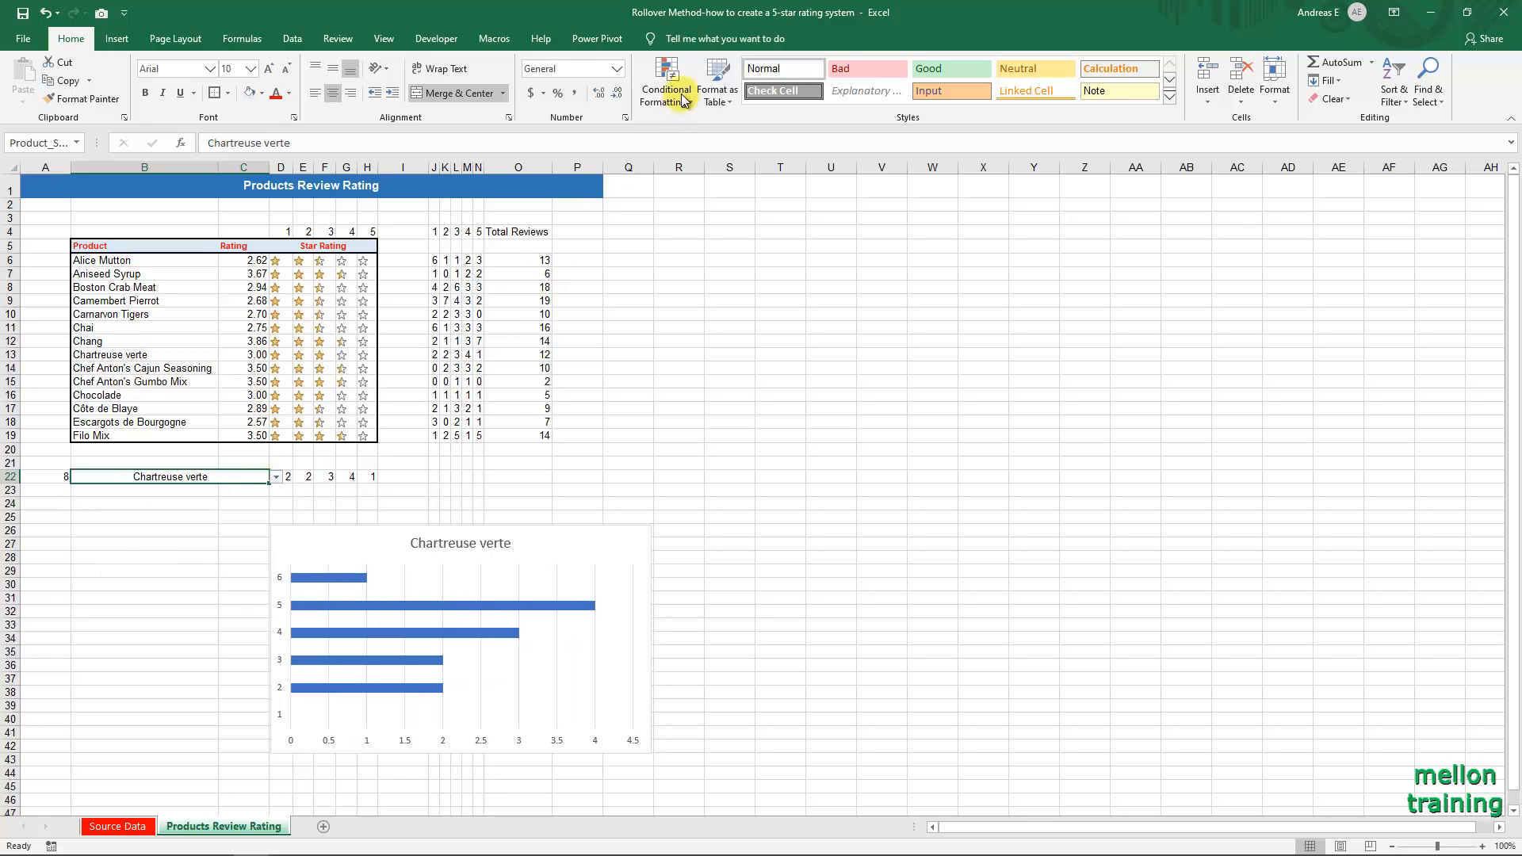
# Apply the last style in the chart style gallery, with a bold title and thicker shadowed bars, to the bar chart.
pyautogui.click(586, 533)
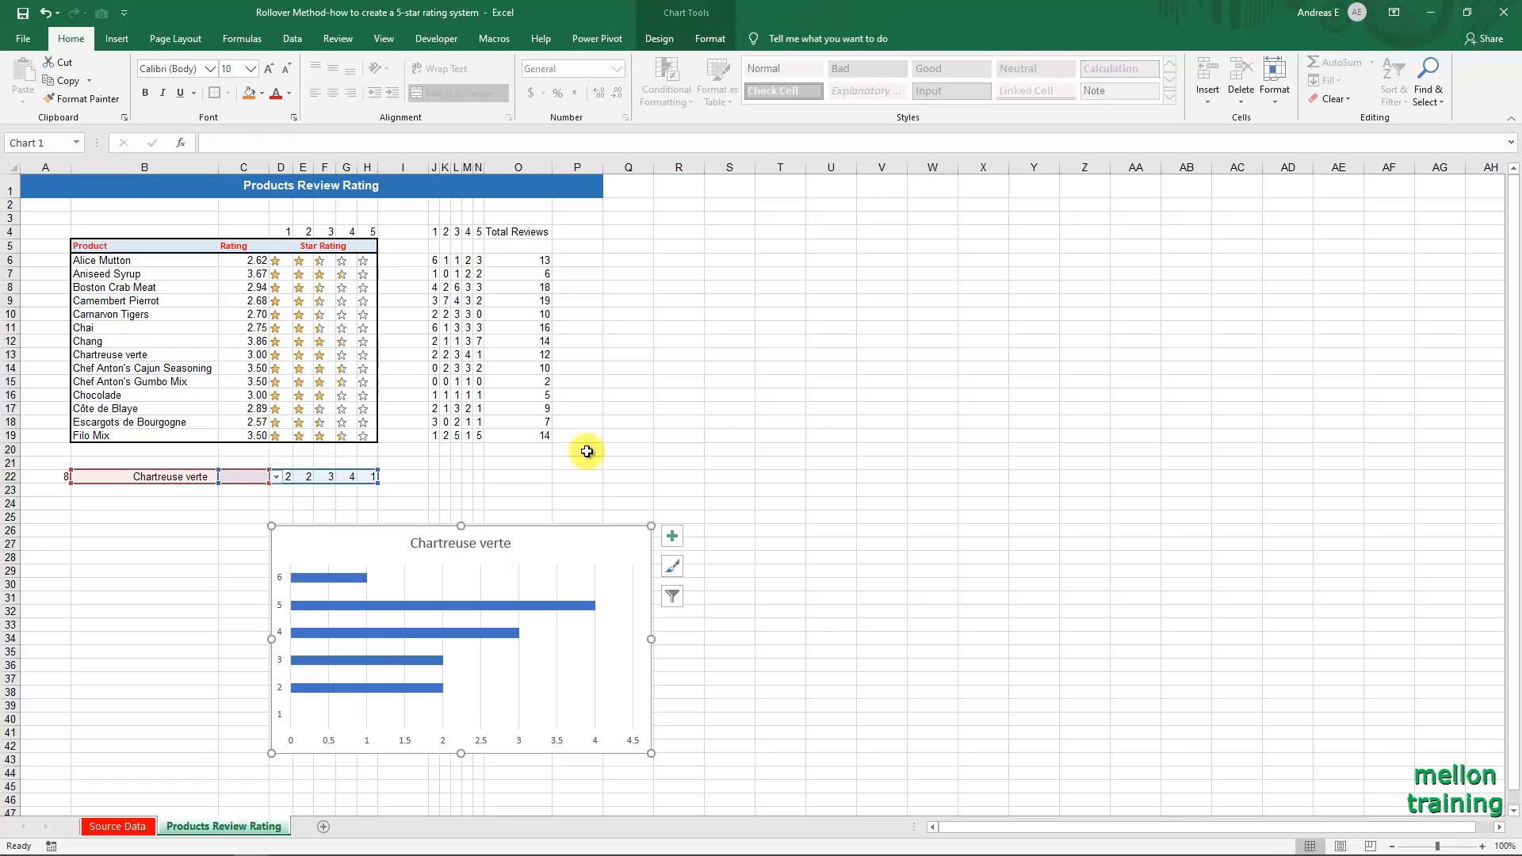
pyautogui.click(657, 38)
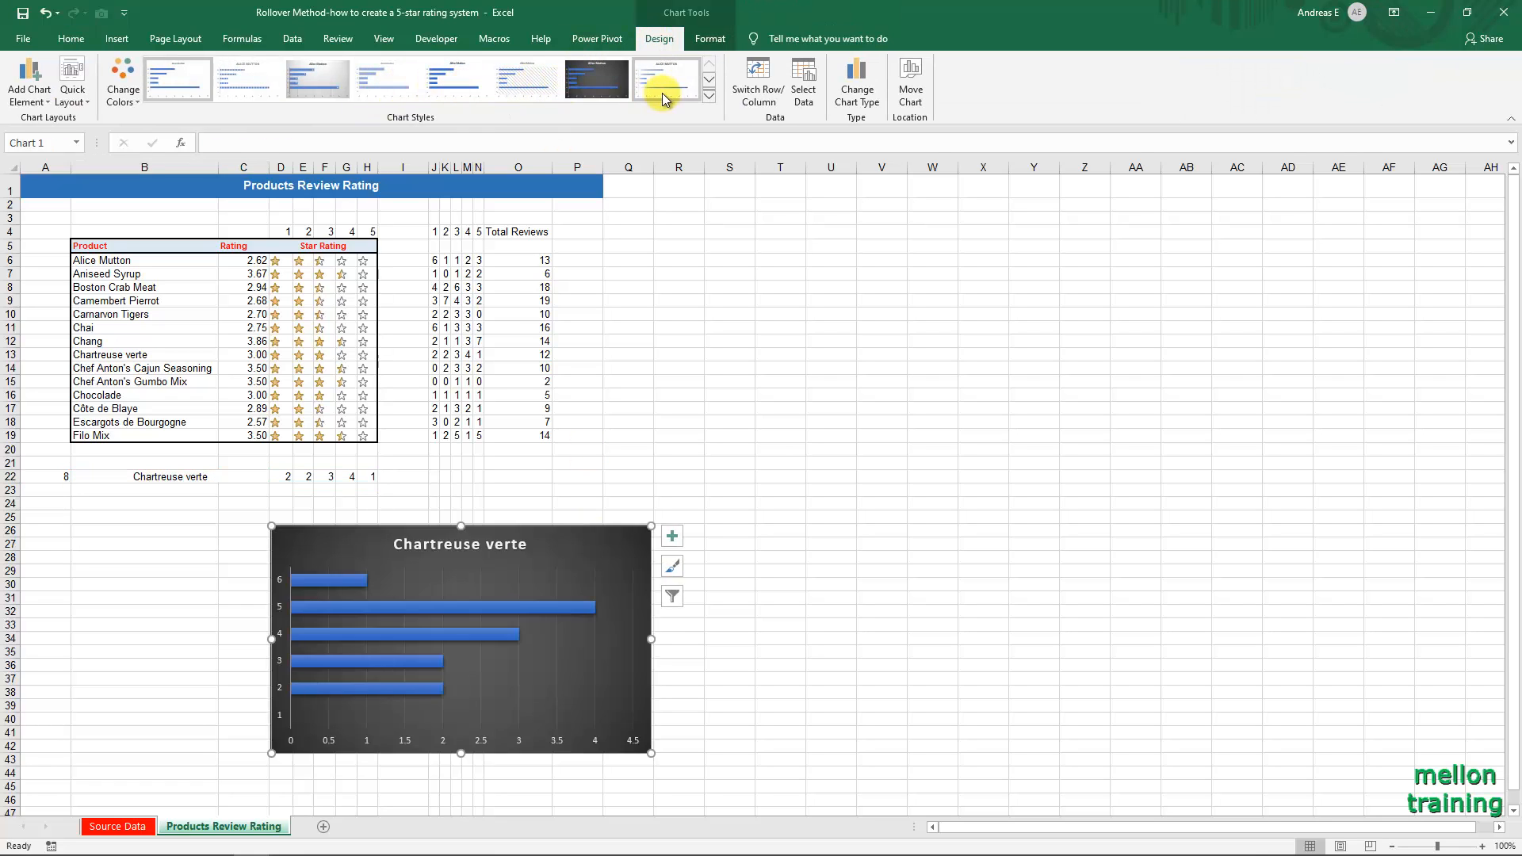
pyautogui.click(708, 95)
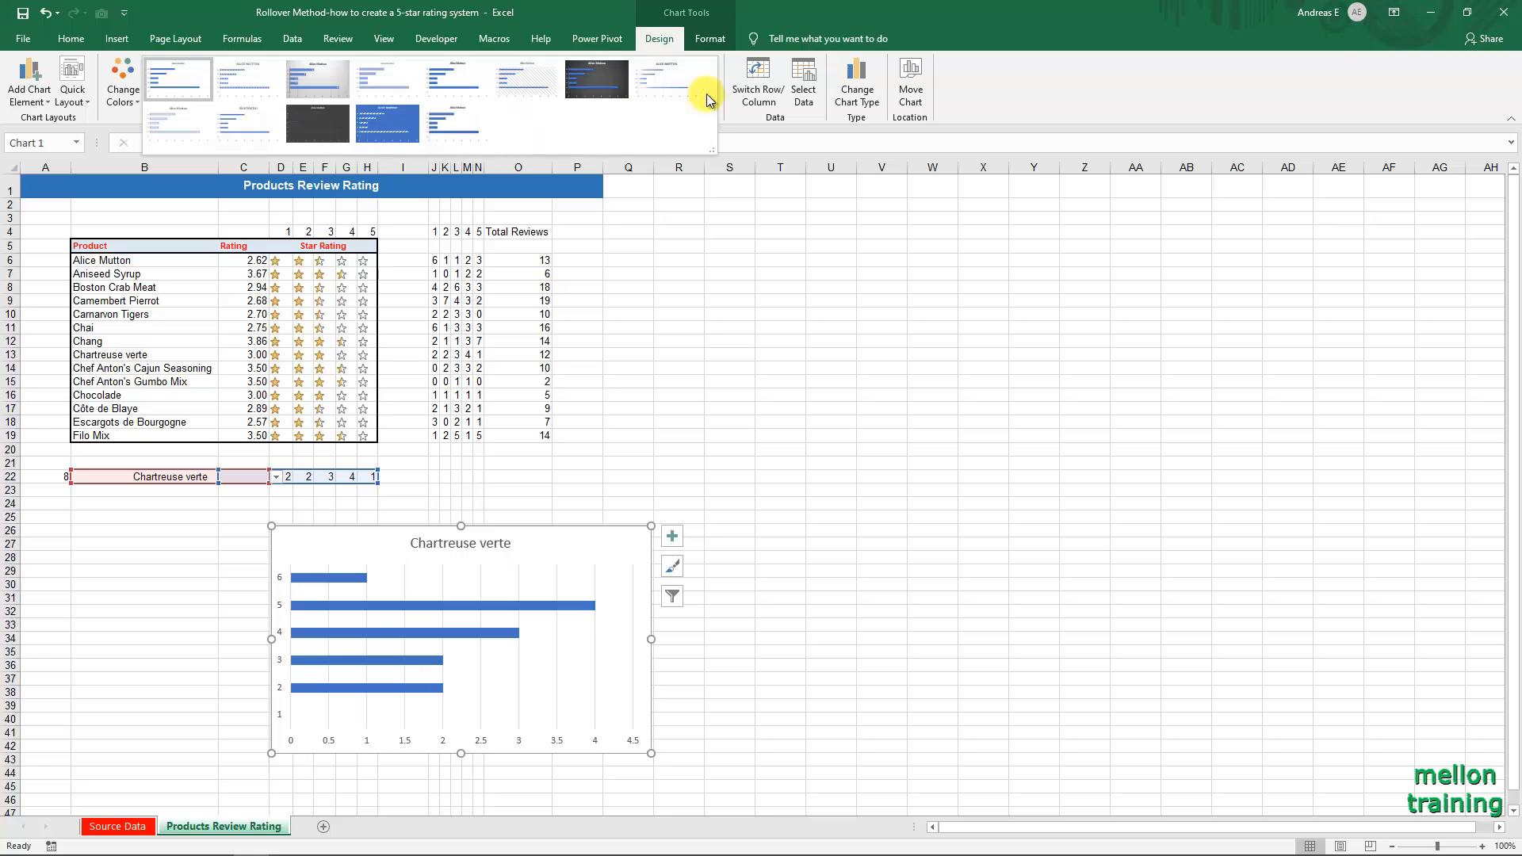
pyautogui.click(474, 123)
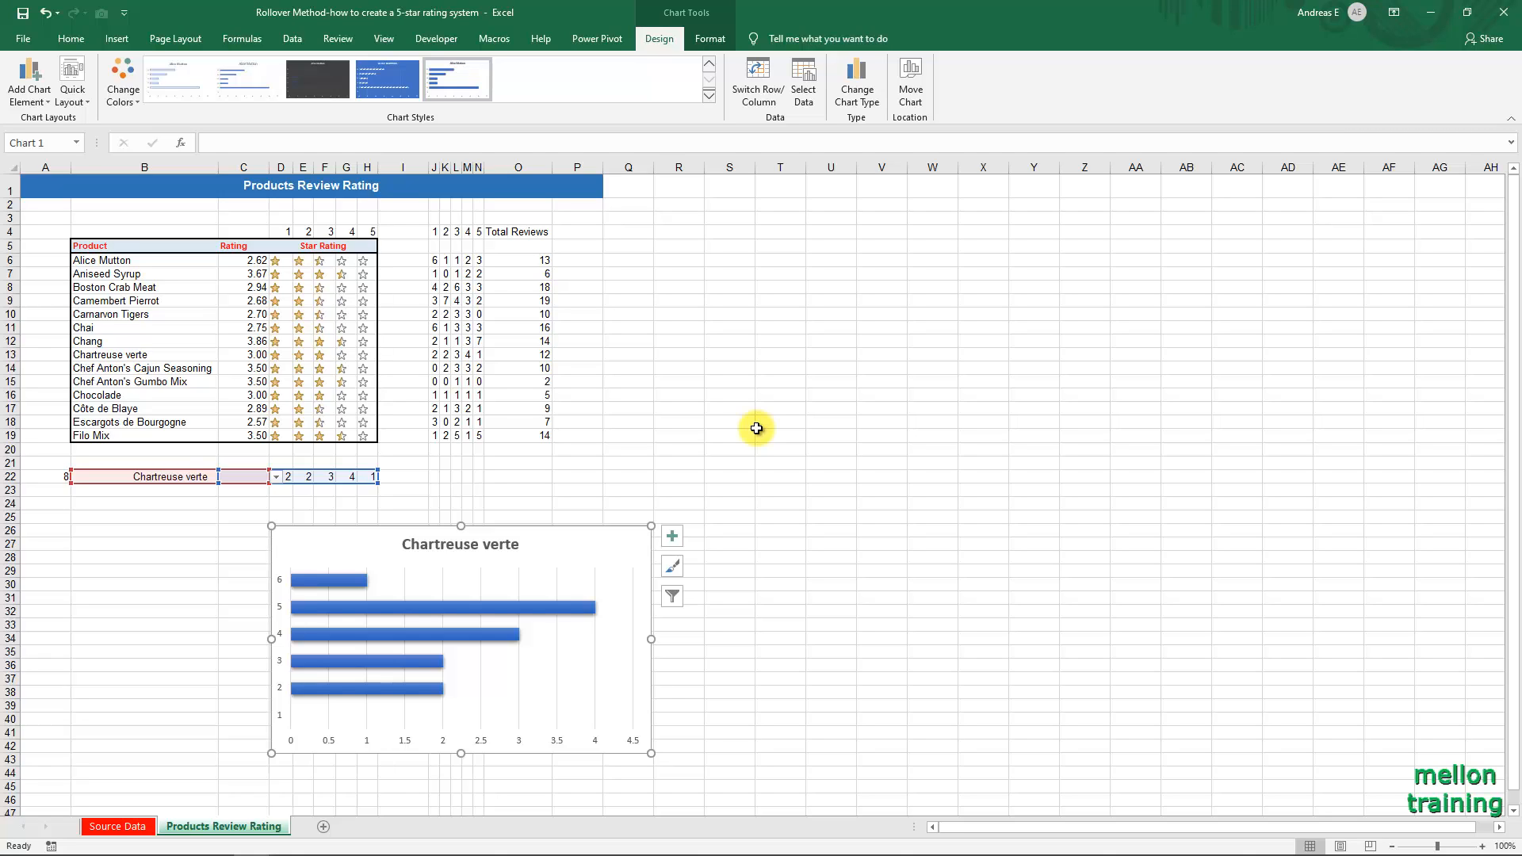
# Put the chart's vertical axis categories in reverse order.
pyautogui.click(280, 609)
pyautogui.rightClick(278, 606)
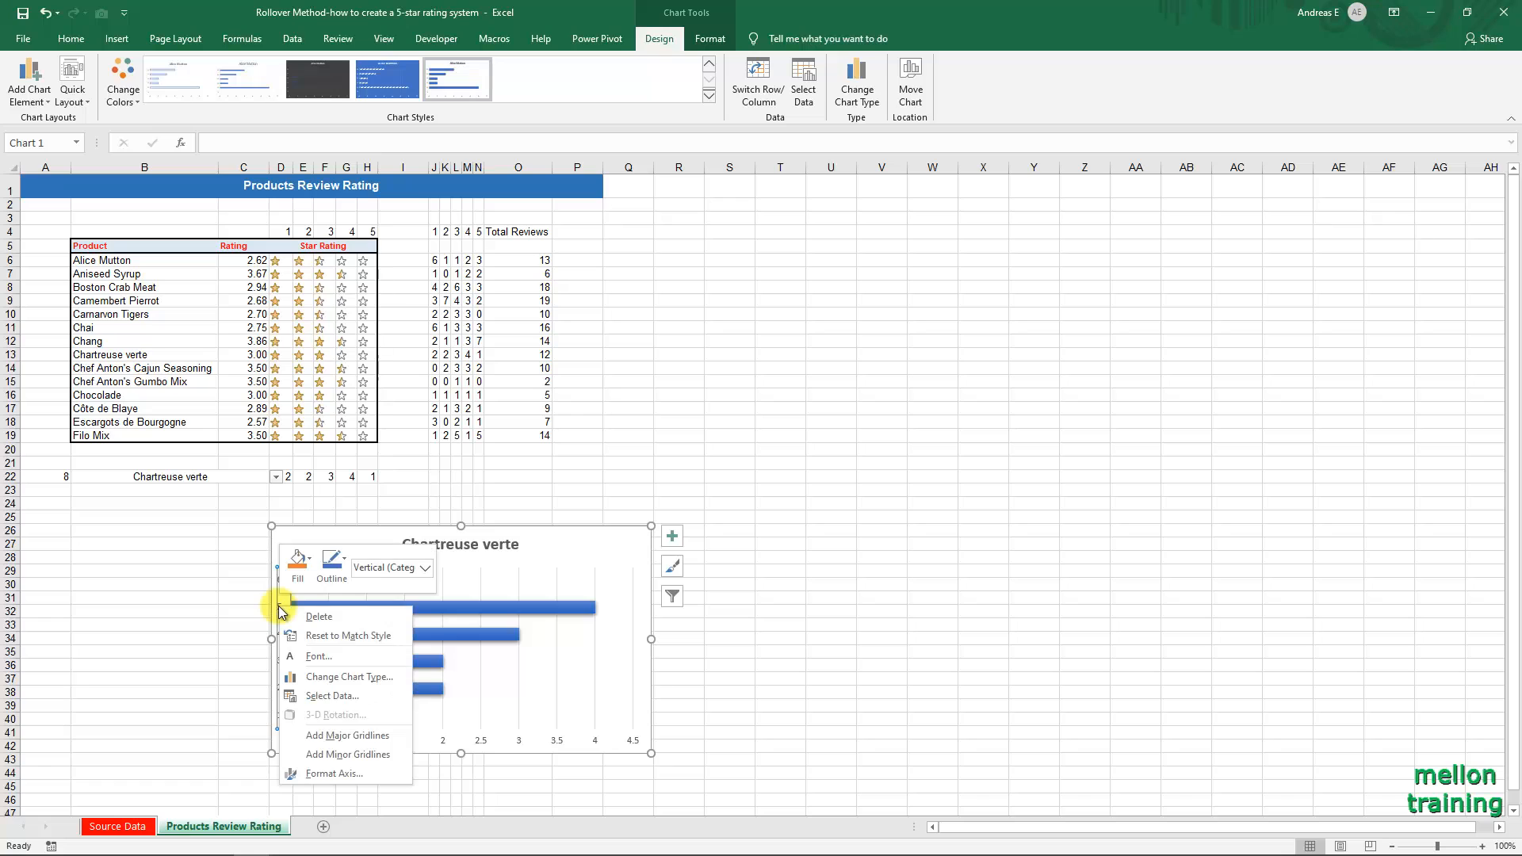
pyautogui.click(339, 772)
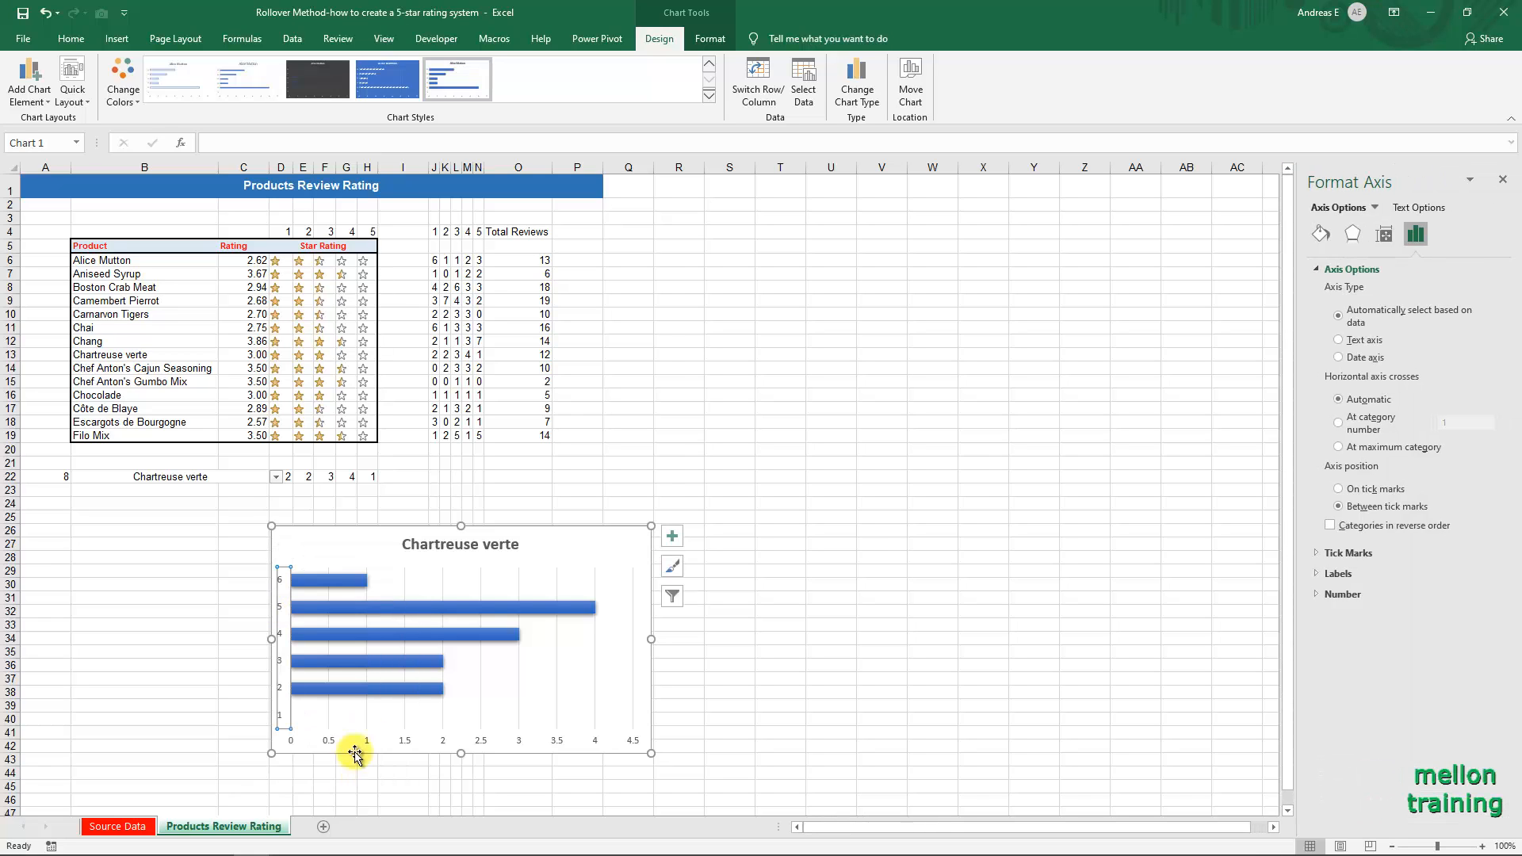
pyautogui.click(1329, 526)
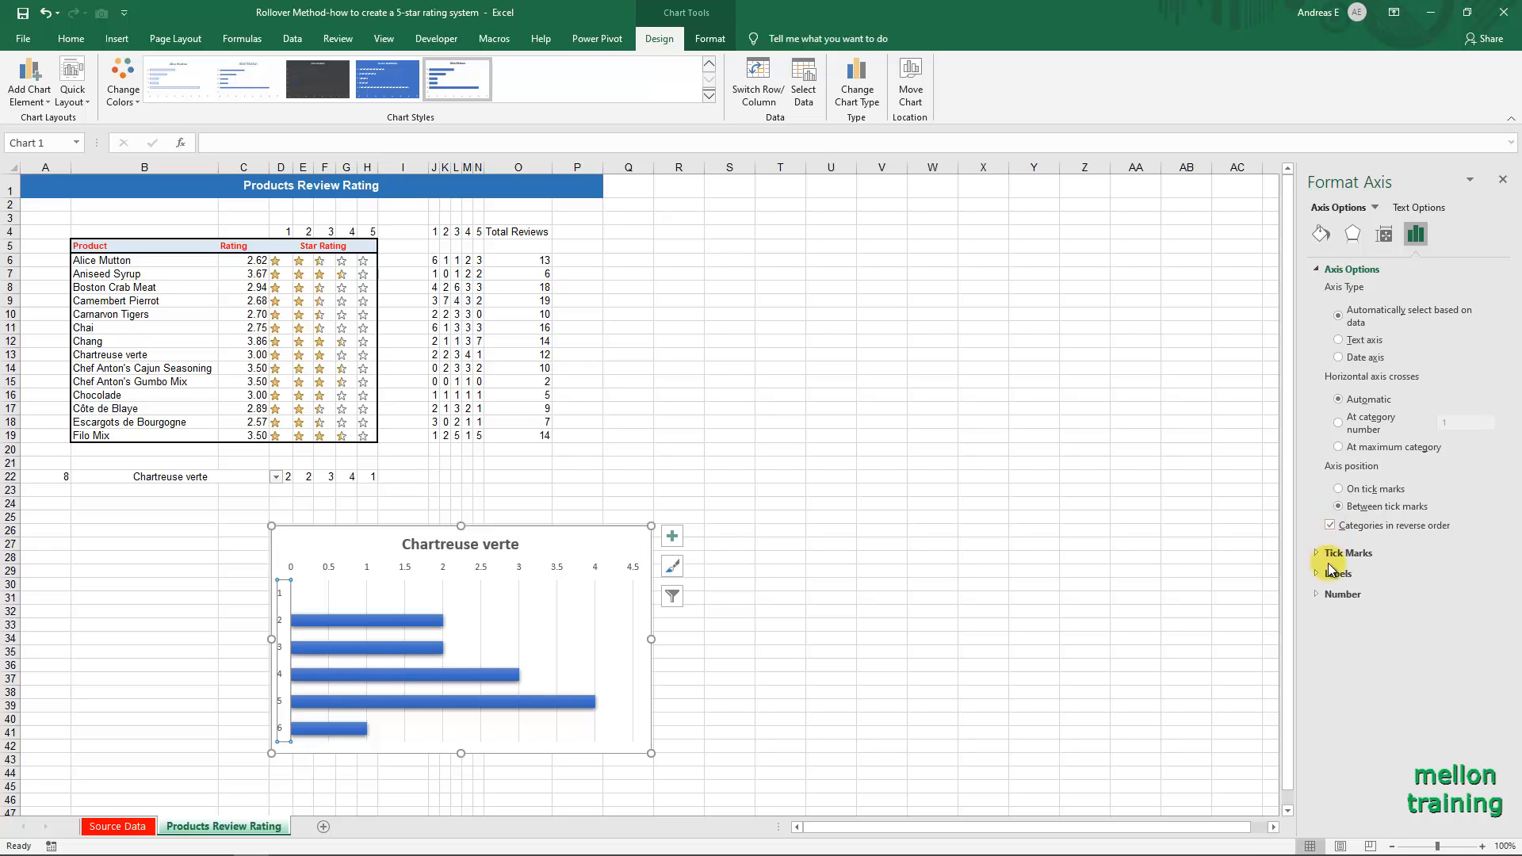
# Add the custom number format General" Star" to the chart's vertical axis labels.
pyautogui.click(1336, 594)
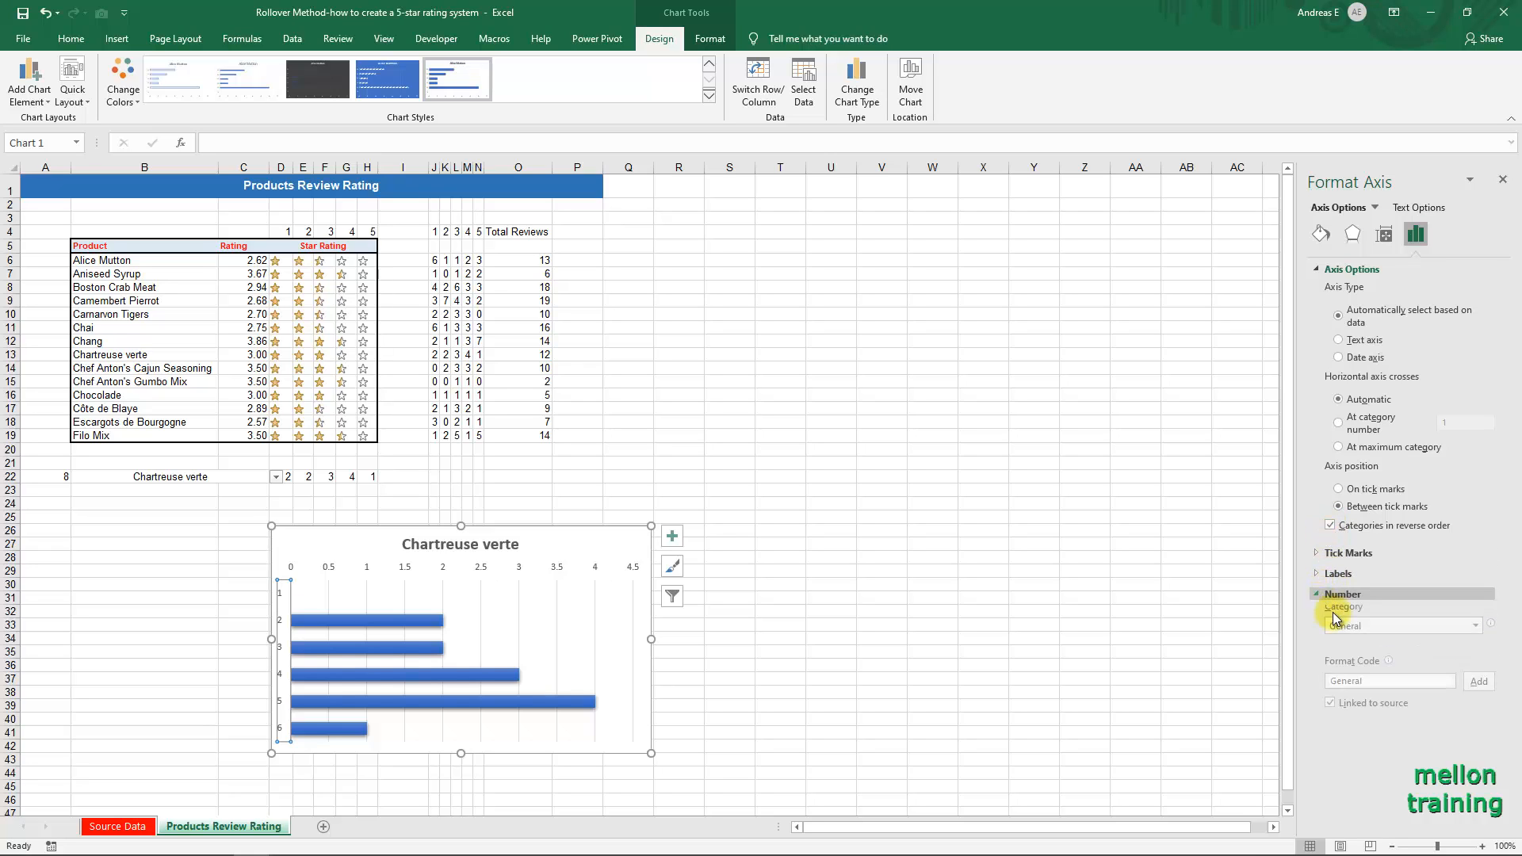
pyautogui.click(1374, 686)
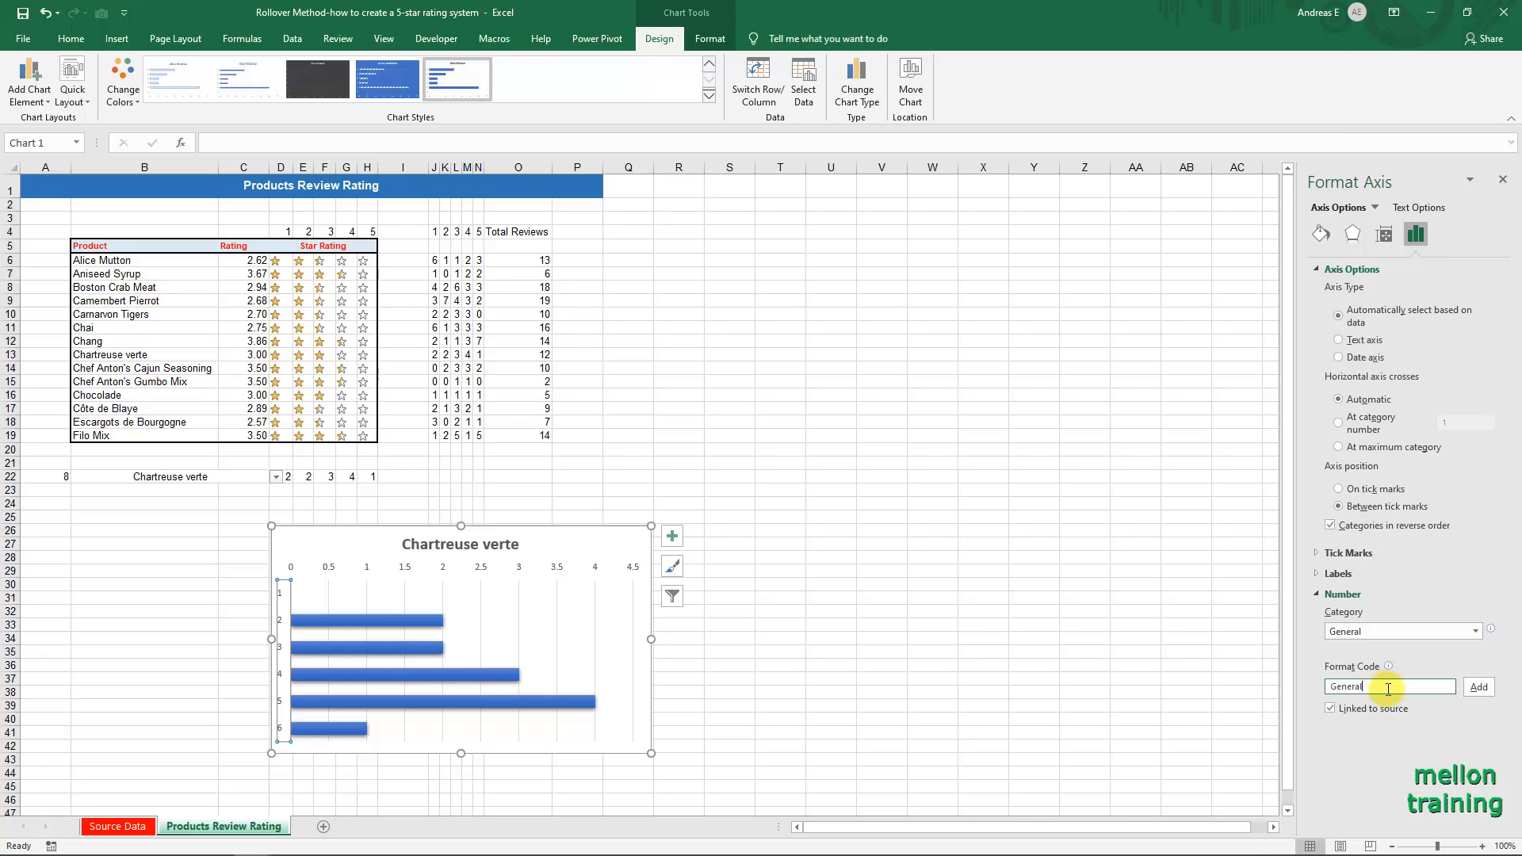
pyautogui.write('" Star"')
pyautogui.click(1478, 687)
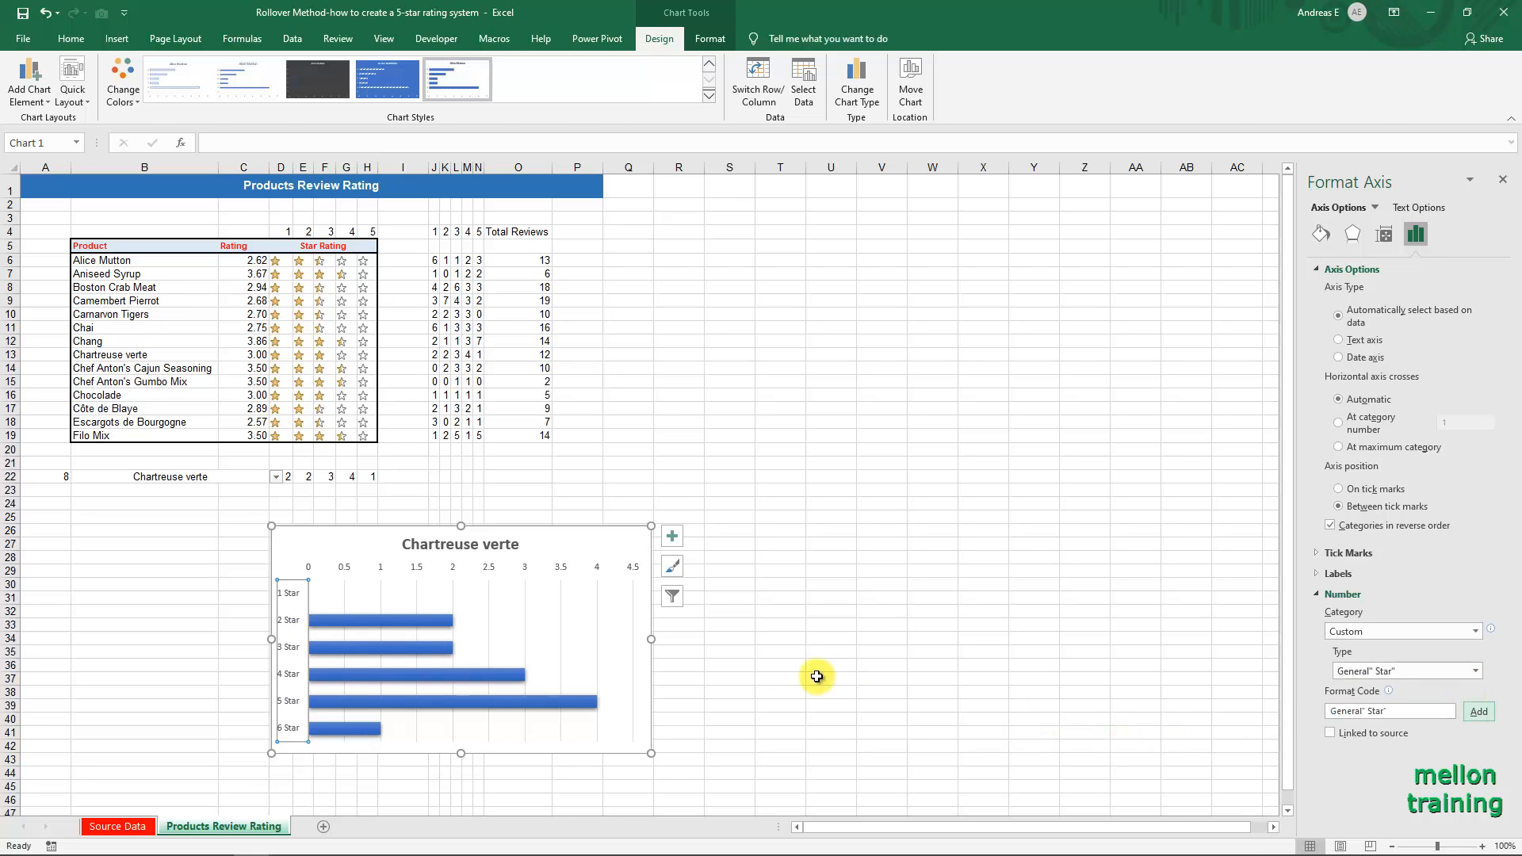
pyautogui.click(745, 650)
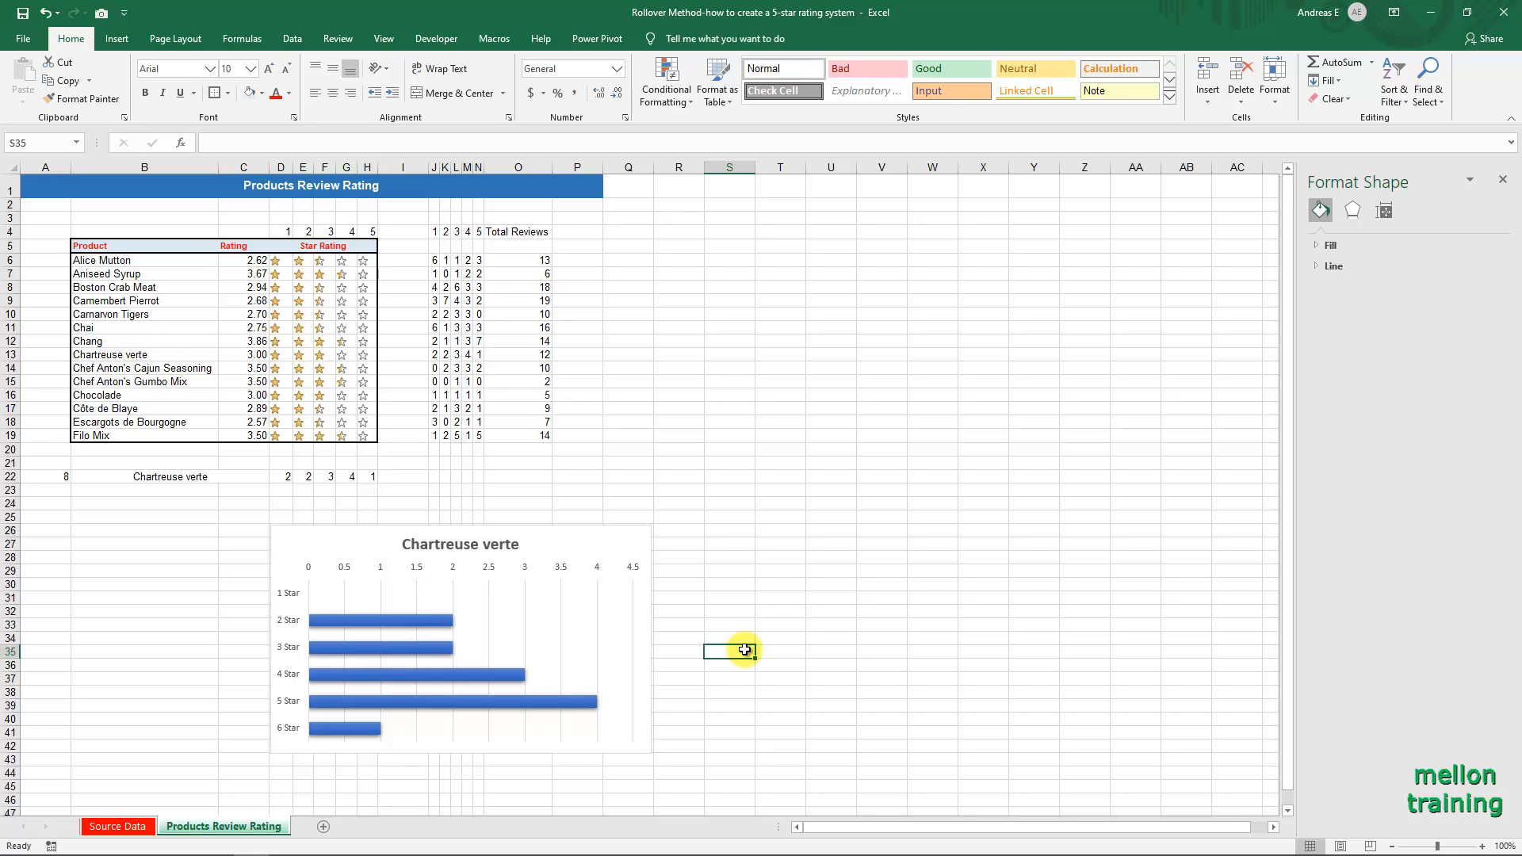
# Set the label position of the chart's horizontal value axis to High.
pyautogui.click(522, 564)
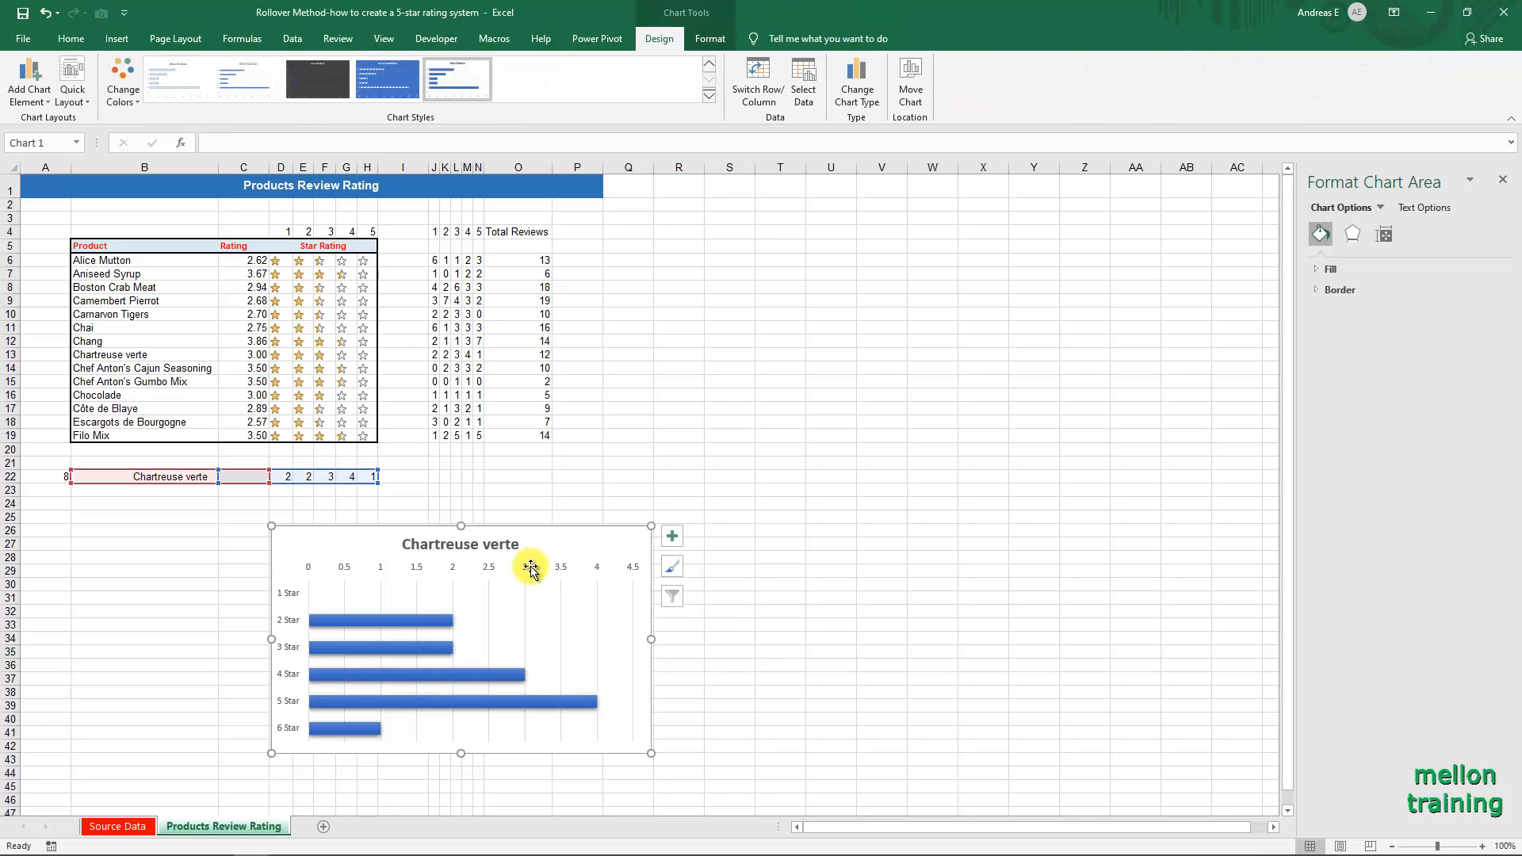
pyautogui.click(558, 566)
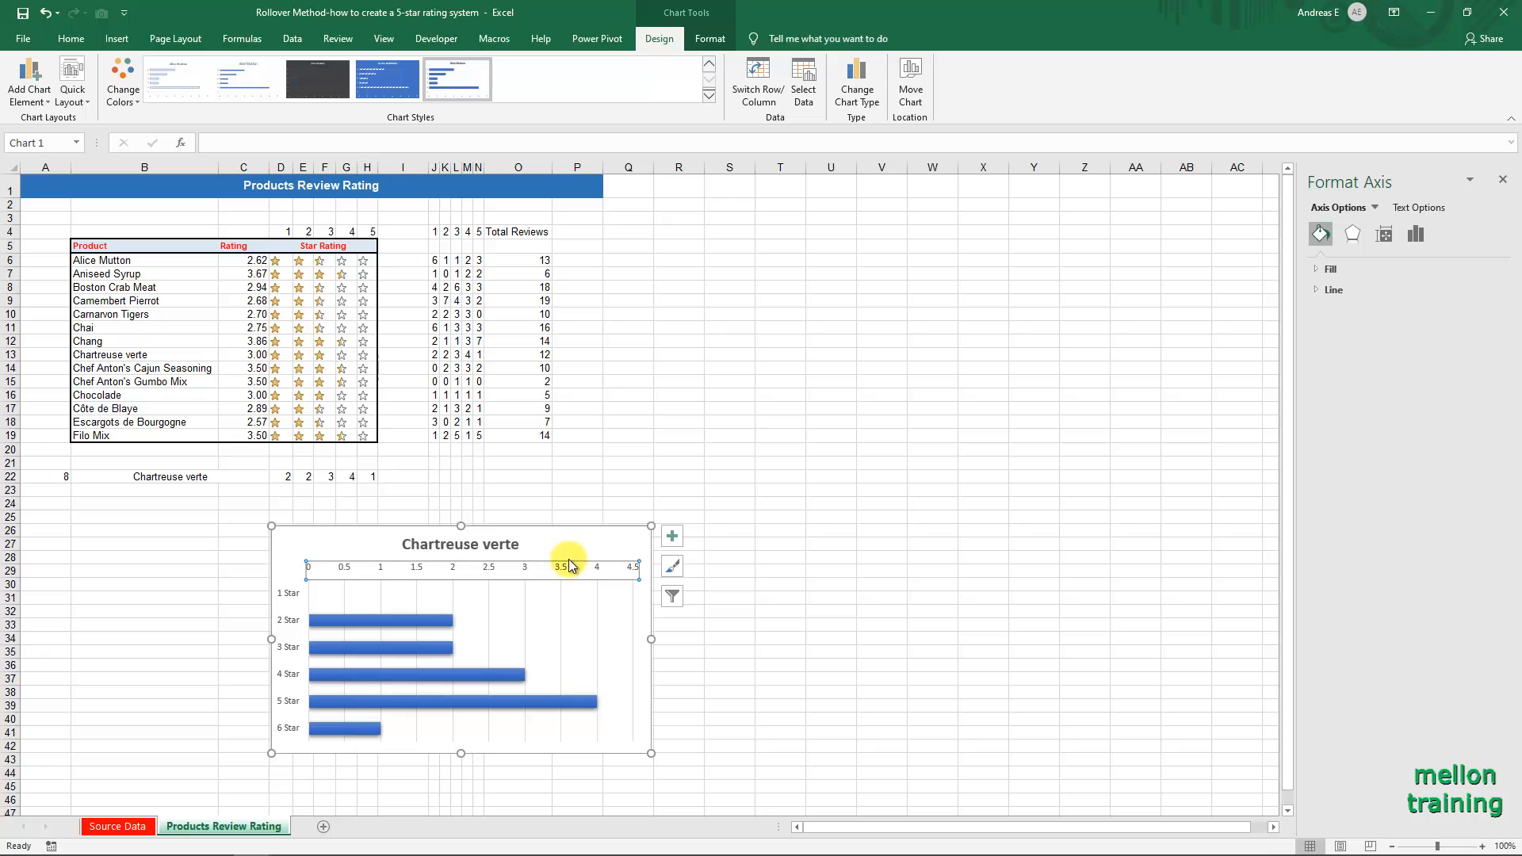
pyautogui.rightClick(568, 562)
pyautogui.click(628, 726)
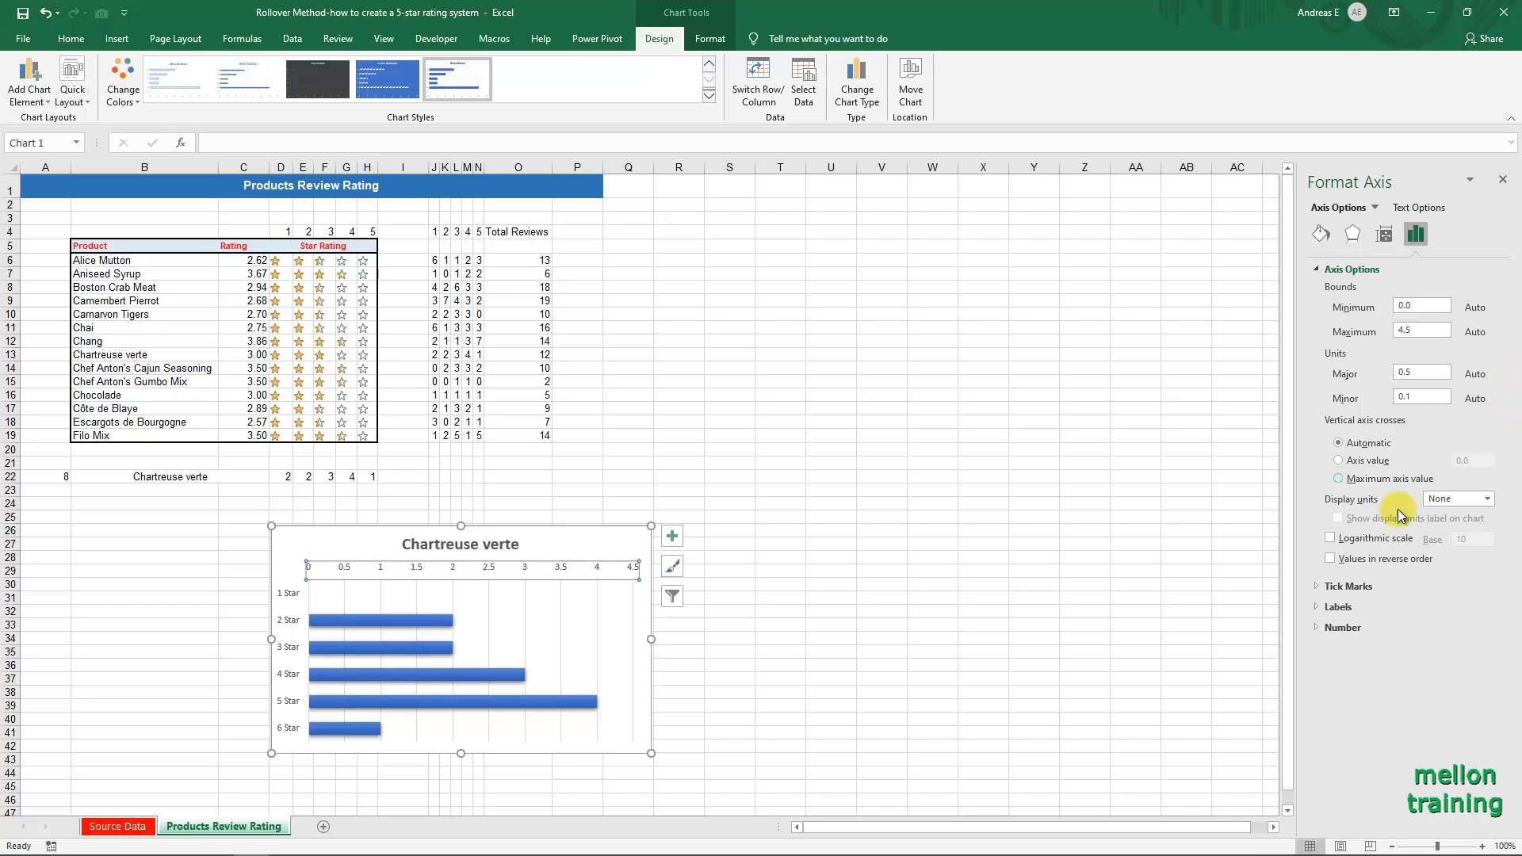
pyautogui.click(1329, 608)
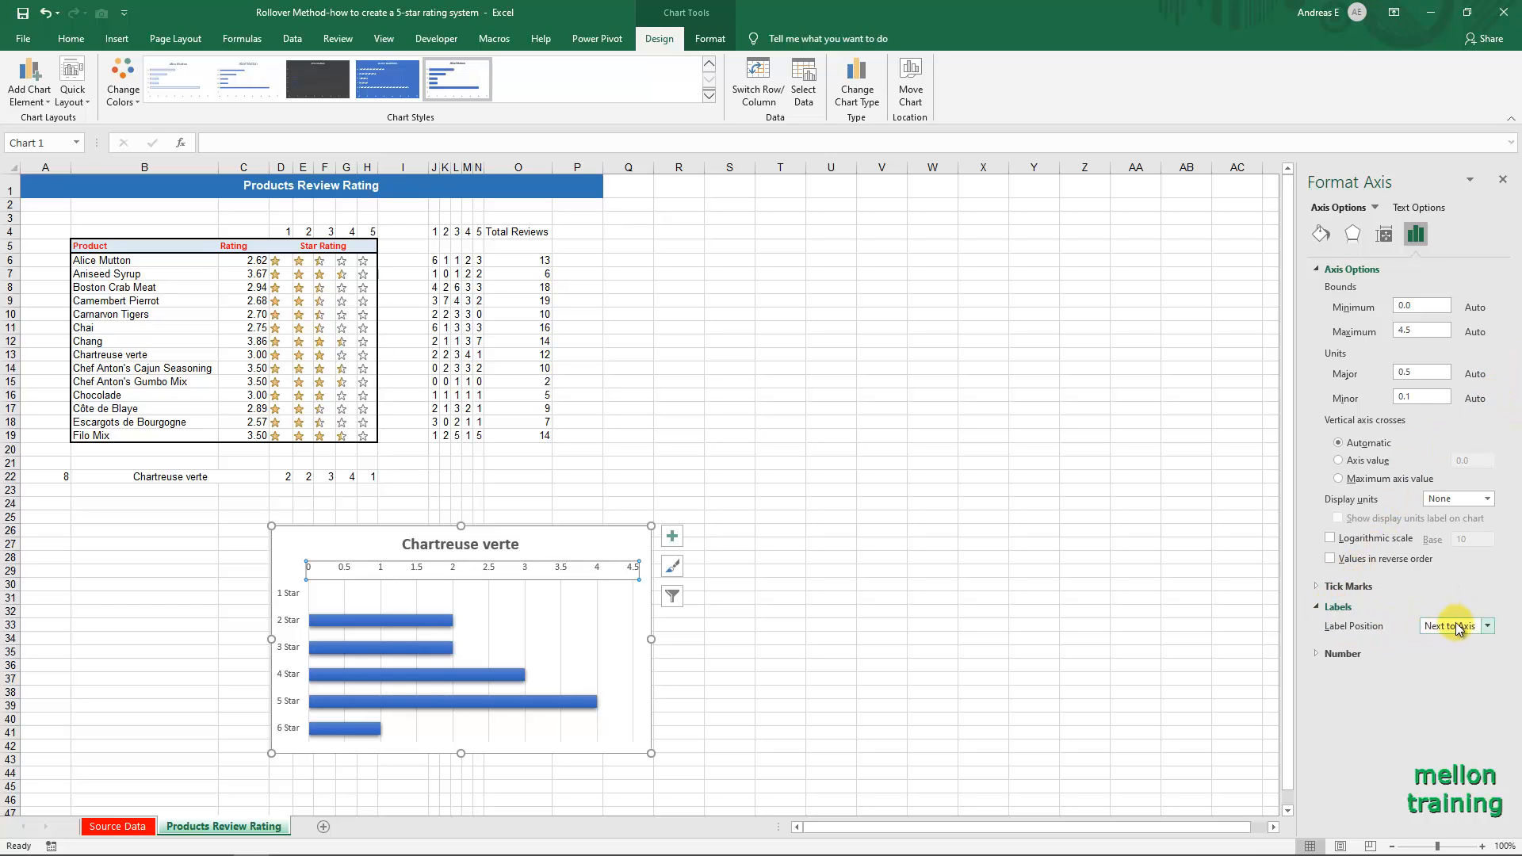
pyautogui.click(1487, 625)
pyautogui.click(1447, 658)
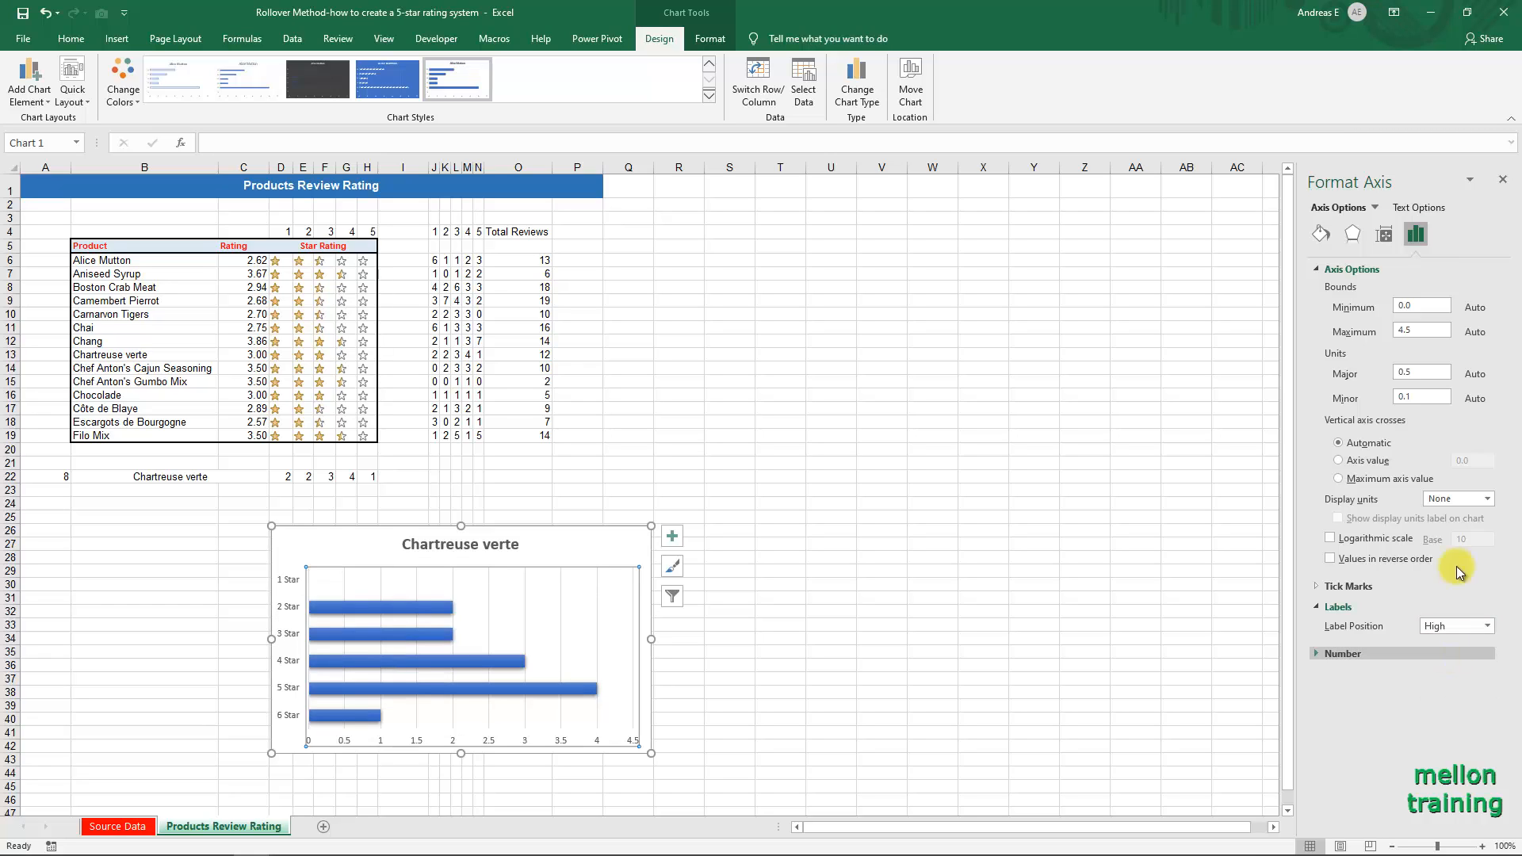
# Set the horizontal axis maximum bound to 6 and close the axis formatting options.
pyautogui.moveTo(1438, 332); pyautogui.dragTo(1375, 332)
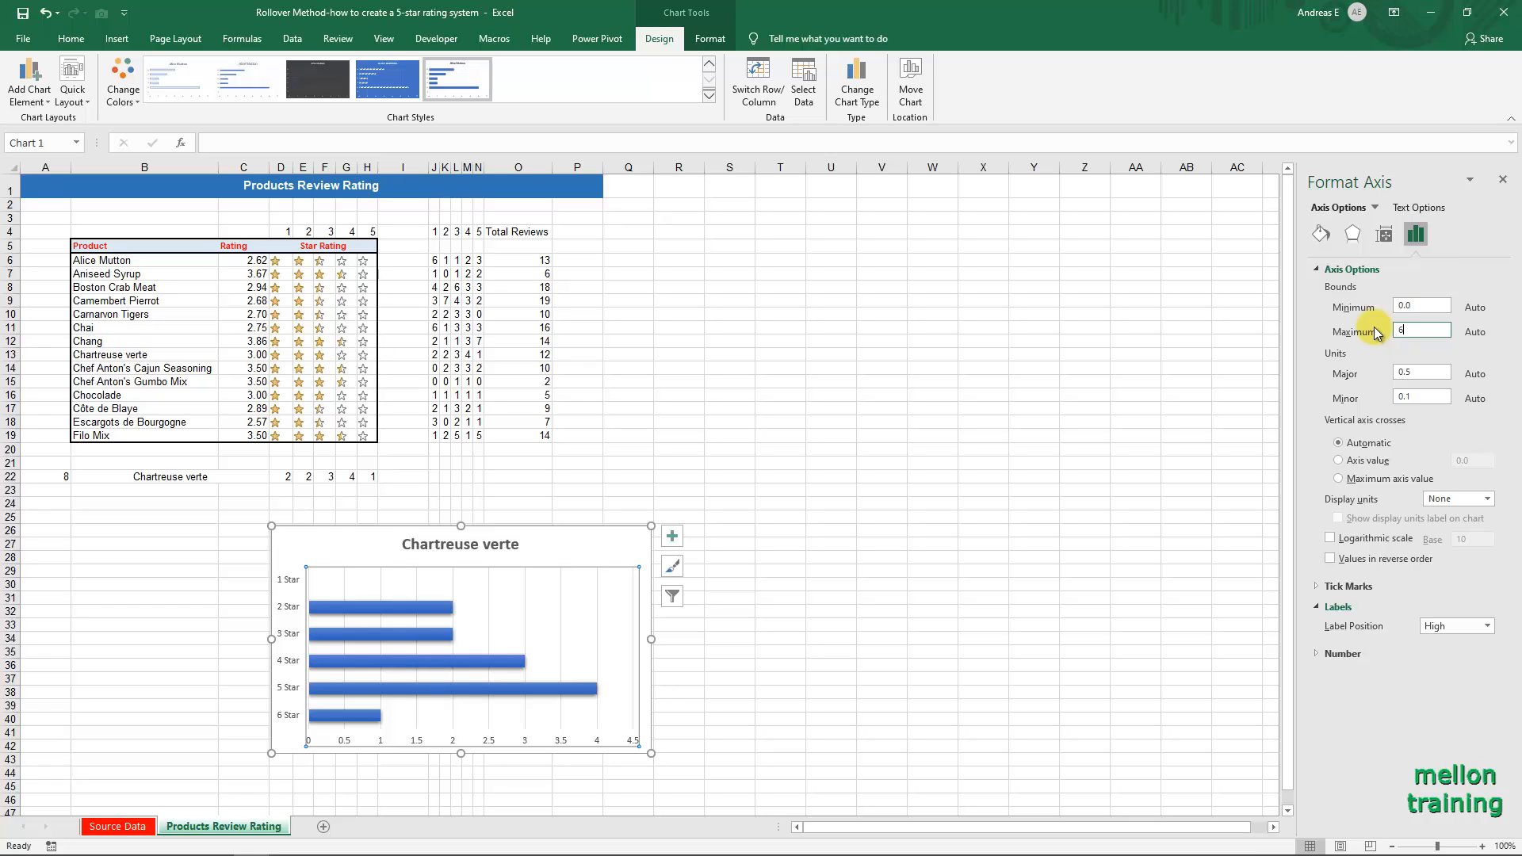
pyautogui.click(1434, 310)
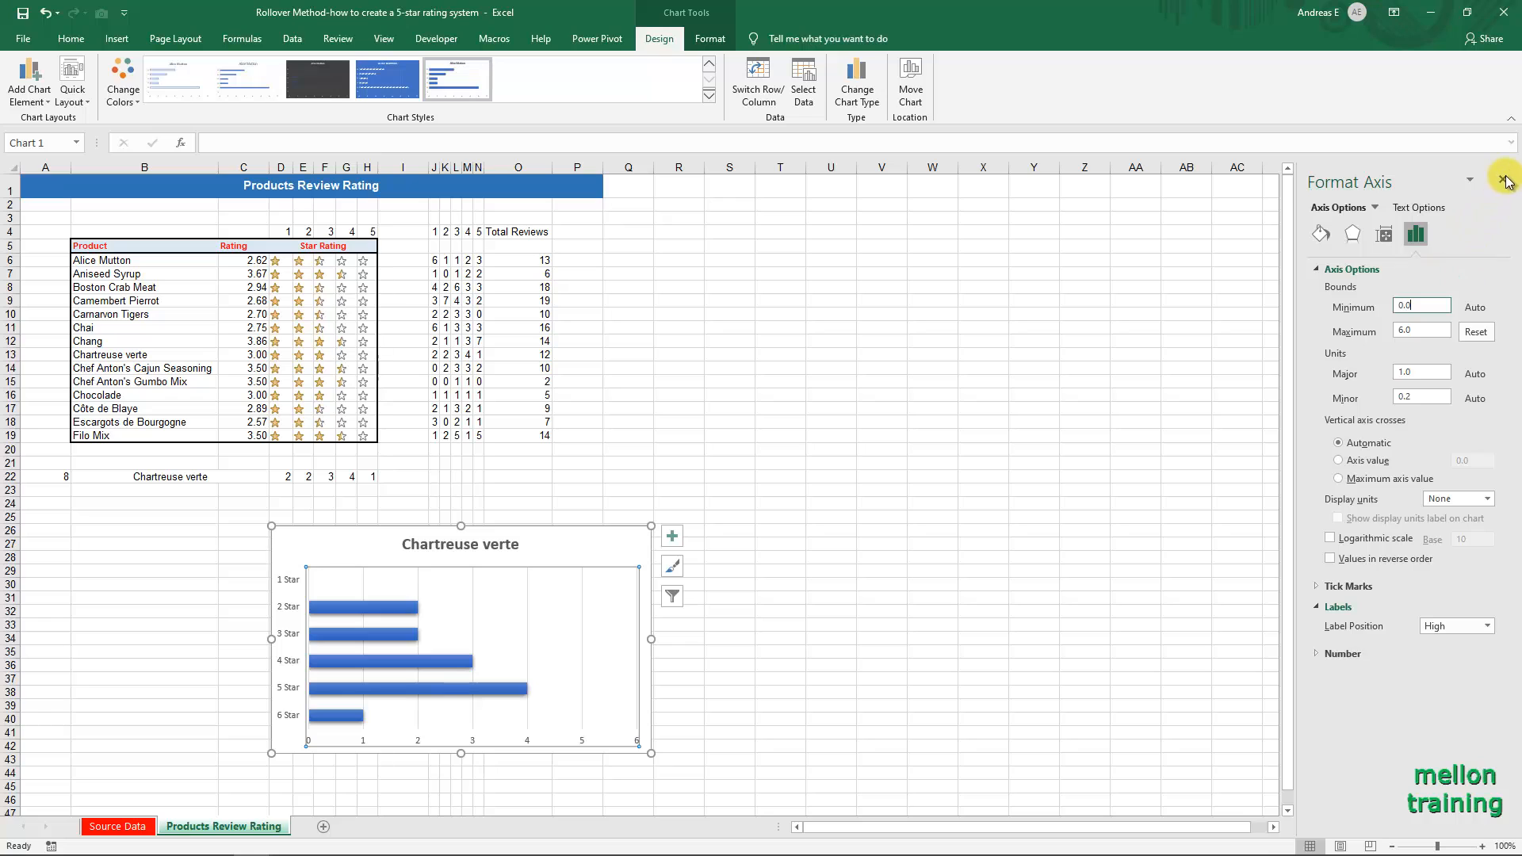
pyautogui.click(1502, 180)
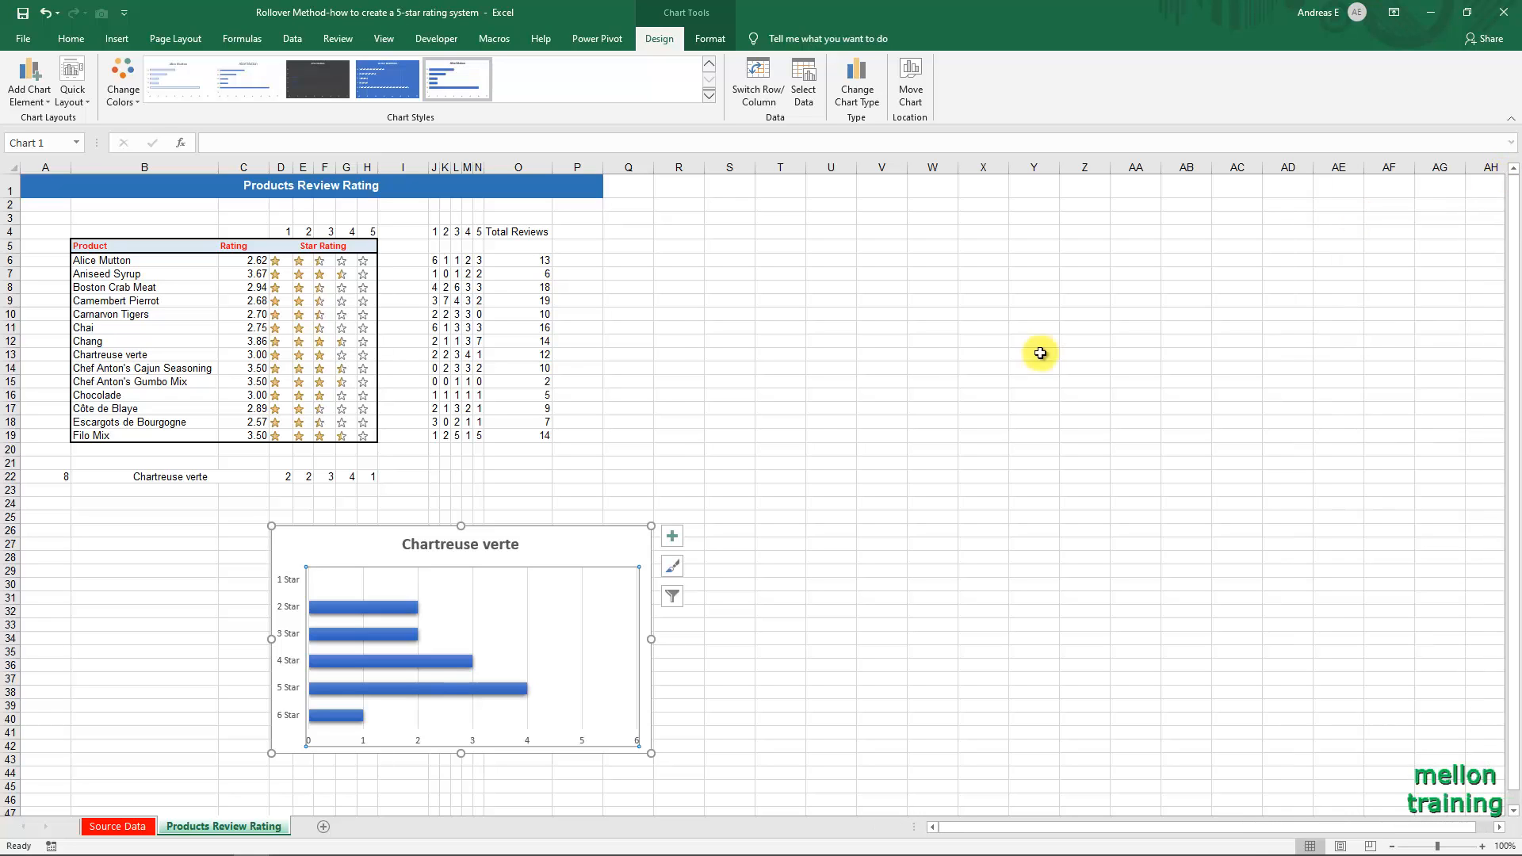
# Reduce the gap width of the chart's data series to 20% and close the series formatting options.
pyautogui.rightClick(377, 607)
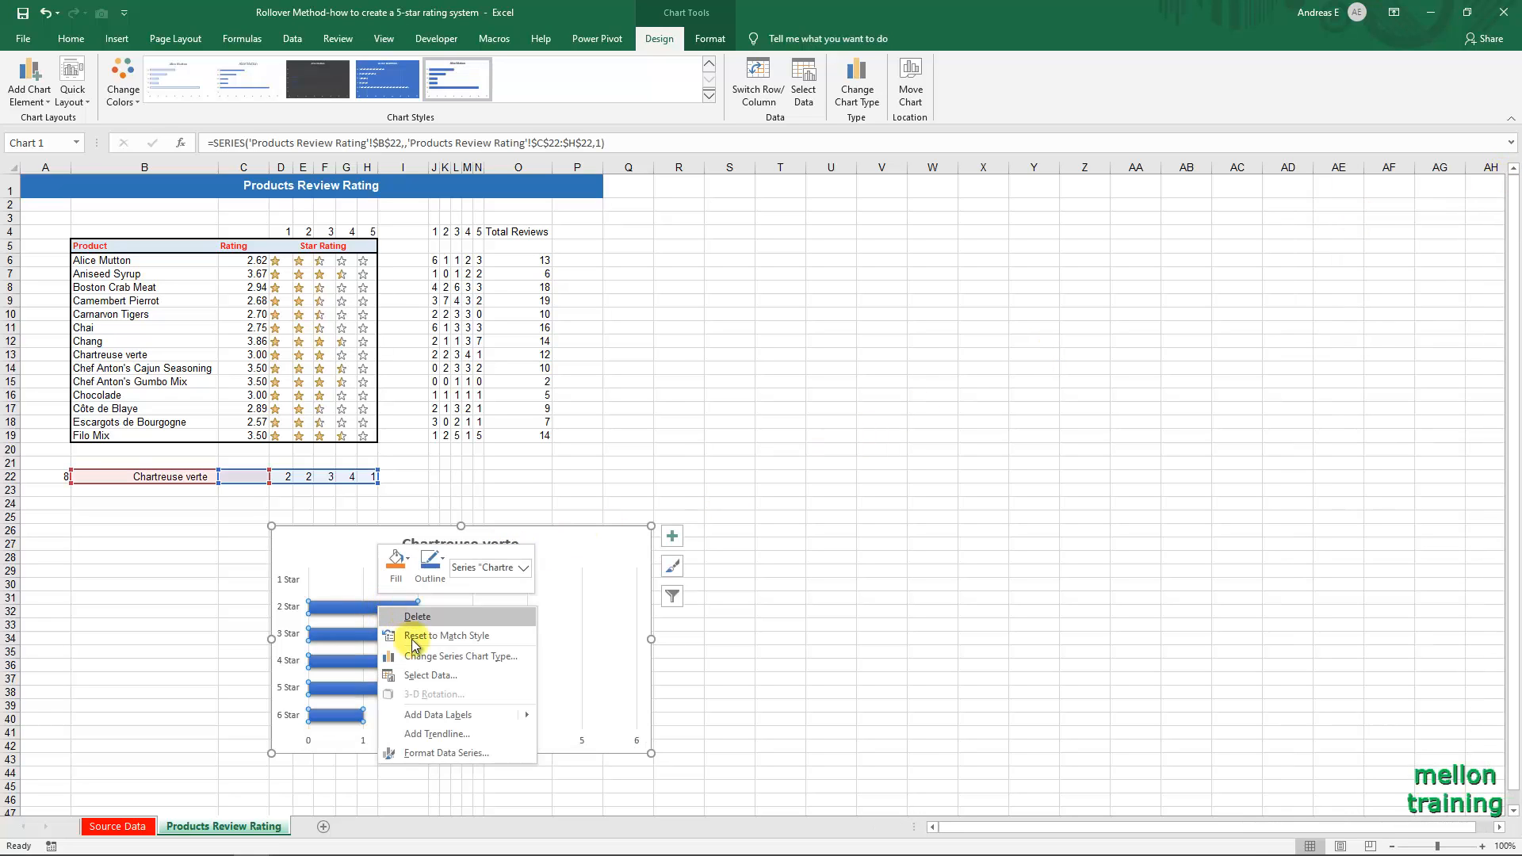
pyautogui.click(474, 753)
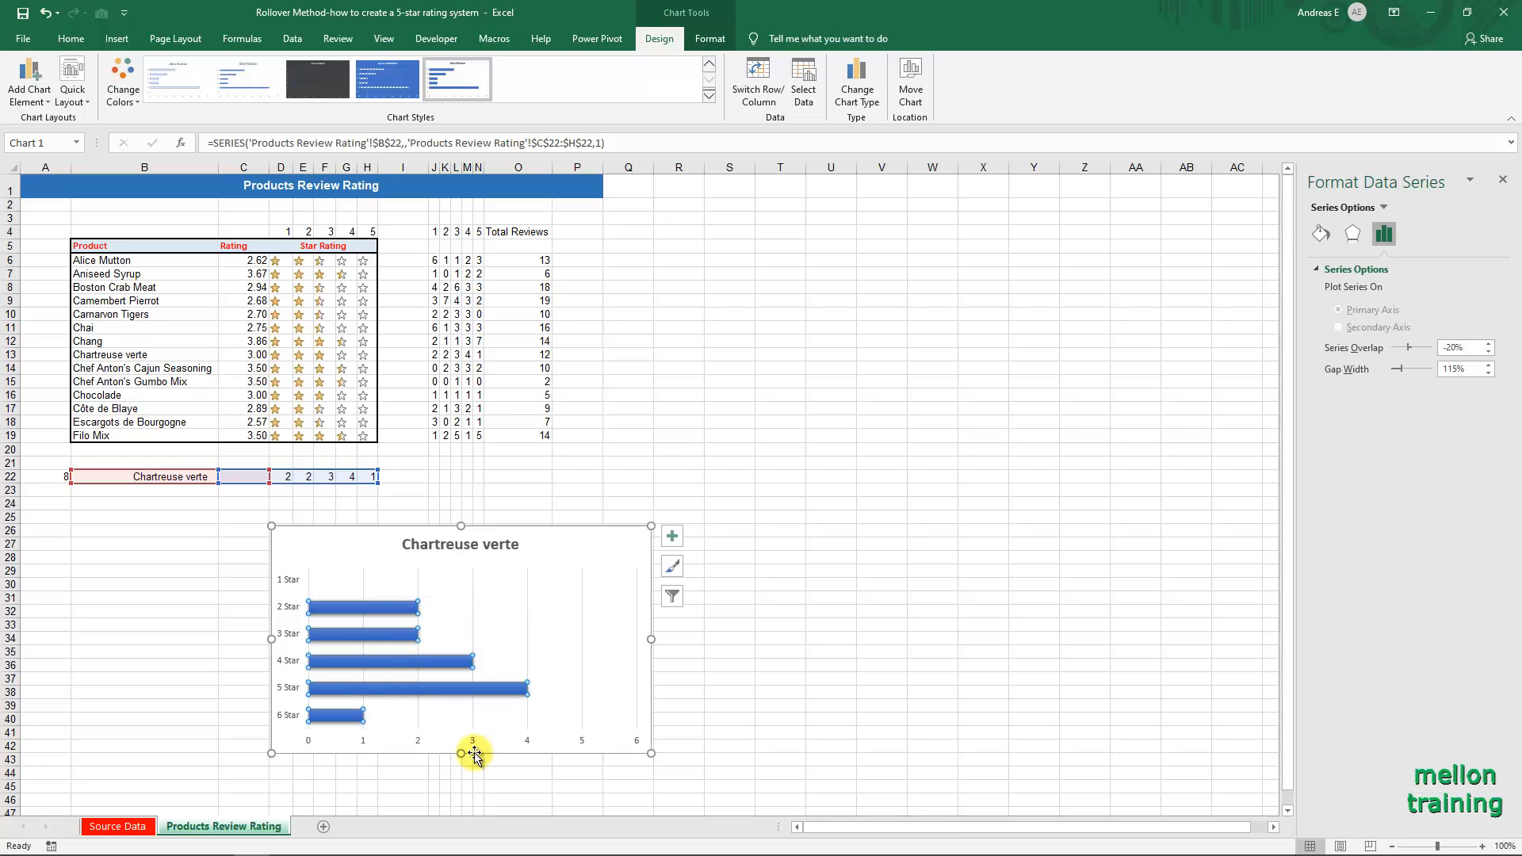
pyautogui.moveTo(1400, 371); pyautogui.dragTo(1387, 366)
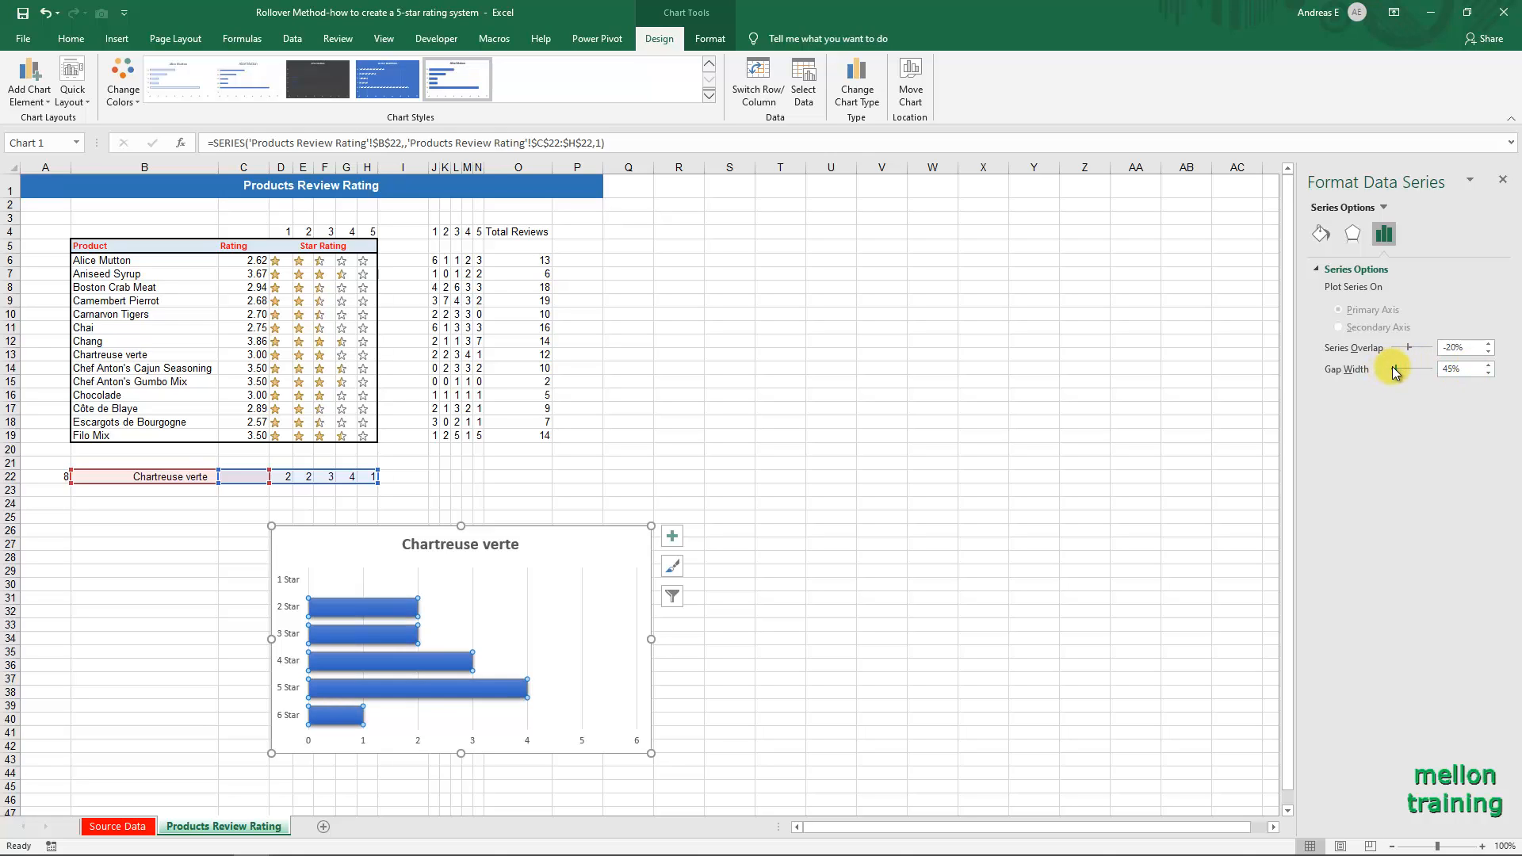
pyautogui.click(1487, 373)
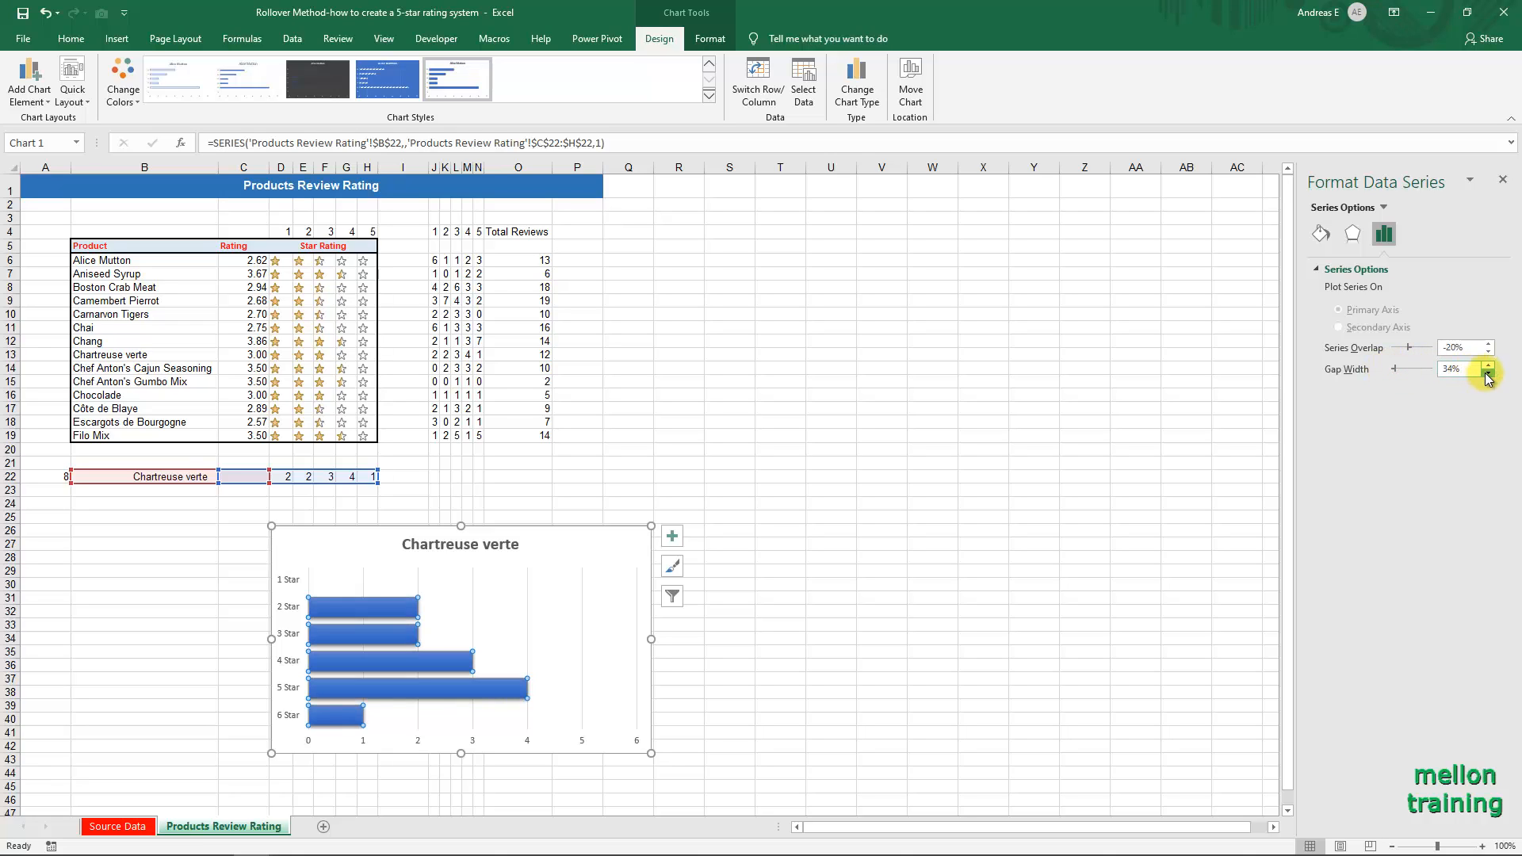
pyautogui.click(1487, 373)
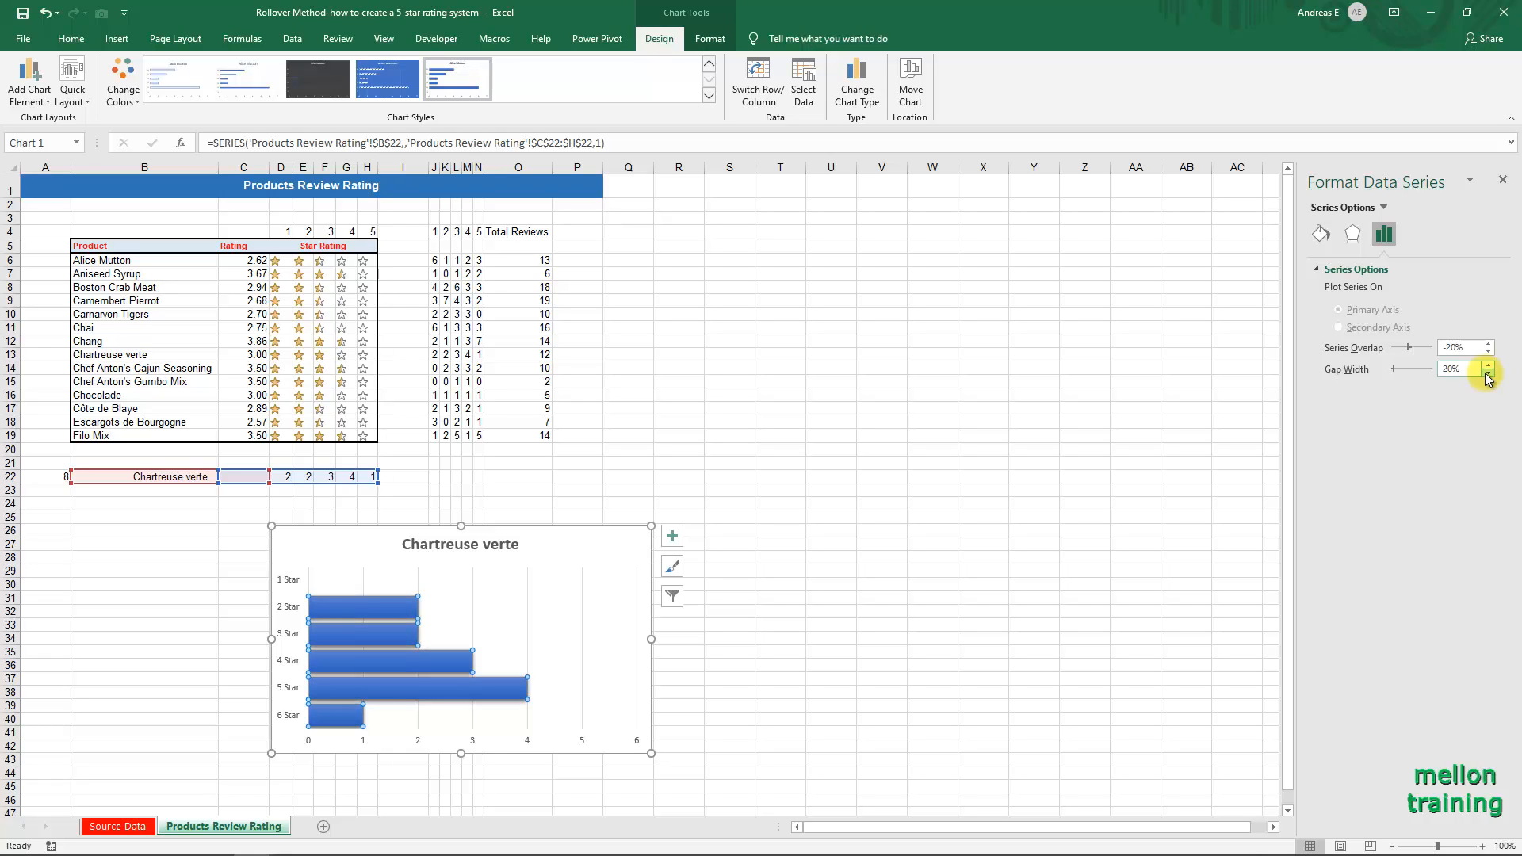
pyautogui.click(1503, 180)
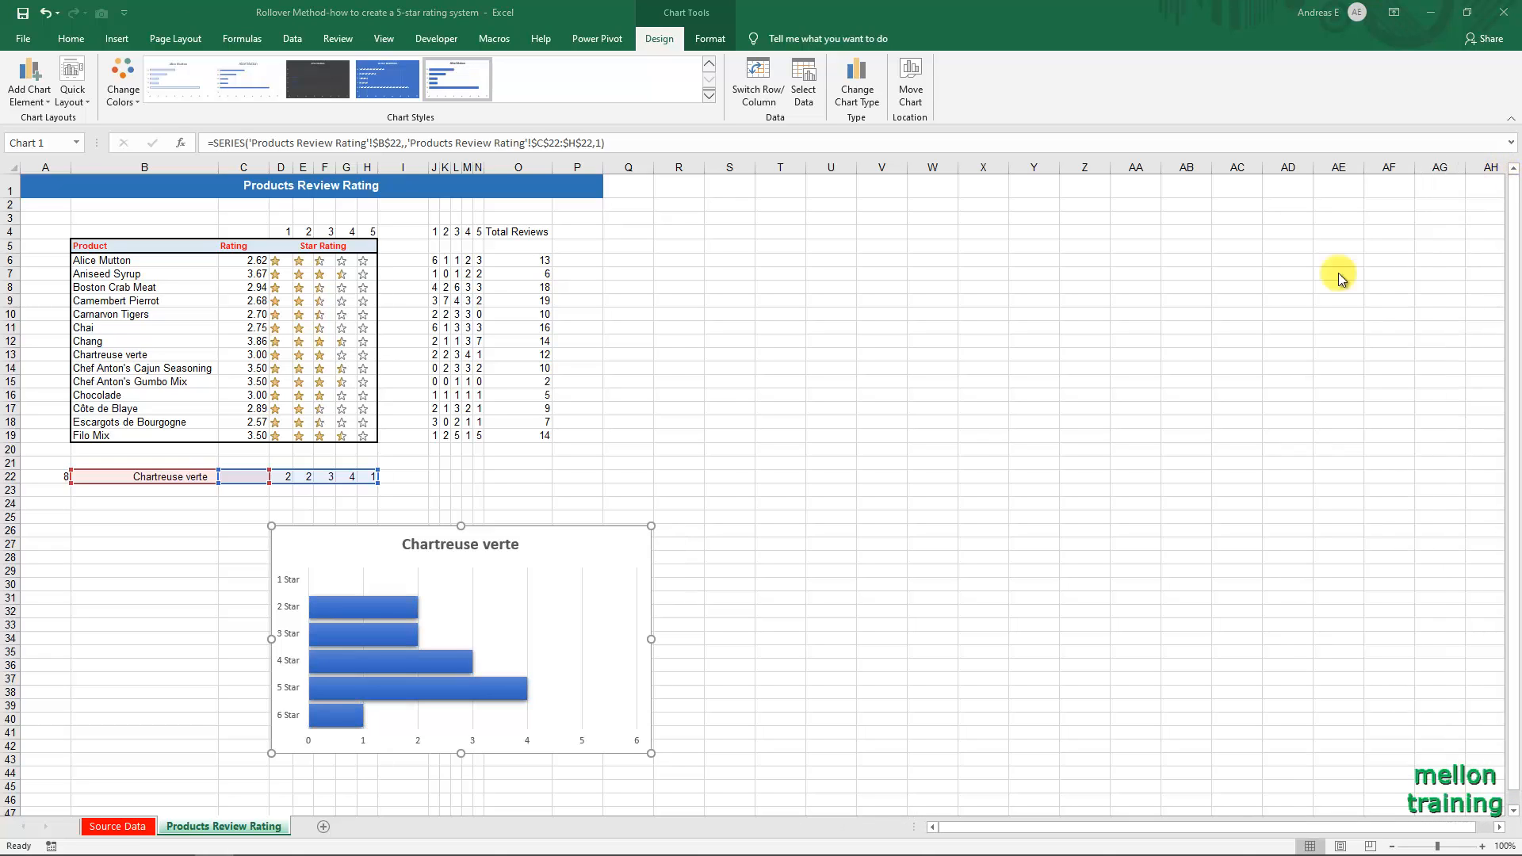
# Start a formula in B23 with =INDEX($O$6:$O$19,$A$22,o1:o1) to look up the selected product's total reviews.
pyautogui.click(82, 493)
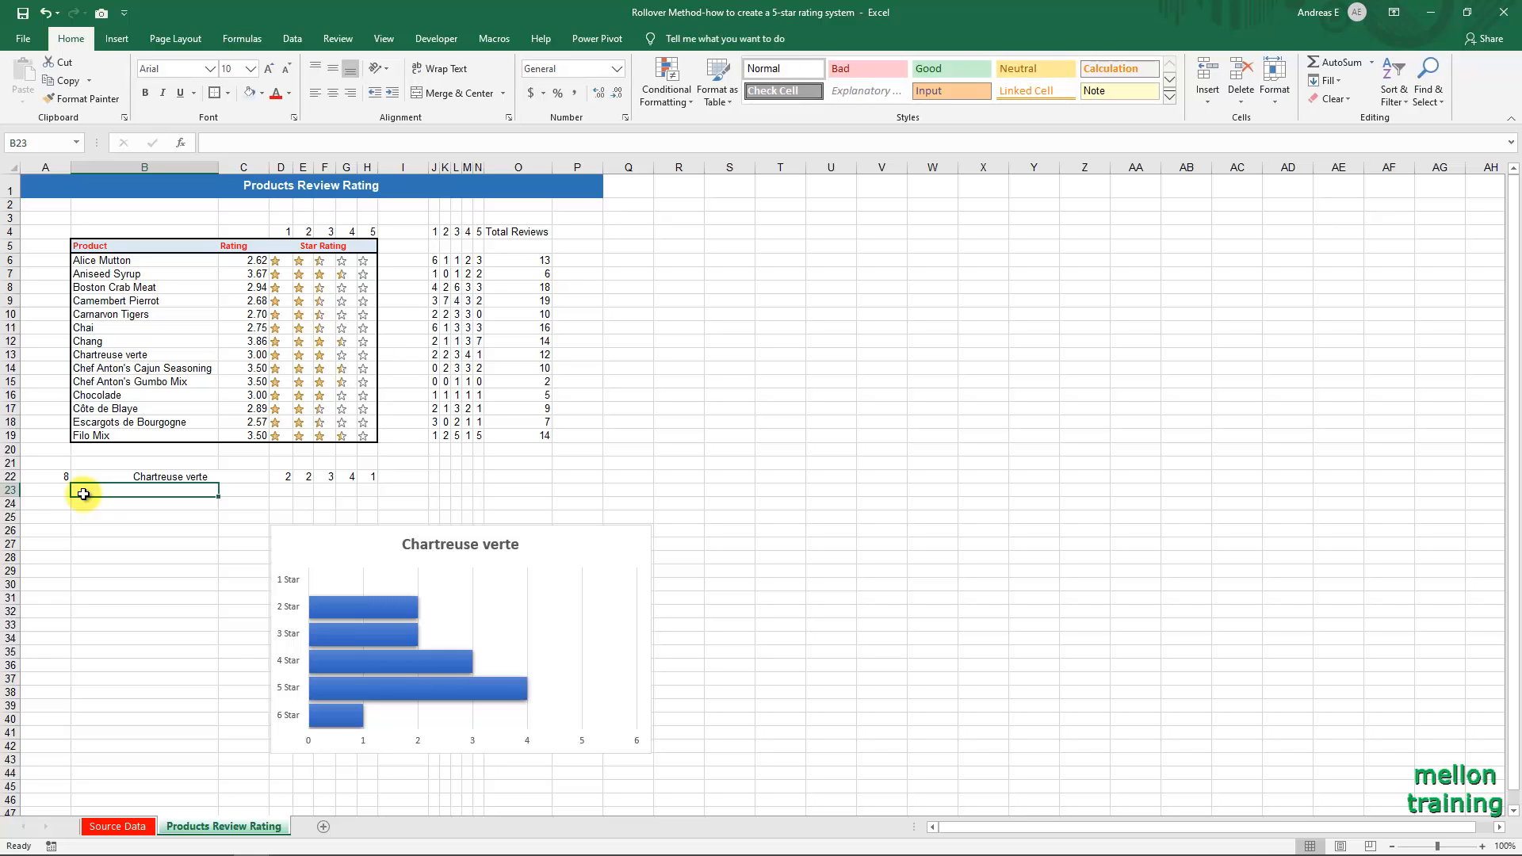
pyautogui.write('=INDEX(')
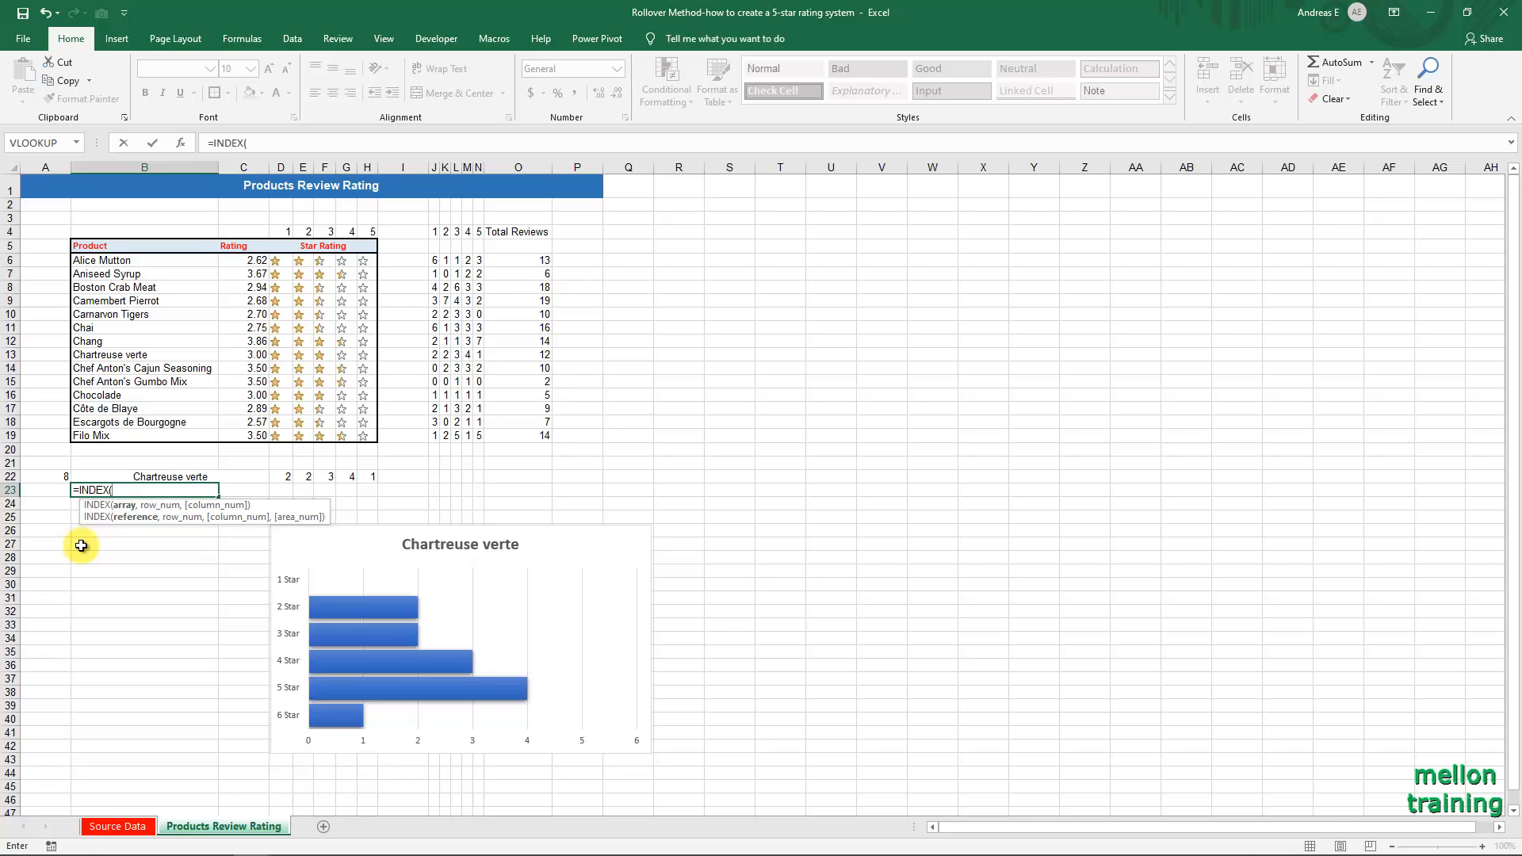
pyautogui.moveTo(534, 261); pyautogui.dragTo(542, 436)
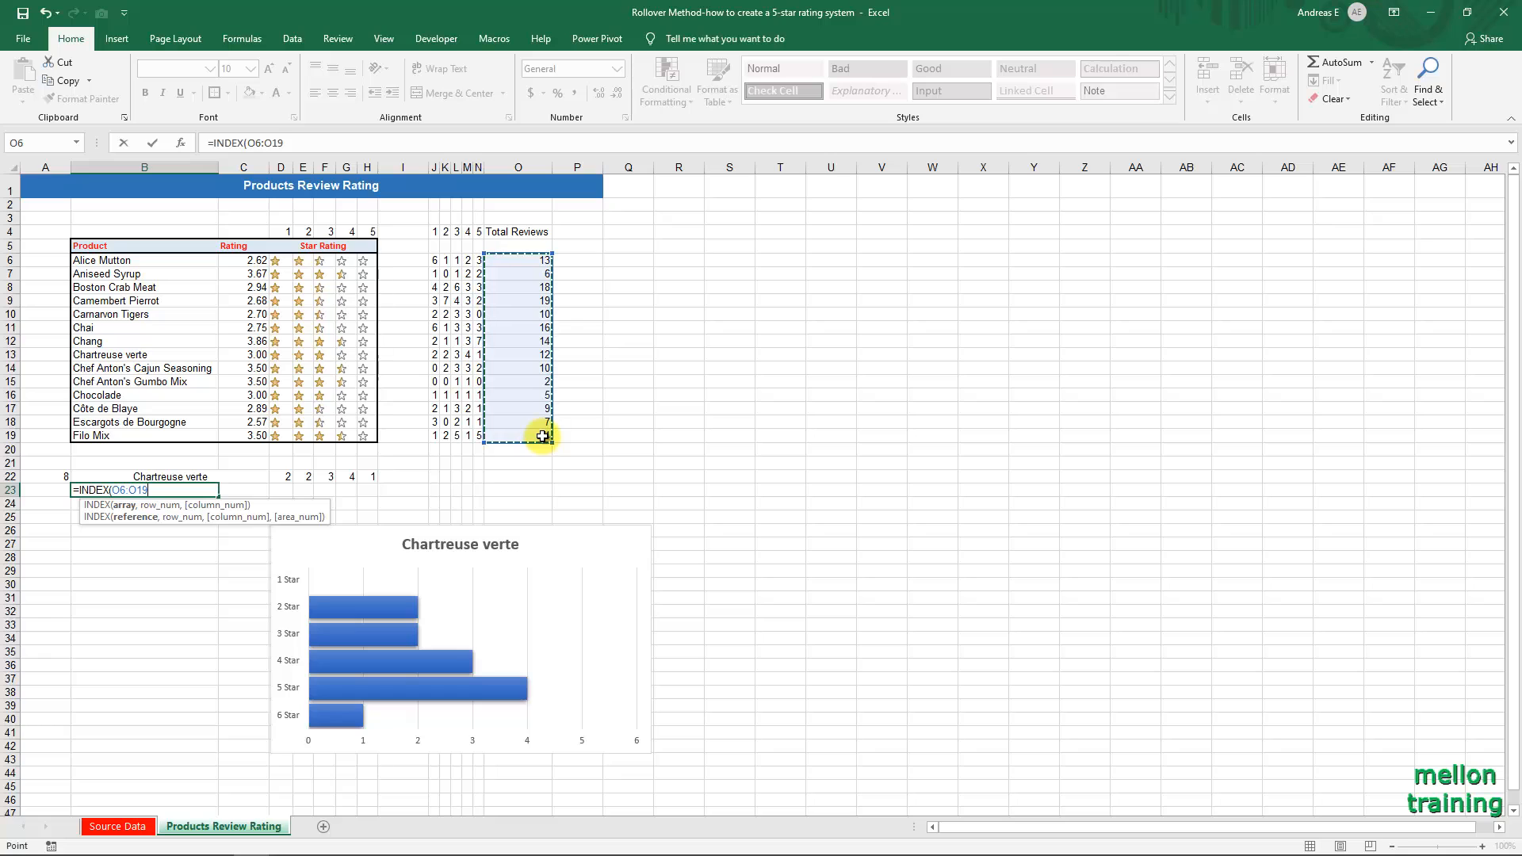
pyautogui.press('F4')
pyautogui.write(',')
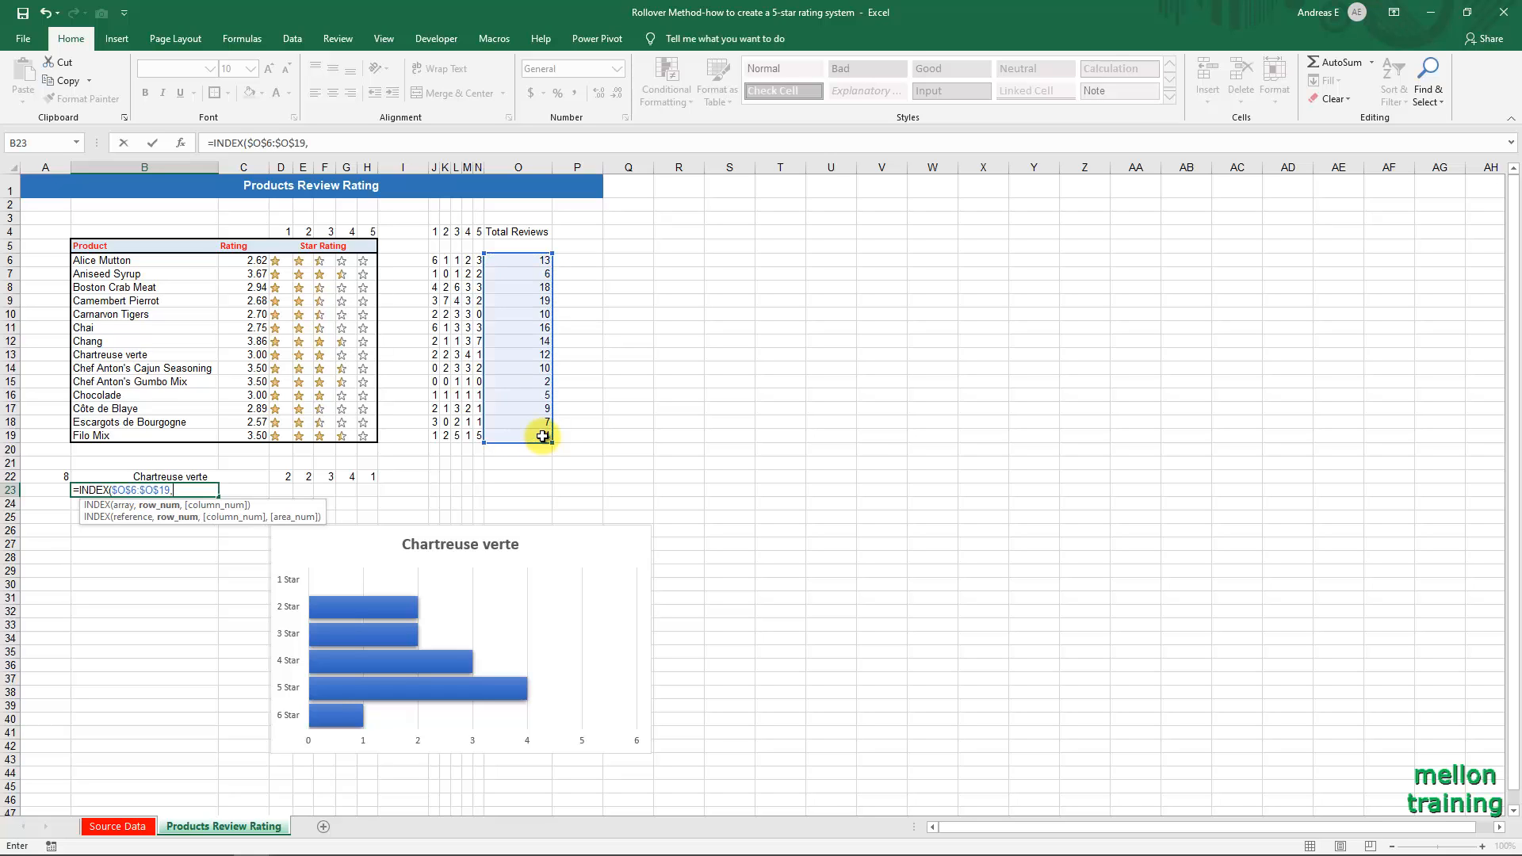
pyautogui.write('a22')
pyautogui.press('F4')
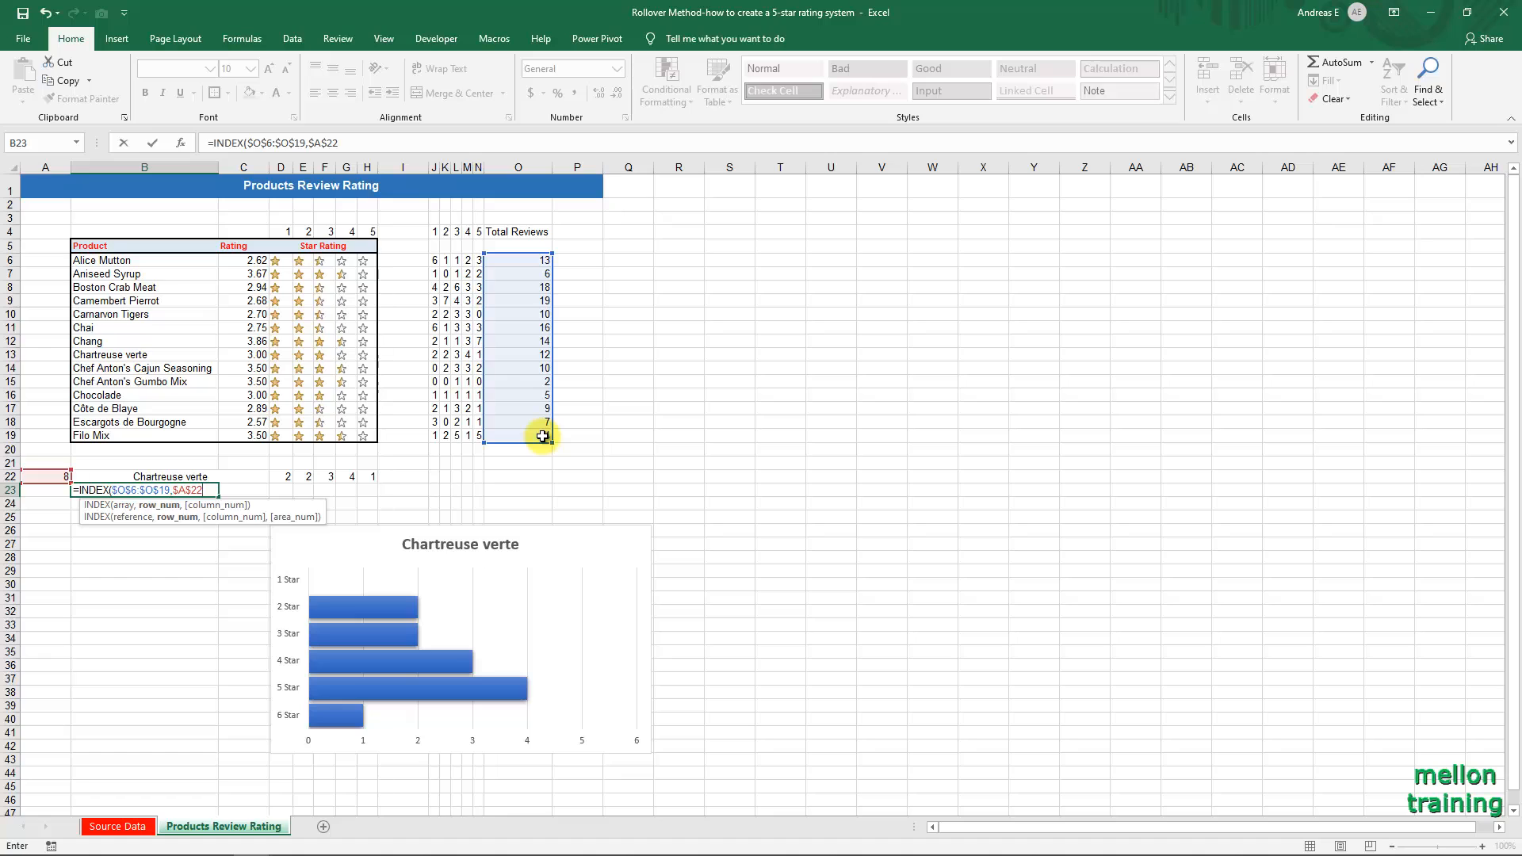
pyautogui.write(',')
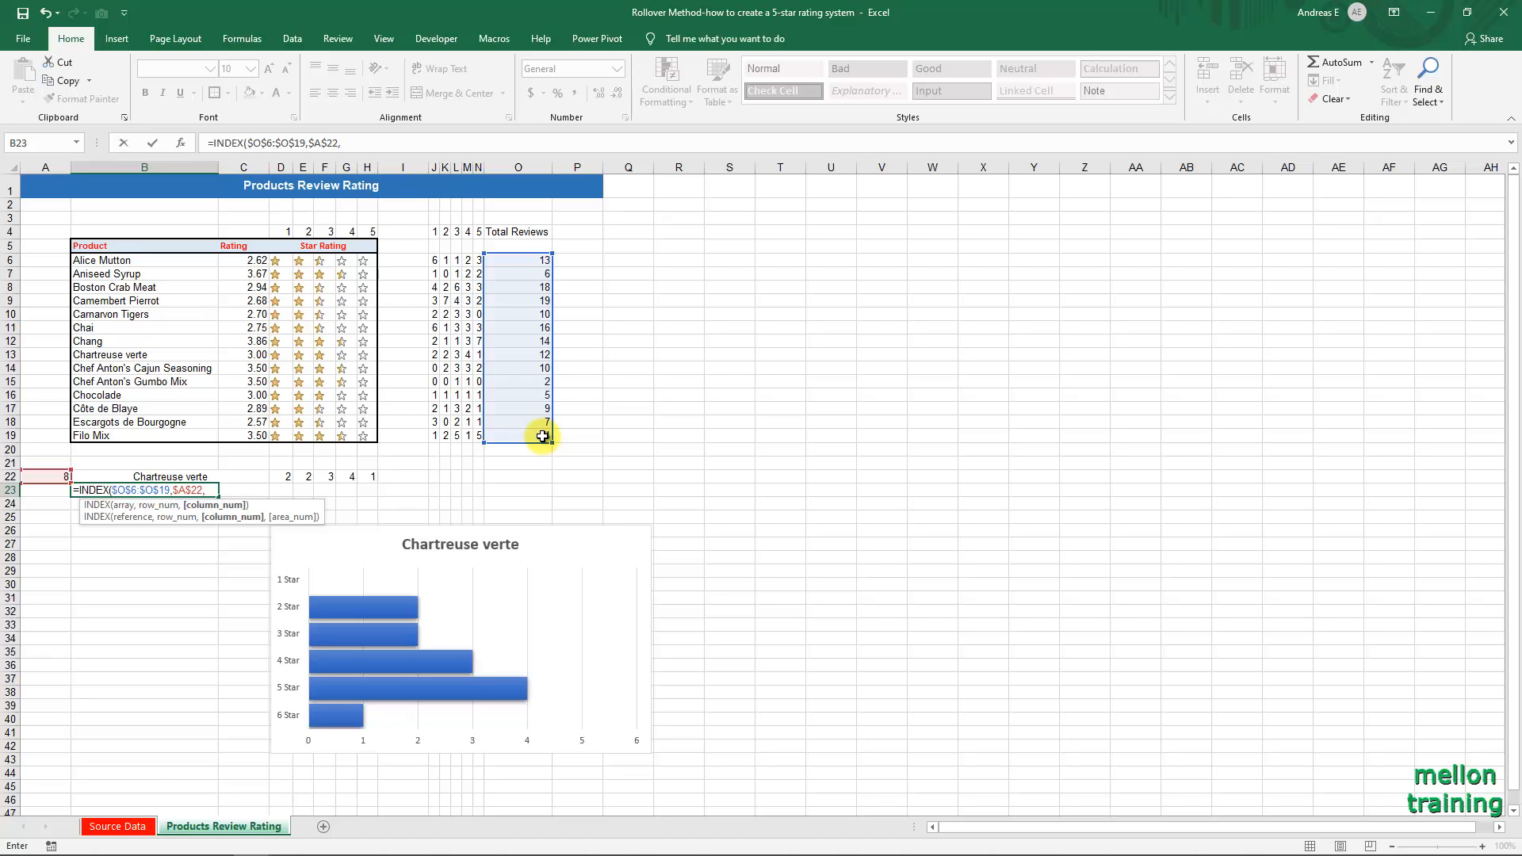
pyautogui.write('o1:o1)')
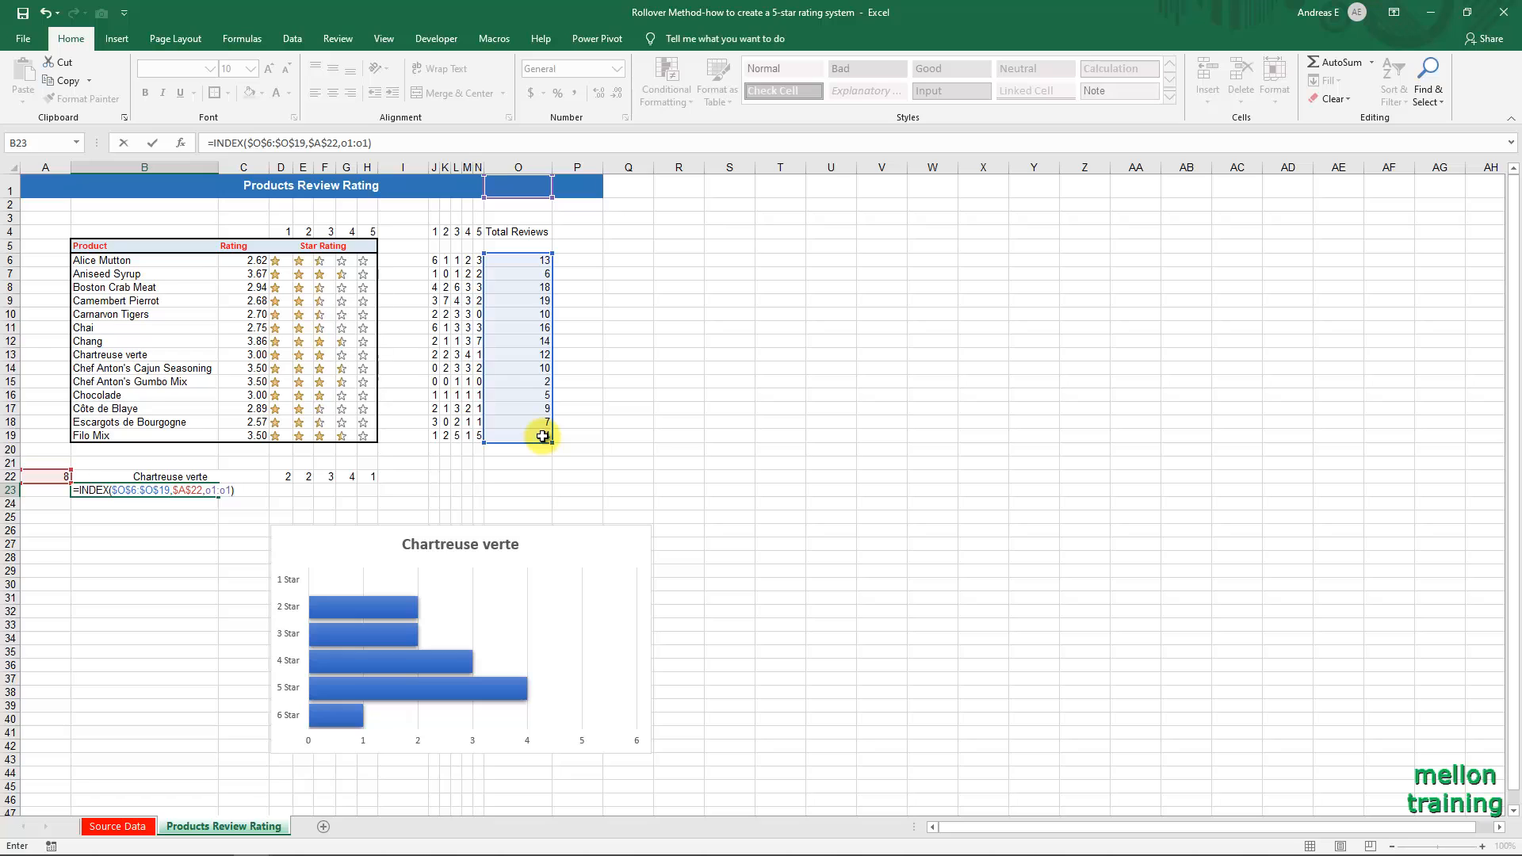
pyautogui.write('&" re')
# Append &" Total Reviews for "&B22 to the INDEX formula in B23 and enter it.
pyautogui.press('BackSpace')
pyautogui.press('BackSpace')
pyautogui.write('Total Reviews for ')
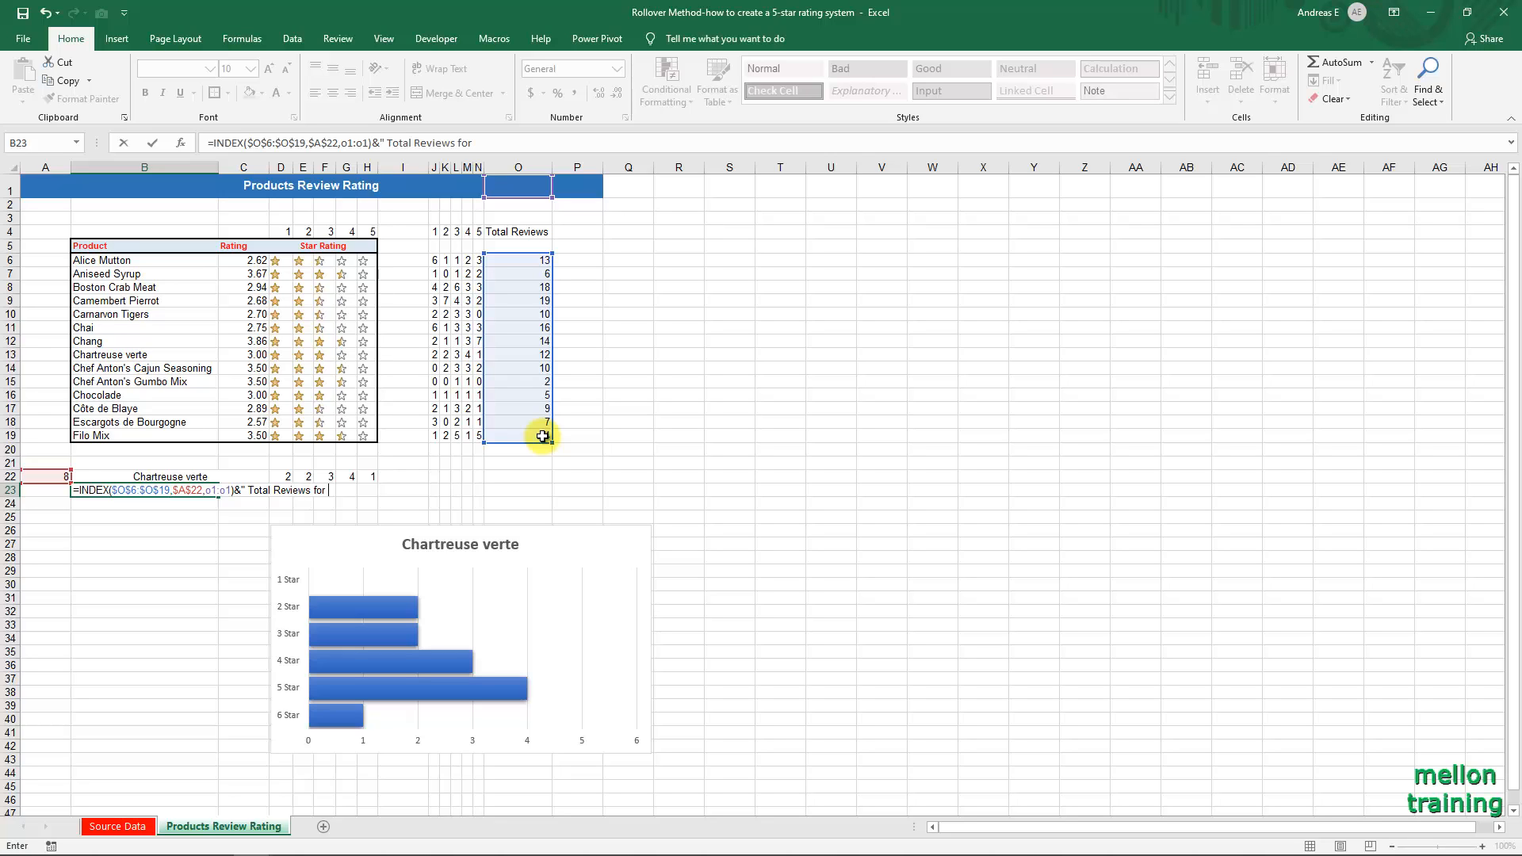
pyautogui.write('"&B')
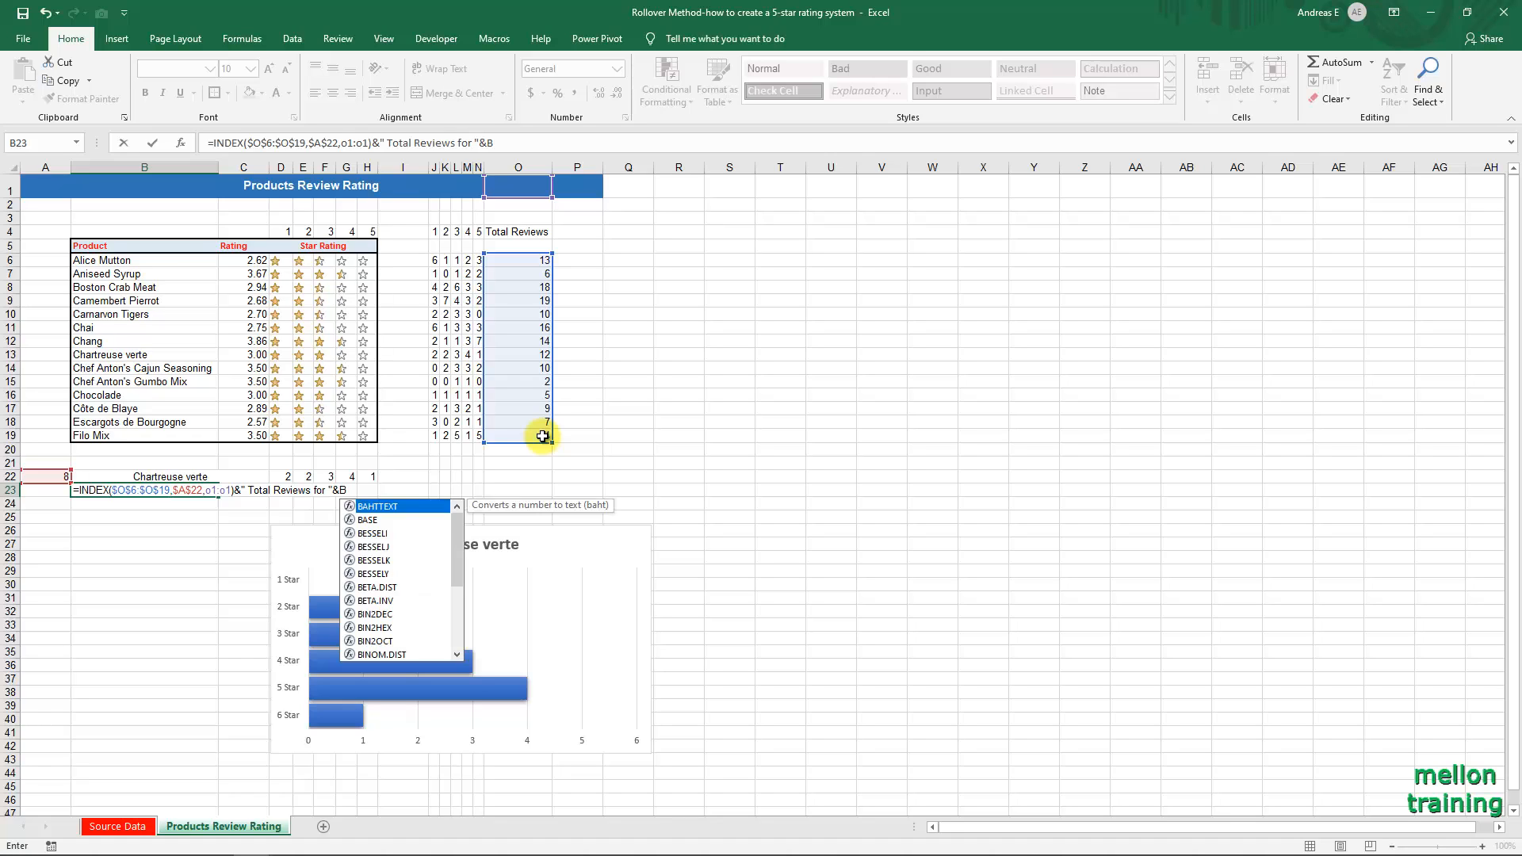
pyautogui.write('22')
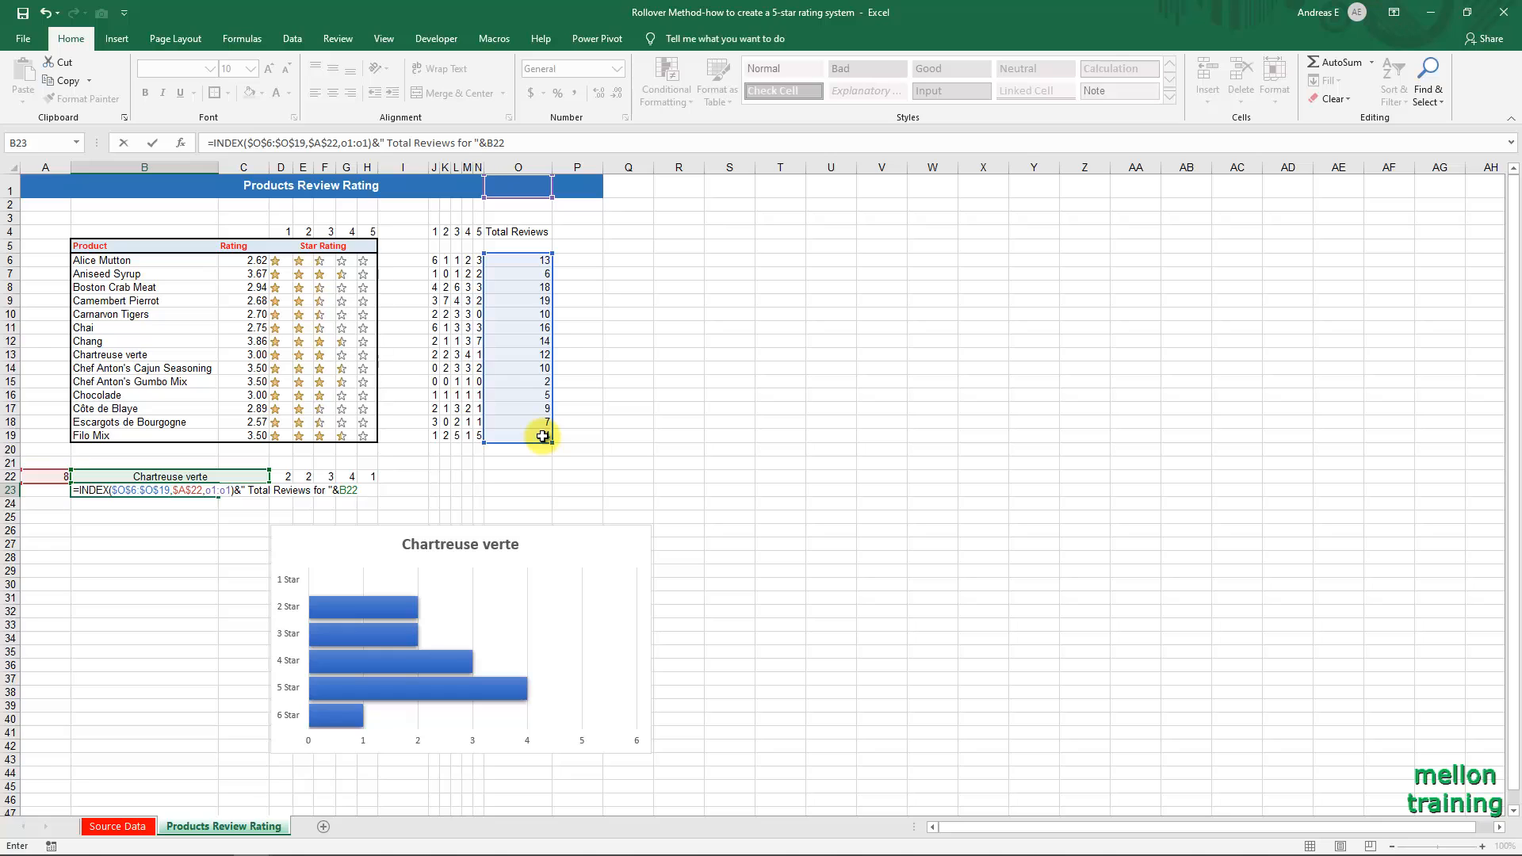
pyautogui.press('Return')
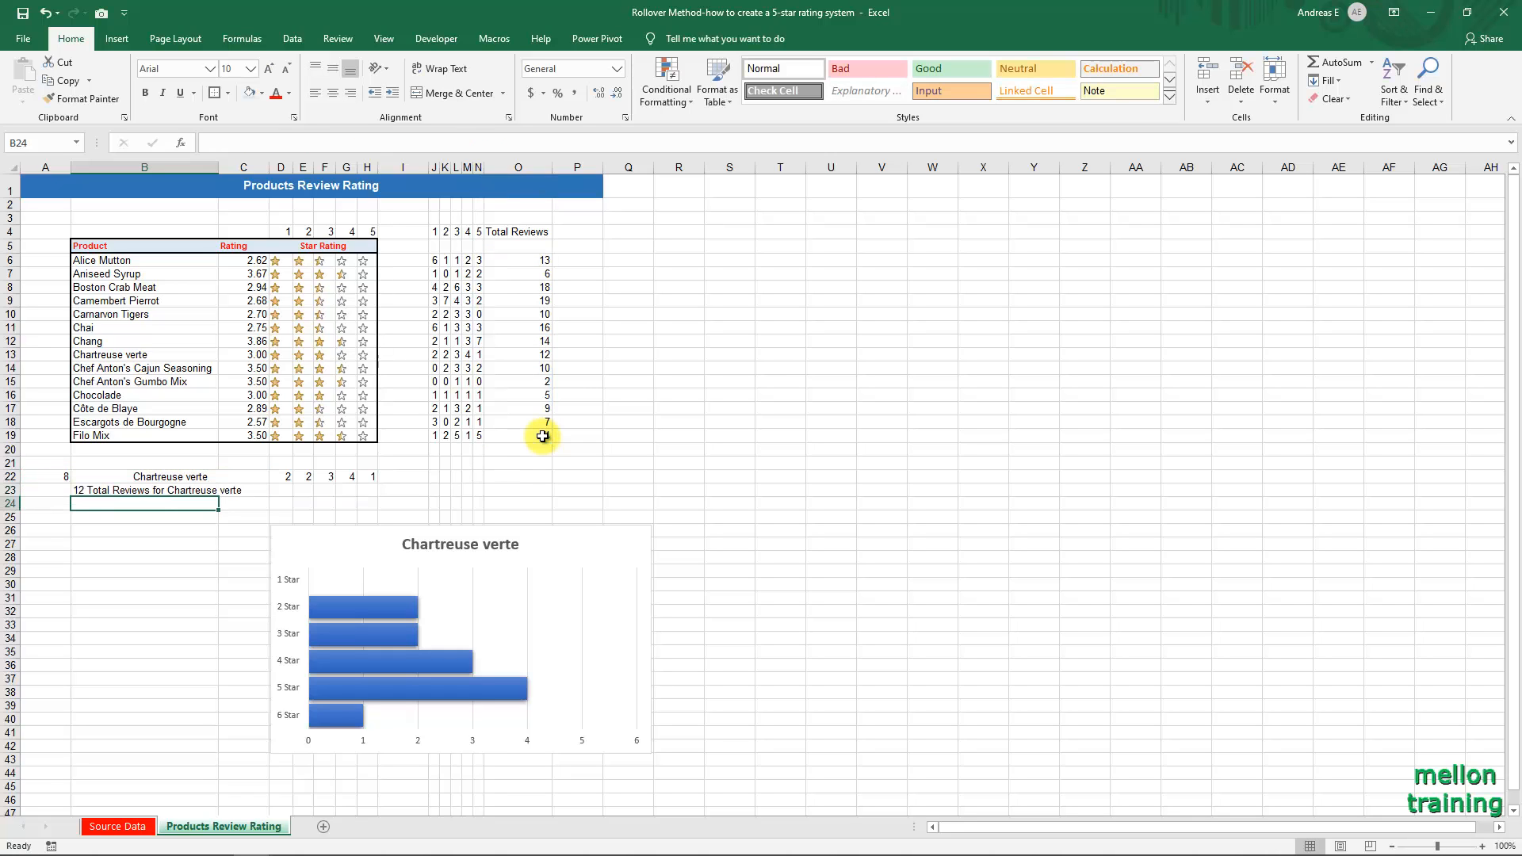
# Link the chart title to cell B23 and deselect the chart.
pyautogui.click(456, 545)
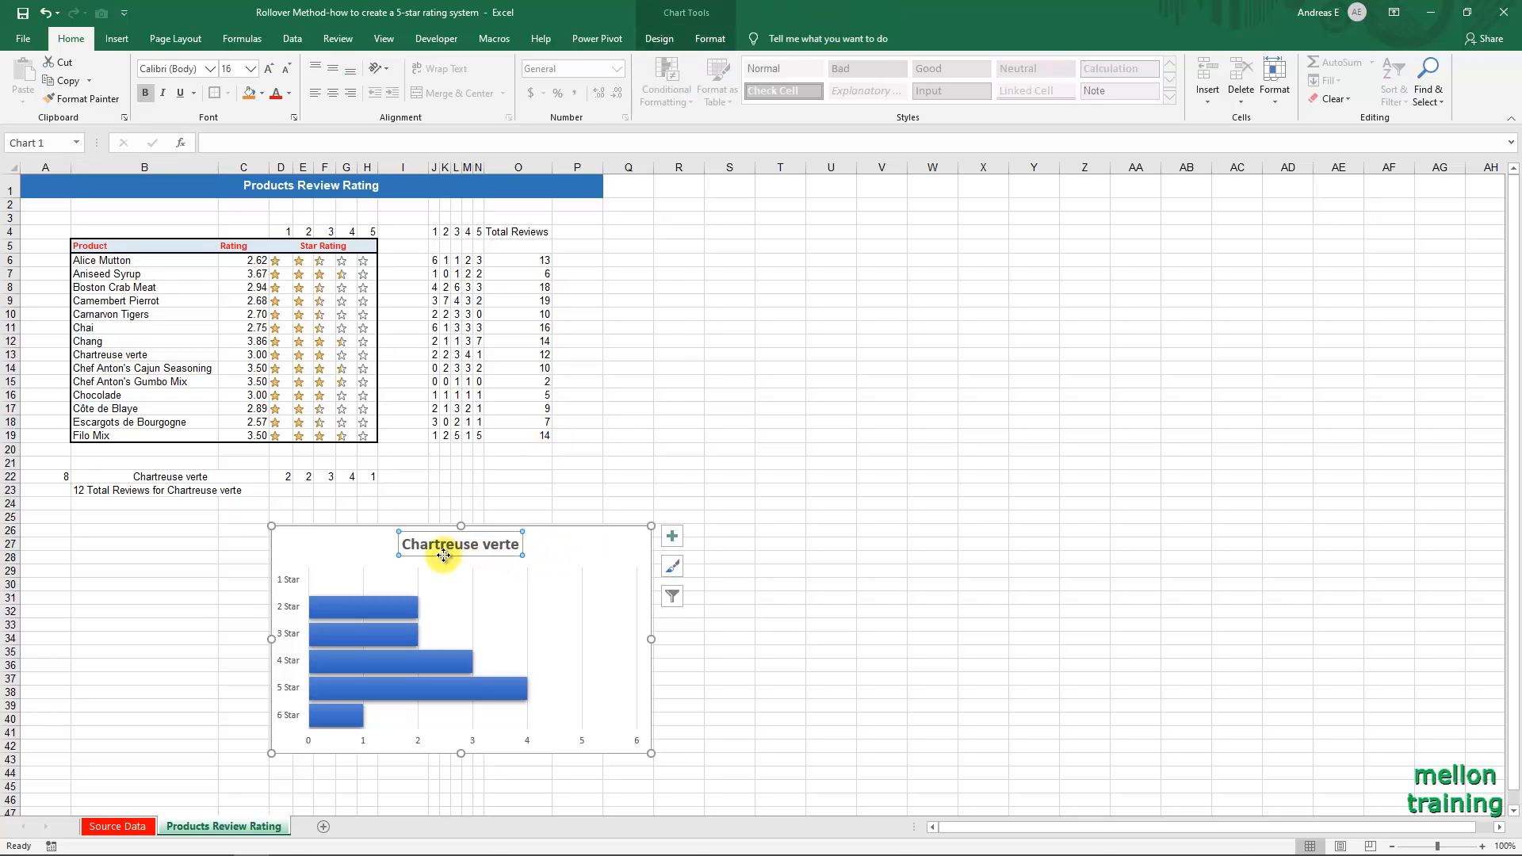
pyautogui.write('=')
pyautogui.click(157, 492)
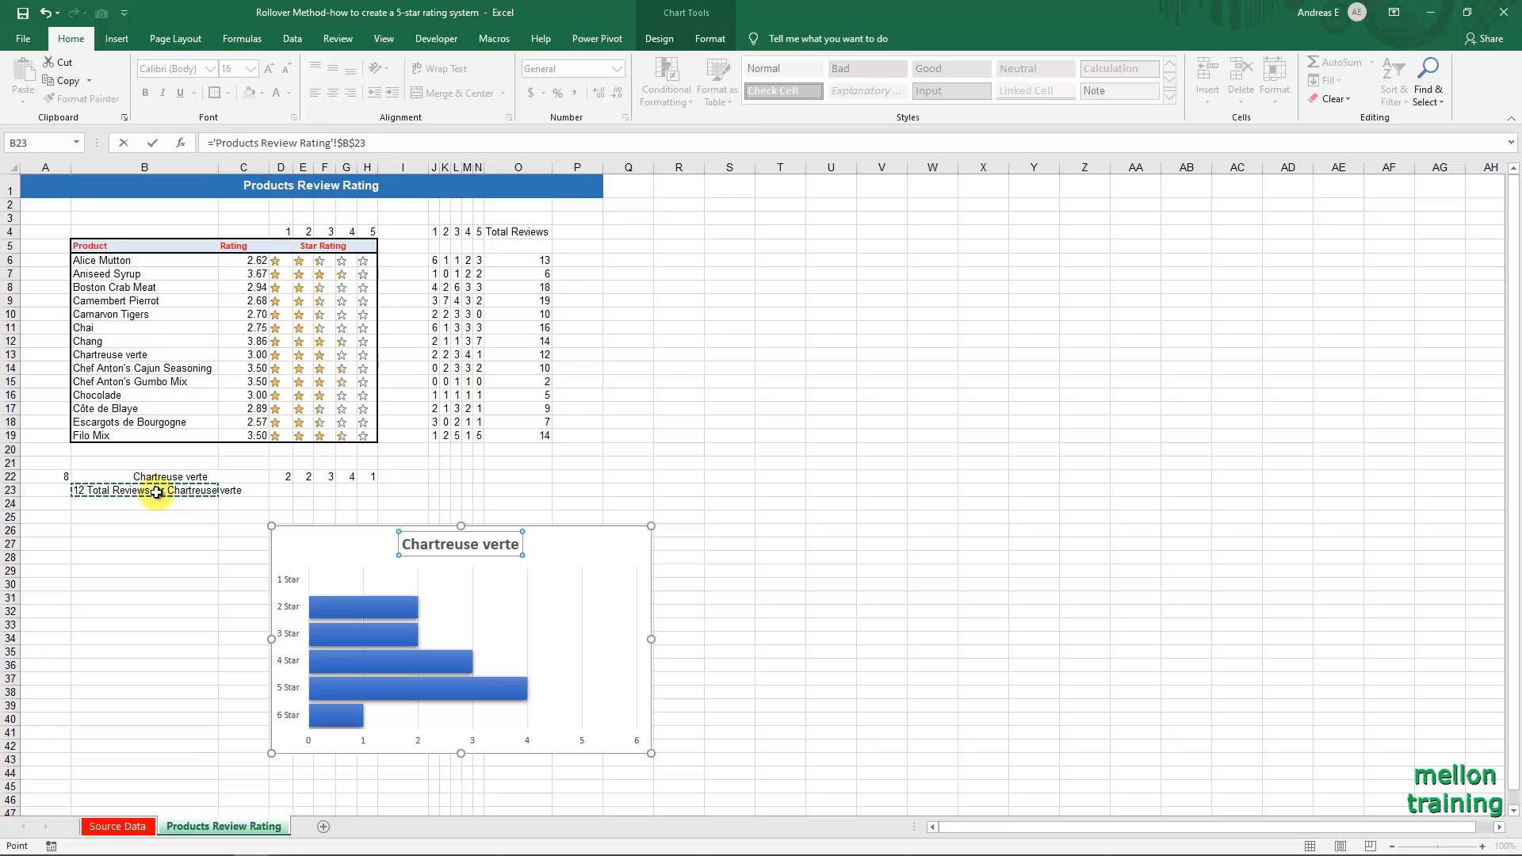
pyautogui.press('Return')
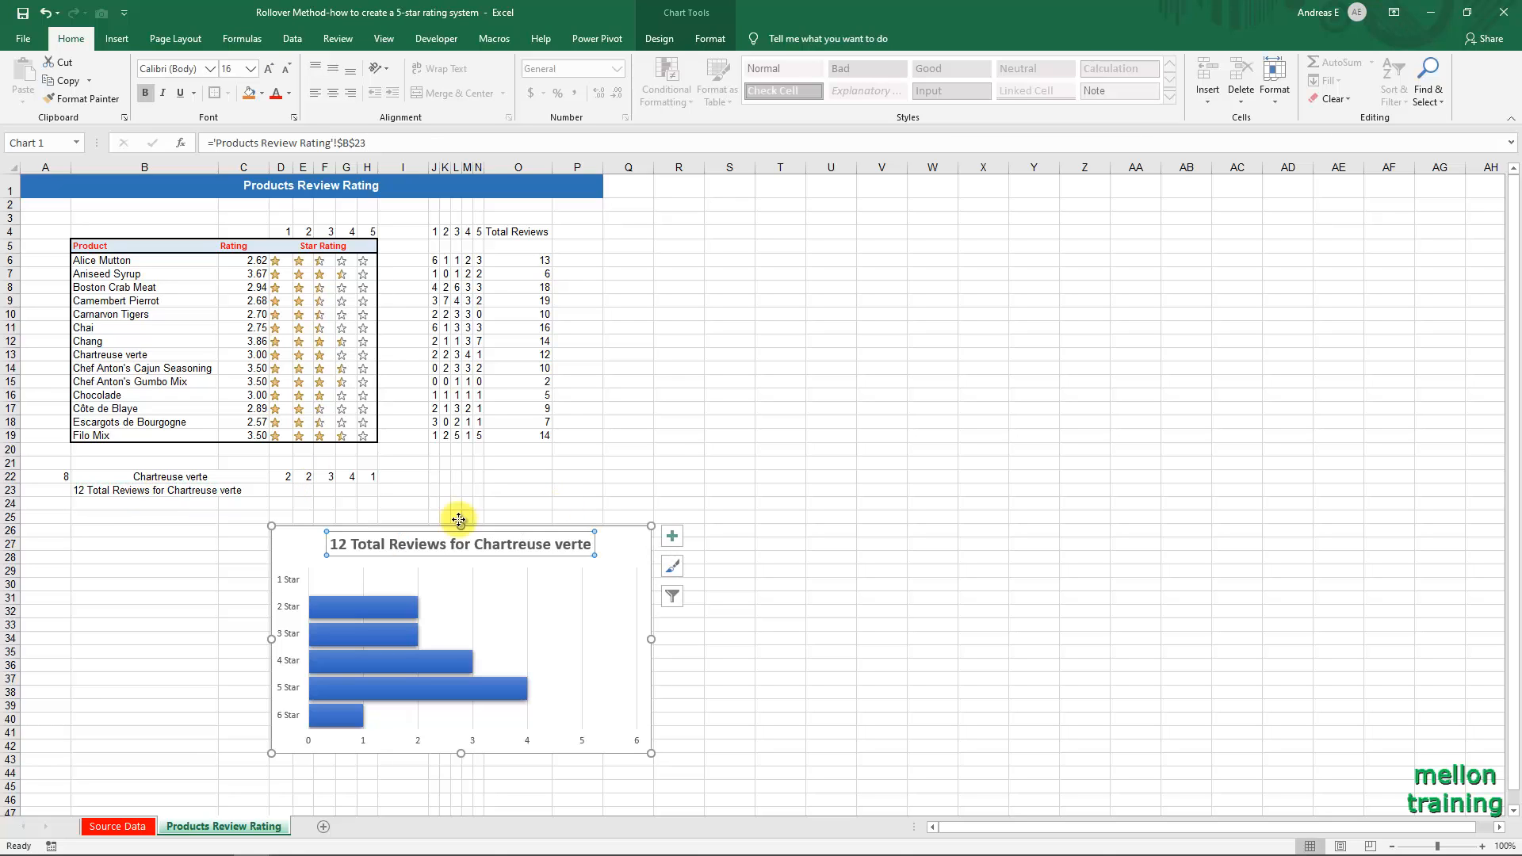
pyautogui.click(92, 508)
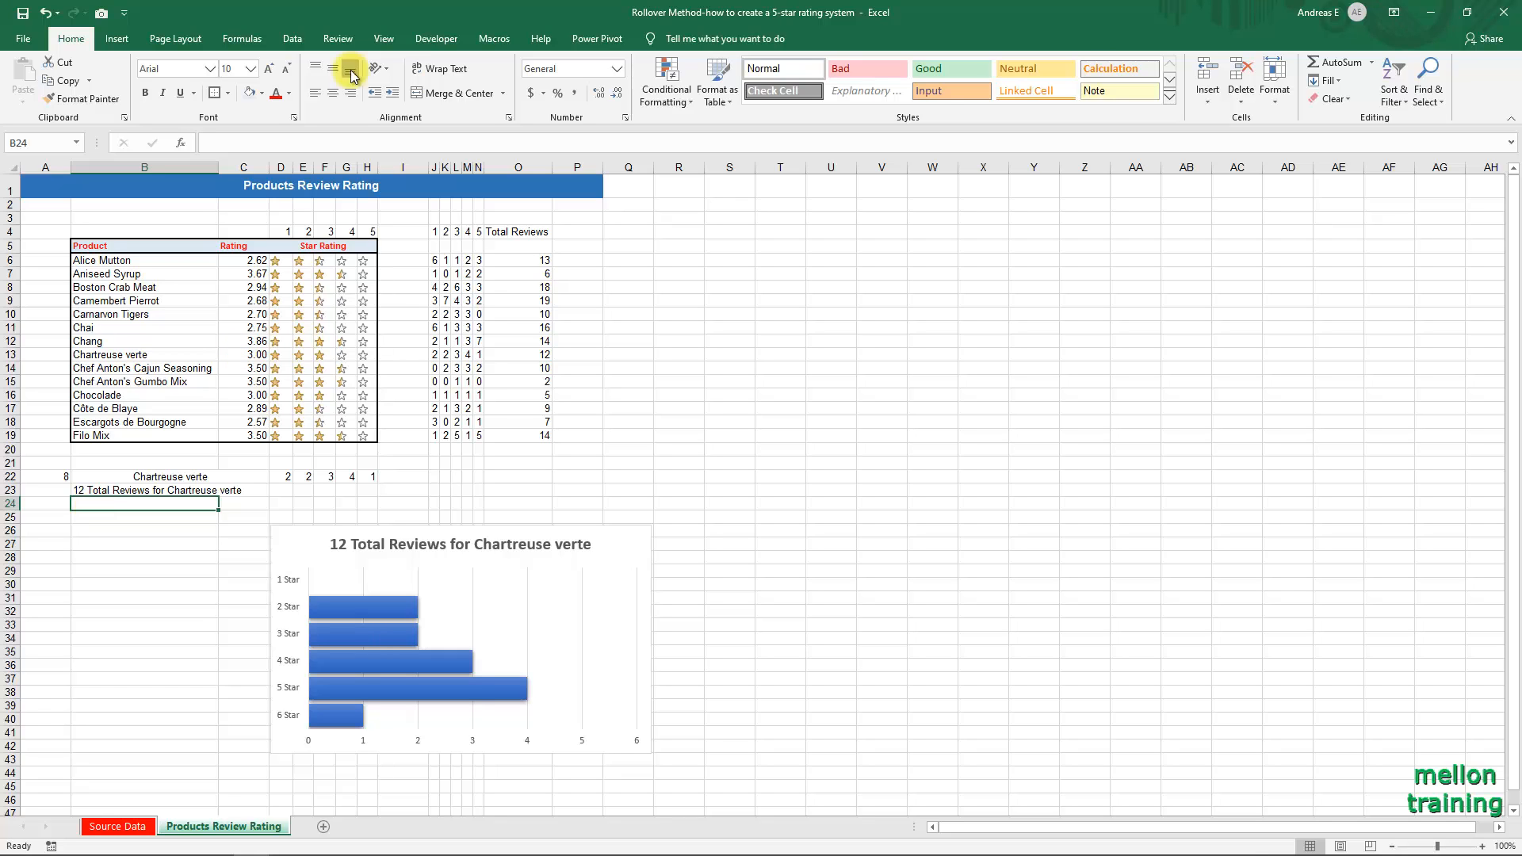
# Switch to the Visual Basic editor, insert a module, and paste the ChartSelection(ChartSeriesName As Range) function that sets the Product_Selection range.
pyautogui.click(432, 38)
pyautogui.hotkey('alt', 'F11')
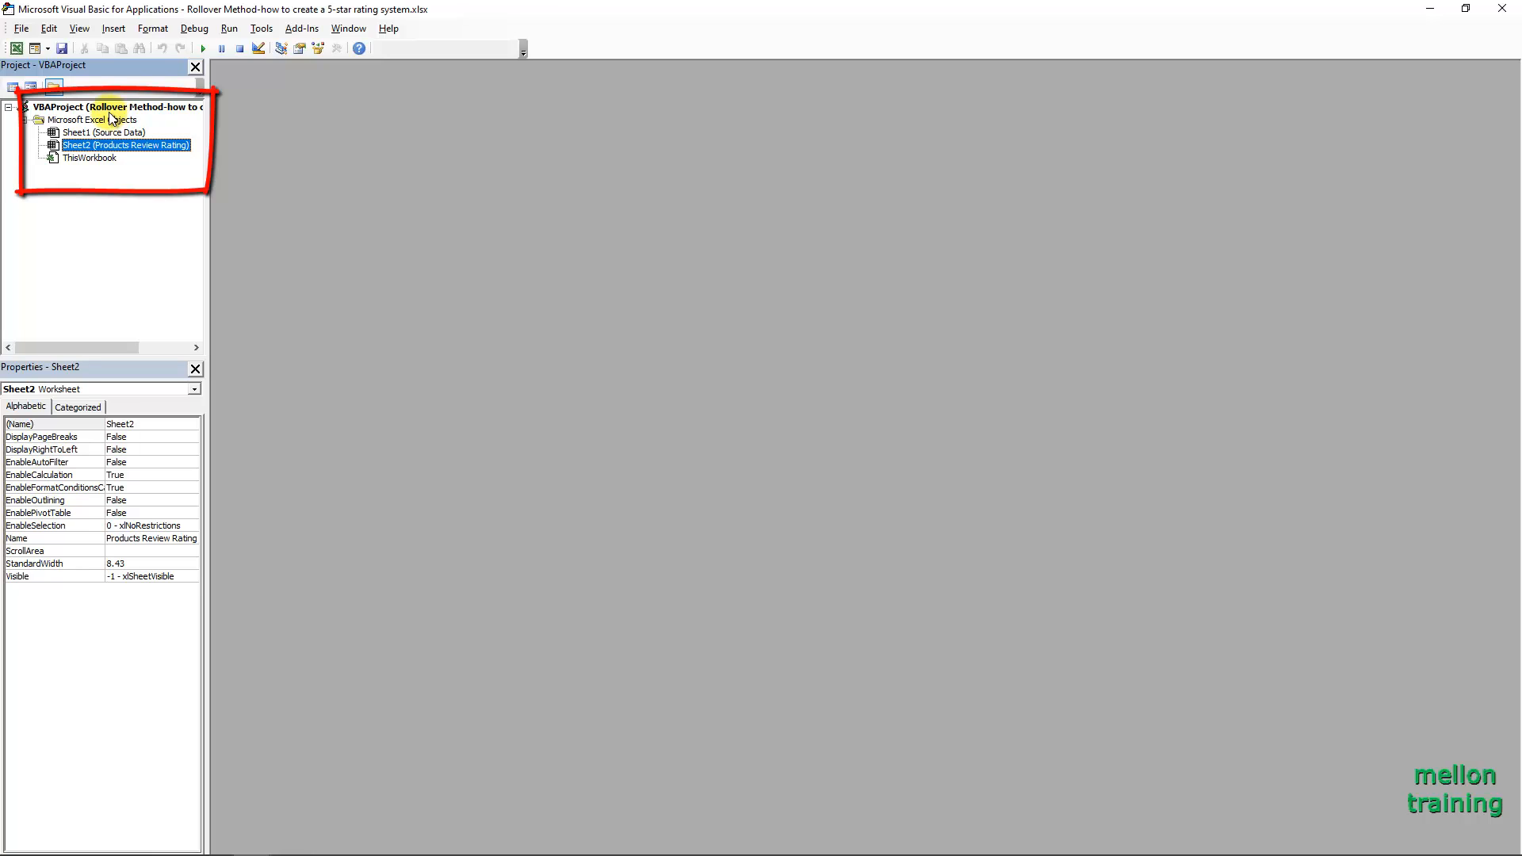
pyautogui.rightClick(116, 110)
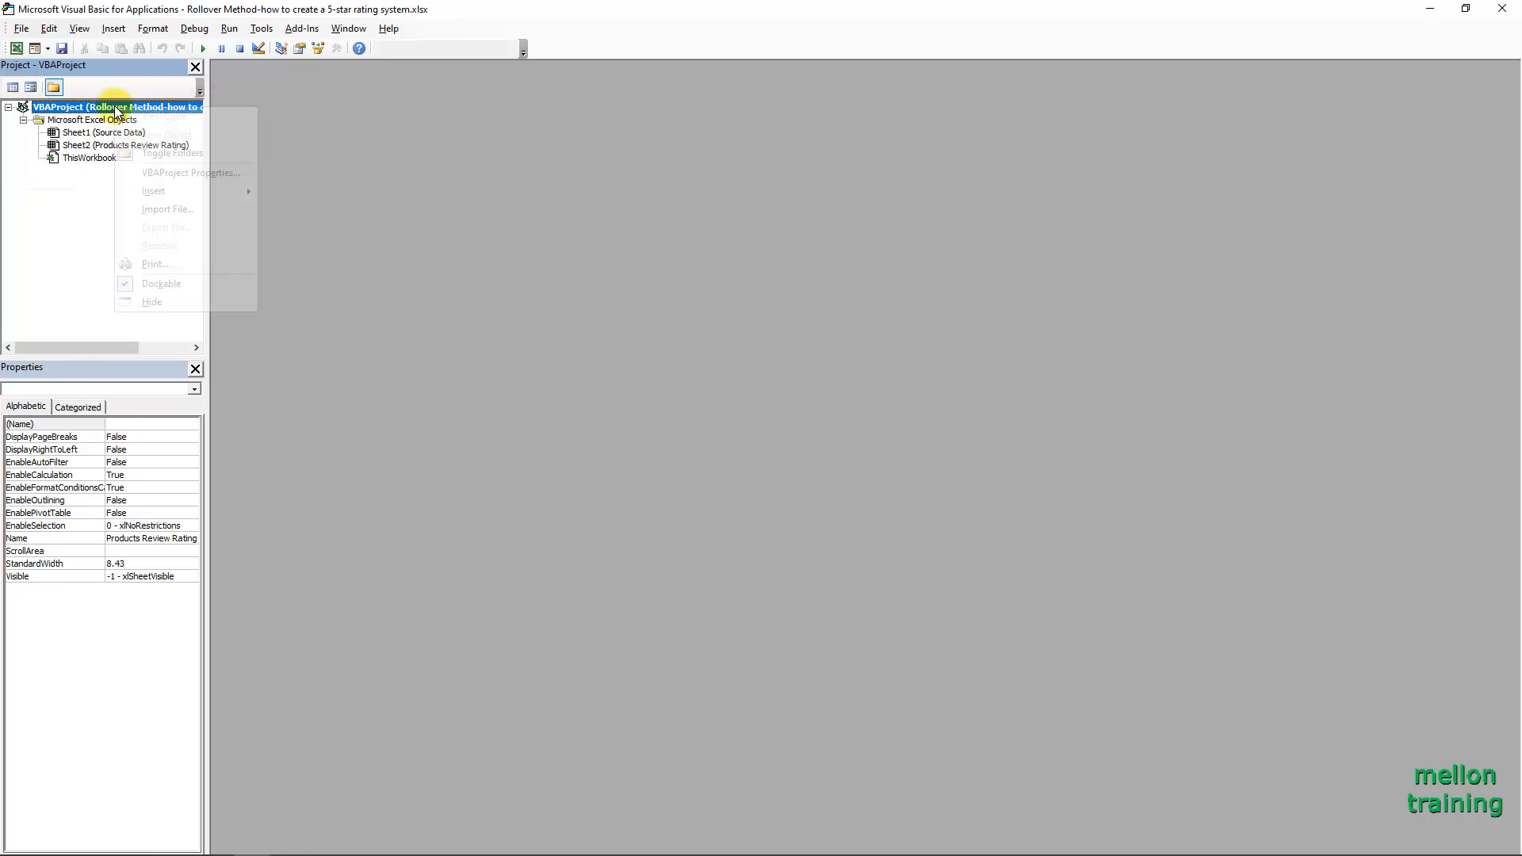
pyautogui.moveTo(206, 187)
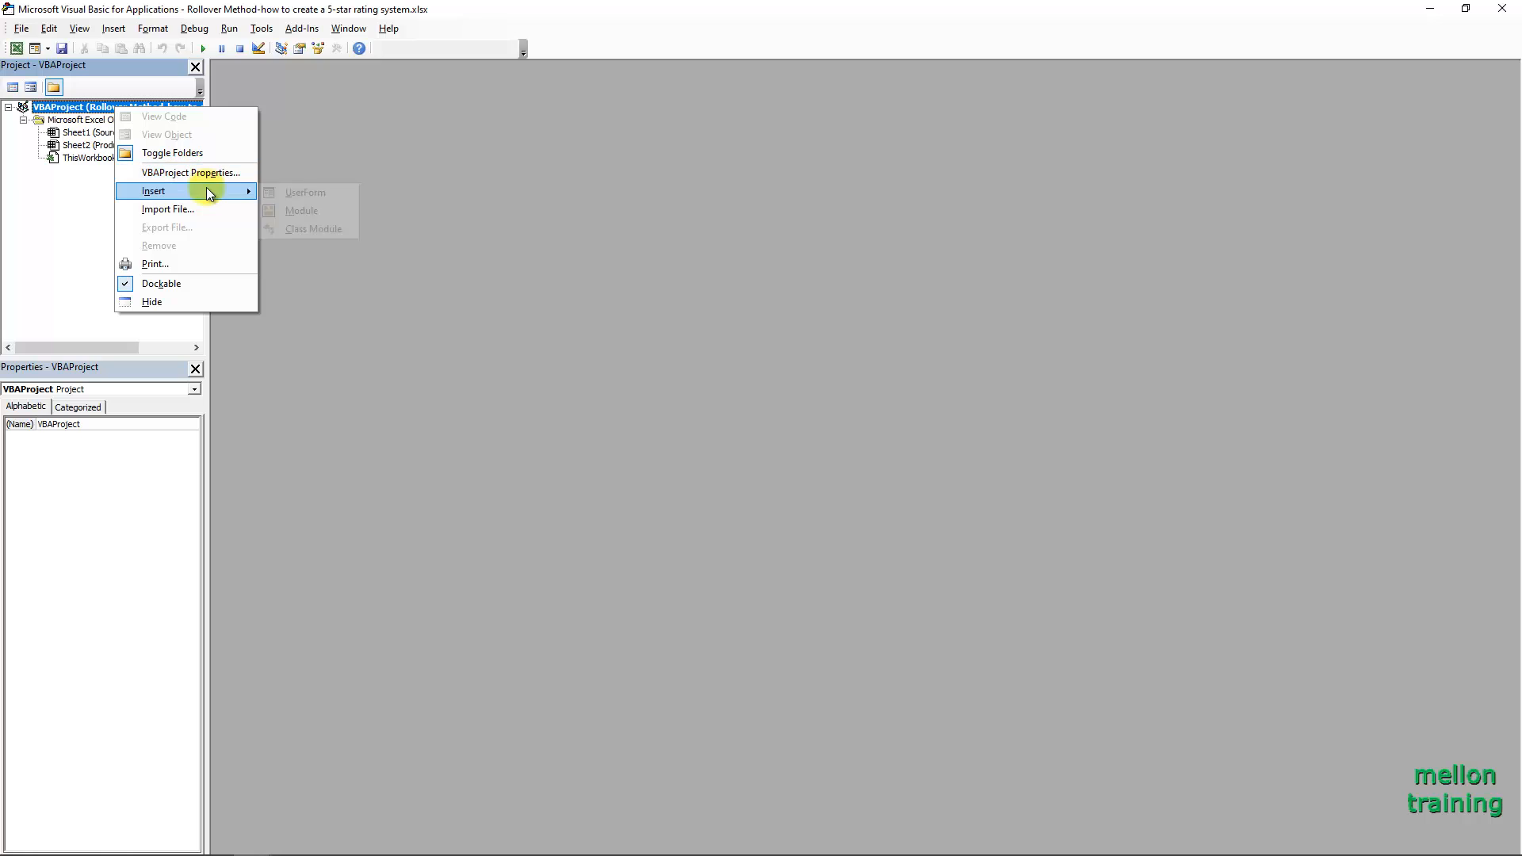
pyautogui.click(303, 208)
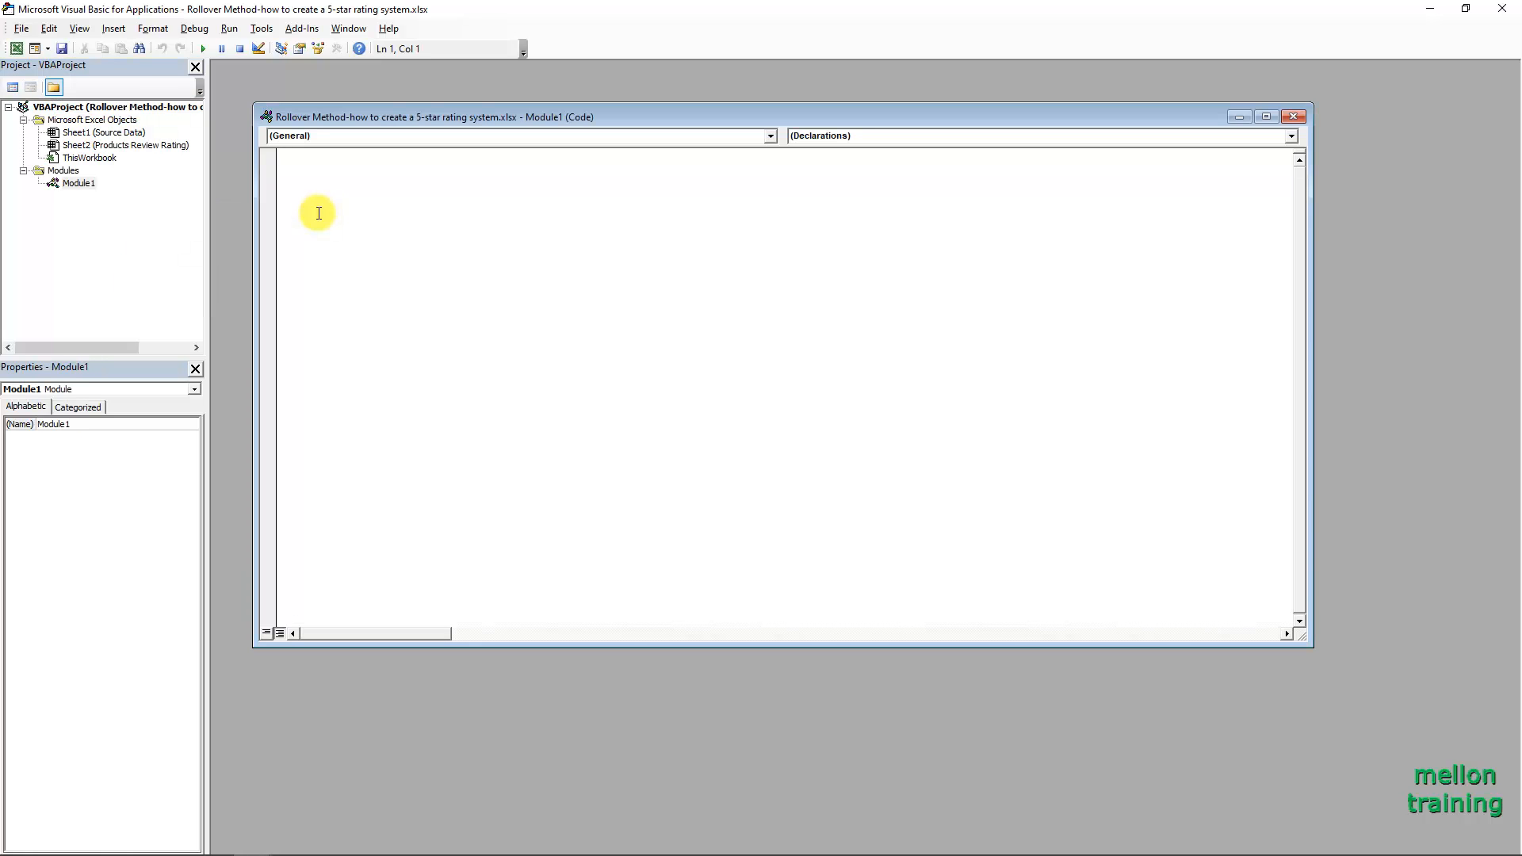
pyautogui.write('Public Function ChartSelection(ChartSeriesName As Range)     If Range("Product_Selection") = ChartSeriesName.Value Then         Exit Function     Else         Range("Product_Selection") = ChartSeriesName.Value     End If End Function')
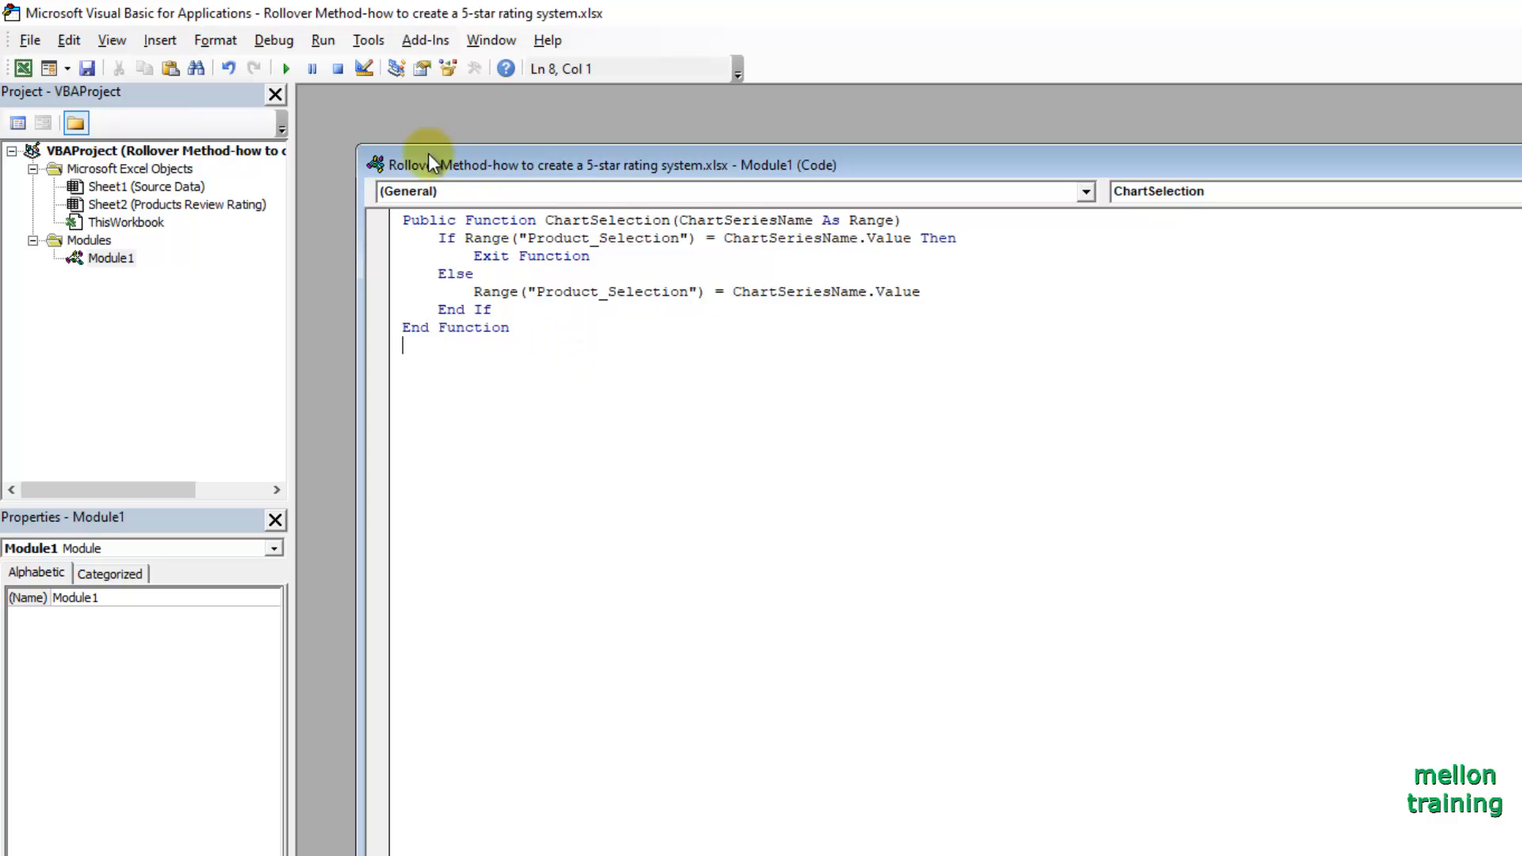
# Save the workbook as an Excel Macro-Enabled Workbook named "Rollover Method-how to create a 5-star rating system2" and close the Visual Basic editor.
pyautogui.click(88, 69)
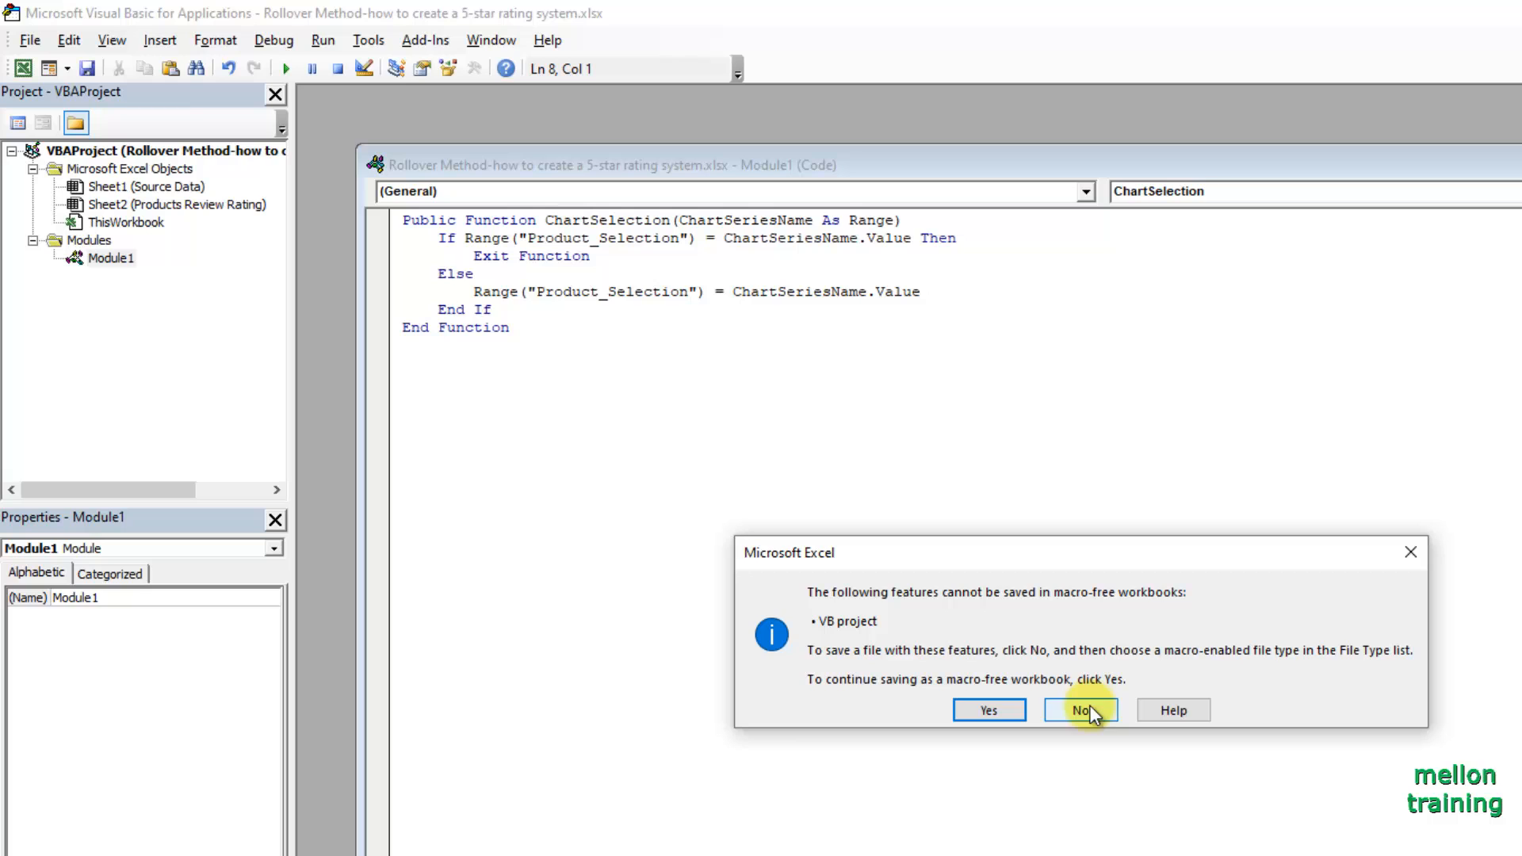
pyautogui.click(1081, 711)
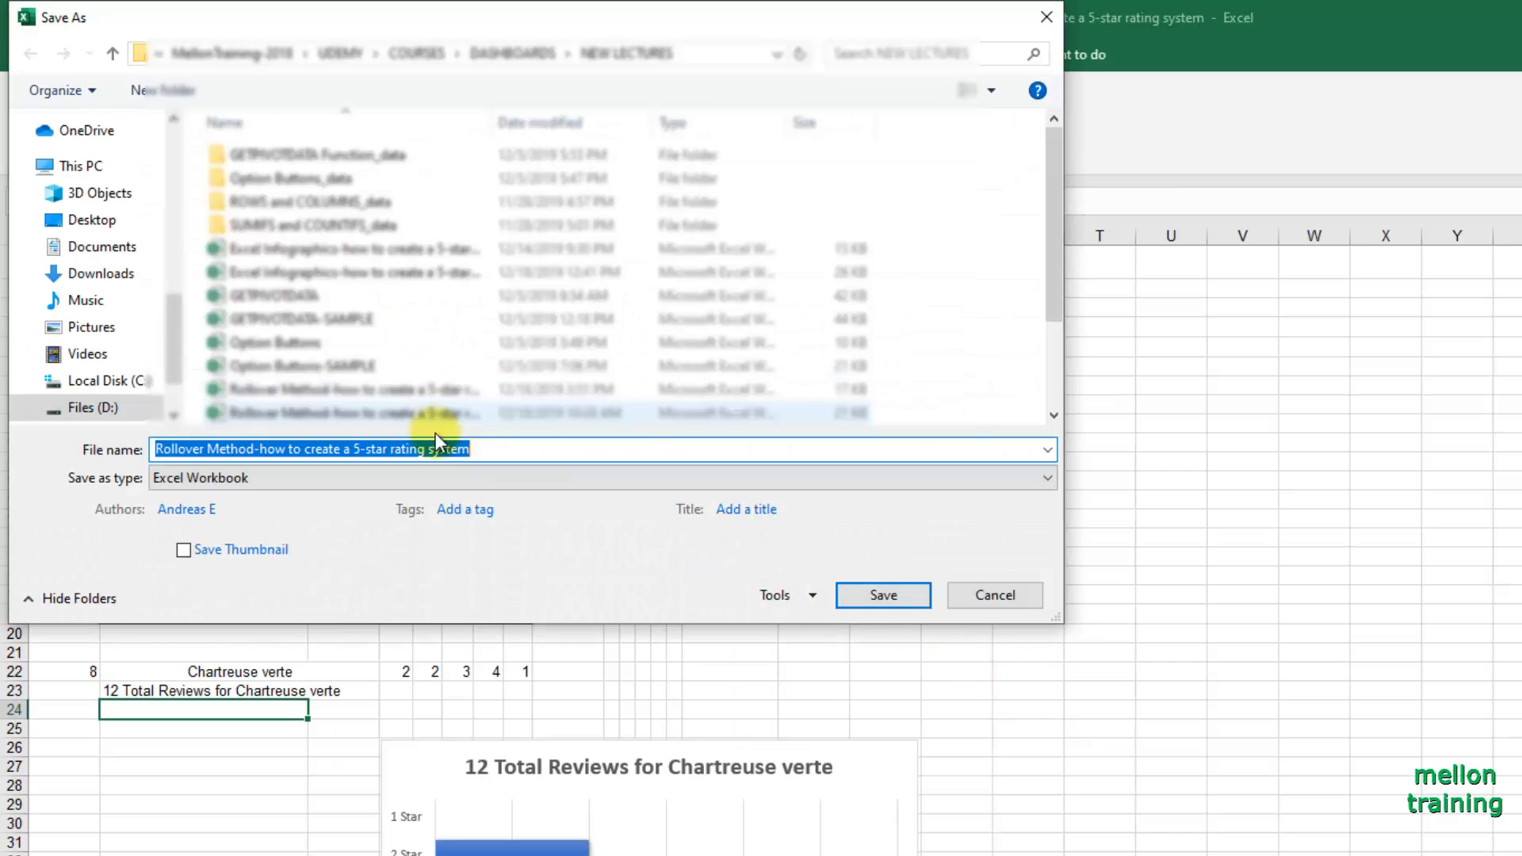
pyautogui.click(373, 477)
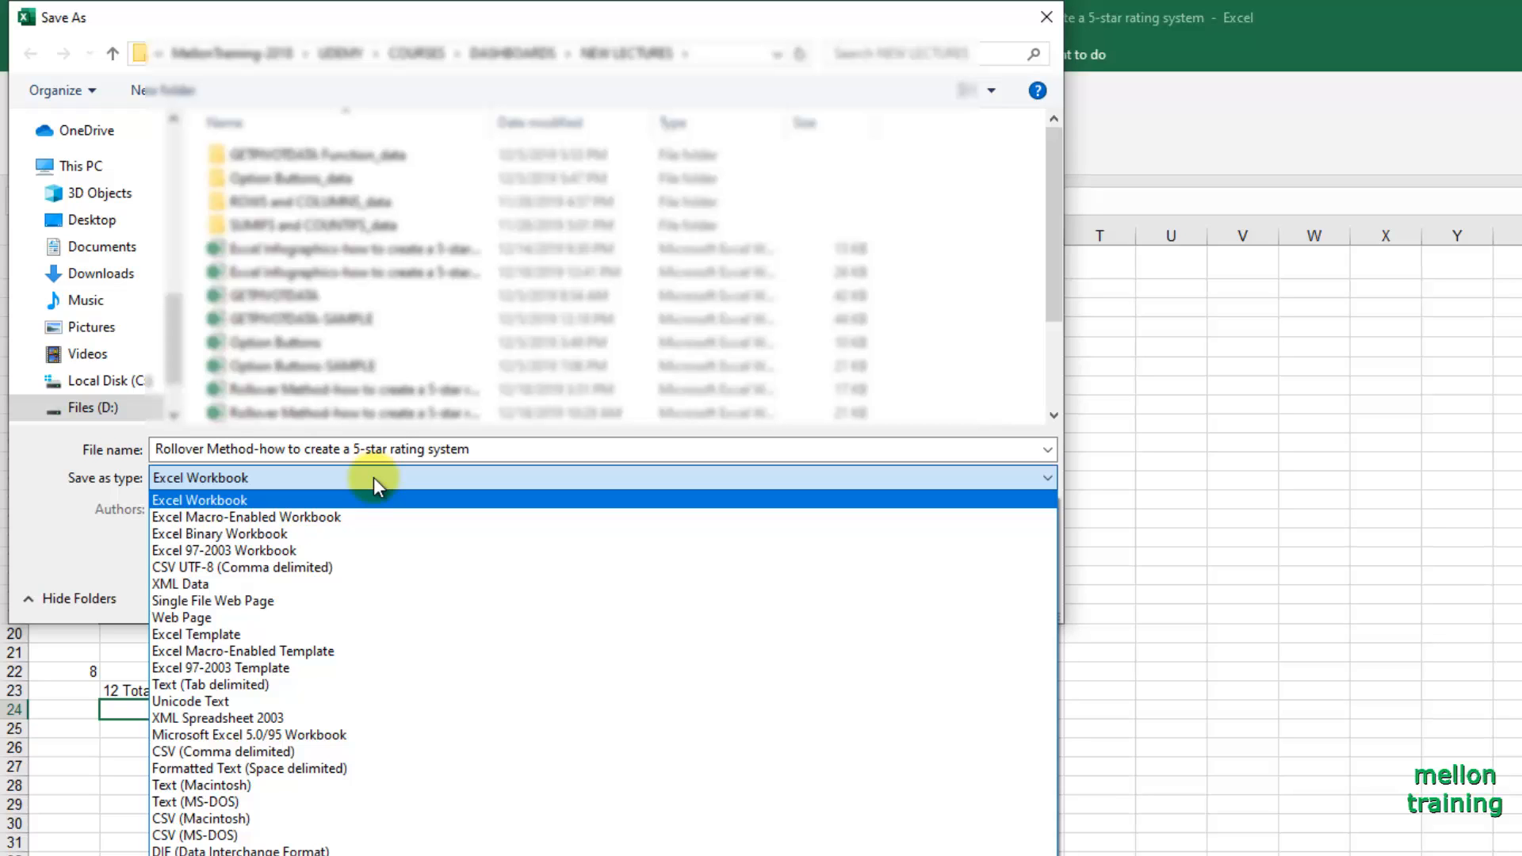
pyautogui.click(346, 516)
pyautogui.click(500, 448)
pyautogui.click(502, 448)
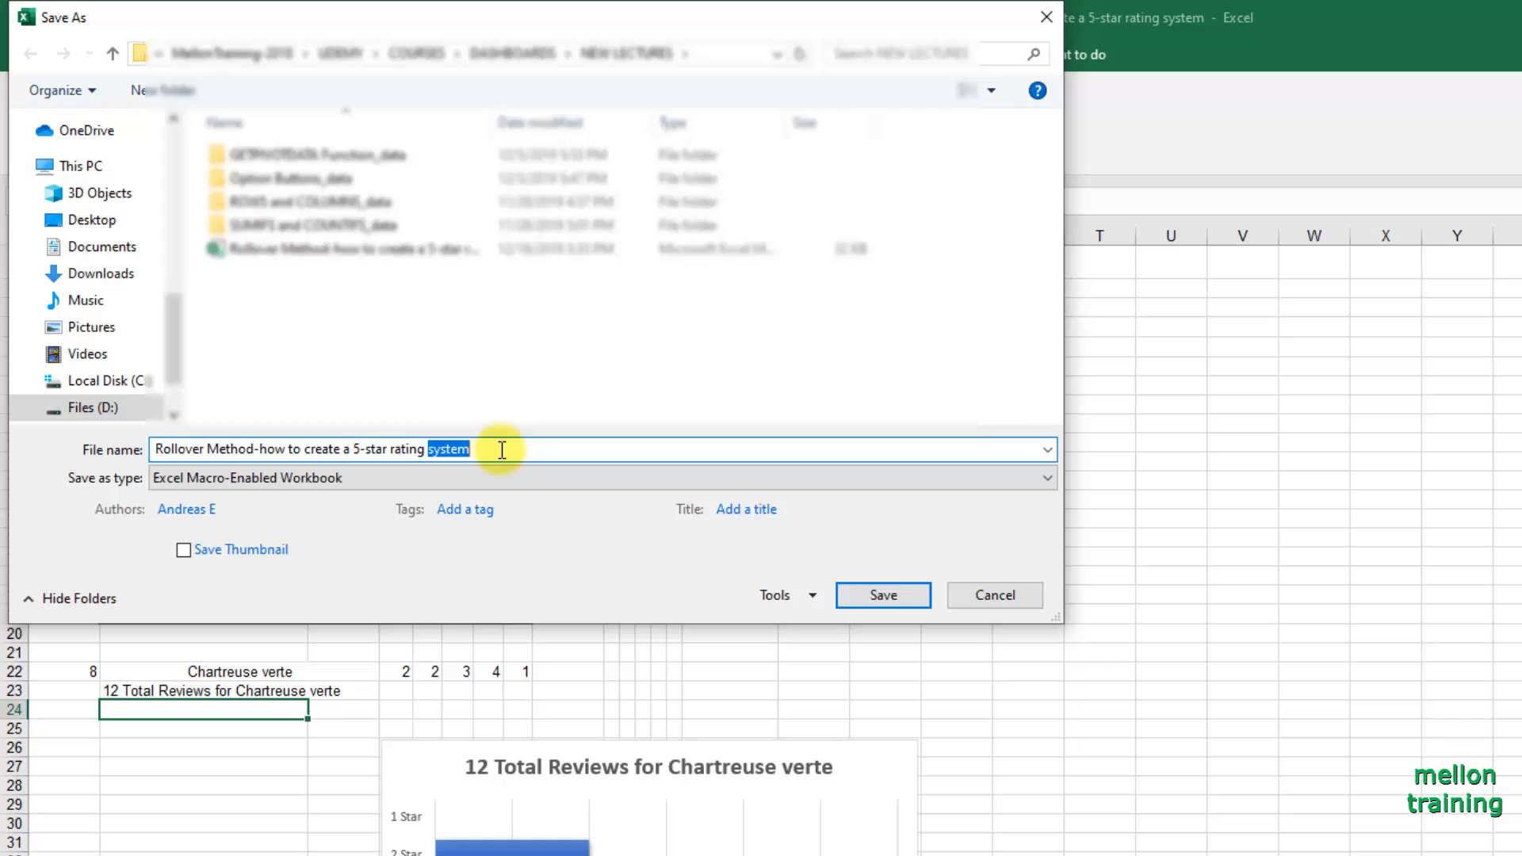
pyautogui.write('2')
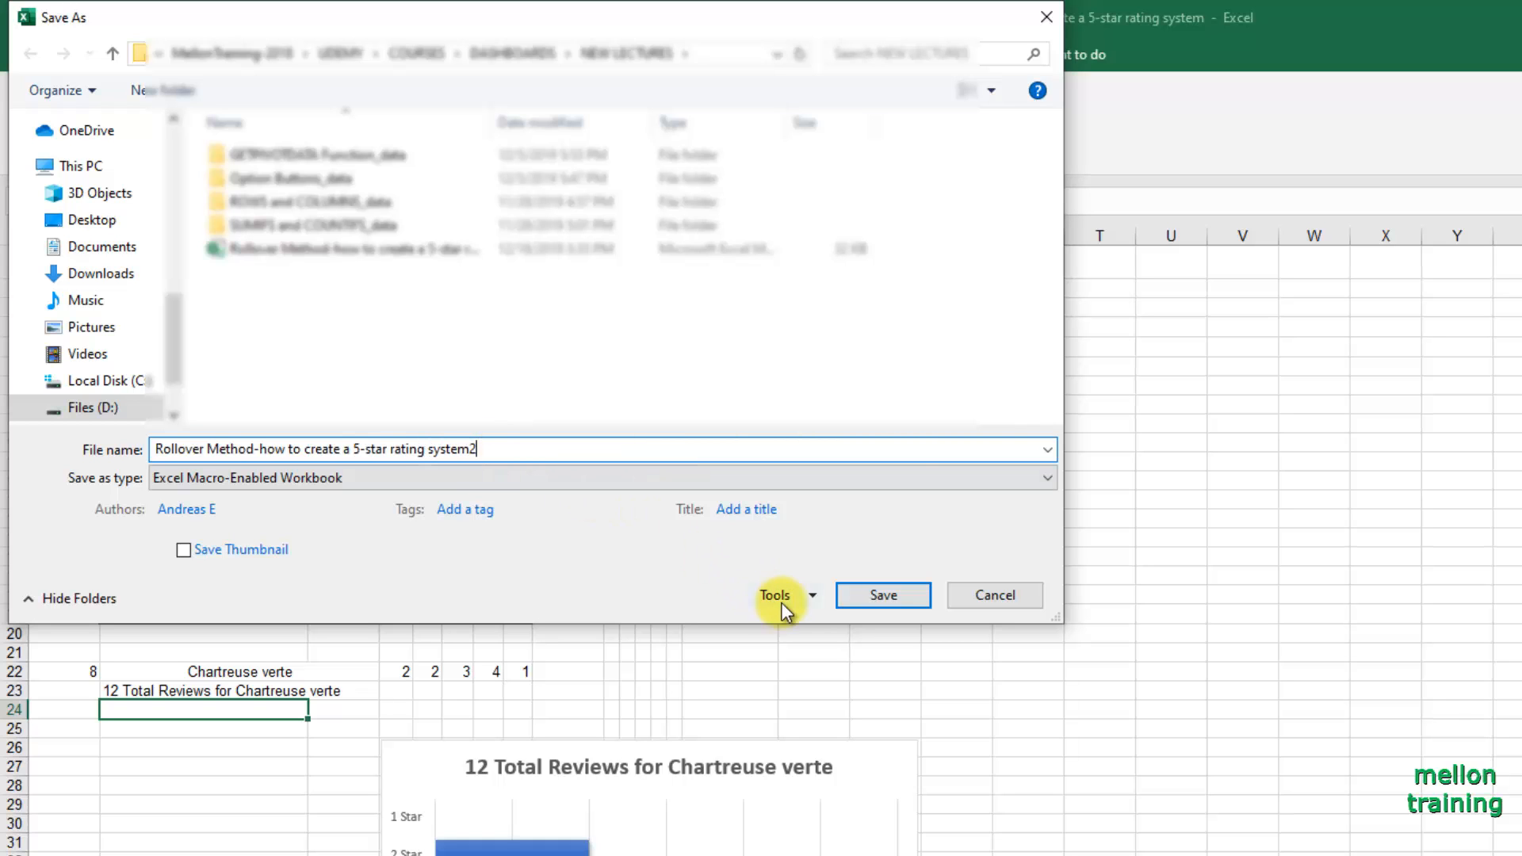
pyautogui.click(879, 595)
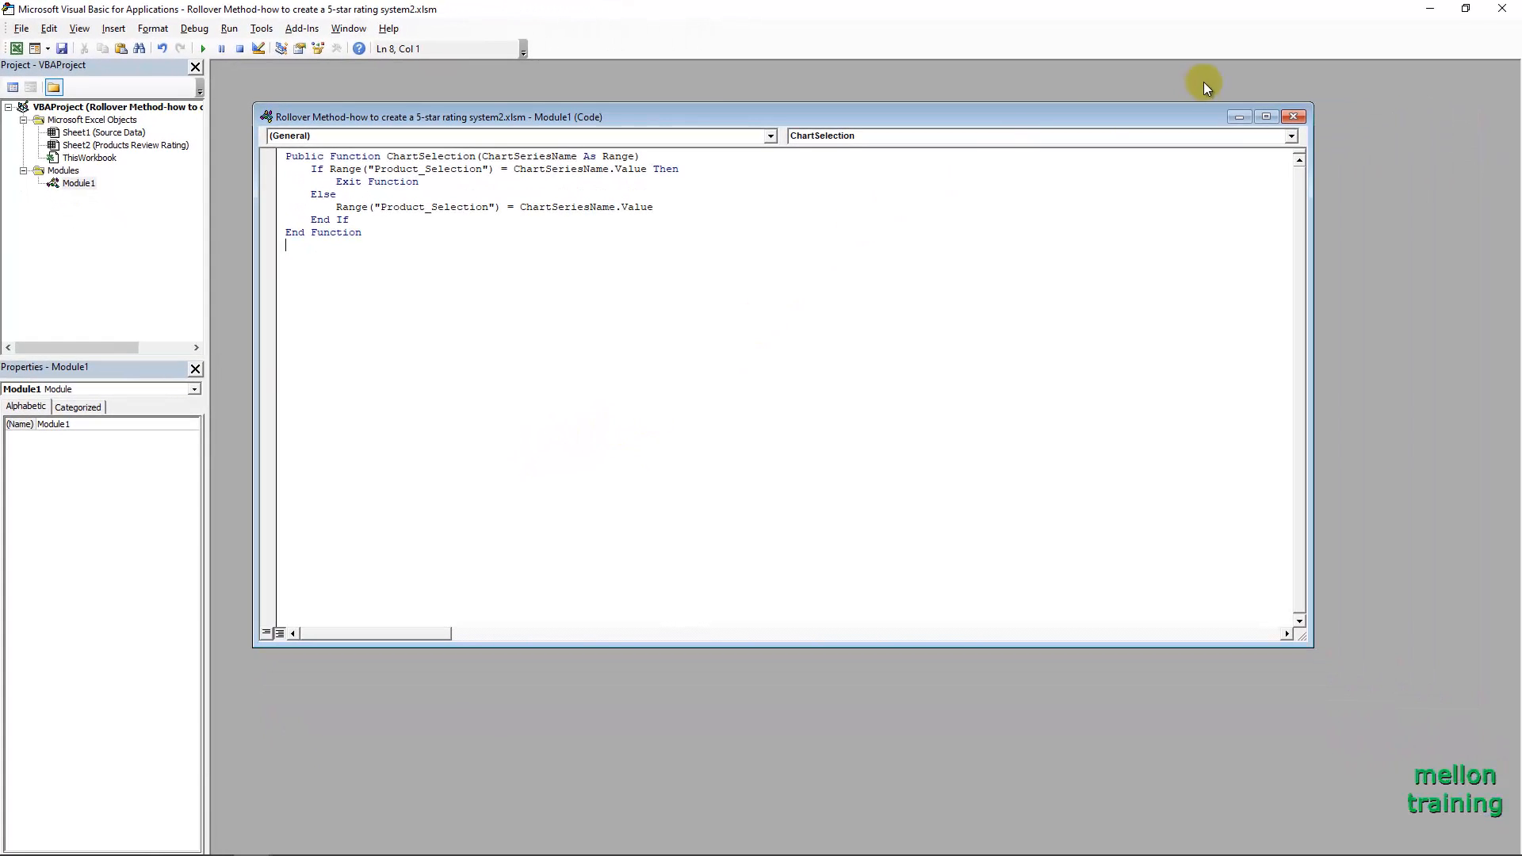
pyautogui.click(1502, 8)
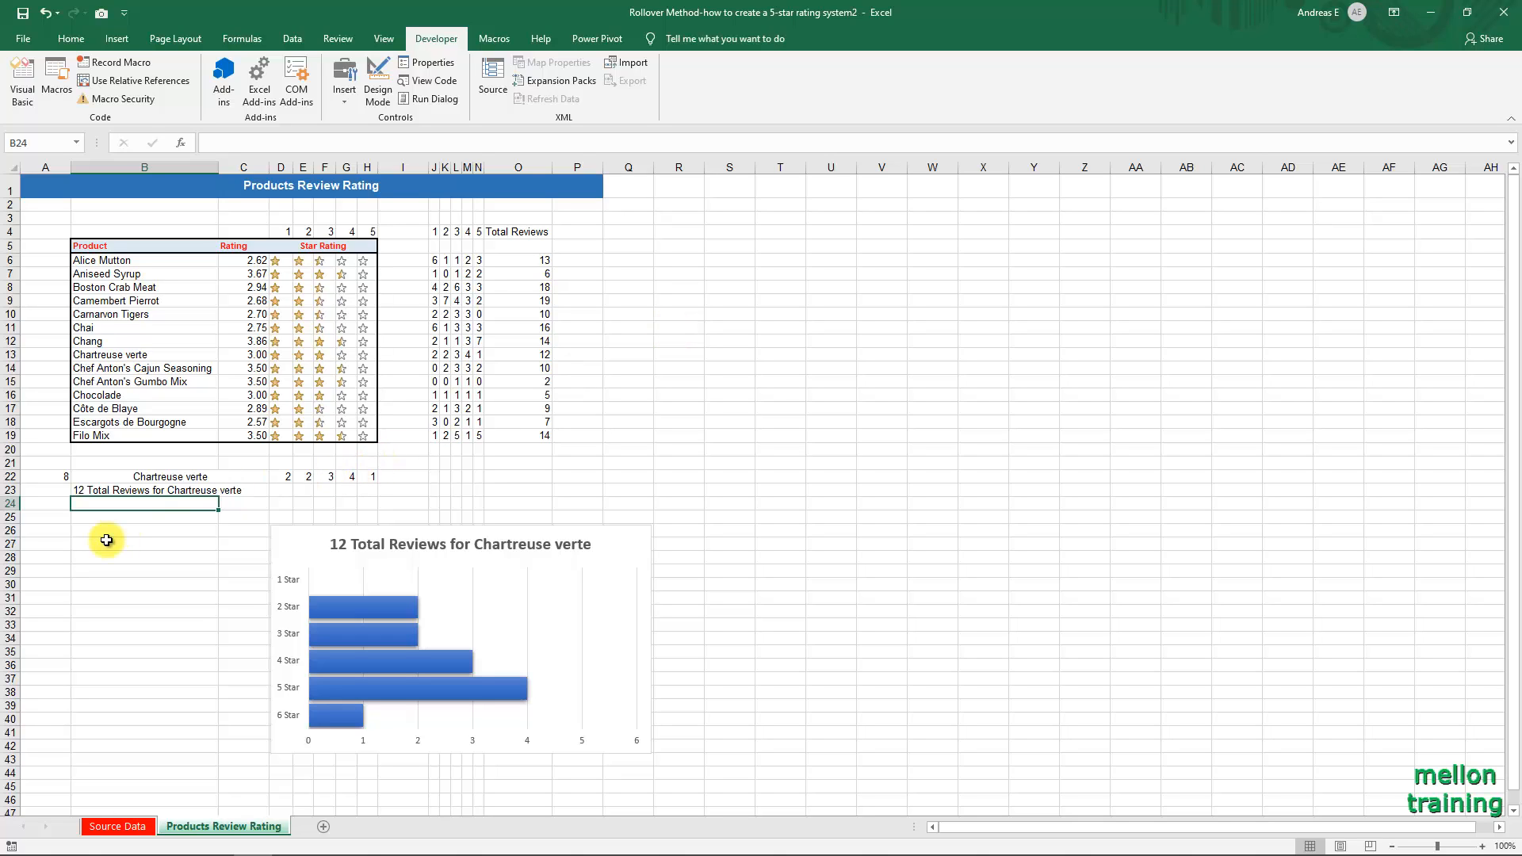
# Start a formula in B26 with =IFERROR(HYPERLINK(ChartSelection(b6), to call the custom function for the first product.
pyautogui.click(107, 533)
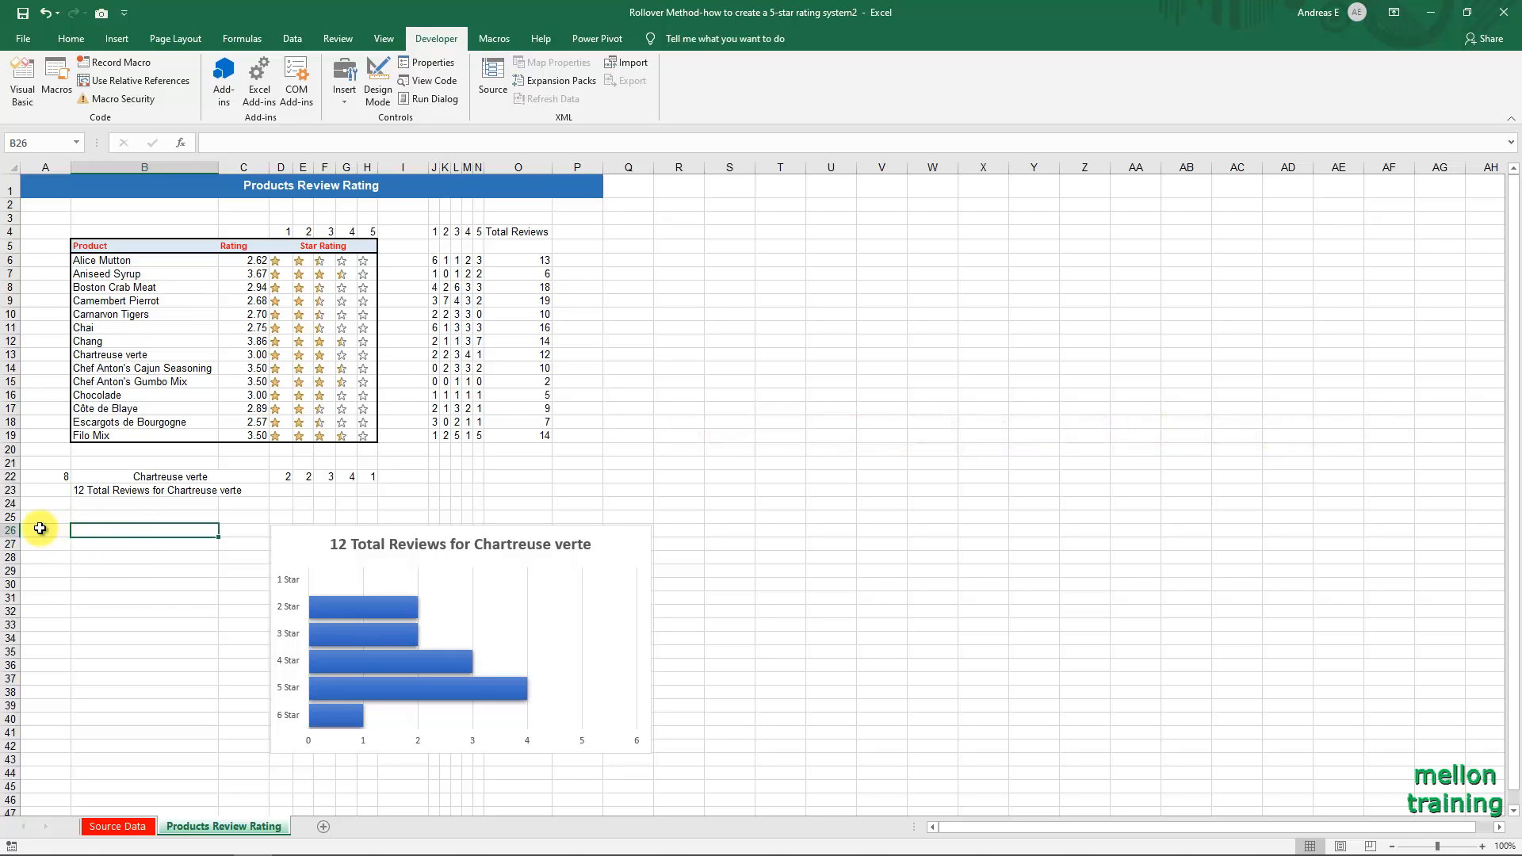
pyautogui.write('=if')
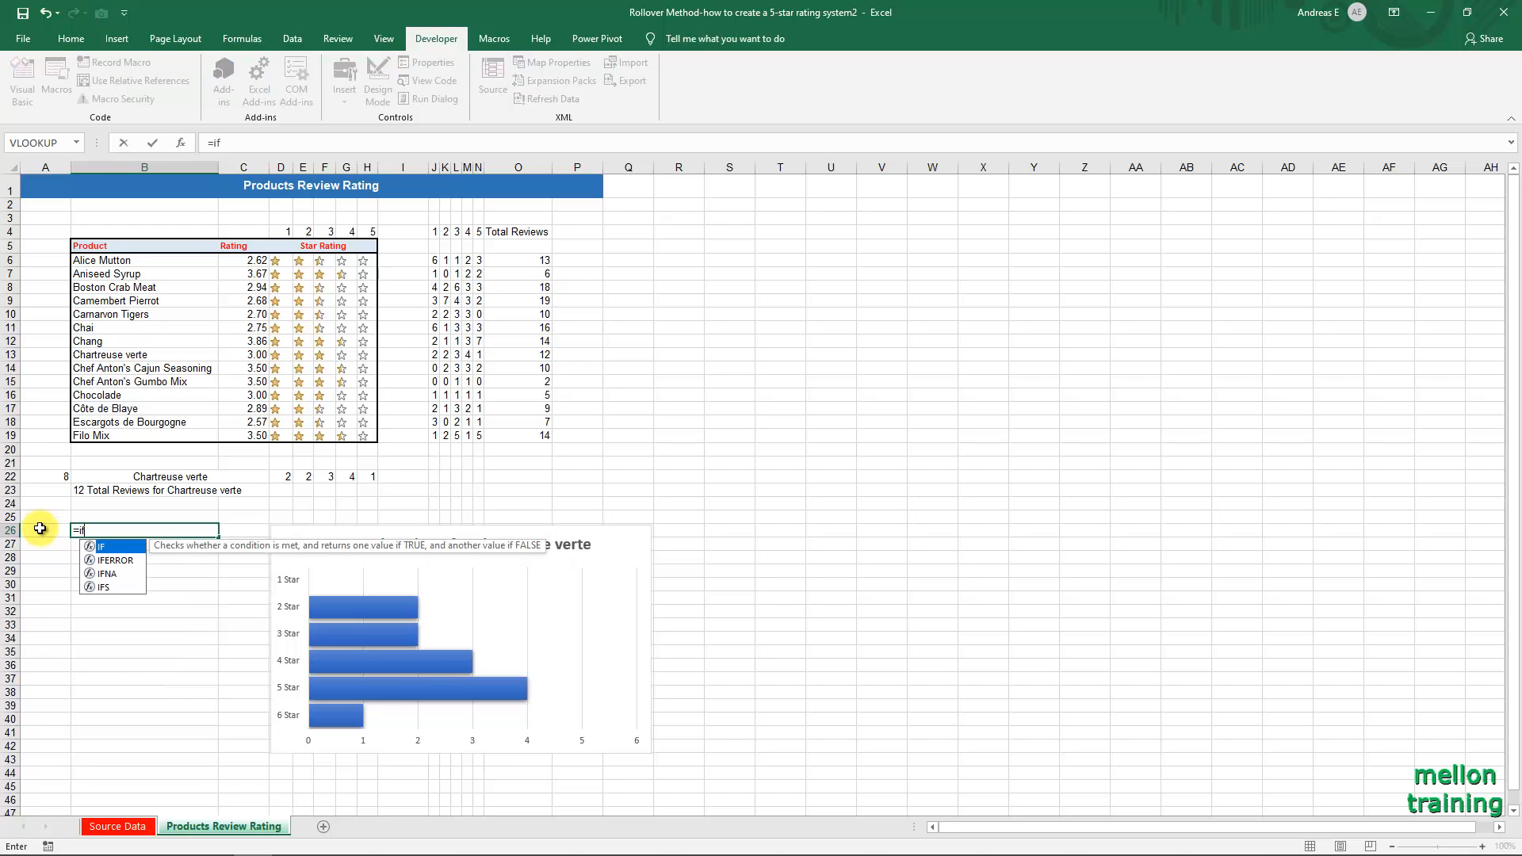
pyautogui.press('Down')
pyautogui.press('Tab')
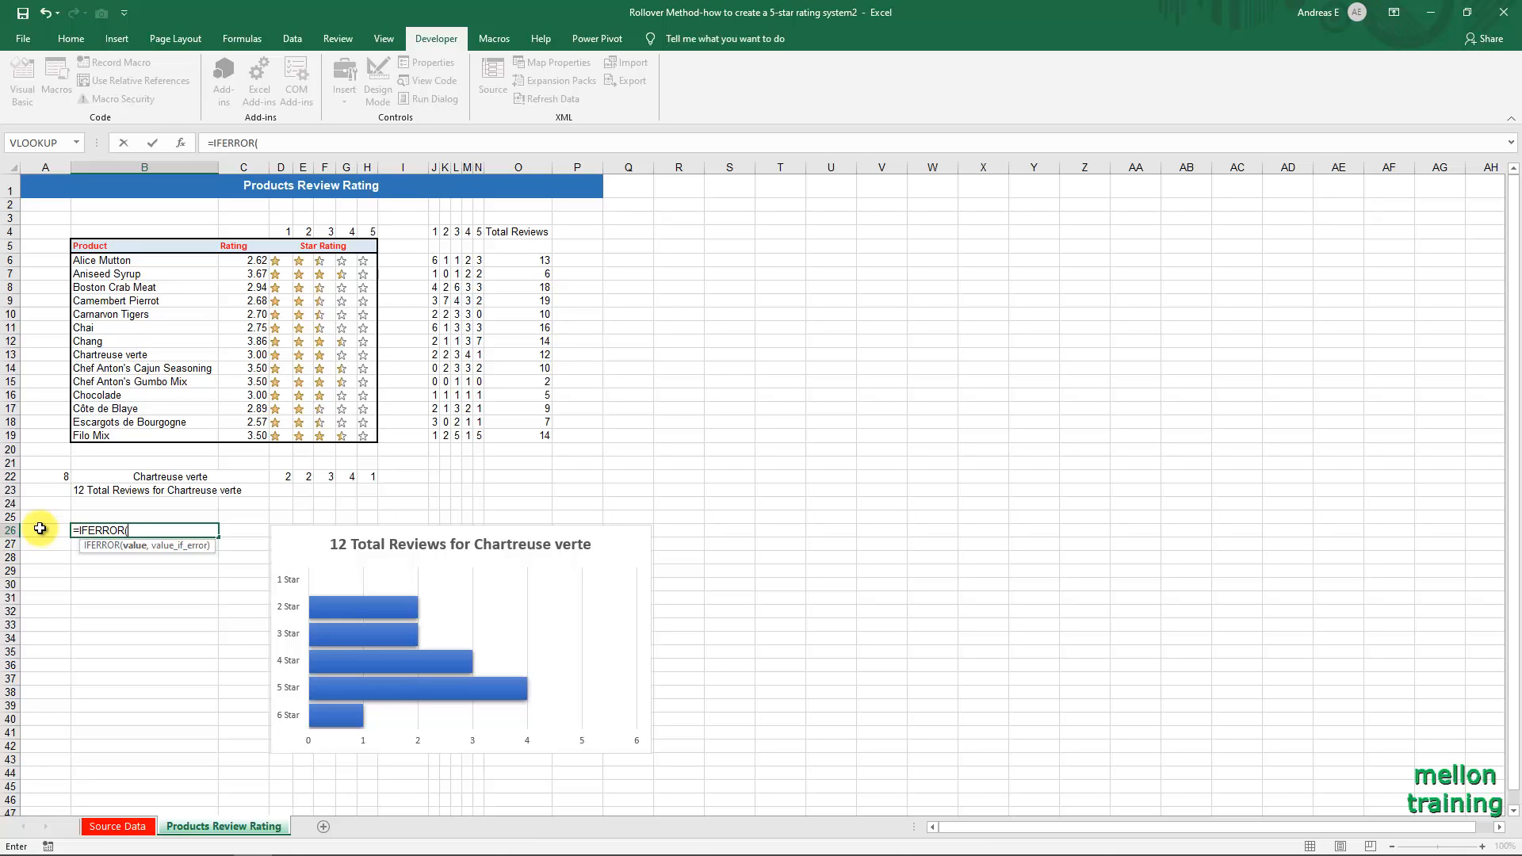
pyautogui.write('HYPERLINK(')
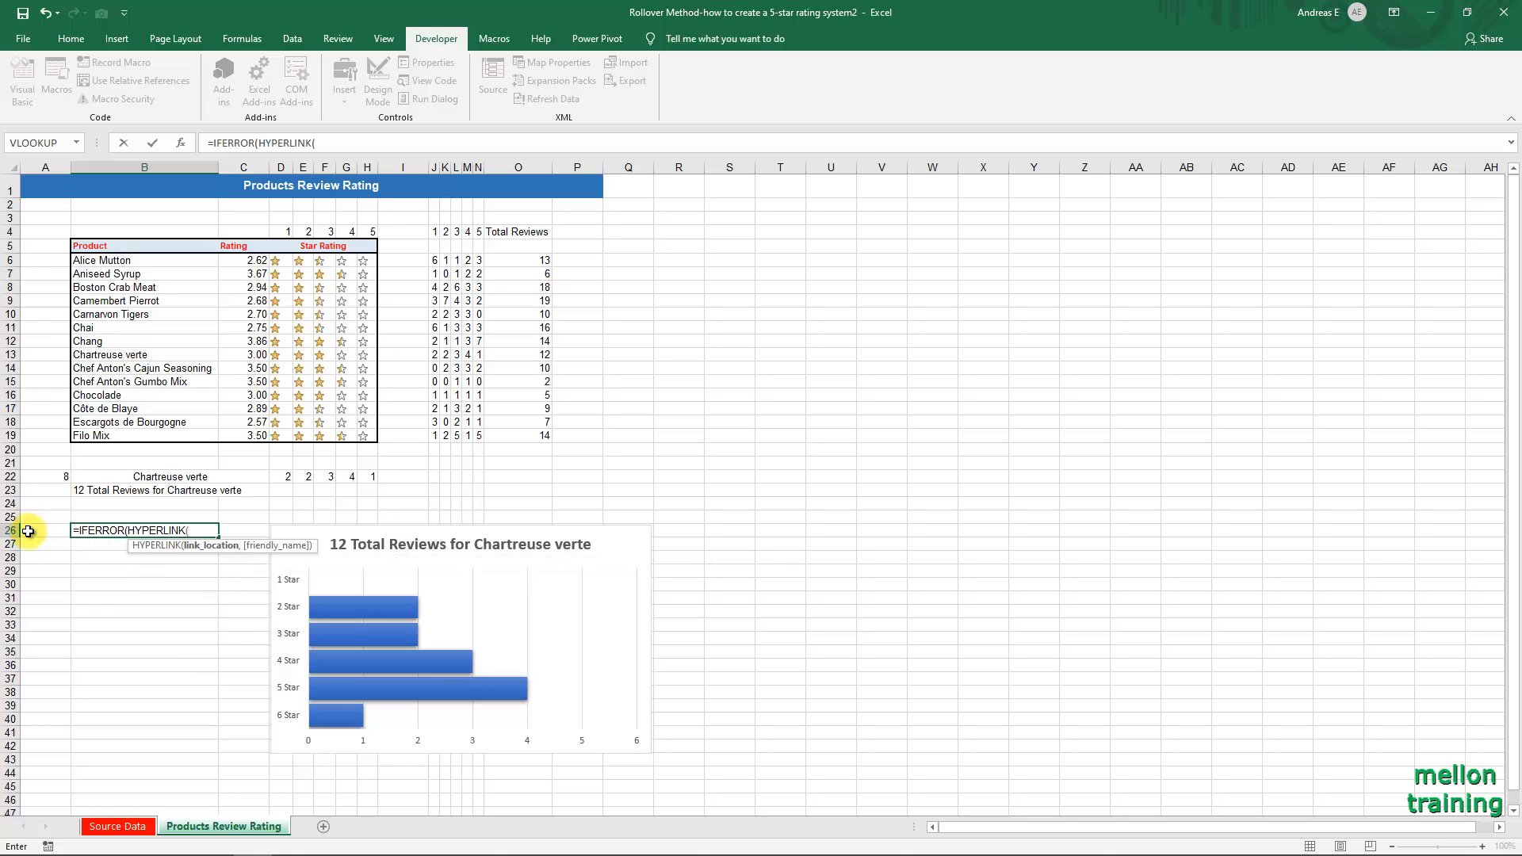
pyautogui.write('ch')
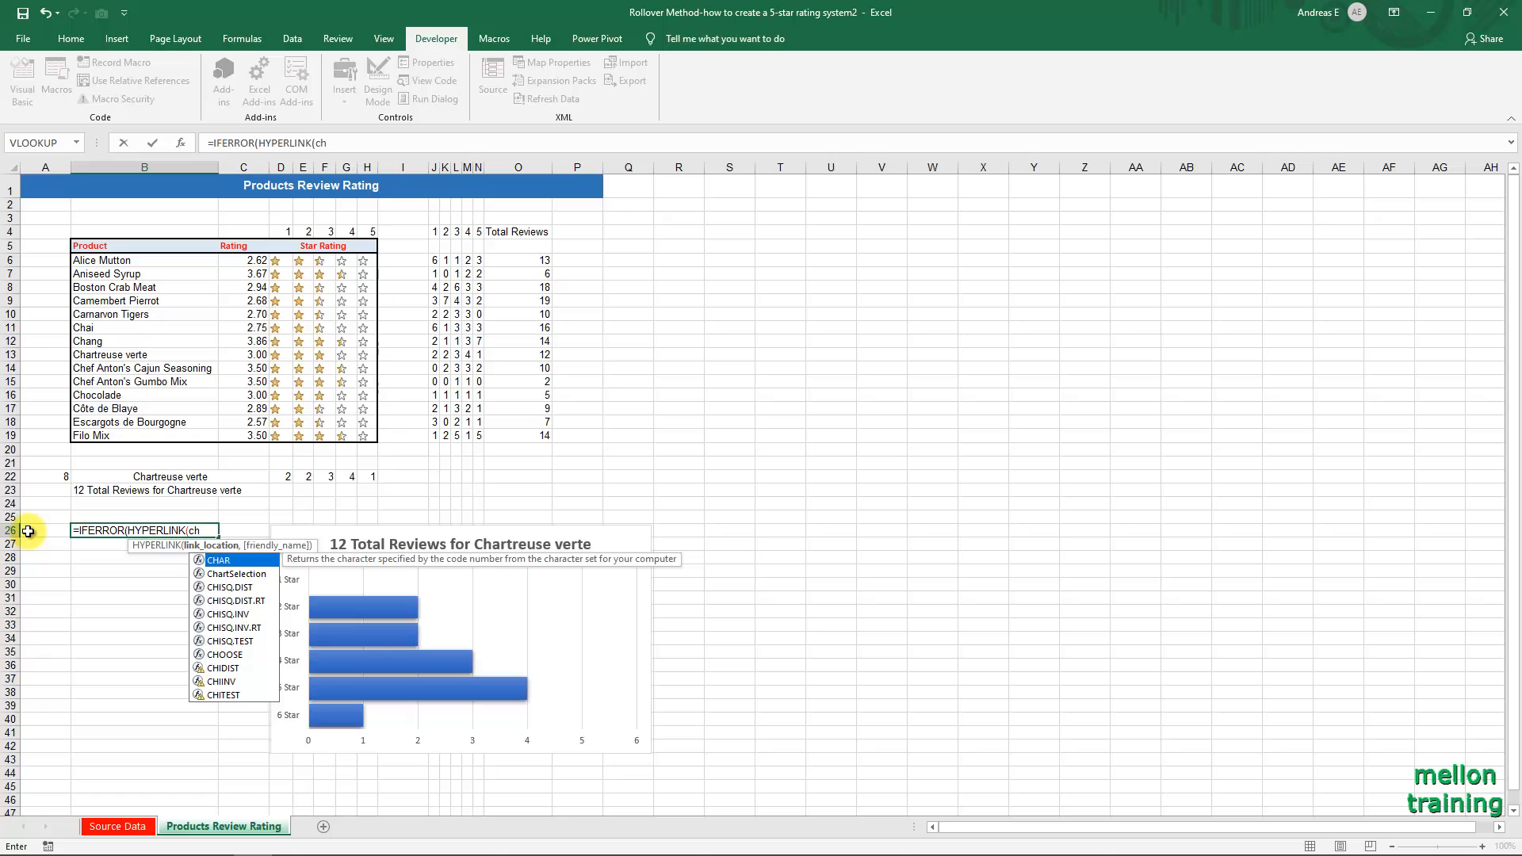
pyautogui.press('Down')
pyautogui.press('Tab')
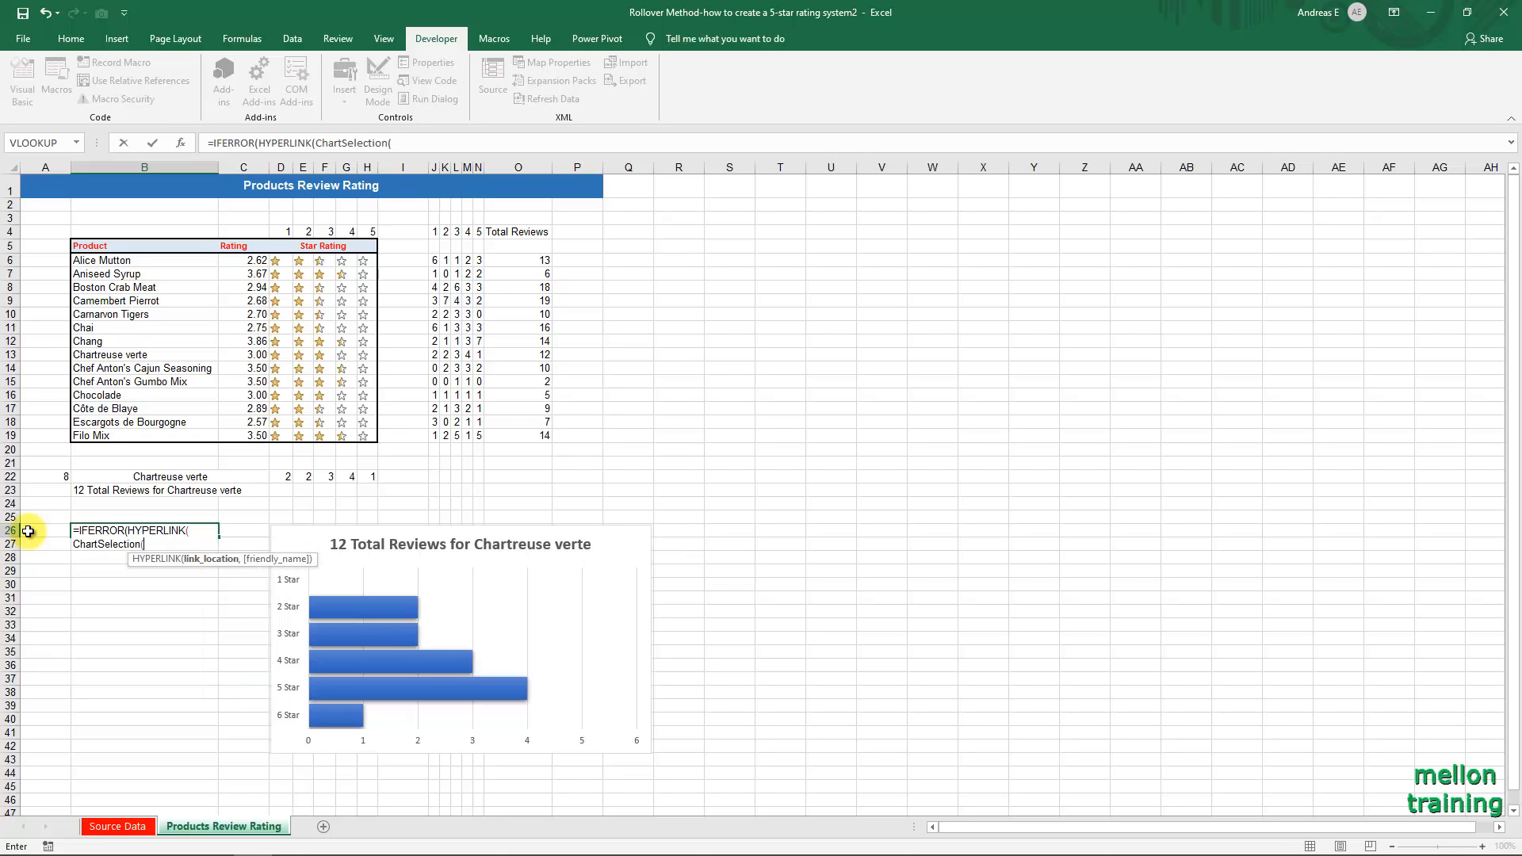
pyautogui.write('b6')
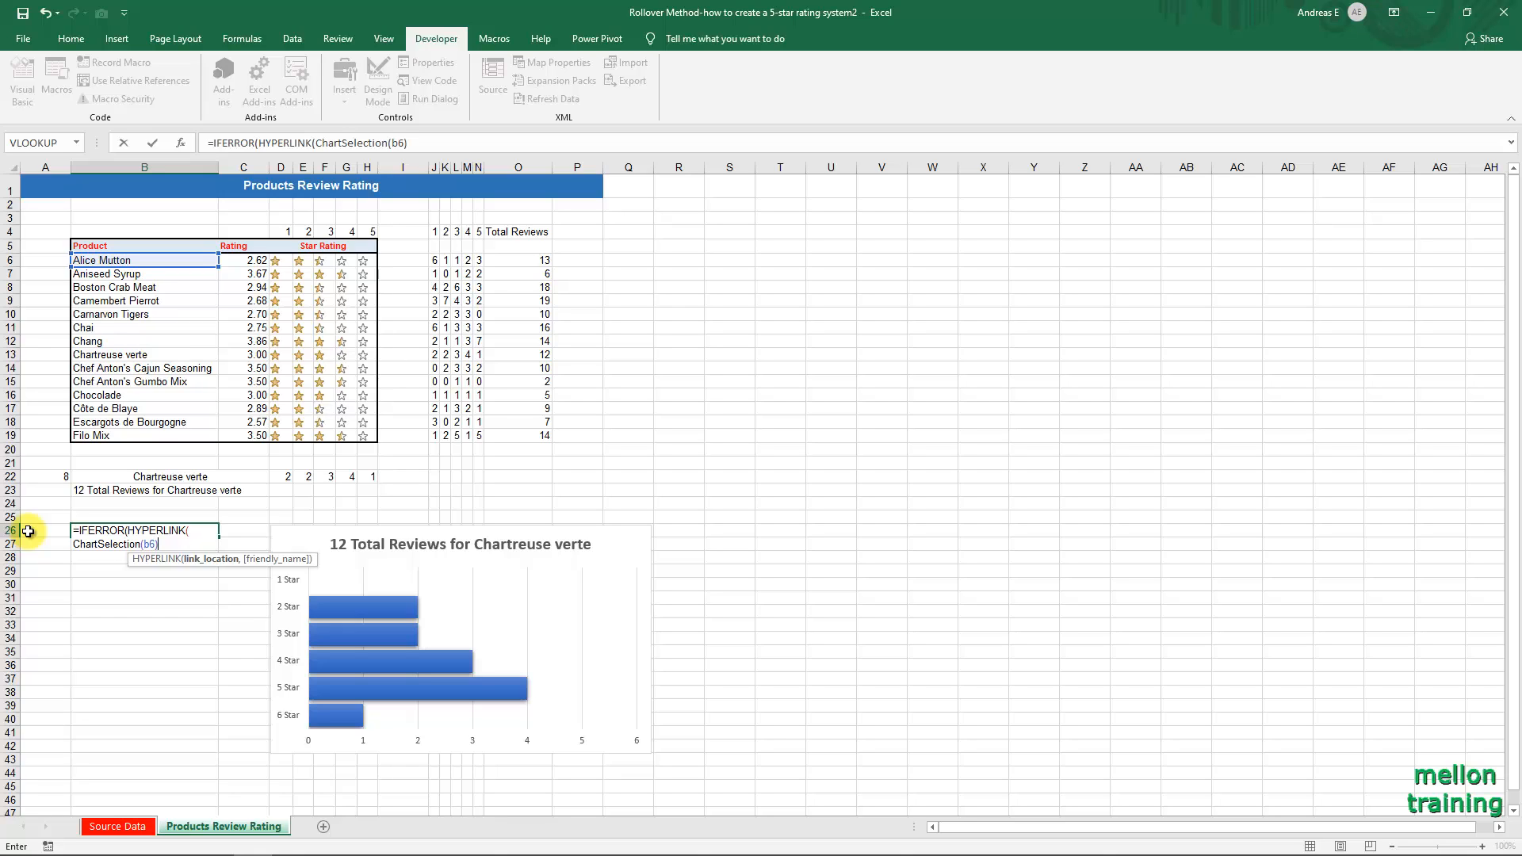
pyautogui.write('),b6')
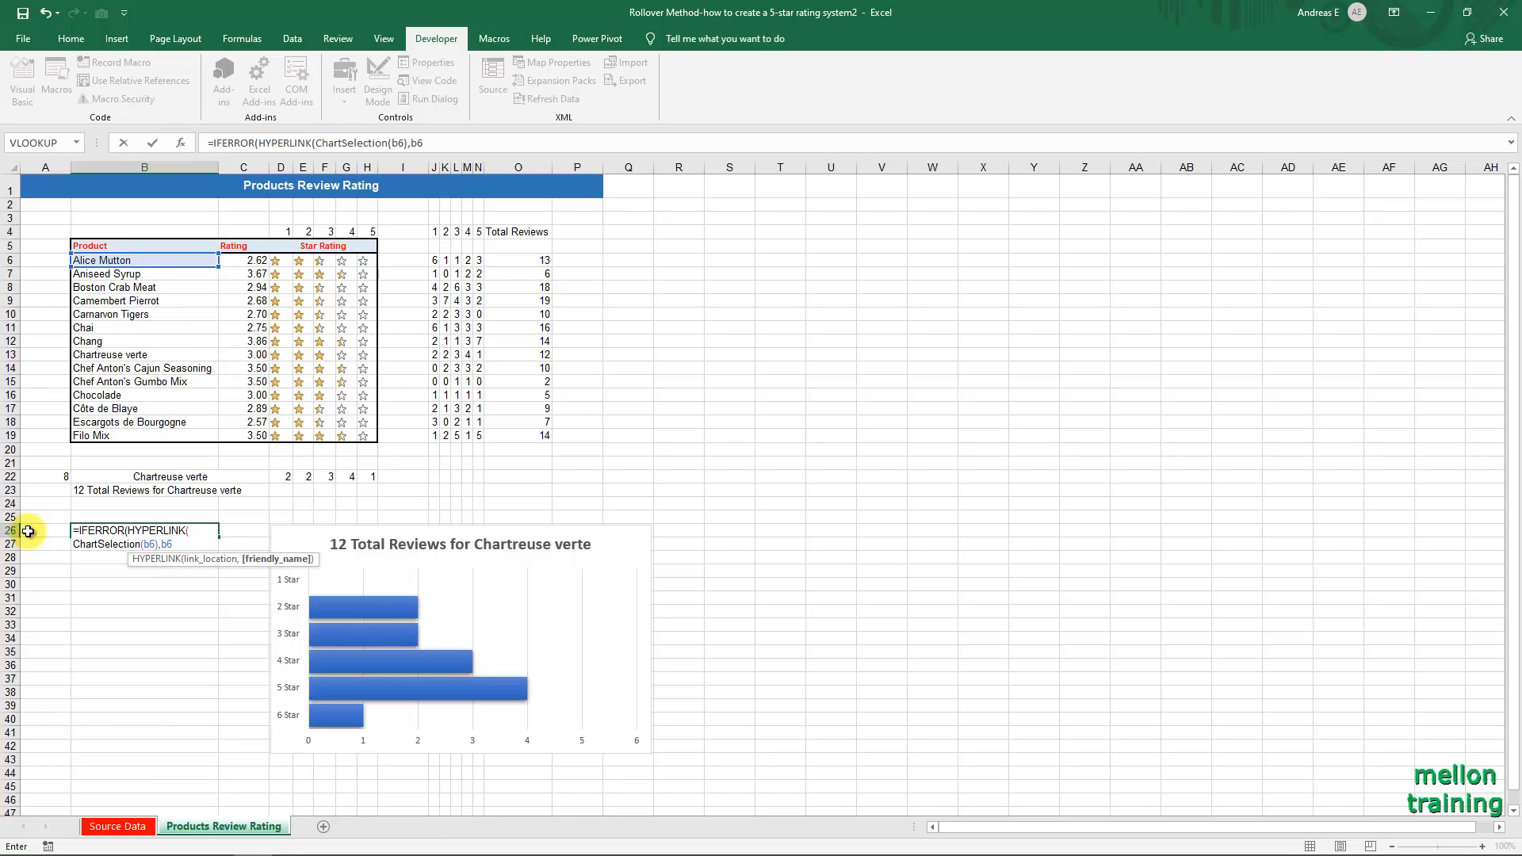
pyautogui.write('),')
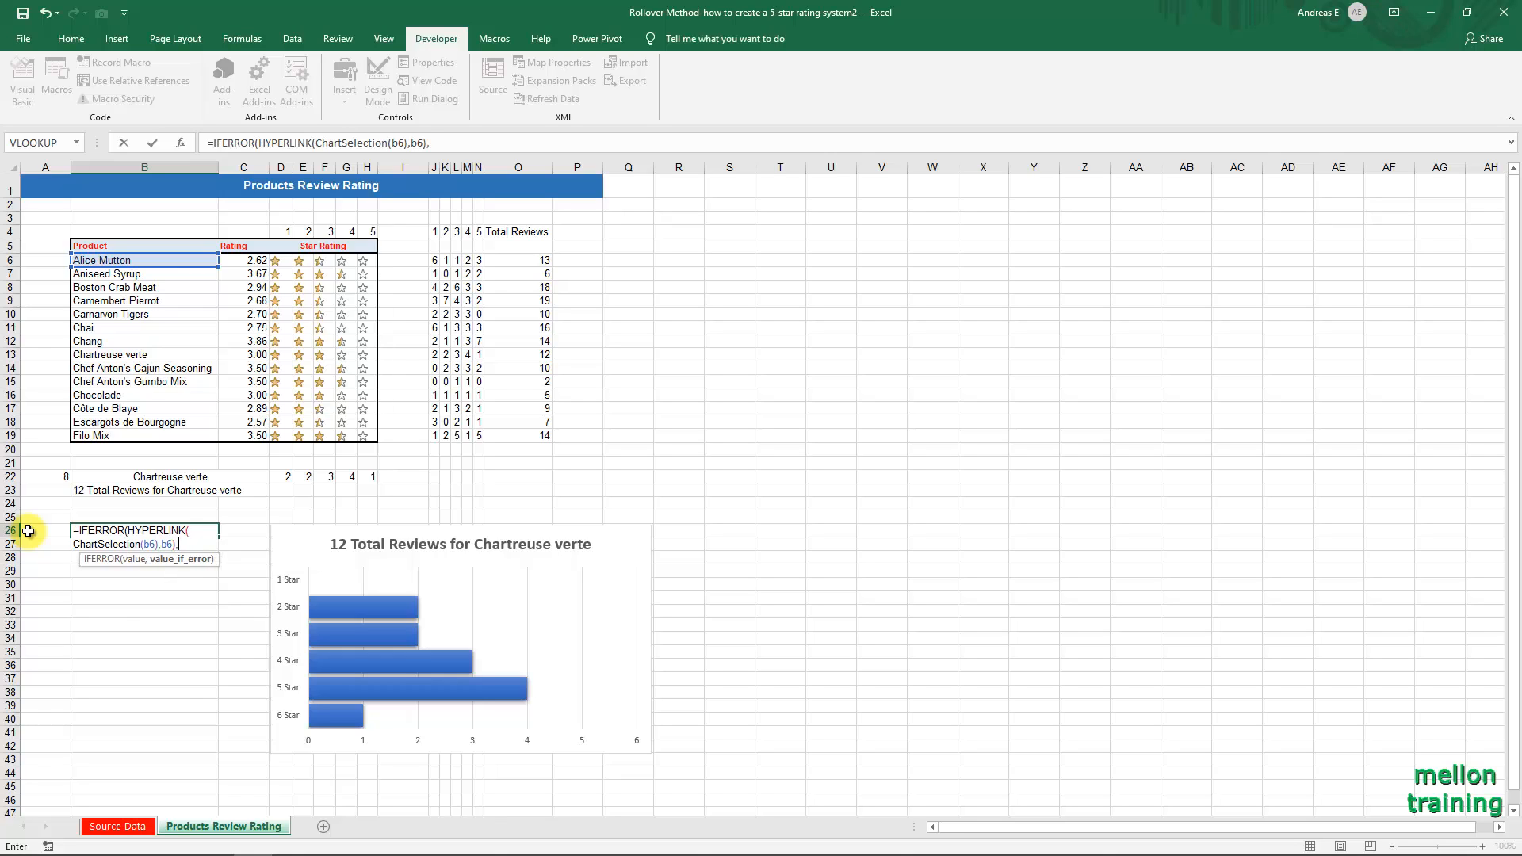
pyautogui.write('b6')
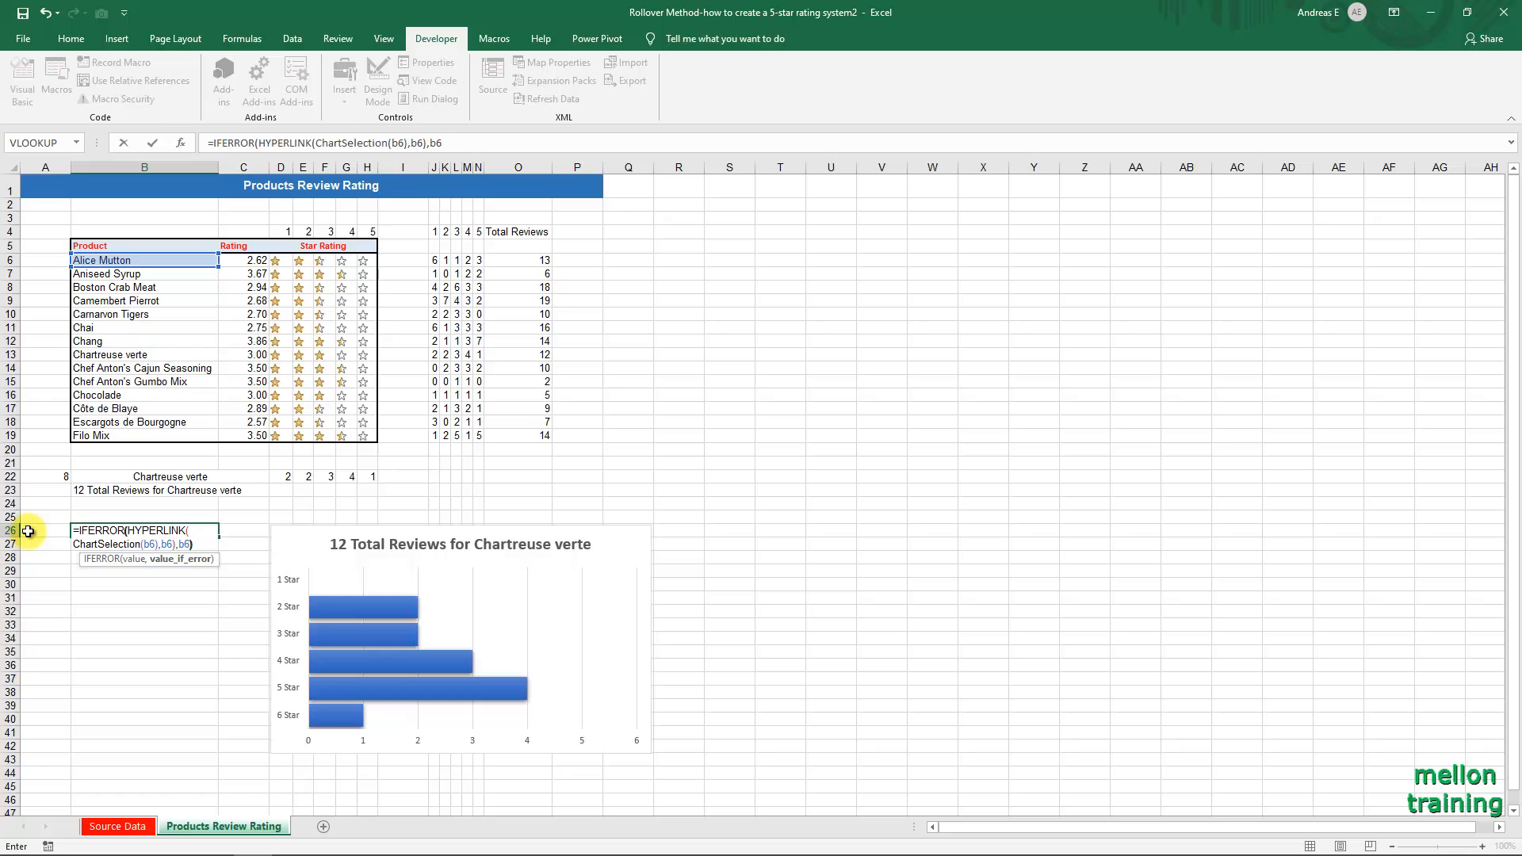
pyautogui.write(')')
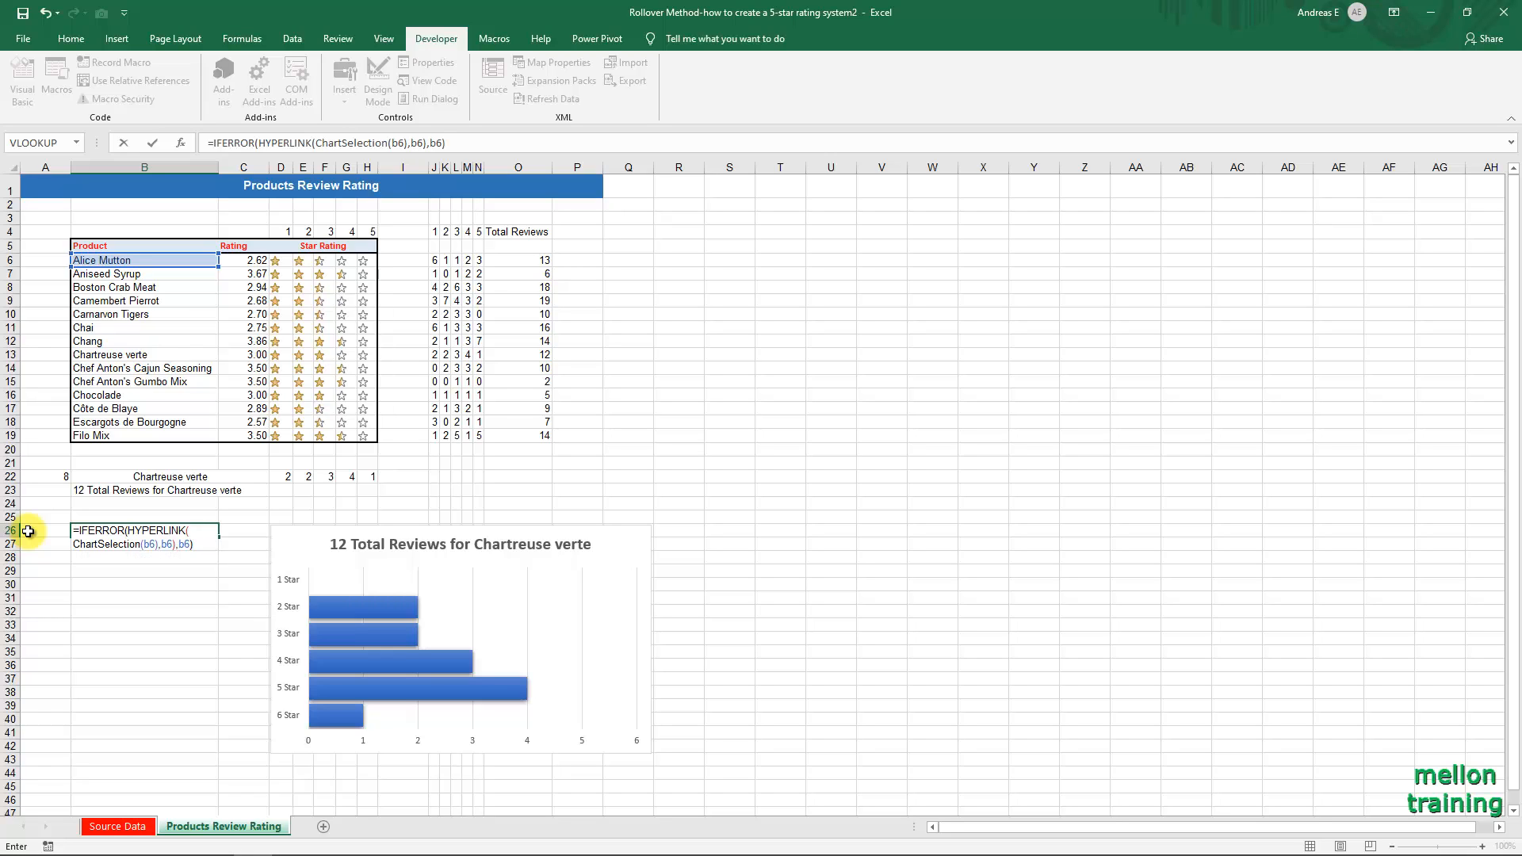
# Complete the B26 formula with b6),b6) and copy it down through B39 for all products.
pyautogui.hotkey('ctrl', 'Return')
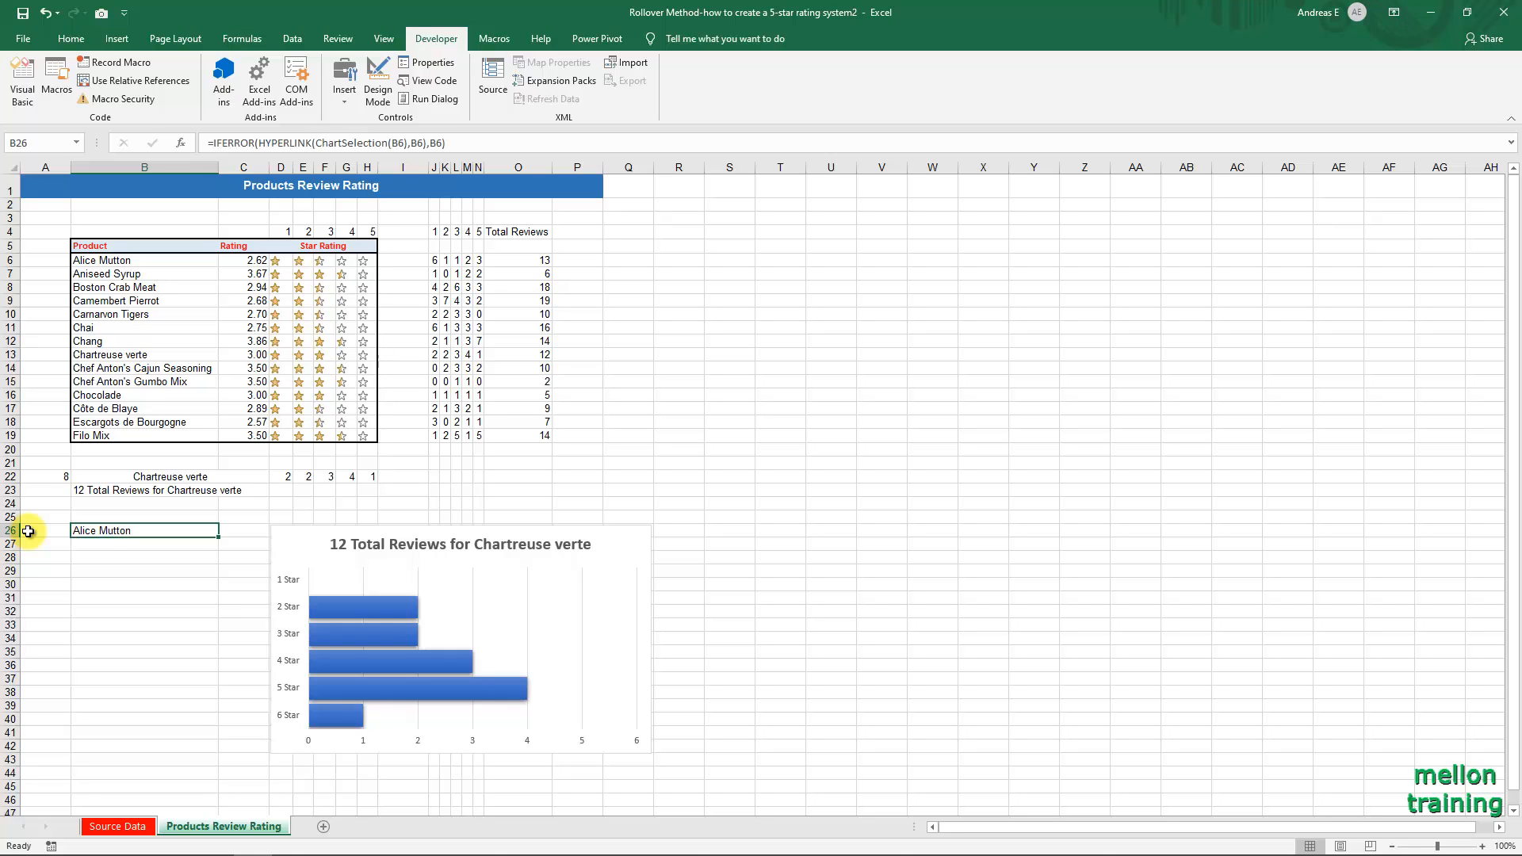
pyautogui.moveTo(219, 537); pyautogui.dragTo(210, 715)
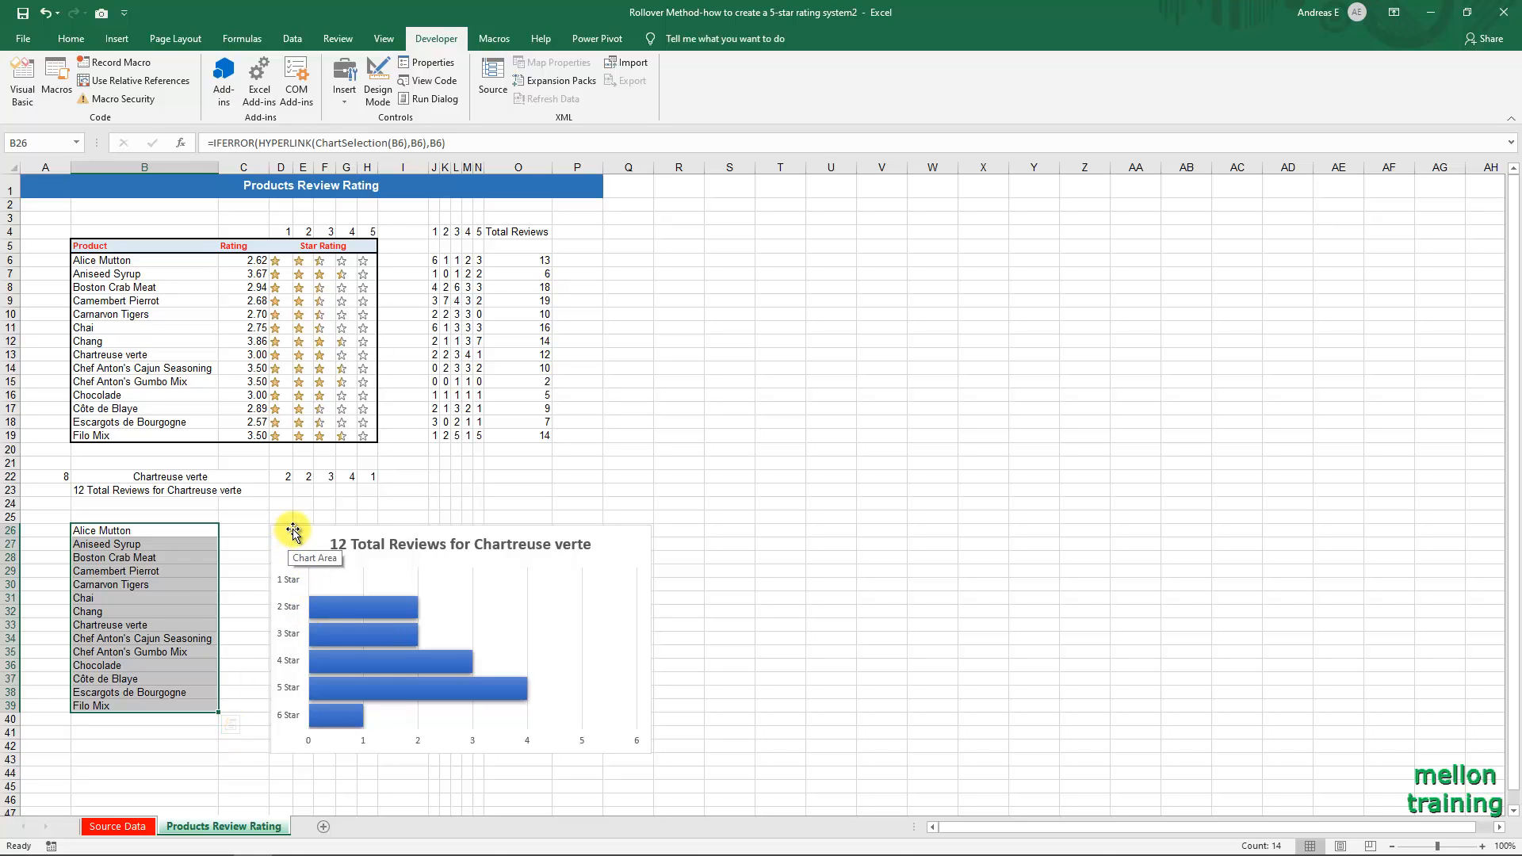
# Move the chart next to the product list, shrink it to cover about C26:O39, and deselect it.
pyautogui.moveTo(293, 531); pyautogui.dragTo(244, 529)
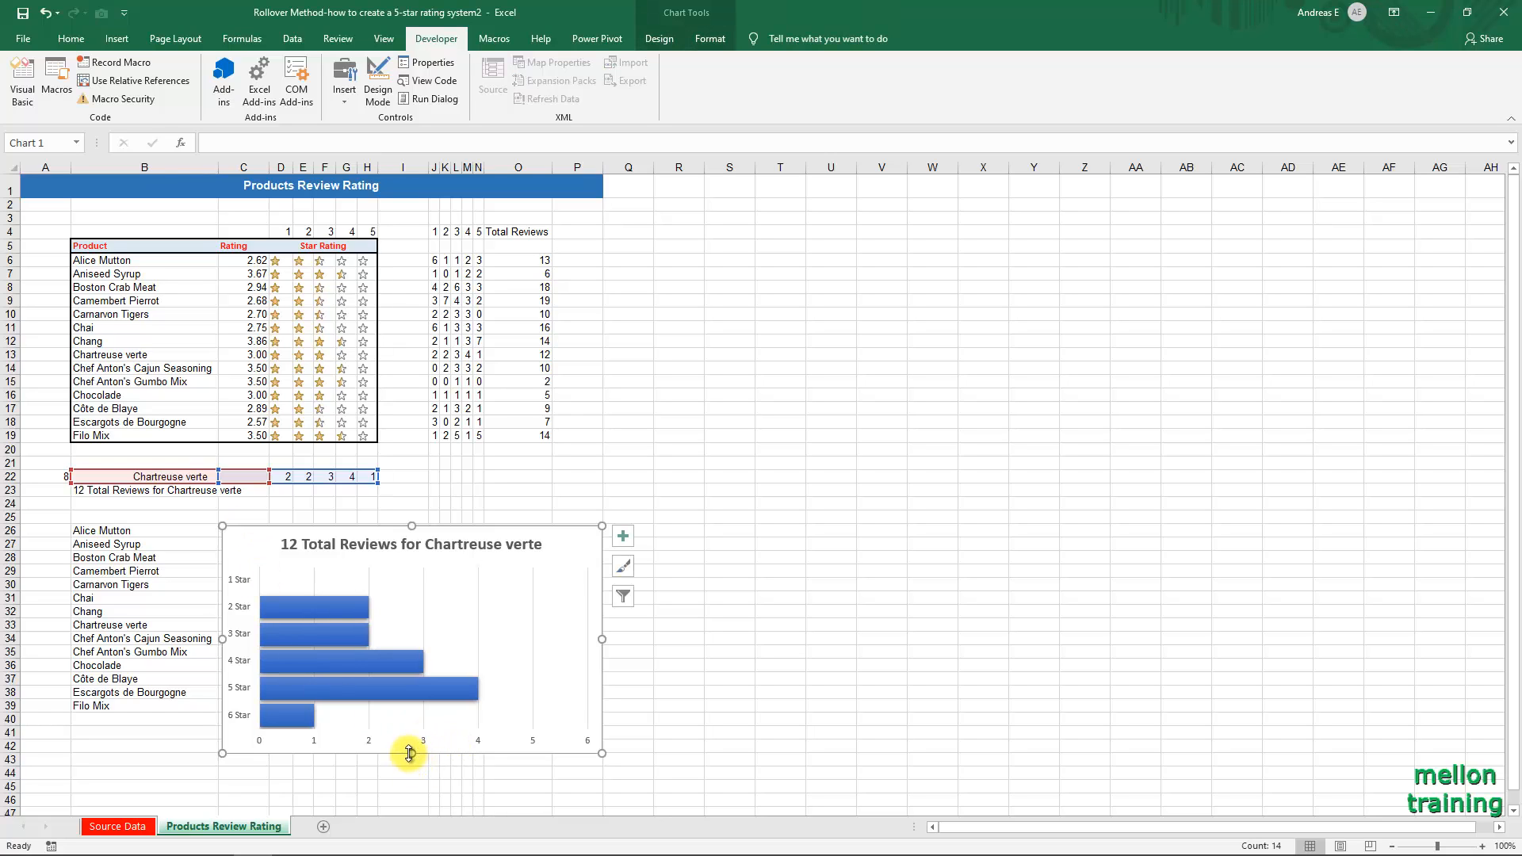
pyautogui.moveTo(410, 753); pyautogui.dragTo(404, 710)
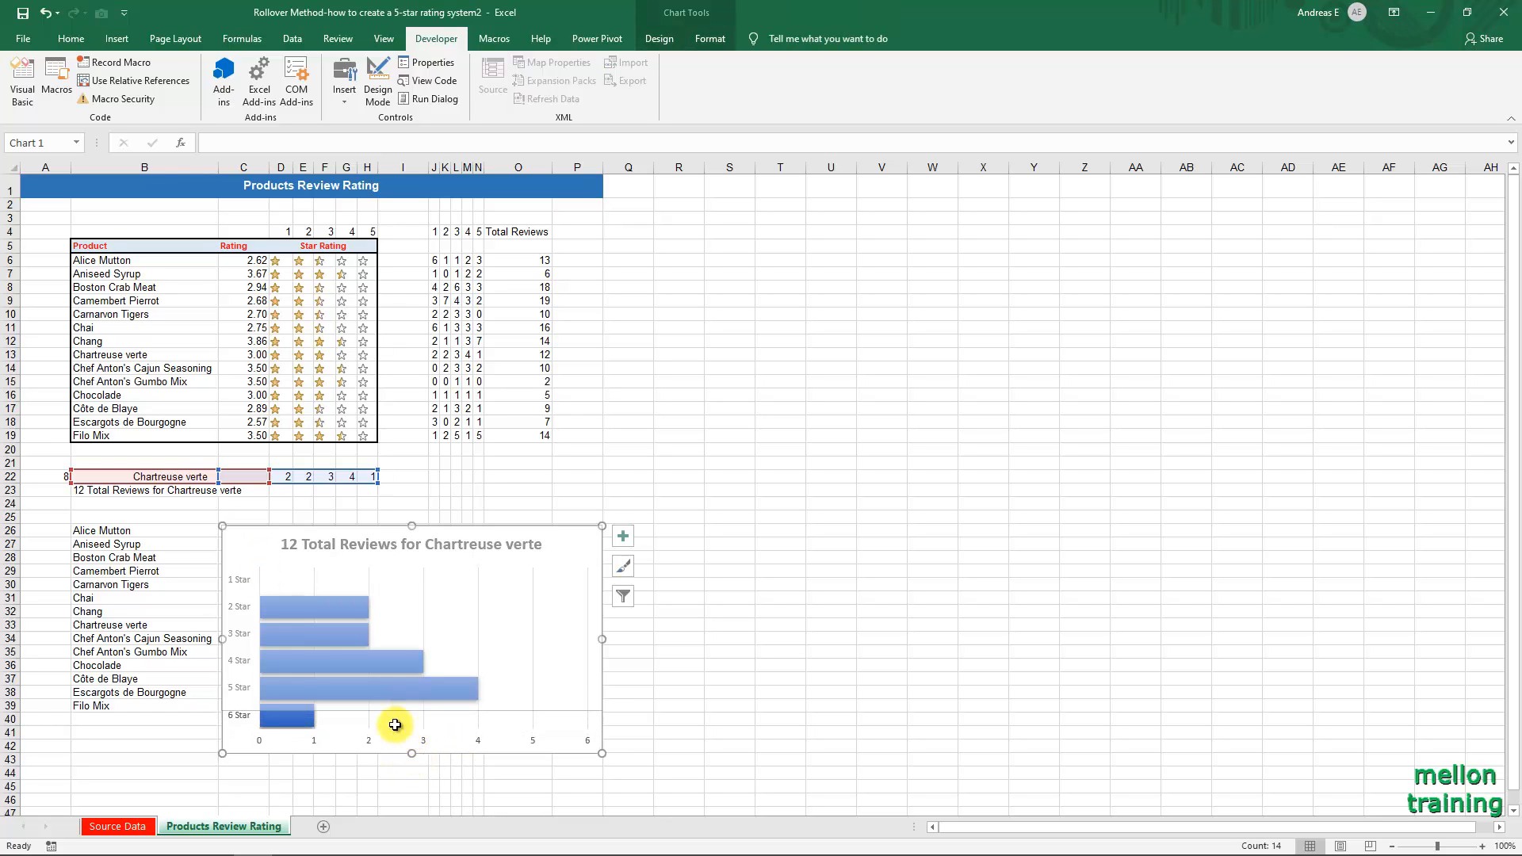
pyautogui.moveTo(602, 618); pyautogui.dragTo(555, 618)
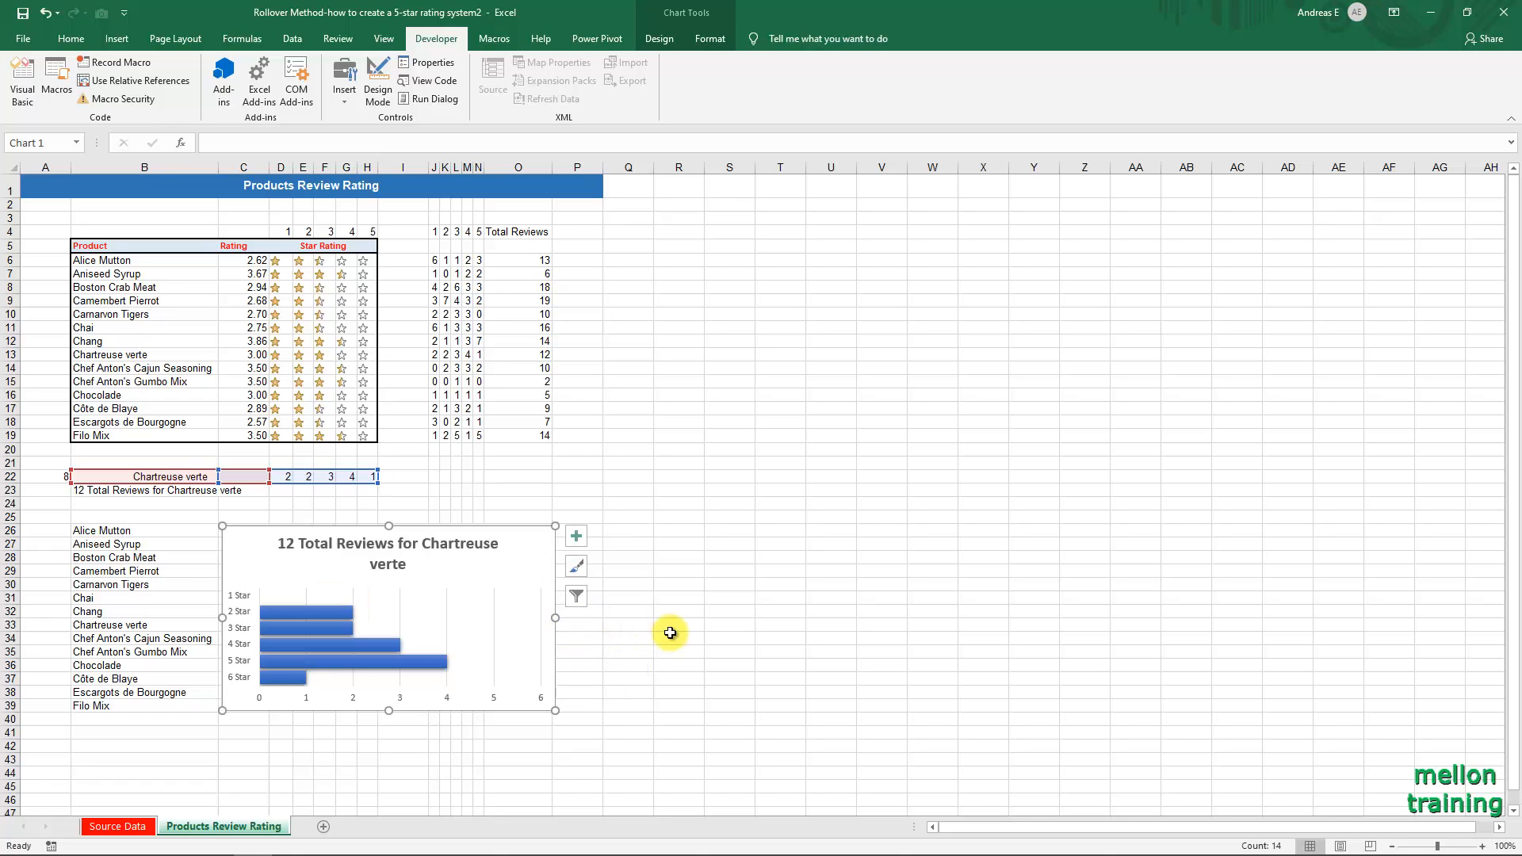
pyautogui.click(129, 745)
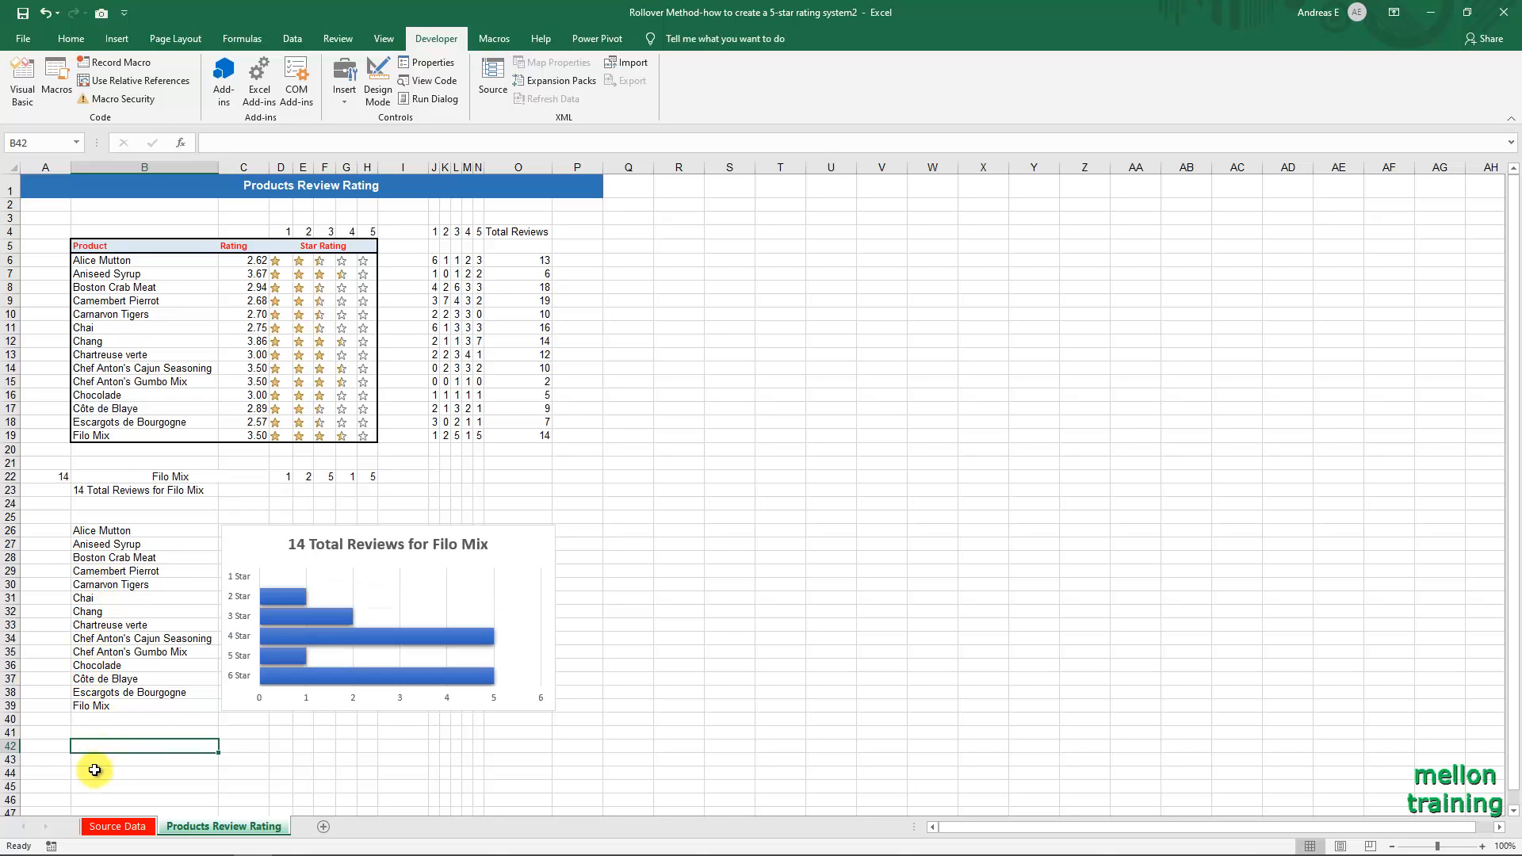
# Select B26:O39 around the product list and chart, and turn off the worksheet gridlines.
pyautogui.click(107, 515)
pyautogui.press('Down')
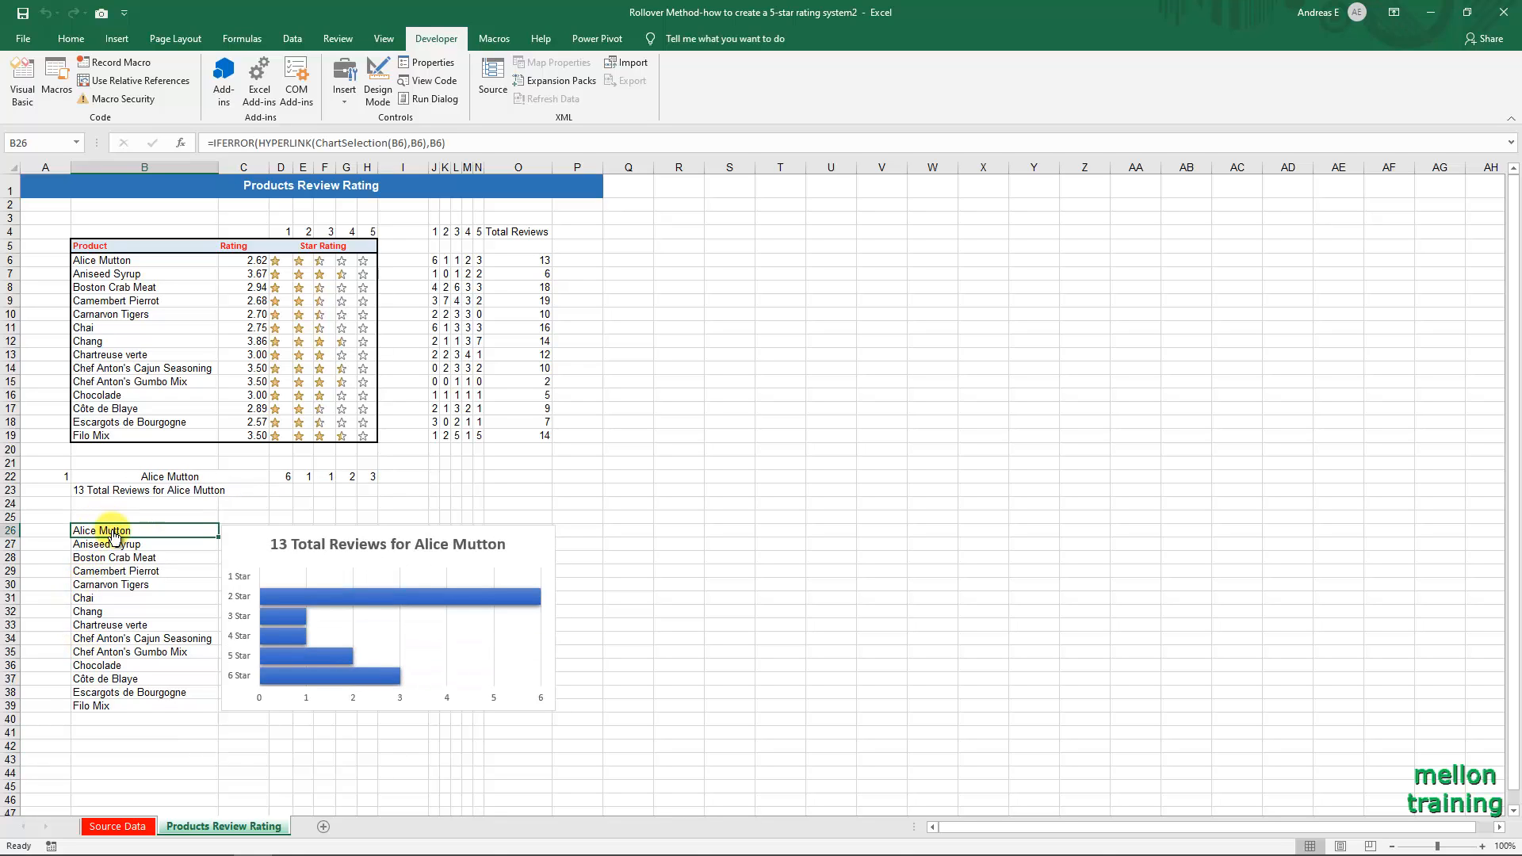
pyautogui.hotkey('shift', 'Down')
pyautogui.hotkey('shift', 'Down')
pyautogui.hotkey('shift', 'Down')
pyautogui.hotkey('shift', 'Down')
pyautogui.hotkey('shift', 'Down')
pyautogui.hotkey('shift', 'Down')
pyautogui.hotkey('shift', 'Down')
pyautogui.hotkey('shift', 'Down')
pyautogui.hotkey('shift', 'Down')
pyautogui.hotkey('shift', 'Down')
pyautogui.hotkey('shift', 'Down')
pyautogui.hotkey('shift', 'Down')
pyautogui.hotkey('shift', 'Down')
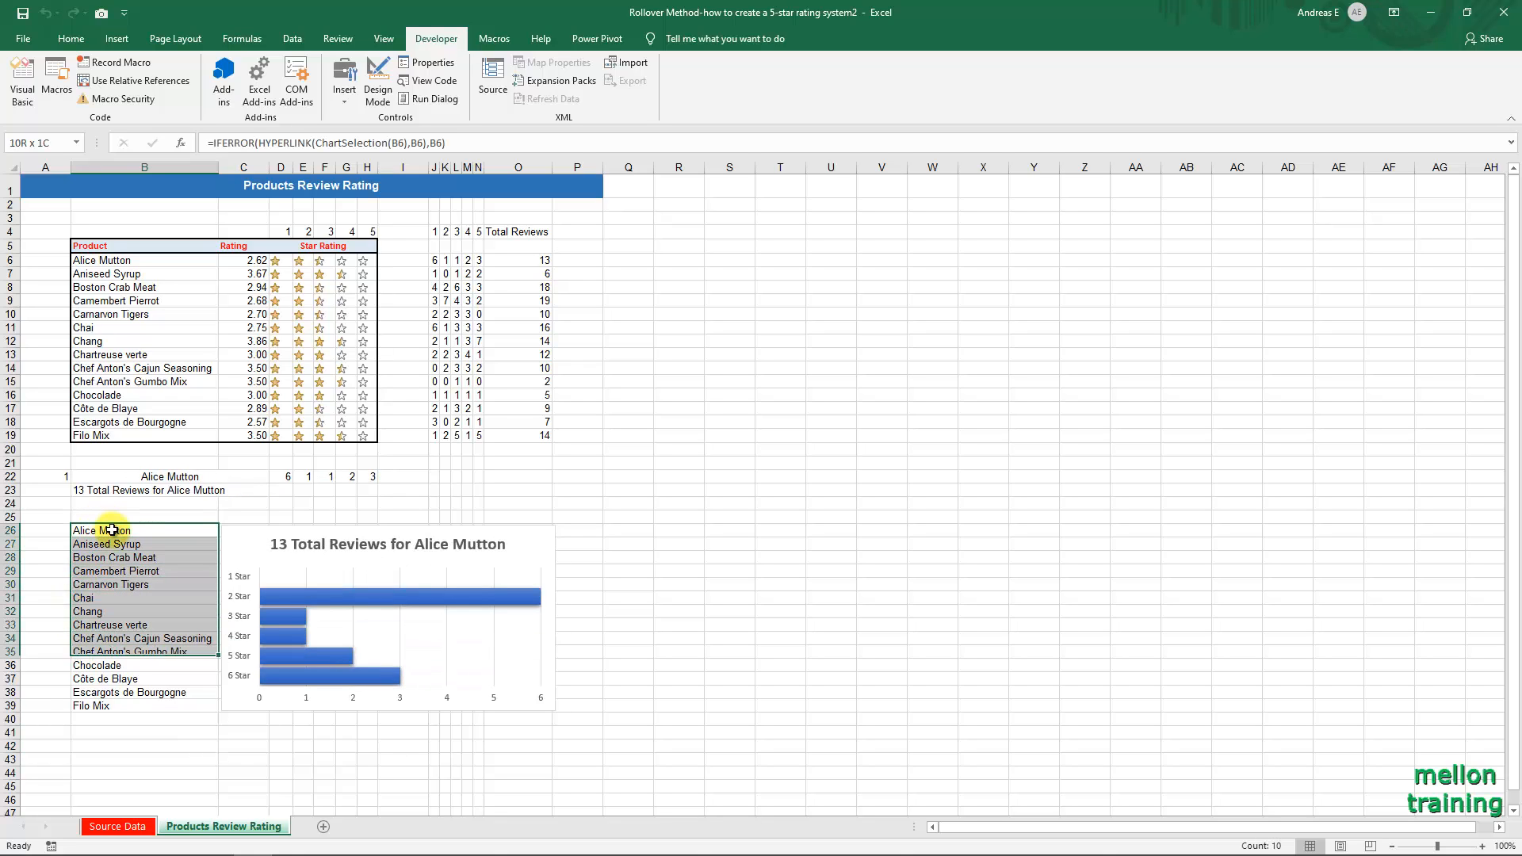
pyautogui.hotkey('shift', 'Right')
pyautogui.hotkey('shift', 'Right')
pyautogui.hotkey('shift', 'Right')
pyautogui.hotkey('shift', 'Right')
pyautogui.hotkey('shift', 'Right')
pyautogui.hotkey('shift', 'Right')
pyautogui.hotkey('shift', 'Right')
pyautogui.hotkey('shift', 'Right')
pyautogui.hotkey('shift', 'Right')
pyautogui.hotkey('shift', 'Right')
pyautogui.hotkey('shift', 'Right')
pyautogui.hotkey('shift', 'Right')
pyautogui.hotkey('shift', 'Right')
pyautogui.hotkey('shift', 'Right')
pyautogui.hotkey('shift', 'Right')
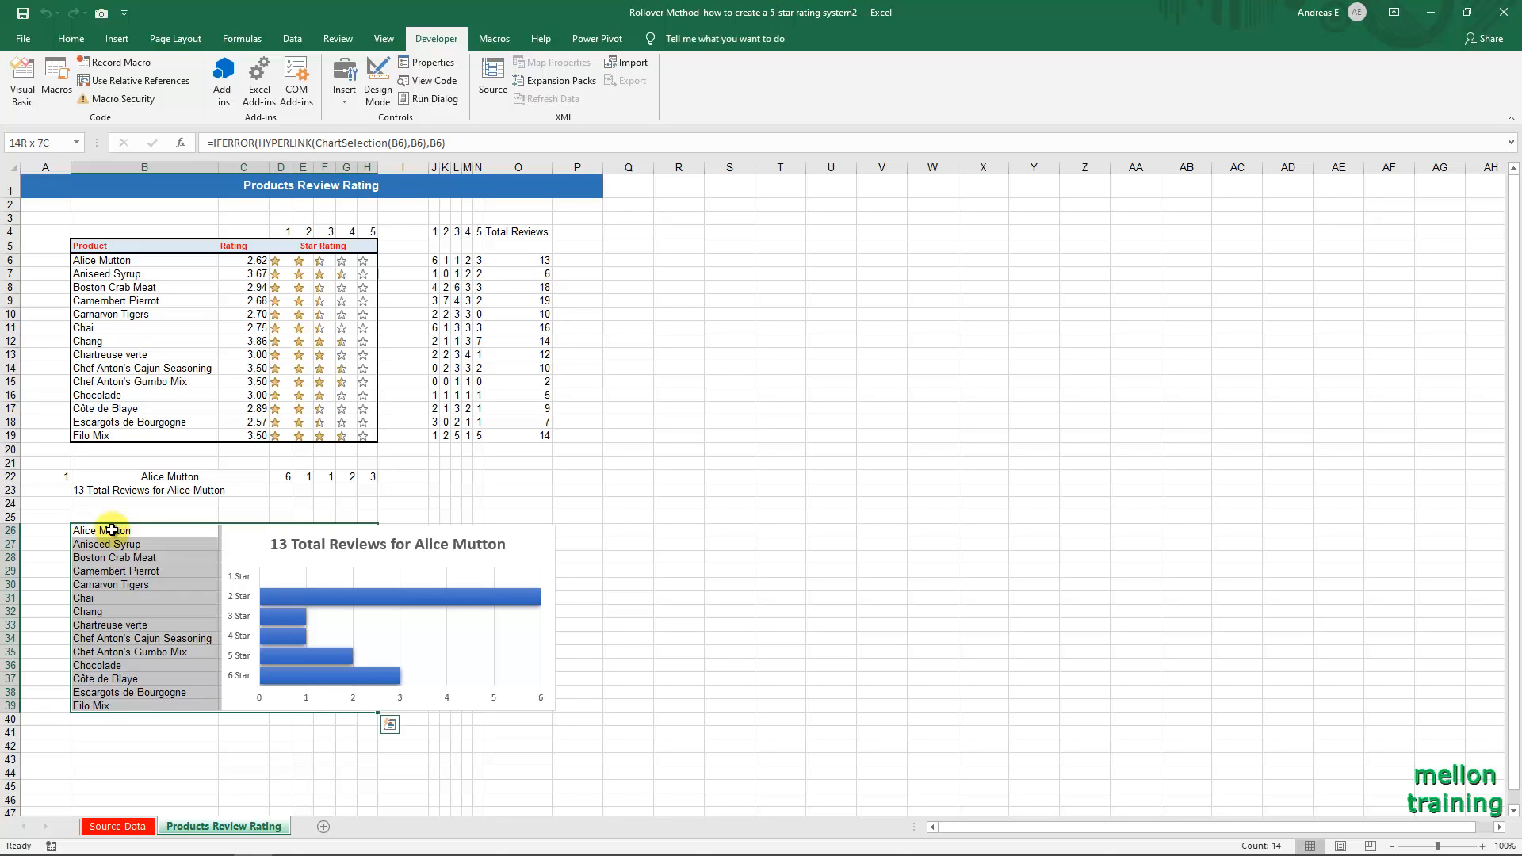
pyautogui.hotkey('shift', 'Left')
pyautogui.hotkey('shift', 'Left')
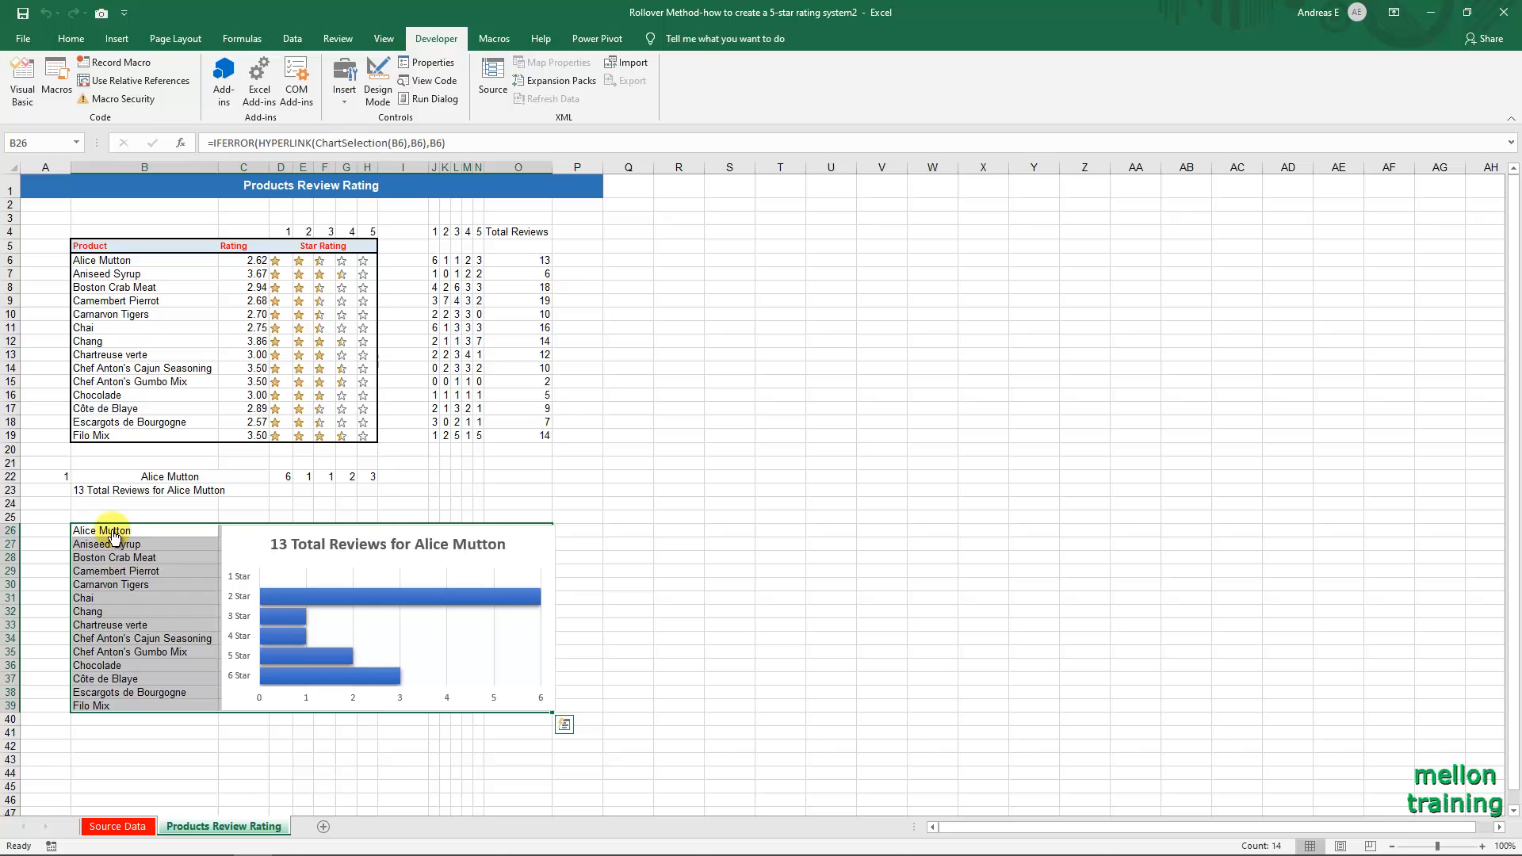
pyautogui.click(385, 39)
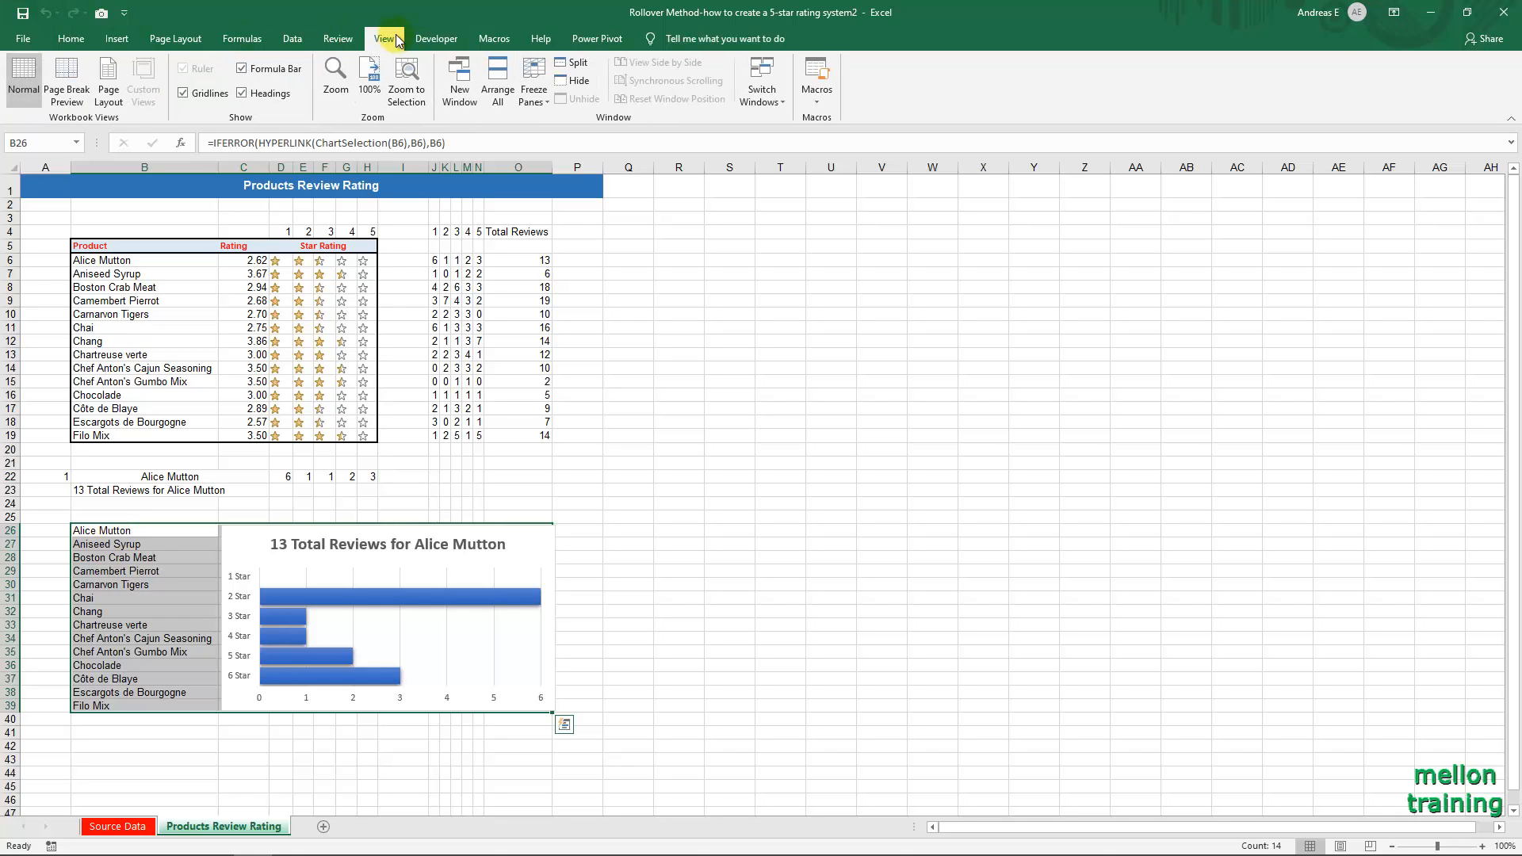
pyautogui.click(183, 94)
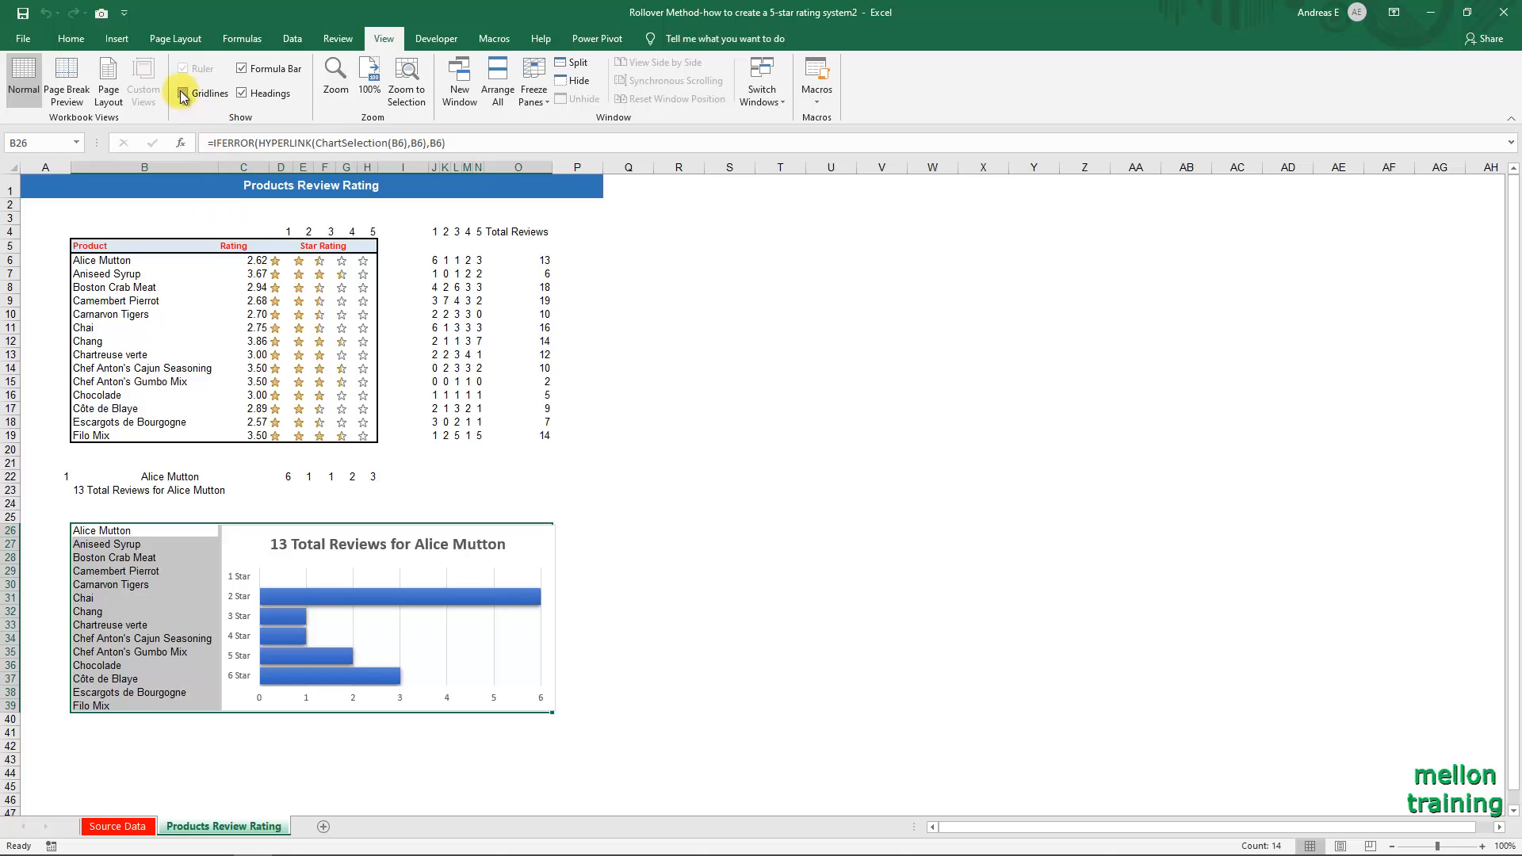
# Apply a black outside border around B26:O39 and narrow the chart slightly so it fits inside the border.
pyautogui.click(75, 42)
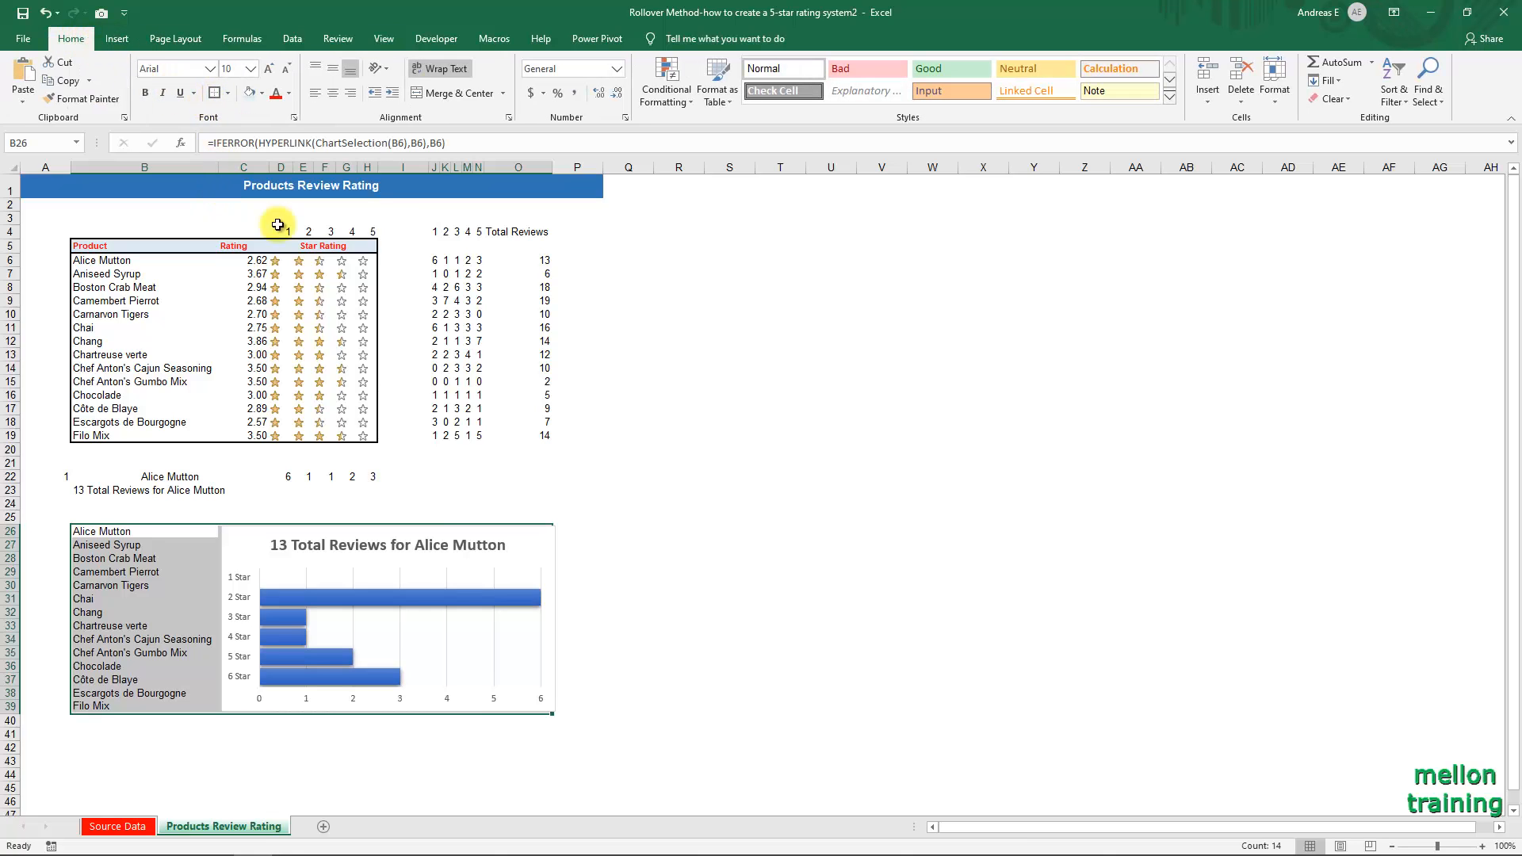
pyautogui.click(583, 584)
pyautogui.click(551, 542)
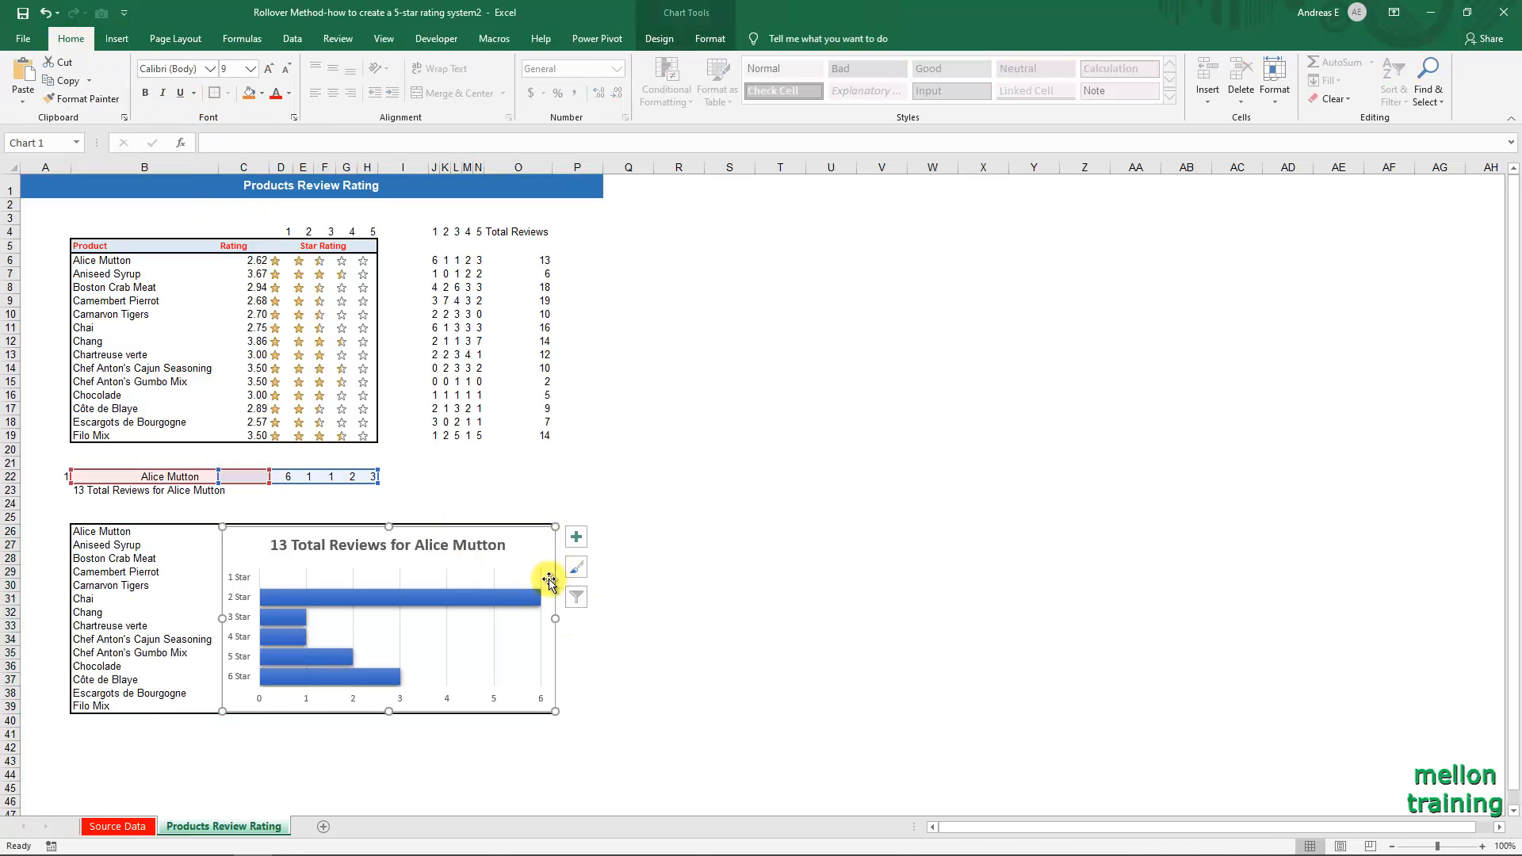
pyautogui.moveTo(551, 617); pyautogui.dragTo(547, 616)
pyautogui.click(622, 637)
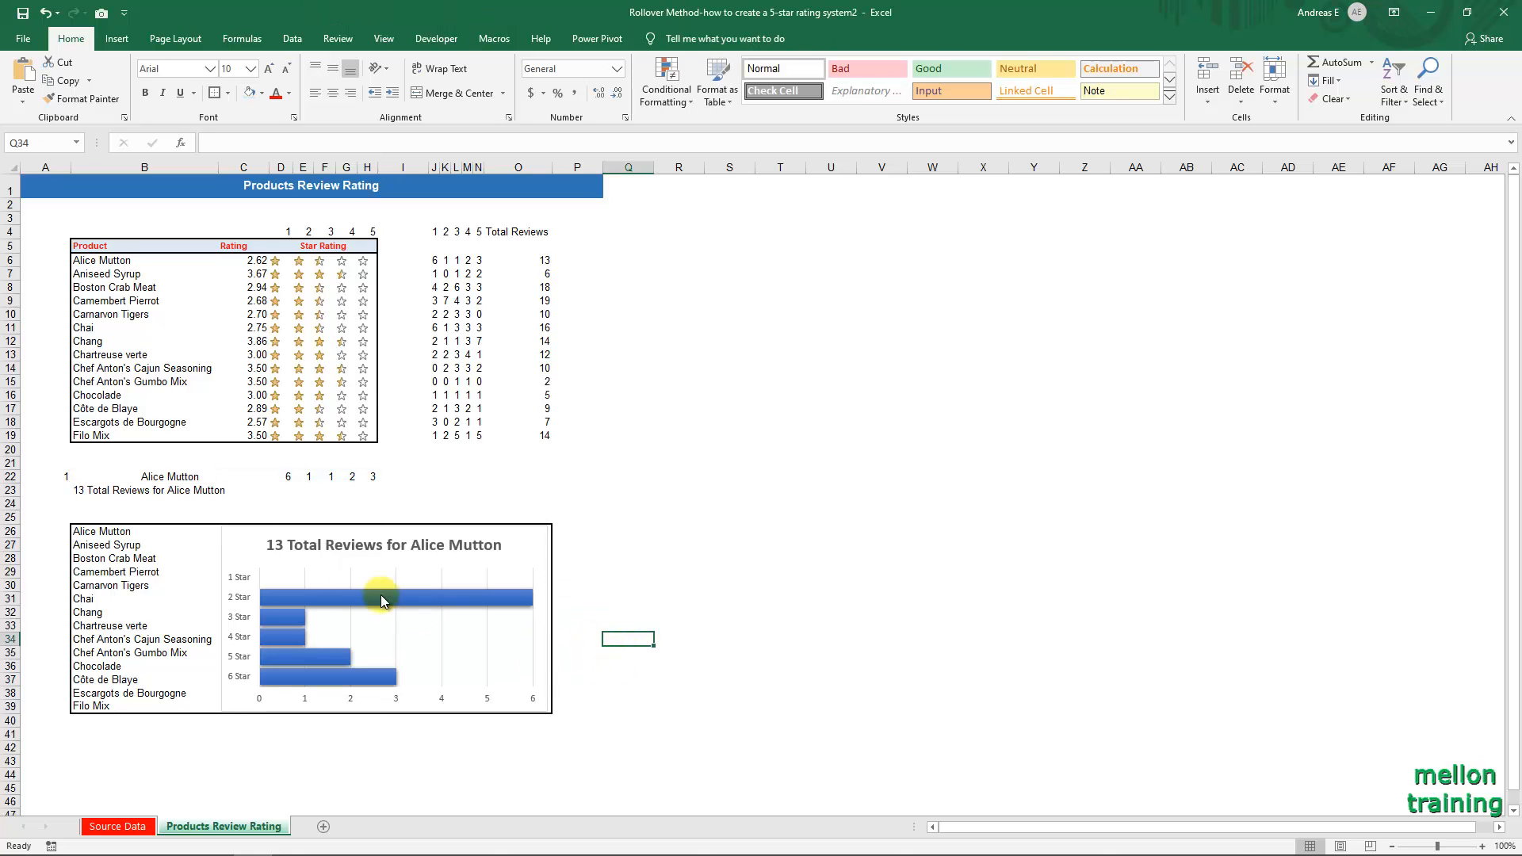
# Remove the outline from the reviews bar chart's area and deselect the chart.
pyautogui.click(230, 543)
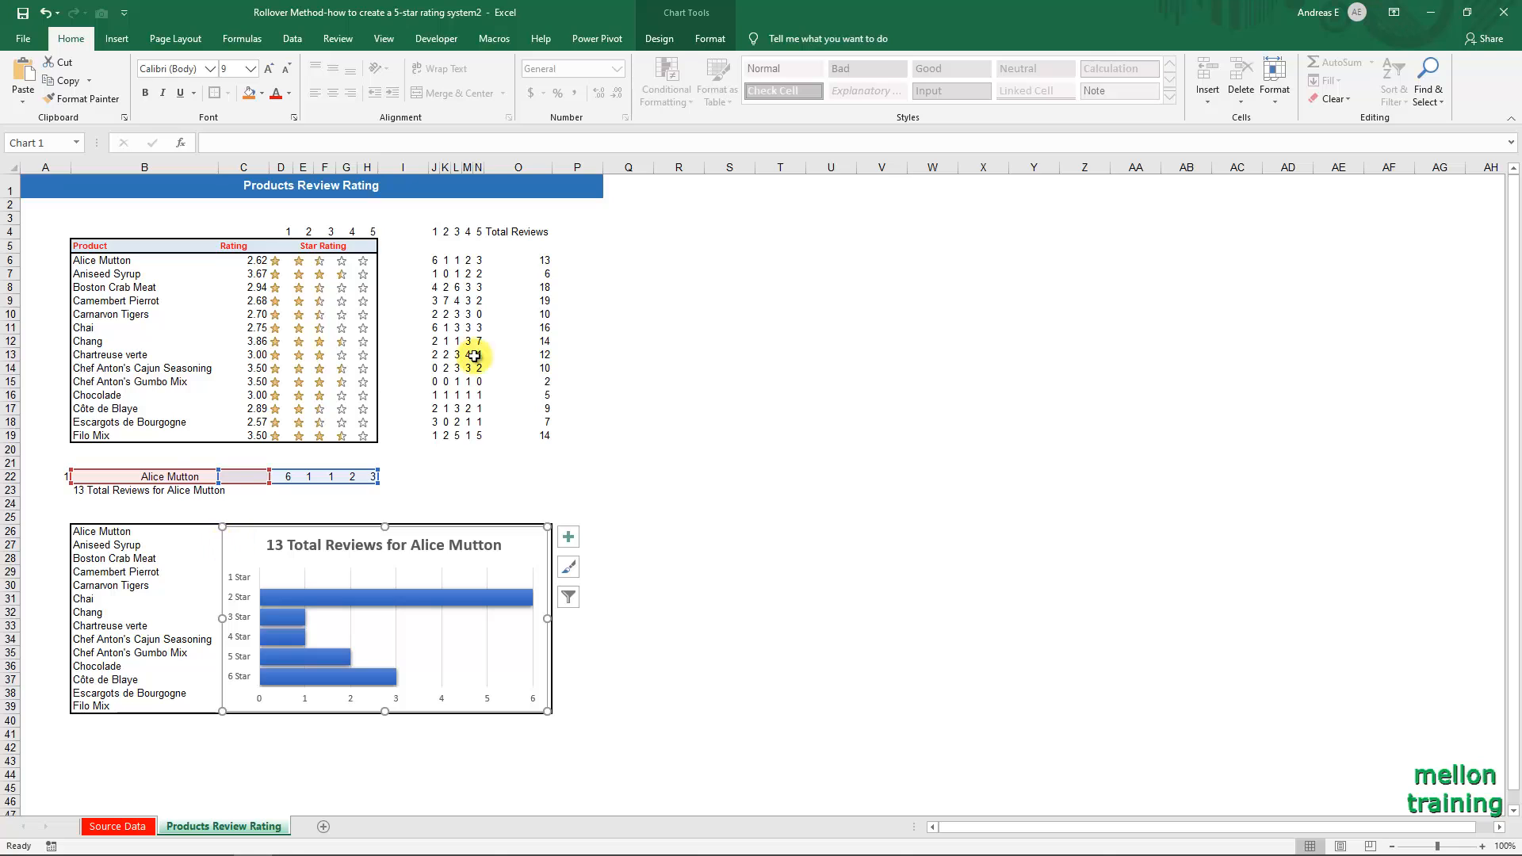
pyautogui.click(702, 39)
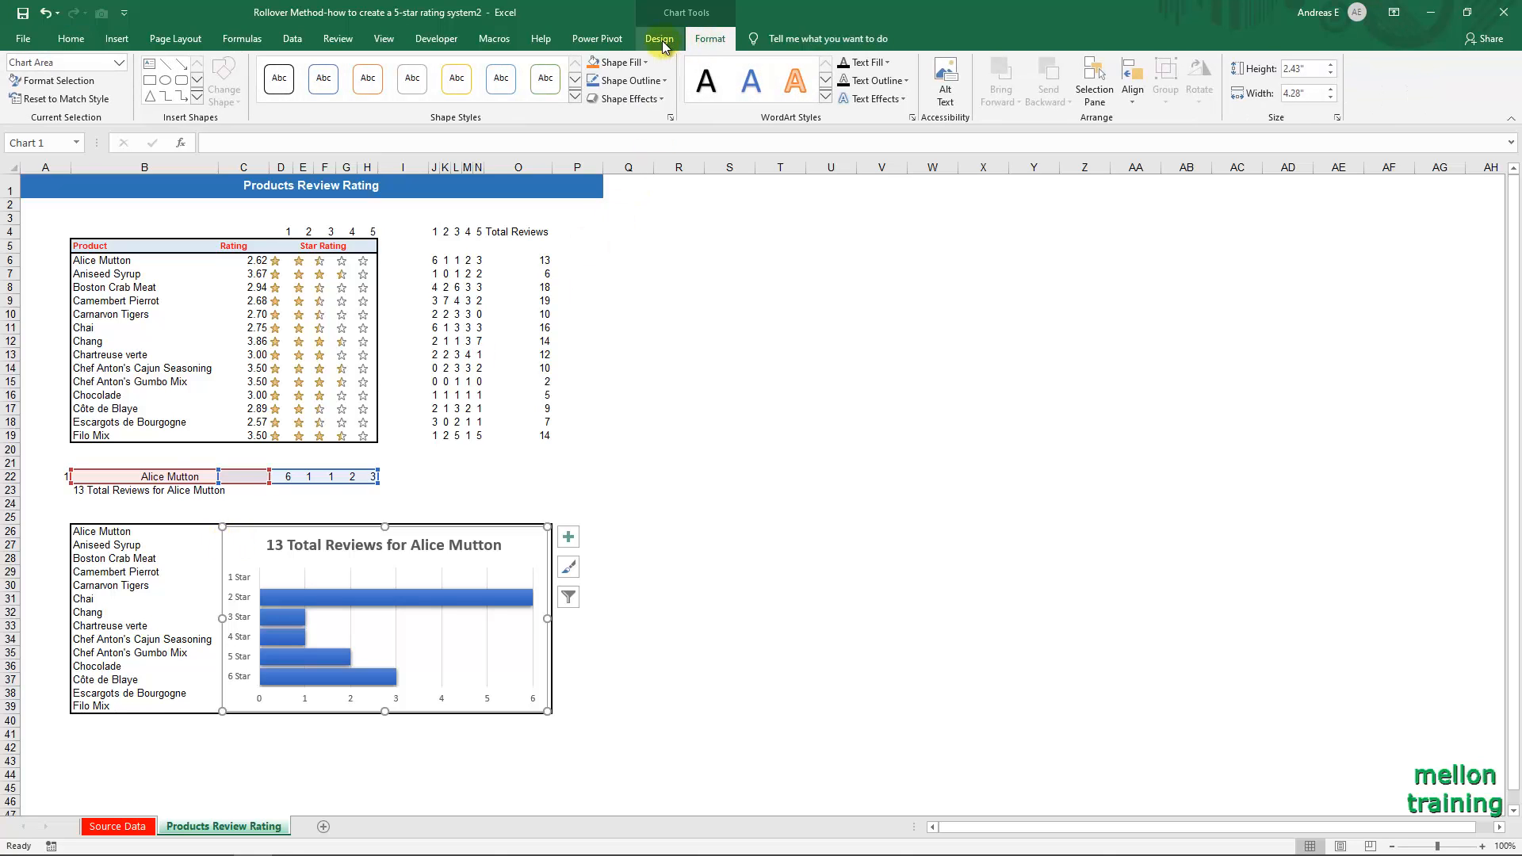
pyautogui.click(662, 82)
pyautogui.click(641, 240)
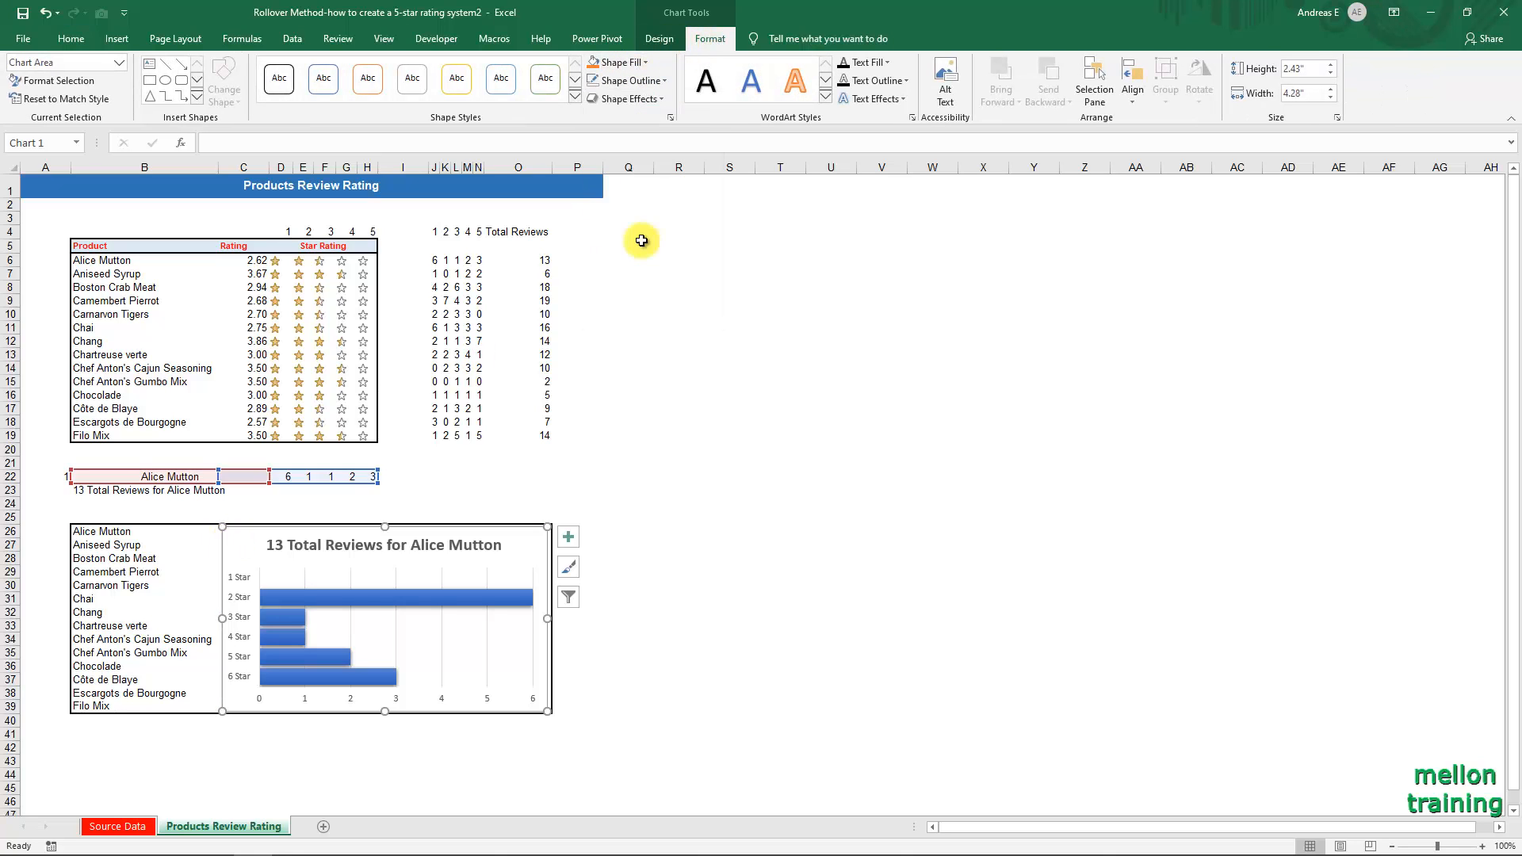
pyautogui.click(678, 503)
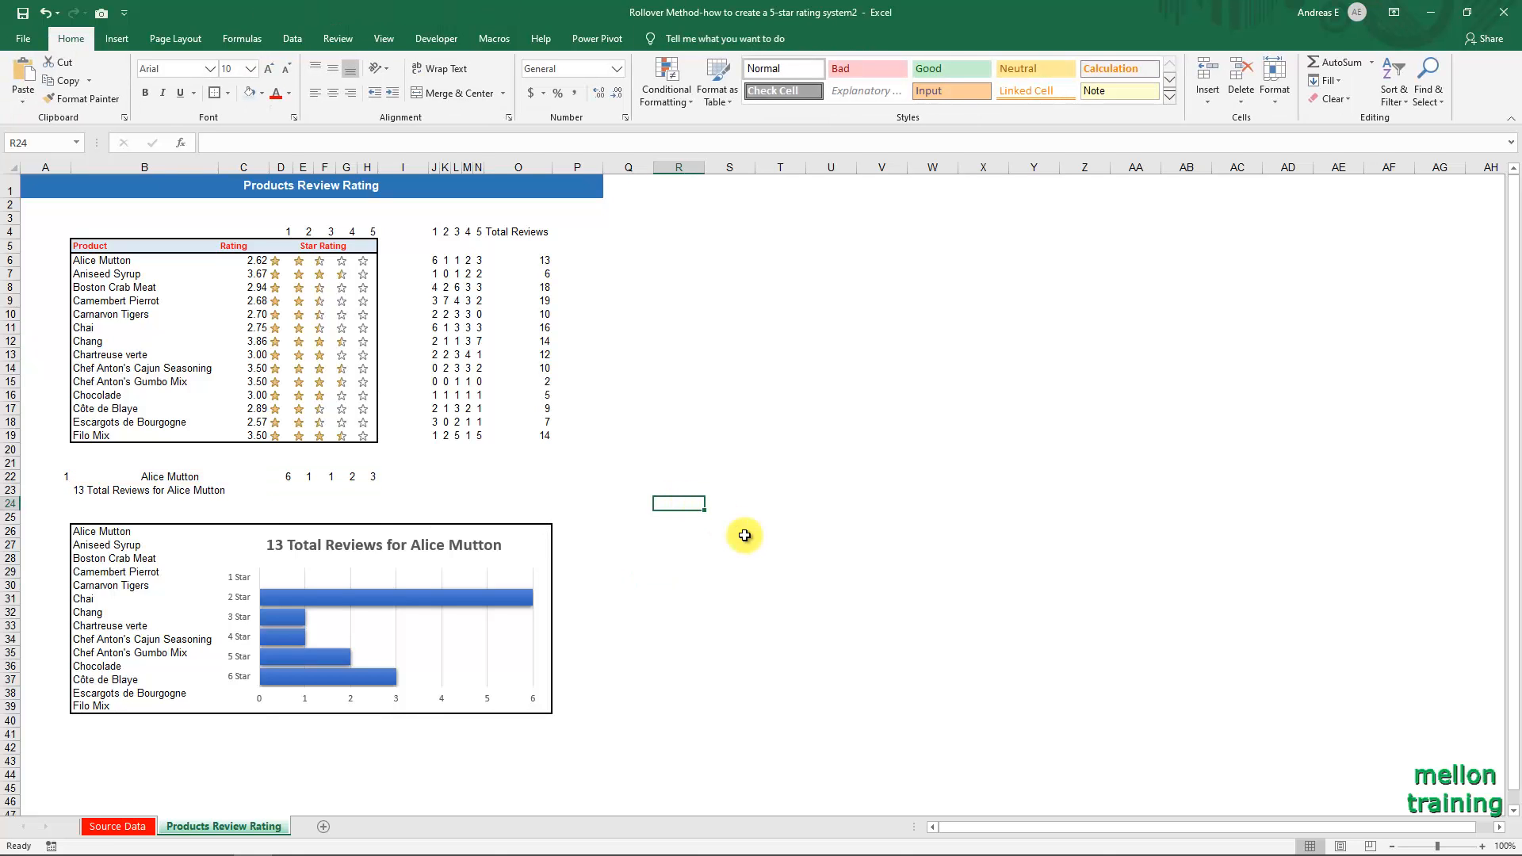